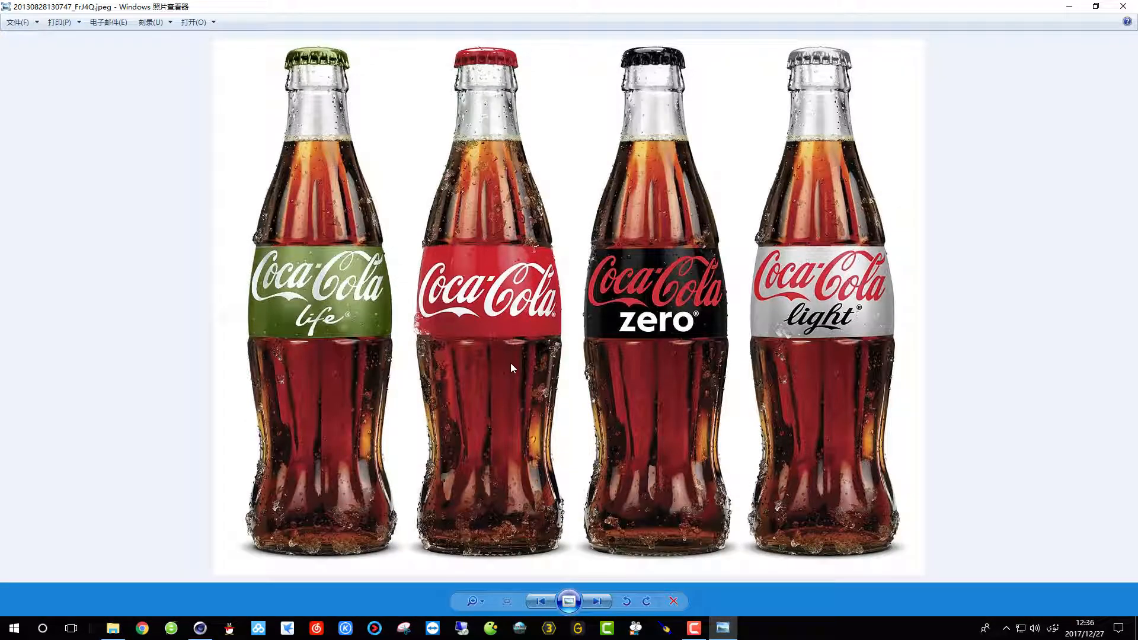
- Close the reference photo of the four cola bottles and switch to Cinema 4D
scroll(658, 220, "up", 1)
scroll(668, 203, "down", 2)
left_click(1123, 6)
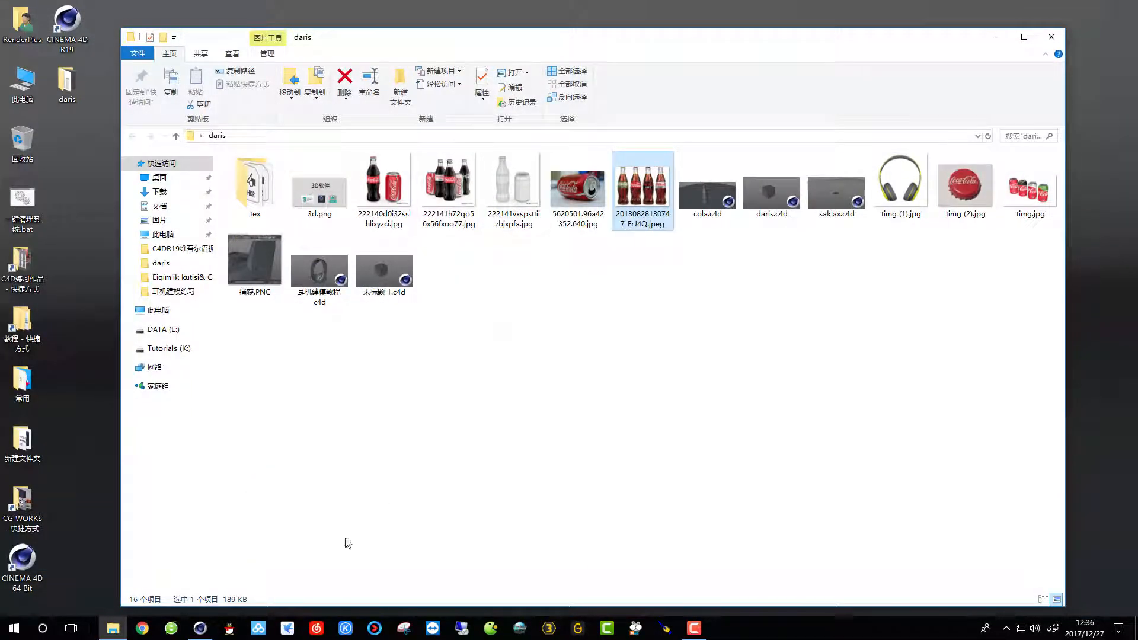
left_click(205, 628)
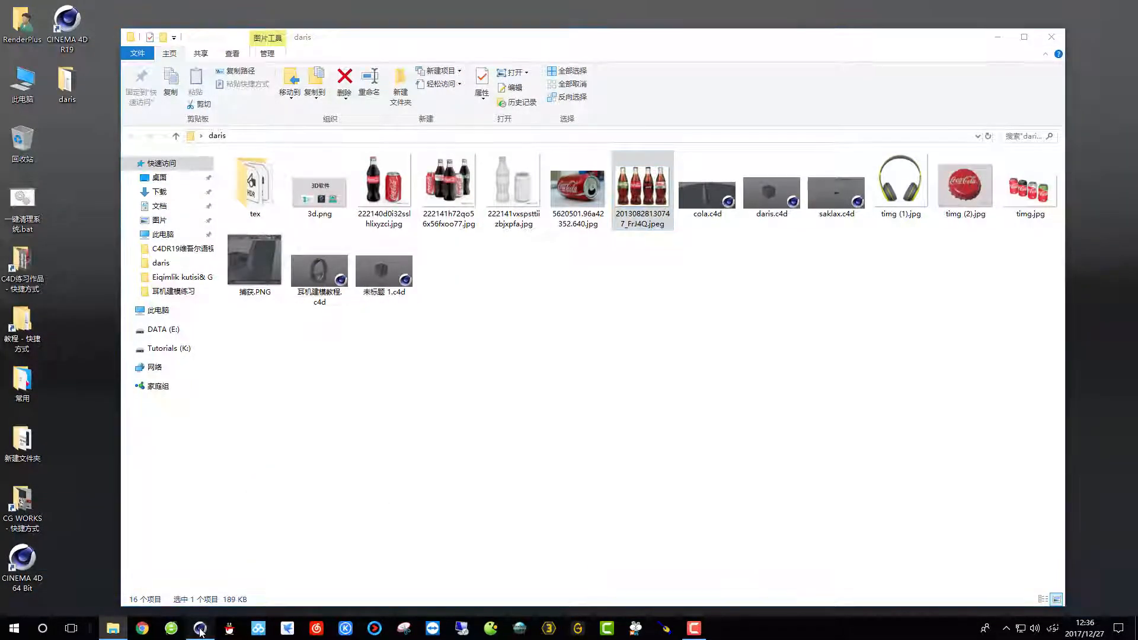
- Look over the finished bottle model in cola.c4d and create a new empty project
scroll(362, 243, "up", 2)
left_click_drag(376, 240, 359, 276, "alt")
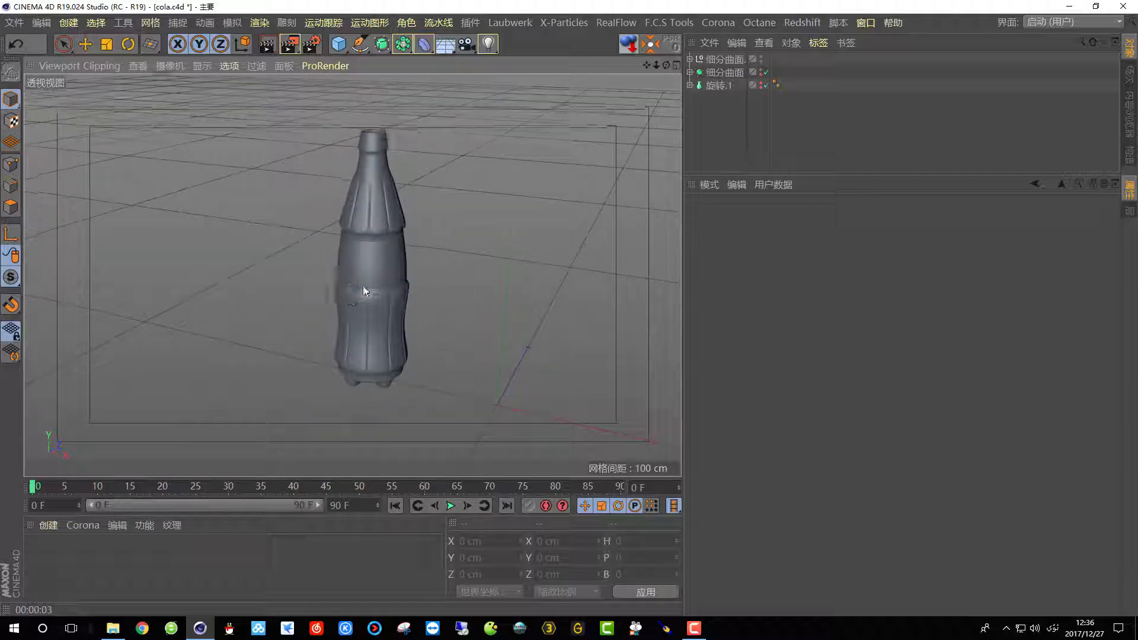
scroll(370, 326, "up", 6)
scroll(382, 332, "down", 6)
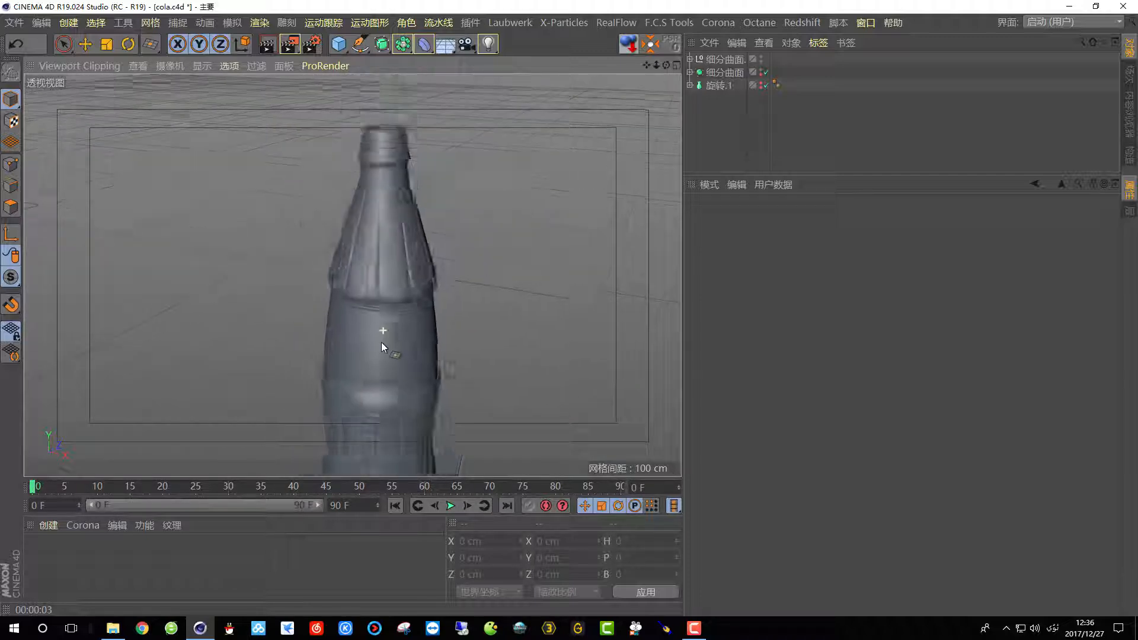
left_click_drag(382, 345, 369, 286, "alt")
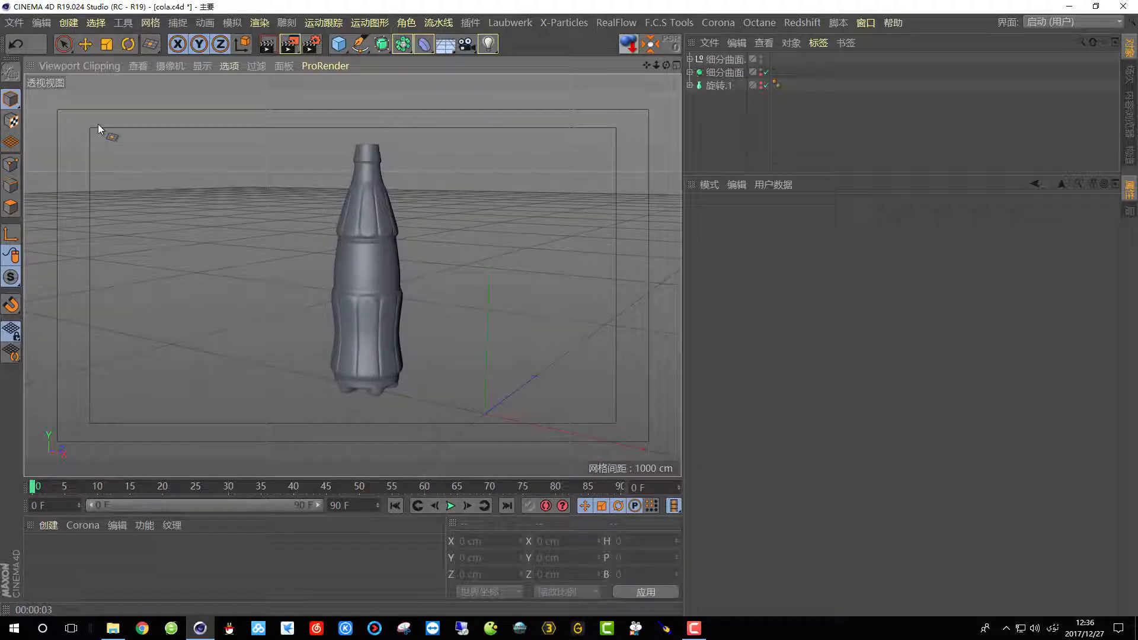
left_click(14, 23)
left_click(27, 36)
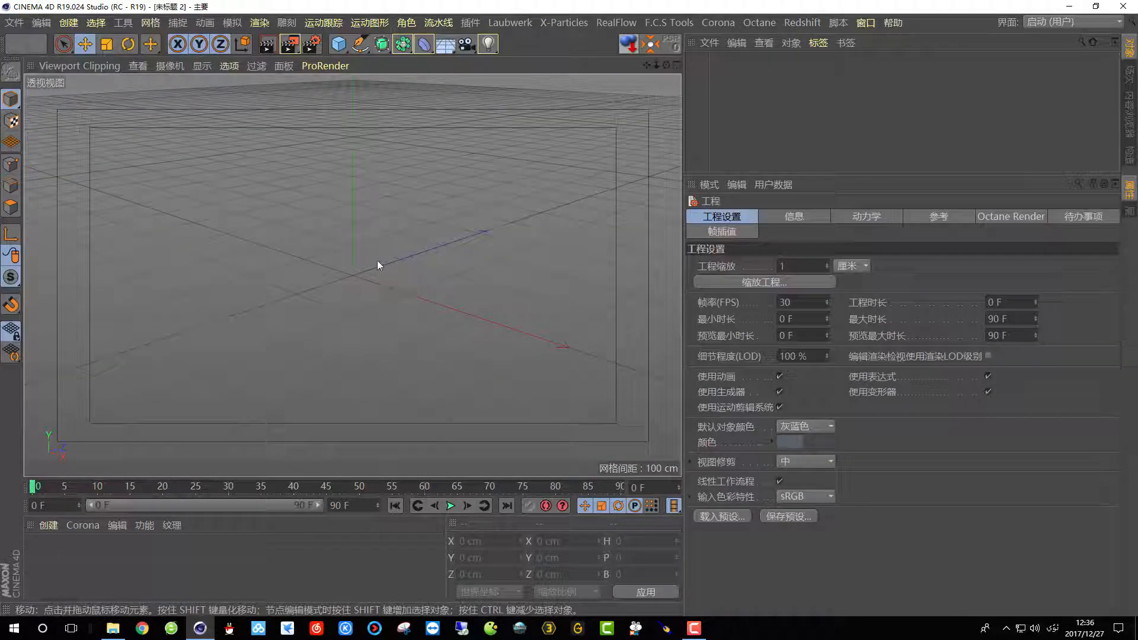
left_click_drag(371, 268, 372, 263, "alt")
left_click(677, 67)
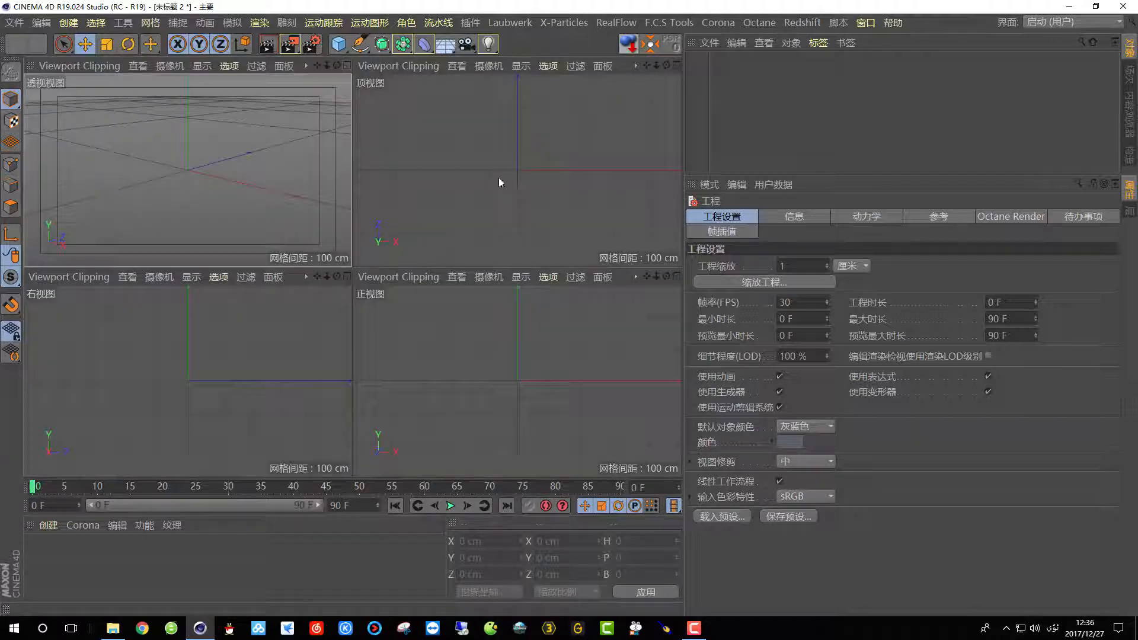
left_click(452, 348)
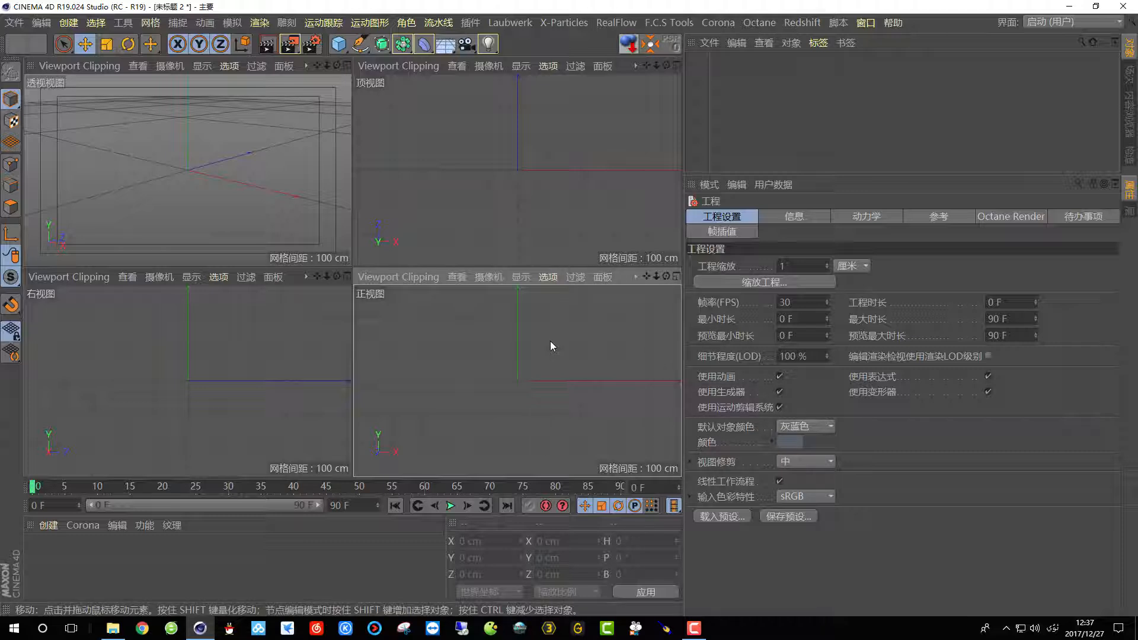
key("shift+v")
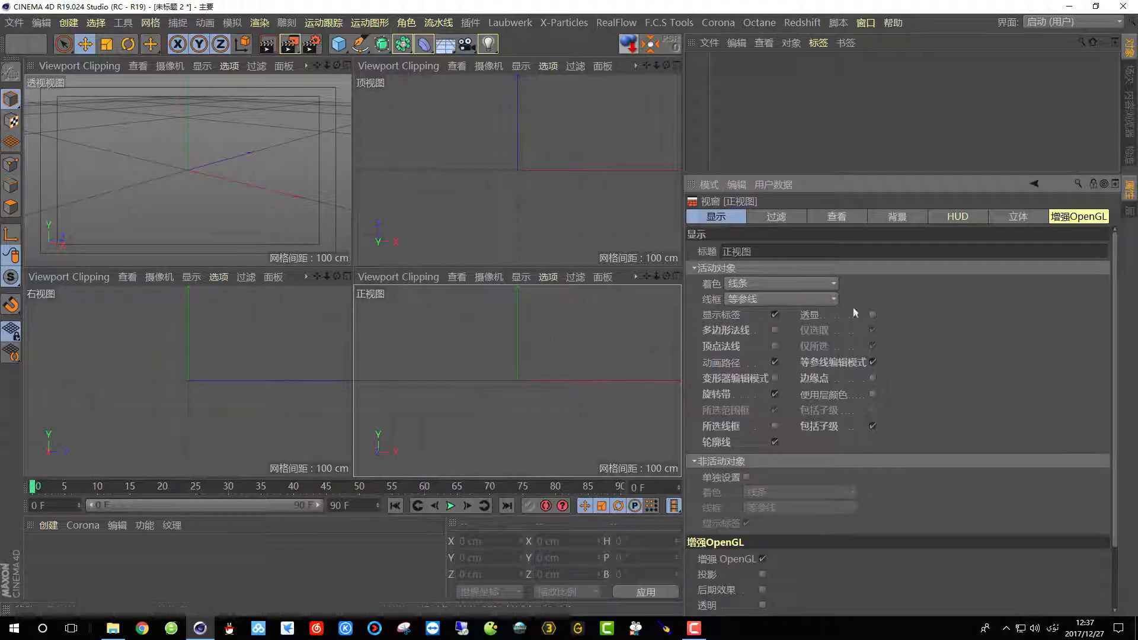
left_click(906, 218)
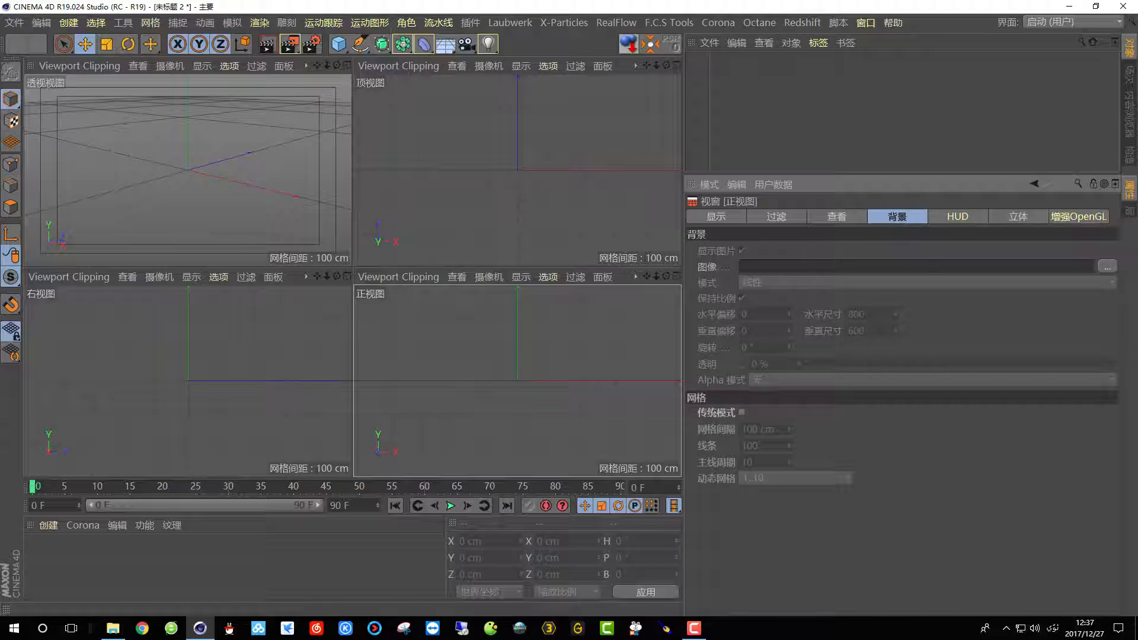
left_click(1107, 266)
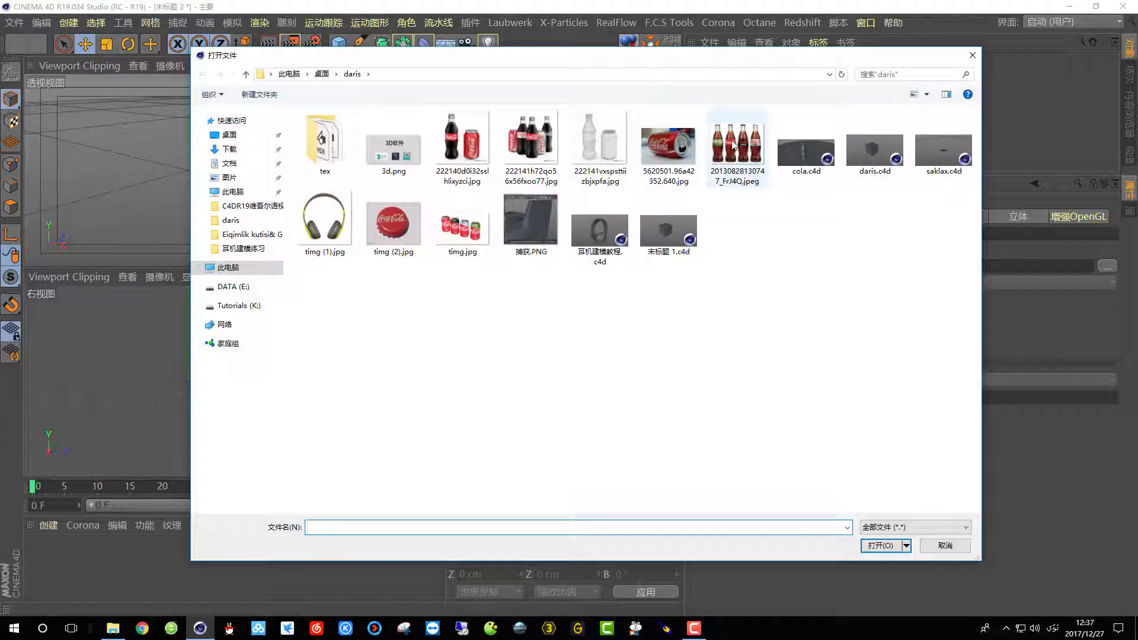
left_click(737, 148)
left_click(880, 546)
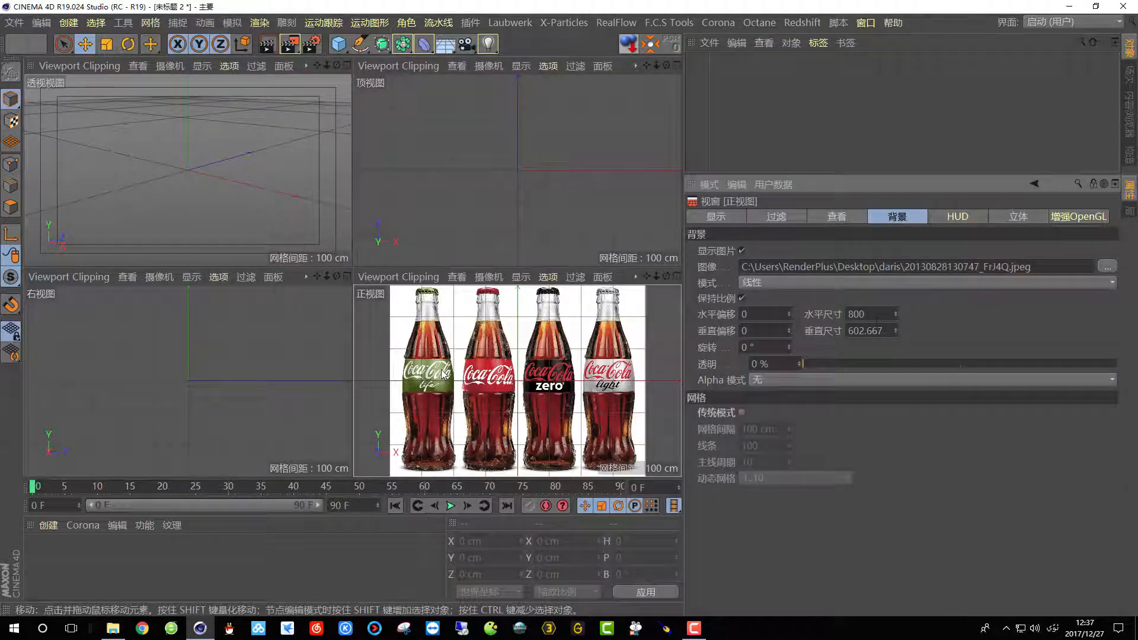
- Set the background image's transparency to 52% and its horizontal offset to 94 in the maximized front view
scroll(476, 370, "down", 3)
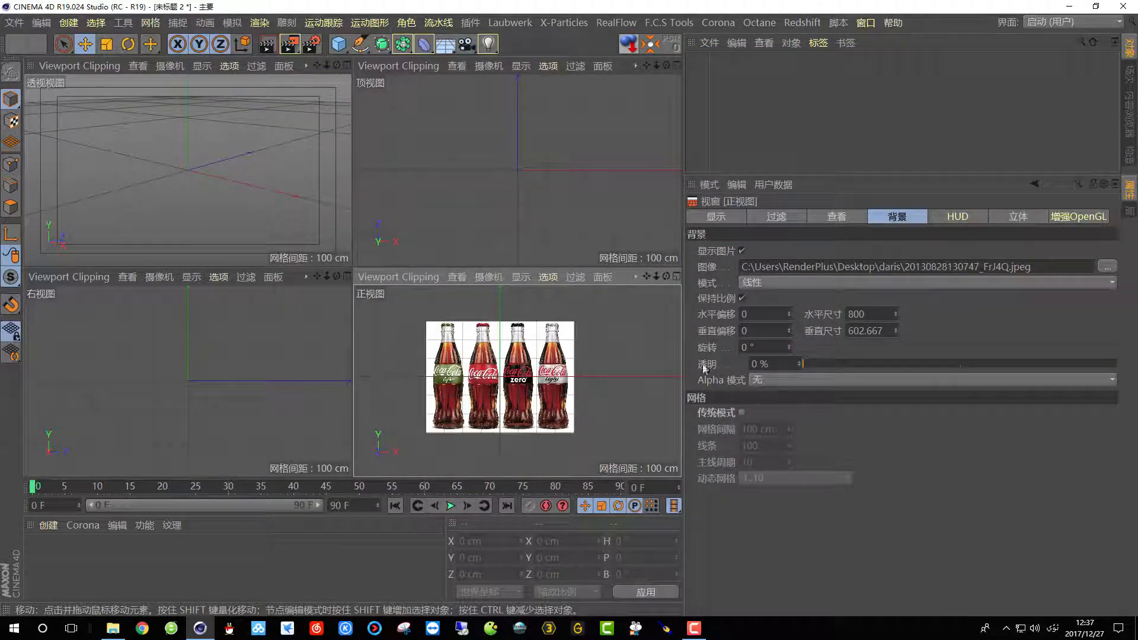
left_click_drag(833, 364, 969, 376)
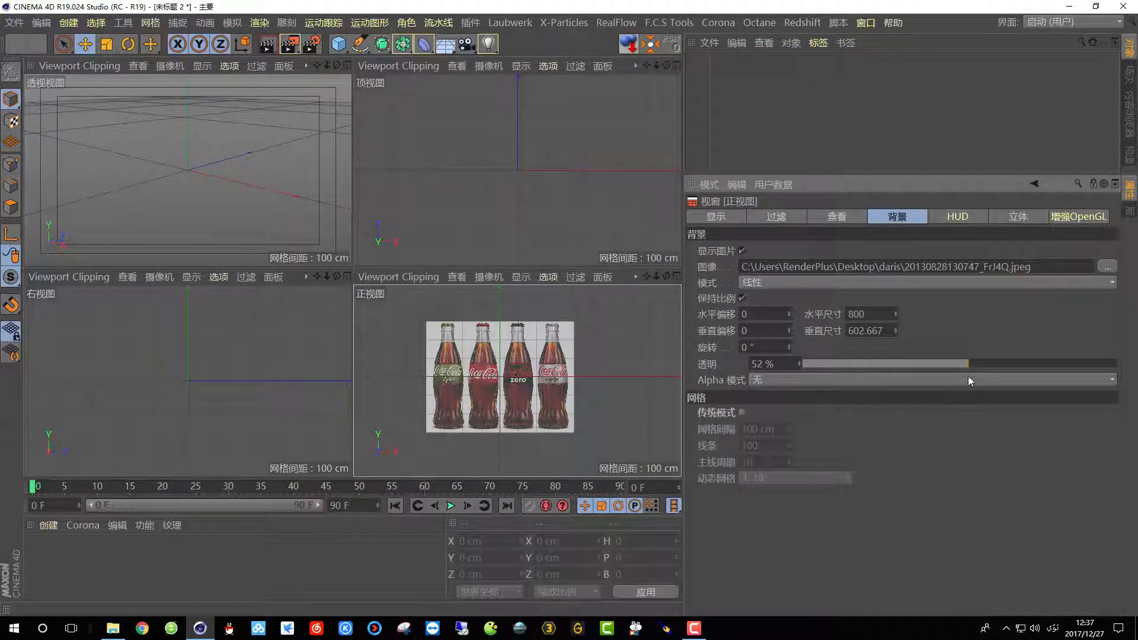
middle_click(680, 286)
scroll(322, 197, "up", 4)
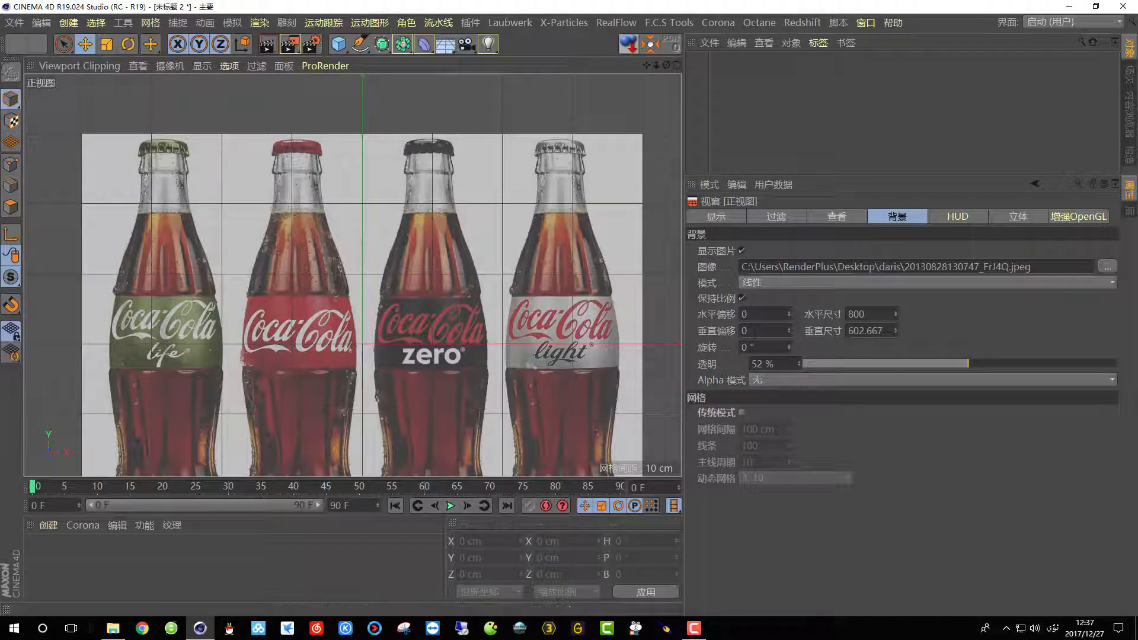
left_click_drag(791, 315, 818, 315)
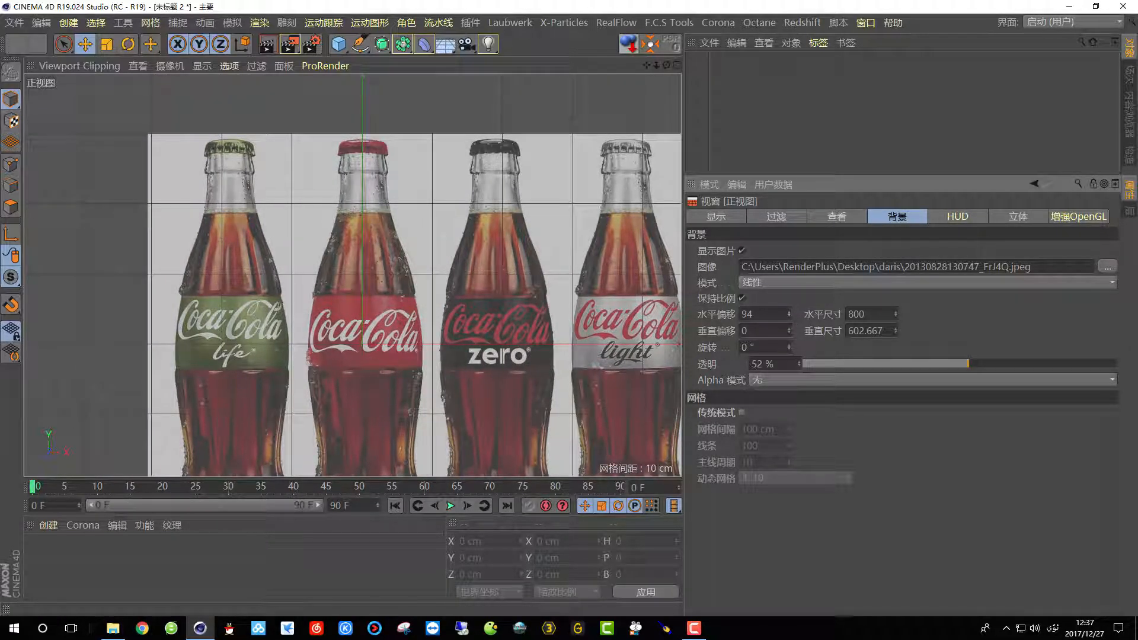
scroll(386, 226, "down", 3)
scroll(387, 226, "up", 10)
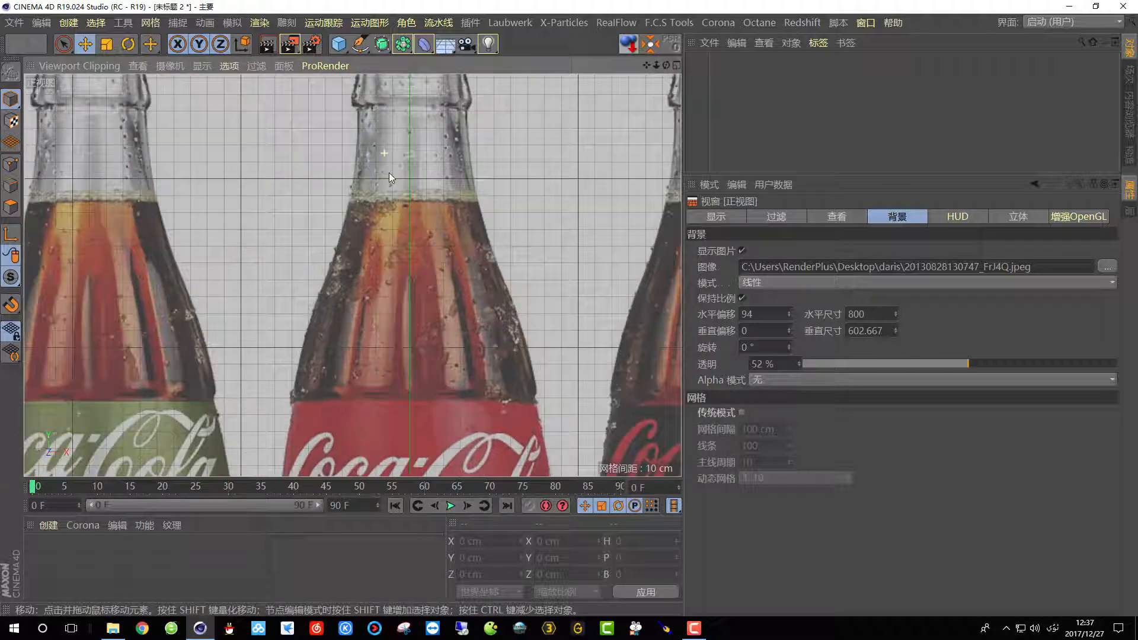
scroll(389, 173, "down", 8)
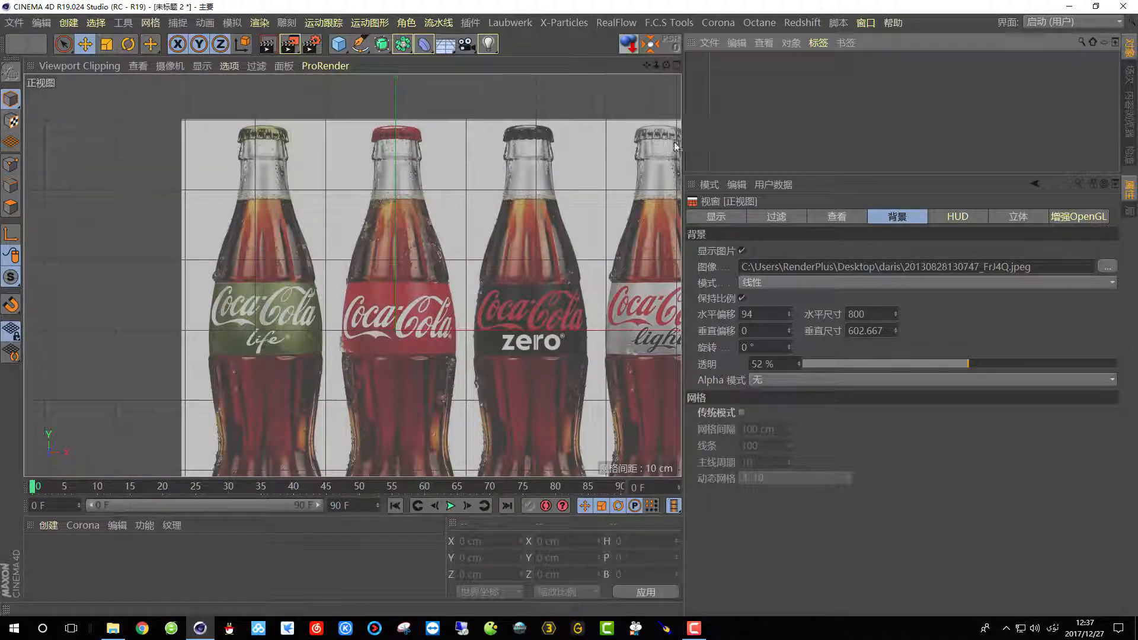
- Widen the viewport and collapse the material and coordinate managers beneath the timeline
left_click_drag(675, 147, 880, 147)
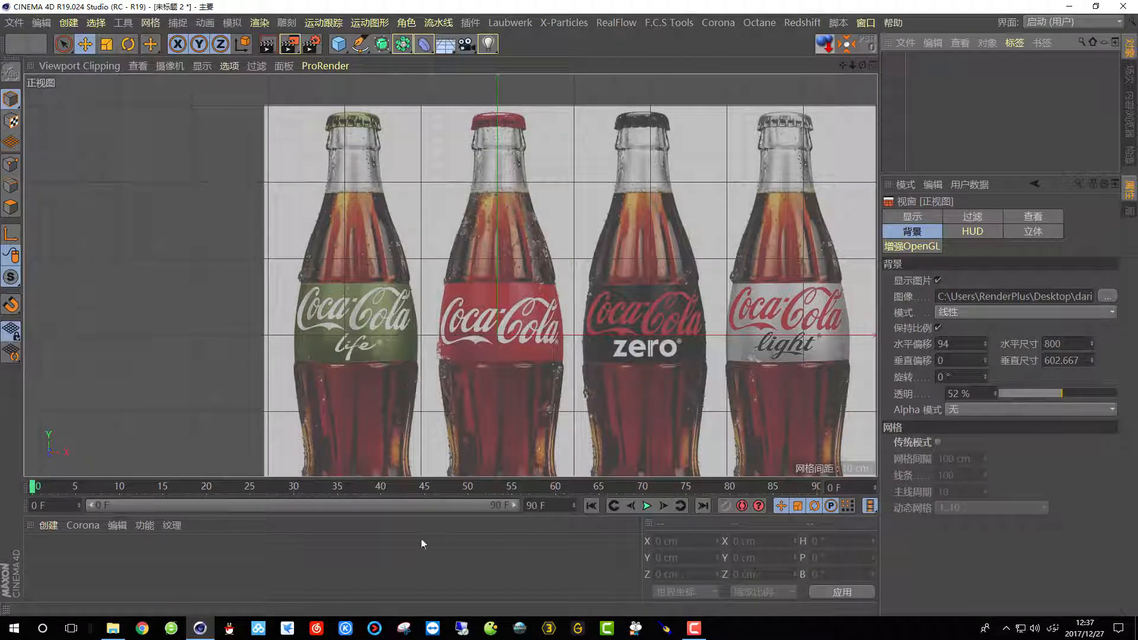
left_click(32, 528, "ctrl")
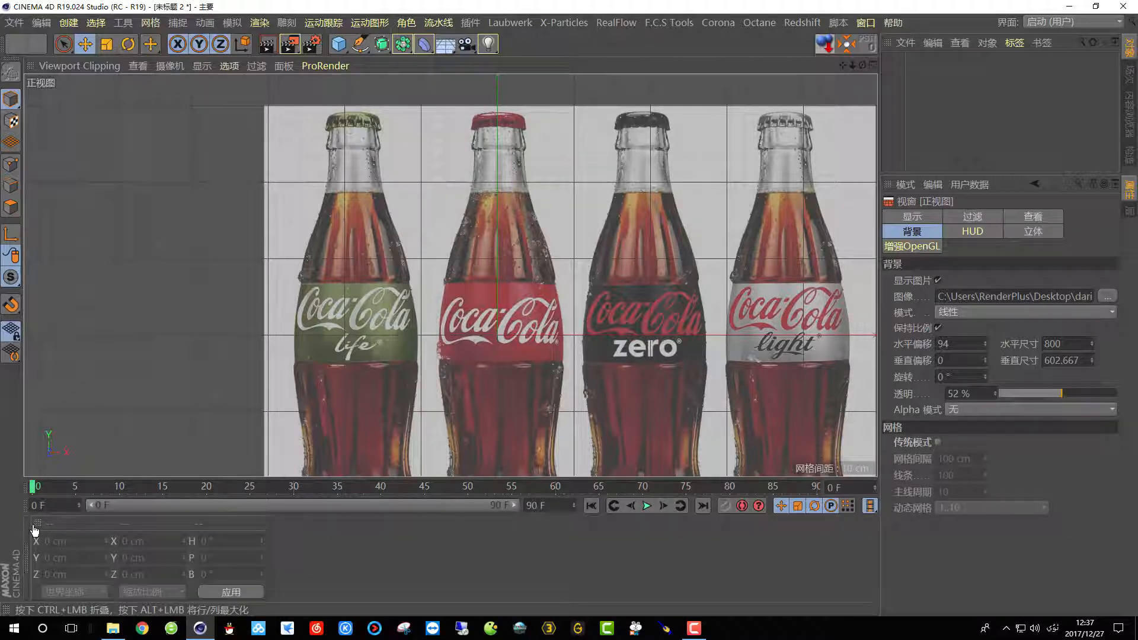
left_click(35, 528, "ctrl")
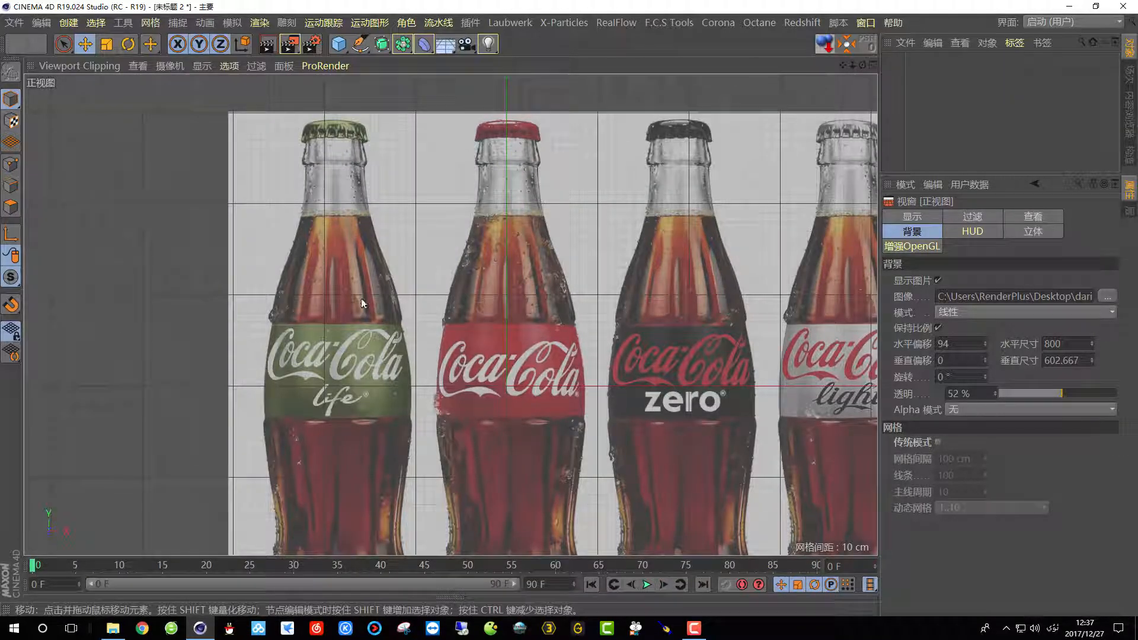
- Fade the bottle background image further by setting its transparency to 81%
scroll(361, 297, "down", 3)
scroll(361, 215, "up", 8)
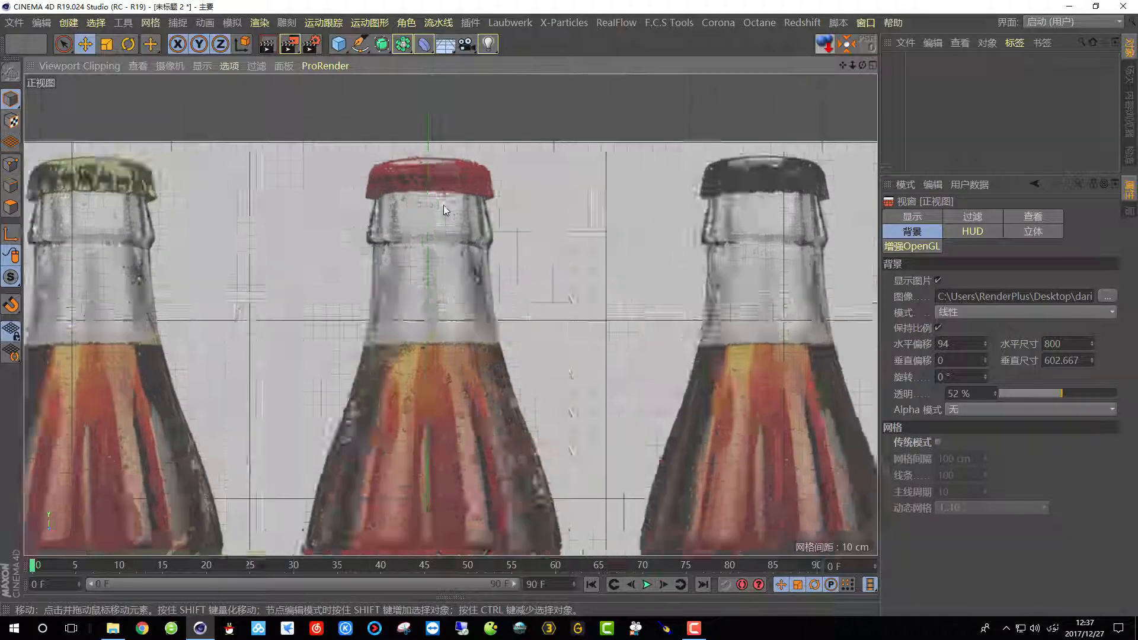
scroll(444, 205, "down", 4)
scroll(449, 264, "up", 10)
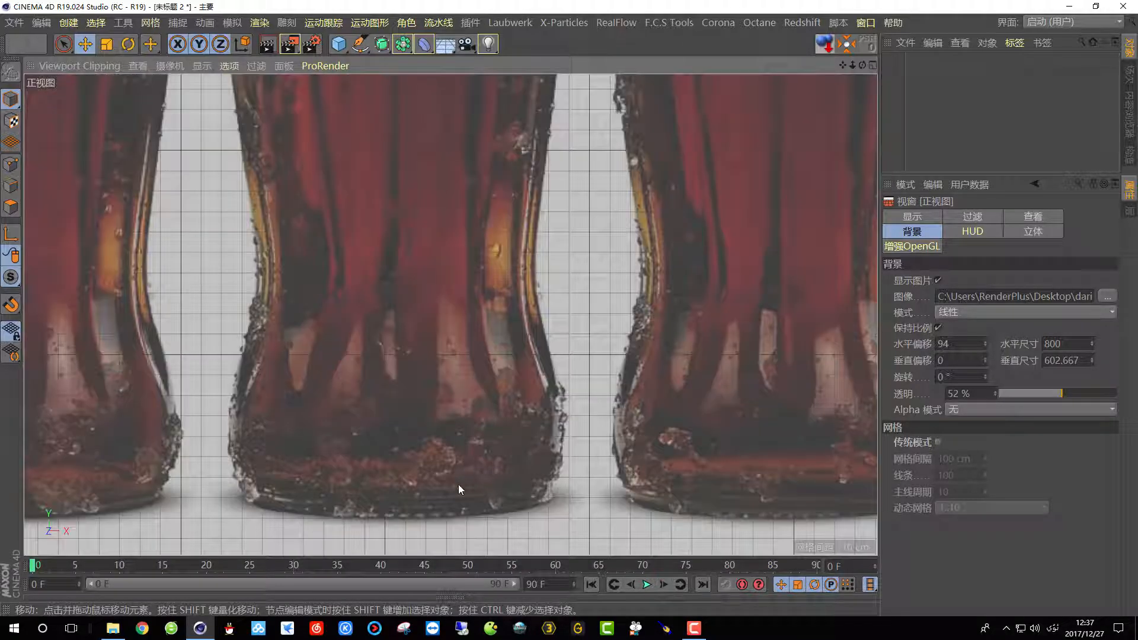
scroll(458, 484, "down", 5)
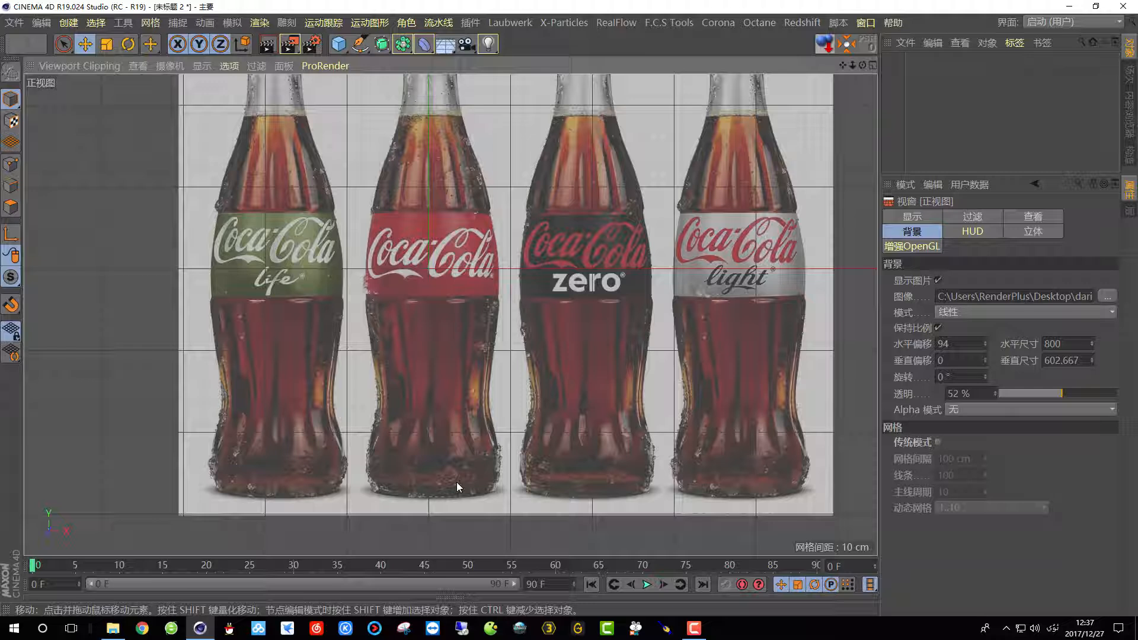
scroll(457, 482, "up", 8)
left_click_drag(1068, 394, 1096, 397)
scroll(567, 463, "down", 5)
scroll(568, 446, "up", 2)
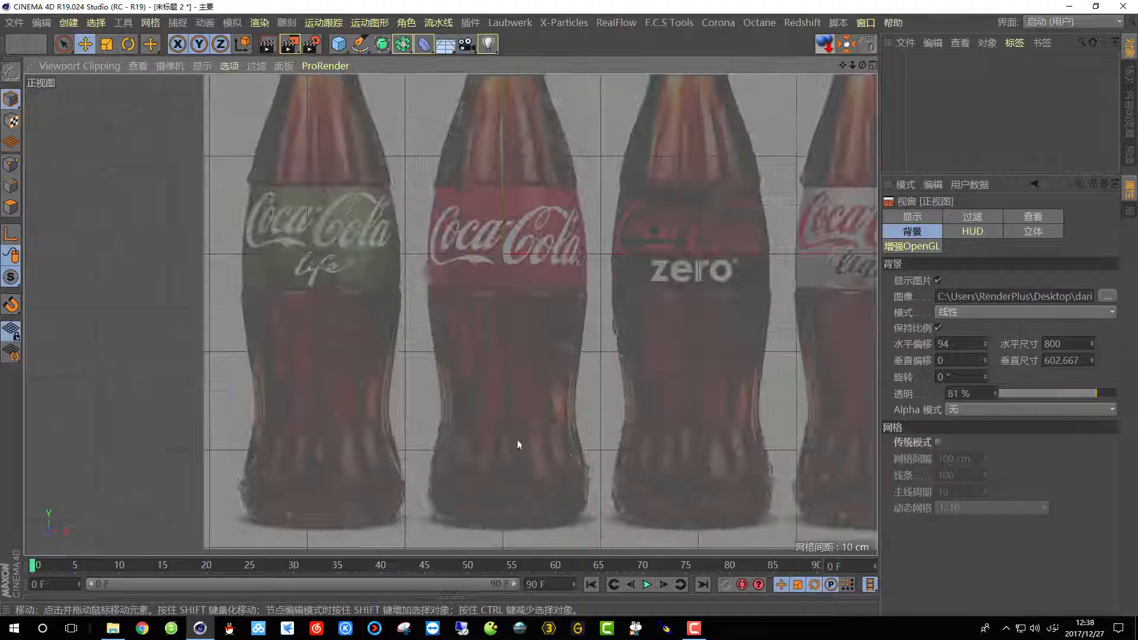
- Fine-tune the background's horizontal offset to 92 so the red-capped bottle is centred on the vertical axis
scroll(517, 439, "down", 2)
scroll(454, 126, "up", 7)
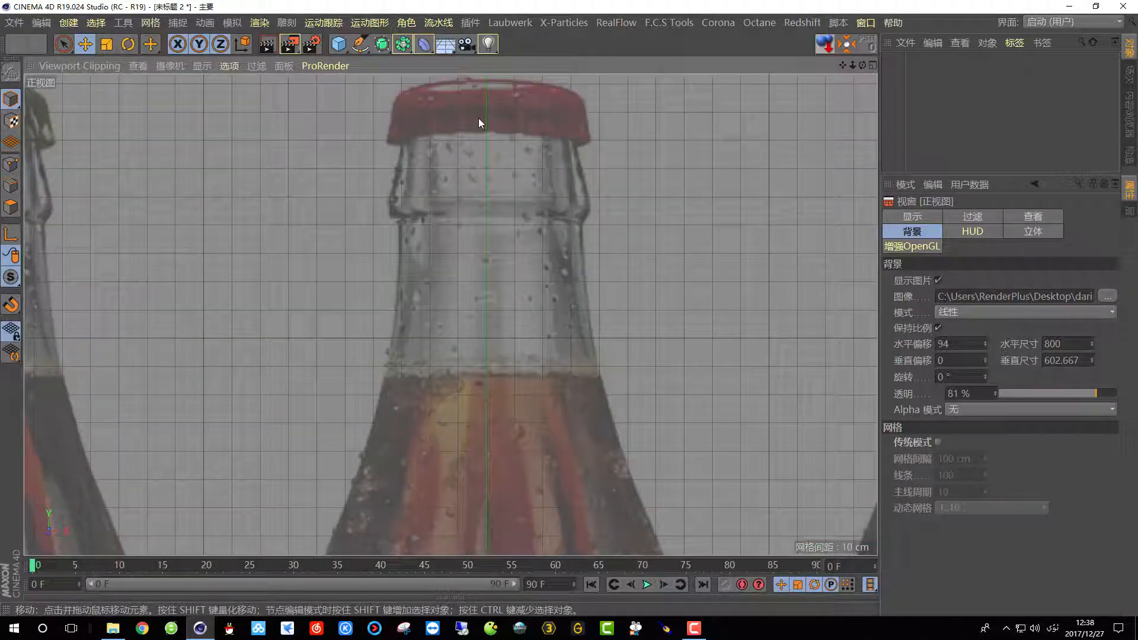
left_click(985, 342)
left_click(986, 345)
left_click(986, 345)
left_click(986, 344)
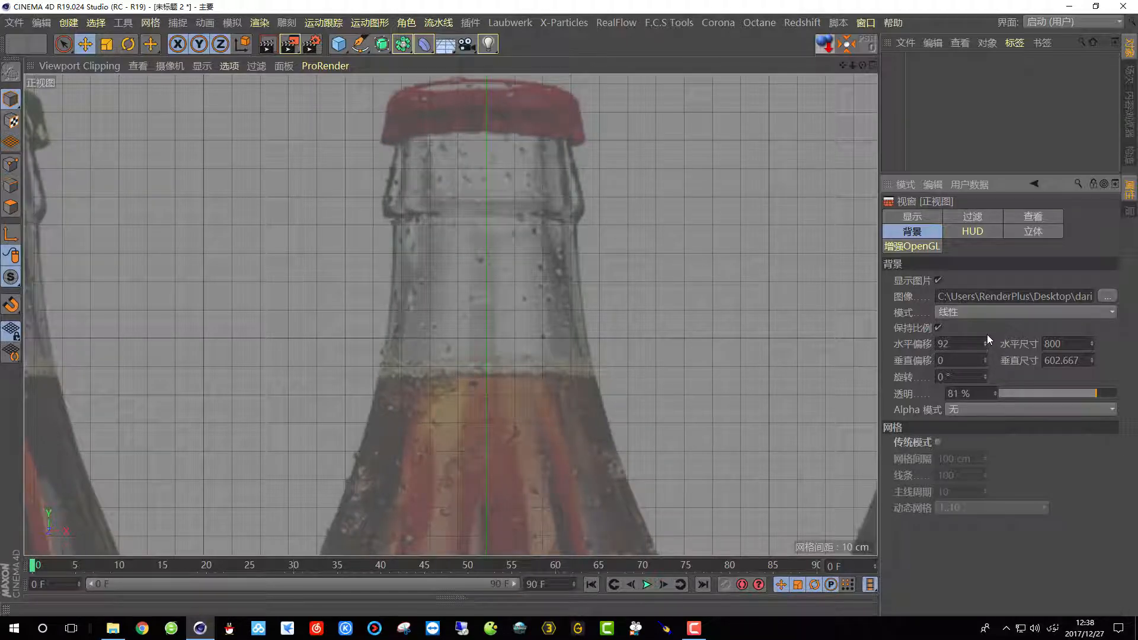
left_click(986, 342)
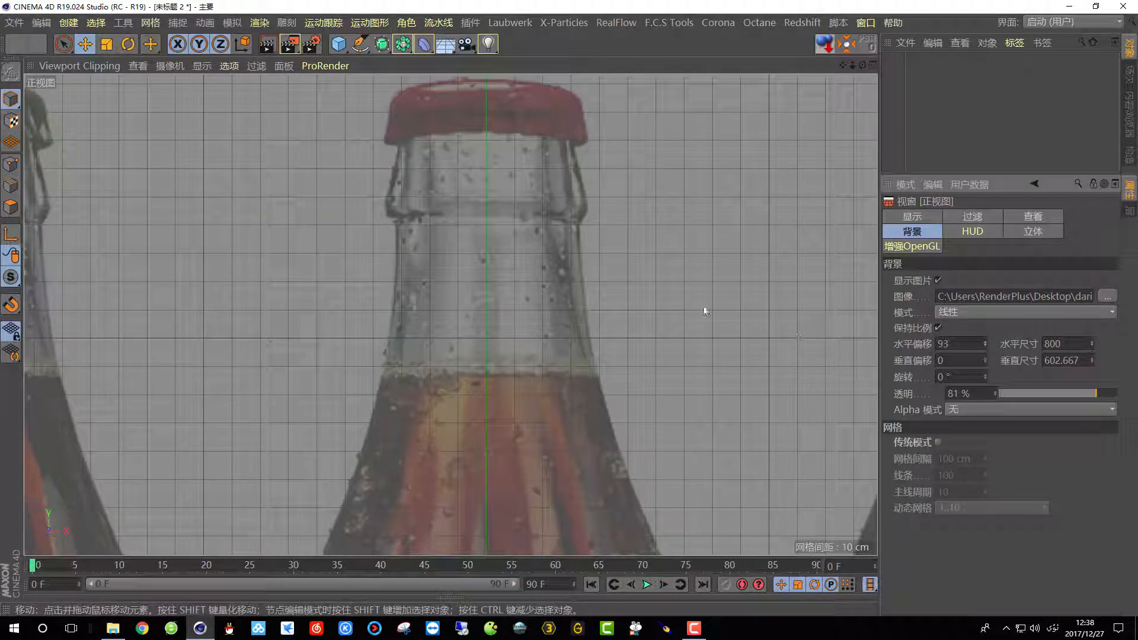
left_click(984, 346)
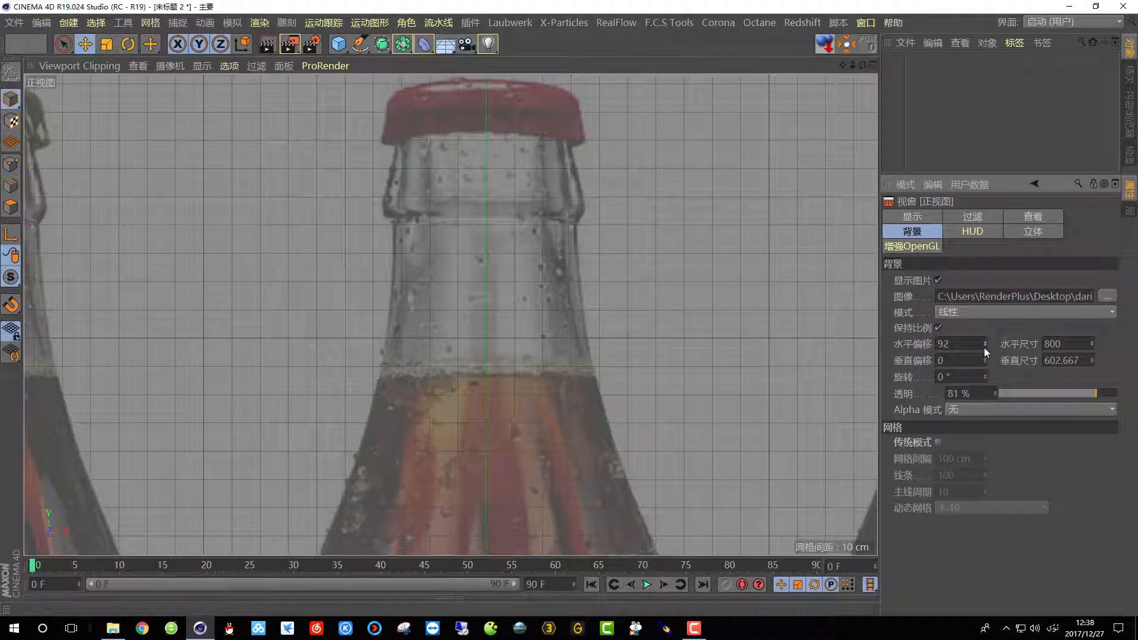
- Start a Bezier spline with the Pen tool at the centre of the red-capped bottle's base
scroll(471, 329, "down", 5)
scroll(484, 393, "down", 3)
scroll(432, 483, "up", 8)
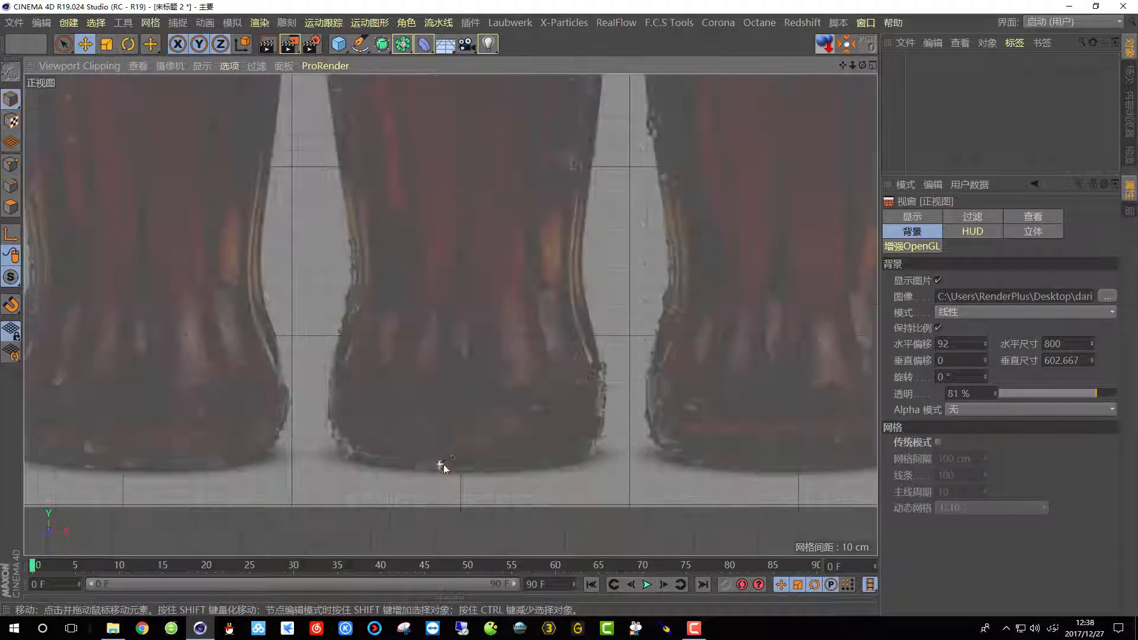
left_click(360, 44)
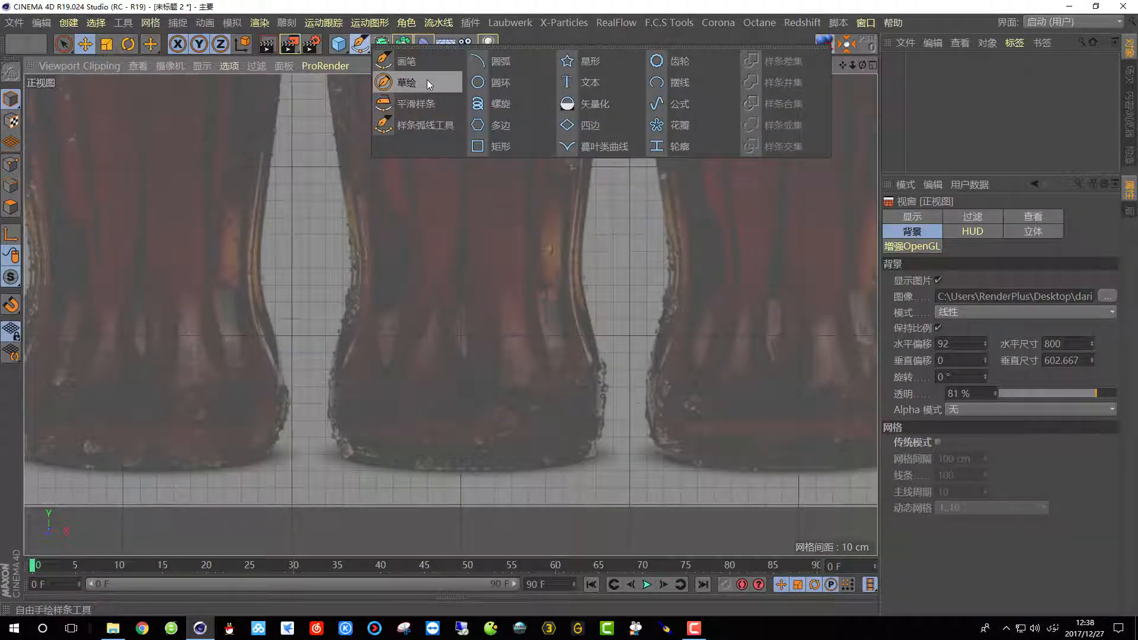
left_click(399, 65)
scroll(483, 464, "up", 5)
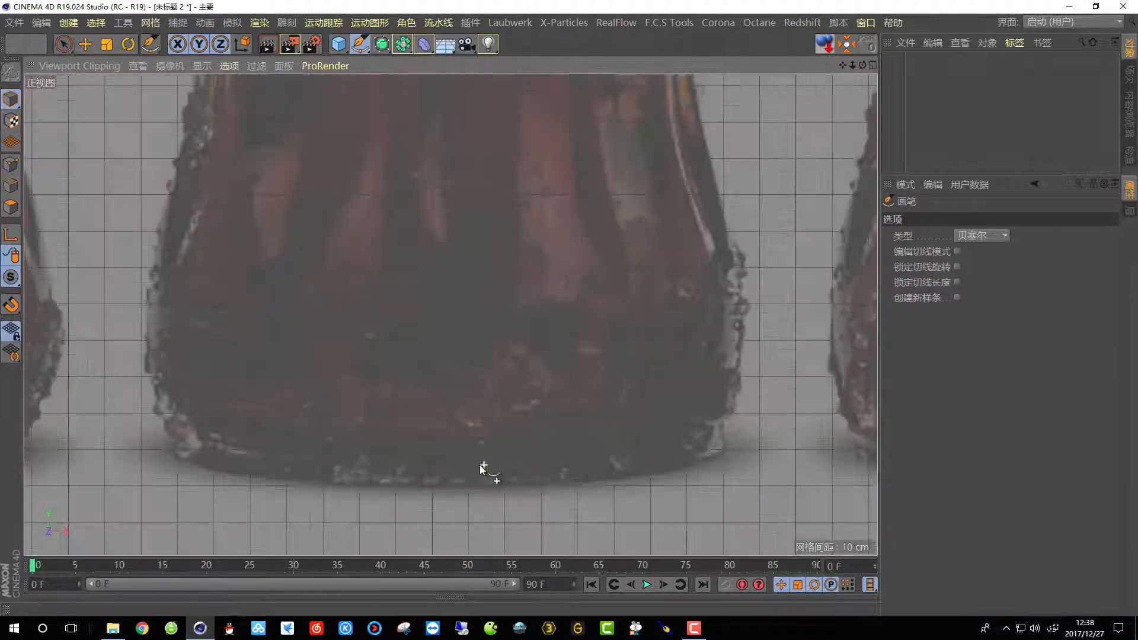
scroll(444, 489, "up", 2)
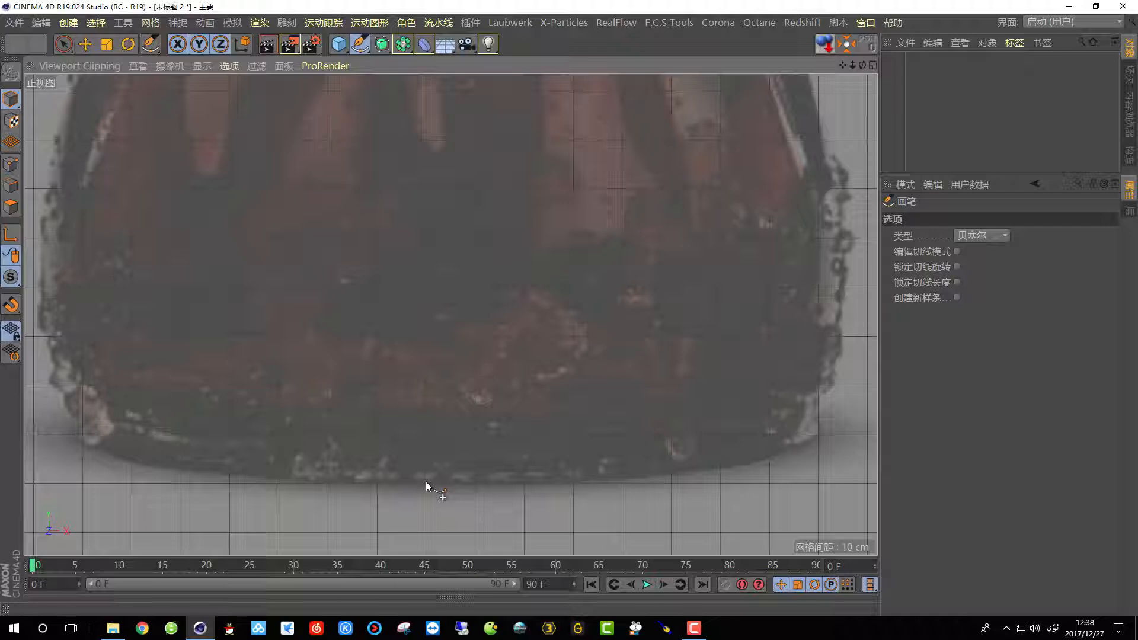
left_click(425, 481)
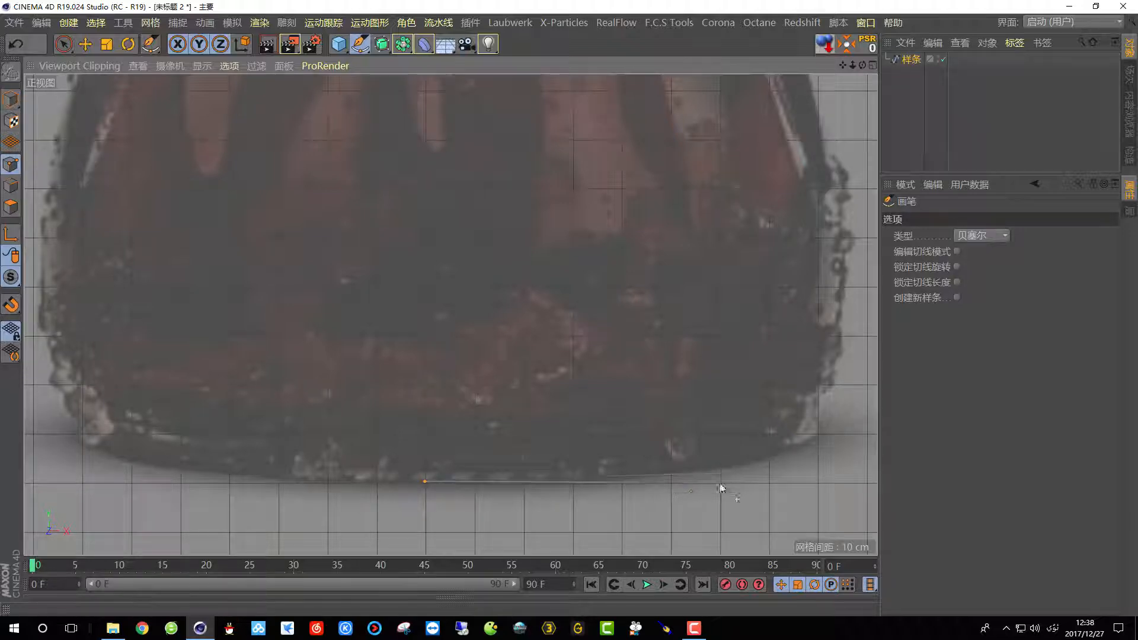
- Extend the spline along the bottle's underside with a curved point at the base's right-hand corner
scroll(712, 449, "down", 3)
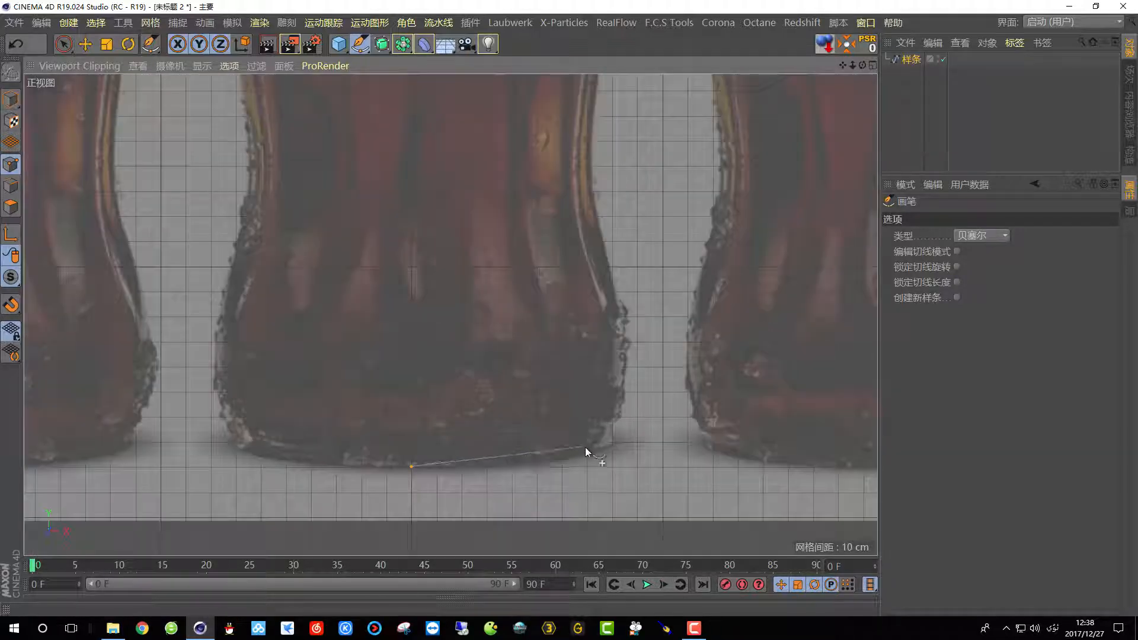
scroll(654, 454, "up", 6)
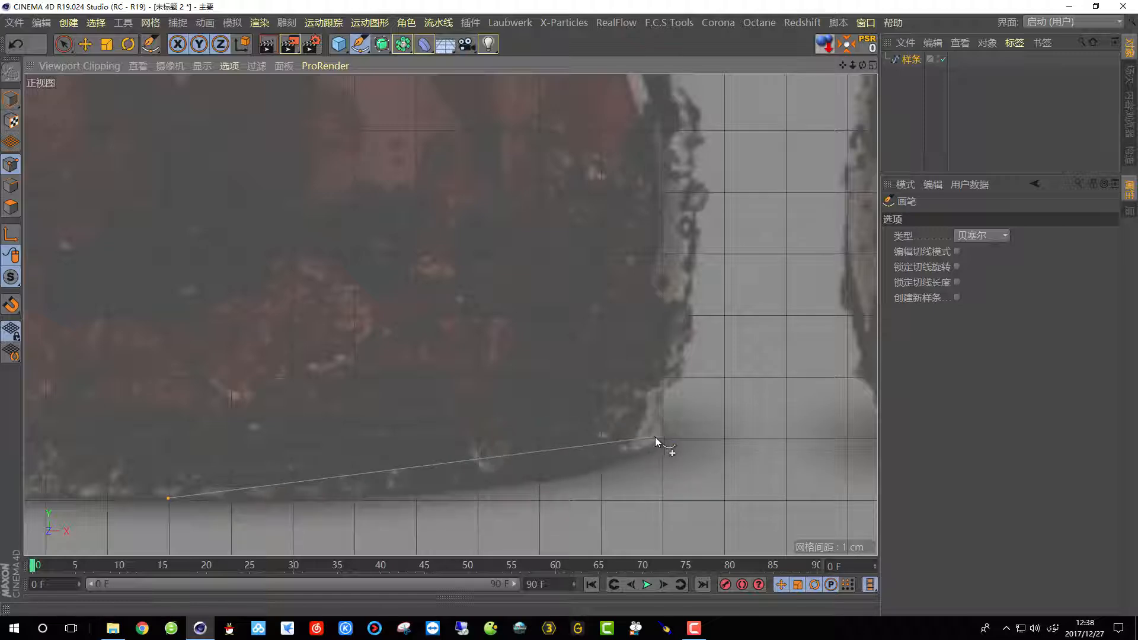
left_click_drag(656, 436, 682, 382)
scroll(597, 485, "down", 5)
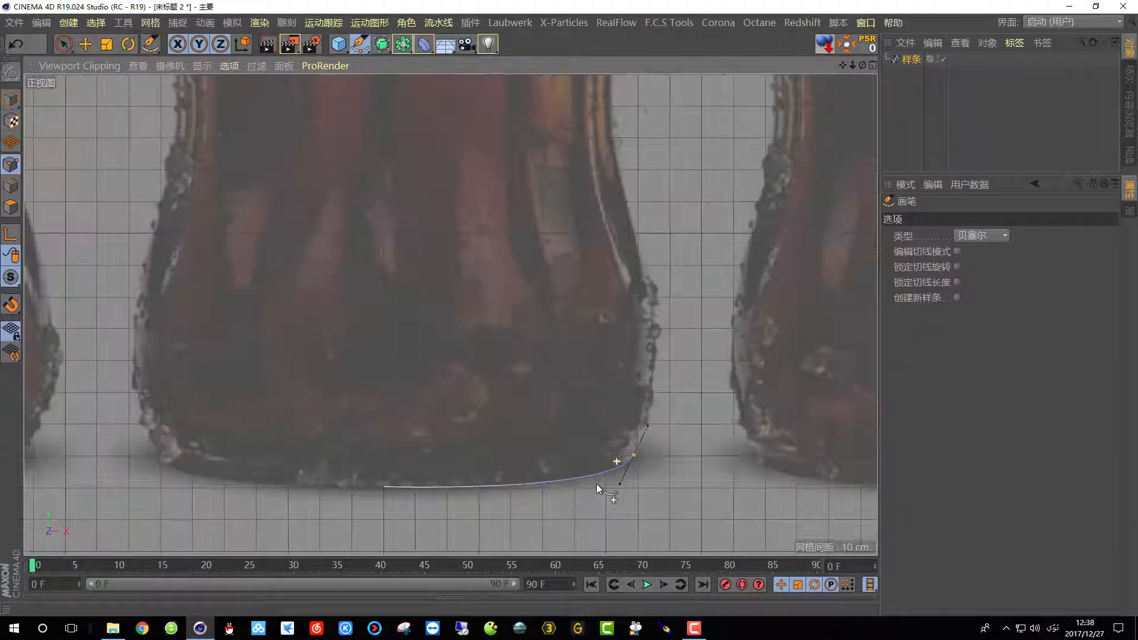
- Trace the bulging foot with a curved point where the bottle starts narrowing towards the waist
scroll(671, 337, "up", 5)
scroll(676, 278, "down", 3)
scroll(682, 273, "up", 3)
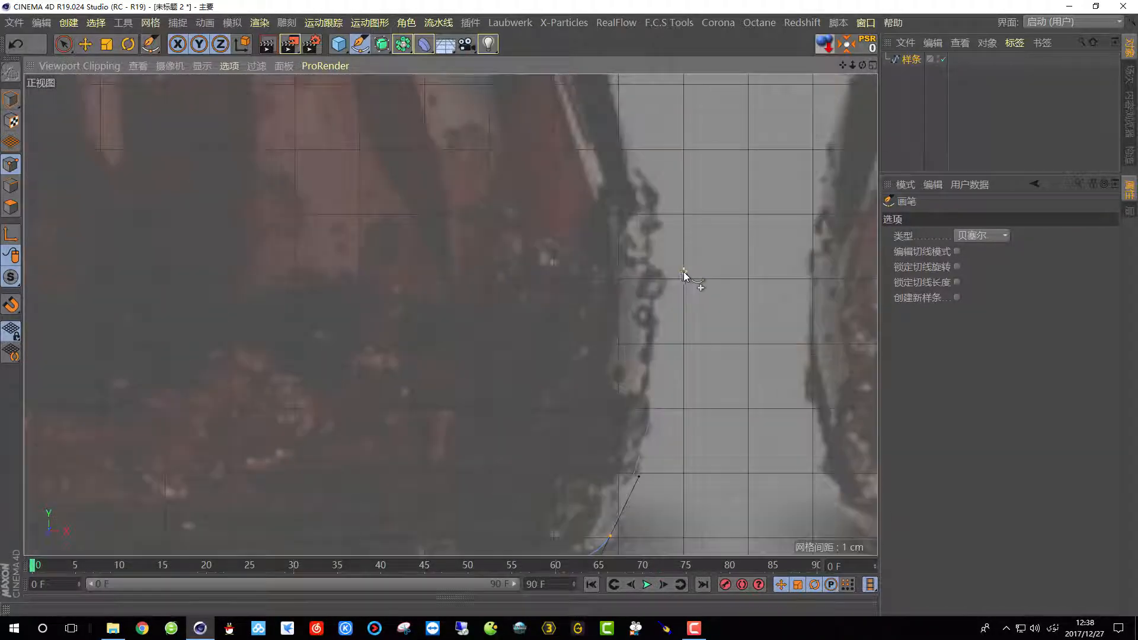
scroll(630, 227, "down", 5)
scroll(615, 170, "up", 2)
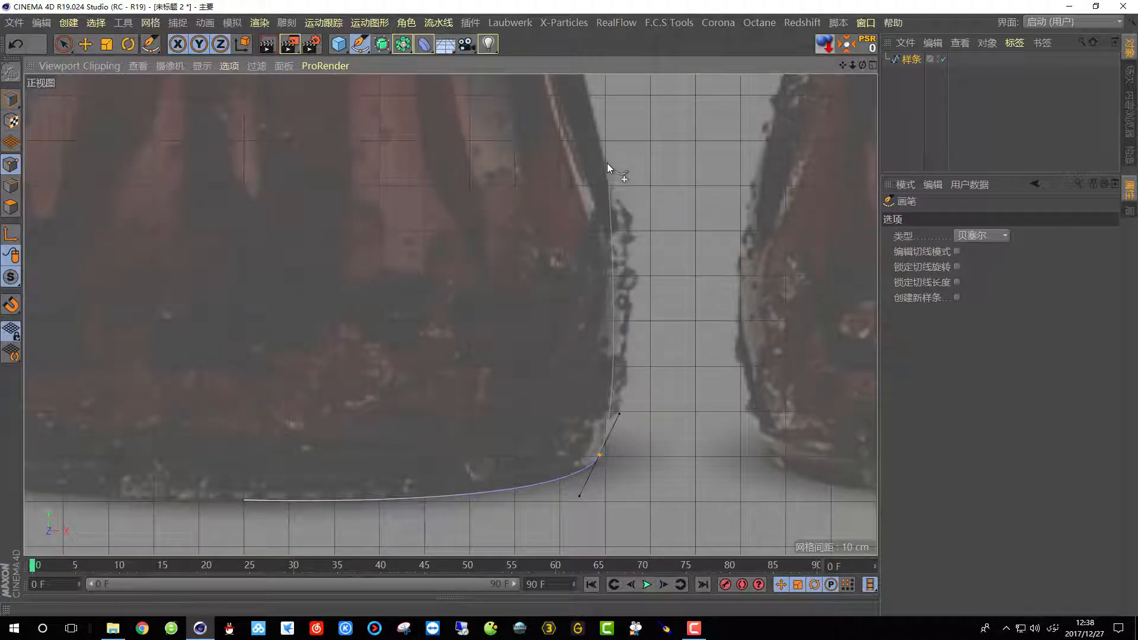
left_click_drag(605, 162, 585, 80)
scroll(550, 296, "down", 3)
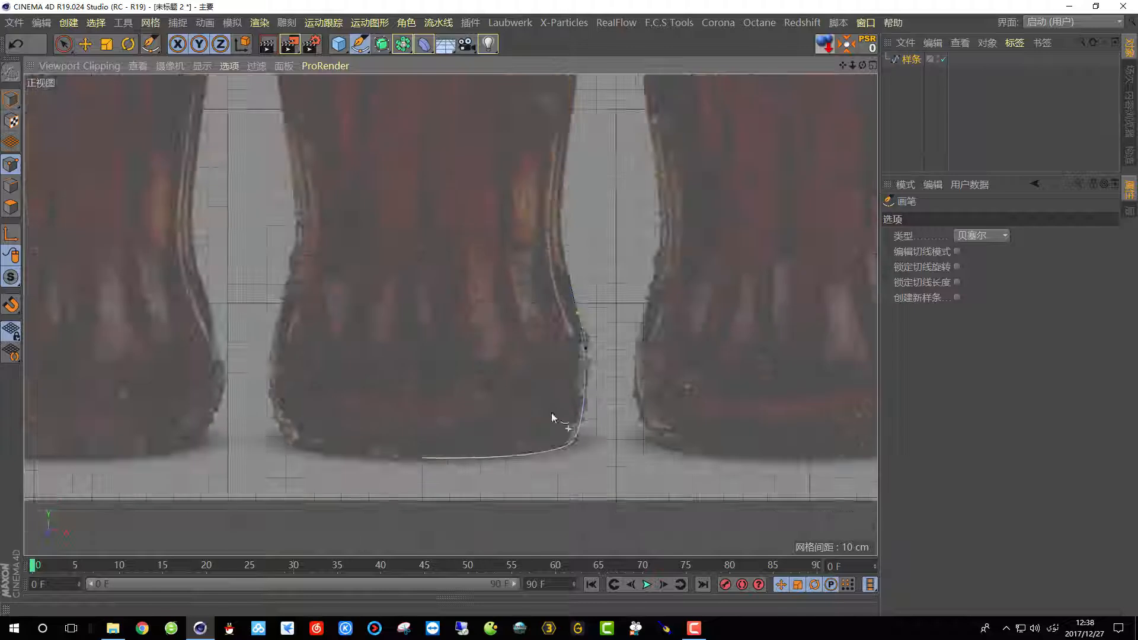
scroll(566, 222, "up", 6)
left_click_drag(595, 130, 609, 37)
left_click_drag(601, 77, 603, 74)
scroll(450, 287, "down", 3)
key("ctrl+z")
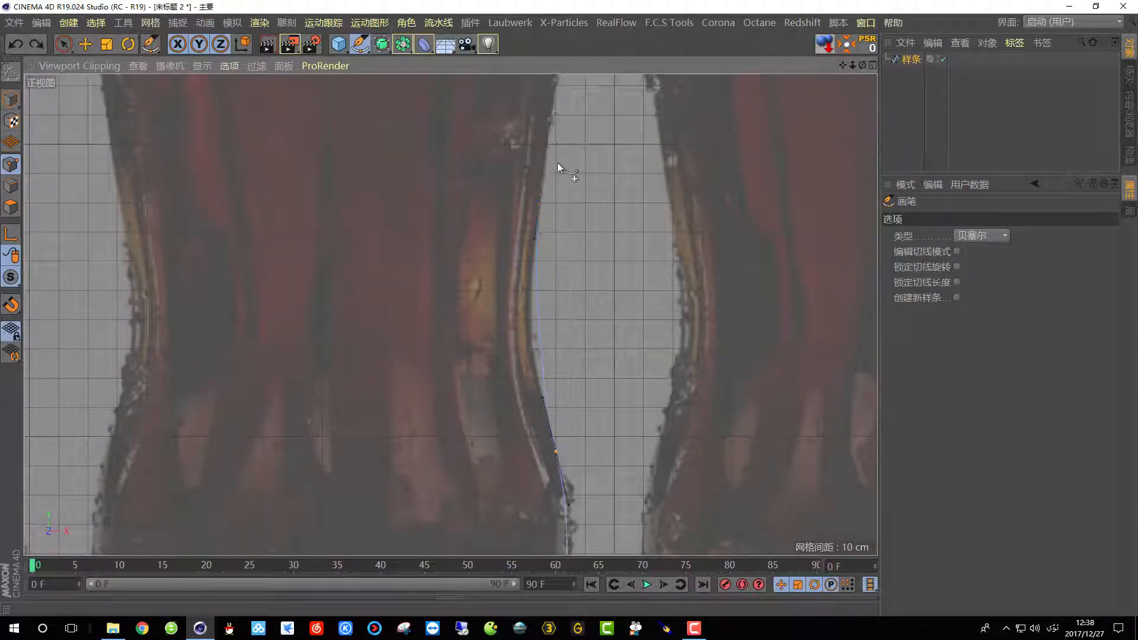
- Trace the narrow waist and lower body with curved points up to the red label's lower edge
left_click_drag(538, 212, 549, 130)
scroll(499, 283, "down", 5)
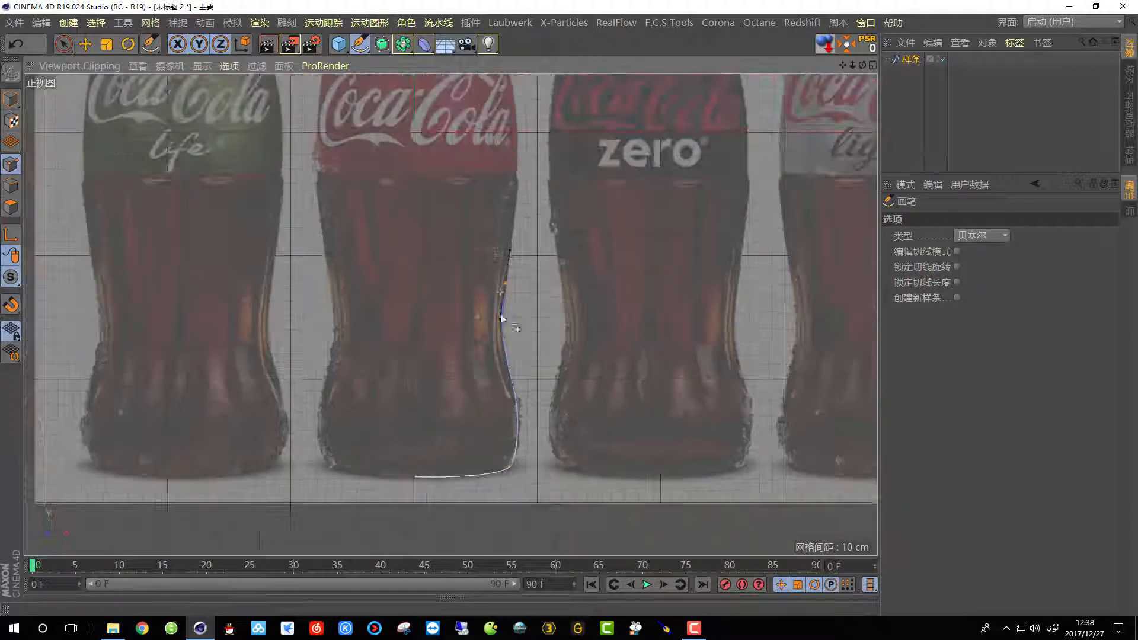
scroll(531, 148, "up", 5)
left_click(502, 230)
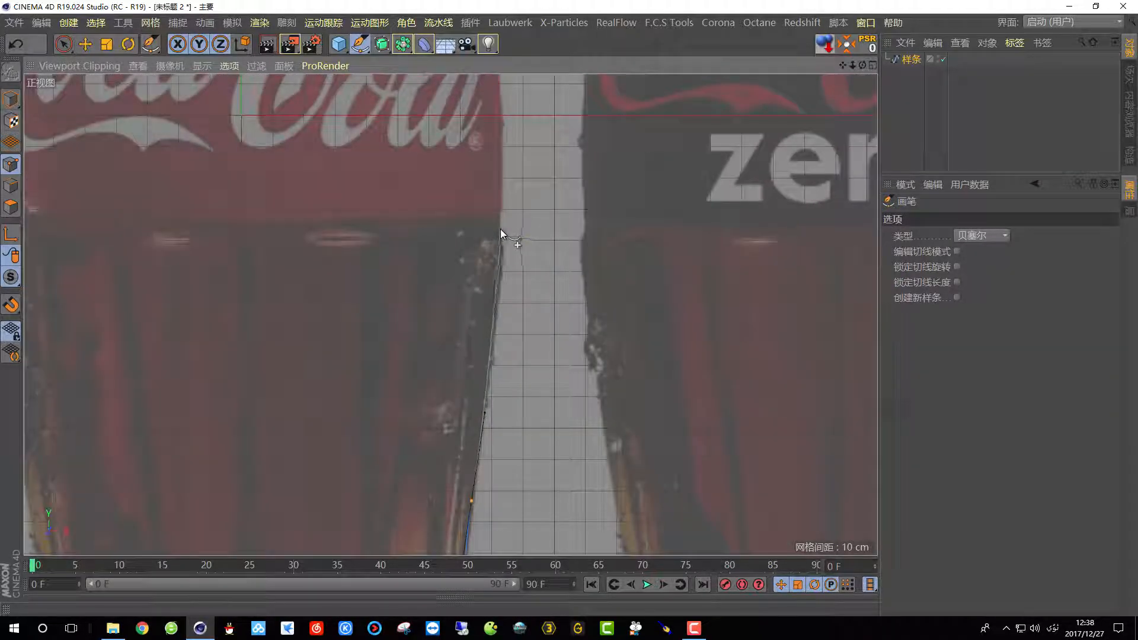
mouse_move(498, 205)
left_mouse_down()
mouse_move(492, 176)
mouse_move(499, 194)
left_mouse_up()
scroll(502, 236, "up", 5)
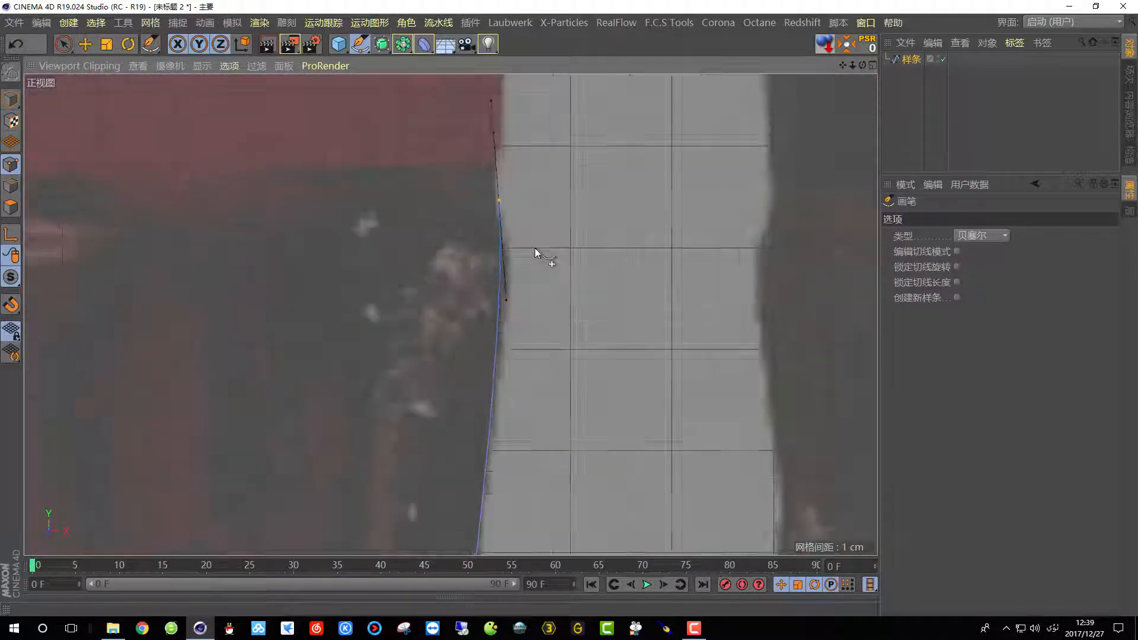
scroll(467, 269, "down", 8)
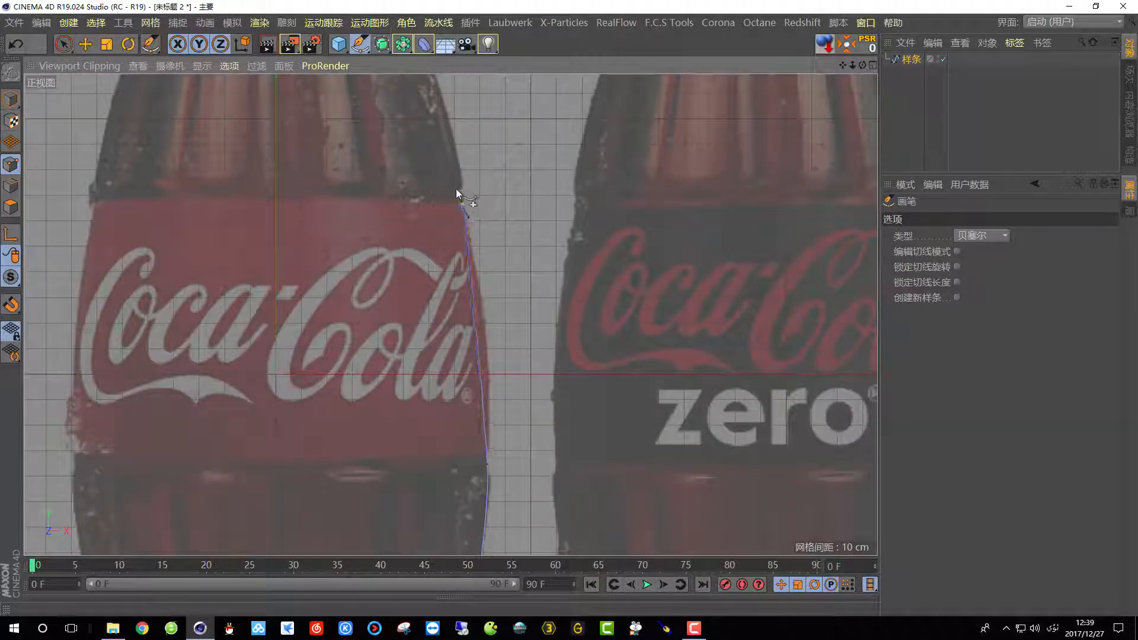
key("ctrl+z")
left_click_drag(468, 239, 455, 197)
scroll(455, 196, "up", 3)
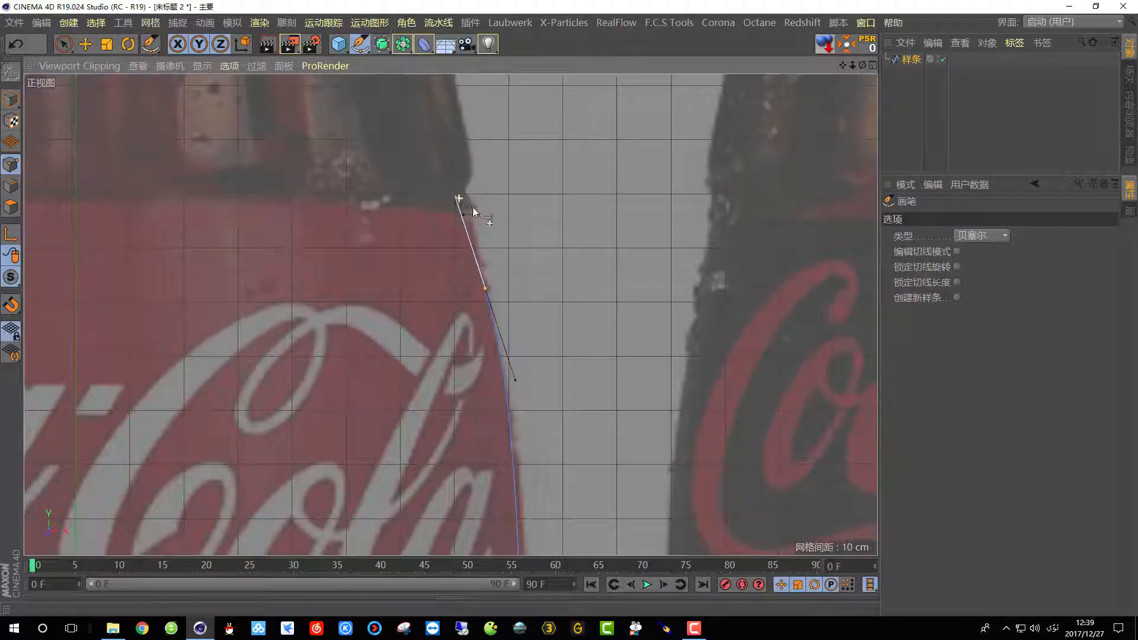
left_click(465, 196)
key("ctrl+z")
key("ctrl+z")
key("ctrl+z")
- Extend the spline along the red label's side with a curved point just below the label's upper edge
scroll(490, 236, "down", 5)
scroll(540, 261, "up", 5)
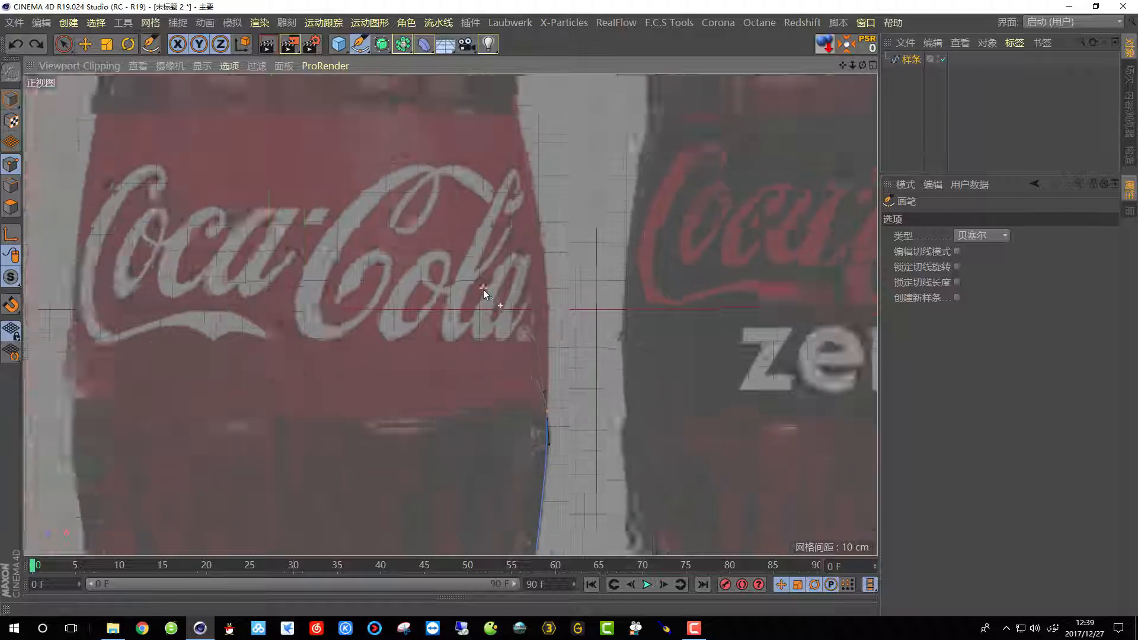
scroll(483, 290, "down", 2)
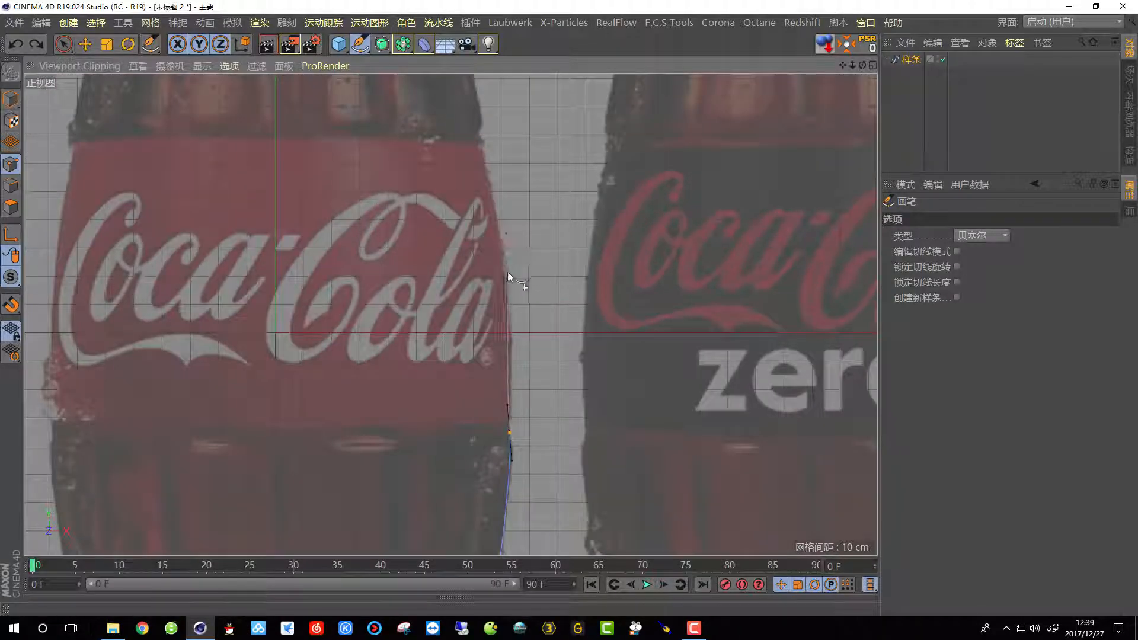
left_click_drag(492, 191, 479, 144)
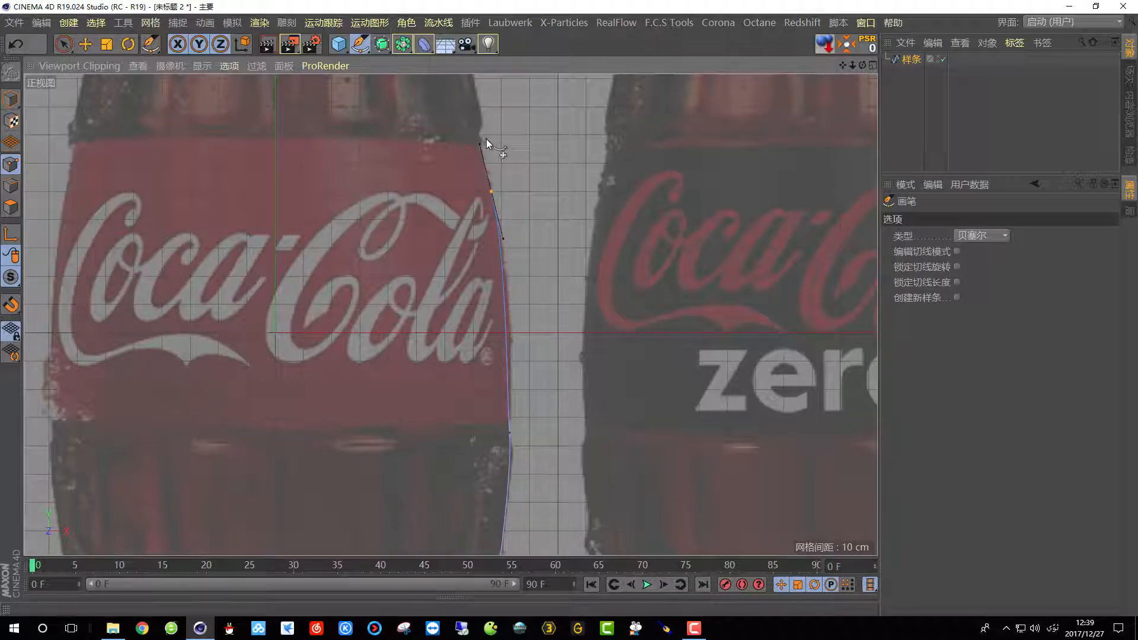
- Trace the small notch where the red label's upper edge meets the glass shoulder
scroll(484, 143, "up", 3)
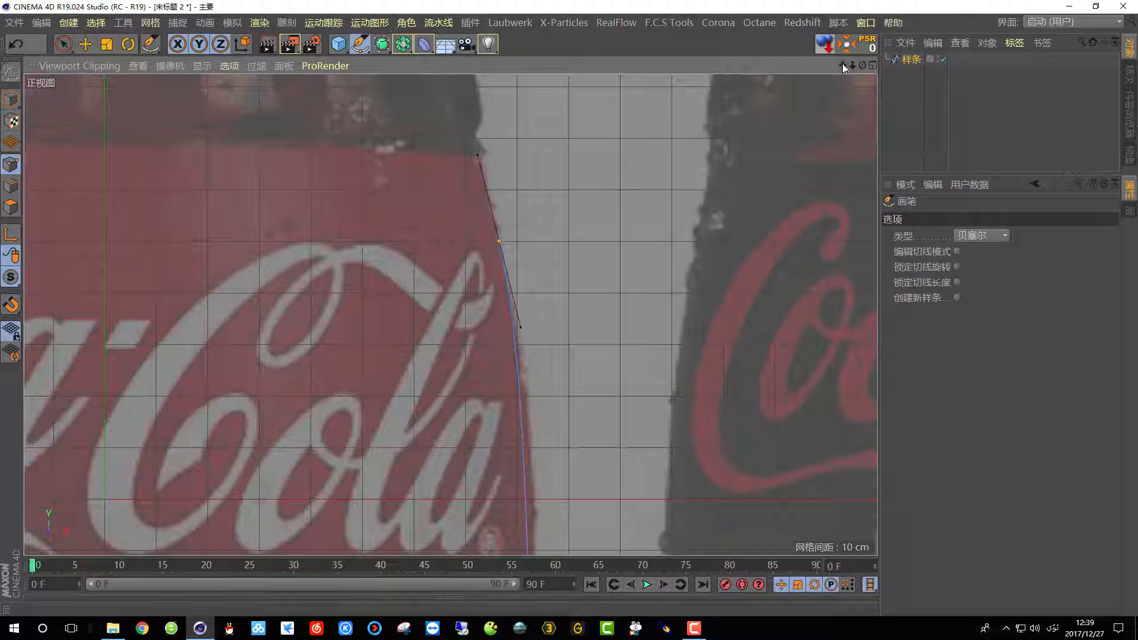
left_click_drag(844, 65, 779, 211)
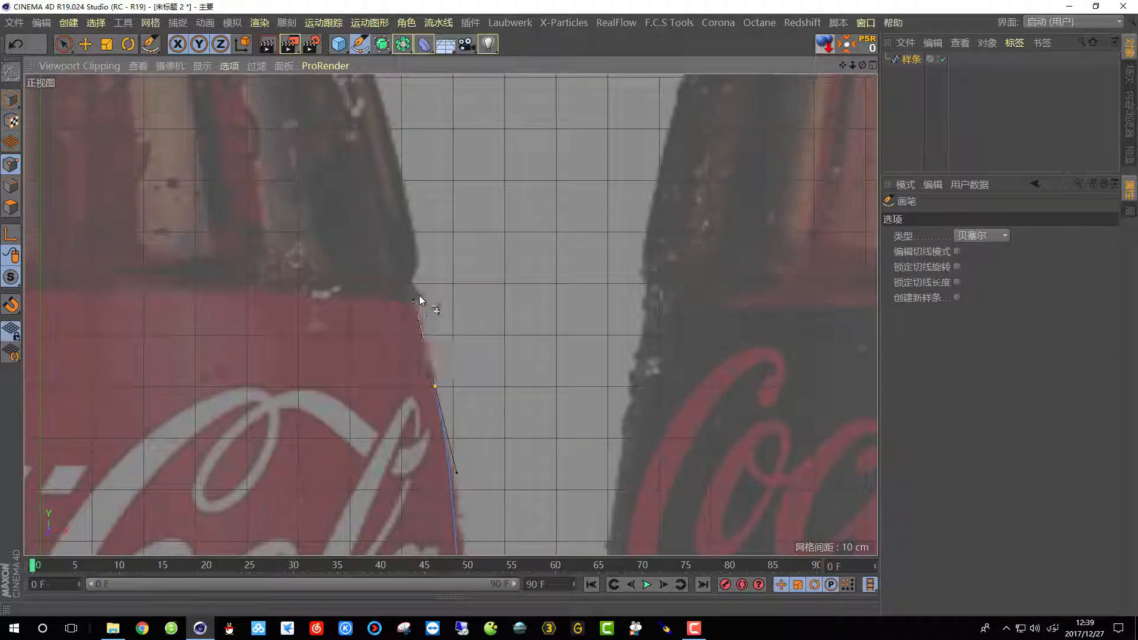
scroll(438, 296, "up", 1)
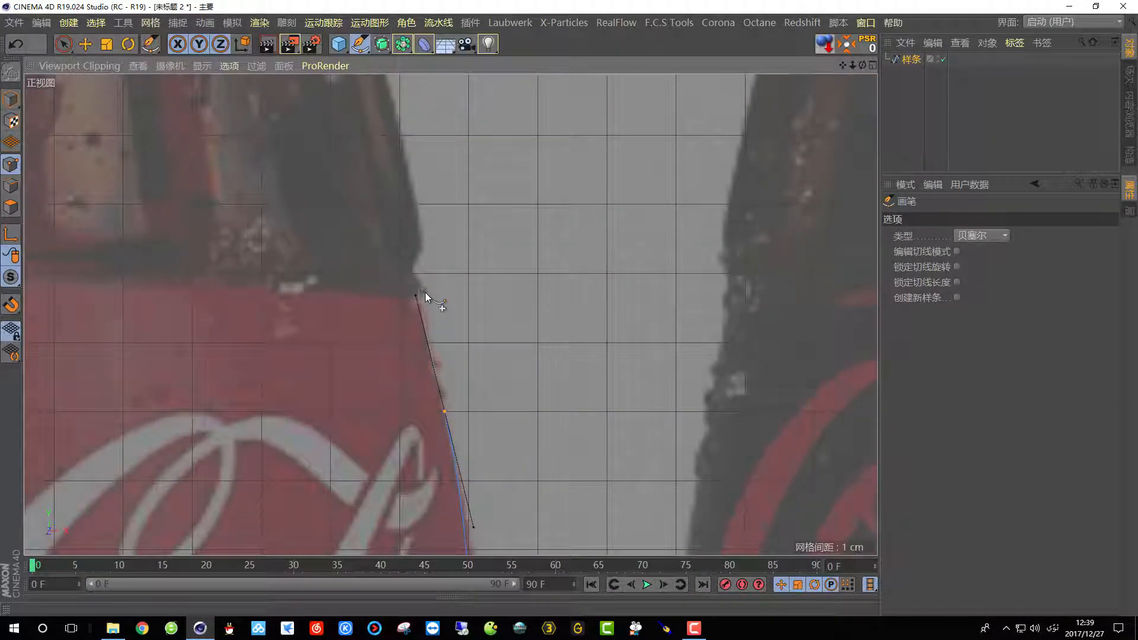
left_click_drag(425, 293, 421, 275)
key("ctrl+z")
left_click_drag(427, 217, 424, 224)
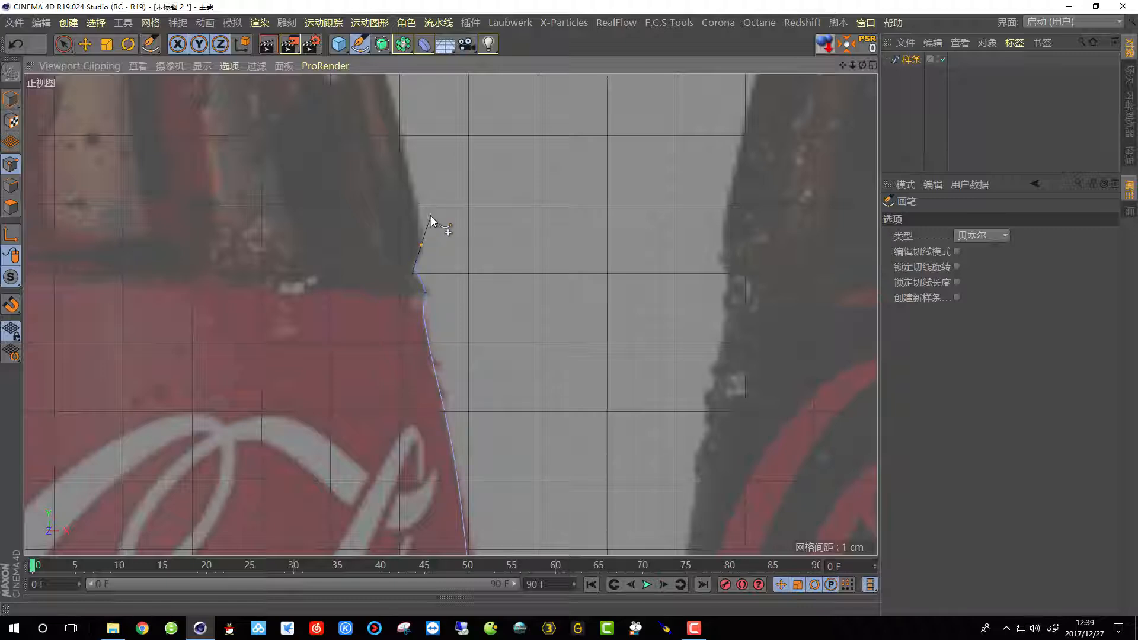
- Trace the tapering shoulder with a curved point just below the liquid line
scroll(431, 217, "down", 3)
scroll(432, 229, "up", 3)
scroll(437, 233, "down", 3)
scroll(395, 344, "up", 2)
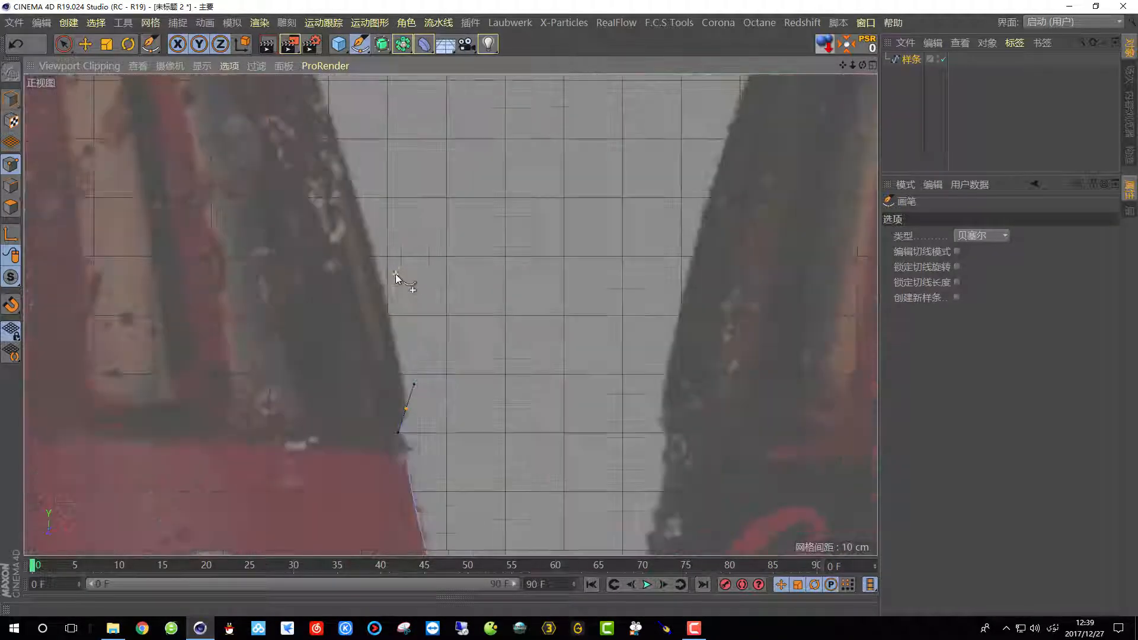
scroll(355, 184, "down", 4)
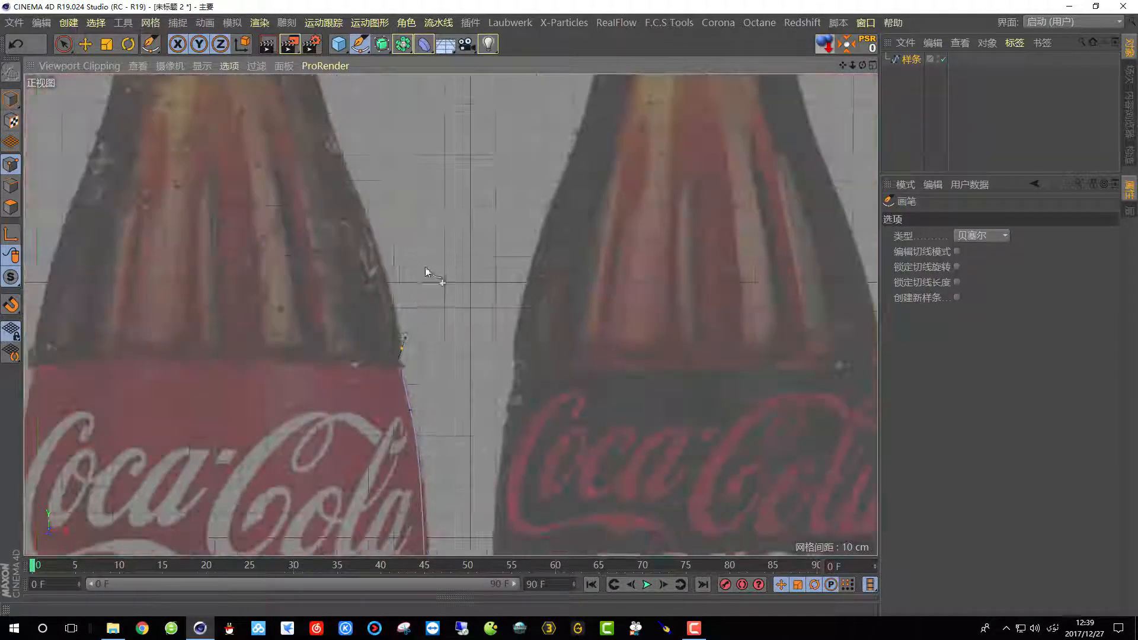
scroll(374, 196, "up", 3)
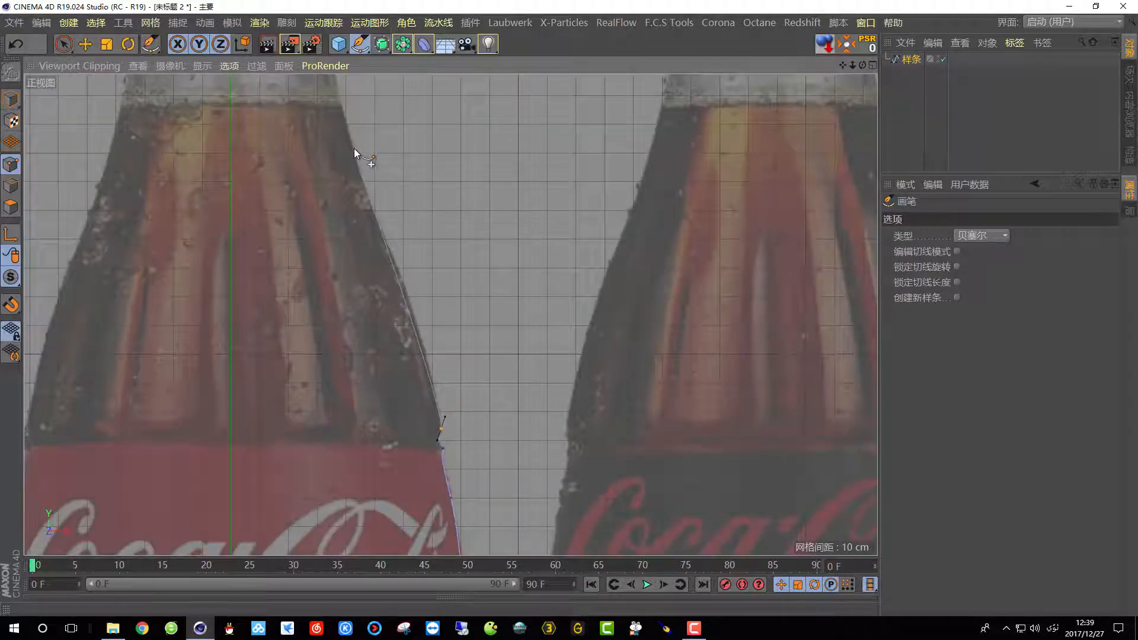
left_click_drag(354, 148, 330, 77)
key("ctrl+z")
scroll(354, 246, "down", 6)
scroll(341, 173, "up", 8)
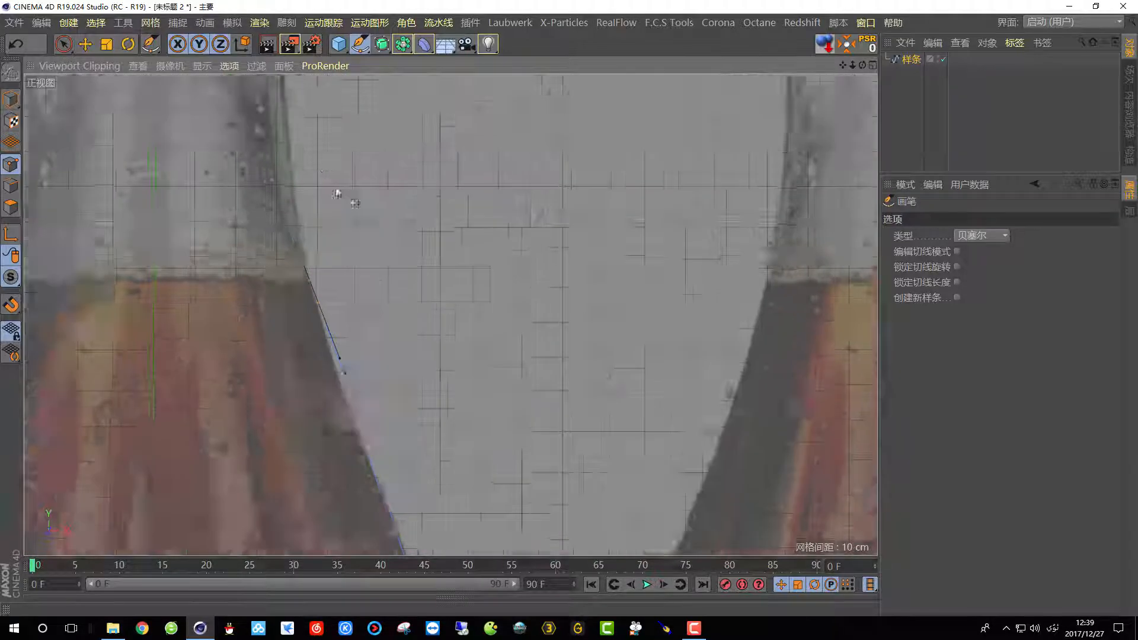
- Trace the clear neck and the protruding glass ring below the cap with curved points
scroll(361, 238, "down", 5)
scroll(300, 168, "up", 8)
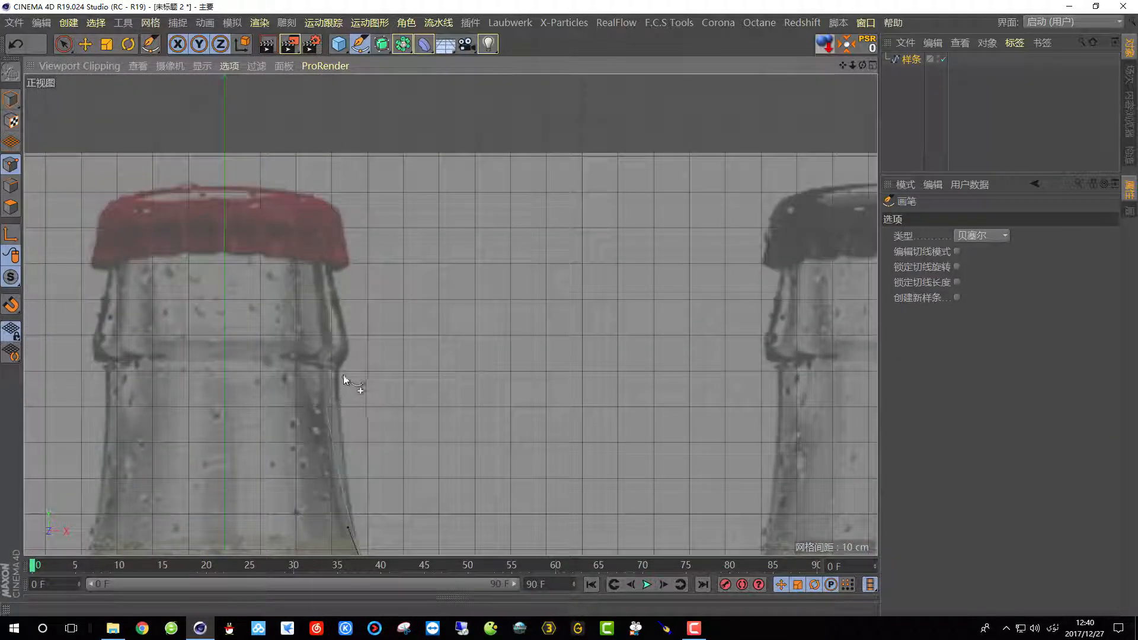
left_click_drag(340, 368, 346, 355)
left_click_drag(342, 315, 333, 281)
- Finish the spline over the bottle's rim beneath the red cap, ending on the inner side of the mouth
left_click(328, 234)
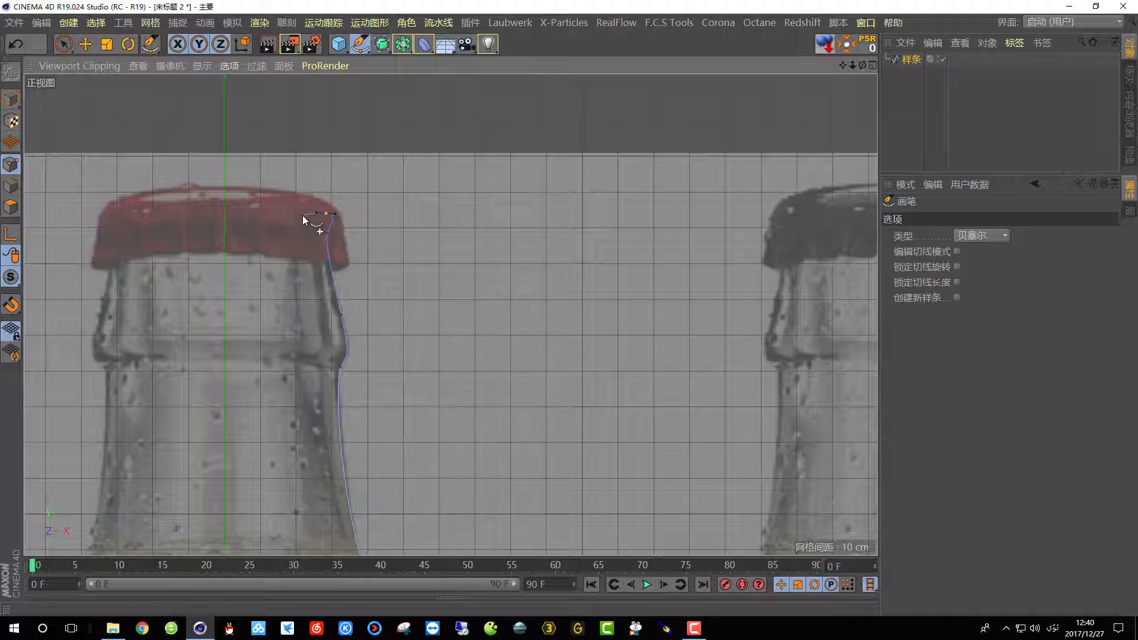
left_click(301, 215)
scroll(307, 296, "up", 3)
scroll(306, 293, "down", 2)
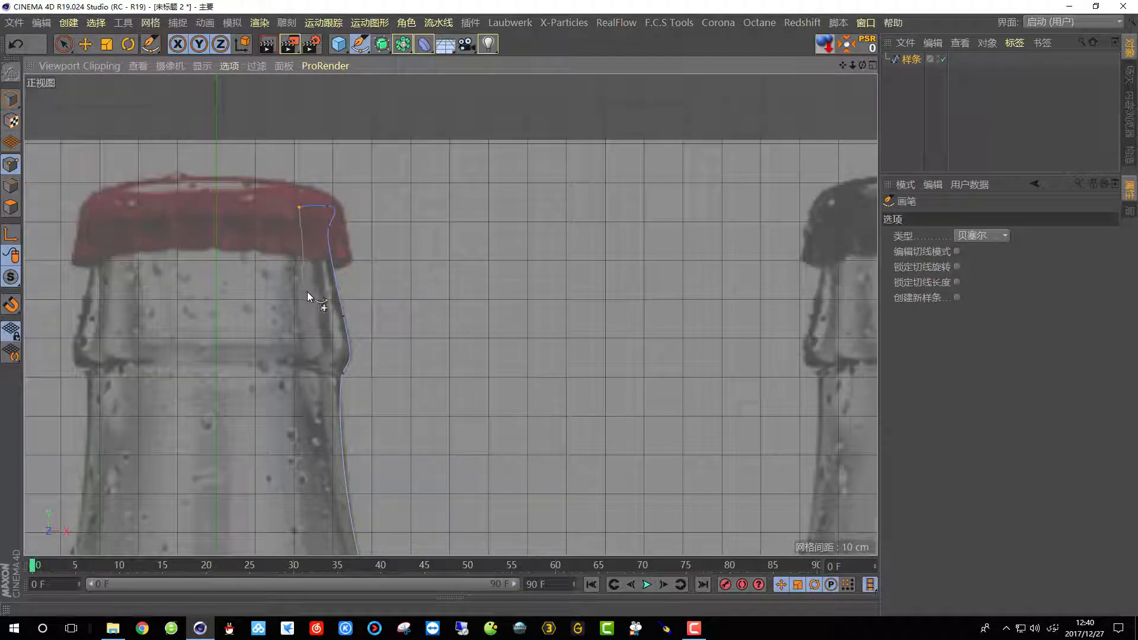
key("space")
- Examine the traced profile against the reference photo from the cap down to the base
scroll(293, 211, "down", 5)
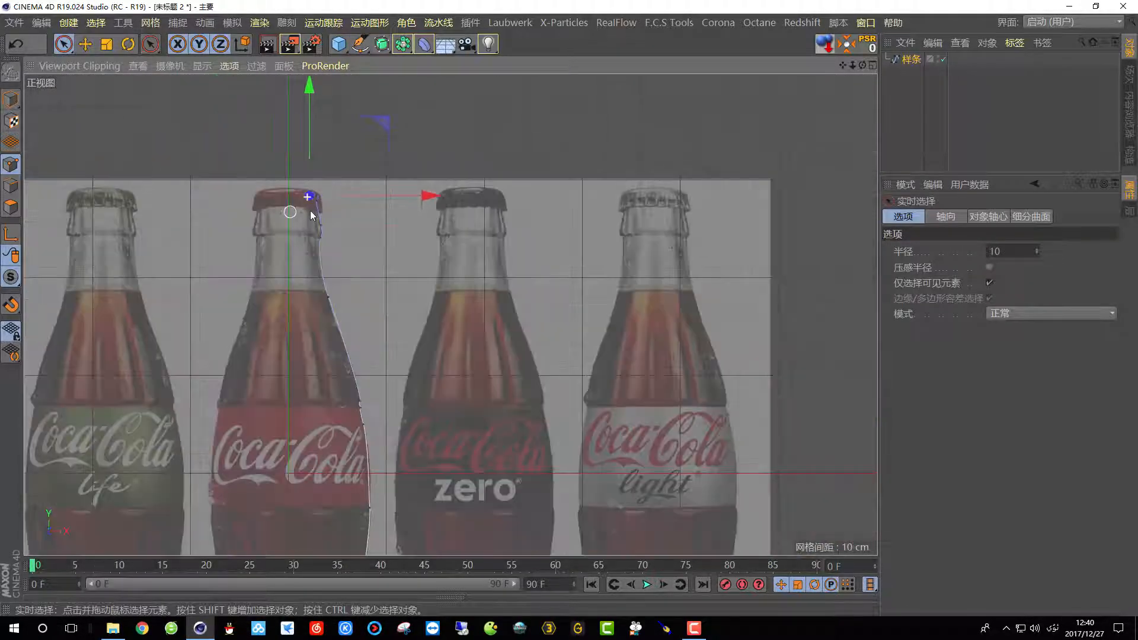
scroll(336, 489, "up", 3)
scroll(368, 496, "up", 4)
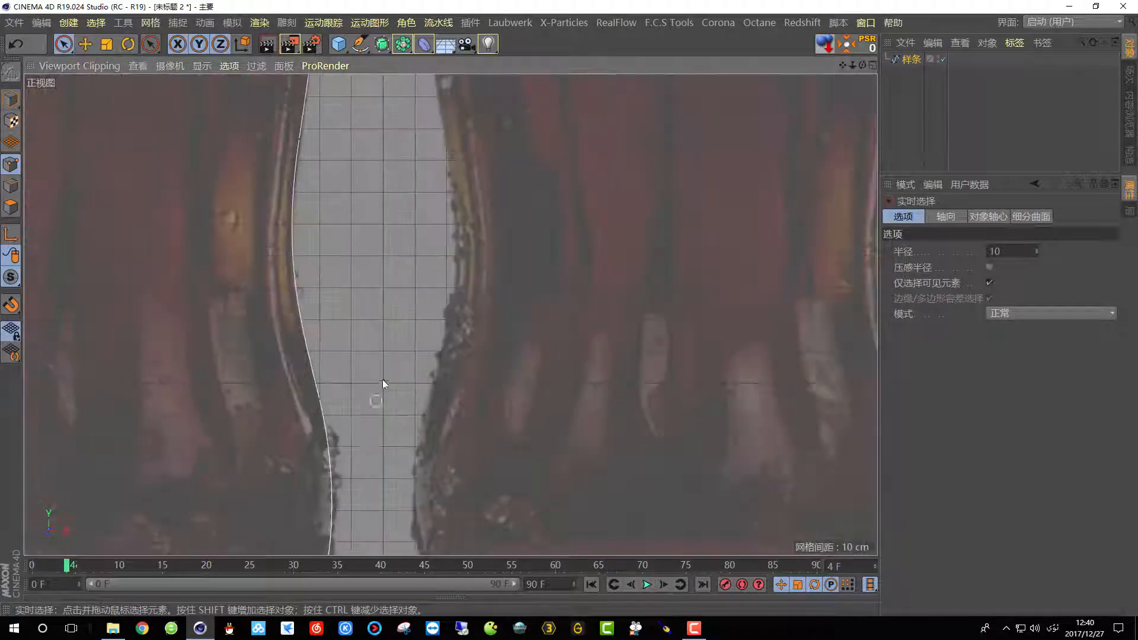
scroll(382, 379, "down", 7)
scroll(389, 413, "up", 3)
scroll(330, 528, "up", 3)
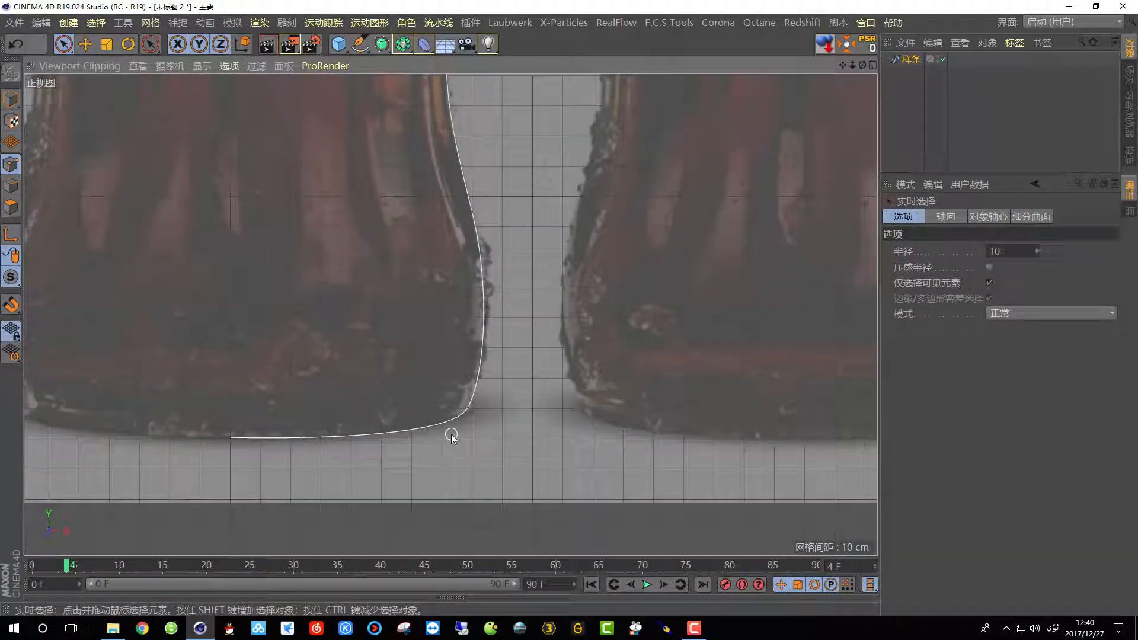
scroll(470, 407, "up", 2)
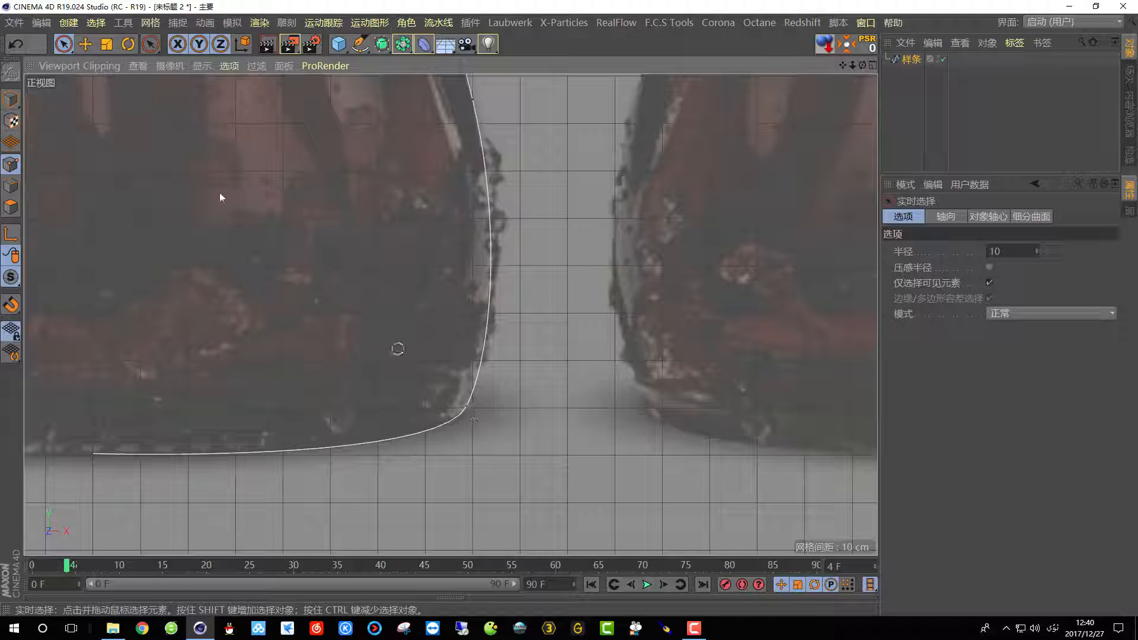
- Shift the profile's lower corner point so the curve fits the outer edge of the bottle's base
left_click(86, 44)
left_click(466, 408)
scroll(482, 423, "up", 2)
left_click_drag(502, 312, 521, 316)
scroll(421, 389, "down", 3)
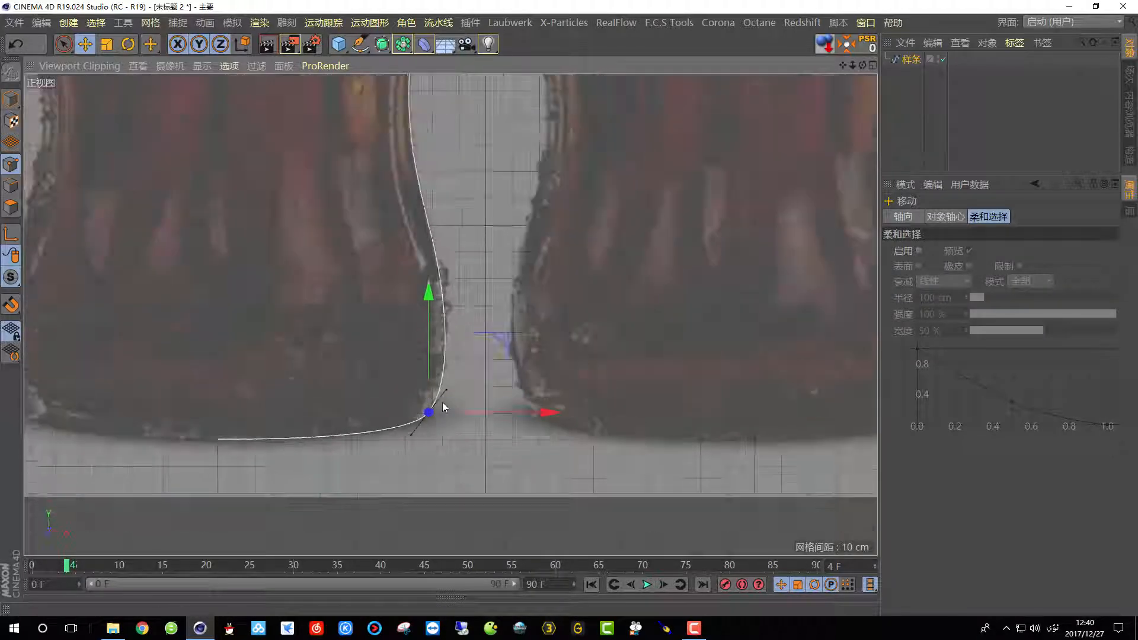
scroll(442, 406, "down", 2)
- Adjust the position and tangent of the point where the waist widens into the base to match the glass edge
scroll(444, 292, "up", 4)
left_click(409, 264)
left_click_drag(447, 419, 453, 404)
left_click_drag(477, 264, 480, 263)
left_click_drag(455, 409, 450, 403)
scroll(442, 427, "down", 5)
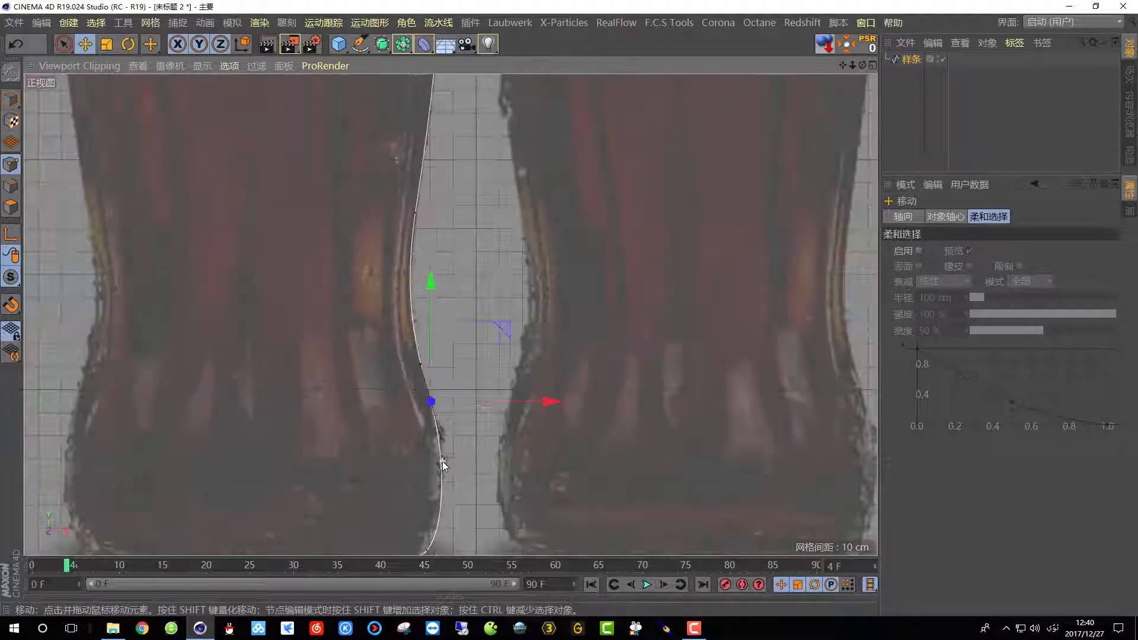
- Adjust the tangent handles of the profile point at the label's lower edge to follow the bottle outline
scroll(429, 180, "up", 6)
scroll(401, 338, "down", 9)
scroll(419, 196, "up", 5)
middle_click_drag(410, 189, 490, 220, "alt")
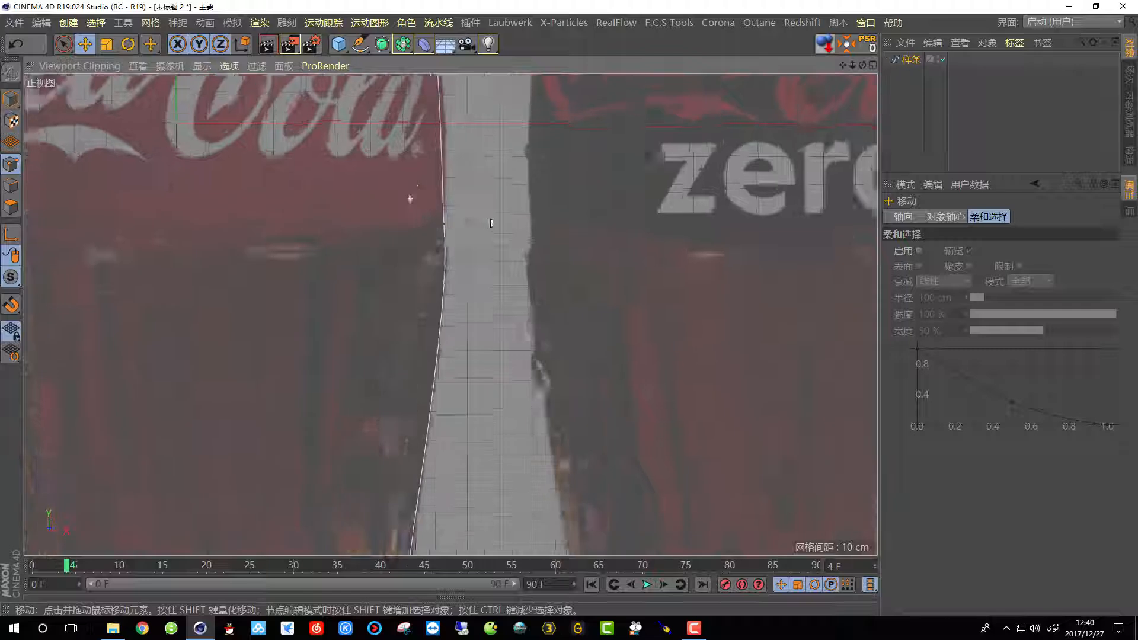
scroll(415, 290, "up", 5)
left_click(376, 268)
left_click_drag(386, 425, 401, 285)
left_click_drag(376, 222, 381, 247)
scroll(344, 381, "down", 8)
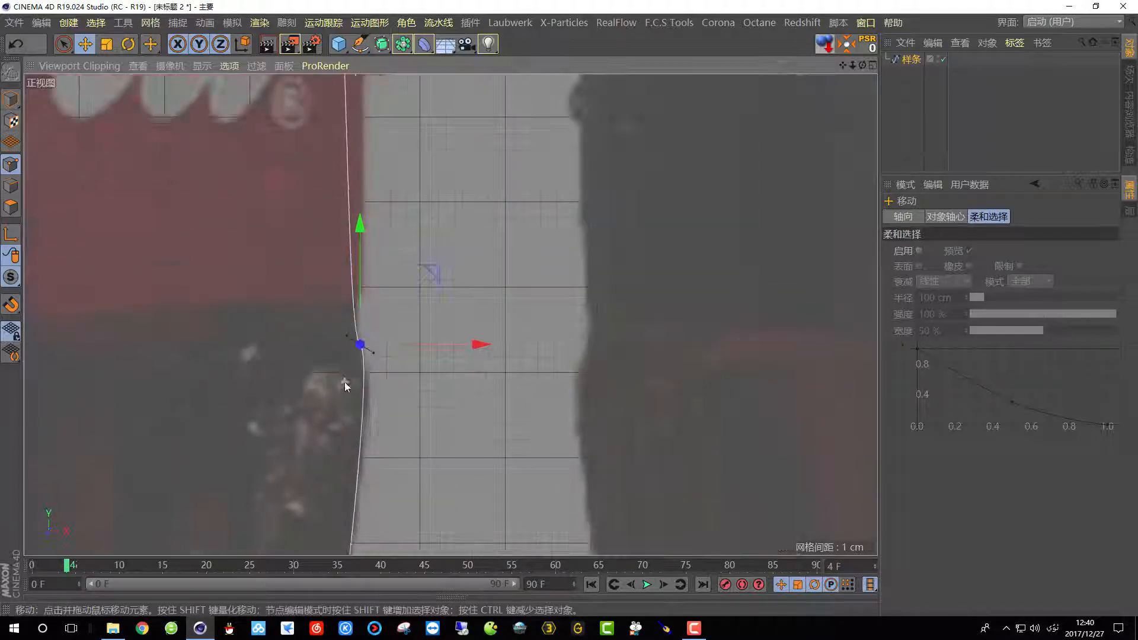
scroll(350, 203, "up", 3)
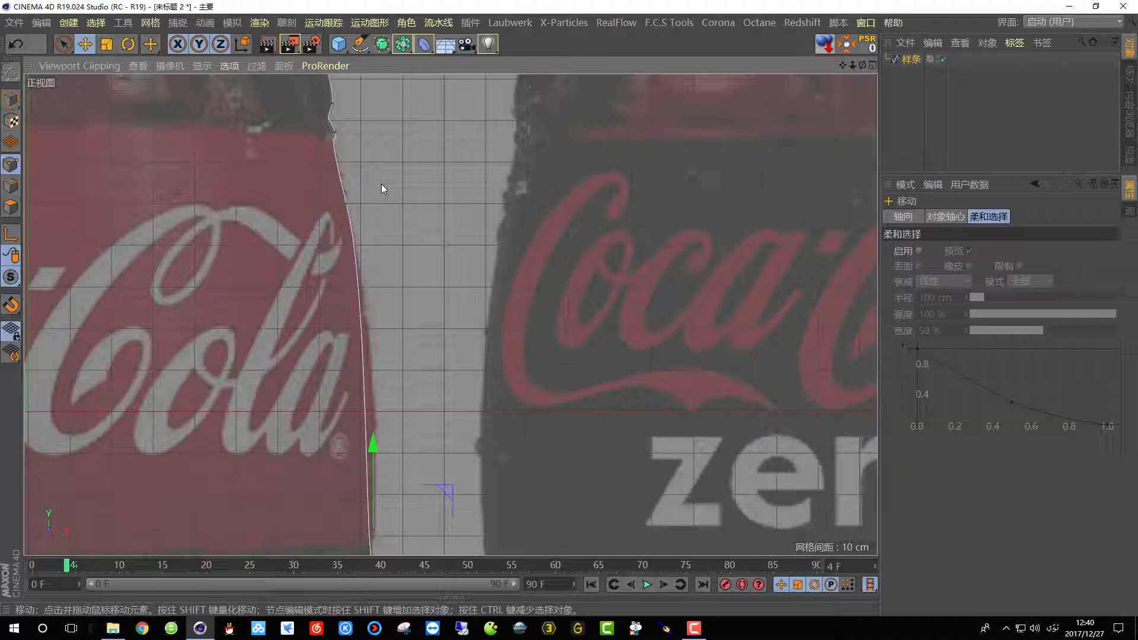
- Add a point on the profile beside the label, move it outward and shorten its tangents to follow the label's bulge
key("ctrl+z")
left_click(347, 203)
left_click_drag(419, 129, 431, 207)
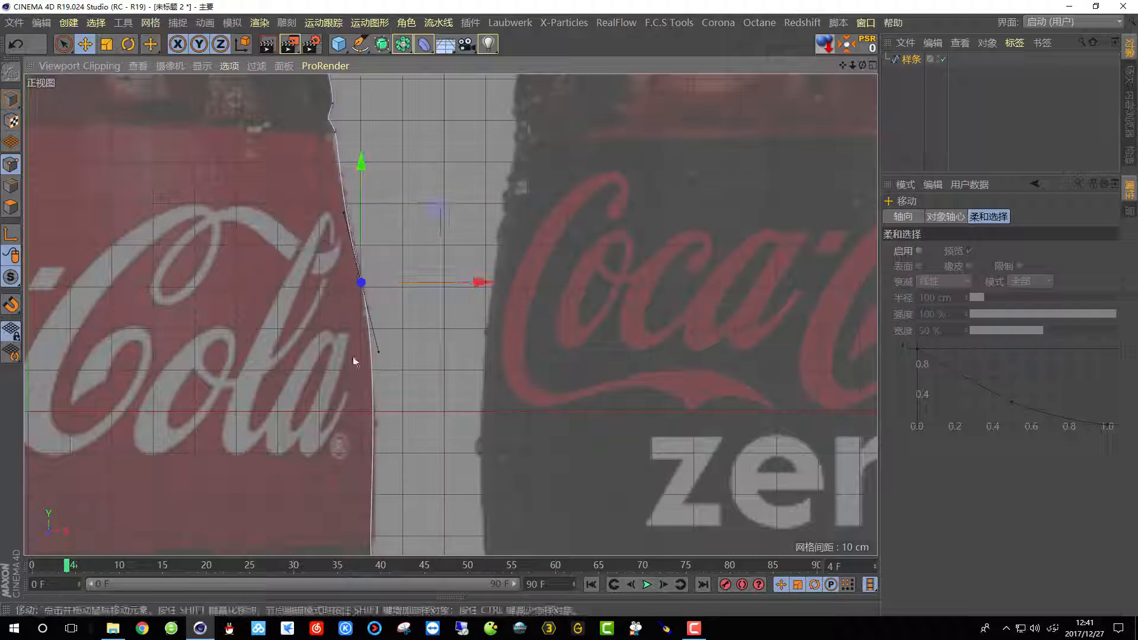
left_click_drag(379, 351, 370, 339)
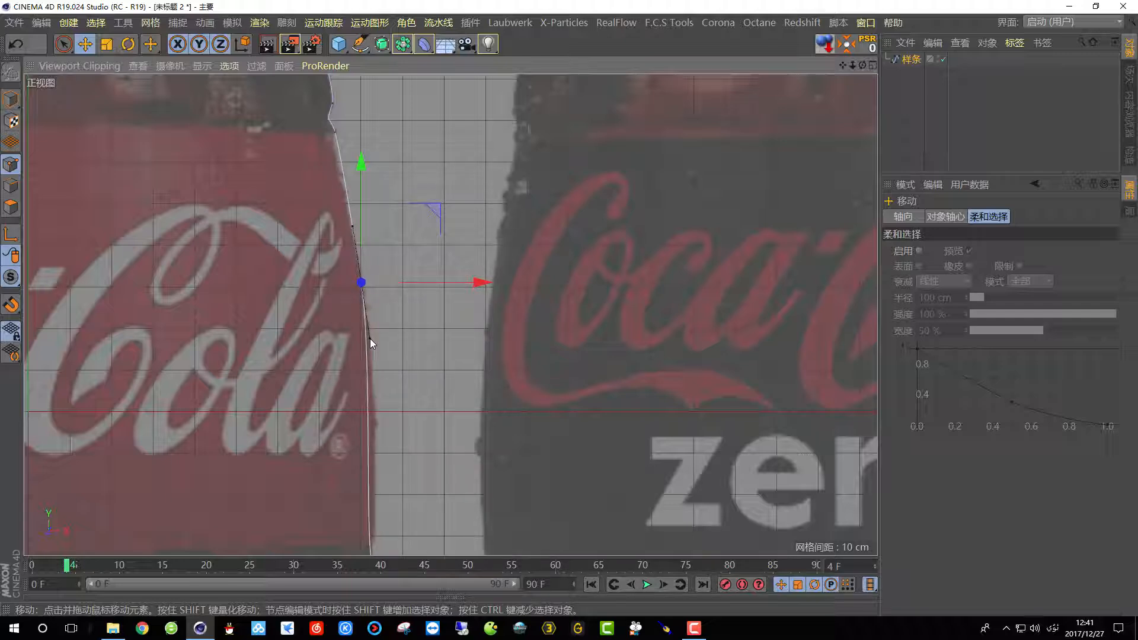
scroll(370, 340, "down", 3)
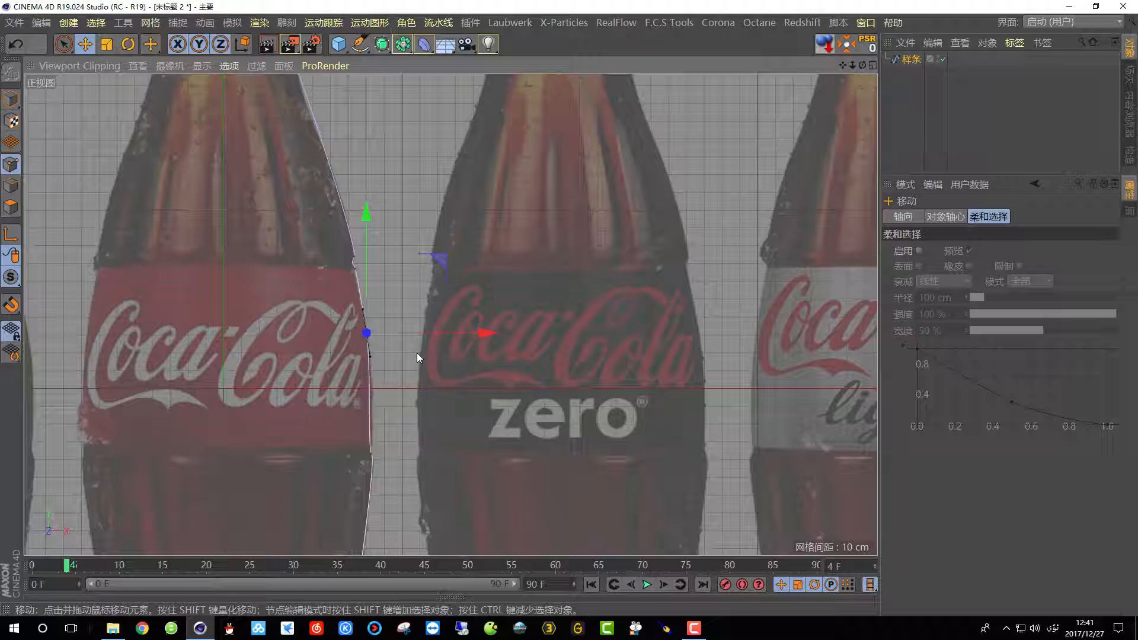
left_click_drag(432, 332, 433, 332)
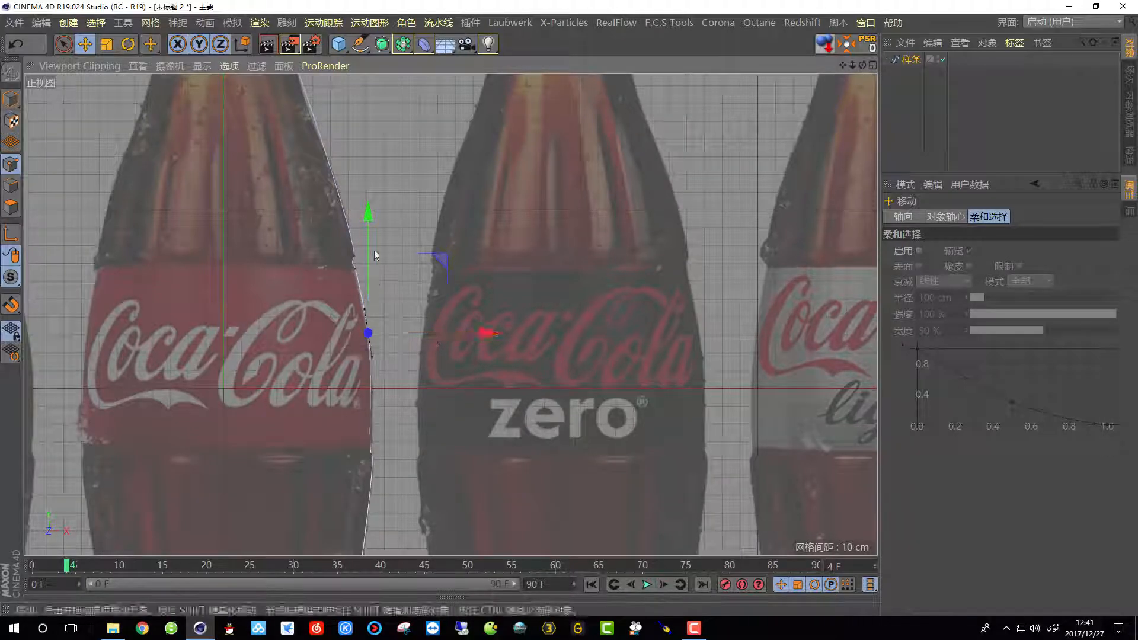
- Refine the tangent and sideways position of the profile point at the label's upper edge
scroll(375, 255, "up", 5)
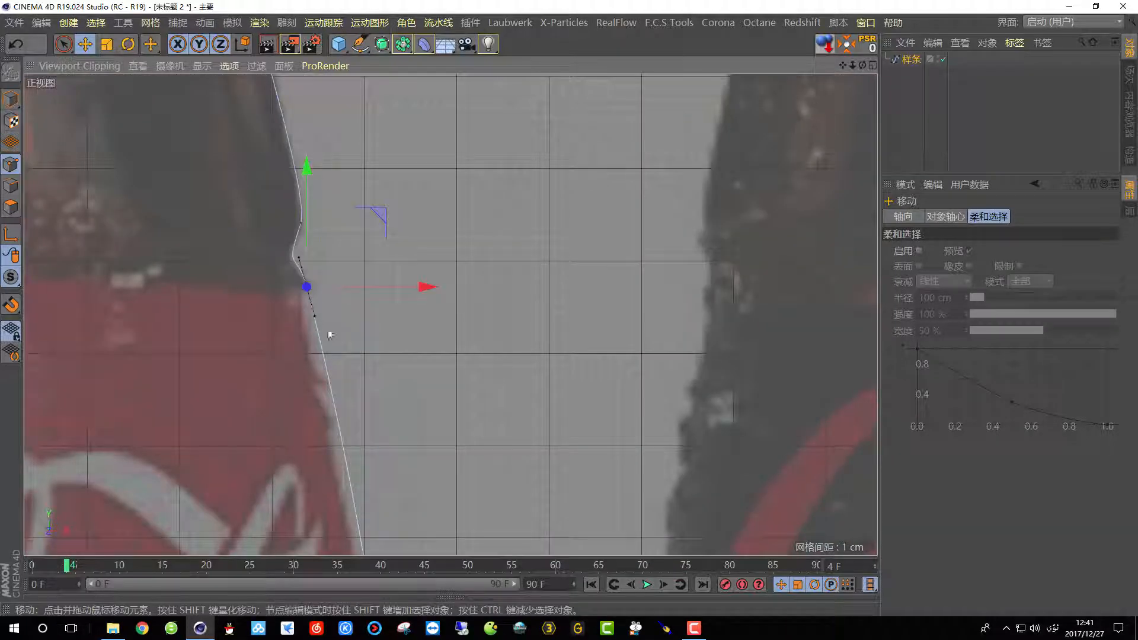
left_click_drag(314, 314, 313, 319)
left_click_drag(414, 295, 410, 293)
scroll(389, 310, "down", 4)
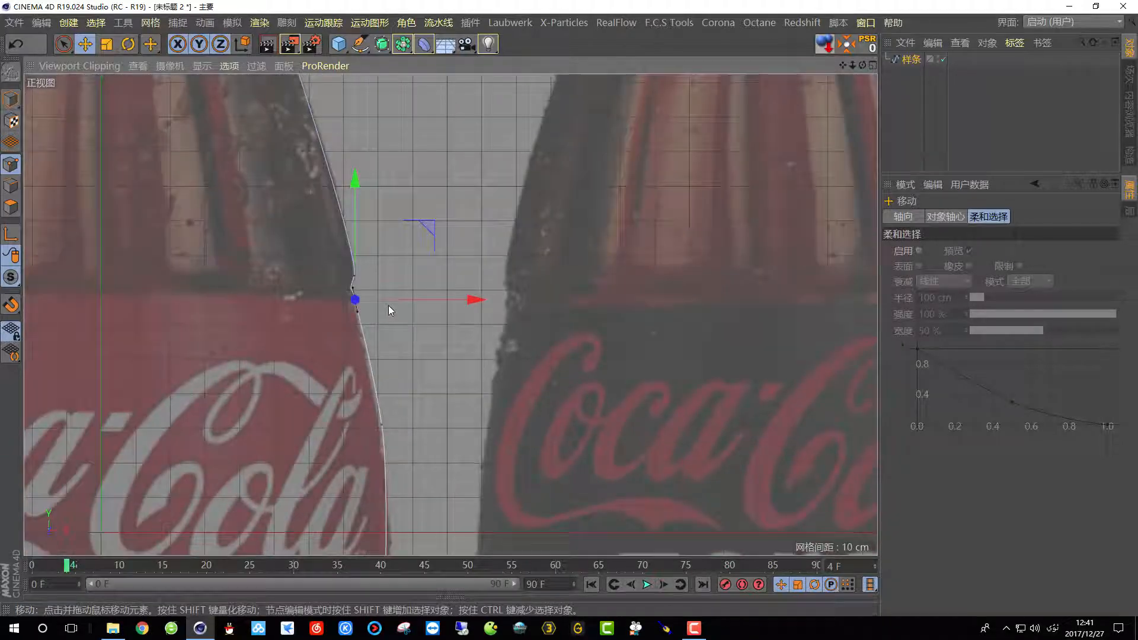
- Move the profile point beside the label's lettering slightly outward onto the label edge
scroll(385, 471, "up", 5)
left_click(353, 351)
left_click_drag(400, 348, 408, 350)
scroll(394, 335, "down", 4)
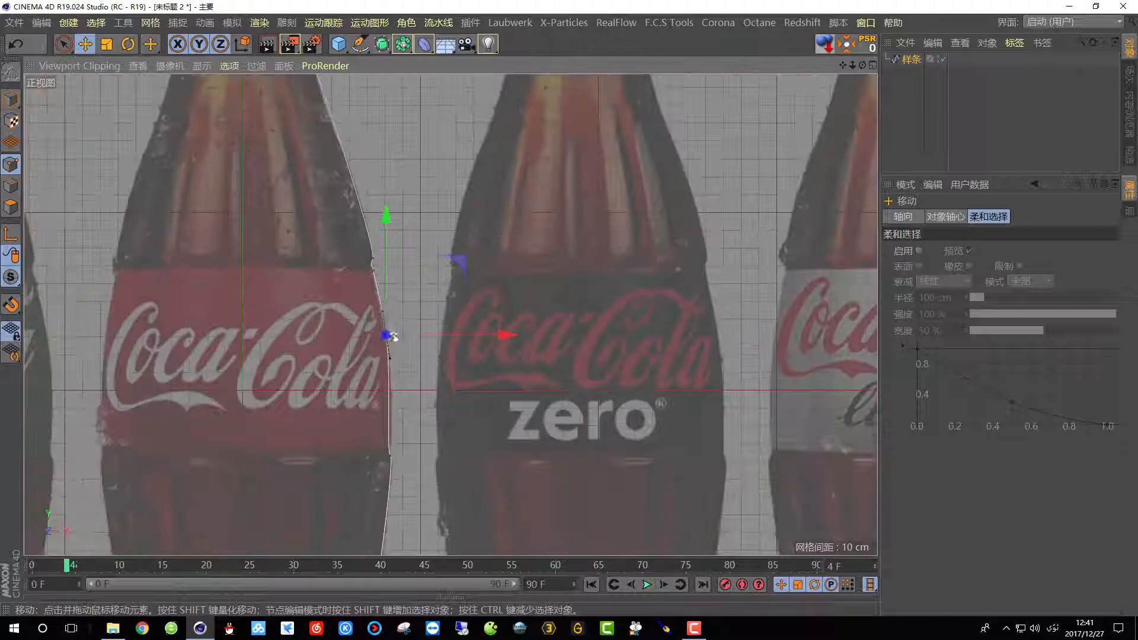
- Reshape the tangents of the point below the label so the label's straight edge blends smoothly into the lower body
scroll(410, 457, "up", 6)
left_click(298, 463)
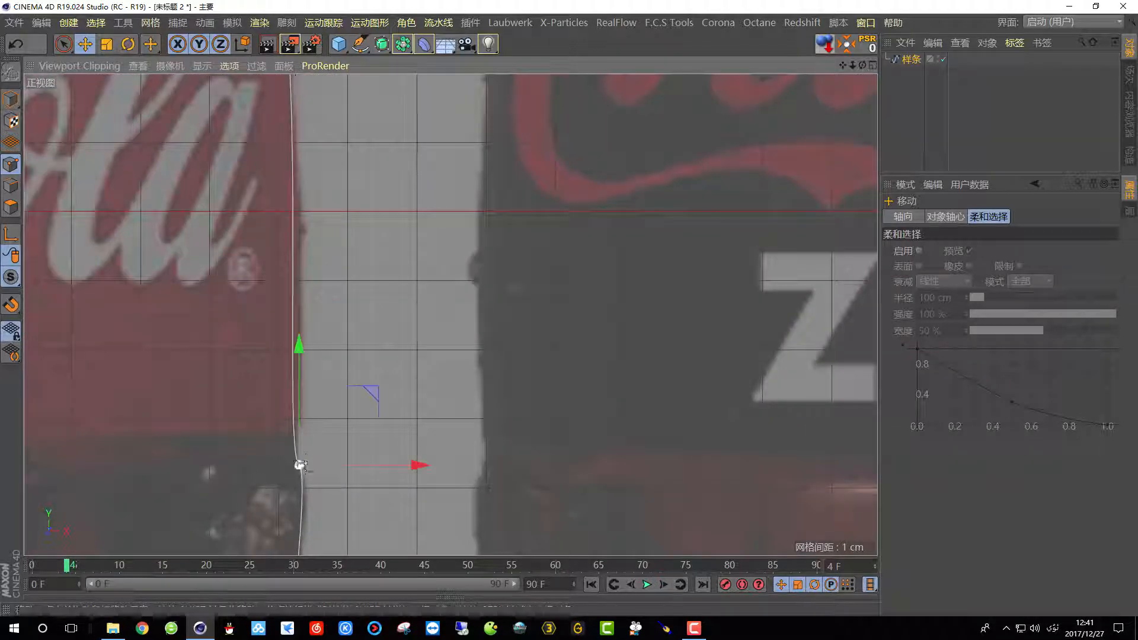
left_click_drag(291, 455, 333, 461)
scroll(333, 432, "down", 6)
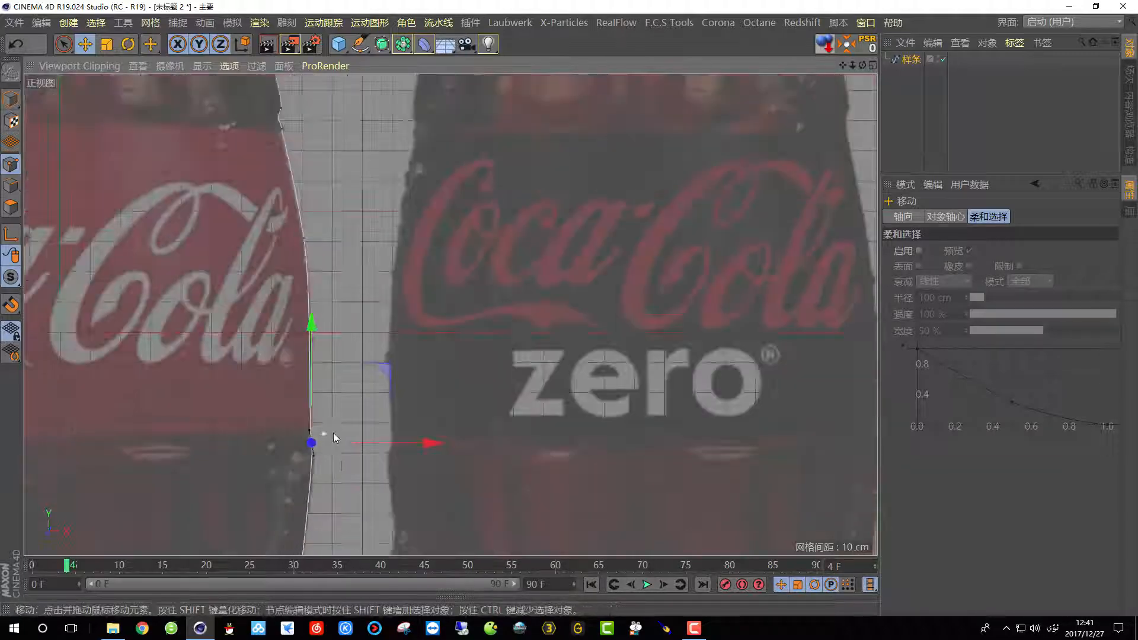
scroll(334, 485, "up", 6)
left_click_drag(275, 308, 279, 315)
scroll(284, 401, "up", 3)
scroll(285, 402, "up", 3)
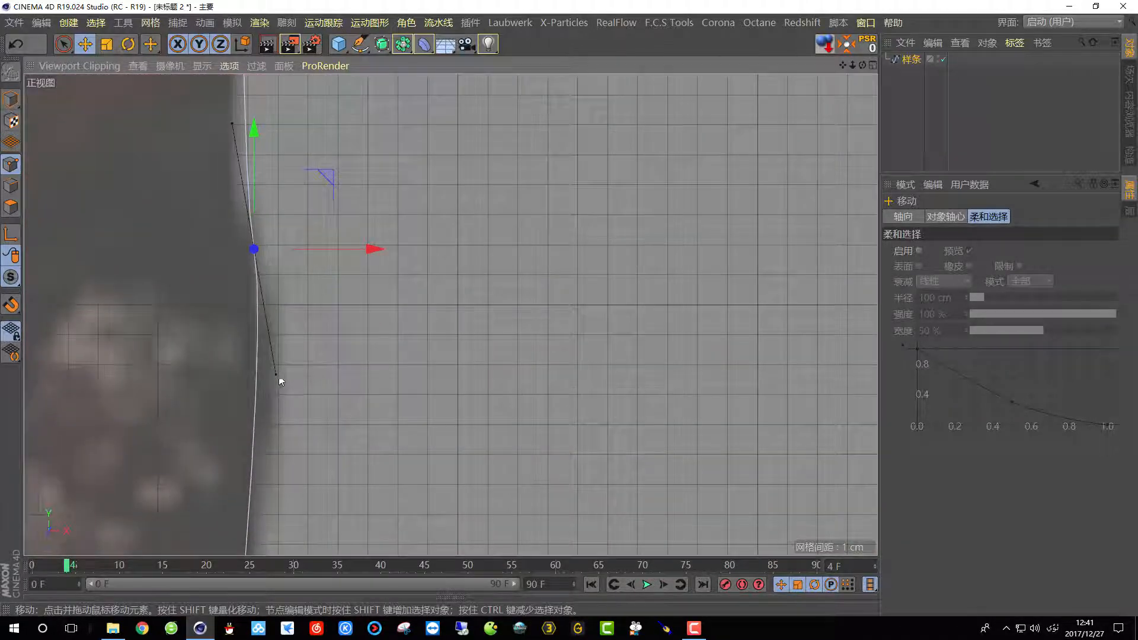
left_click_drag(278, 375, 296, 286)
scroll(293, 285, "down", 4)
scroll(295, 286, "down", 4)
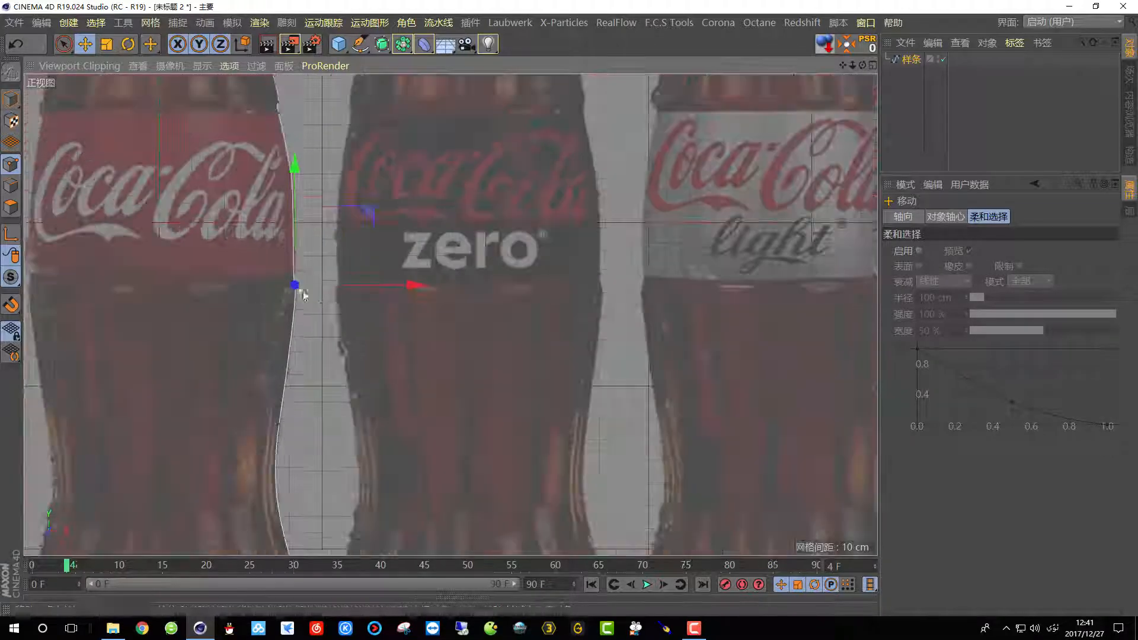
scroll(338, 214, "up", 4)
scroll(401, 263, "down", 5)
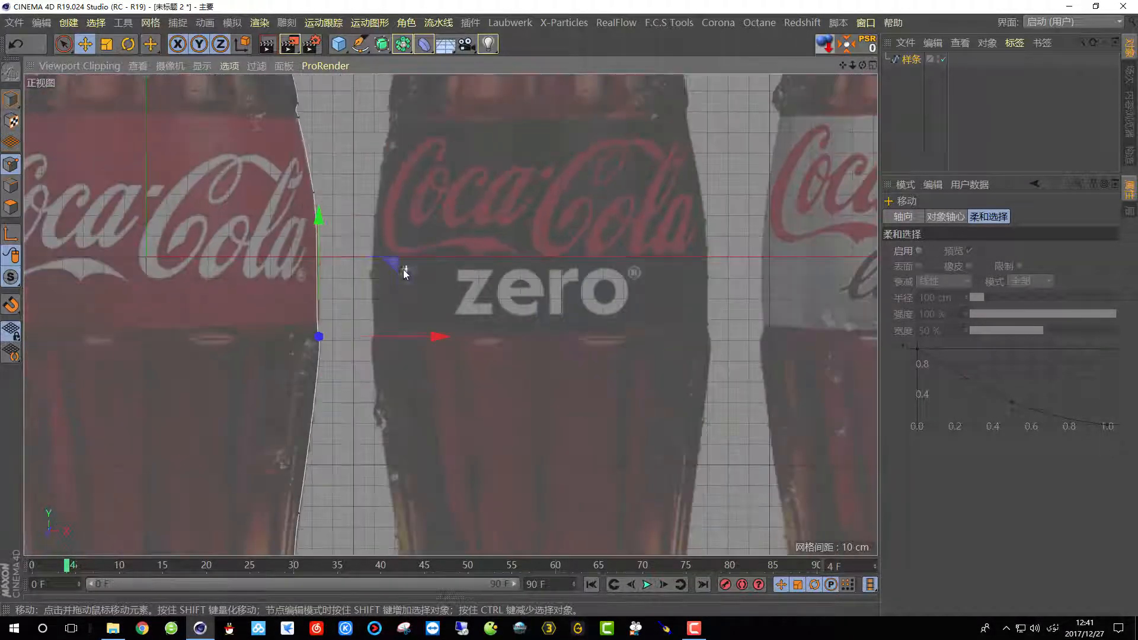
- Adjust the tangent of the point on the glass bulge just above the label's upper edge
scroll(292, 222, "up", 4)
scroll(342, 261, "up", 5)
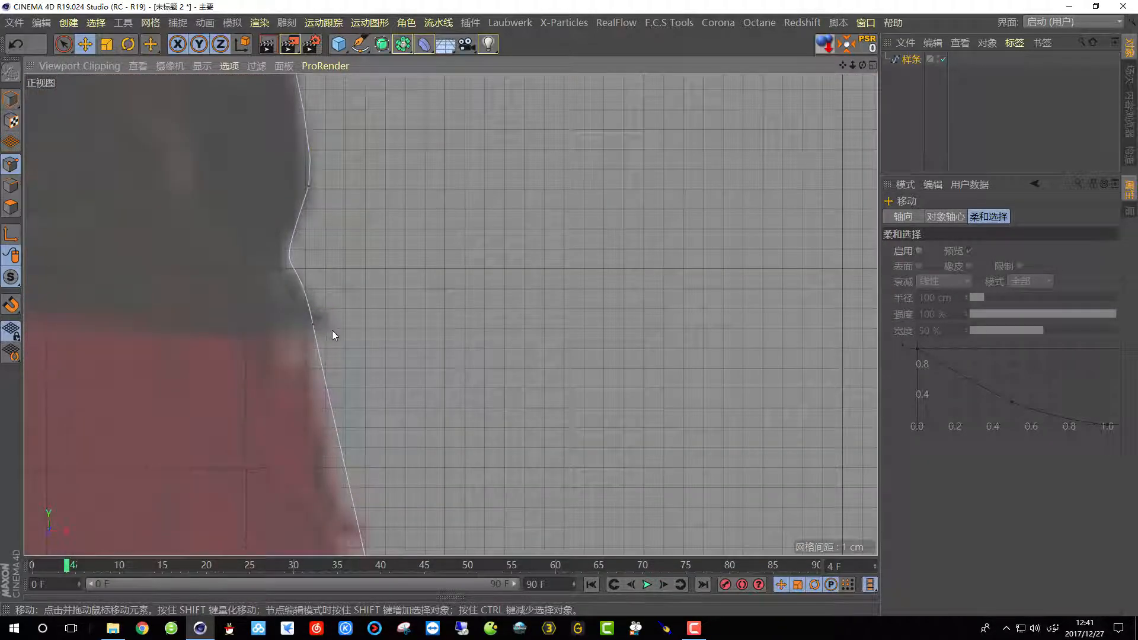
scroll(332, 329, "up", 3)
left_click(358, 348)
mouse_move(396, 235)
left_mouse_down()
mouse_move(383, 231)
mouse_move(386, 267)
mouse_move(402, 254)
left_mouse_up()
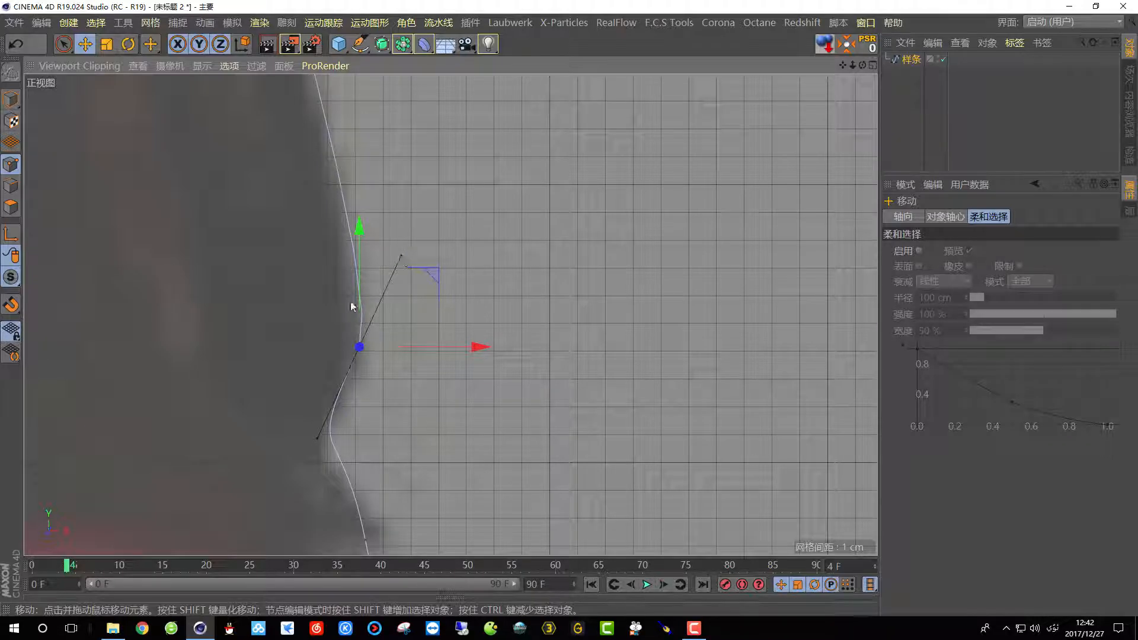
scroll(356, 356, "down", 5)
scroll(350, 396, "down", 3)
- Rotate the tangent of the point beneath the mouth rim, under the red cap, to round the lip
scroll(317, 216, "up", 10)
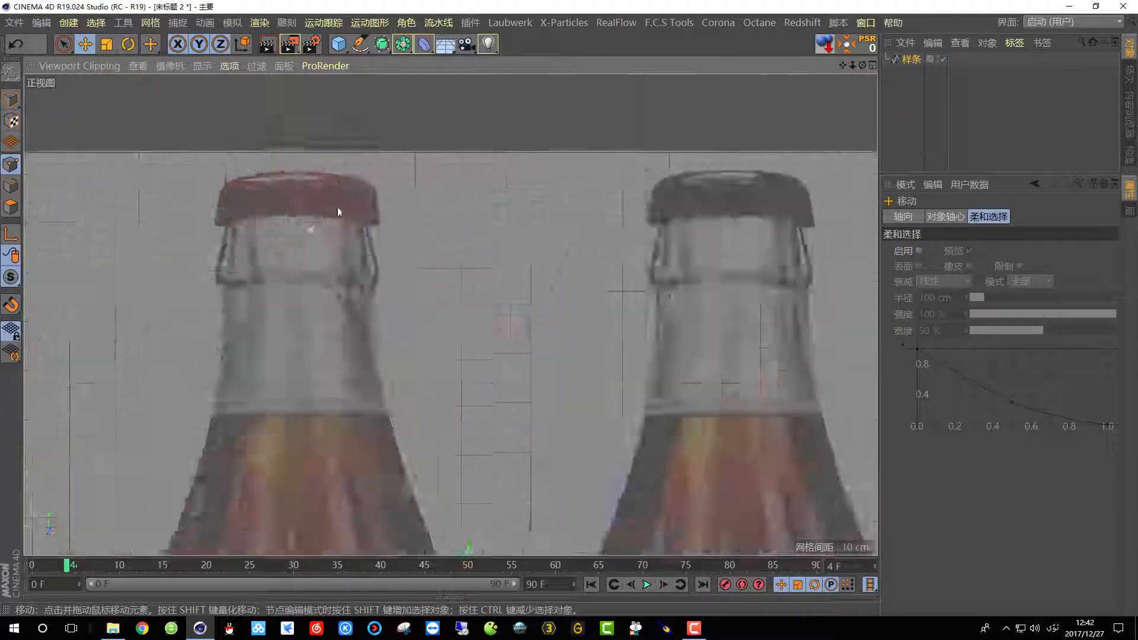
left_click(379, 175)
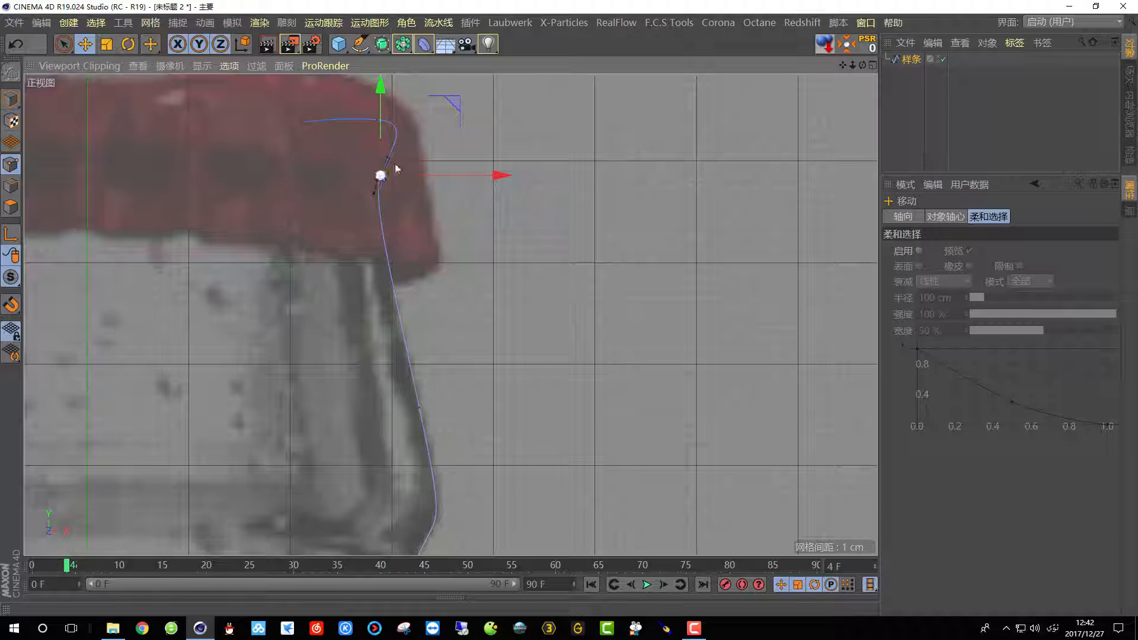
left_click_drag(386, 169, 393, 169)
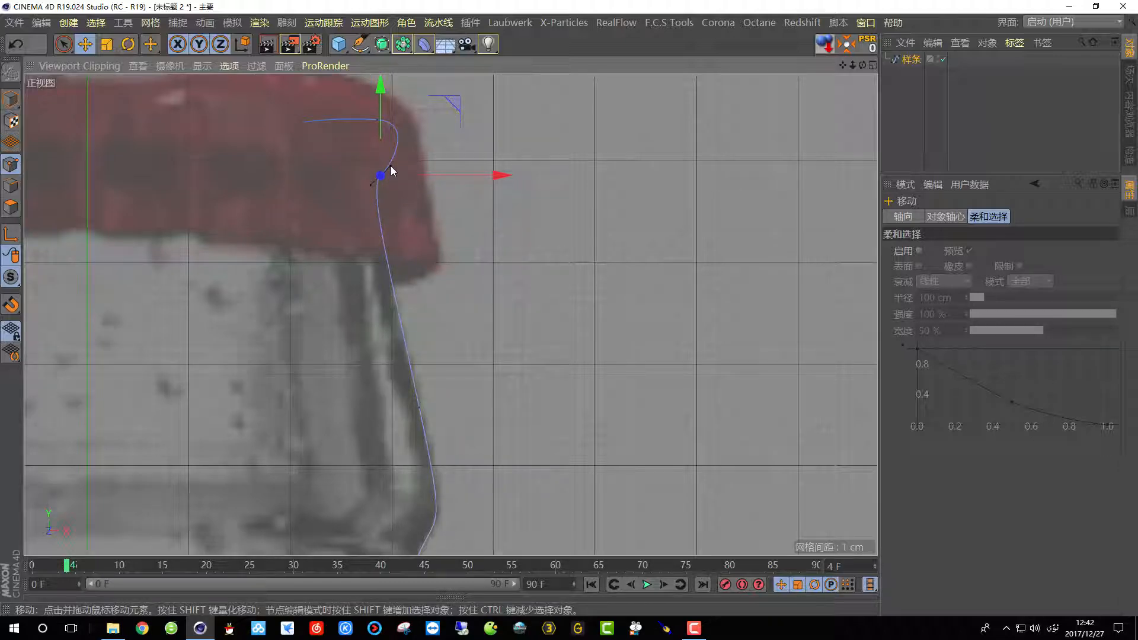
scroll(404, 212, "down", 8)
- Apply Create Outline to the bottle spline, offsetting it inward to form a thin glass wall
scroll(421, 421, "up", 3)
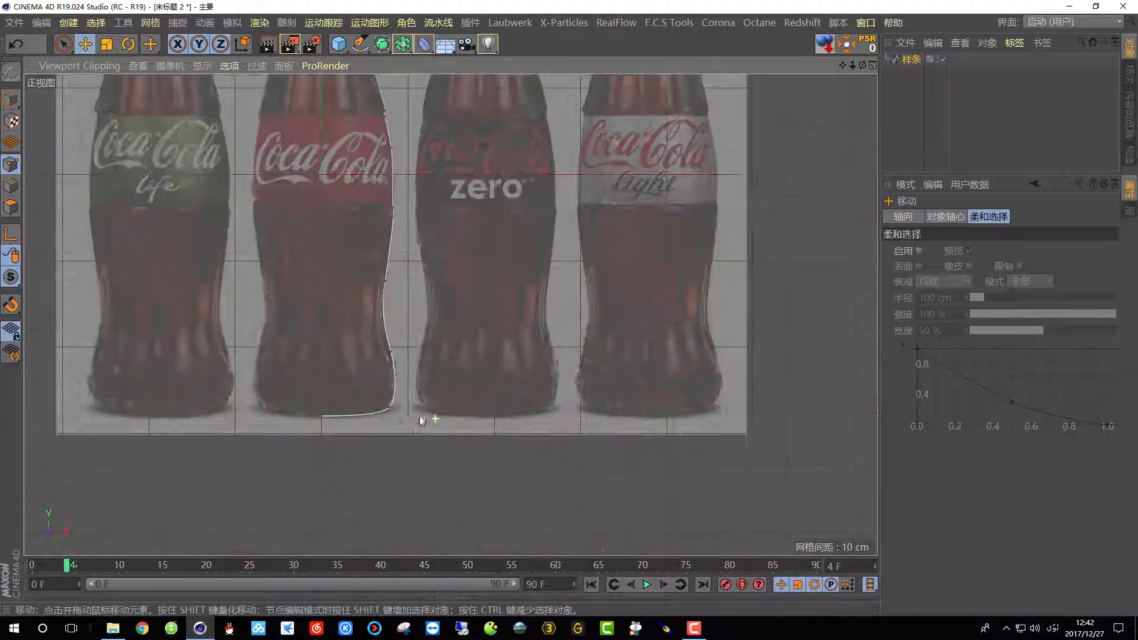
scroll(421, 421, "up", 2)
scroll(380, 425, "down", 4)
scroll(403, 392, "up", 3)
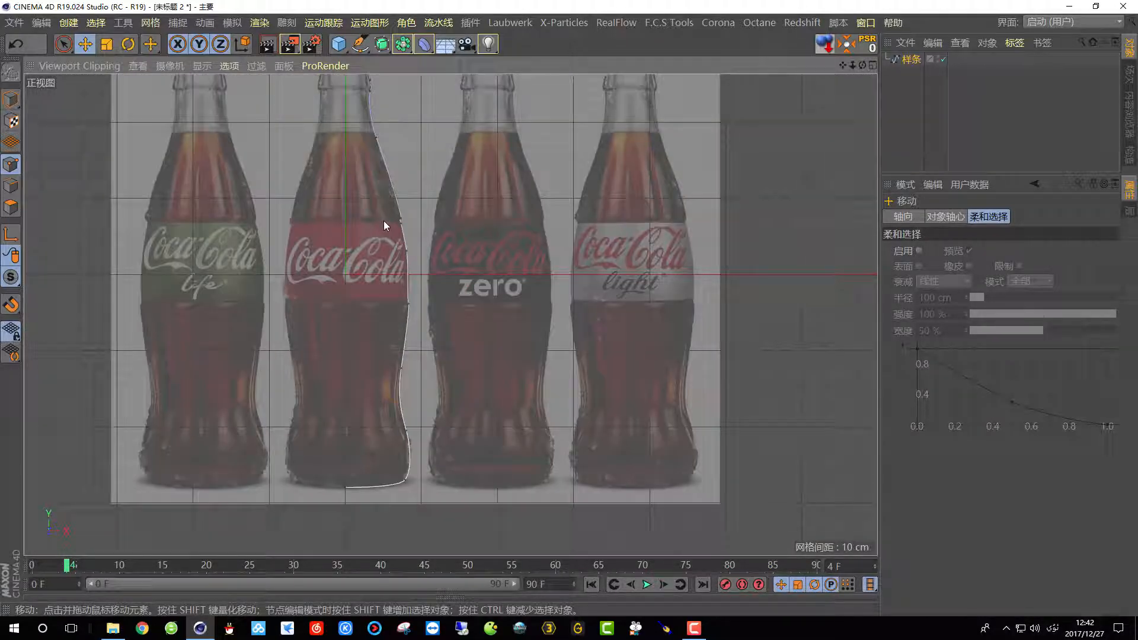
scroll(371, 278, "down", 1)
scroll(368, 306, "down", 1)
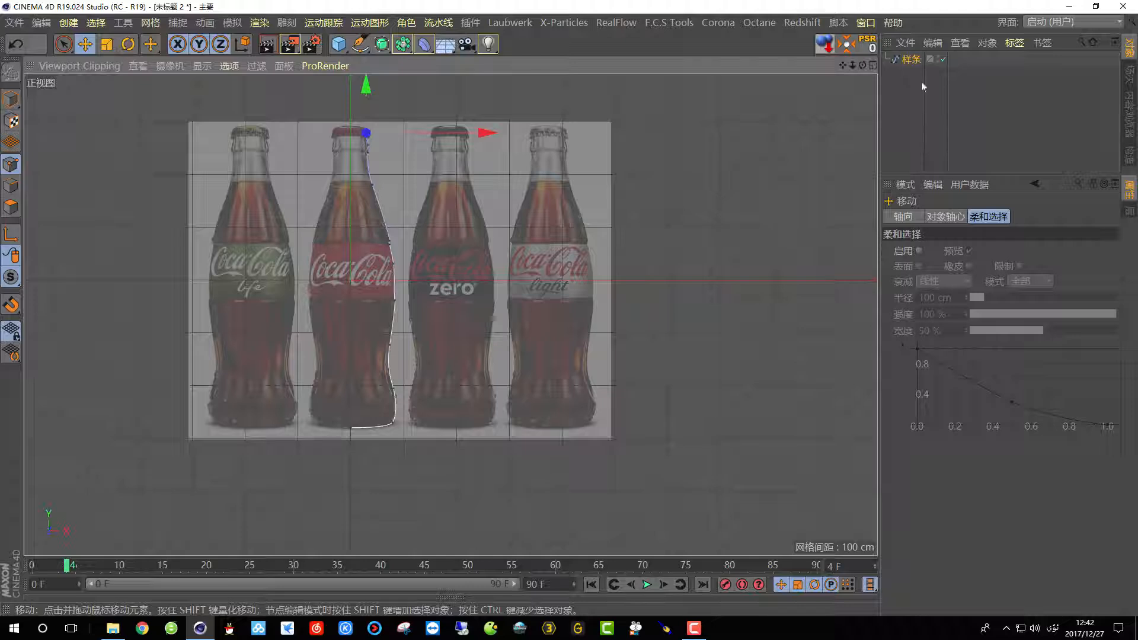
left_click(911, 59)
scroll(444, 226, "up", 2)
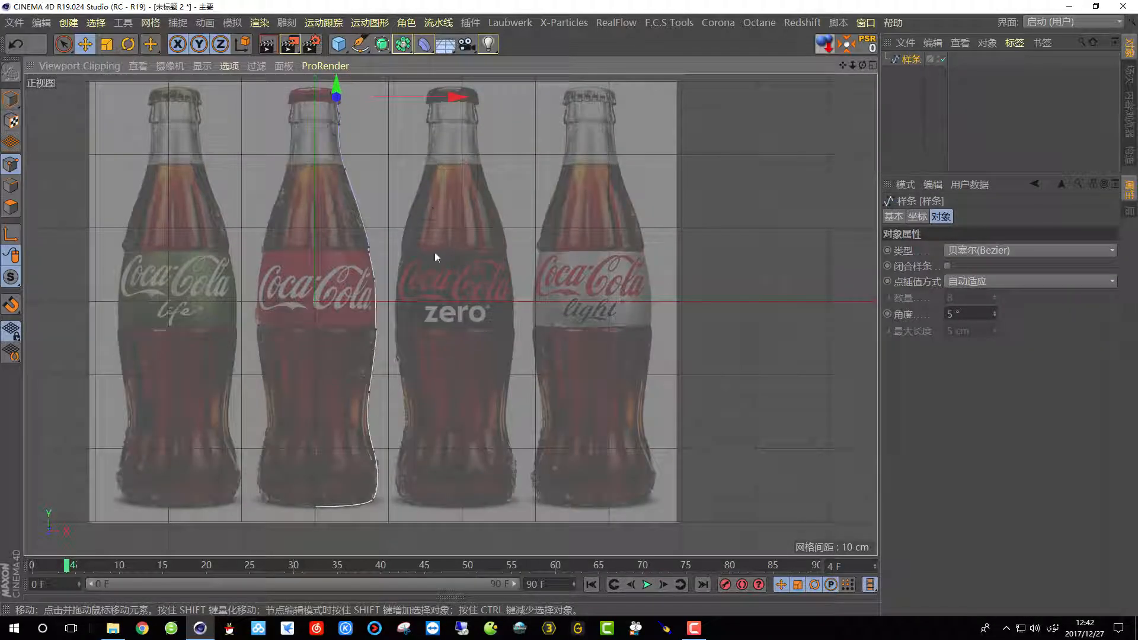
right_click(442, 212)
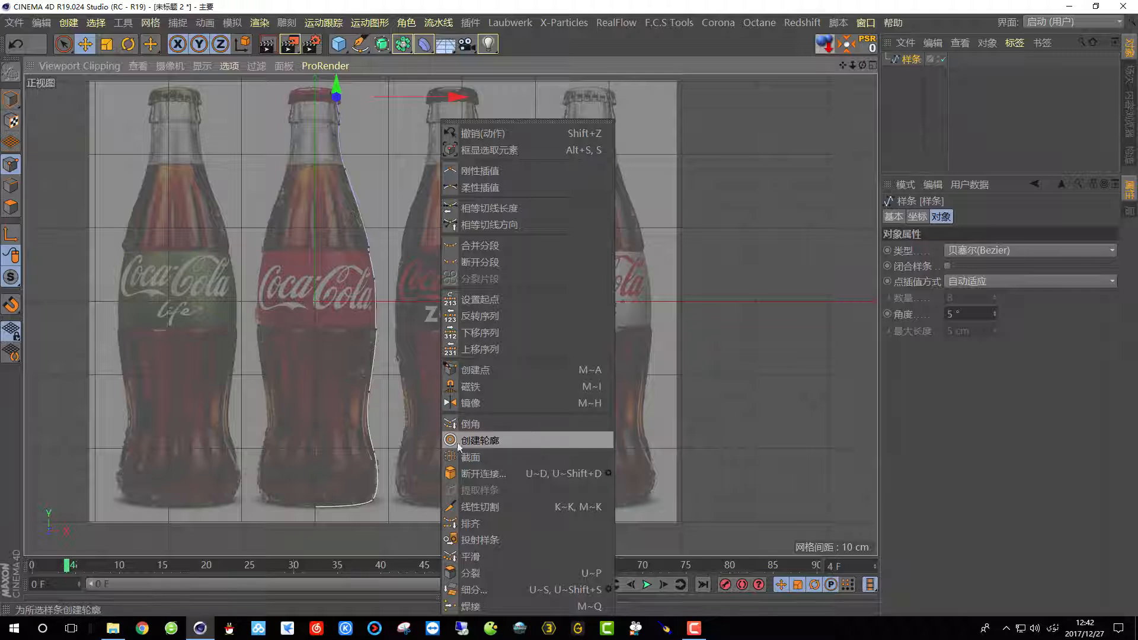
left_click(486, 441)
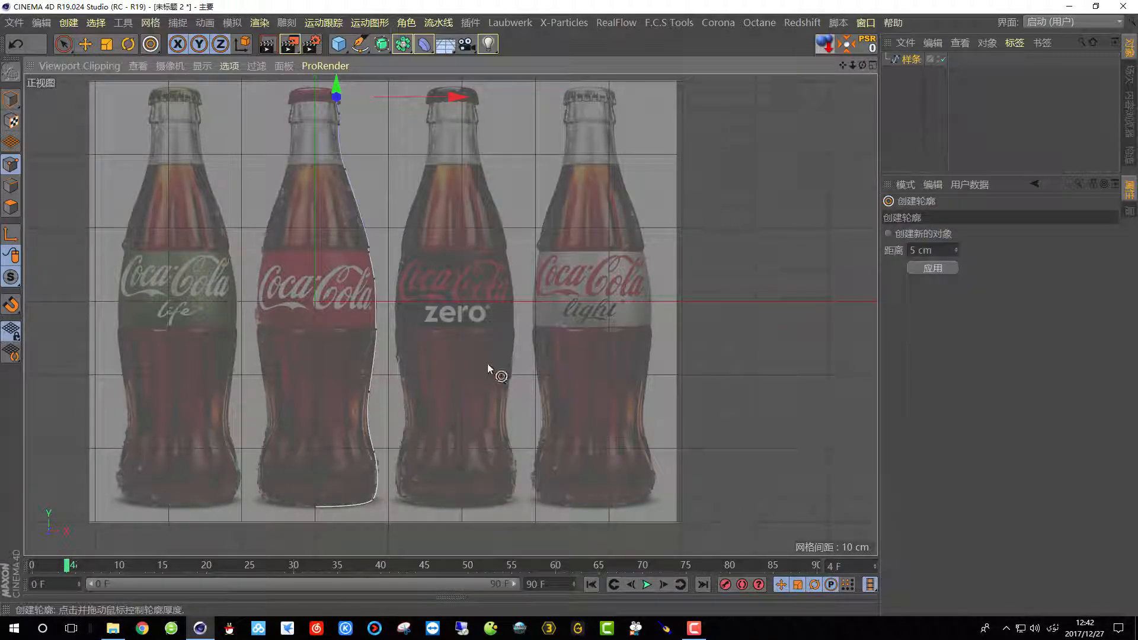
left_click_drag(505, 363, 500, 363)
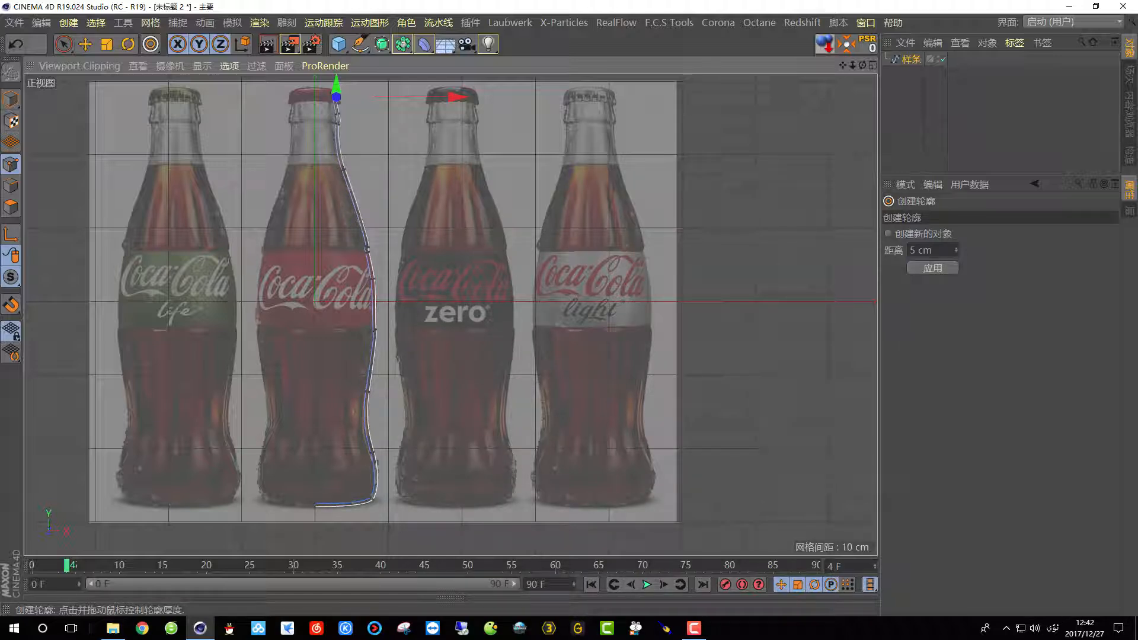
- Examine the outlined profile along the body, neck and mouth rim for overlapping curves
scroll(412, 343, "up", 3)
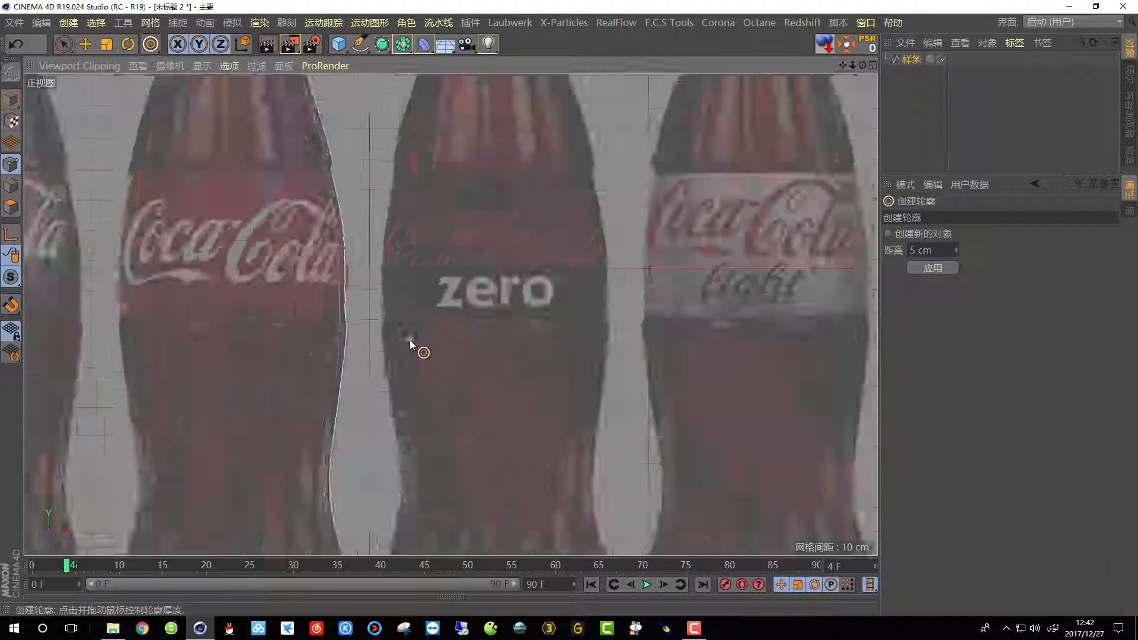
scroll(314, 343, "up", 3)
scroll(287, 350, "up", 2)
scroll(287, 350, "down", 2)
scroll(290, 355, "down", 4)
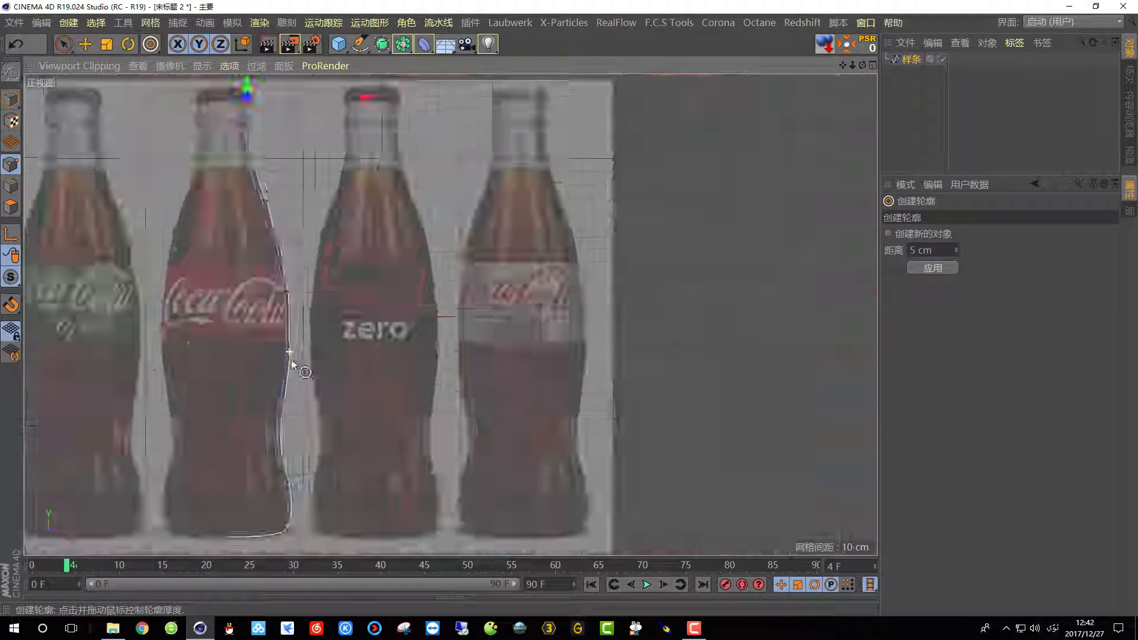
scroll(275, 269, "up", 7)
scroll(274, 304, "down", 3)
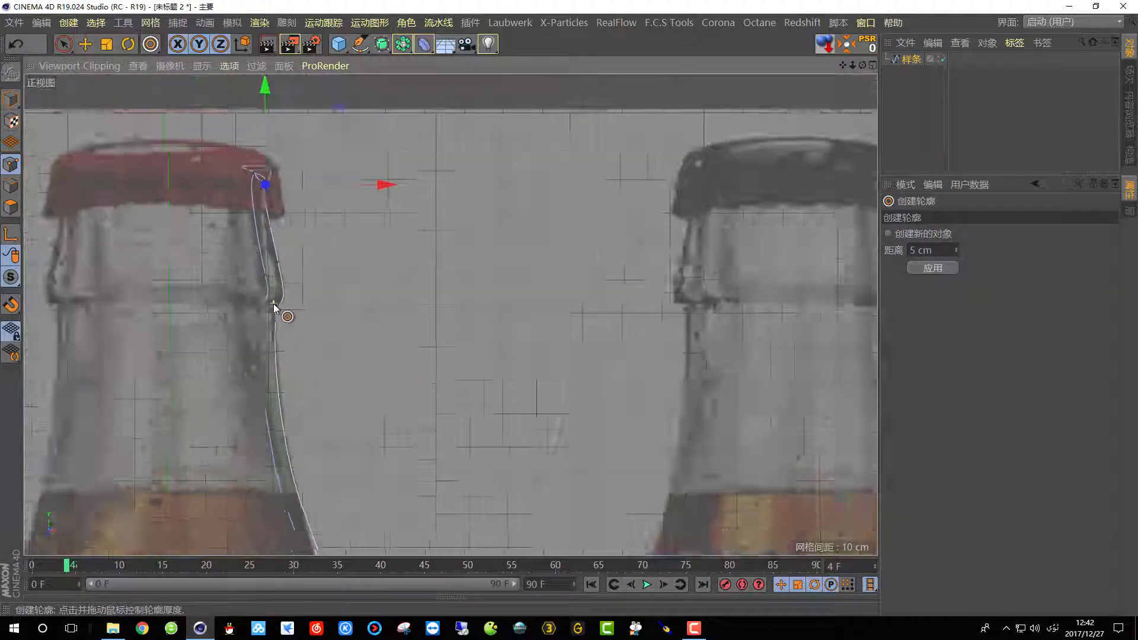
scroll(265, 196, "up", 3)
scroll(274, 294, "up", 4)
scroll(271, 332, "up", 2)
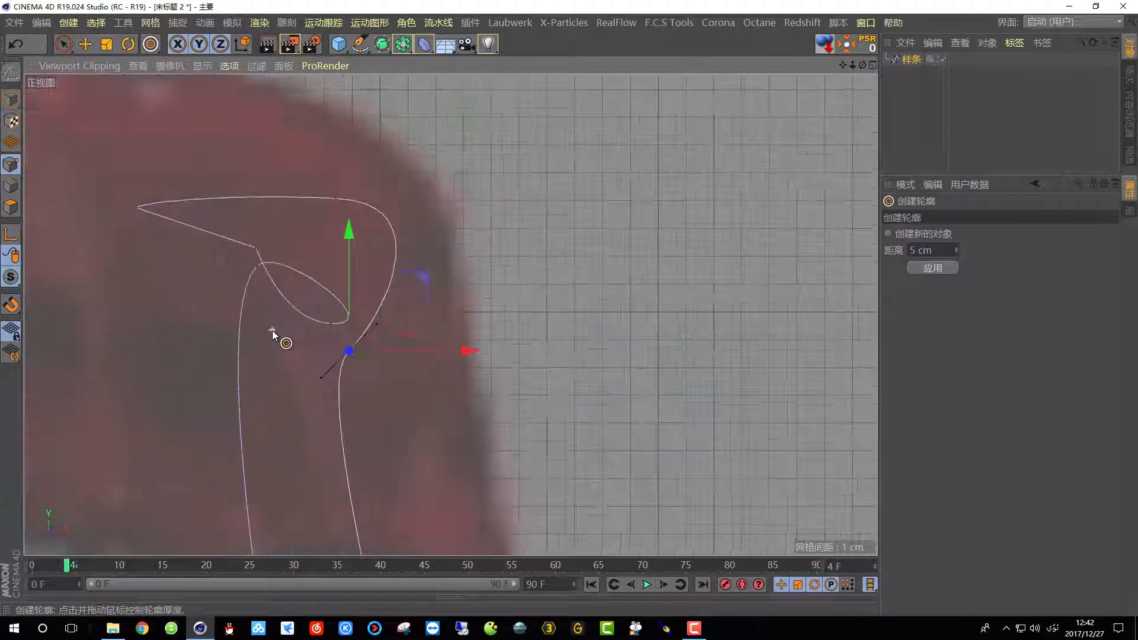
- Turn off Close Spline for the outlined bottle profile
left_click(910, 60)
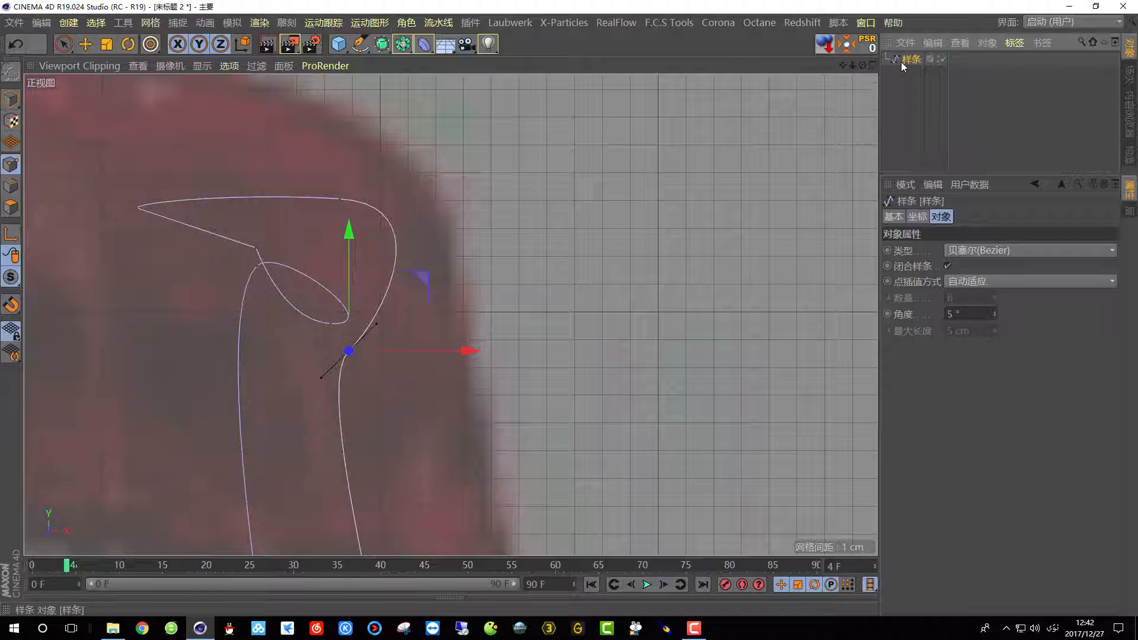
left_click(948, 265)
scroll(560, 272, "down", 5)
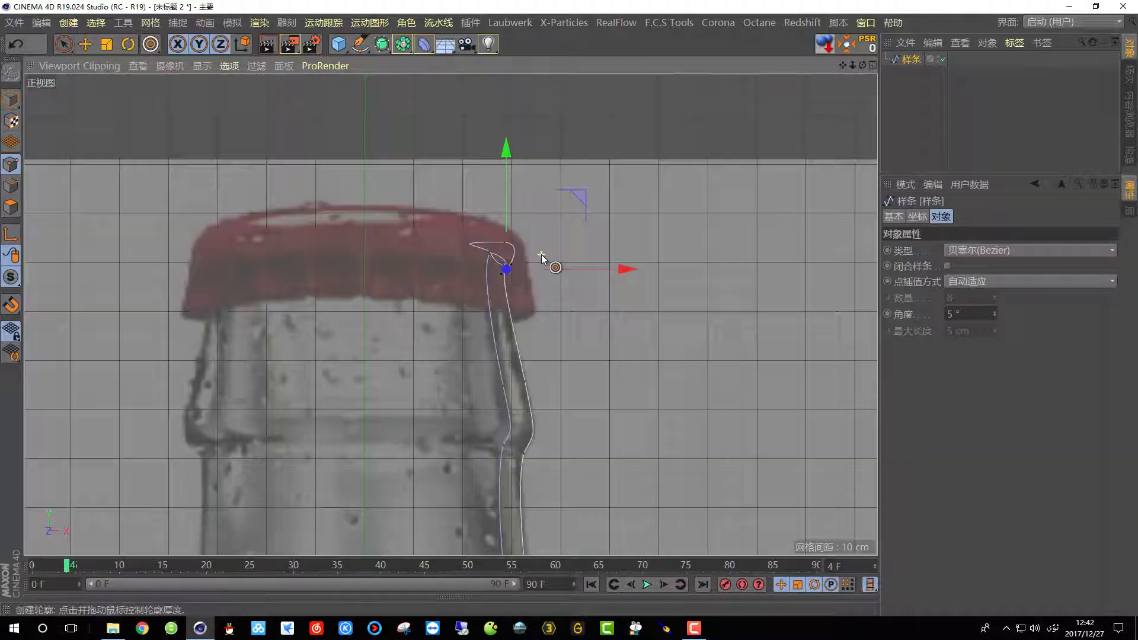
- Try Close Spline on the outlined profile to compare its two ends at the bottle's base centre
scroll(584, 472, "down", 2)
scroll(399, 483, "up", 12)
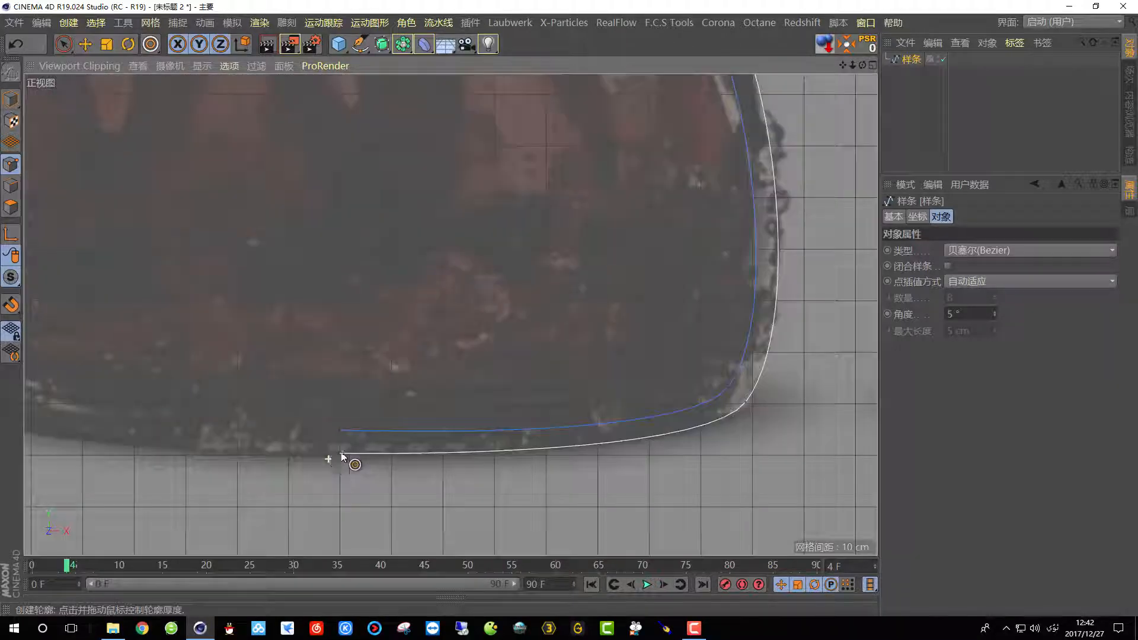
left_click(948, 266)
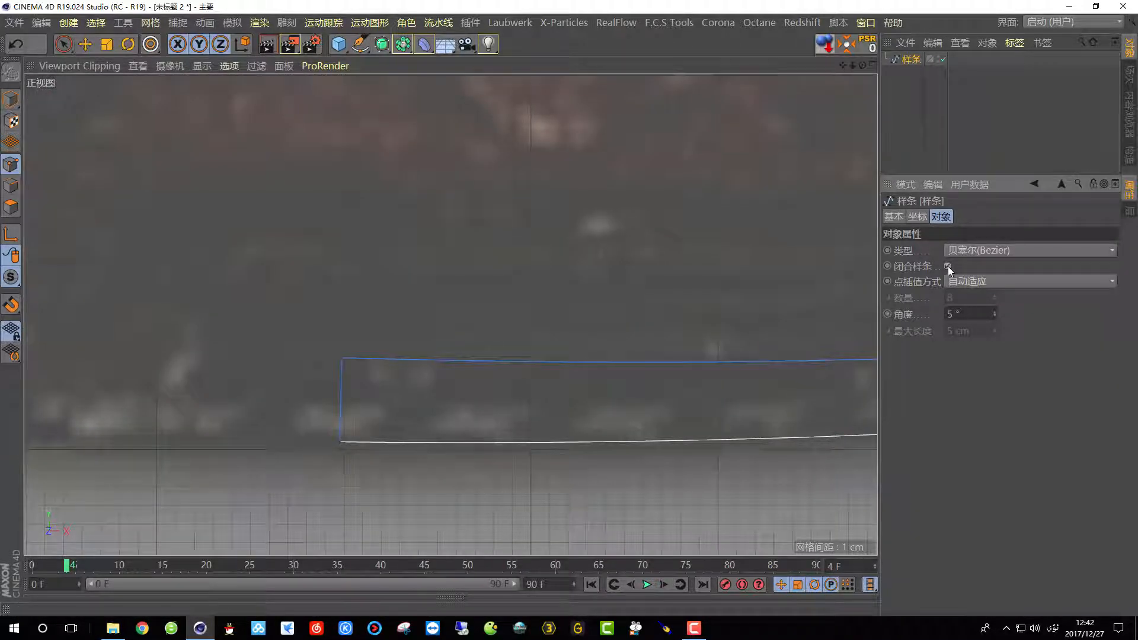
left_click(948, 266)
scroll(350, 457, "down", 10)
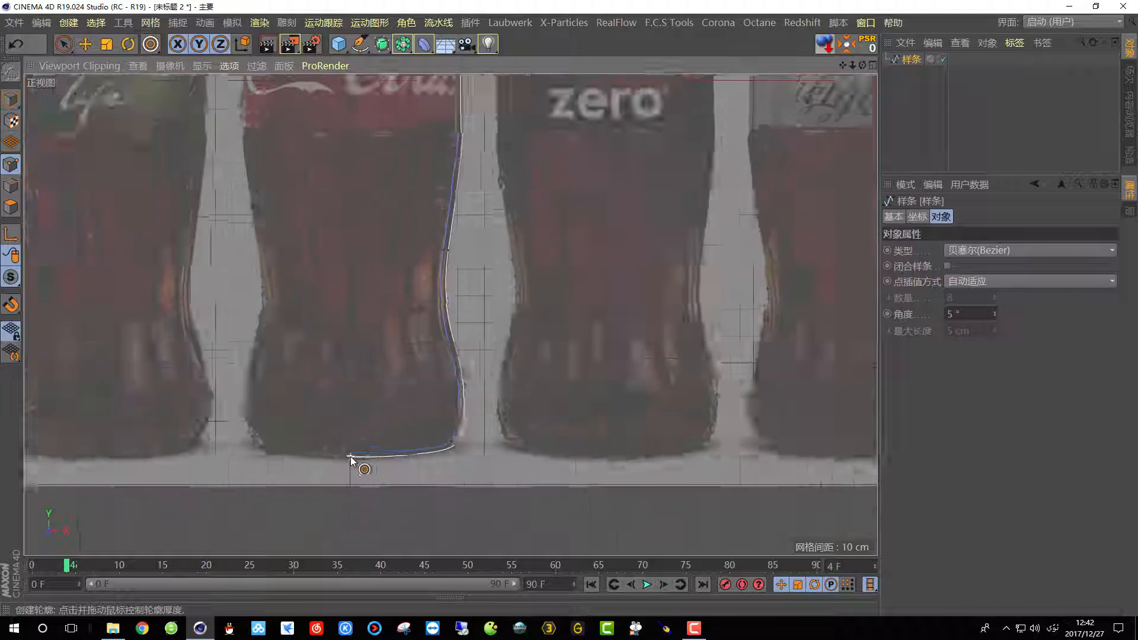
- Shift the inner point under the mouth rim outward and lengthen the neighbouring lower point's tangent to untangle the overlapping curve
scroll(356, 450, "down", 3)
scroll(377, 149, "up", 4)
scroll(371, 247, "down", 4)
scroll(401, 224, "up", 4)
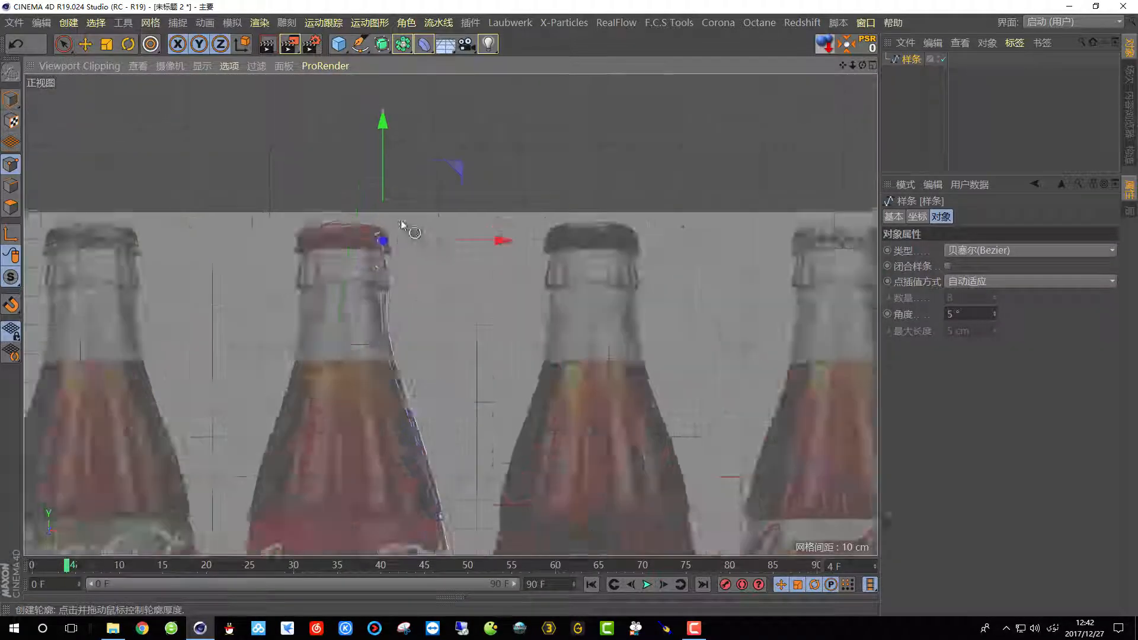
scroll(401, 224, "up", 10)
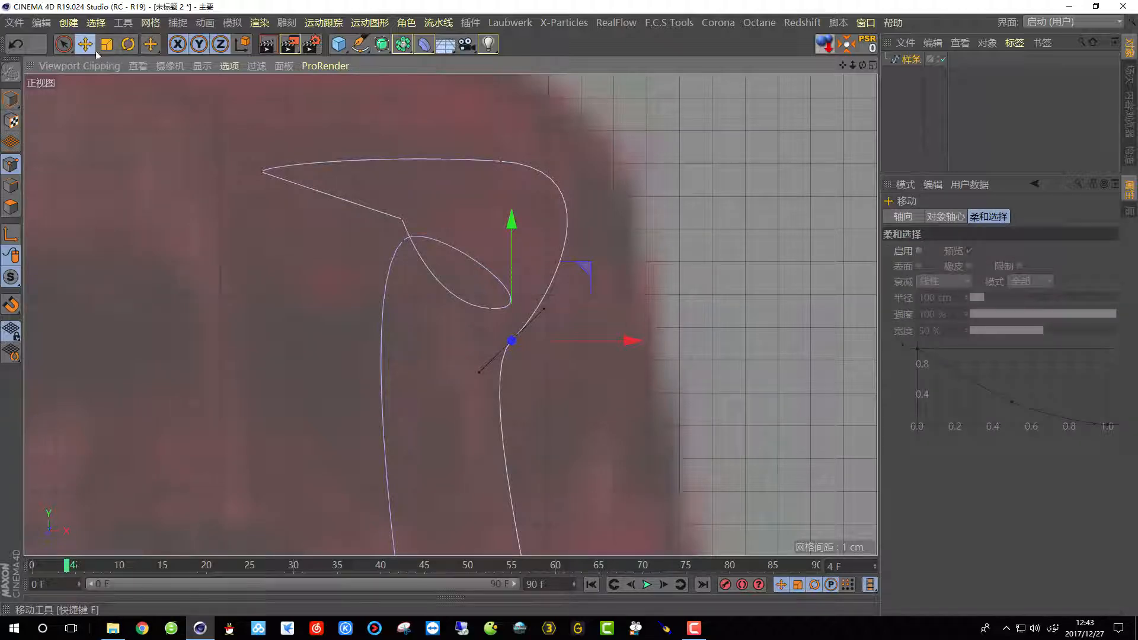
left_click(401, 222)
left_click_drag(471, 223, 586, 216)
left_click(490, 307)
mouse_move(525, 303)
left_mouse_down()
mouse_move(542, 313)
mouse_move(539, 302)
left_mouse_up()
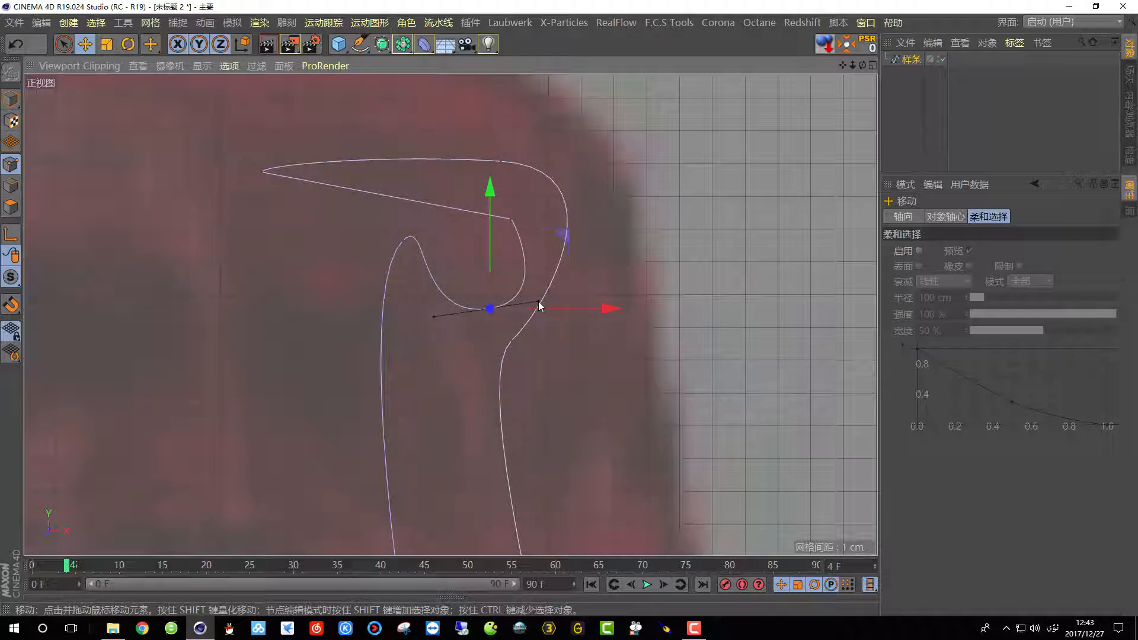
- Delete the two inner points forming the loop beneath the mouth rim and move the lip's pointed inner end outward along X
left_click(512, 220)
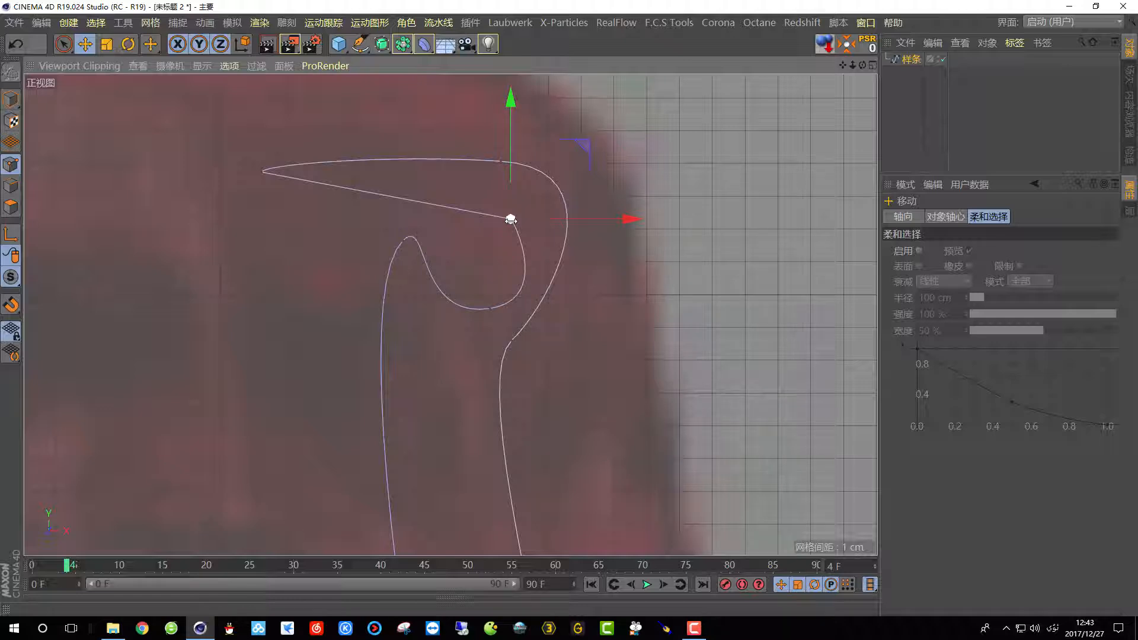
key("Delete")
left_click(490, 307)
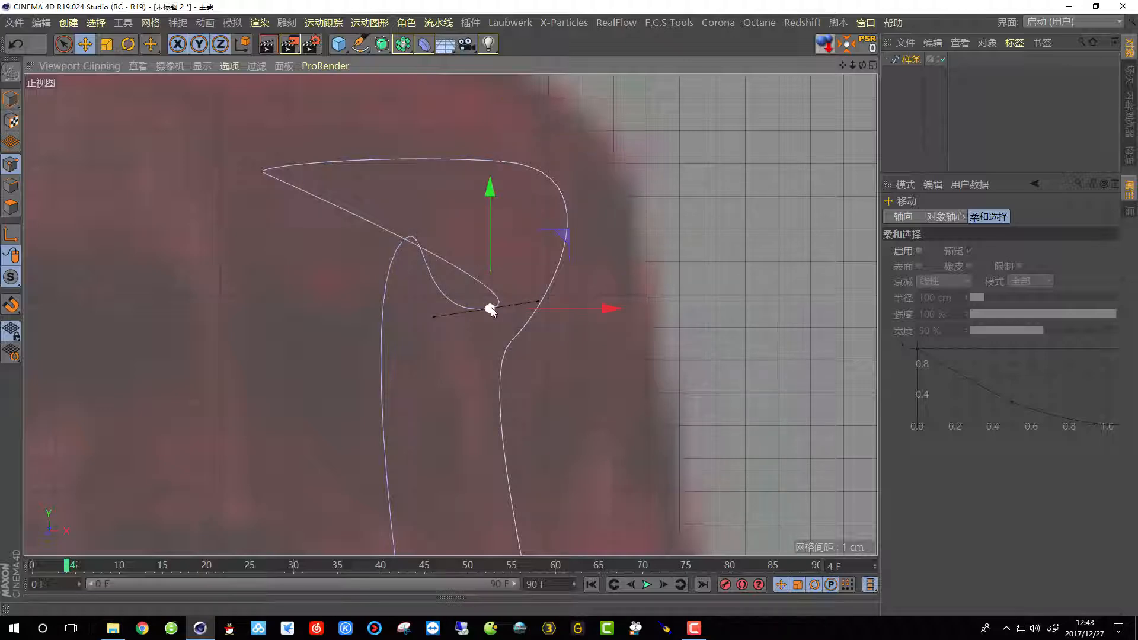
key("Delete")
left_click(261, 172)
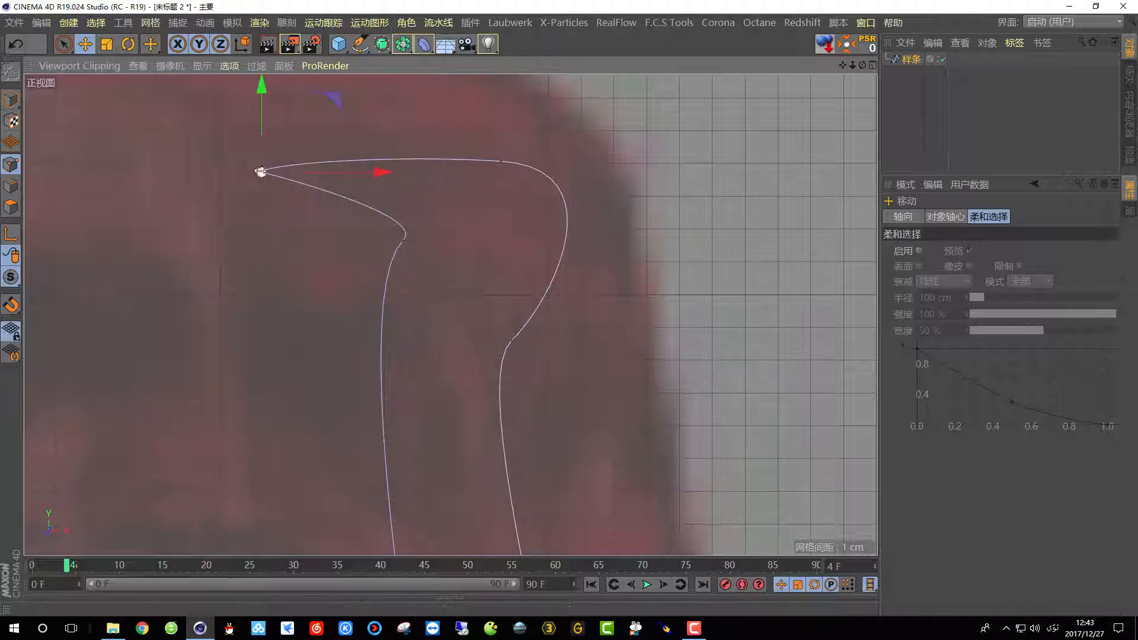
left_click_drag(341, 176, 464, 196)
- Select both end points at the profile's bottom centre and set their X position to 0 cm
scroll(464, 197, "down", 3)
scroll(473, 215, "down", 6)
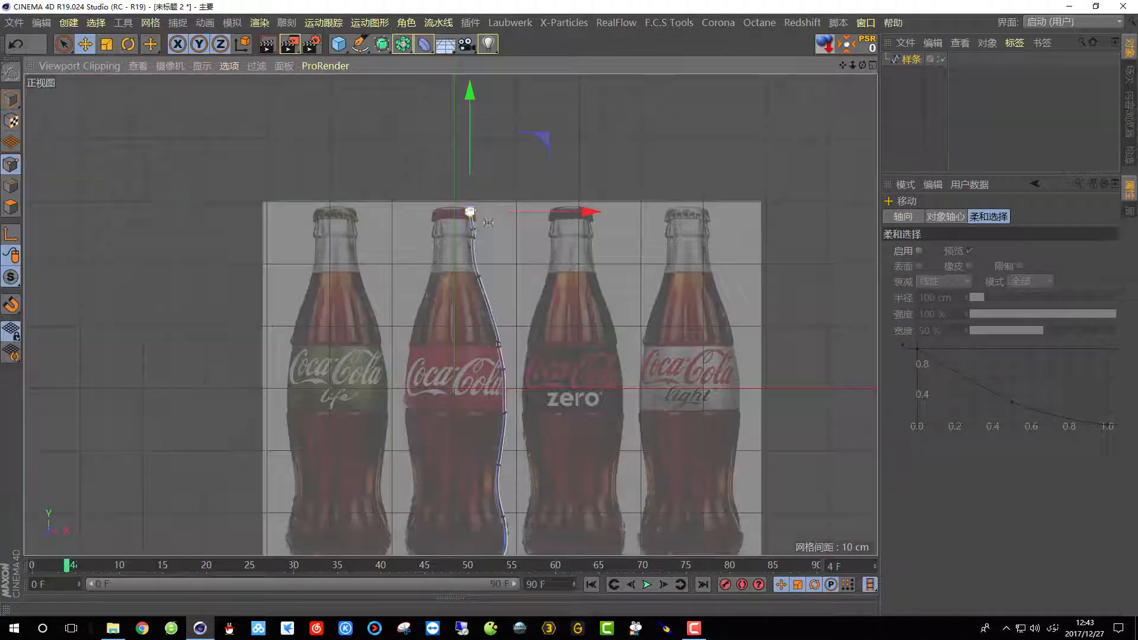
scroll(509, 445, "up", 10)
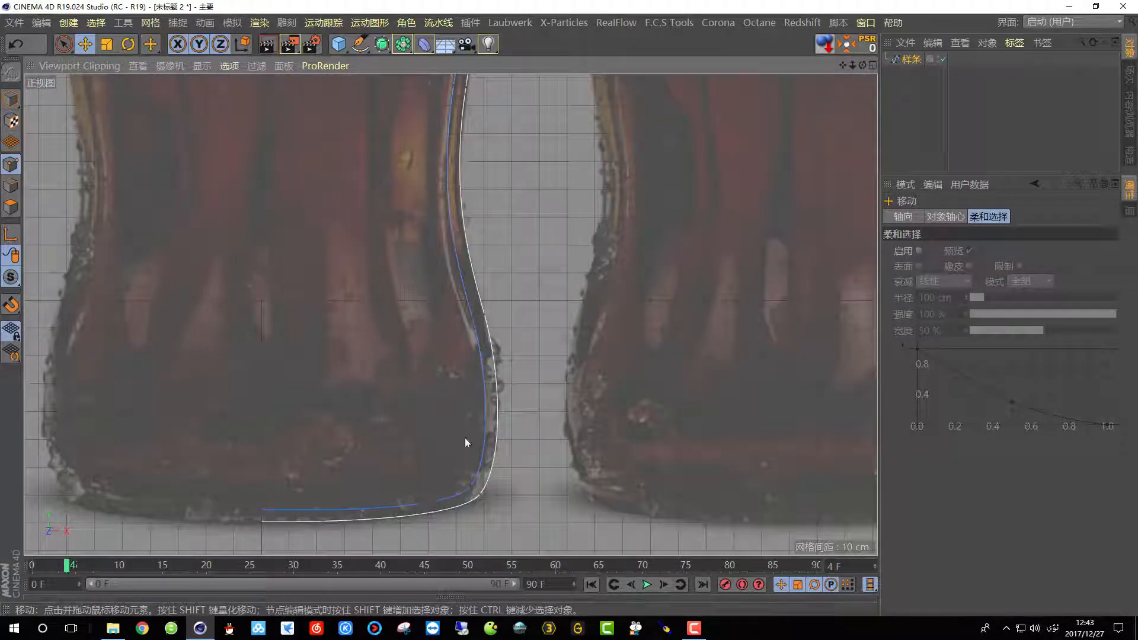
scroll(342, 252, "up", 5)
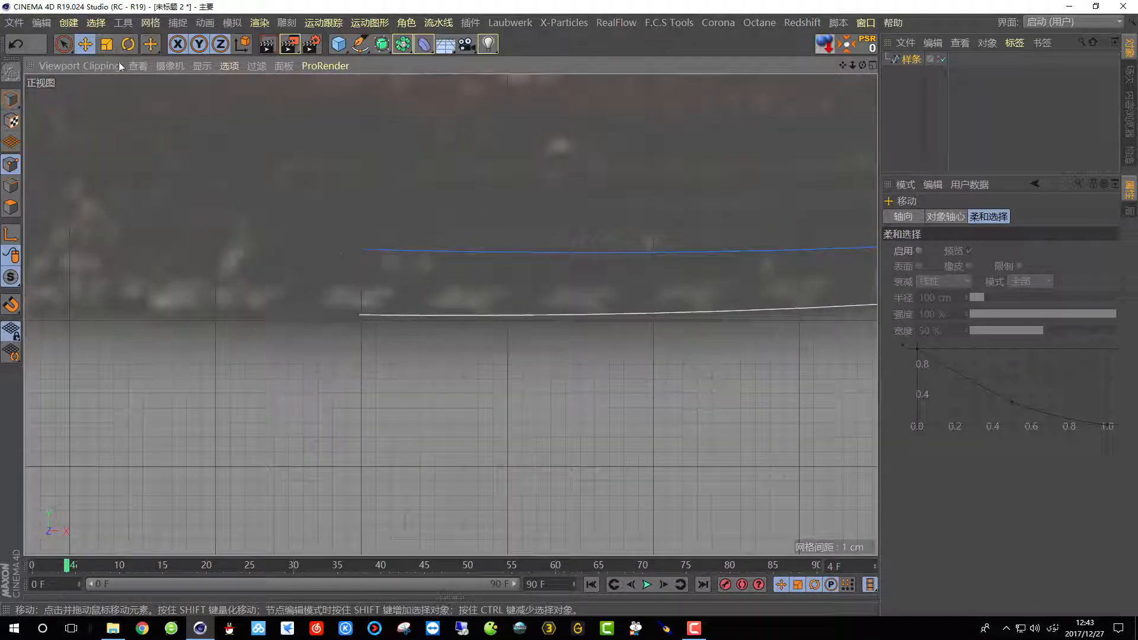
key("9")
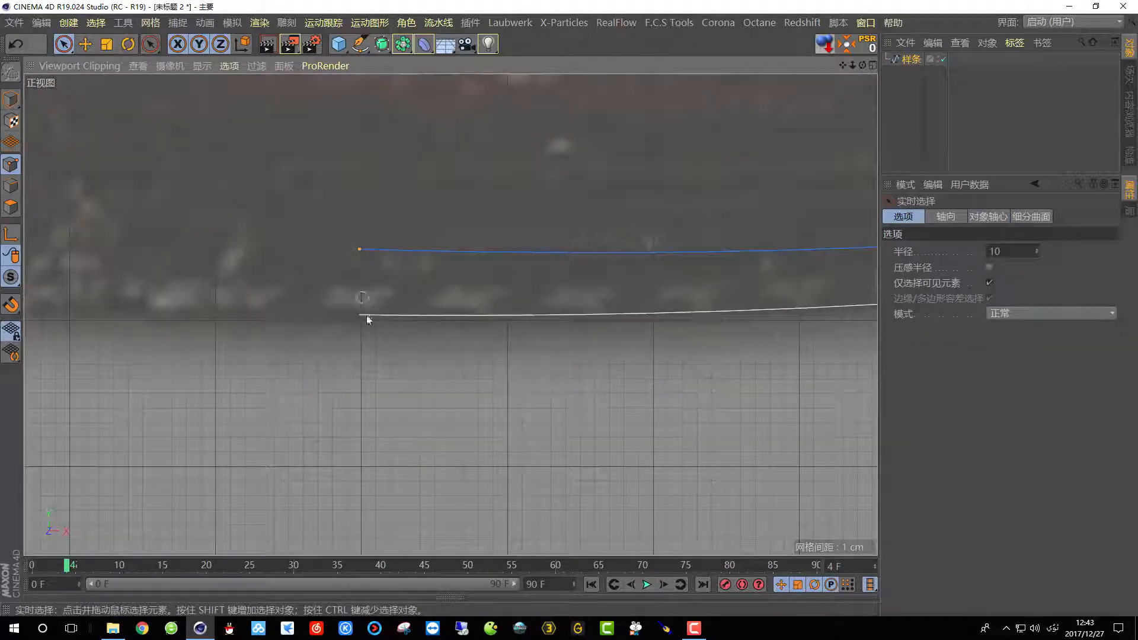
left_click(451, 598)
left_click(76, 542)
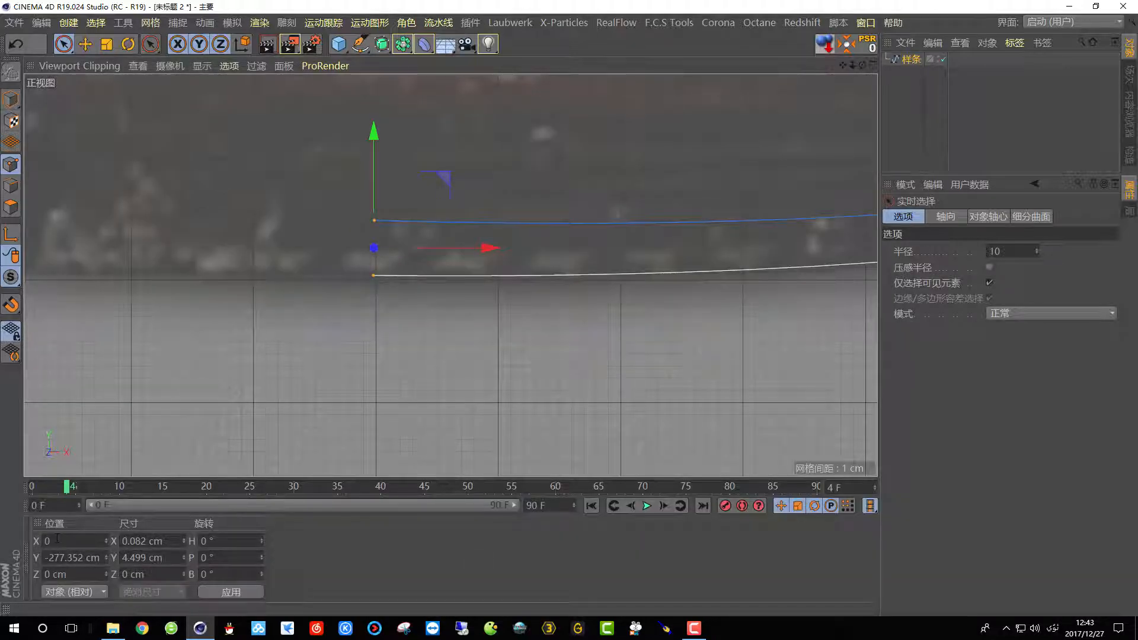
- Add a Lathe generator in the perspective view and make the bottle spline its child to revolve the profile
scroll(272, 414, "down", 10)
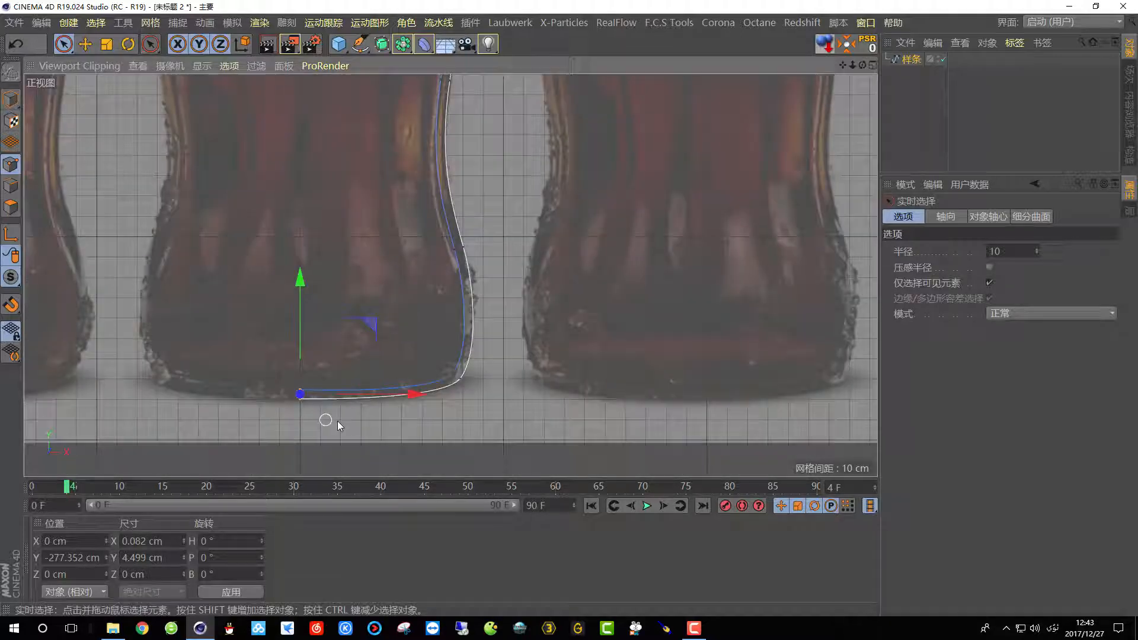
scroll(386, 169, "up", 10)
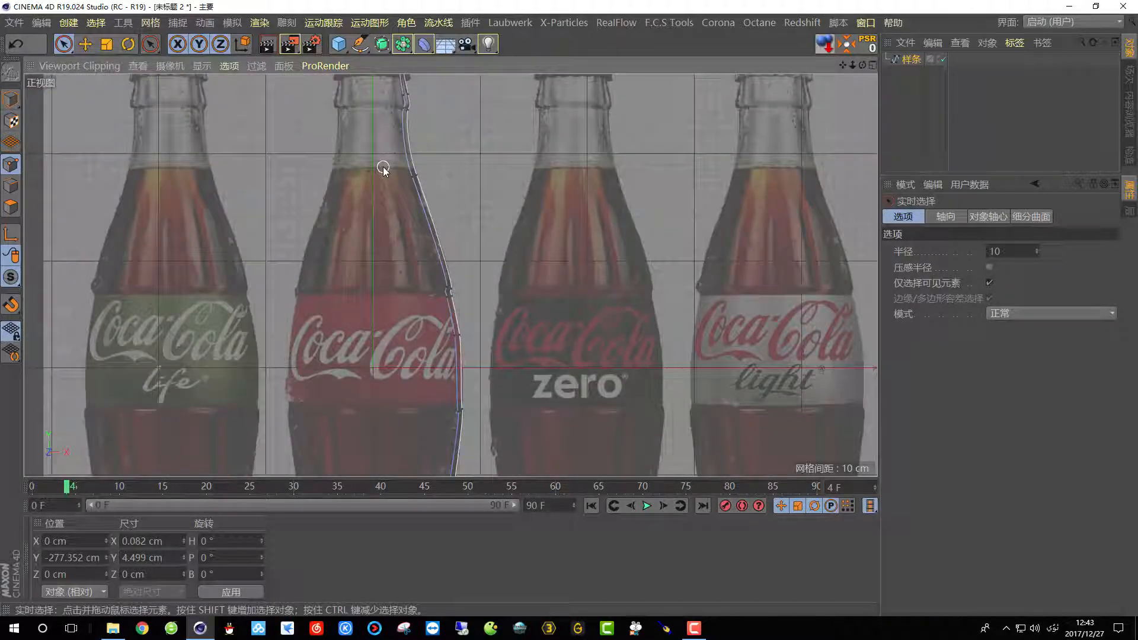
scroll(387, 169, "down", 10)
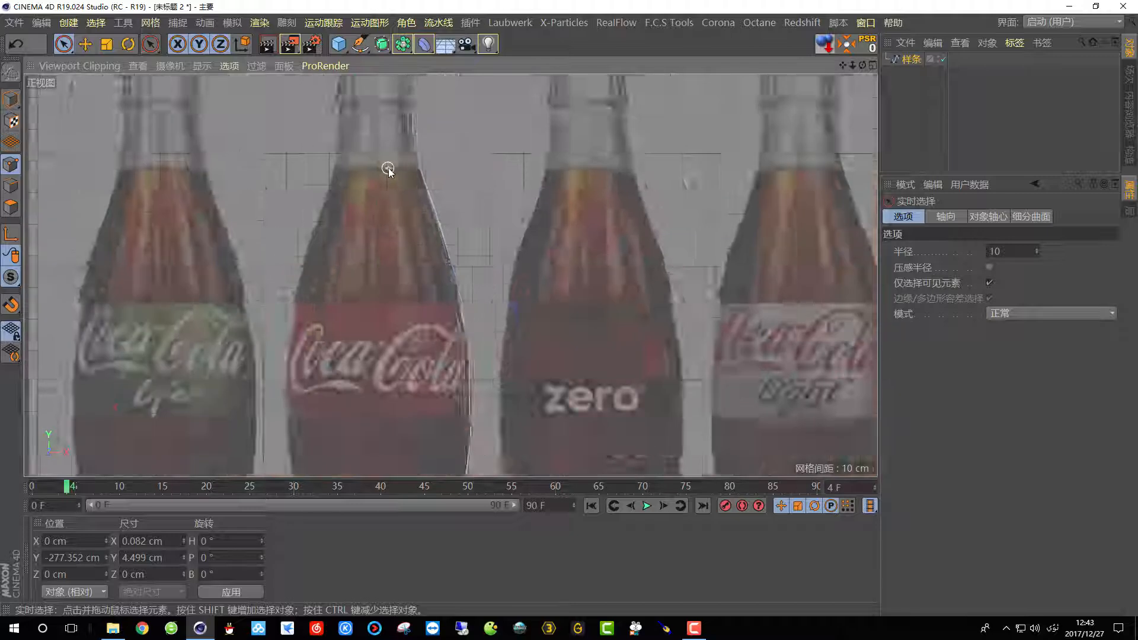
scroll(386, 194, "up", 8)
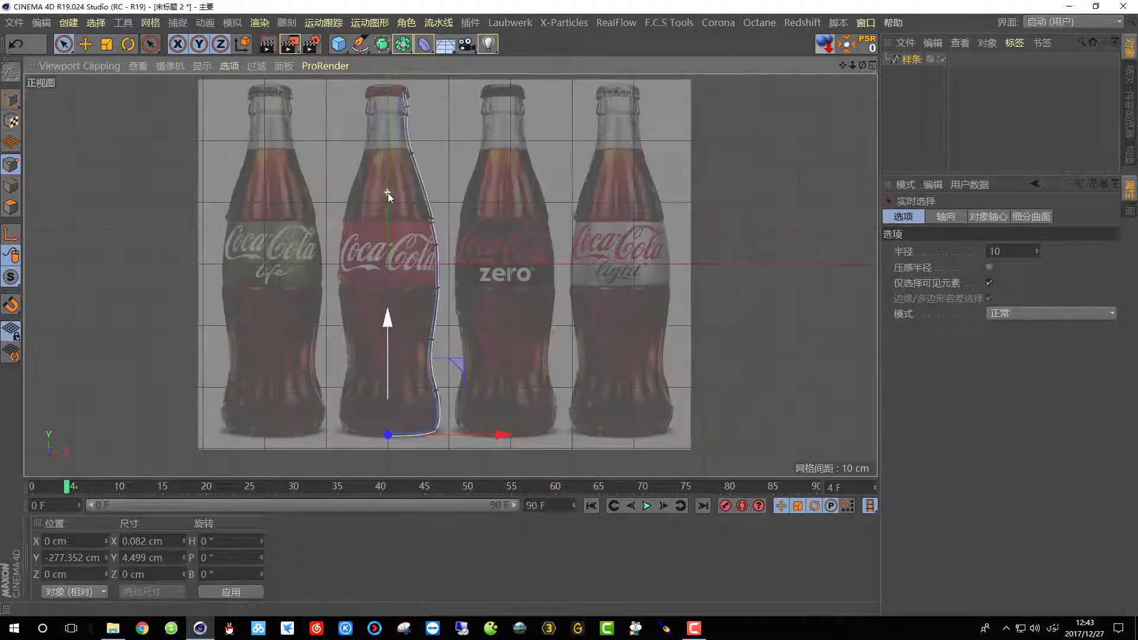
left_click(873, 64)
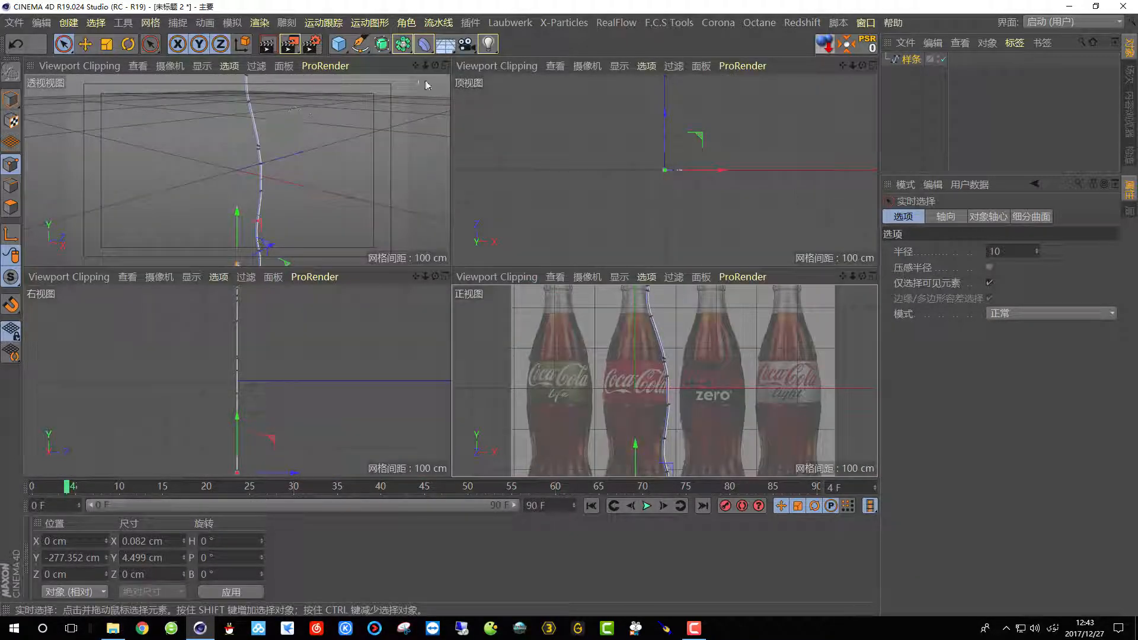
left_click(445, 65)
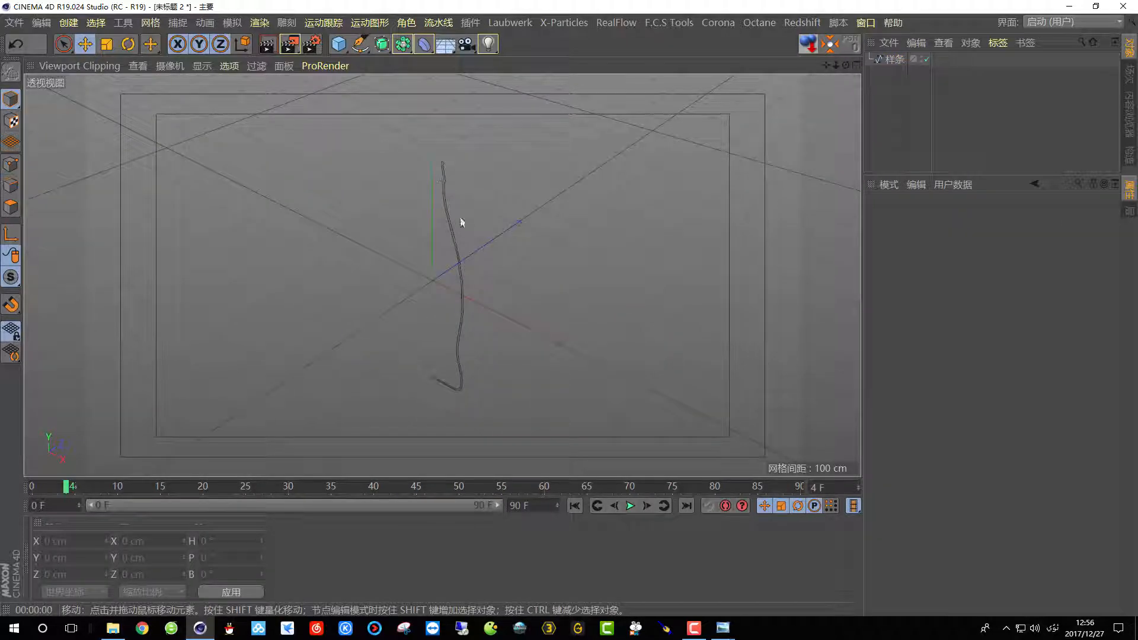
left_click(894, 59)
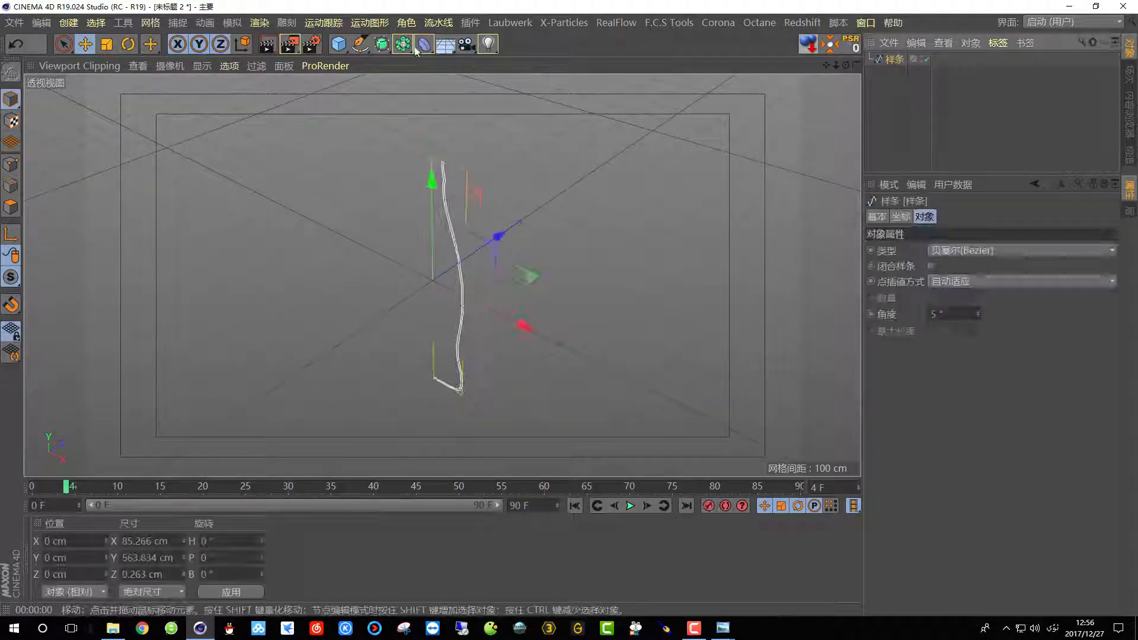
left_click(380, 45)
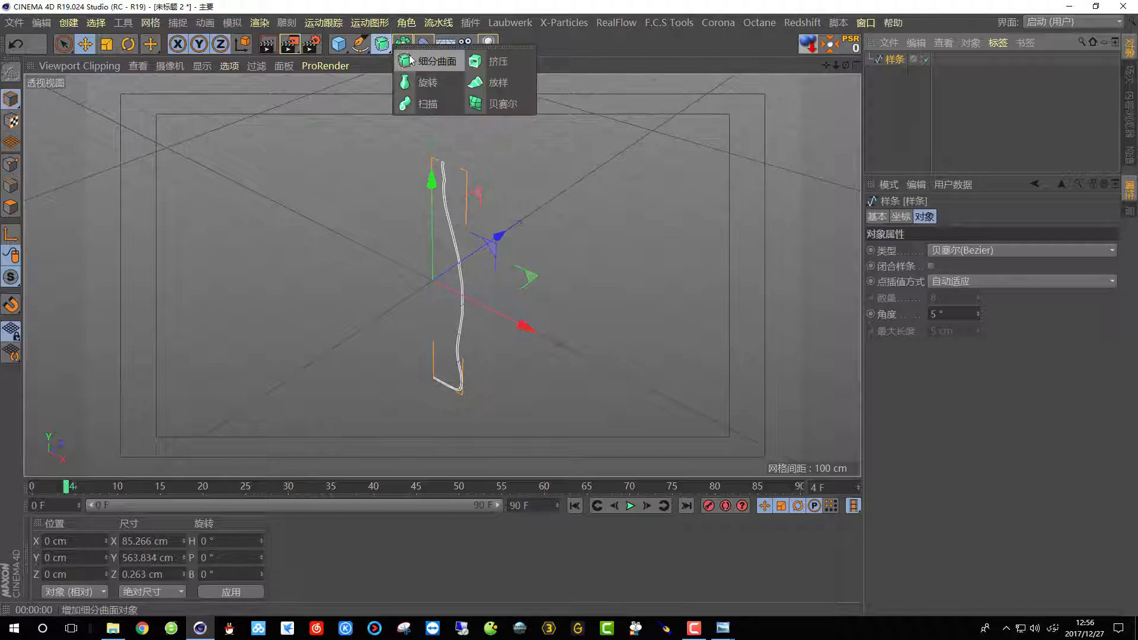
left_click(426, 86)
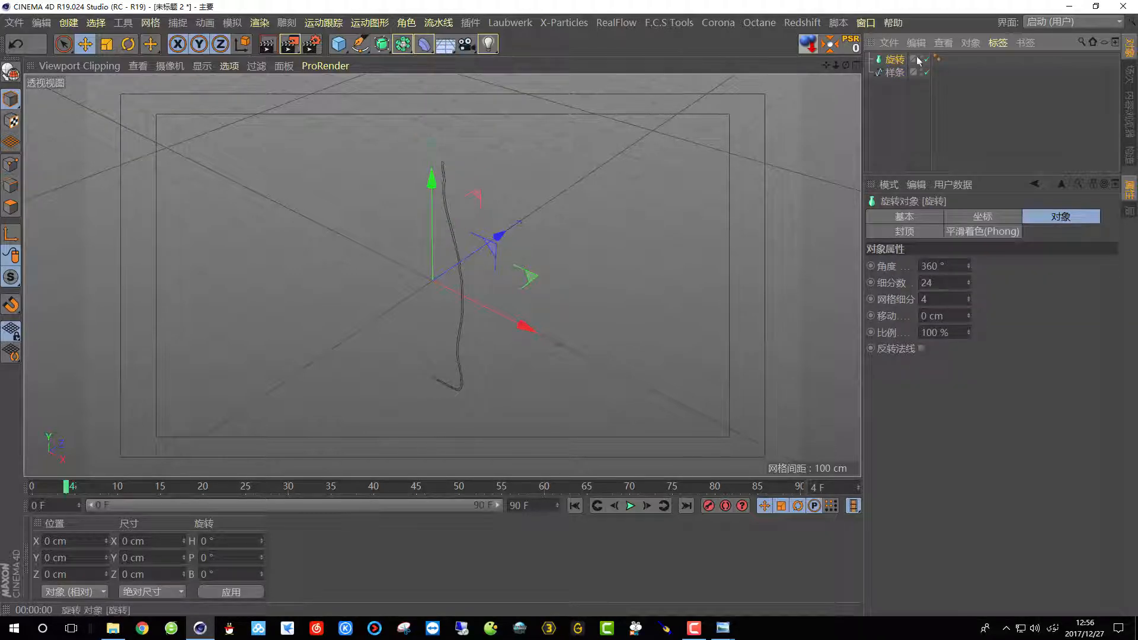
left_click(891, 76)
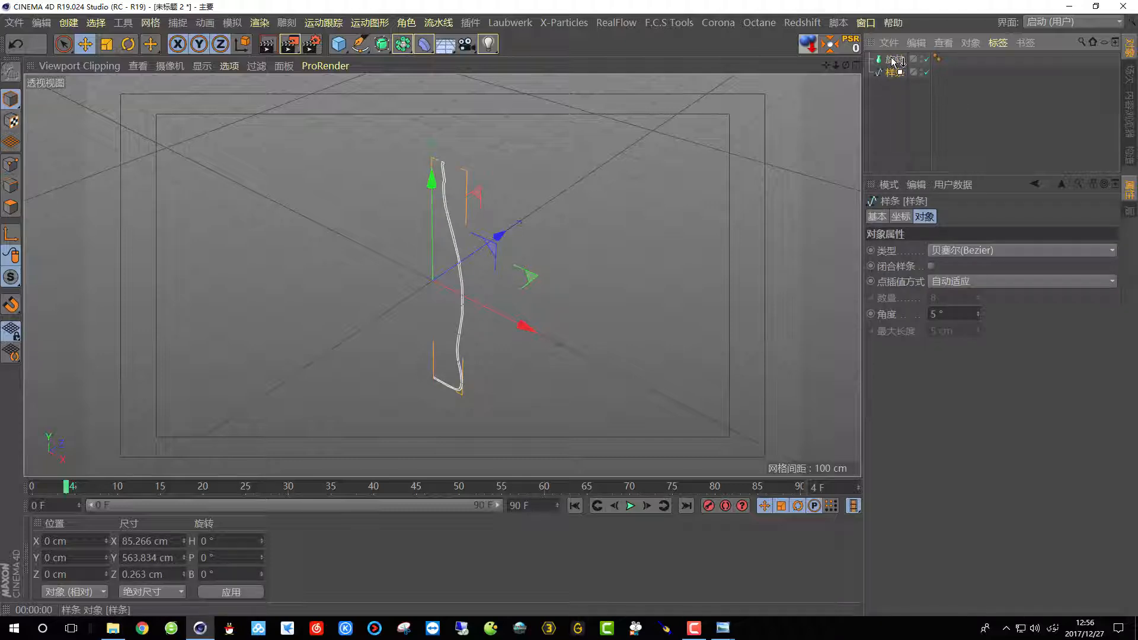
left_click_drag(895, 61, 900, 57)
left_click(895, 61)
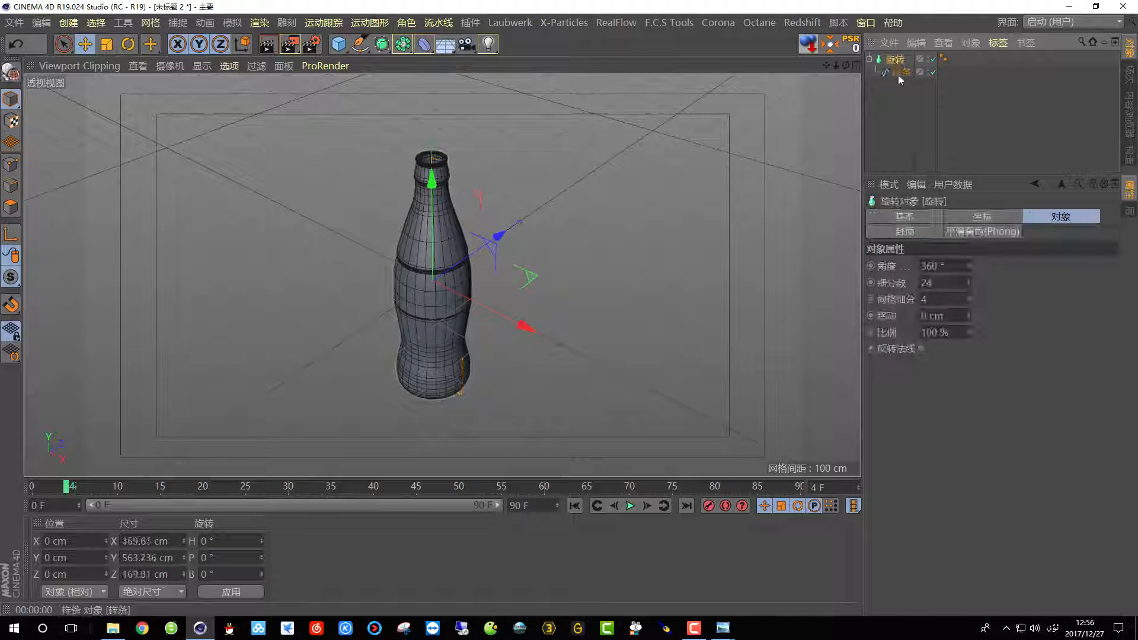
- Set the bottle spline's interpolation angle to 8°
left_click(962, 285)
left_click(977, 346)
left_click_drag(963, 315, 814, 326)
type("8")
key("Return")
- Set the lathe's rotation subdivision to 10 segments
left_click_drag(426, 246, 467, 180, "alt")
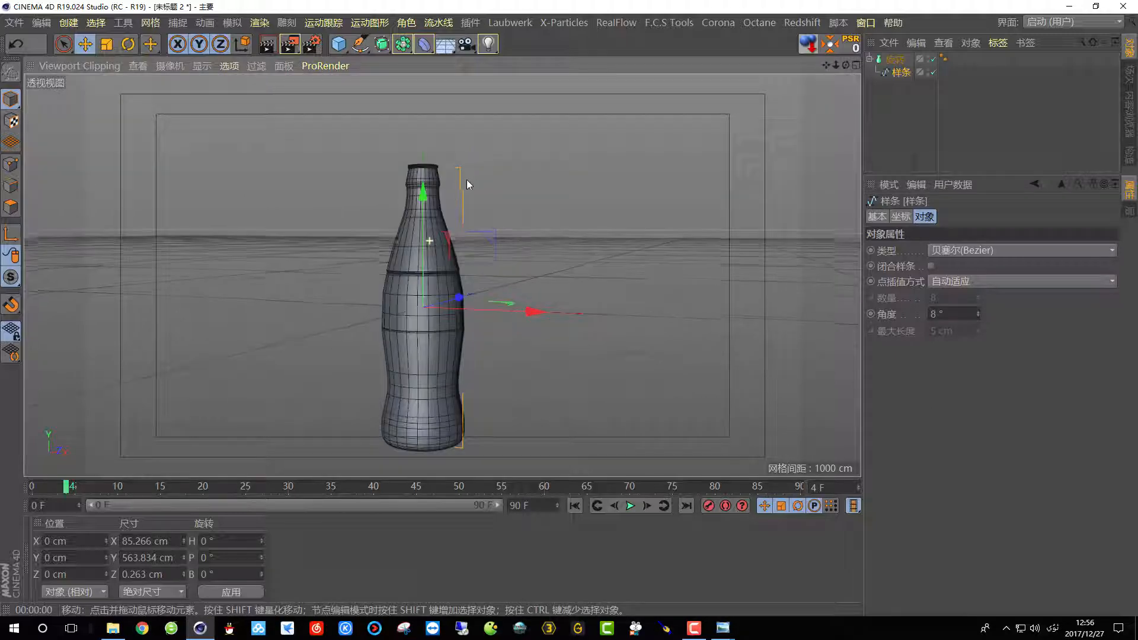
scroll(428, 228, "up", 6)
middle_click_drag(401, 254, 417, 291, "alt")
left_click_drag(435, 281, 433, 249, "alt")
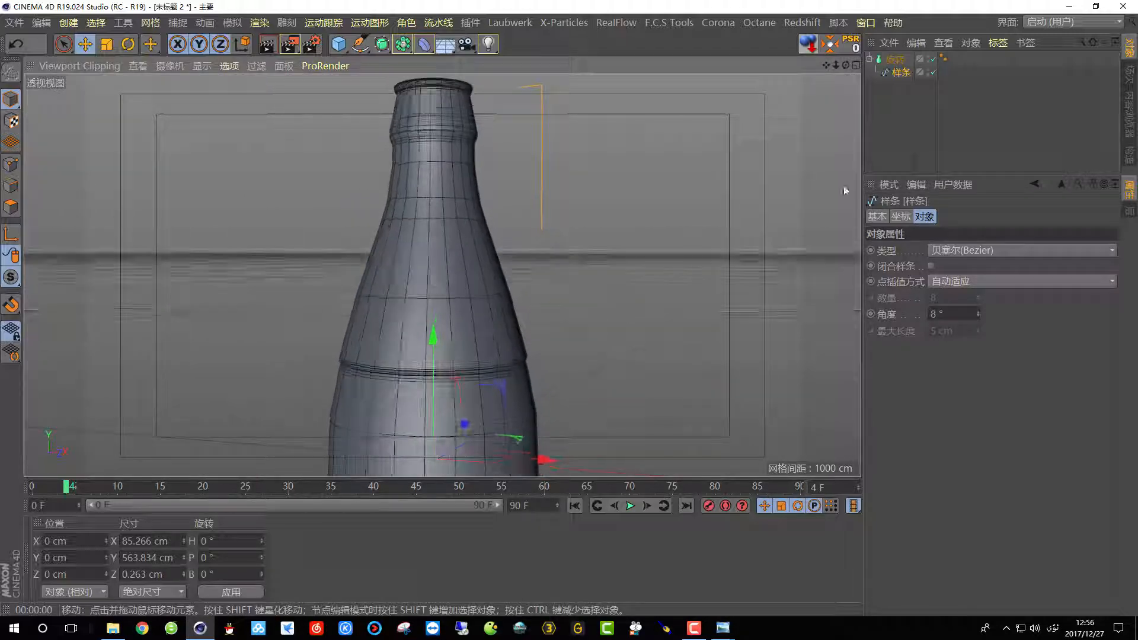
left_click(901, 59)
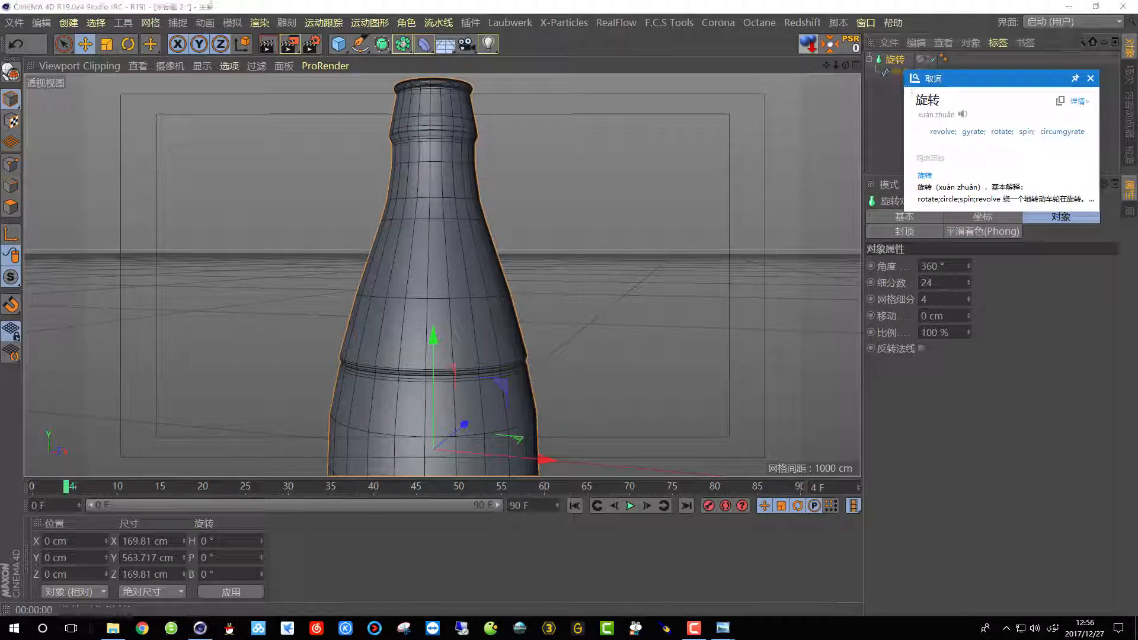
left_click(941, 284)
double_click(941, 284)
type("10")
key("Return")
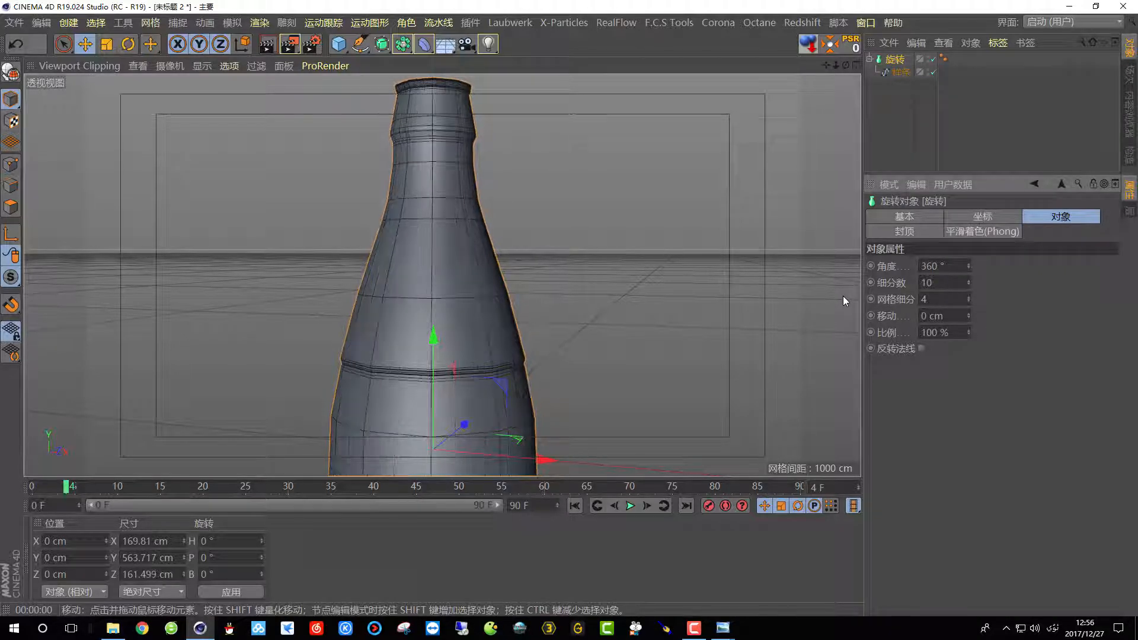
- Duplicate the lathed bottle together with its spline and hide the copy
left_click_drag(460, 283, 398, 268, "alt")
left_click(869, 59)
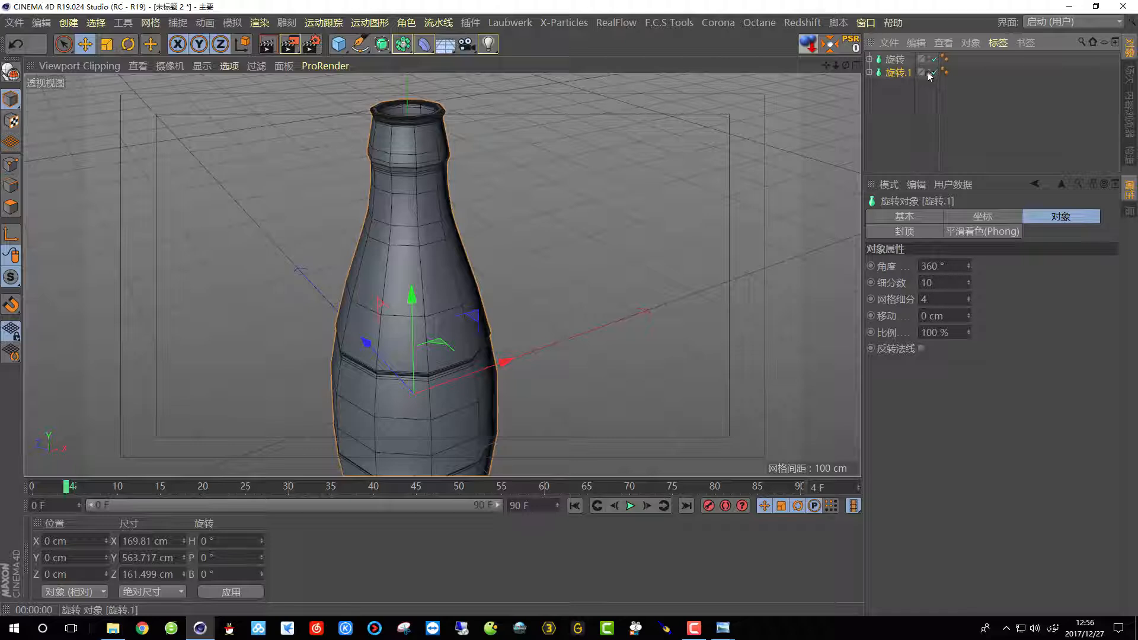
left_click(929, 71)
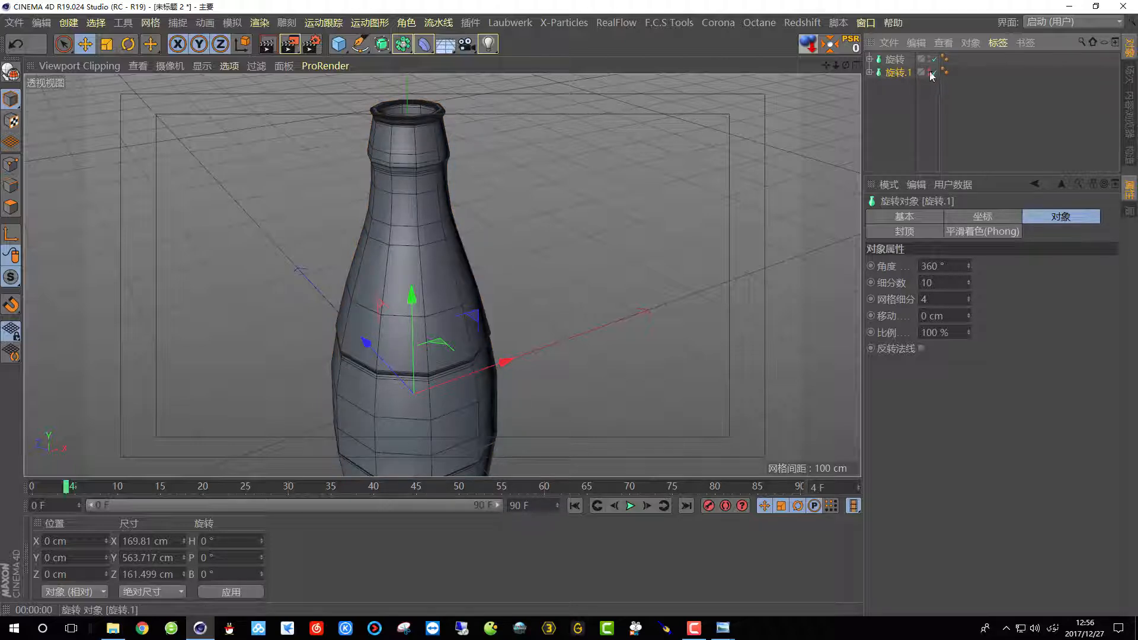
- Convert the original lathed bottle into an editable polygon object and switch to polygon editing
left_click_drag(546, 203, 453, 272, "alt")
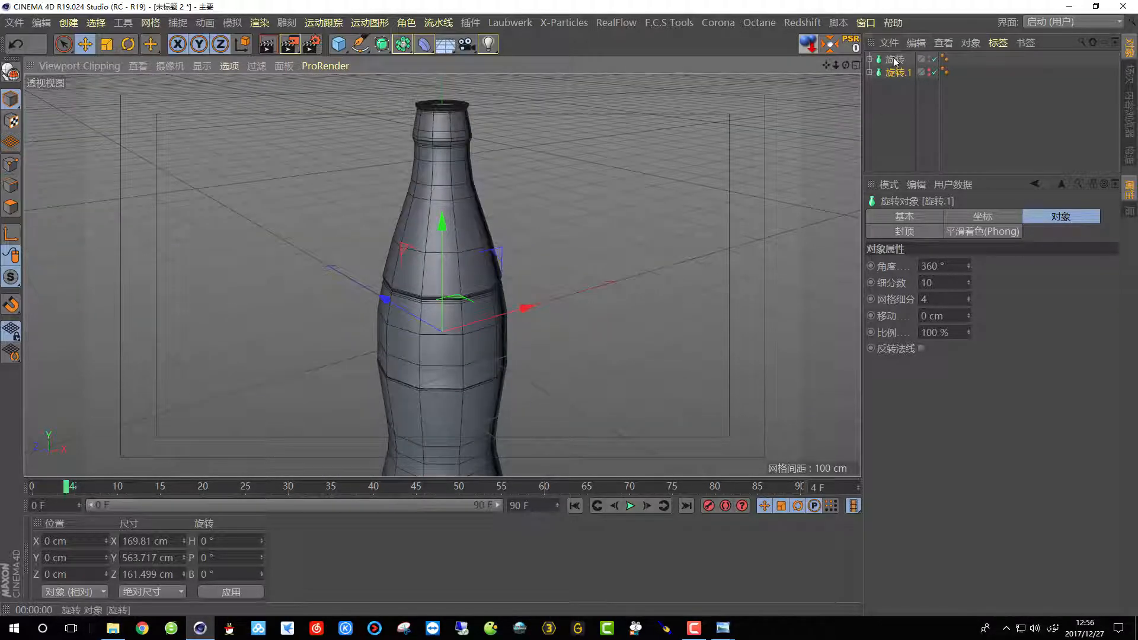
left_click(895, 60)
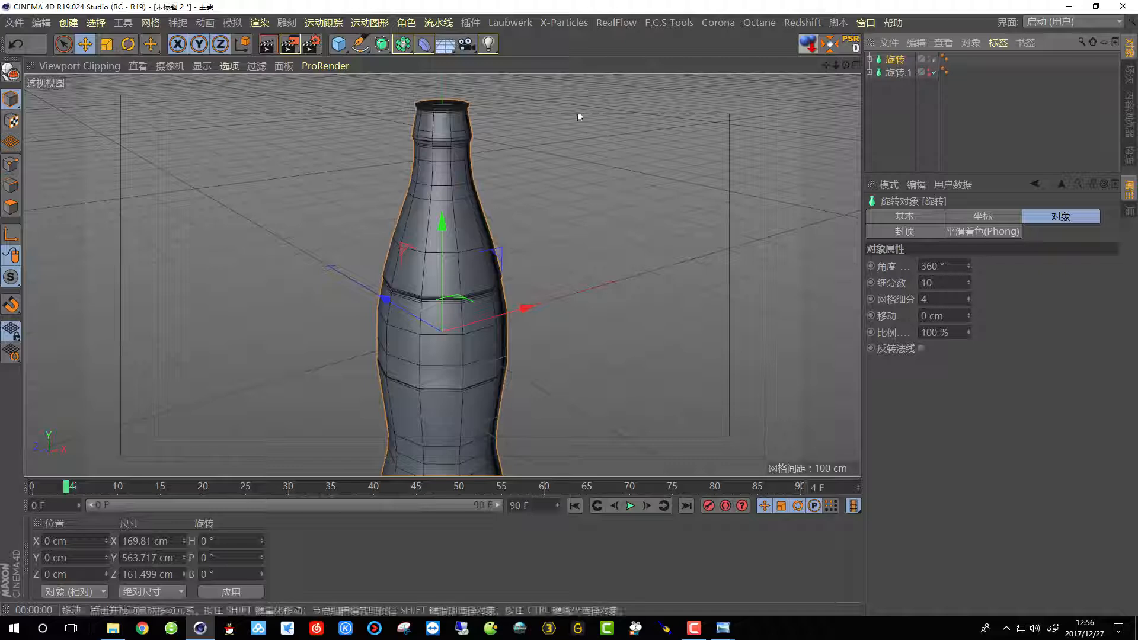
left_click(11, 73)
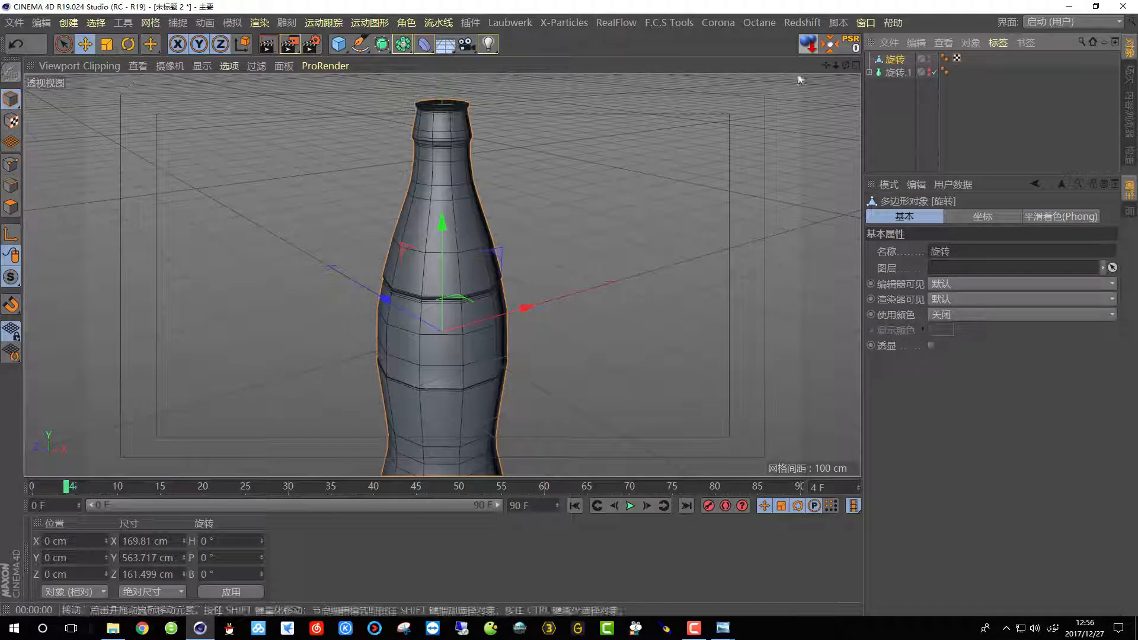
left_click(5, 206)
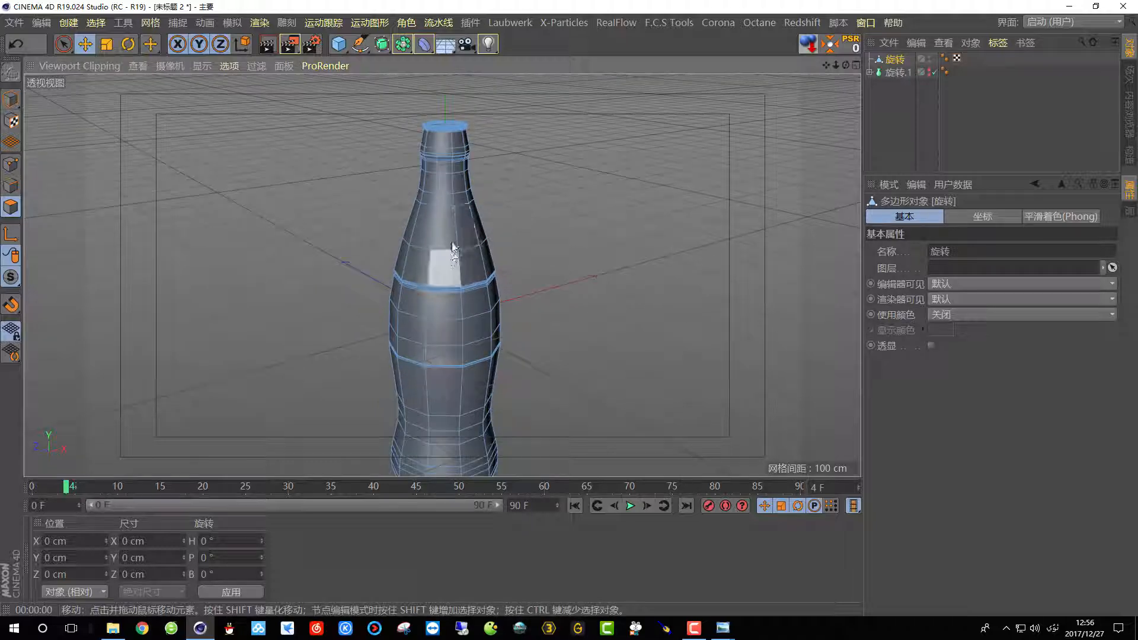
- Live-select one vertical strip of polygons on the bottle's shoulder, from just above the ring up towards the neck
scroll(442, 296, "up", 4)
scroll(438, 285, "up", 5)
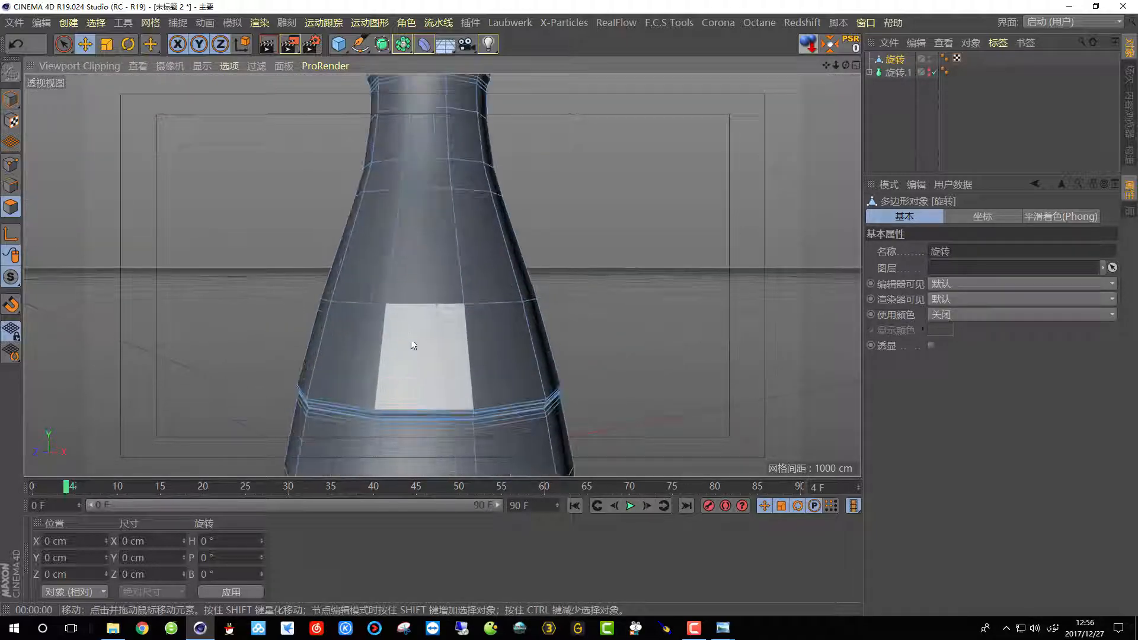
left_click(63, 44)
left_click_drag(427, 370, 429, 183)
scroll(457, 264, "down", 3)
left_click_drag(492, 308, 556, 312, "alt")
scroll(556, 311, "down", 5)
left_click(856, 65)
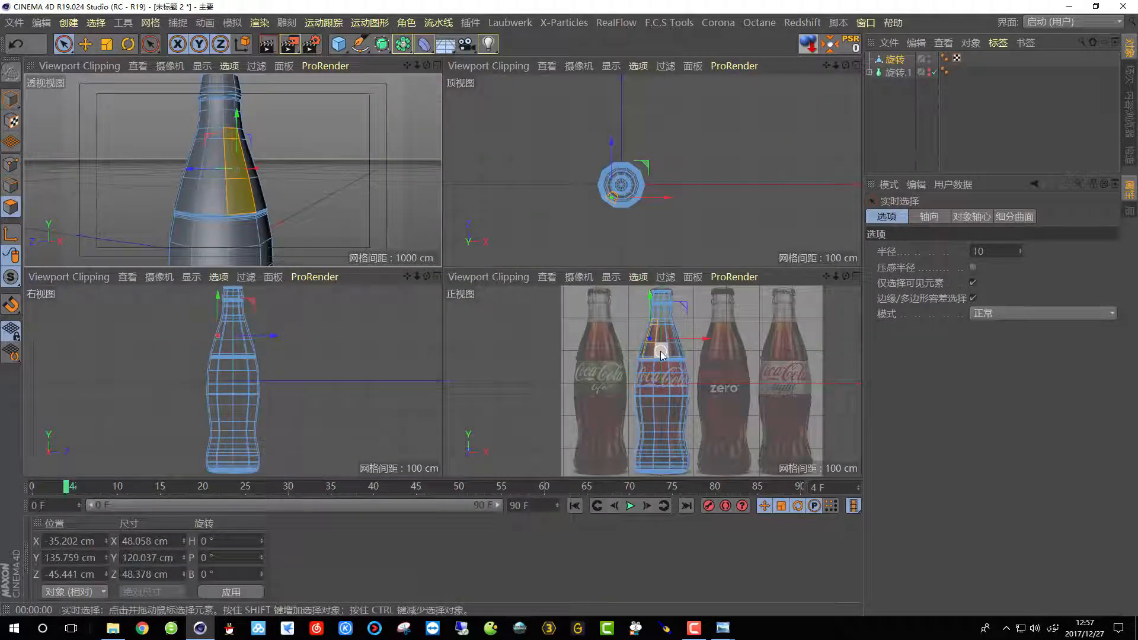
scroll(662, 356, "up", 5)
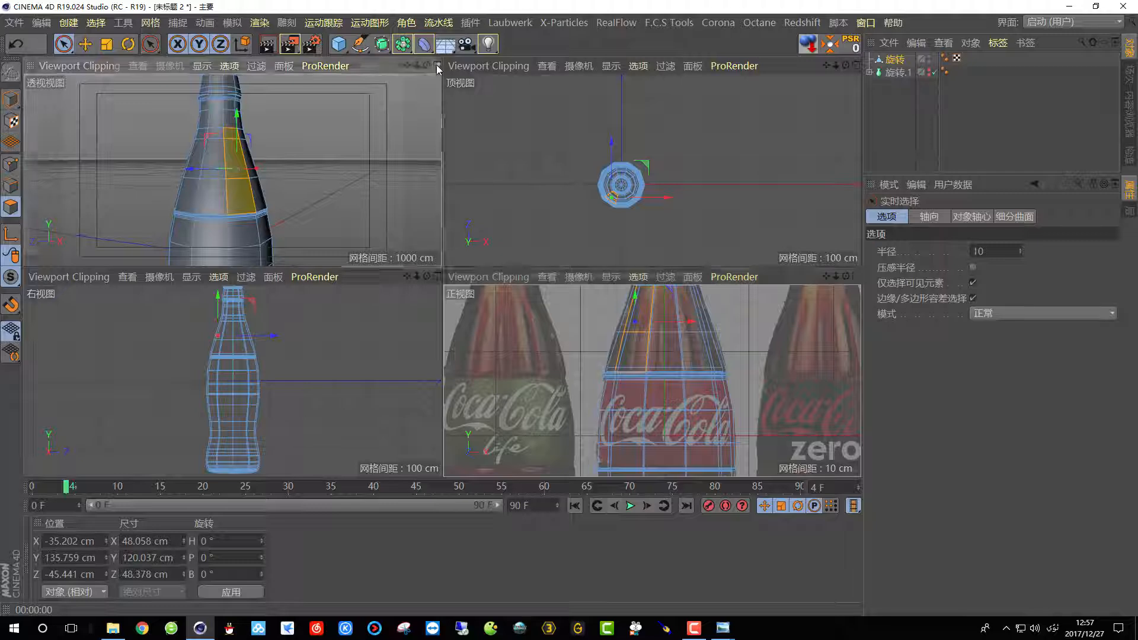
left_click(437, 65)
middle_click_drag(450, 276, 326, 243, "alt")
- Extrude the selected shoulder strip outward with an offset of 7 cm
right_click(445, 184)
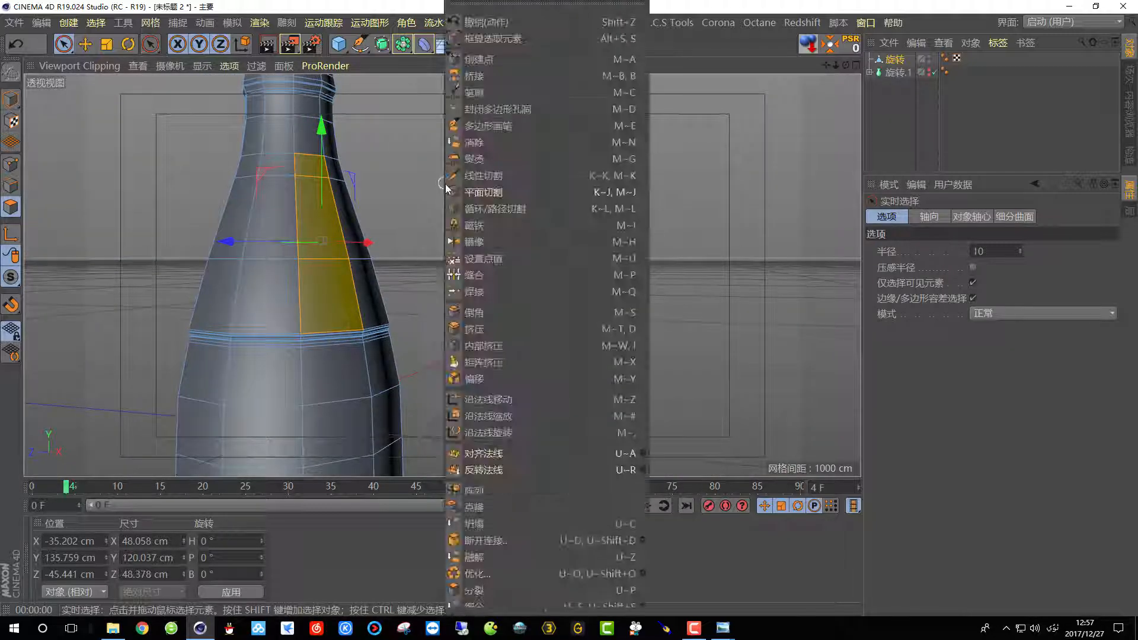
left_click(481, 329)
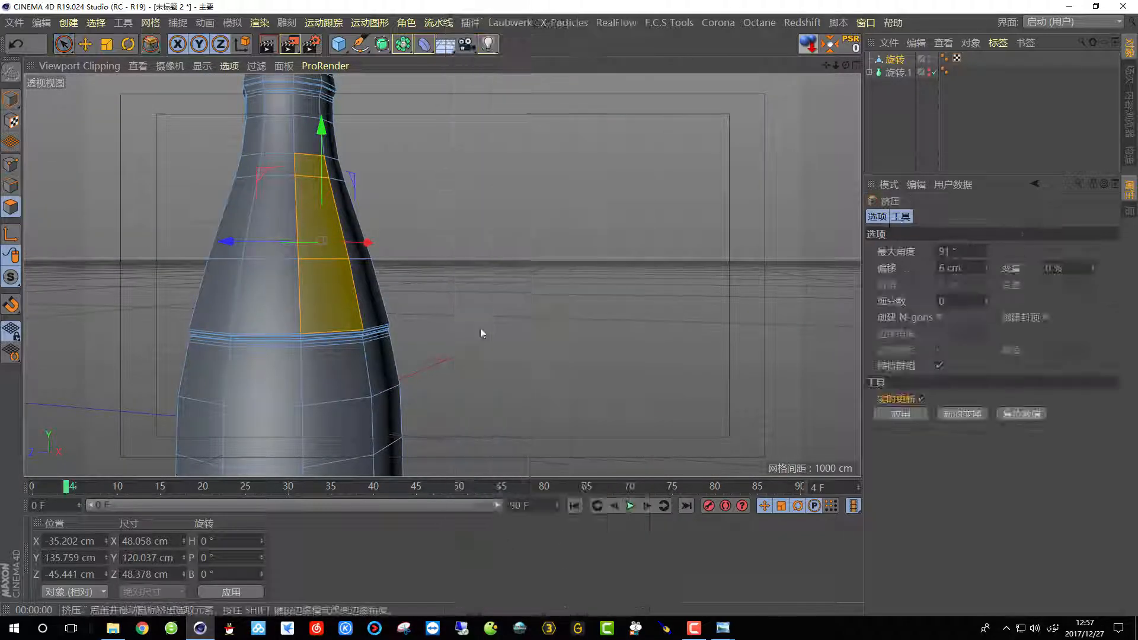
left_click(979, 267)
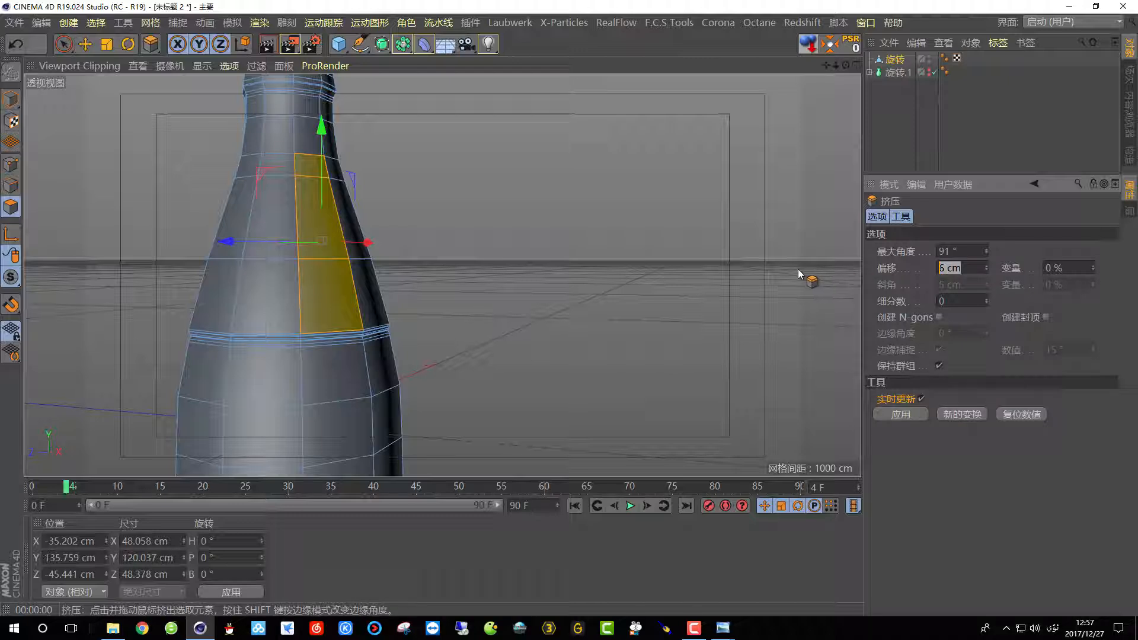
type("7")
left_click(900, 415)
- Select the neighbouring vertical strip of shoulder polygons and extrude it separately with a 7 cm offset
left_click_drag(439, 275, 303, 241, "alt")
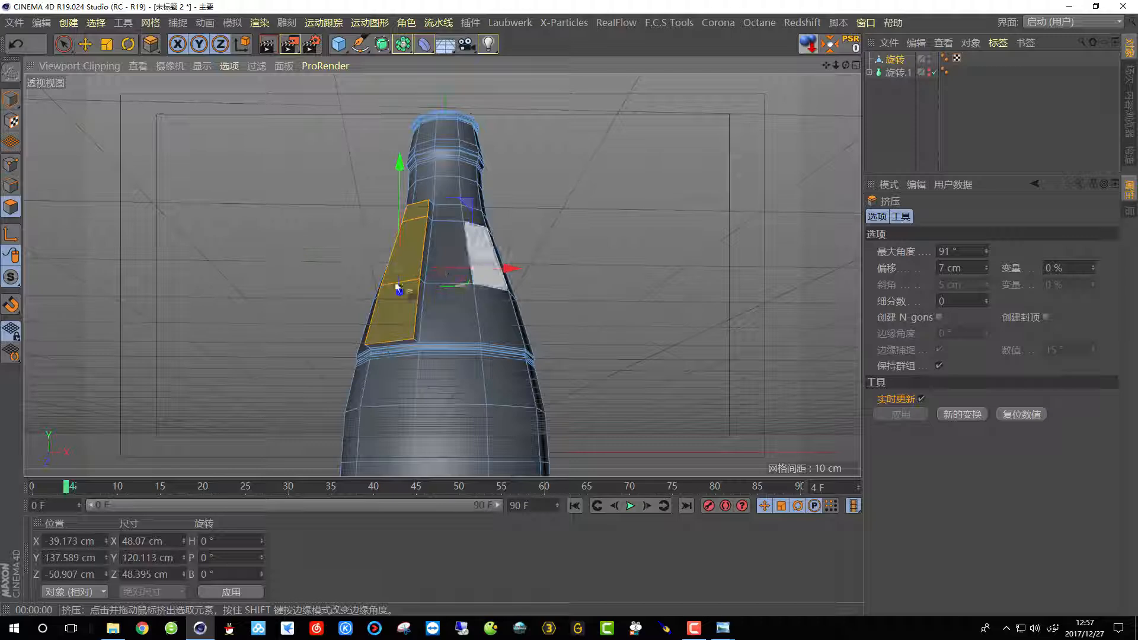
scroll(489, 255, "up", 4)
left_click_drag(462, 282, 403, 303, "alt")
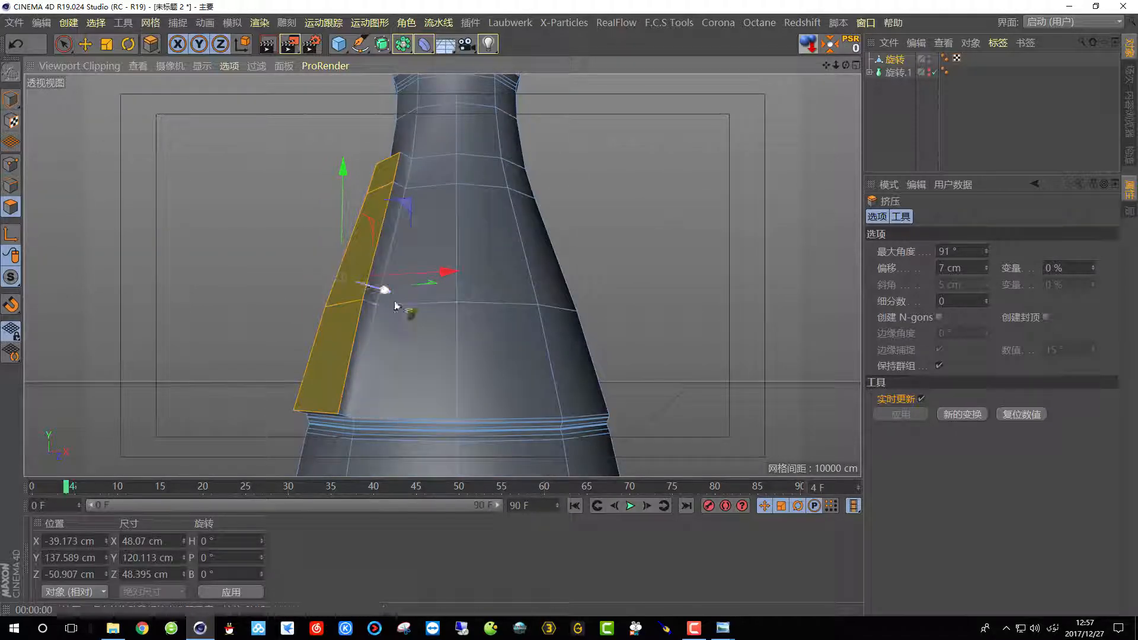
key("space")
left_click_drag(407, 386, 417, 169)
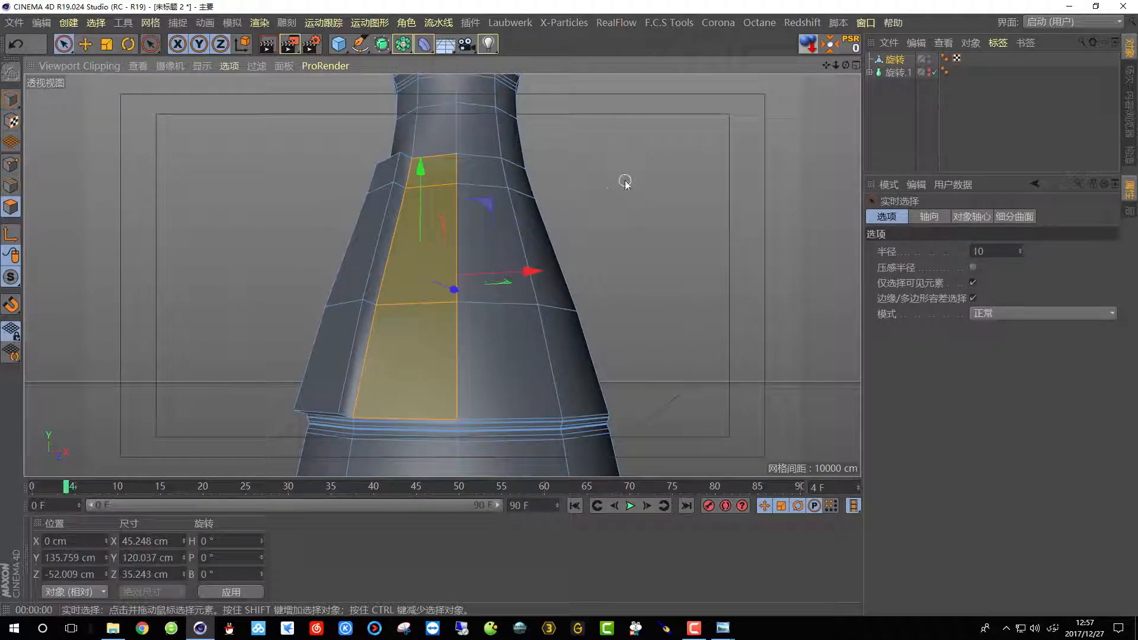
right_click(623, 180)
left_click(660, 330)
left_click_drag(654, 295, 684, 294)
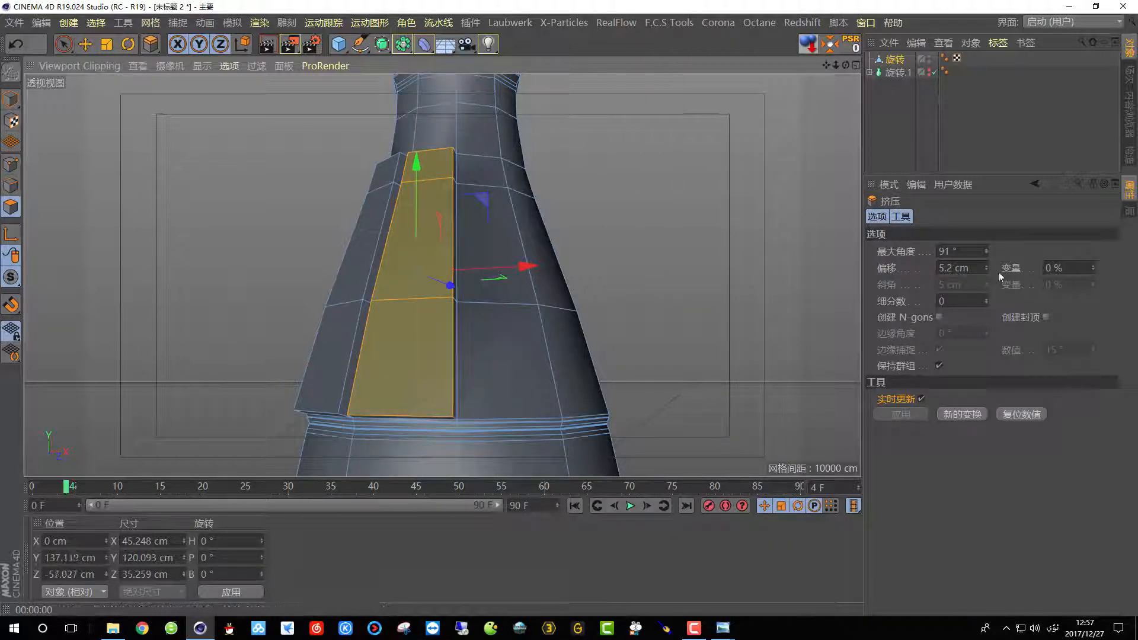
left_click(983, 268)
type("7")
key("Return")
- Select the third shoulder strip, next to the two raised ones, and extrude it by the same 7 cm
left_click_drag(541, 287, 403, 343, "alt")
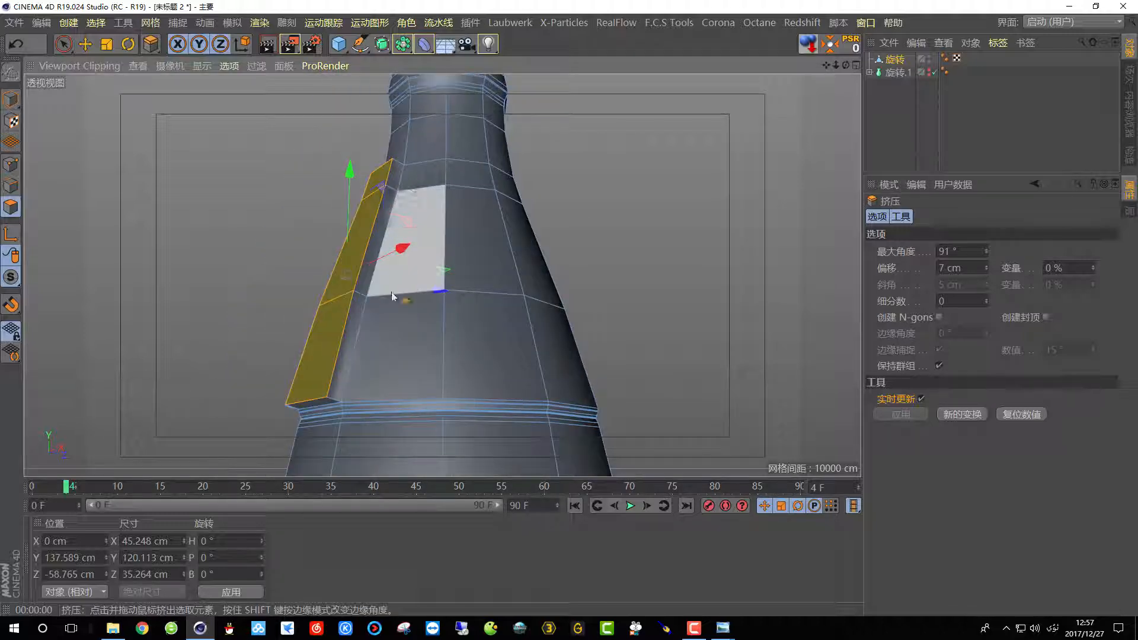
key("space")
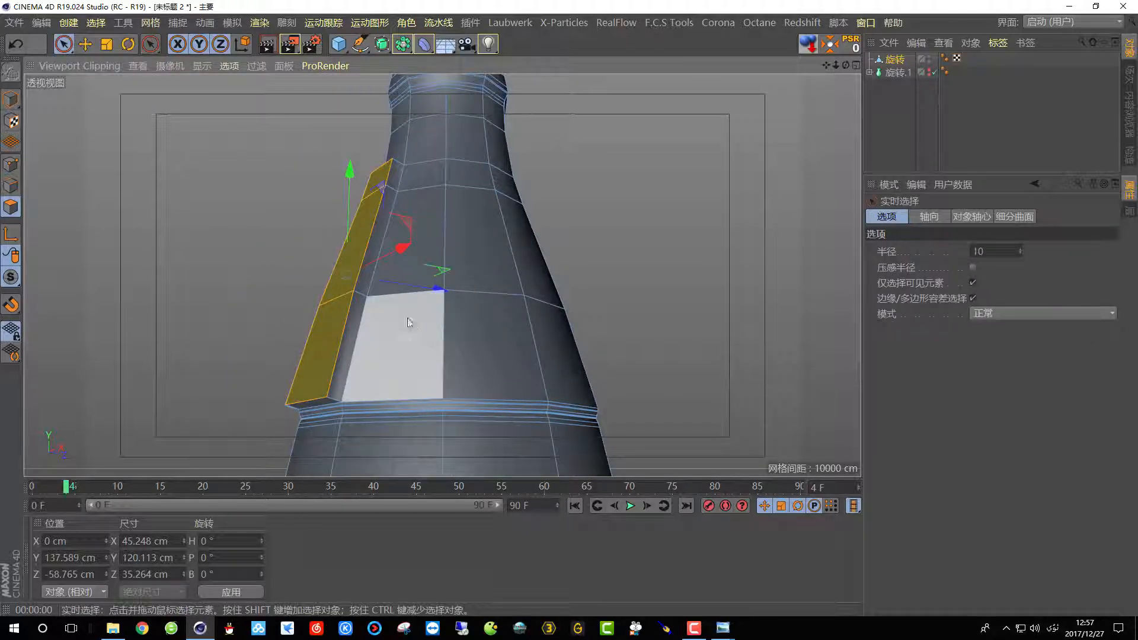
left_click(394, 366)
left_click(421, 190, "shift")
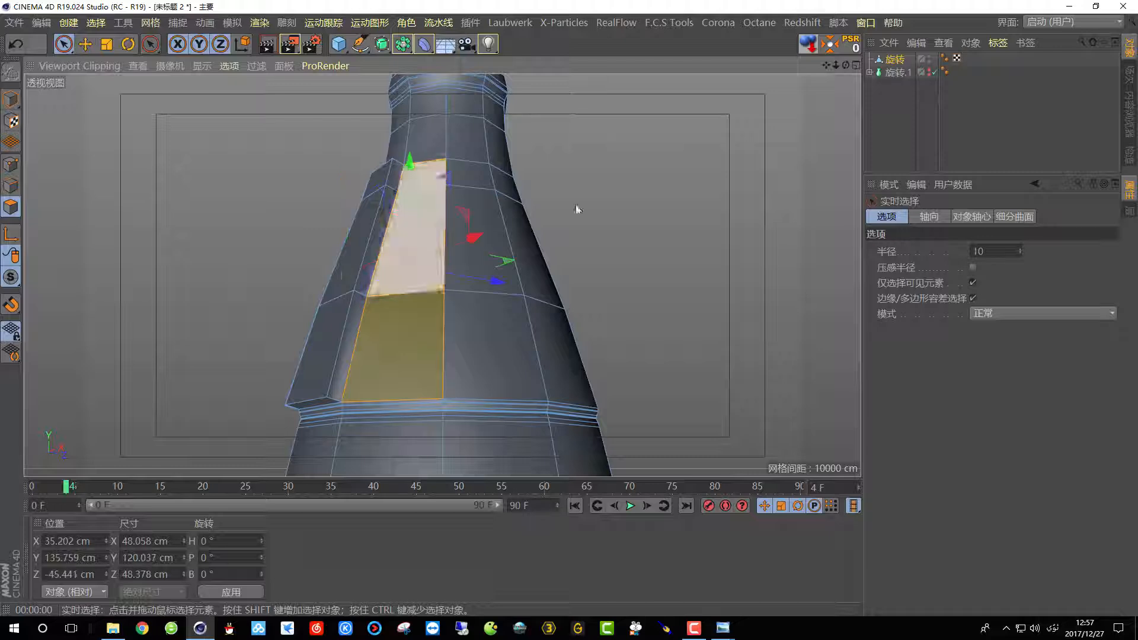
key("space")
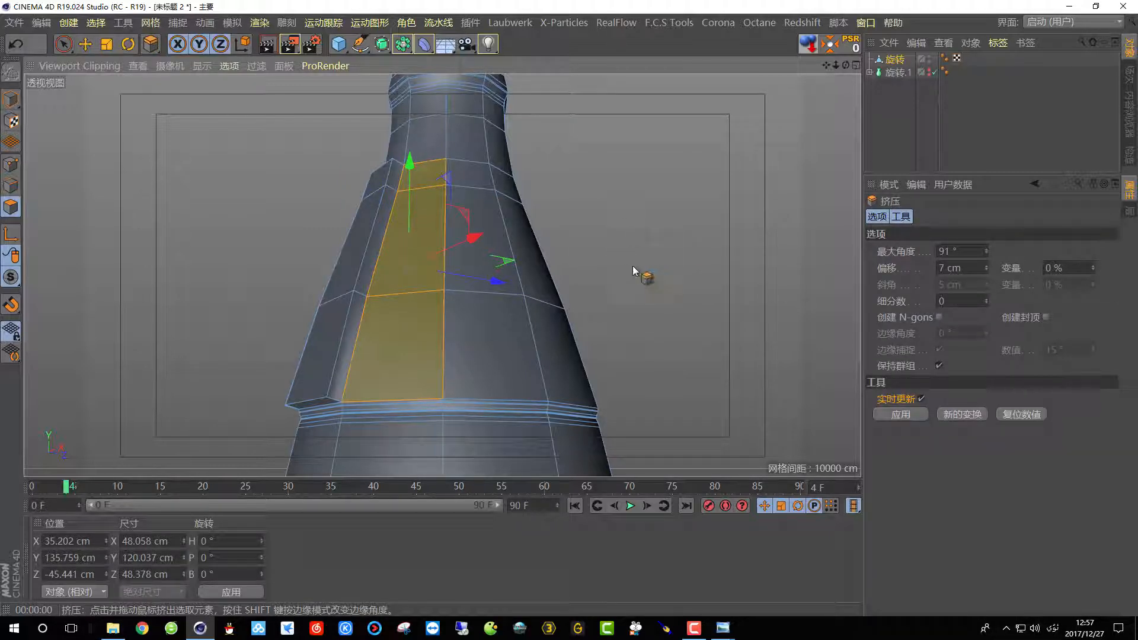
left_click(901, 414)
- Extrude the fourth and fifth shoulder strips around the bottle, each as its own selection, with a 7 cm offset
left_click_drag(594, 295, 545, 298, "alt")
middle_click_drag(546, 298, 450, 320, "alt")
key("space")
mouse_move(394, 349)
left_mouse_down()
mouse_move(426, 224)
mouse_move(422, 185)
left_mouse_up()
key("space")
left_click(880, 413)
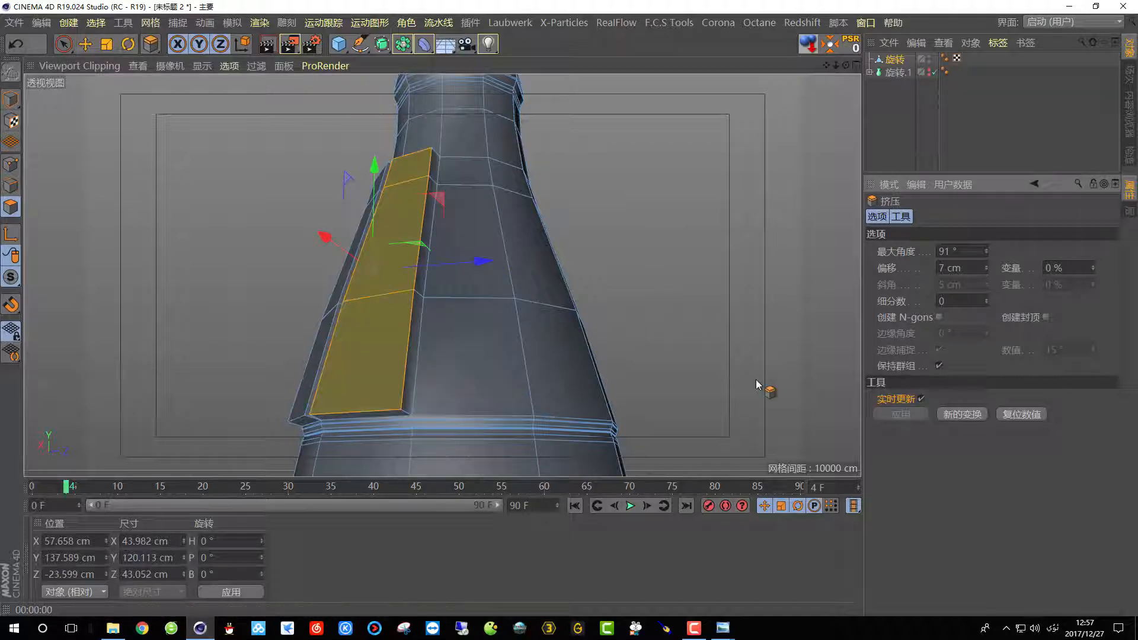
key("space")
left_click_drag(466, 348, 461, 175)
key("space")
left_click(894, 419)
- Select the sixth vertical strip of shoulder polygons and extrude it 7 cm
left_click_drag(686, 335, 521, 345, "alt")
right_click_drag(521, 346, 445, 329, "alt")
key("space")
left_click_drag(445, 330, 454, 177)
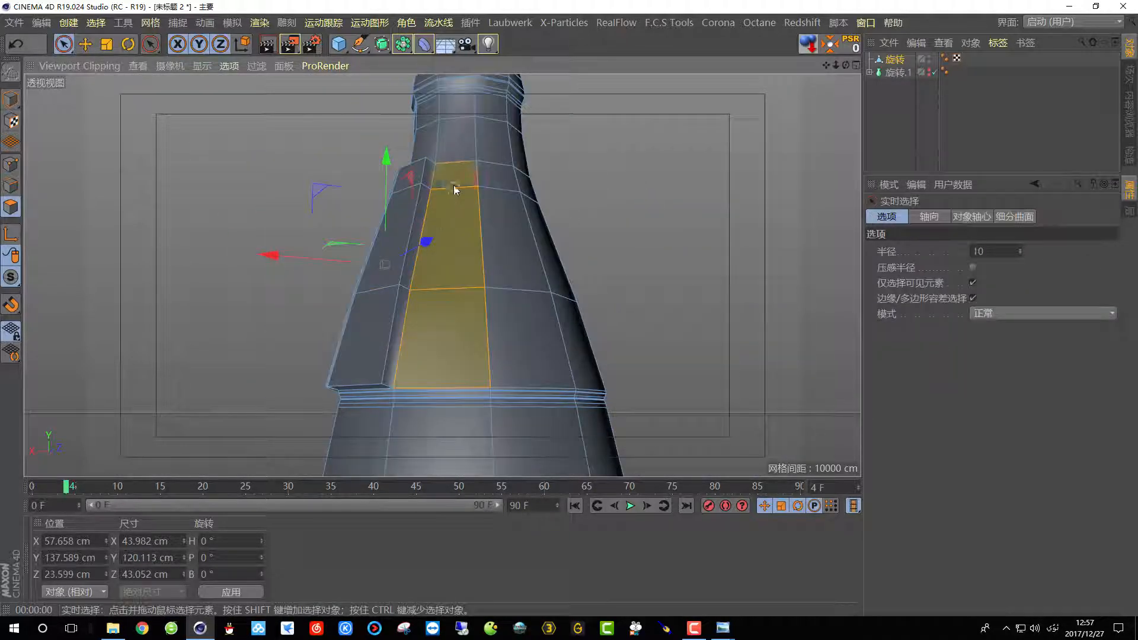
key("space")
left_click(901, 418)
- Extrude the seventh and eighth shoulder strips one after the other, each with a 7 cm offset
mouse_move(635, 368)
left_mouse_down("alt")
mouse_move(488, 385)
mouse_move(449, 305)
mouse_move(481, 189)
left_mouse_up("alt")
key("space")
left_click(537, 242, "ctrl")
left_click_drag(445, 272, 528, 267, "alt")
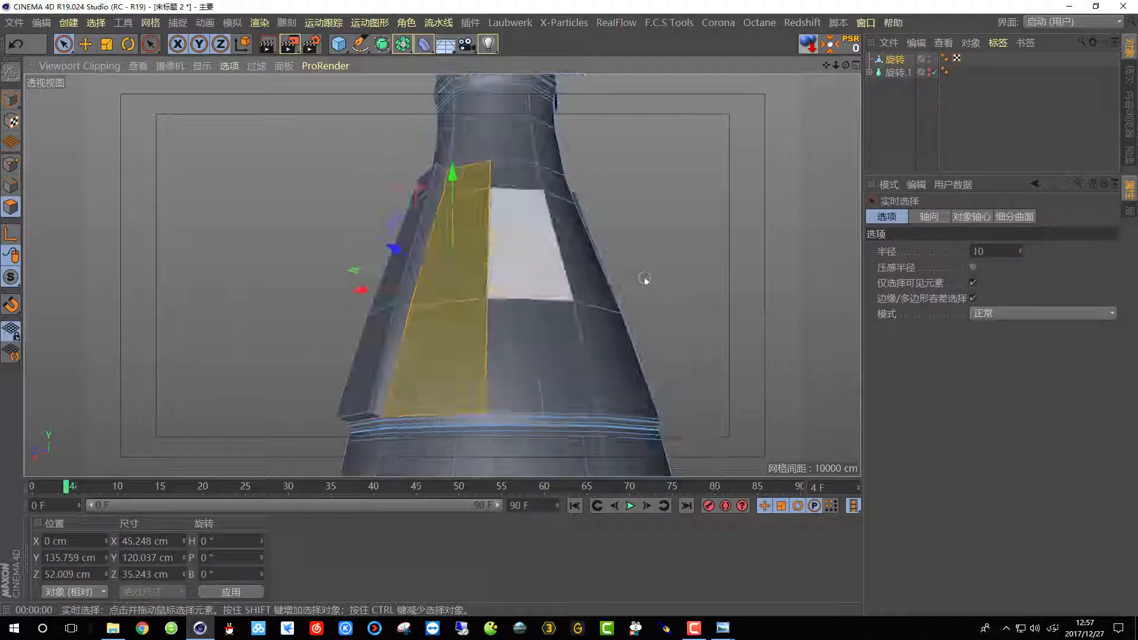
key("space")
left_click(896, 417)
key("space")
left_click_drag(535, 379, 510, 175)
key("space")
left_click(911, 413)
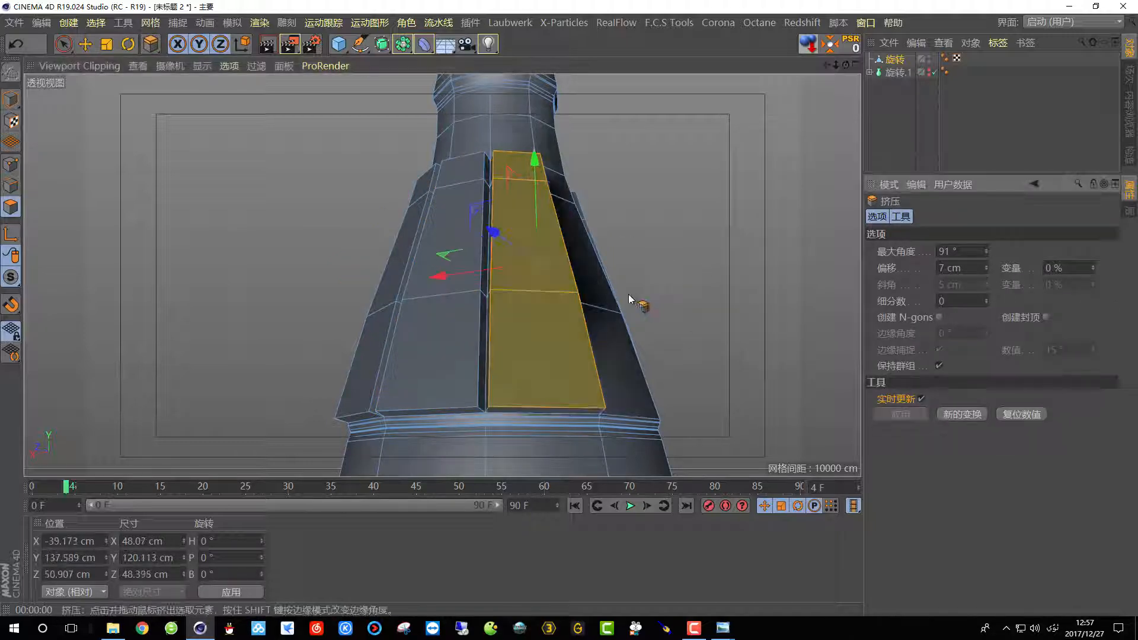
- Extrude the last two flat shoulder strips individually by 7 cm to complete the ring of raised panels
left_click_drag(629, 296, 396, 315, "alt")
key("space")
left_click_drag(413, 364, 428, 205)
key("space")
left_click(891, 416)
mouse_move(682, 350)
left_mouse_down("alt")
mouse_move(548, 349)
mouse_move(496, 276)
left_mouse_up("alt")
key("space")
left_click_drag(494, 215, 498, 188)
key("space")
left_click(901, 415)
- Switch to edge editing and loop-select the edge ring around the neck at the top of the raised panels
left_click_drag(432, 315, 521, 311, "alt")
left_click_drag(457, 290, 495, 264, "alt")
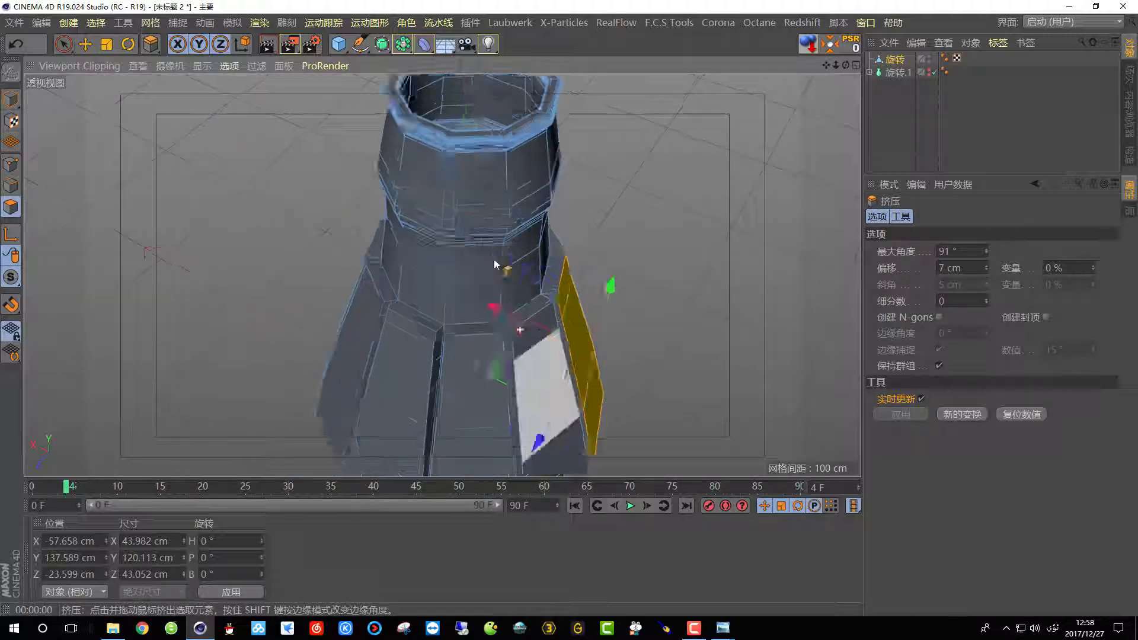
scroll(496, 265, "up", 3)
scroll(474, 323, "up", 3)
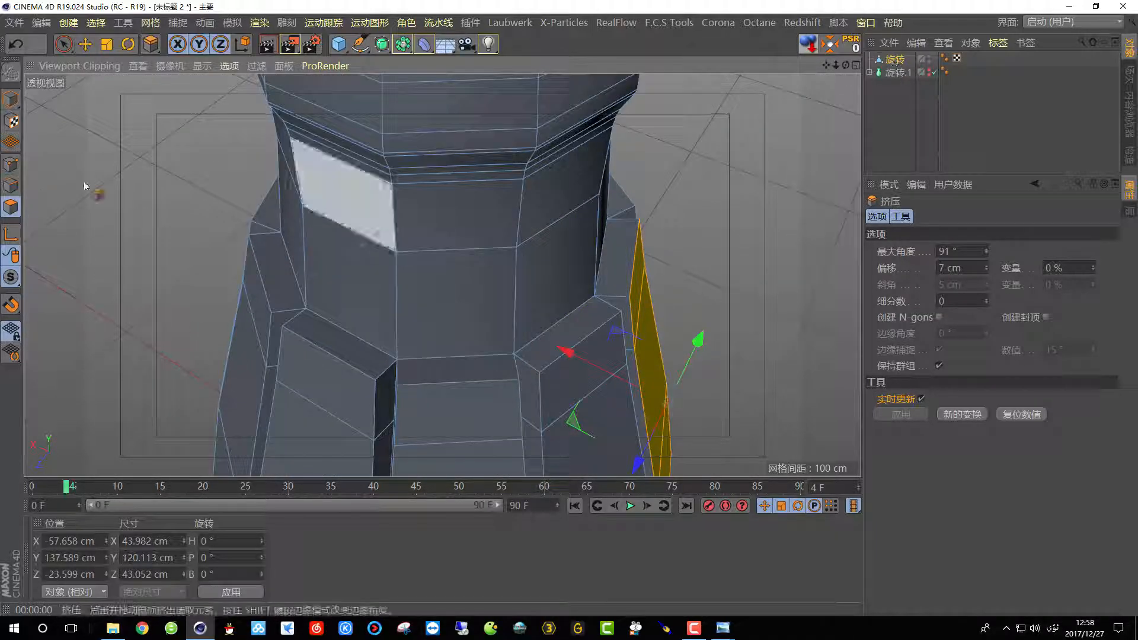
left_click(10, 185)
left_click(96, 23)
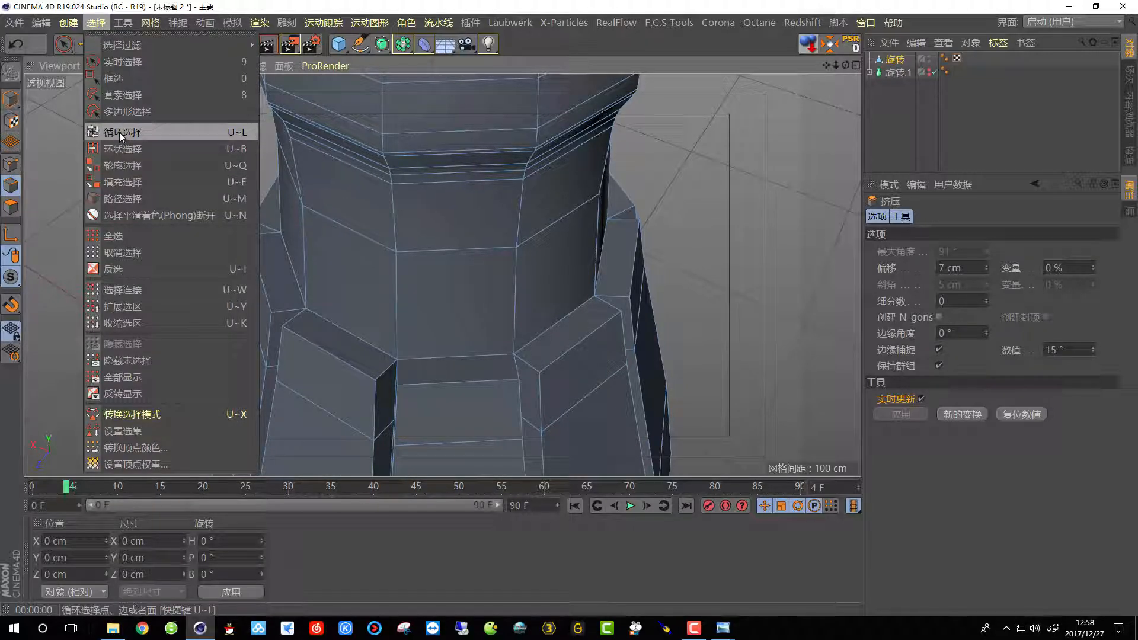
mouse_move(119, 133)
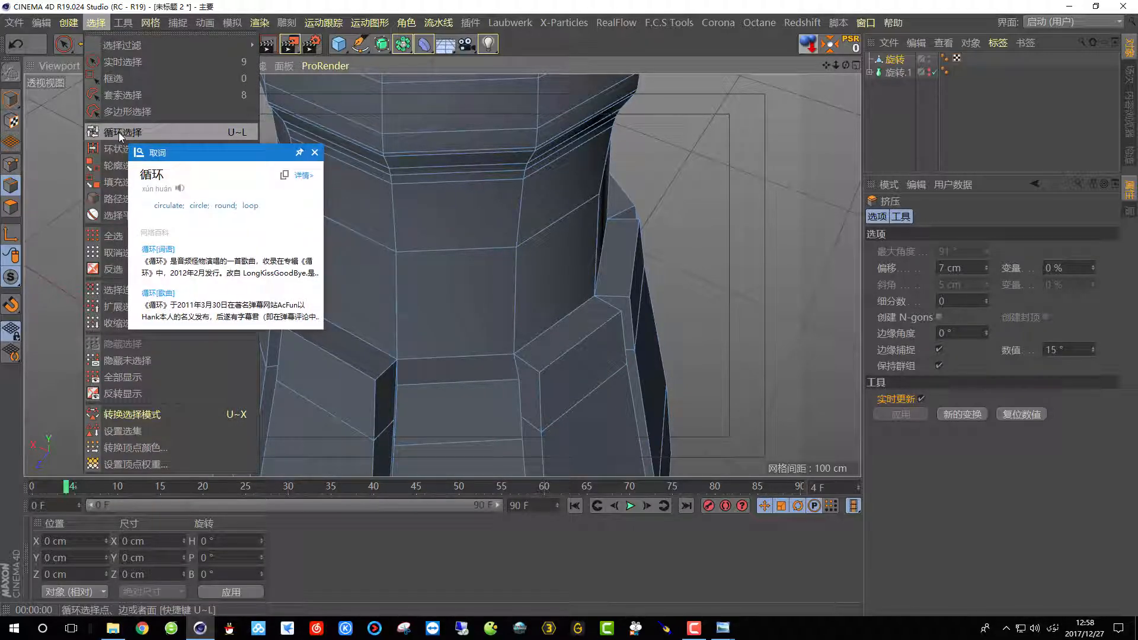
left_click(119, 132)
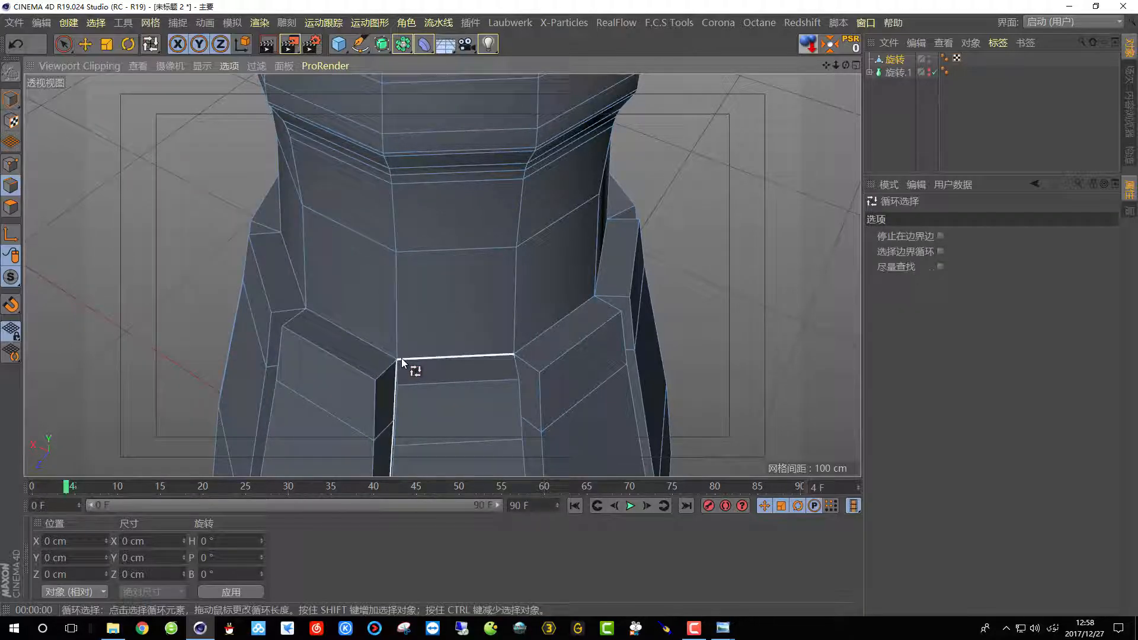
left_click(515, 354)
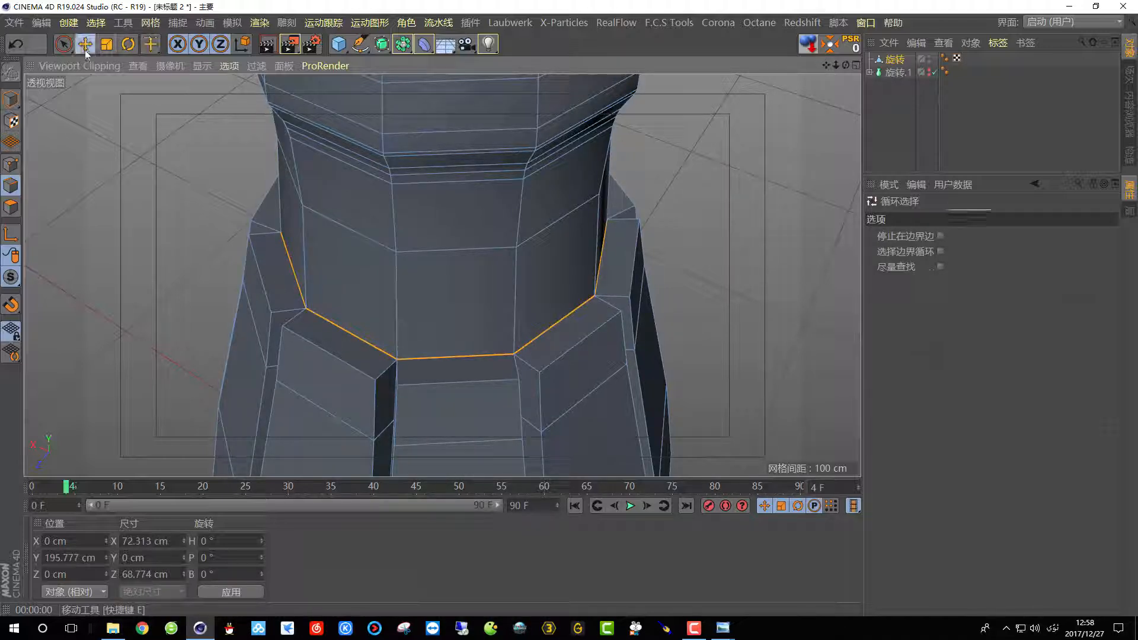
- Move the selected neck edge loop up along Y to a height of about 203.4 cm
left_click(85, 52)
middle_click_drag(410, 220, 439, 274, "alt")
left_click_drag(440, 274, 415, 185, "alt")
left_click_drag(426, 239, 443, 208)
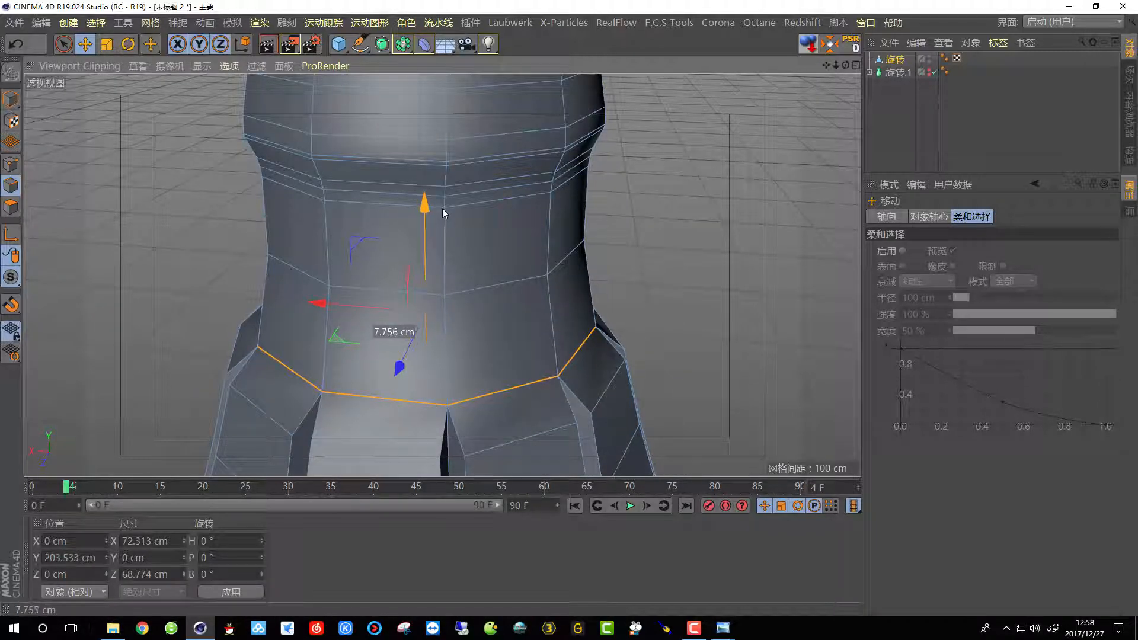
- Place the bottle mesh under a Subdivision Surface
left_click(902, 63)
left_click_drag(384, 47, 434, 61, "alt")
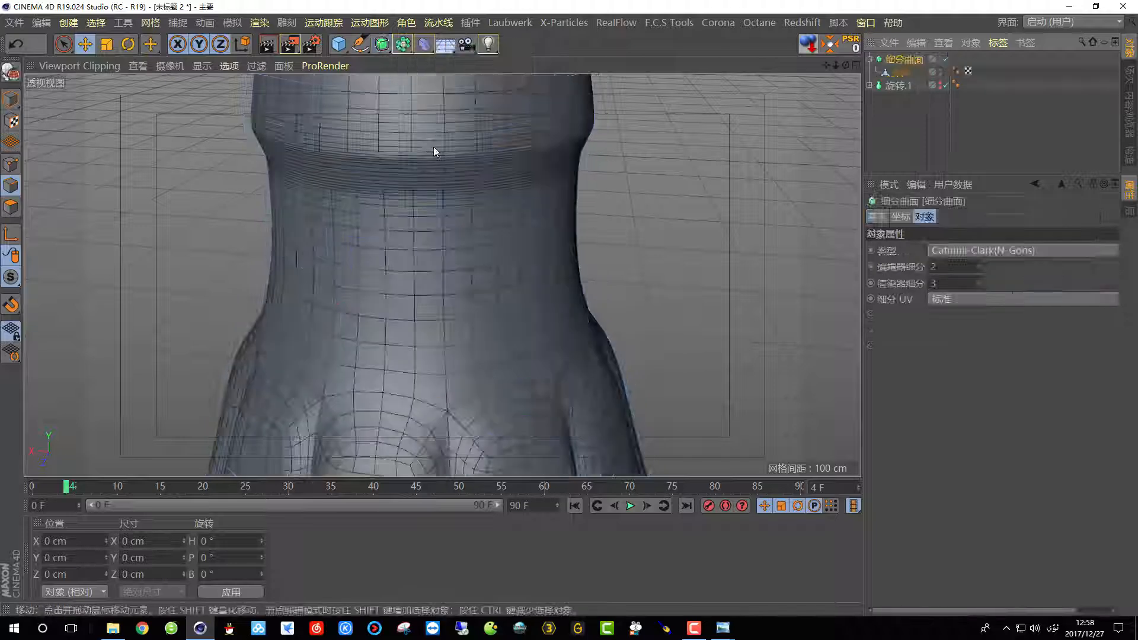
scroll(438, 153, "down", 8)
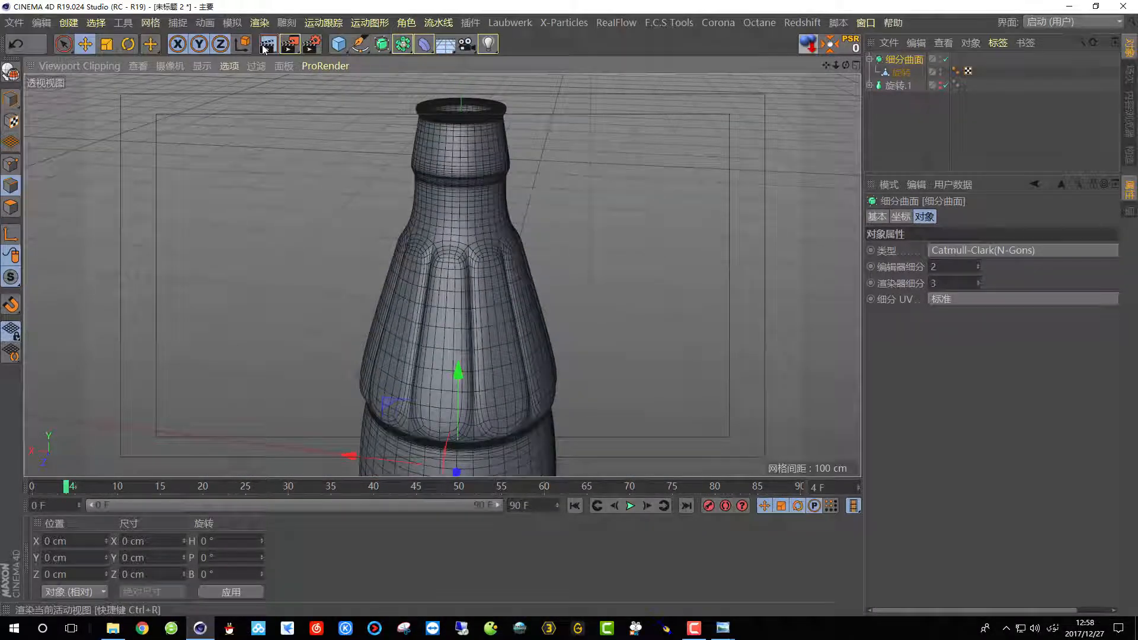
- Render the smoothed bottle in the viewport from several angles to examine the shoulder panels and the ring below them
left_click(267, 45)
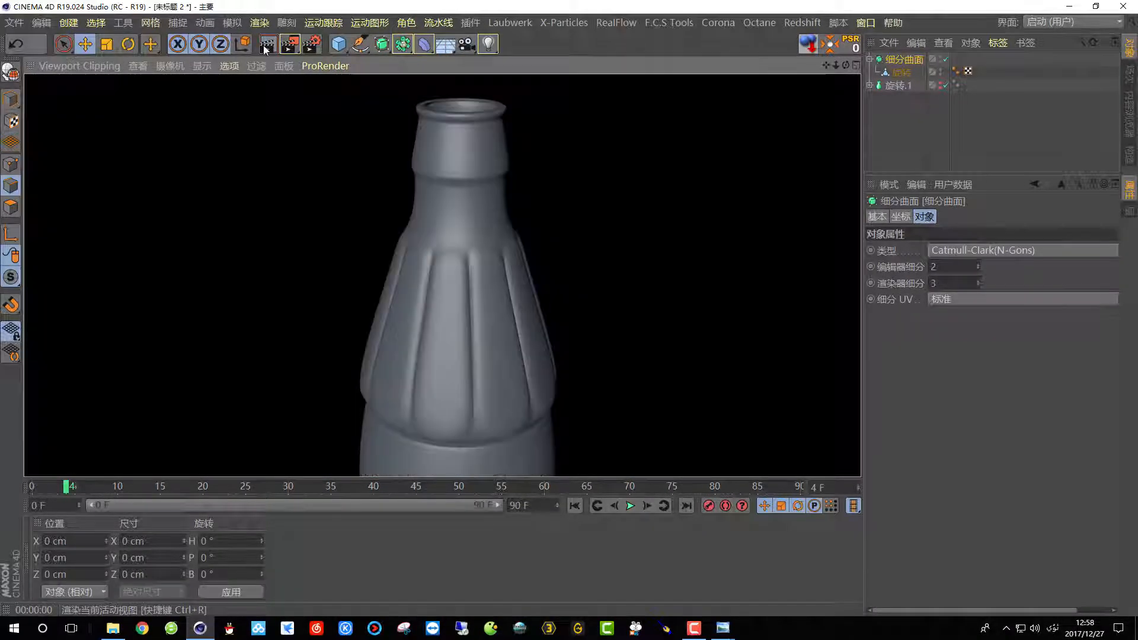
left_click(440, 187)
left_click_drag(474, 268, 468, 174, "alt")
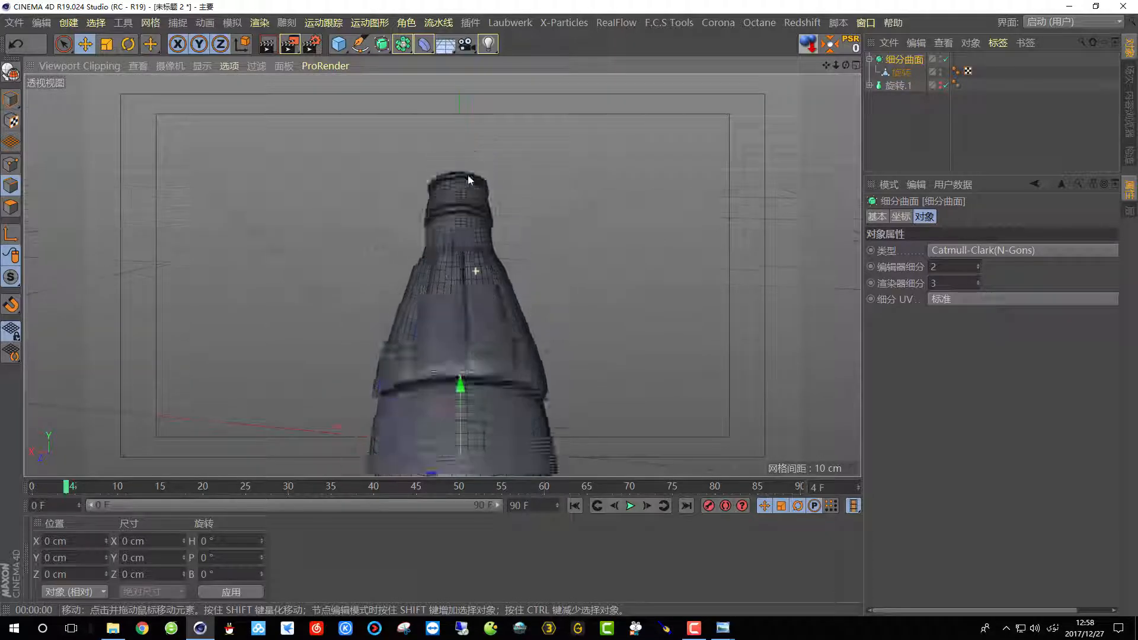
middle_click_drag(476, 359, 478, 269, "alt")
scroll(477, 269, "up", 3)
left_click(270, 46)
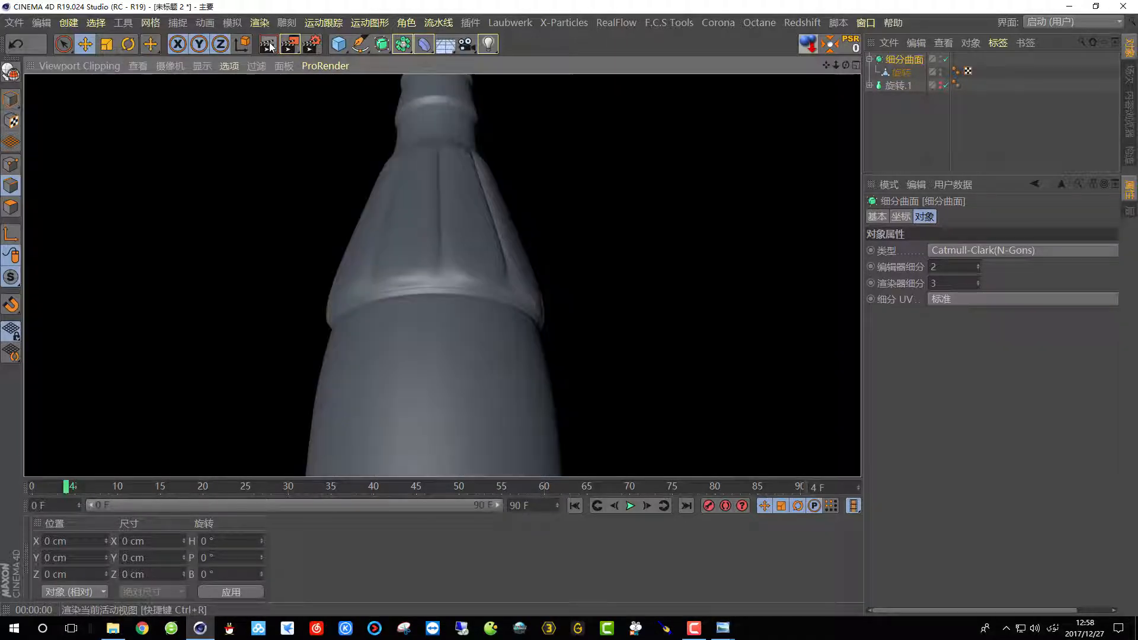
left_click_drag(389, 244, 629, 278, "alt")
mouse_move(347, 251)
middle_mouse_down("alt")
mouse_move(478, 285)
mouse_move(452, 237)
middle_mouse_up("alt")
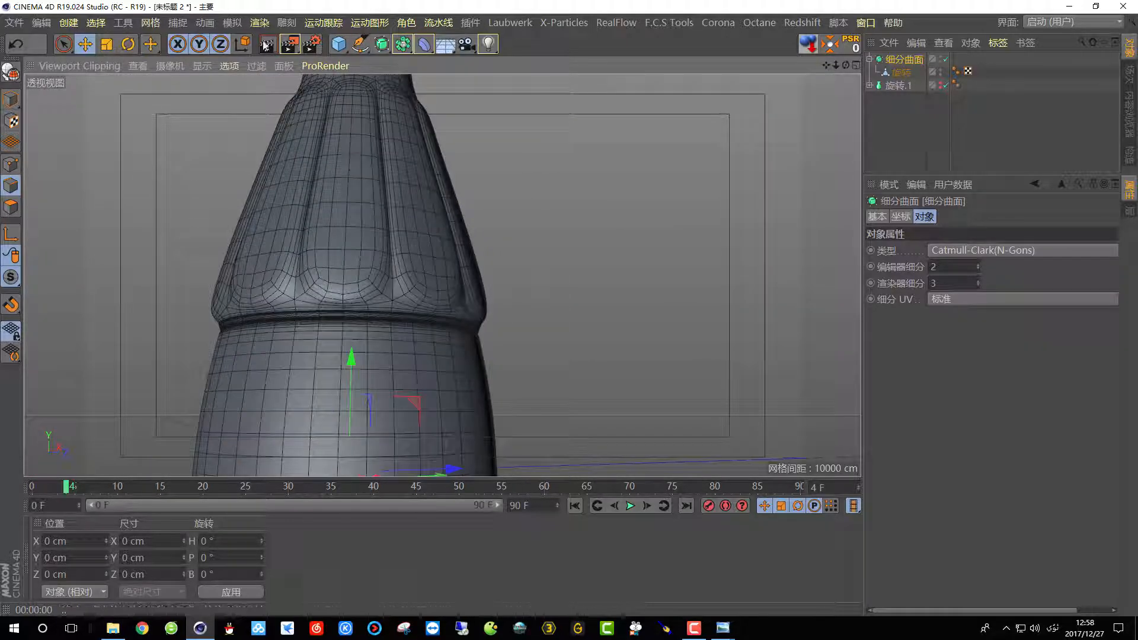
left_click(270, 46)
- Turn off the Subdivision Surface and select the low-poly bottle mesh beneath it for editing
left_click(946, 60)
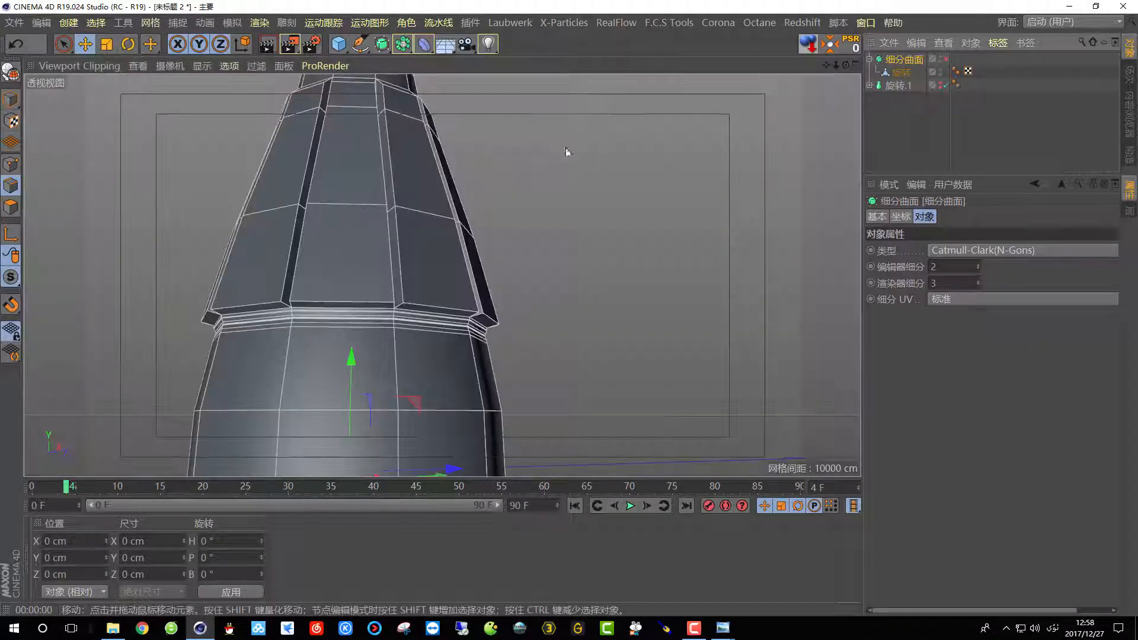
scroll(391, 337, "up", 5)
left_click_drag(387, 246, 408, 258, "alt")
middle_click_drag(409, 258, 432, 221, "alt")
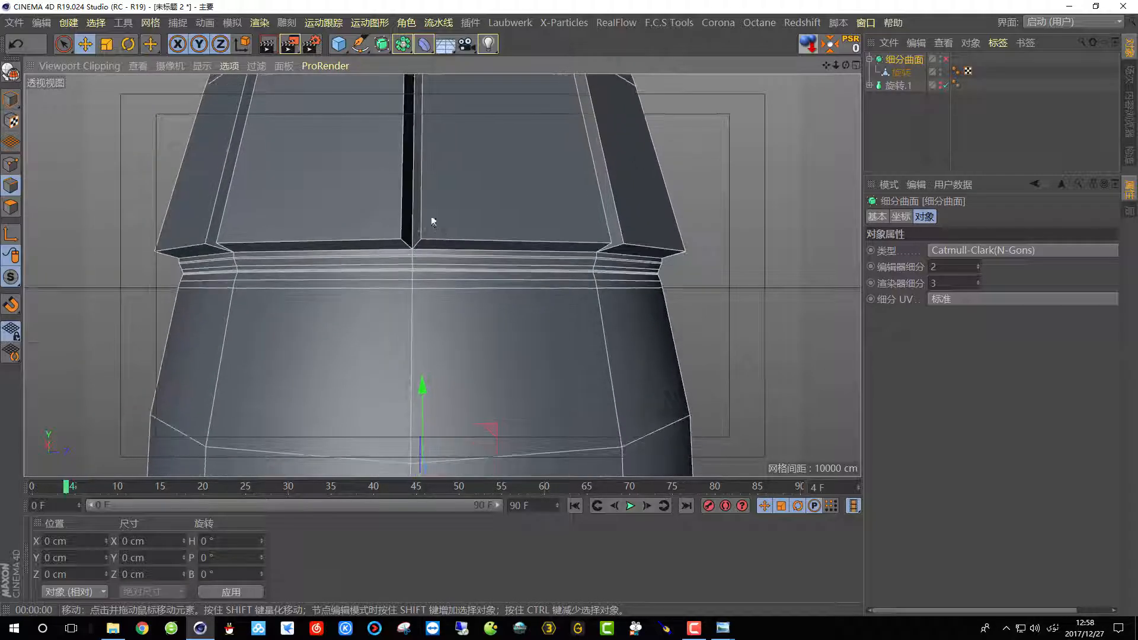
left_click_drag(432, 221, 391, 235, "alt")
left_click(895, 73)
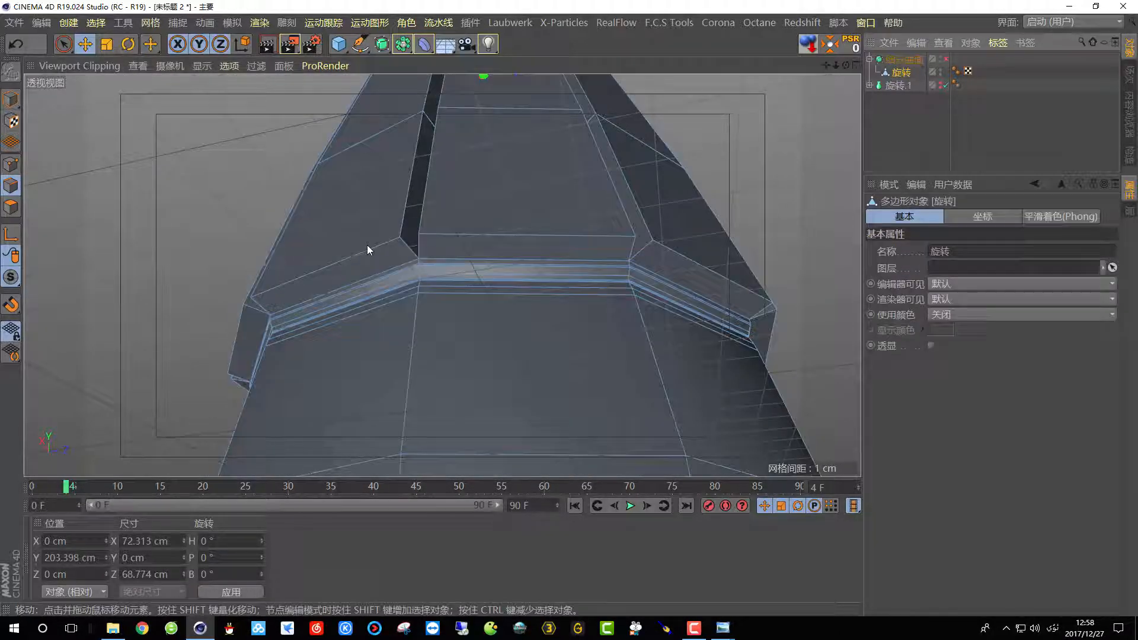
- Select the bottom front edge of every raised shoulder panel all the way around the bottle
left_click_drag(531, 221, 463, 235, "alt")
middle_click_drag(462, 234, 269, 272, "alt")
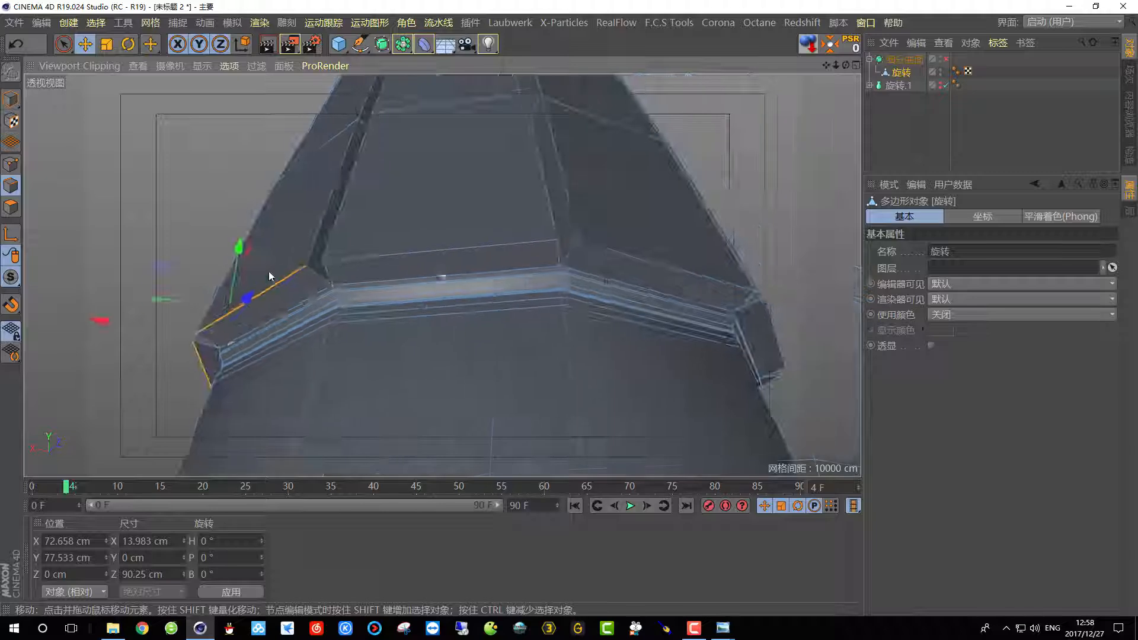
left_click_drag(499, 253, 468, 244, "alt")
middle_click_drag(469, 244, 595, 249, "alt")
left_click(350, 262, "shift")
left_click_drag(594, 249, 480, 256, "alt")
middle_click_drag(540, 260, 442, 275, "alt")
left_click(492, 281, "shift")
middle_click_drag(632, 272, 424, 274, "alt")
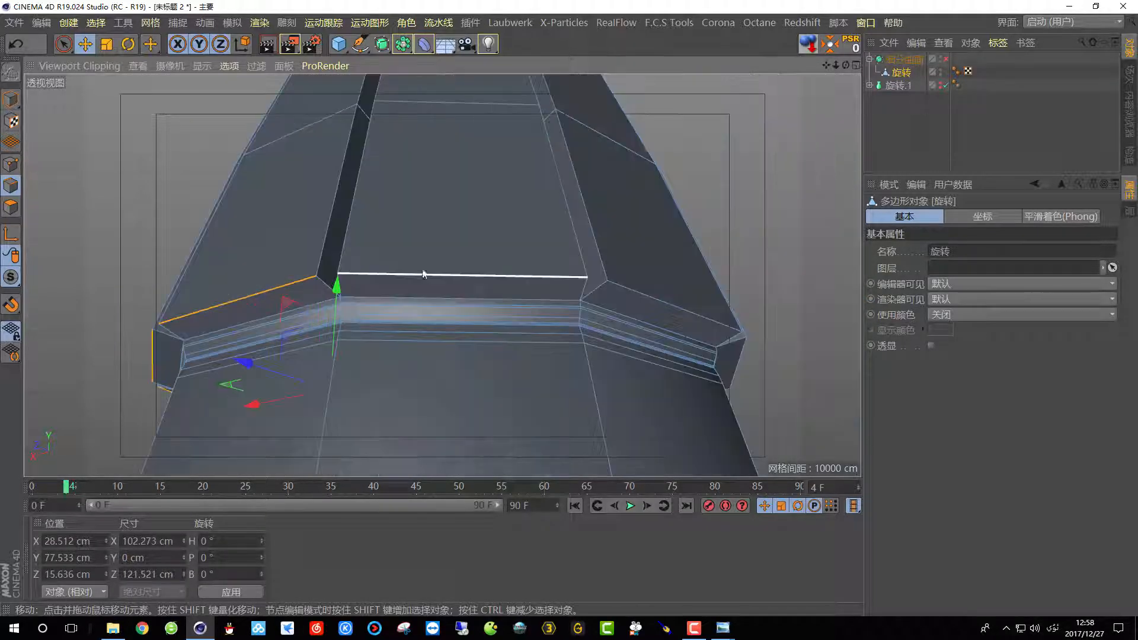
left_click_drag(542, 278, 481, 290, "alt")
middle_click_drag(699, 261, 438, 281, "alt")
left_click(439, 281, "shift")
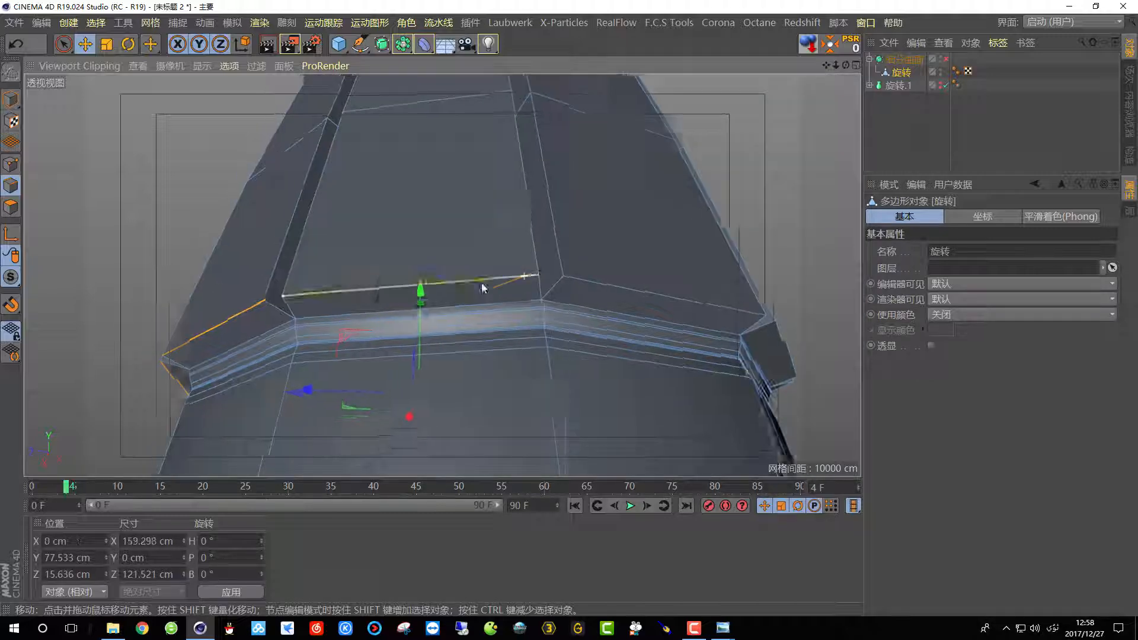
left_click_drag(536, 281, 474, 287, "alt")
middle_click_drag(628, 276, 323, 282, "alt")
middle_click_drag(178, 296, 473, 288, "alt")
left_click_drag(534, 285, 473, 257, "alt")
left_click(472, 249, "shift")
middle_click_drag(522, 258, 323, 302, "alt")
left_click(588, 230, "shift")
scroll(339, 290, "down", 5)
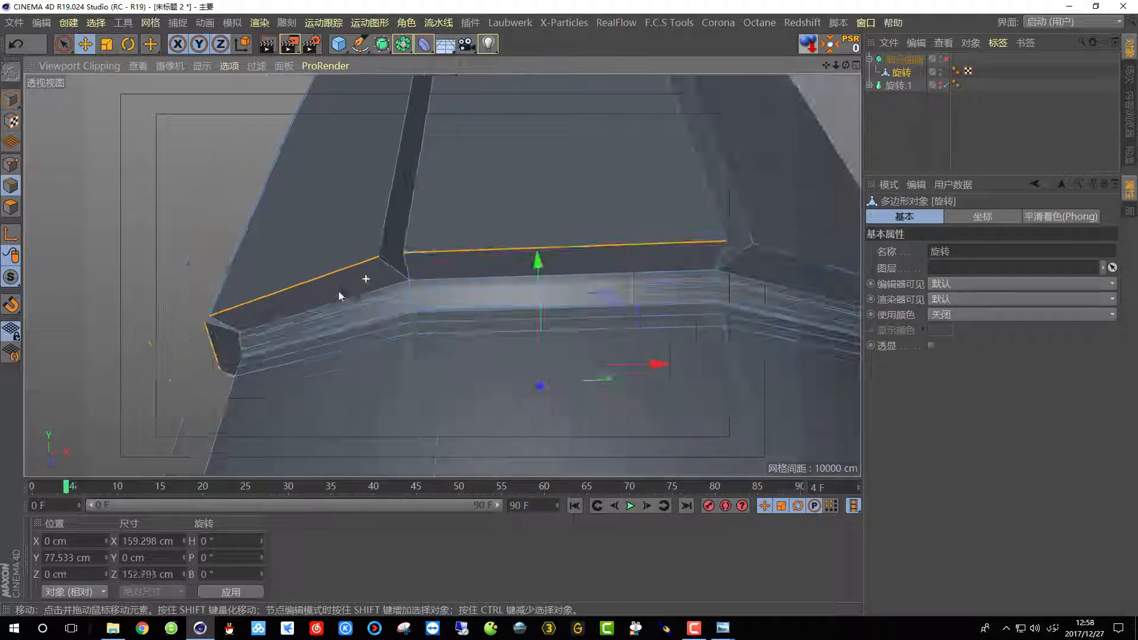
middle_click_drag(417, 308, 366, 318, "alt")
left_click_drag(504, 292, 432, 303, "alt")
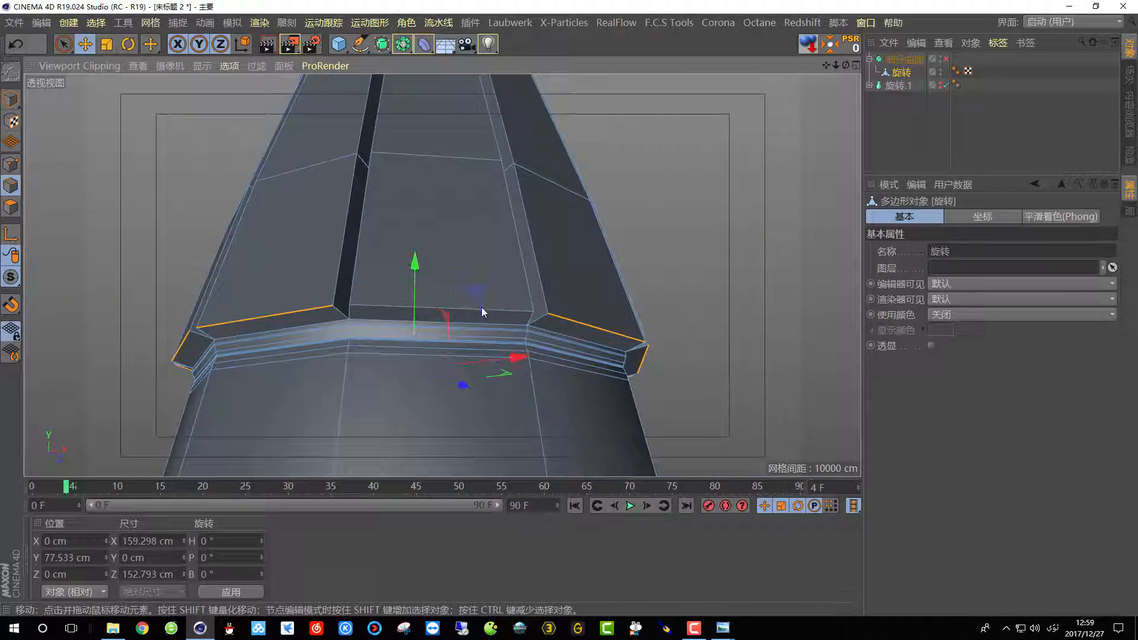
left_click(507, 310, "shift")
- Move the selected panel edges up along Y to about 89.3 cm and turn the Subdivision Surface back on
scroll(434, 264, "up", 3)
left_click_drag(290, 207, 290, 197)
left_click(946, 60)
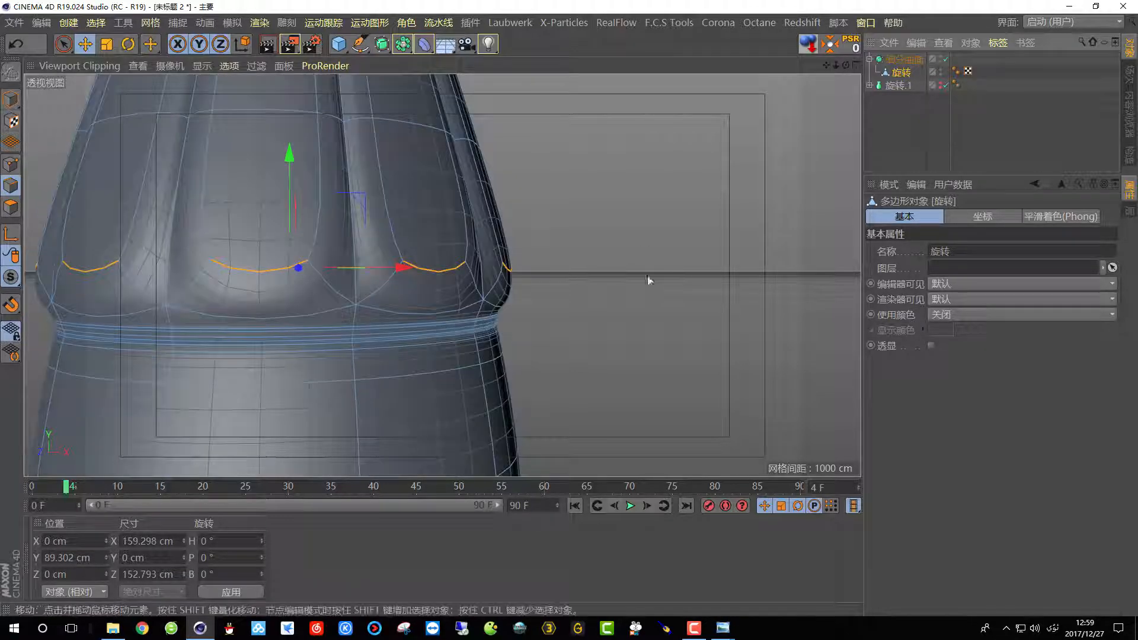
- Render the smoothed bottle in the viewport, then examine its shoulder panels, body and base
left_click(267, 45)
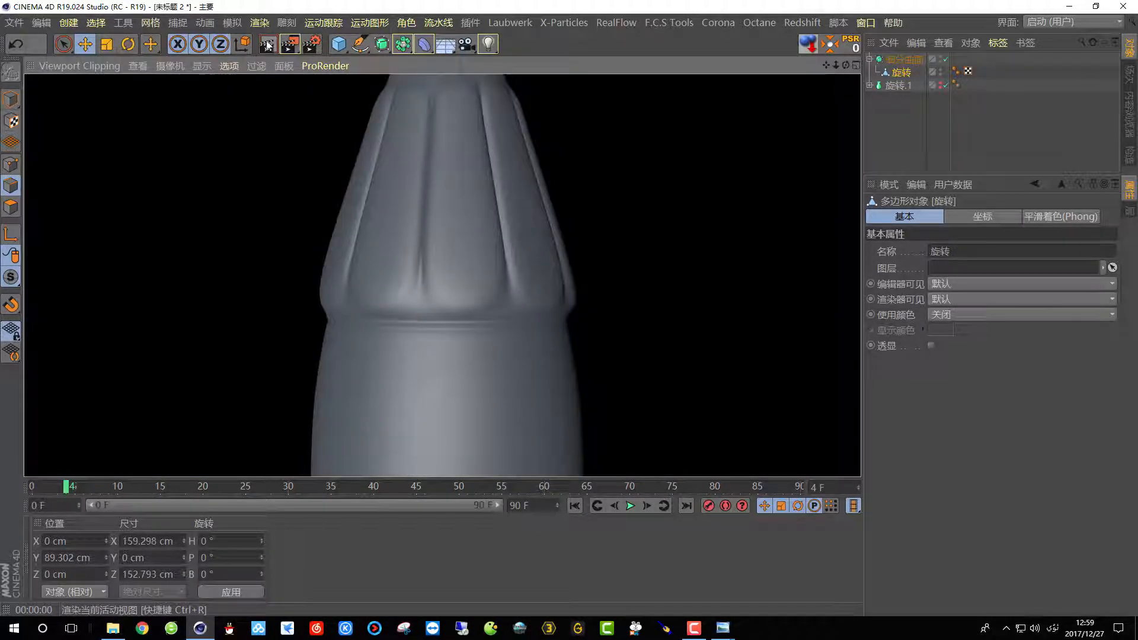
scroll(415, 219, "down", 4)
scroll(439, 291, "up", 4)
scroll(439, 291, "down", 3)
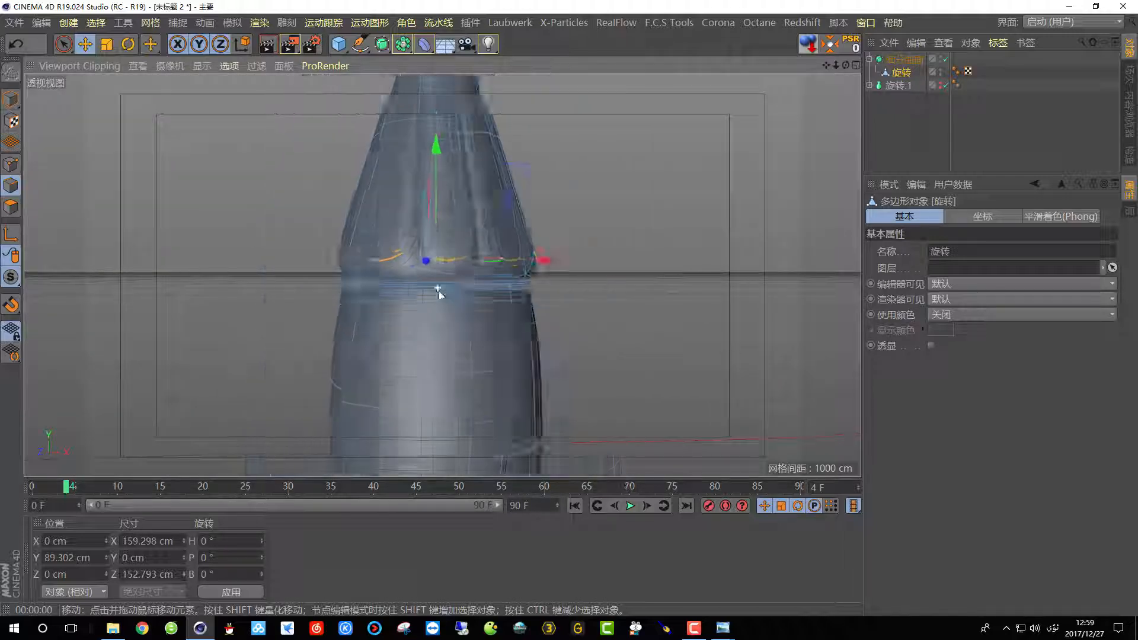
scroll(439, 291, "down", 2)
scroll(470, 457, "up", 4)
scroll(454, 408, "up", 4)
scroll(454, 408, "down", 7)
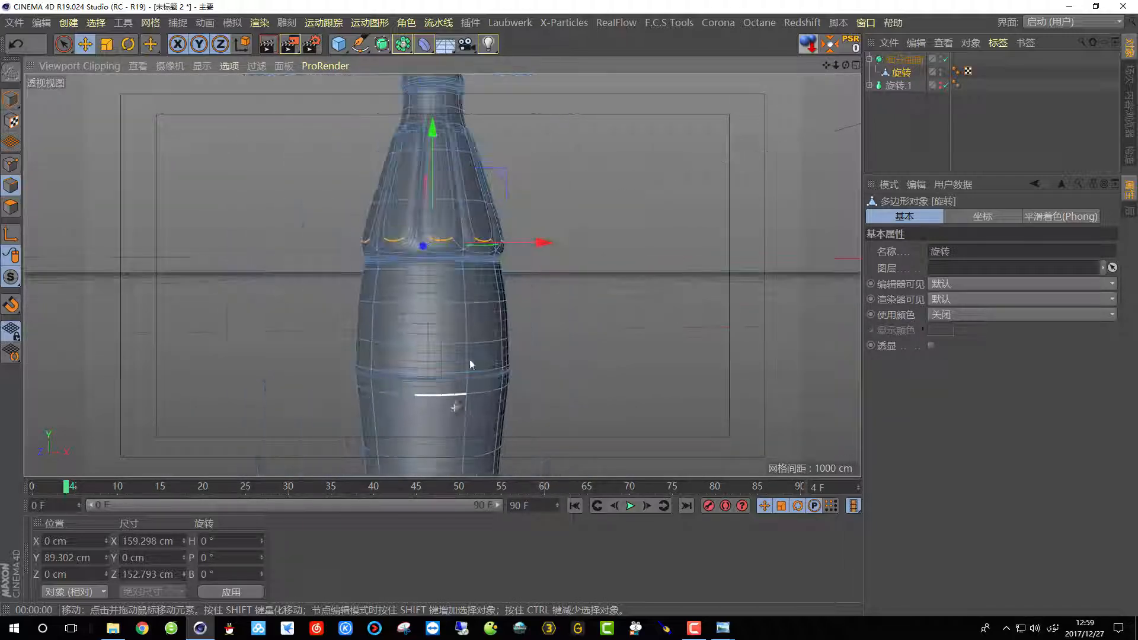
scroll(442, 267, "down", 5)
scroll(424, 344, "up", 6)
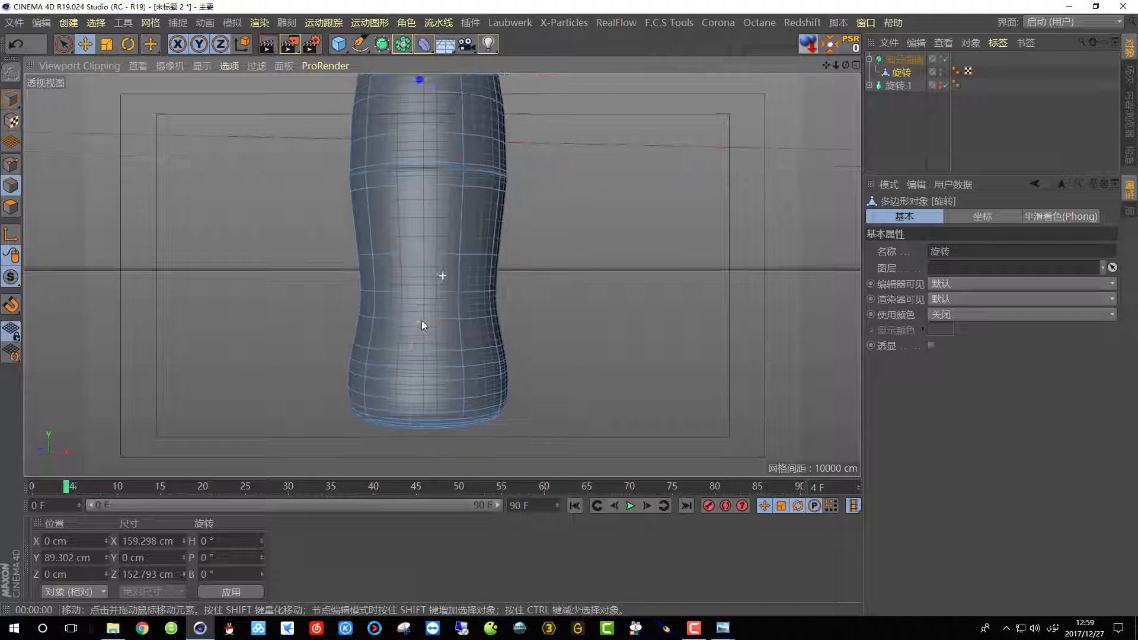
left_click_drag(417, 280, 447, 302, "alt")
- Switch to Windows Photo Viewer and study the Coca-Cola bottle reference photo, then return to Cinema 4D
left_click(726, 629)
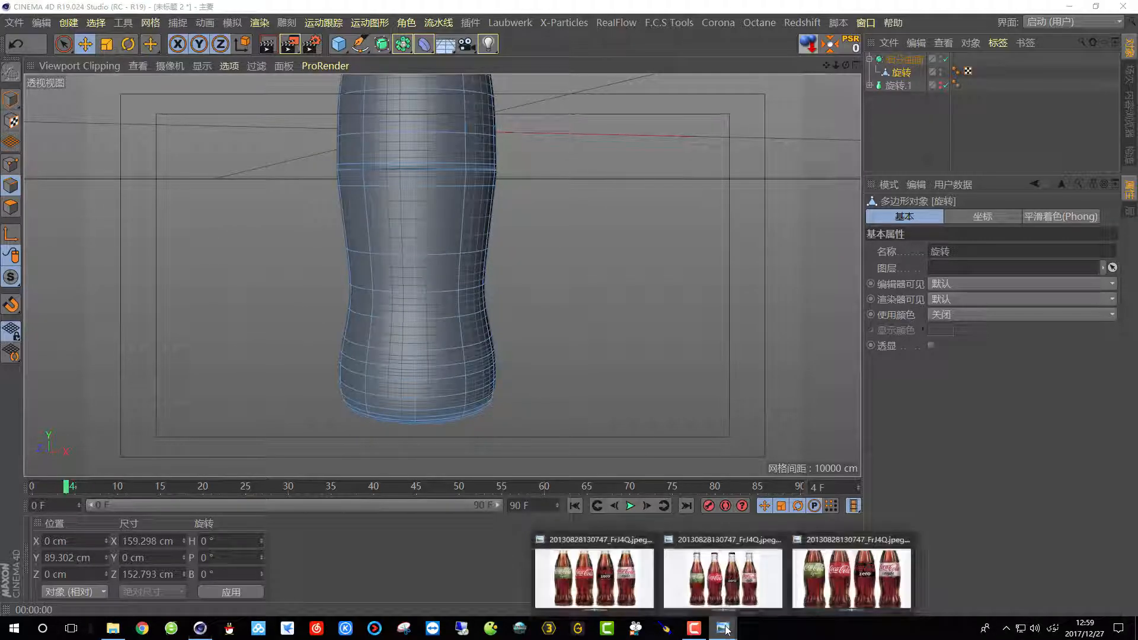
left_click(729, 586)
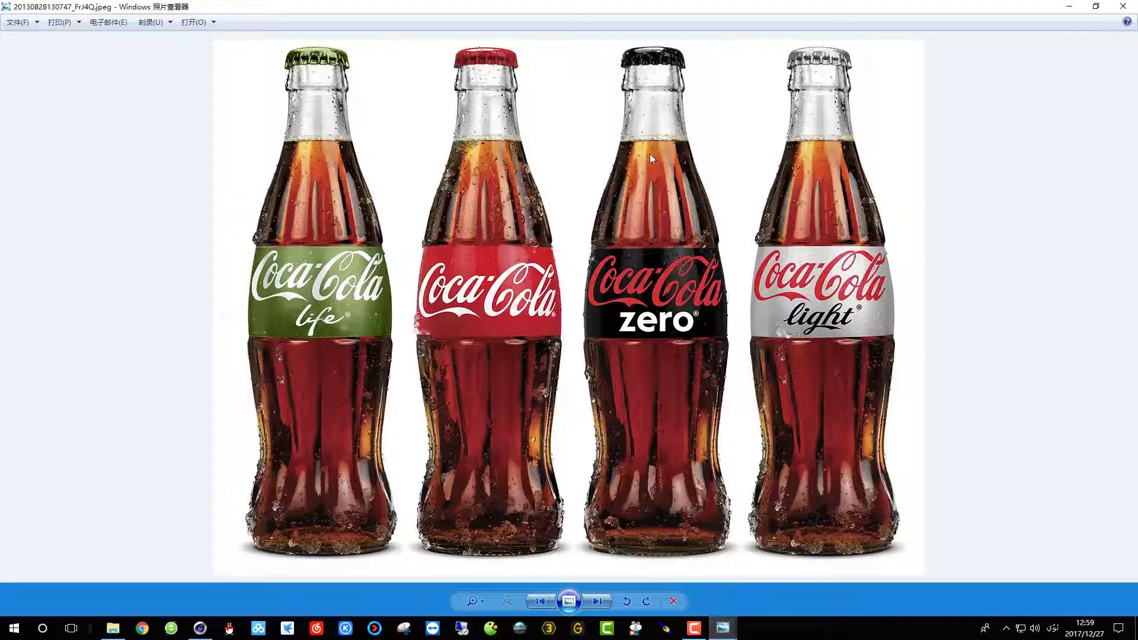
left_click(1076, 7)
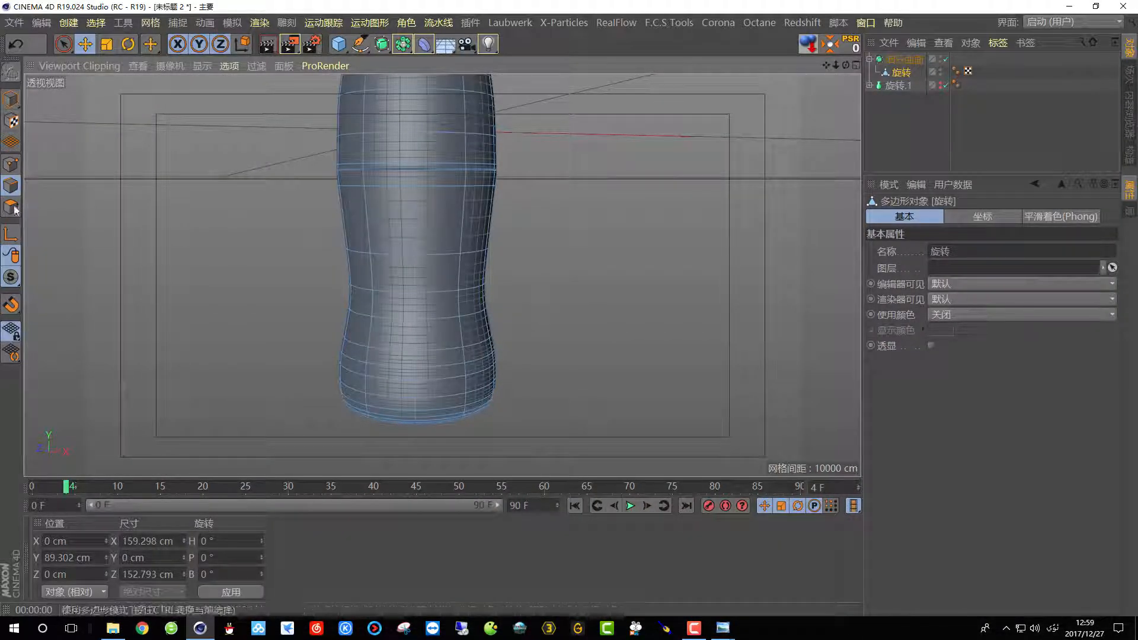
- Switch to polygon editing with the Live Selection tool, facing the lower body of the bottle
left_click(63, 45)
left_click_drag(359, 246, 351, 202)
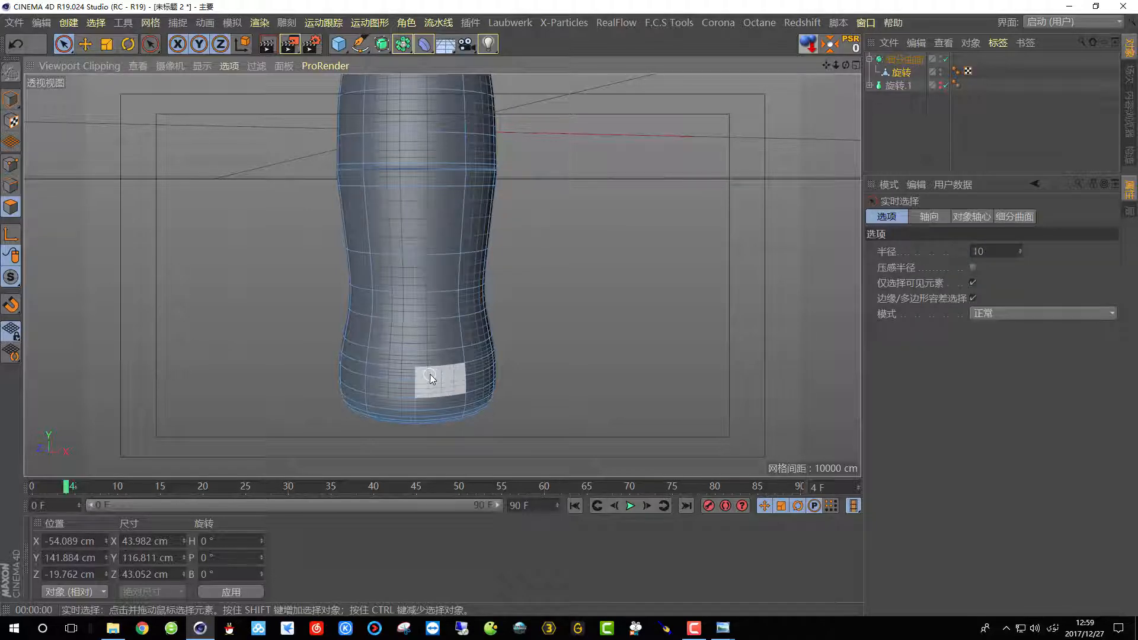
left_click_drag(432, 348, 421, 290, "alt")
scroll(426, 315, "up", 1)
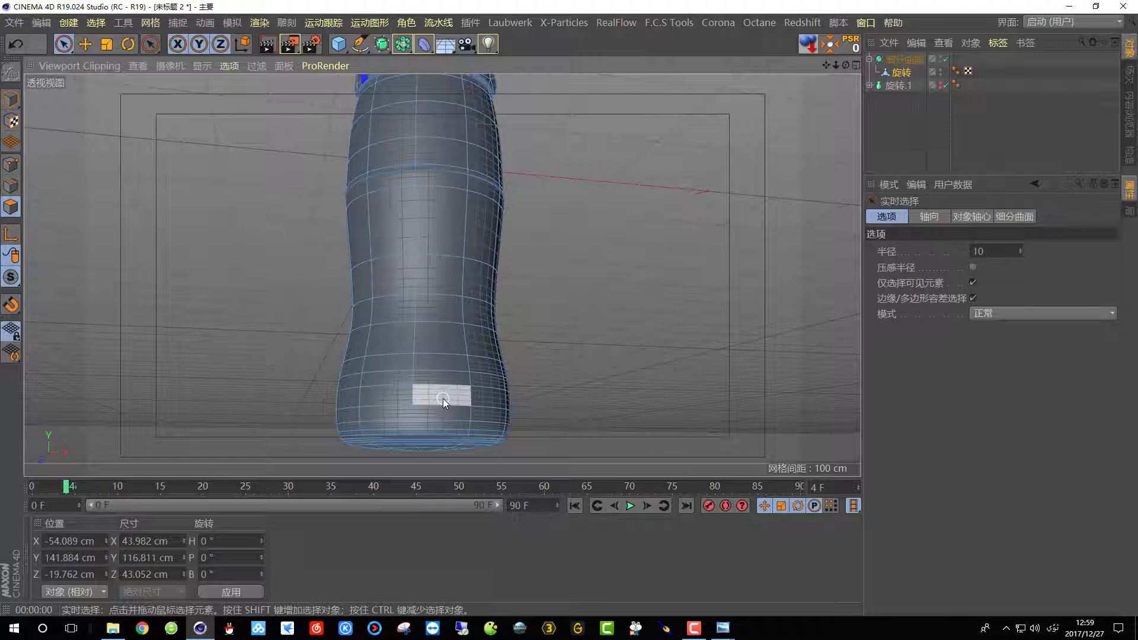
- Reopen the reference photo in a smaller window beside the model and compare the lower body's flutes
mouse_move(723, 629)
left_click(738, 589)
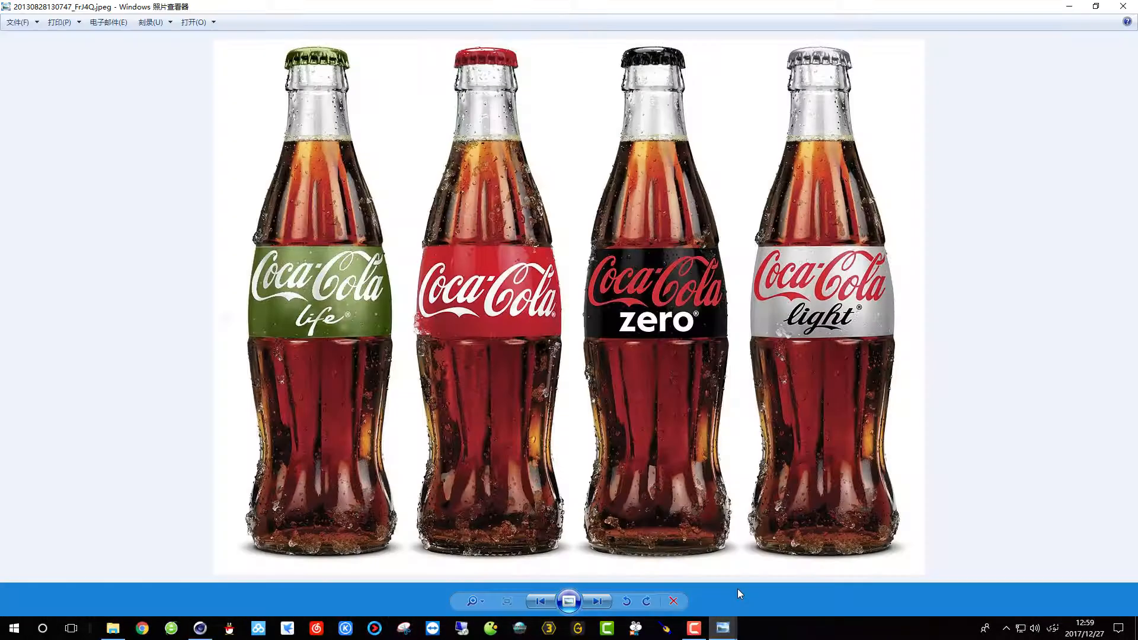
left_click(729, 633)
double_click(1055, 7)
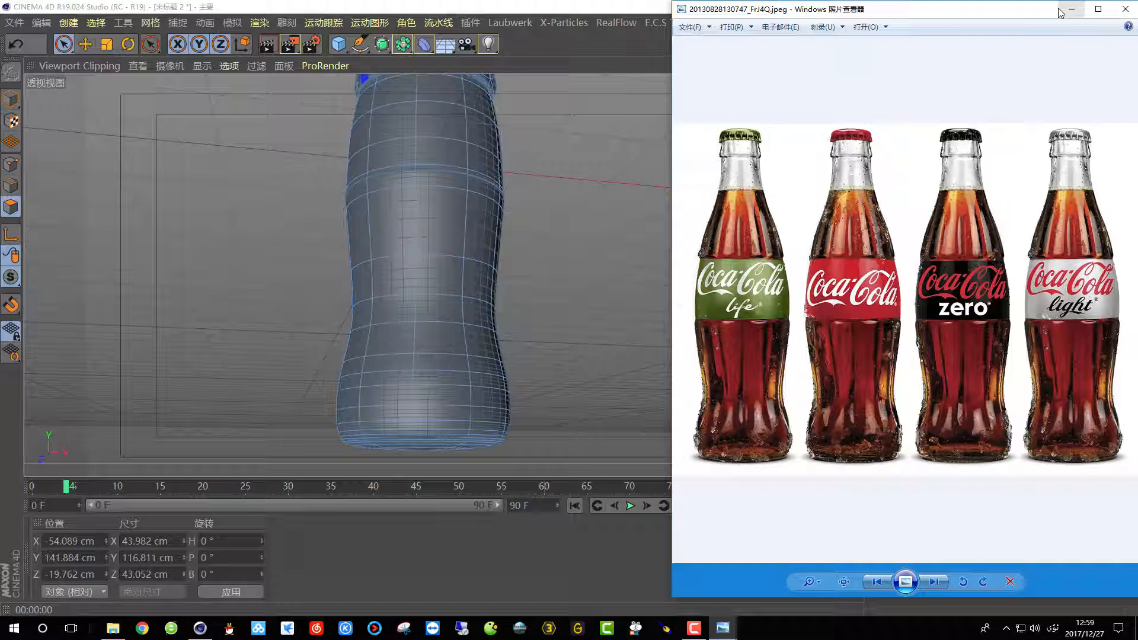
- Paint-select a vertical column of polygons on the lower body, from near the base up to the middle ring
mouse_move(446, 391)
left_mouse_down()
mouse_move(446, 223)
mouse_move(460, 287)
mouse_move(464, 276)
left_mouse_up()
scroll(443, 279, "up", 3)
scroll(426, 230, "up", 3)
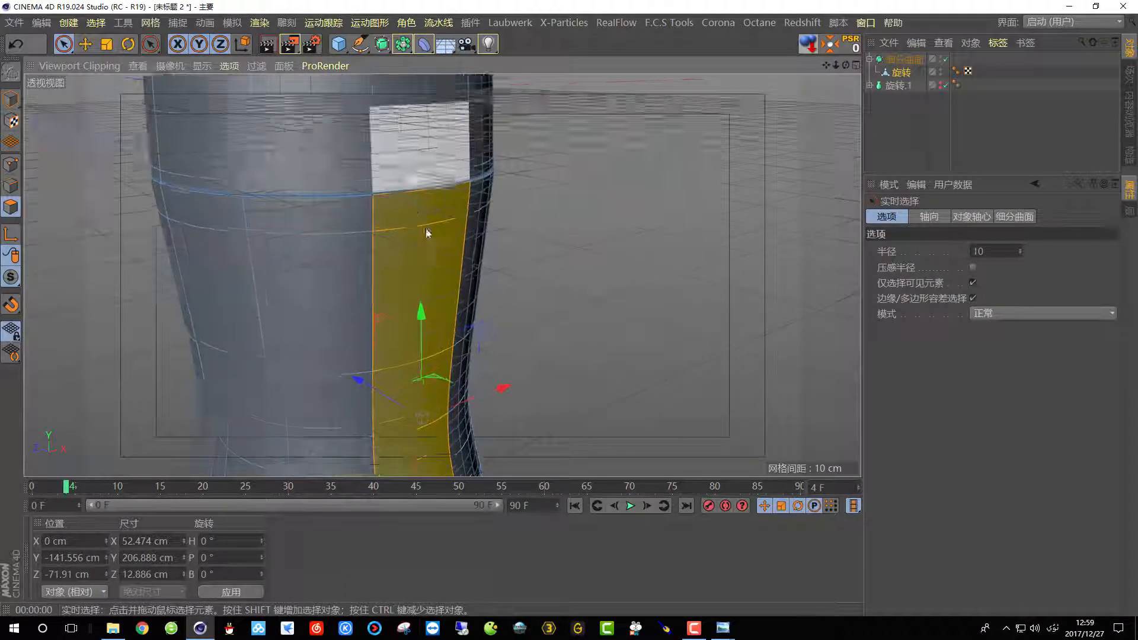
scroll(428, 230, "up", 3)
left_click_drag(428, 216, 442, 237, "alt")
scroll(432, 287, "down", 5)
left_click_drag(369, 192, 306, 198, "alt")
middle_click_drag(439, 254, 326, 181, "alt")
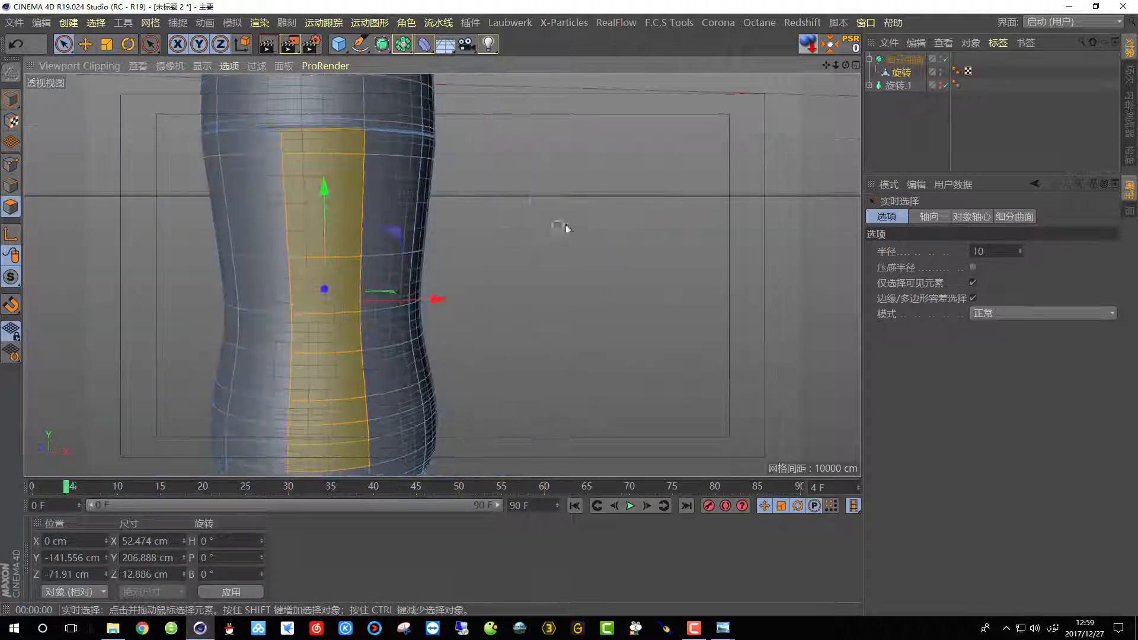
- Extrude the selected polygon column outward with an offset of 7 cm and inspect it from the side
right_click(531, 195)
left_click(591, 327)
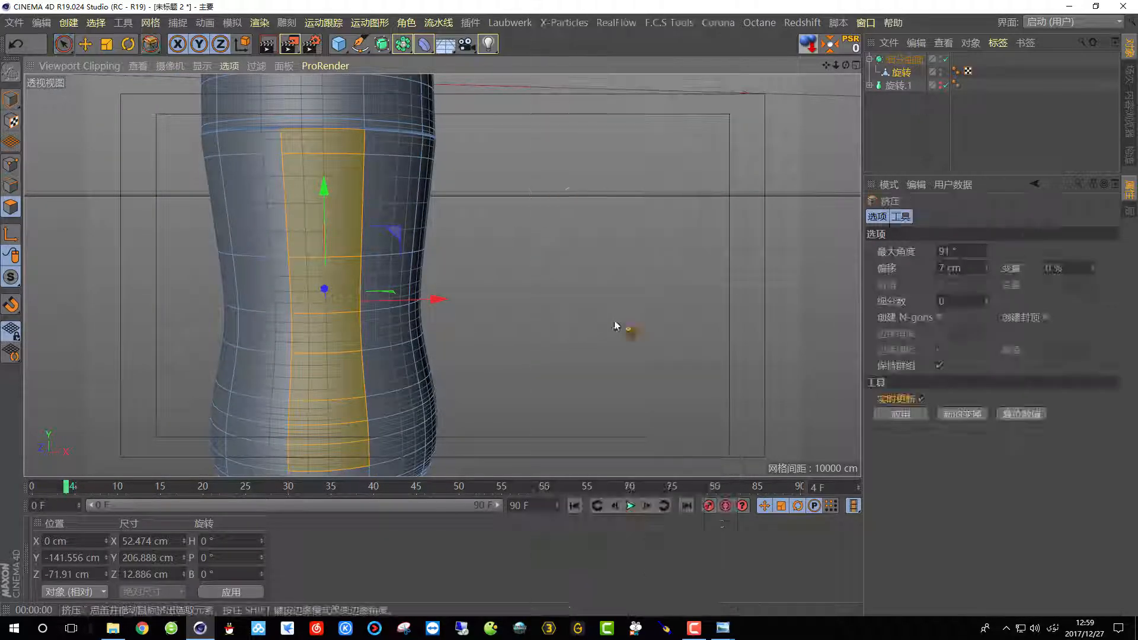
left_click(906, 415)
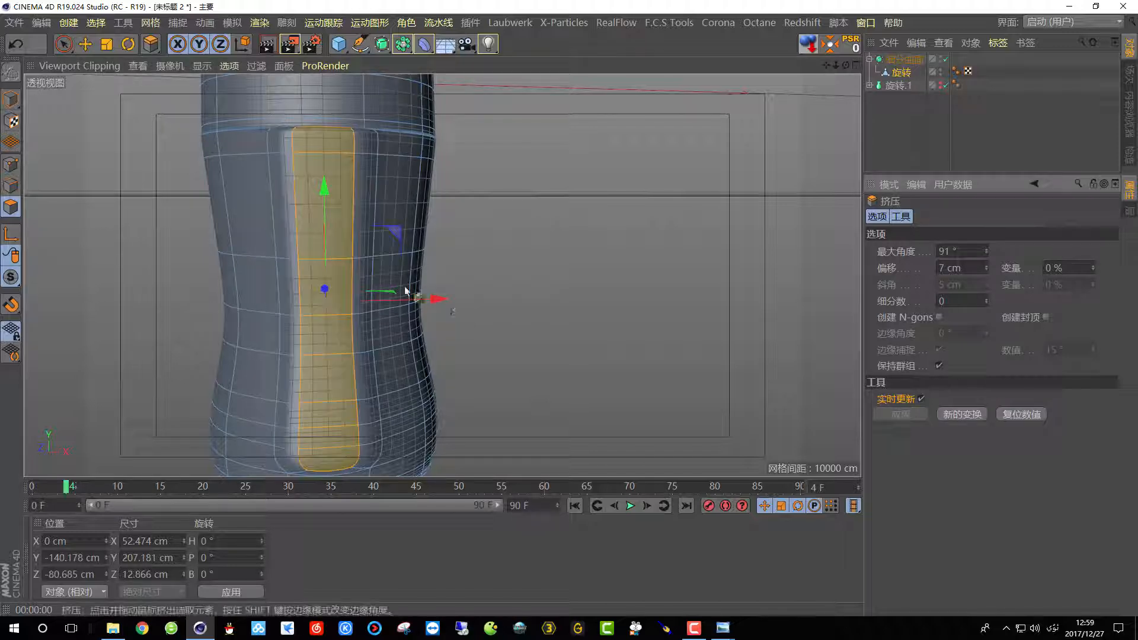
left_click_drag(406, 290, 474, 292, "alt")
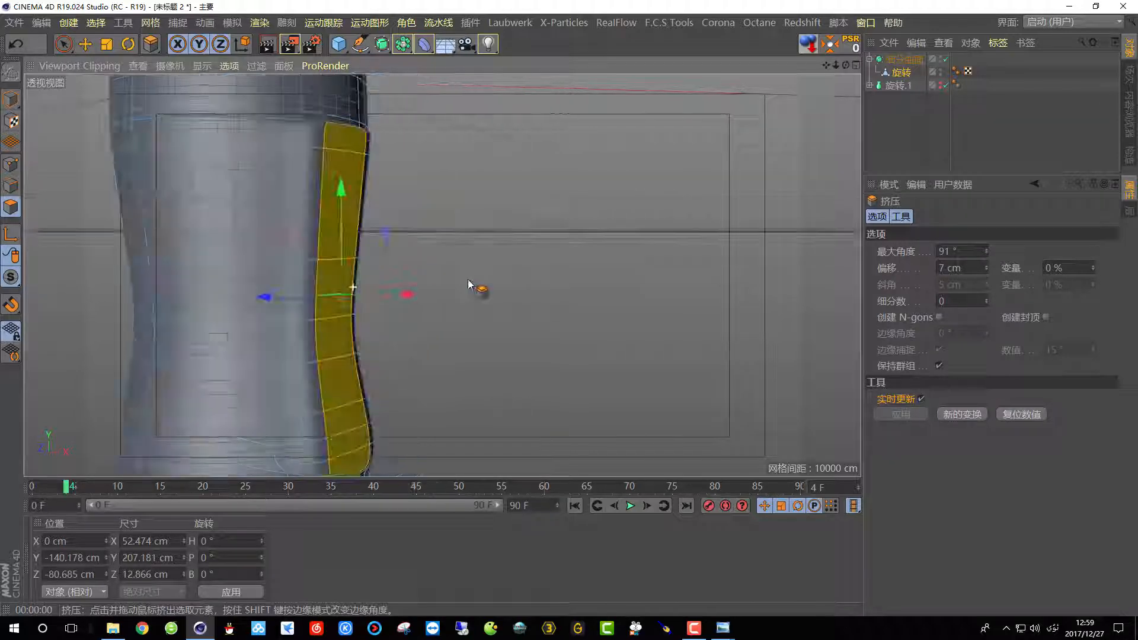
- Turn off the Subdivision Surface and select the polygon column beside the extruded strip, up to the ring
left_click(947, 59)
scroll(355, 247, "down", 5)
mouse_move(411, 284)
left_mouse_down("alt")
mouse_move(475, 244)
mouse_move(346, 292)
mouse_move(422, 294)
left_mouse_up("alt")
key("space")
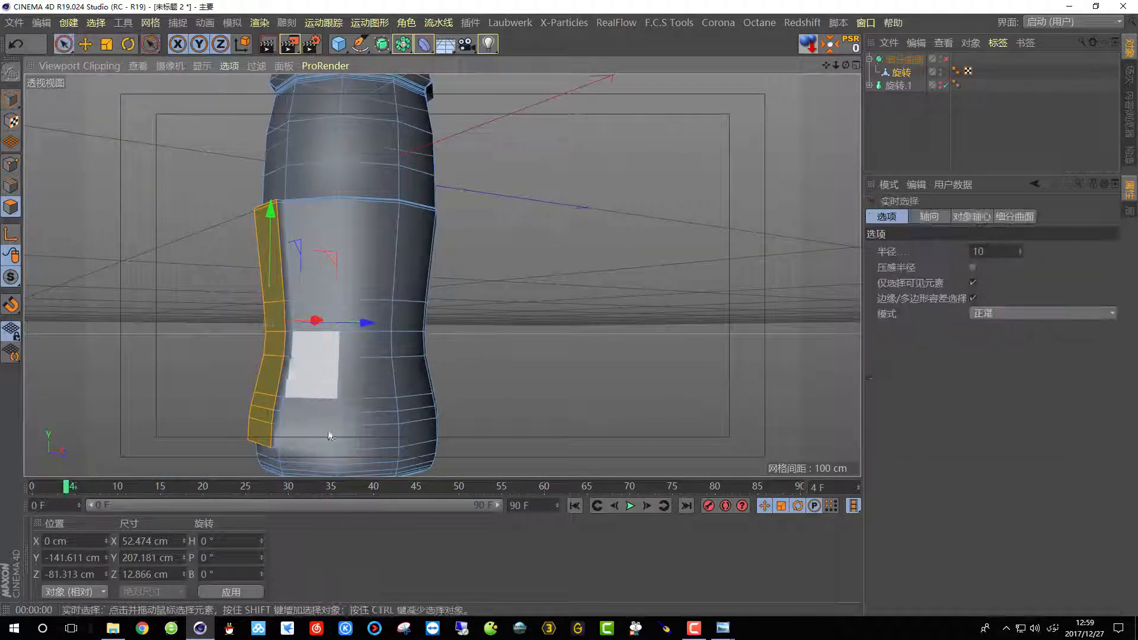
left_click_drag(301, 439, 317, 333)
left_click_drag(315, 265, 314, 260)
scroll(277, 215, "up", 3)
left_click_drag(349, 172, 400, 225, "alt")
scroll(336, 187, "up", 5)
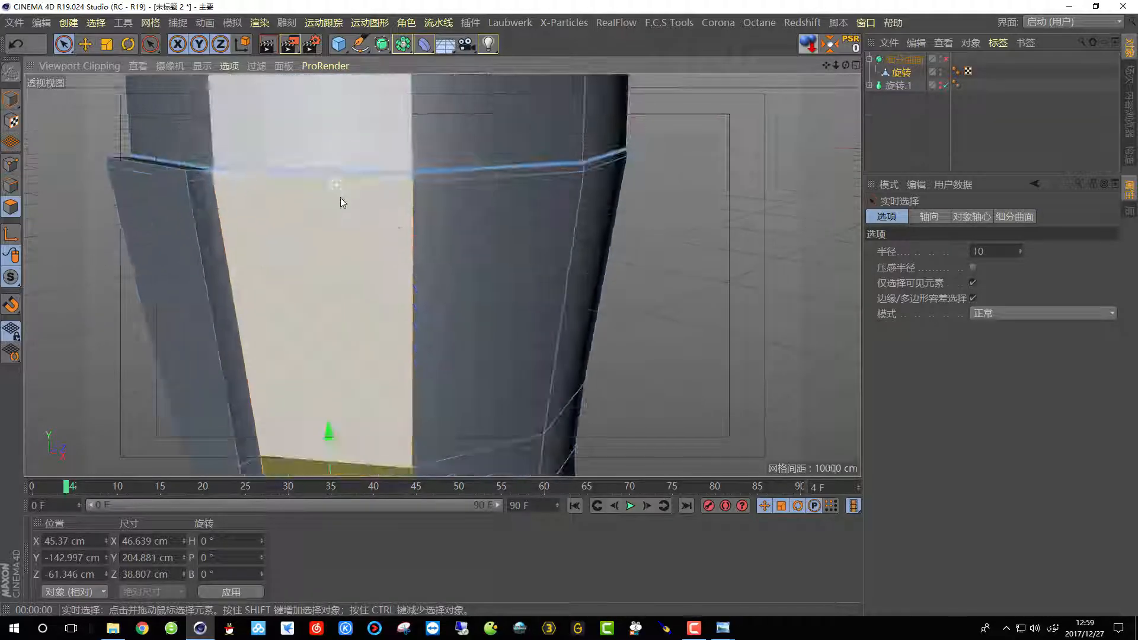
scroll(340, 198, "up", 2)
middle_click_drag(412, 259, 546, 307, "alt")
left_click_drag(544, 309, 289, 210, "alt")
- Undo the recent column selections, the Subdivision Surface toggle and the lower-body extrusion
key("ctrl+z")
key("ctrl+z")
key("ctrl+z")
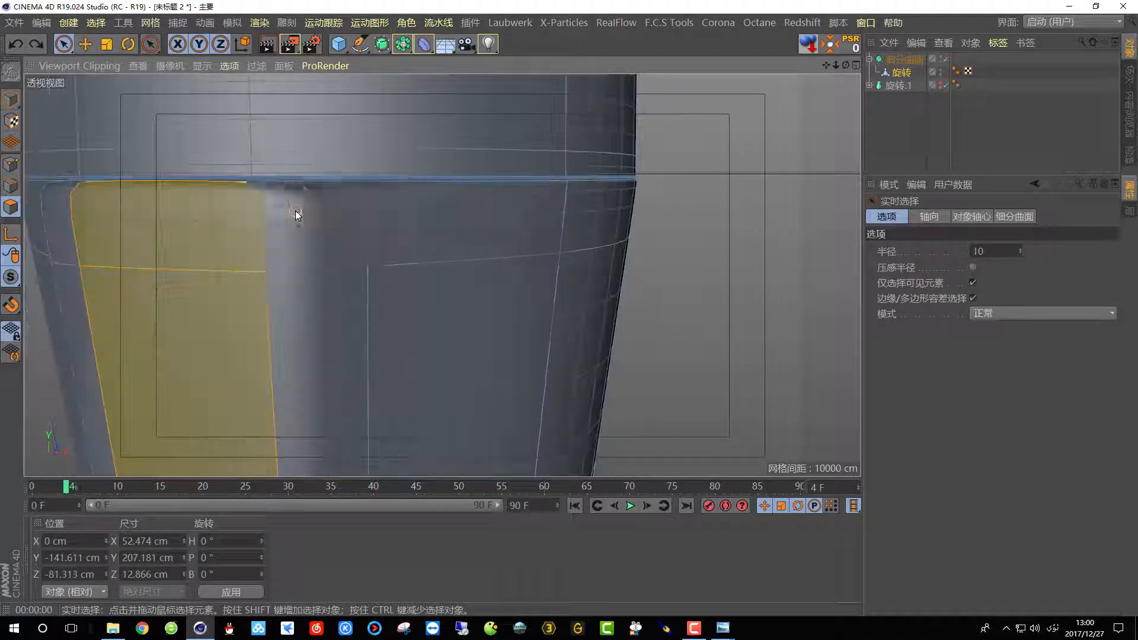
key("ctrl+z")
key("ctrl+z")
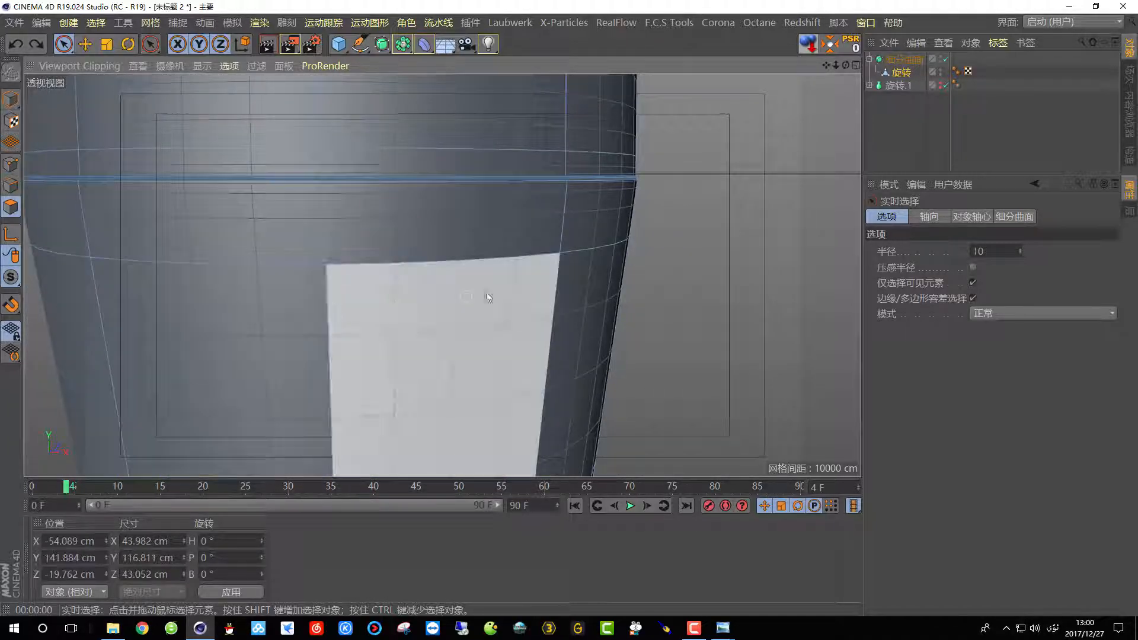
- Compare the lower half of the bottle with the Coca-Cola reference photo again
scroll(486, 296, "down", 4)
scroll(494, 217, "down", 2)
middle_click_drag(513, 356, 505, 256, "alt")
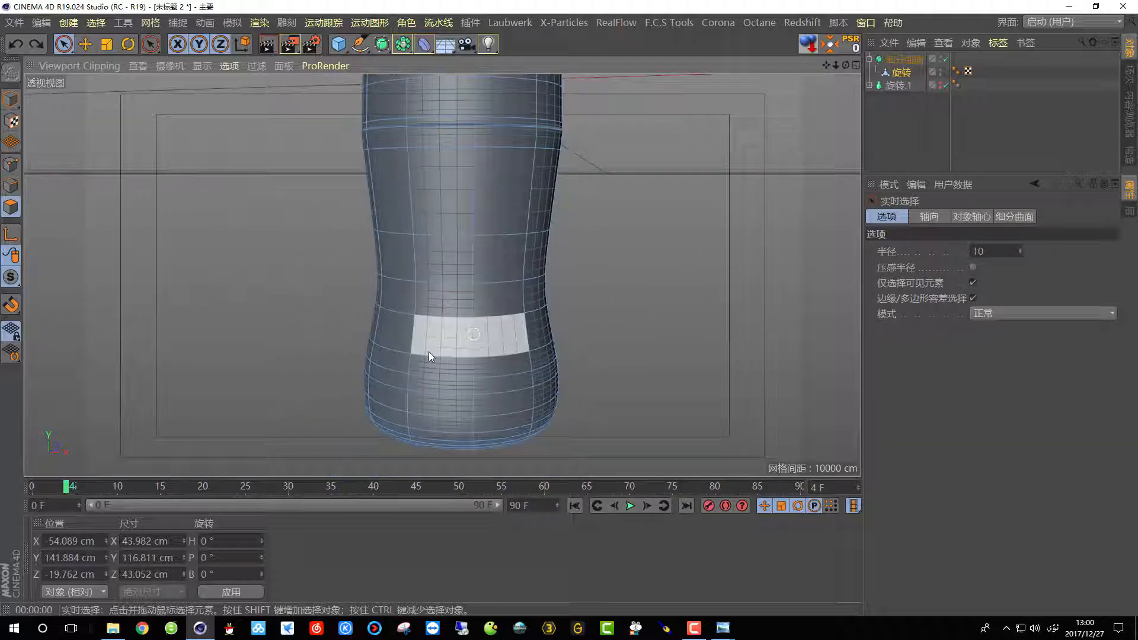
left_click_drag(428, 351, 457, 358, "alt")
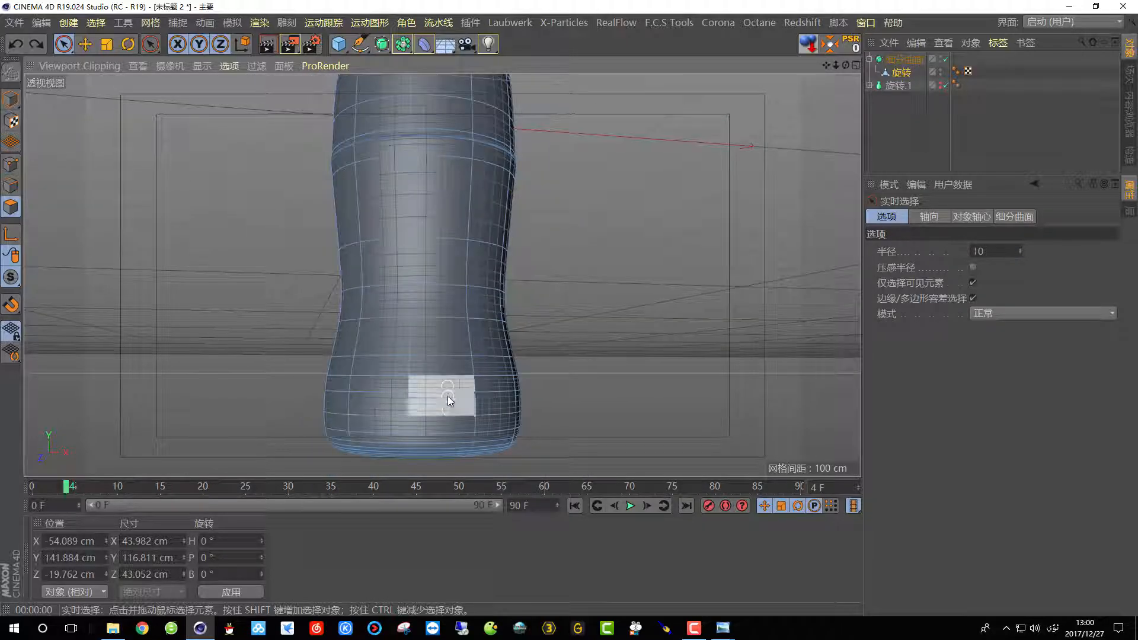
left_click(723, 629)
left_click(722, 580)
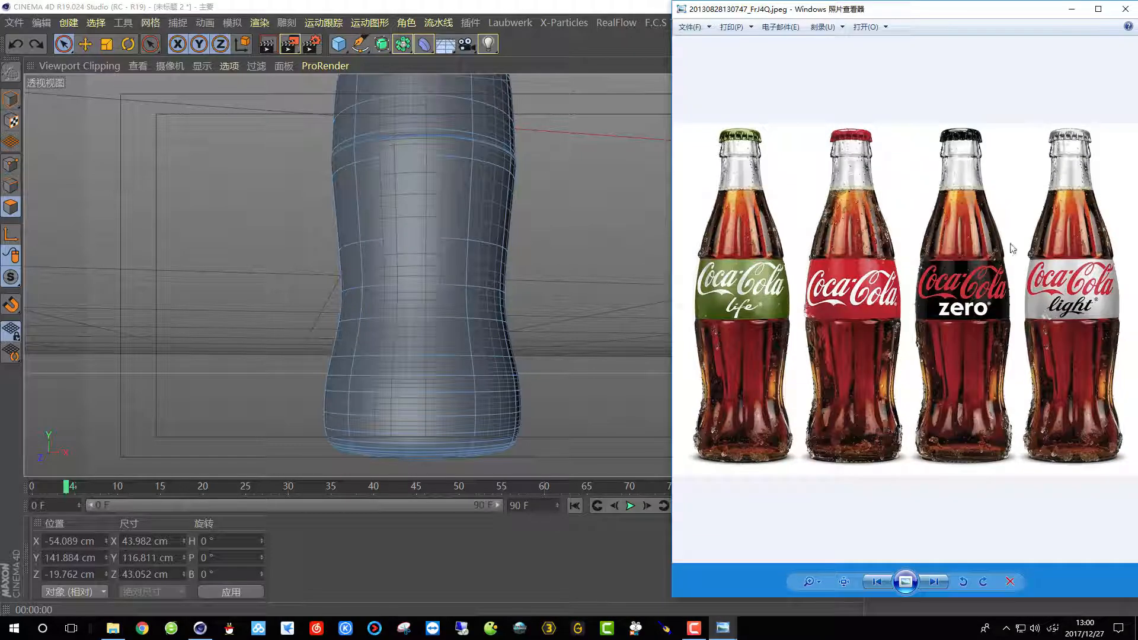
left_click(1070, 10)
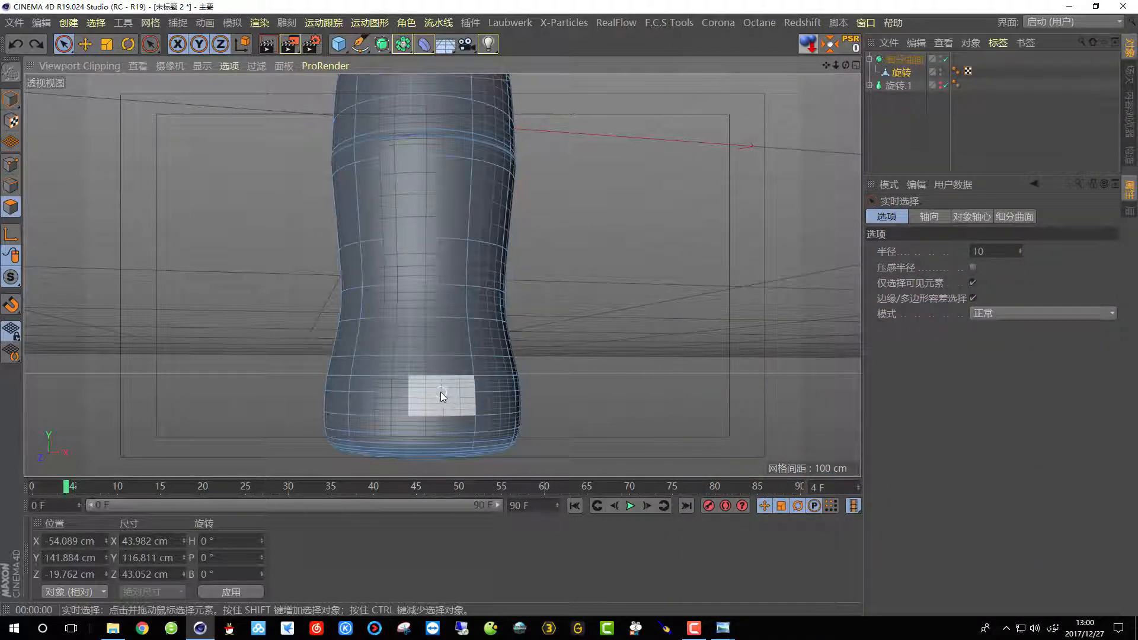
- Select one vertical column of polygons on the lower body, from just above the base to the middle ring
mouse_move(439, 391)
left_mouse_down()
mouse_move(445, 160)
mouse_move(459, 173)
mouse_move(313, 204)
mouse_move(408, 255)
left_mouse_up()
scroll(193, 170, "up", 4)
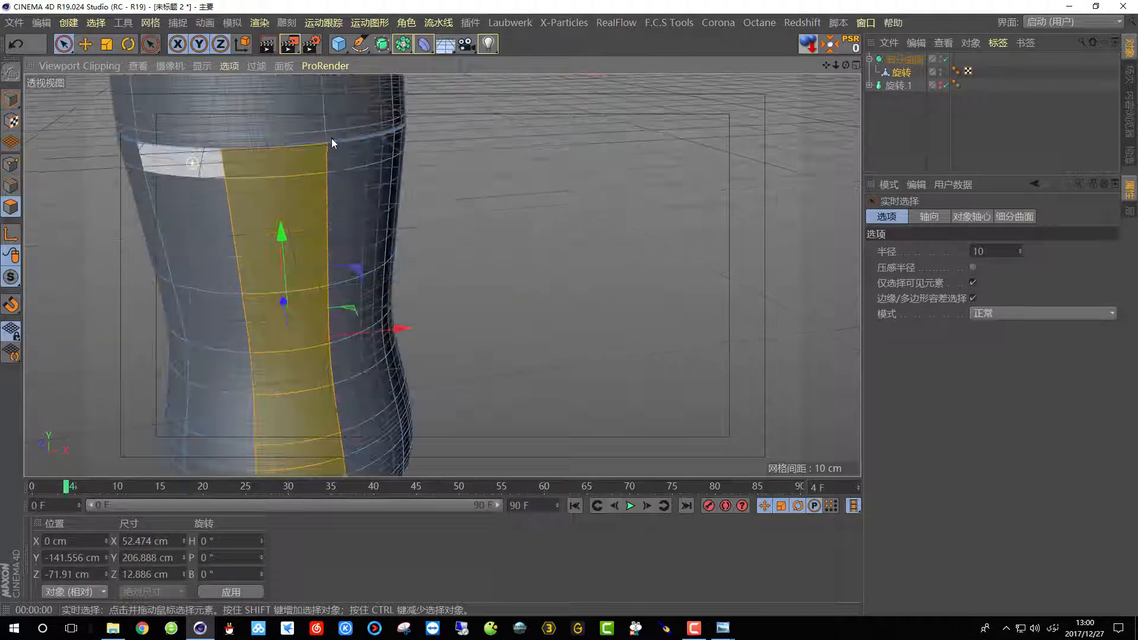
scroll(333, 139, "up", 8)
left_click_drag(319, 215, 257, 168, "alt")
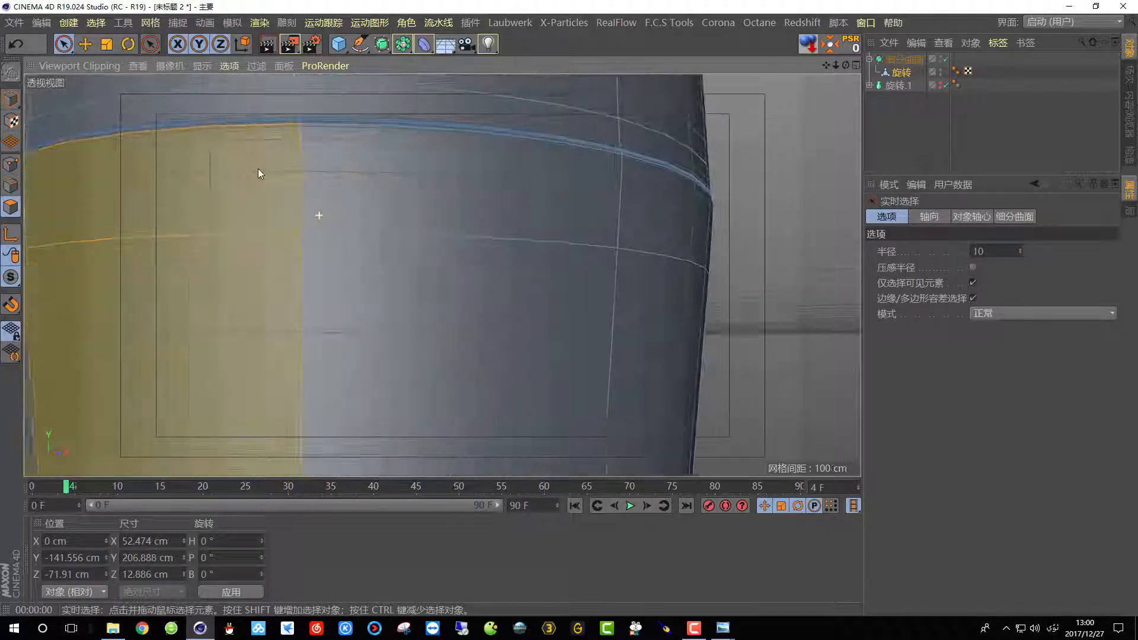
- Turn off the Subdivision Surface and add a loop cut at 2.146% just below the middle ring
middle_click_drag(258, 171, 474, 185, "alt")
mouse_move(498, 201)
left_mouse_down("alt")
mouse_move(452, 239)
mouse_move(498, 223)
left_mouse_up("alt")
scroll(498, 225, "down", 5)
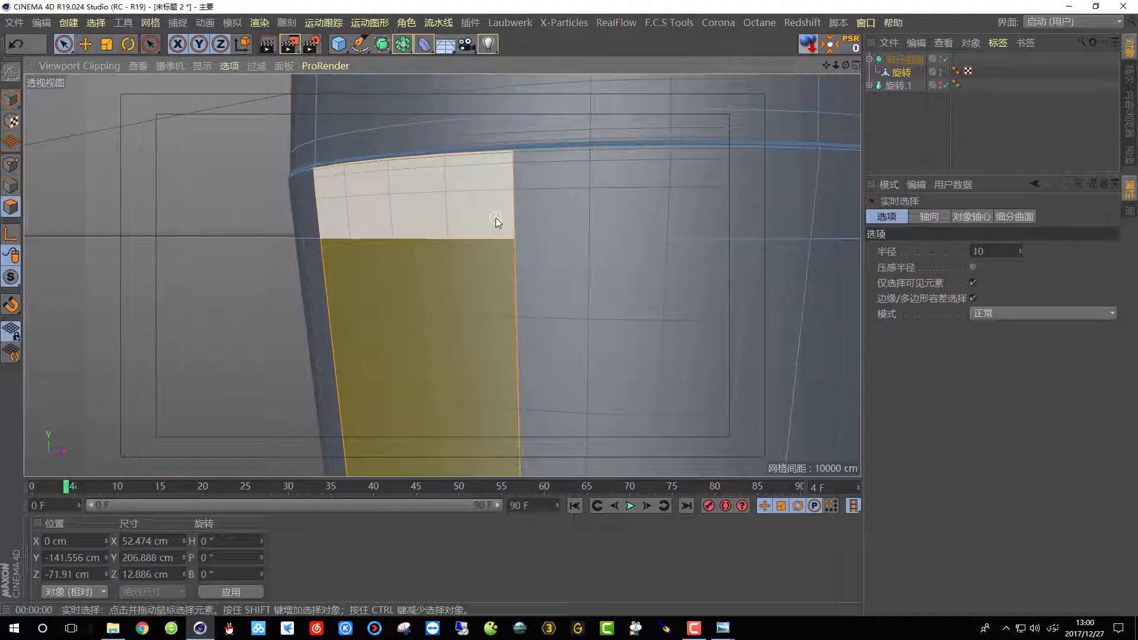
left_click_drag(498, 276, 604, 271, "alt")
scroll(465, 291, "down", 3)
mouse_move(464, 292)
left_mouse_down("alt")
mouse_move(539, 304)
mouse_move(513, 245)
mouse_move(465, 199)
left_mouse_up("alt")
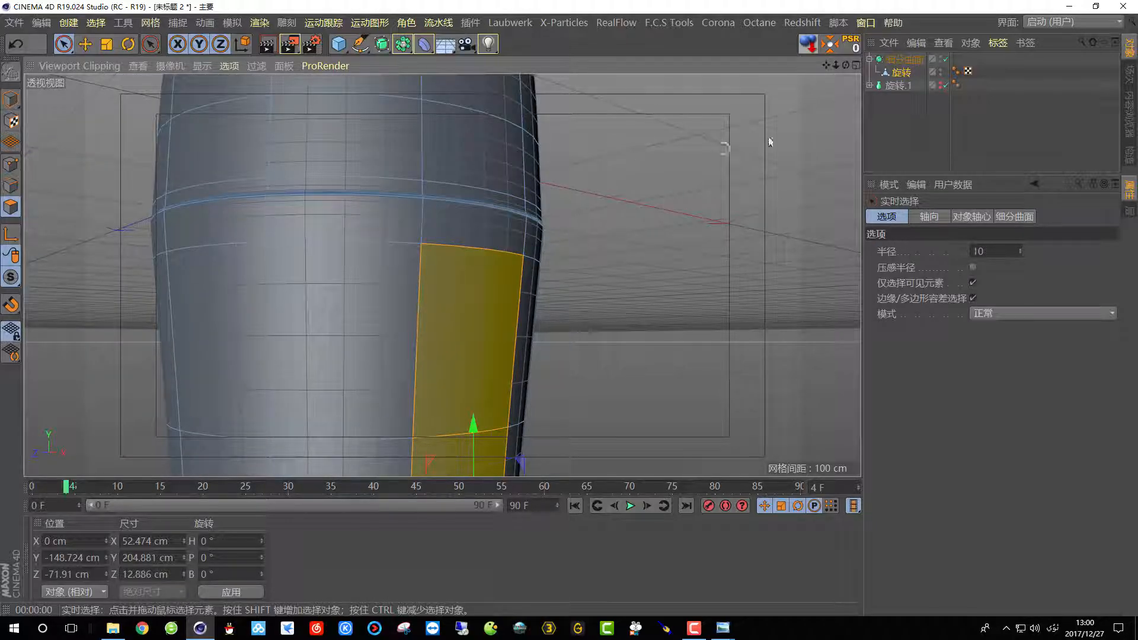
right_click(670, 188)
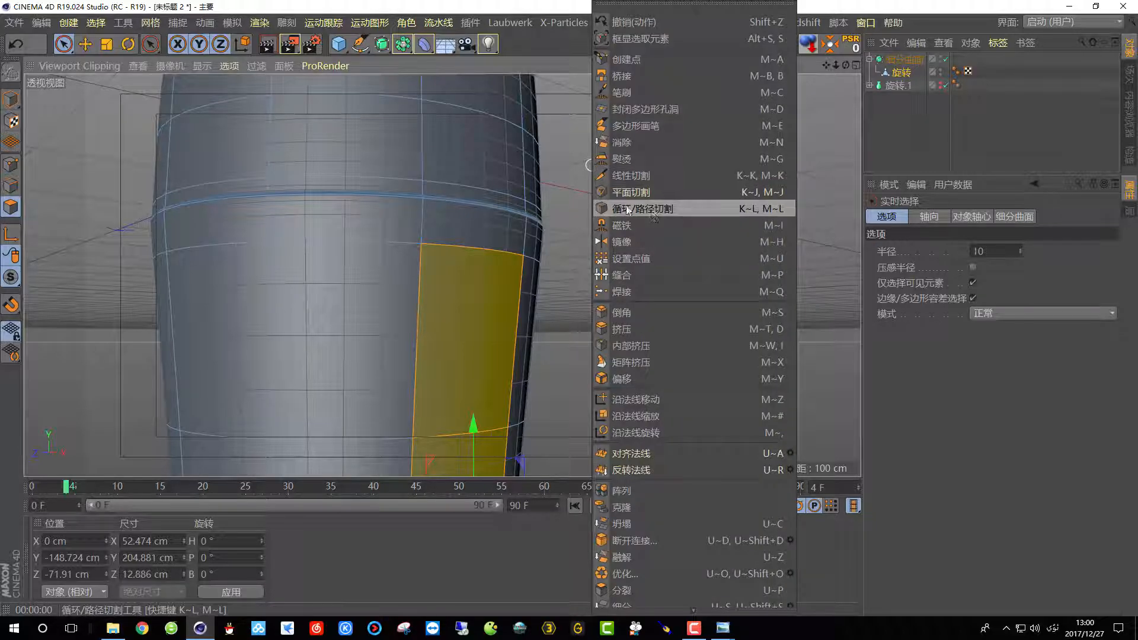
left_click(627, 209)
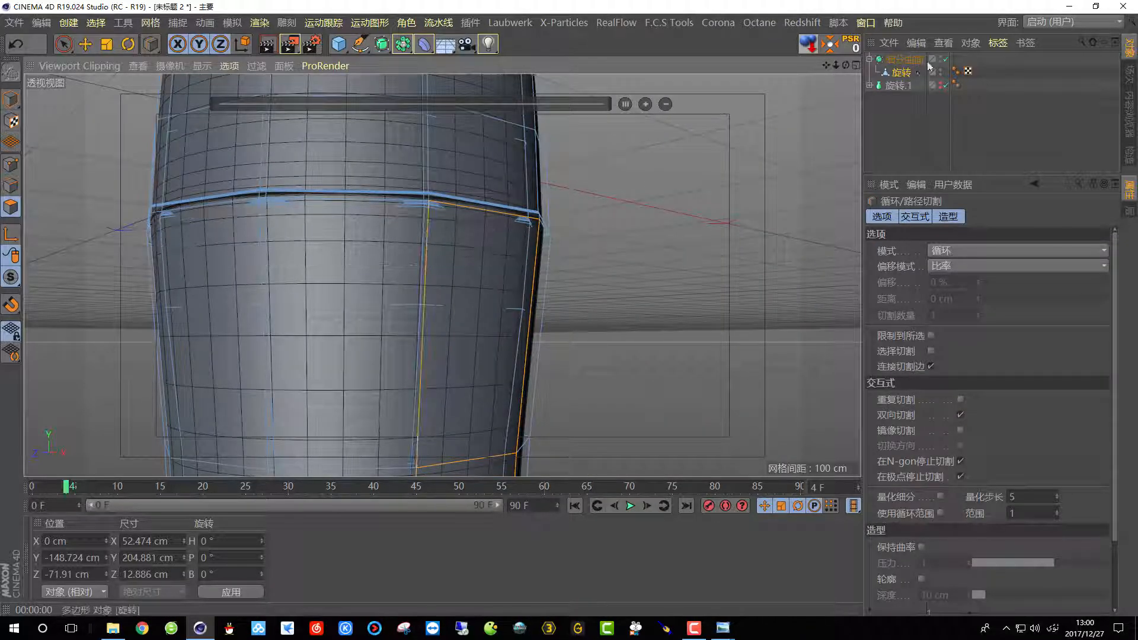
left_click(946, 60)
scroll(481, 222, "up", 2)
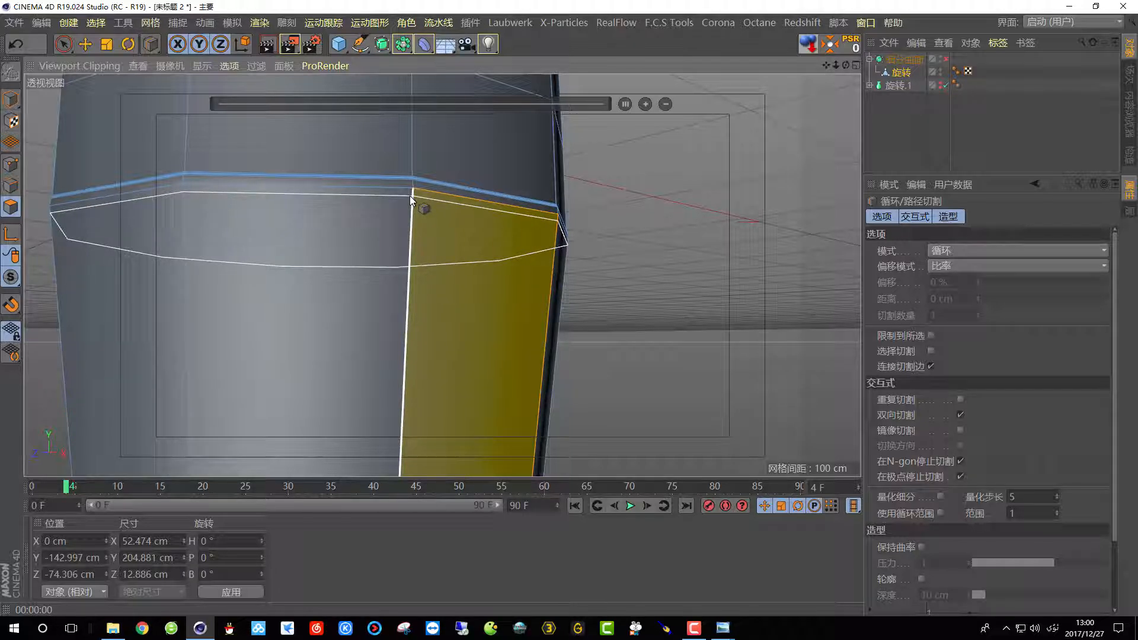
left_click(410, 196)
scroll(437, 291, "down", 1)
scroll(437, 290, "down", 2)
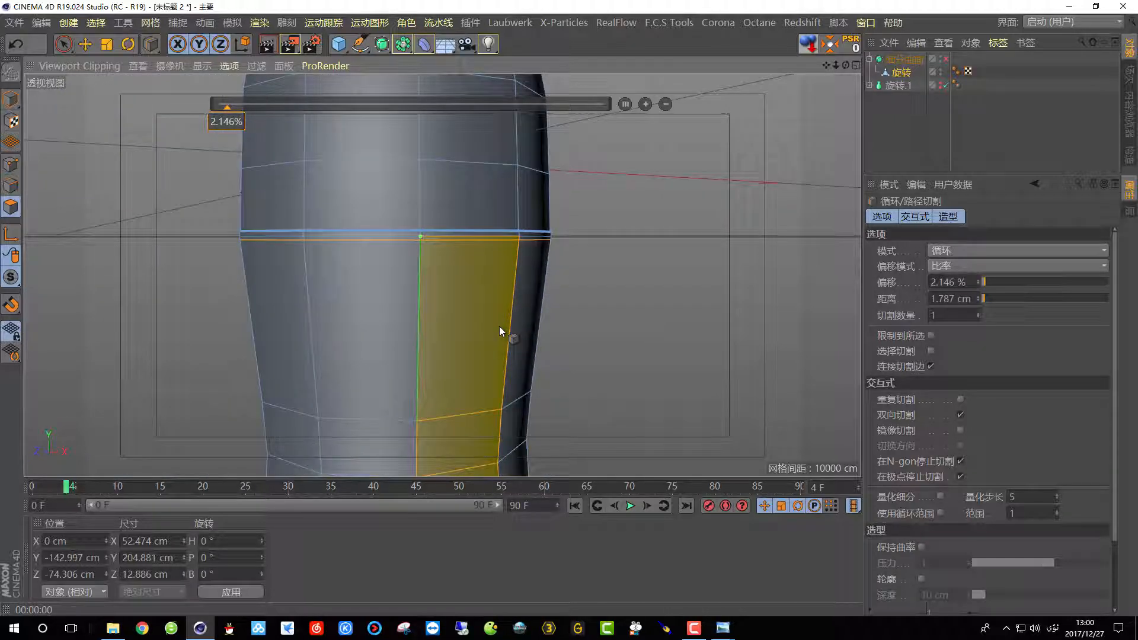
- With Live Selection, remove the thin polygon directly below the middle ring from the selected lower-body column
left_click(65, 44)
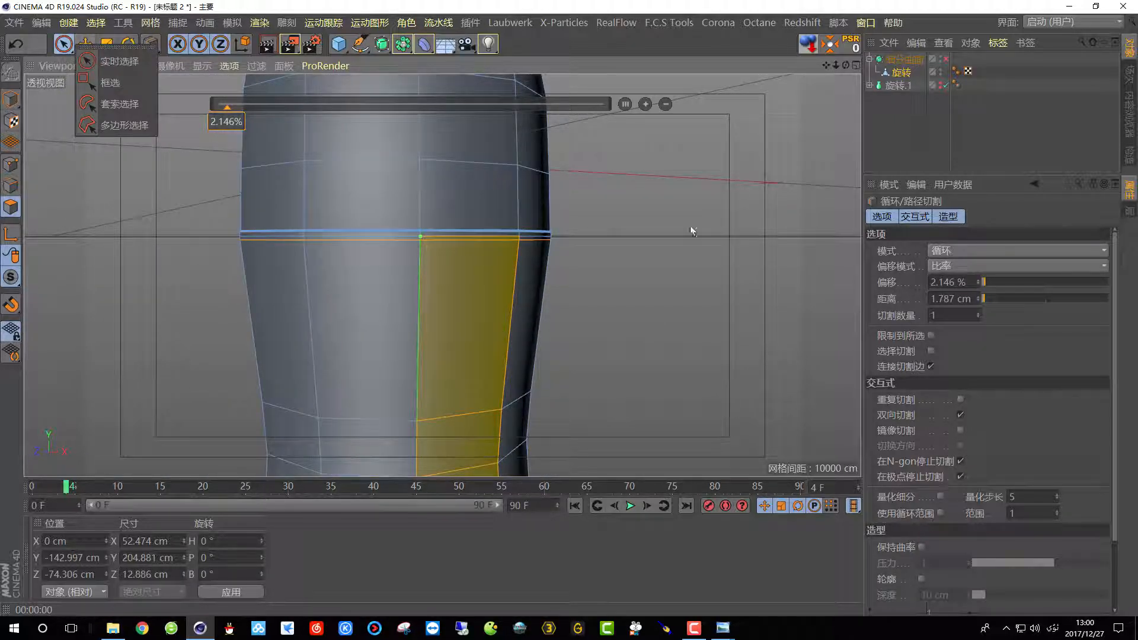
left_click(89, 62)
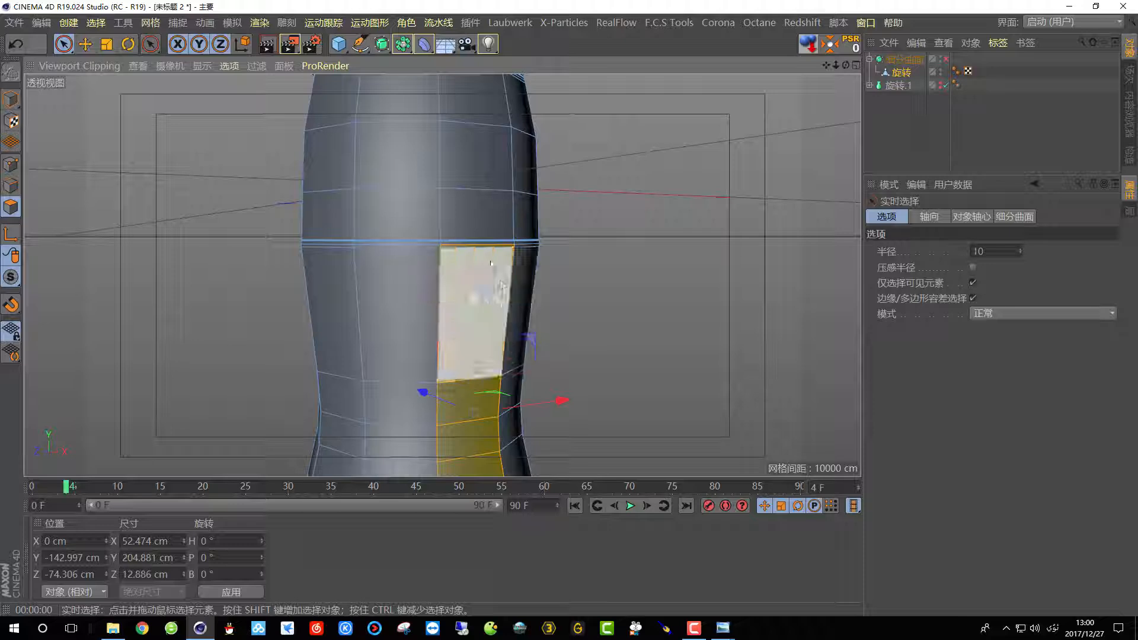
scroll(485, 241, "up", 2)
left_click(447, 249, "ctrl")
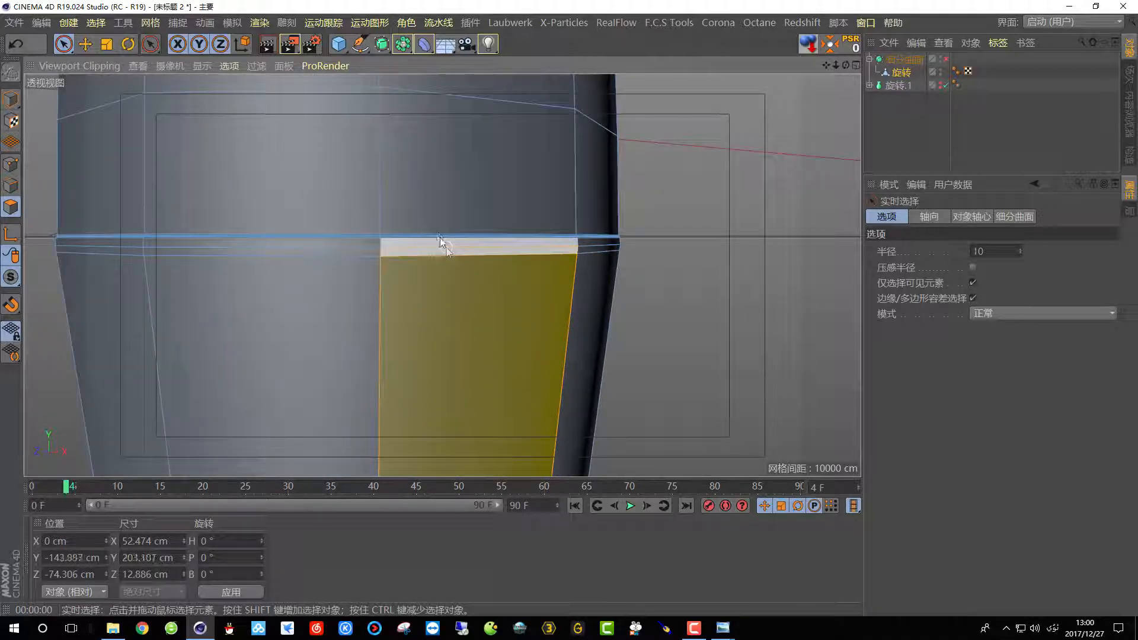
scroll(445, 248, "down", 3)
middle_click_drag(425, 286, 358, 252, "alt")
left_click_drag(358, 251, 348, 370, "alt")
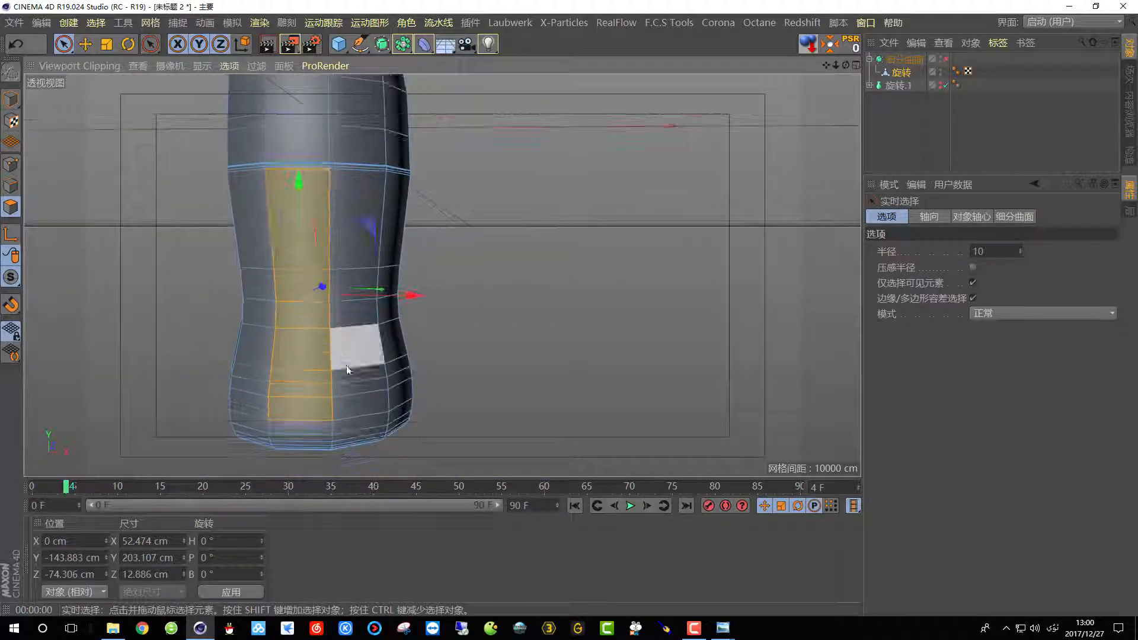
- Extrude the selected lower-body column by 7 cm, and do the same with the column beside it
right_click(499, 192)
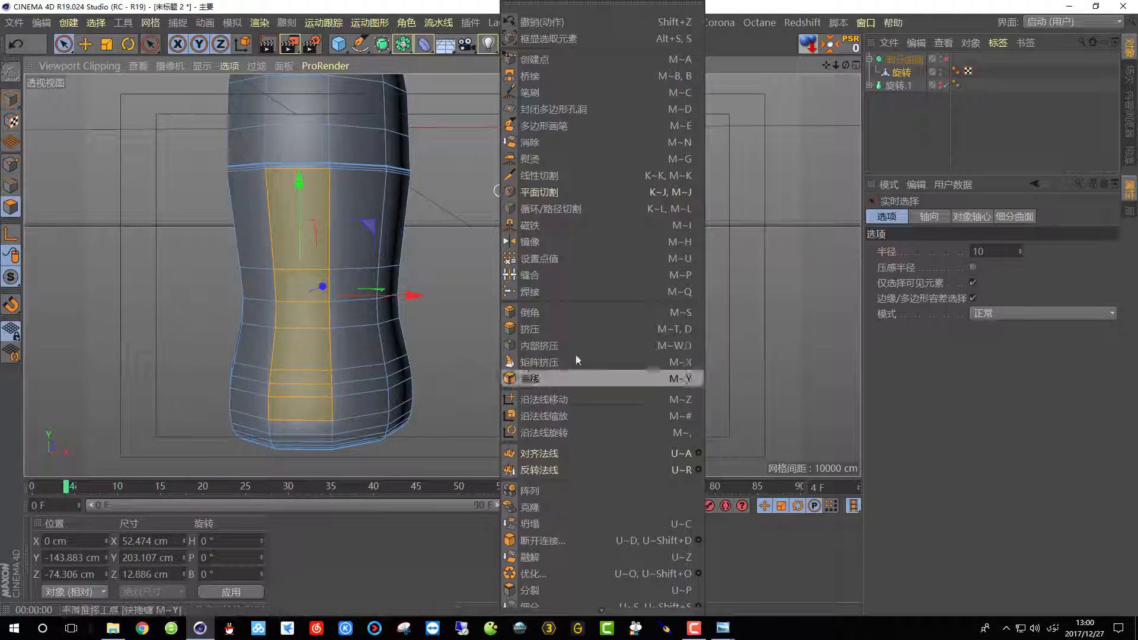
left_click(552, 329)
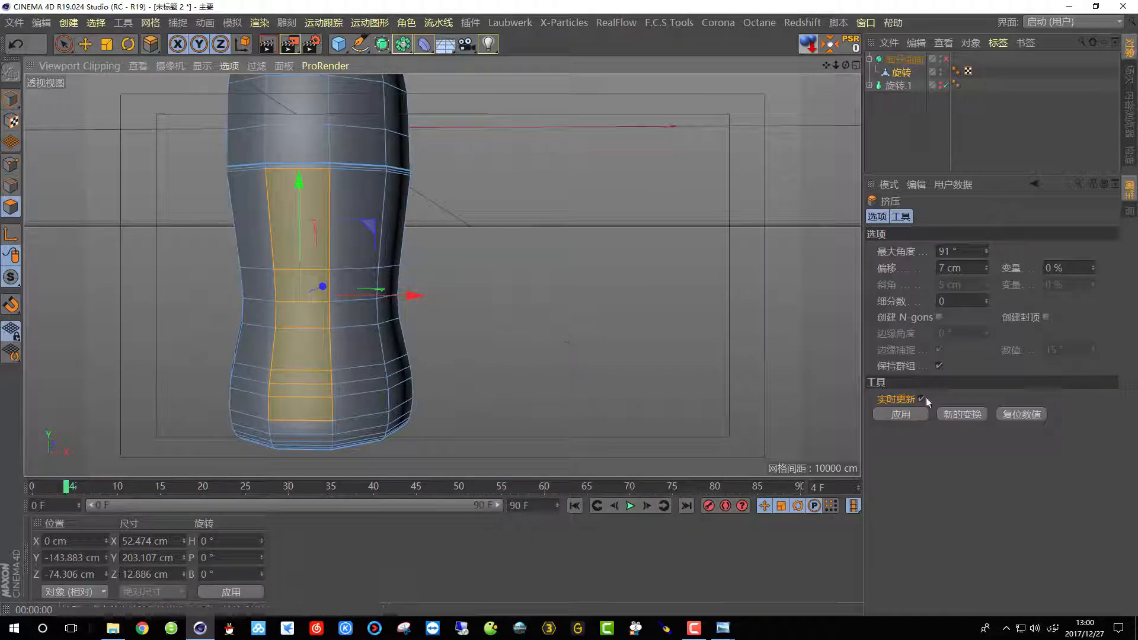
left_click(900, 415)
left_click_drag(399, 330, 423, 298, "alt")
key("space")
left_click_drag(348, 389, 353, 169)
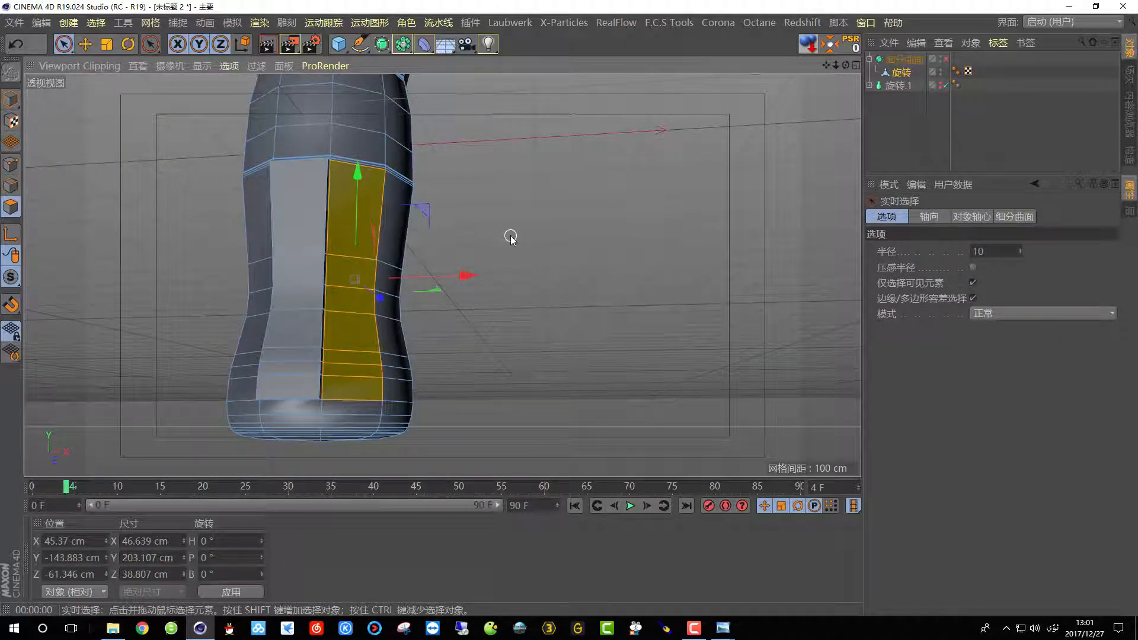
key("space")
left_click(880, 412)
- Continue around the bottle, selecting the third and fourth lower-body columns one at a time and extruding each by 7 cm
left_click_drag(469, 332, 334, 340, "alt")
key("space")
left_click_drag(425, 382, 418, 196)
key("space")
mouse_move(581, 331)
left_mouse_down("alt")
mouse_move(460, 302)
mouse_move(430, 320)
left_mouse_up("alt")
key("space")
left_click_drag(398, 406, 406, 310)
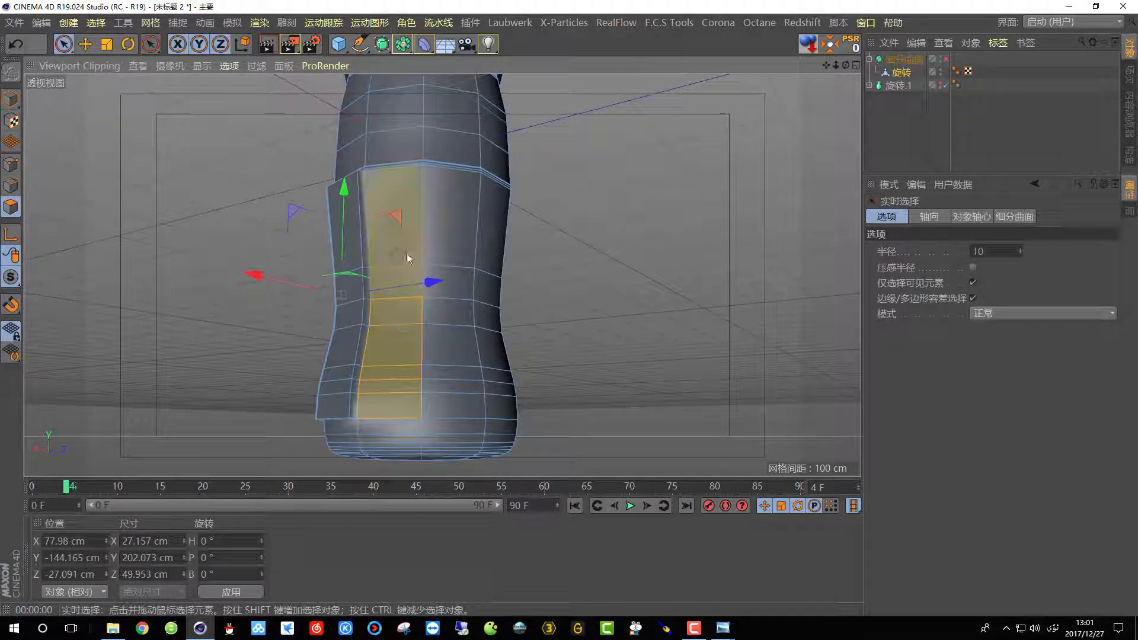
left_click_drag(406, 255, 409, 237)
key("space")
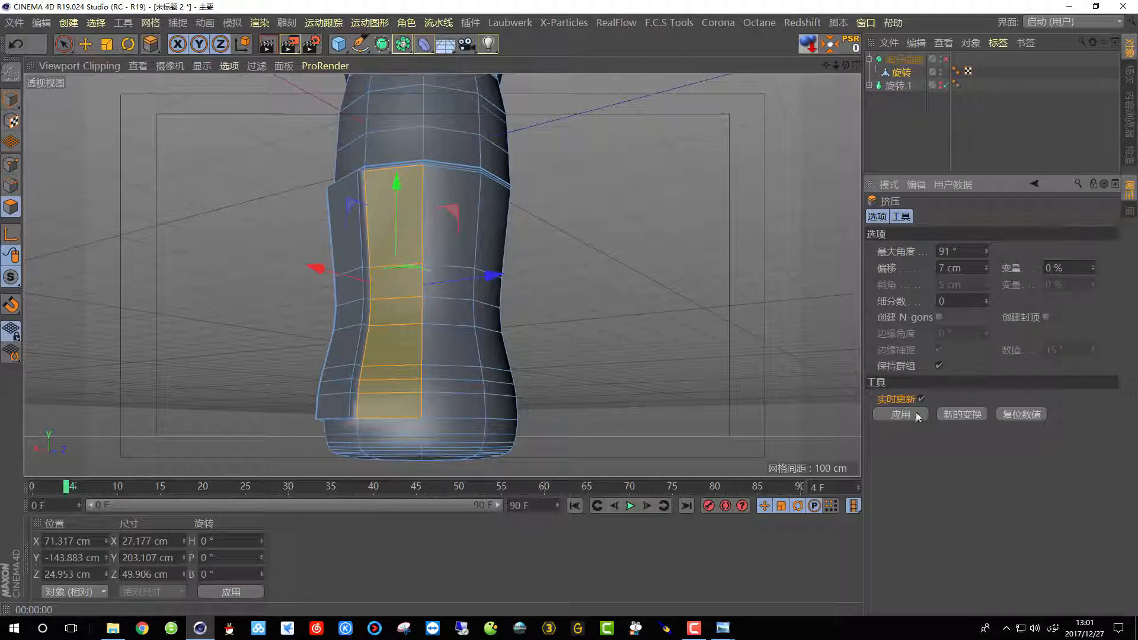
left_click(918, 417)
- Select the fifth and sixth lower-body columns separately and extrude each by 7 cm
key("space")
left_click_drag(445, 403, 442, 246)
key("space")
left_click_drag(845, 423, 419, 368, "alt")
key("space")
mouse_move(370, 425)
left_mouse_down()
mouse_move(378, 245)
mouse_move(414, 325)
mouse_move(379, 335)
left_mouse_up()
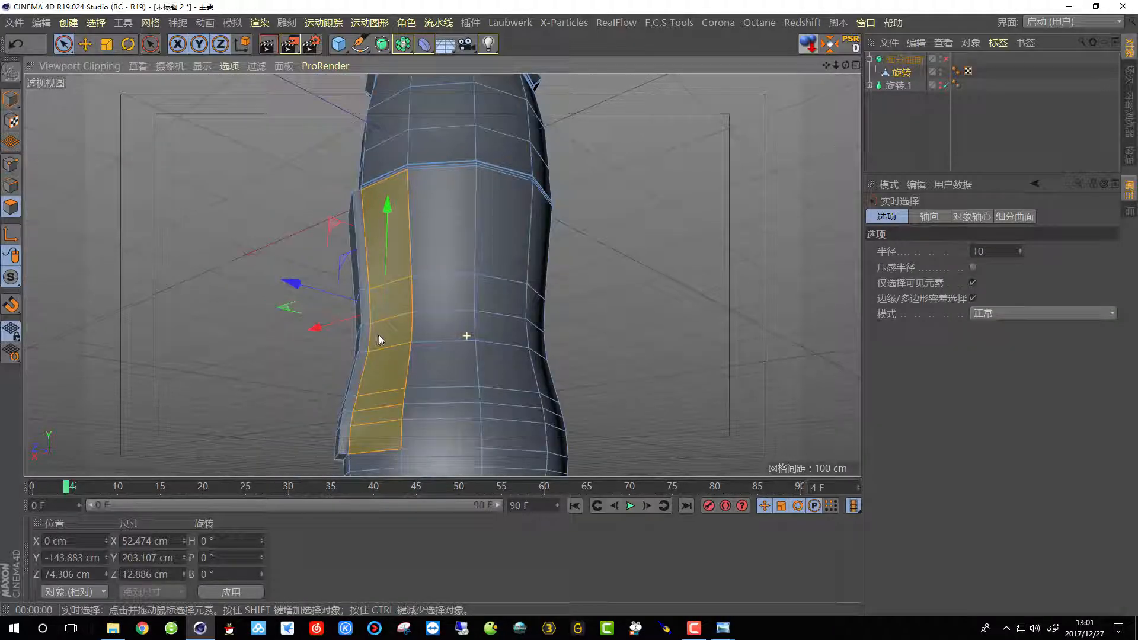
key("space")
left_click(923, 415)
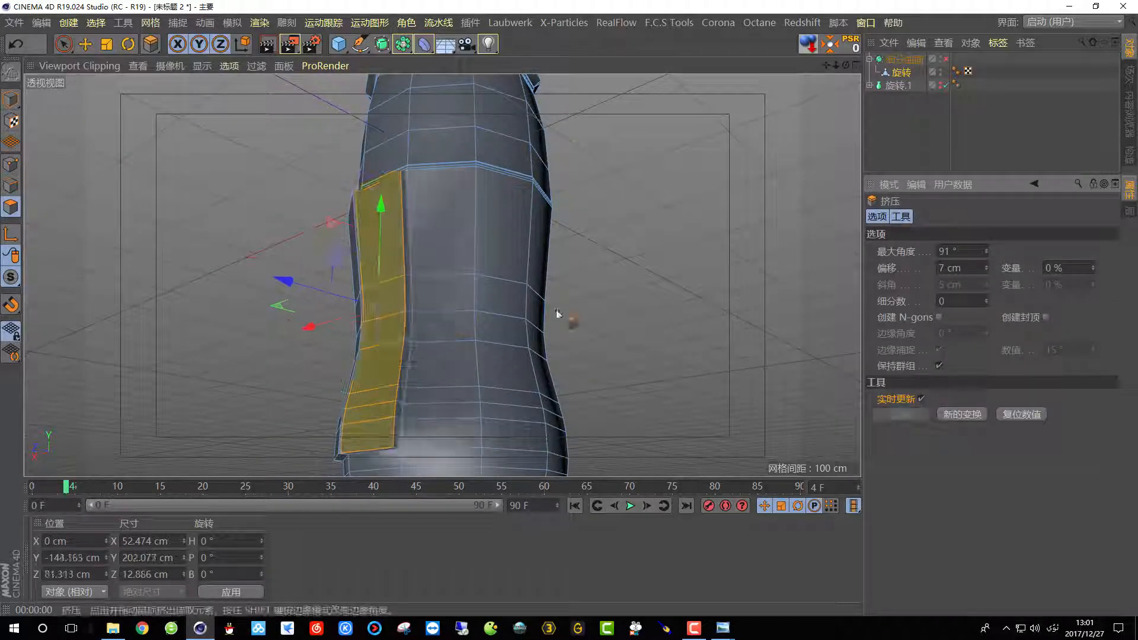
- Extrude each remaining lower-body column separately by 7 cm to complete the flutes around the bottle
left_click_drag(529, 308, 442, 281, "alt")
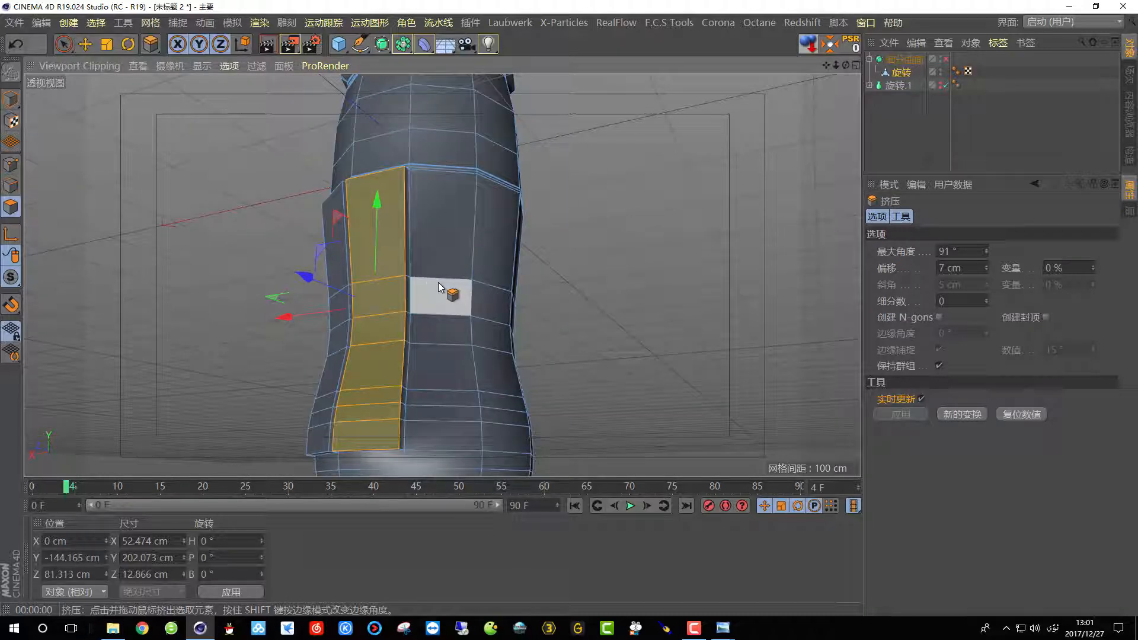
left_click_drag(443, 436, 442, 263)
key("space")
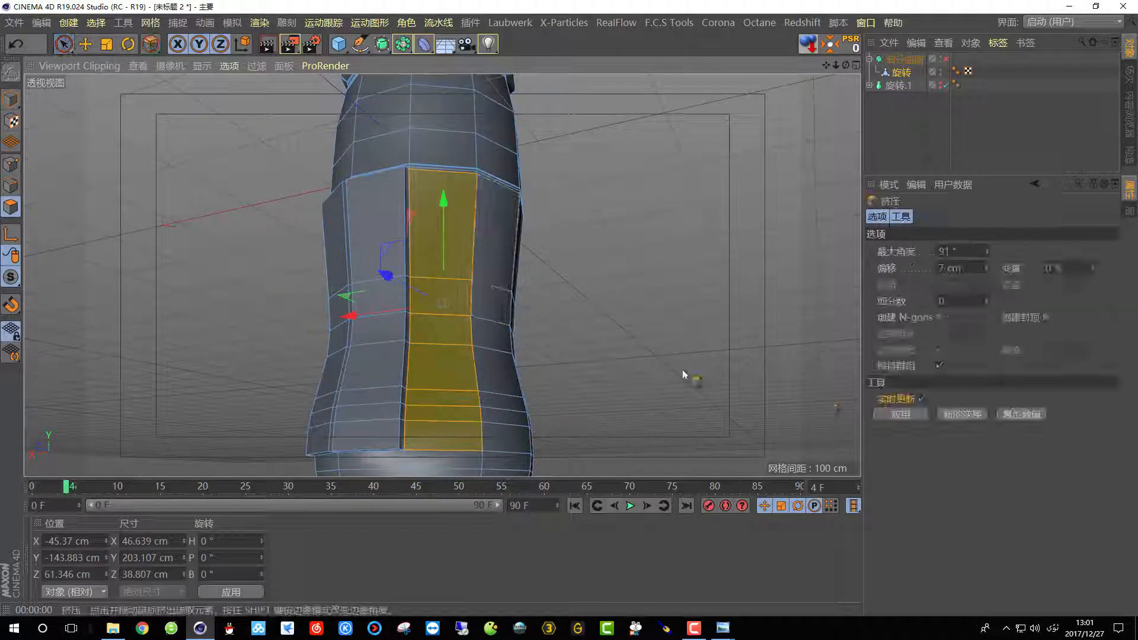
left_click(897, 413)
left_click_drag(605, 331, 394, 254, "alt")
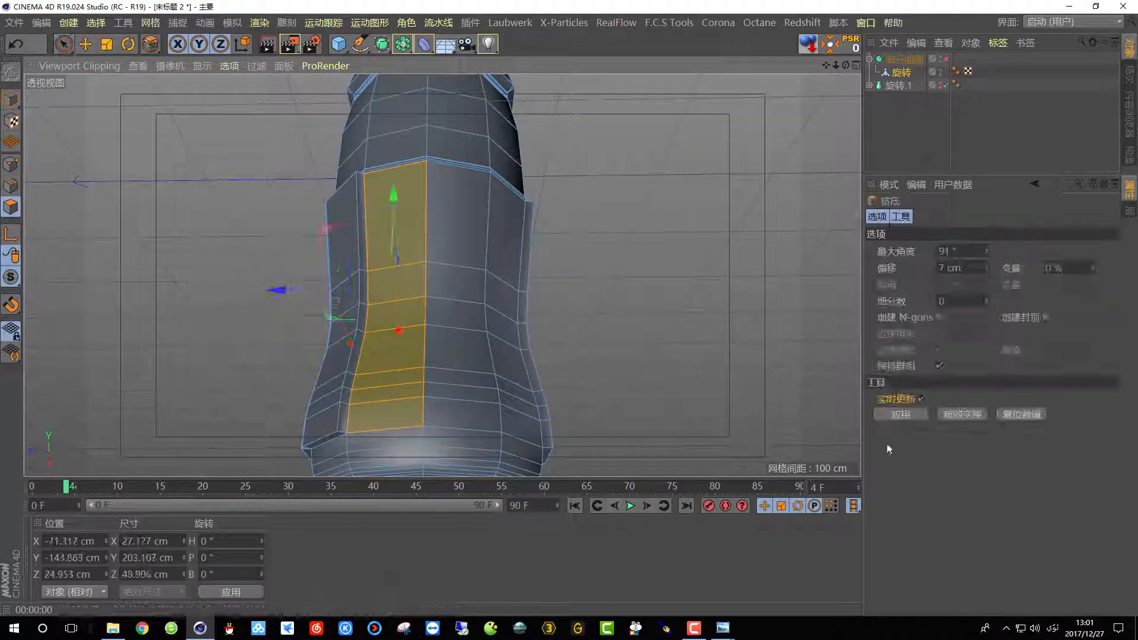
left_click_drag(758, 396, 501, 372, "alt")
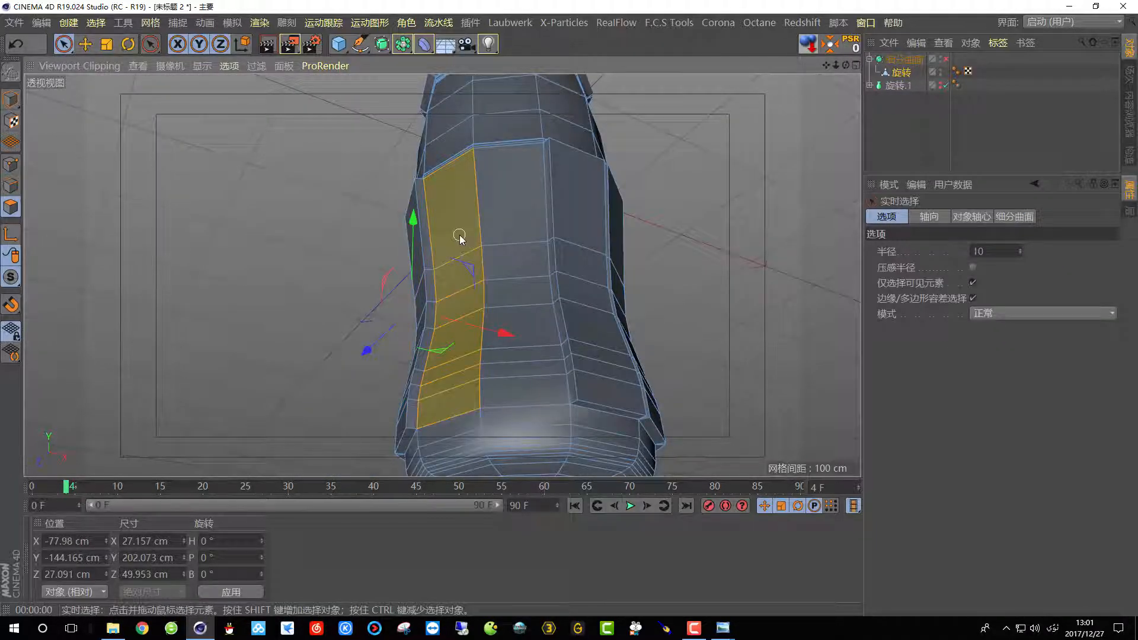
left_click(919, 417)
key("space")
left_click_drag(529, 391, 512, 222)
key("space")
left_click(889, 418)
- Turn the Subdivision Surface back on and render the whole bottle in the active view
left_click_drag(610, 338, 678, 250, "alt")
left_click(946, 59)
left_click_drag(485, 230, 454, 297, "alt")
left_click(268, 44)
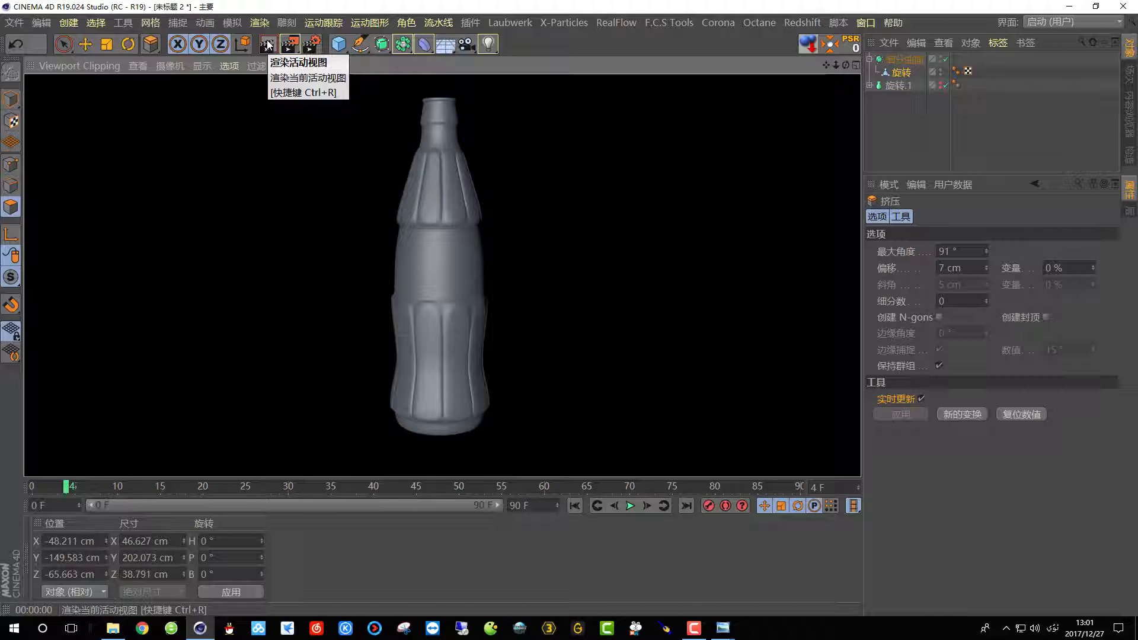
- Examine the underside of the bottle and render a close view of the fluted lower body and base
left_click_drag(439, 409, 430, 198, "alt")
scroll(442, 296, "up", 6)
left_click_drag(464, 306, 384, 376, "alt")
scroll(384, 375, "down", 3)
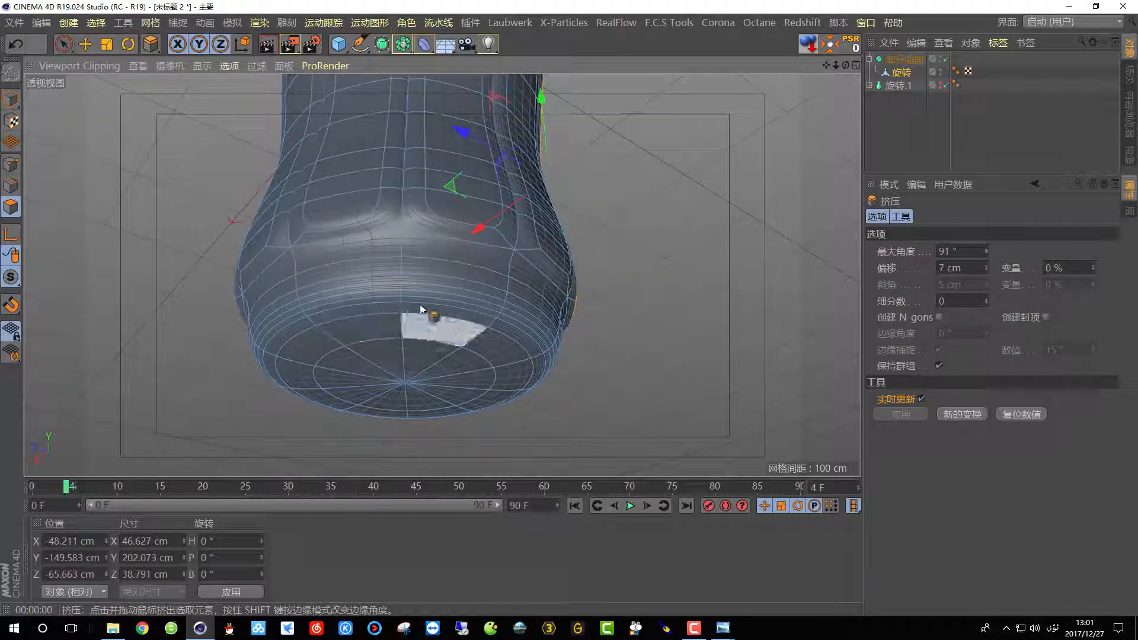
left_click_drag(407, 340, 440, 319, "alt")
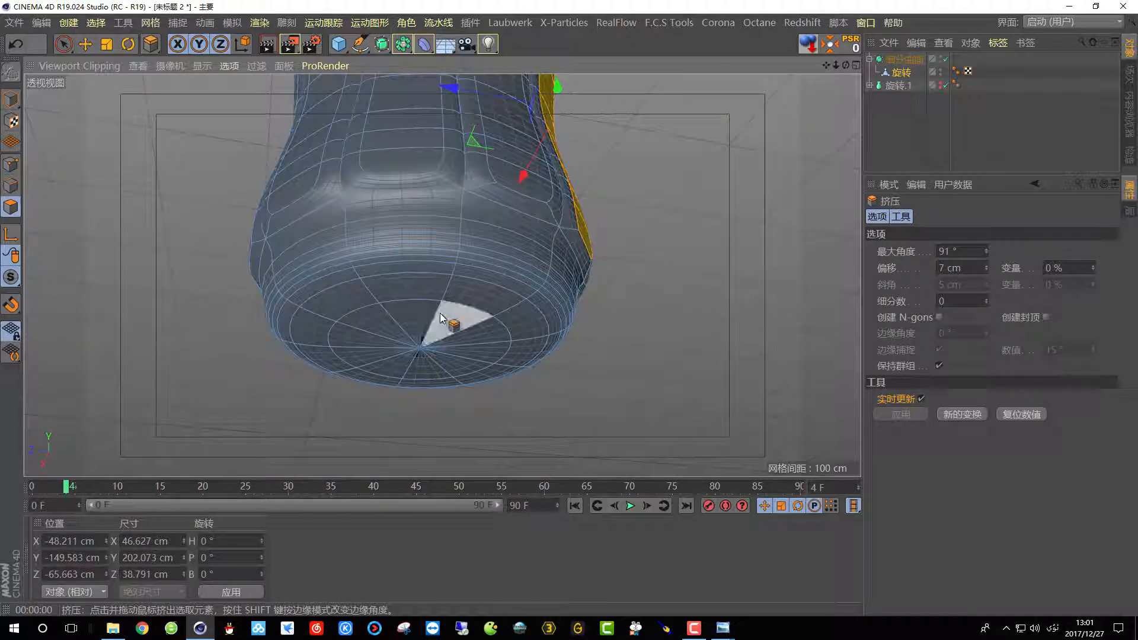
left_click_drag(414, 299, 463, 296, "alt")
left_click(266, 44)
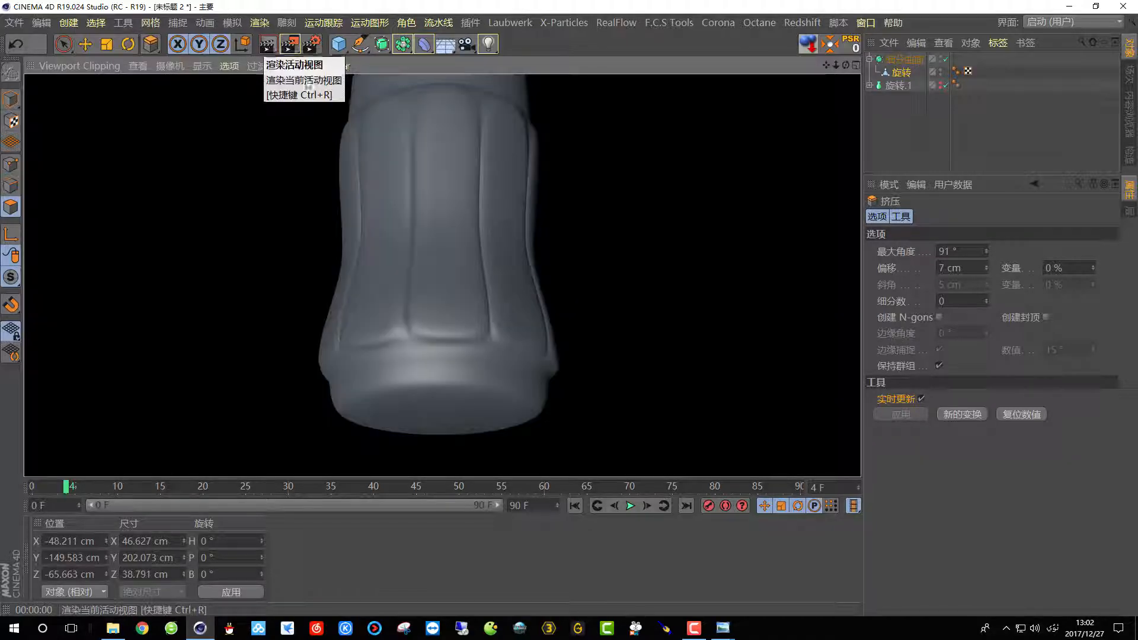
mouse_move(421, 358)
left_mouse_down("alt")
mouse_move(432, 363)
mouse_move(471, 312)
mouse_move(622, 352)
mouse_move(634, 341)
mouse_move(439, 332)
left_mouse_up("alt")
scroll(439, 331, "down", 6)
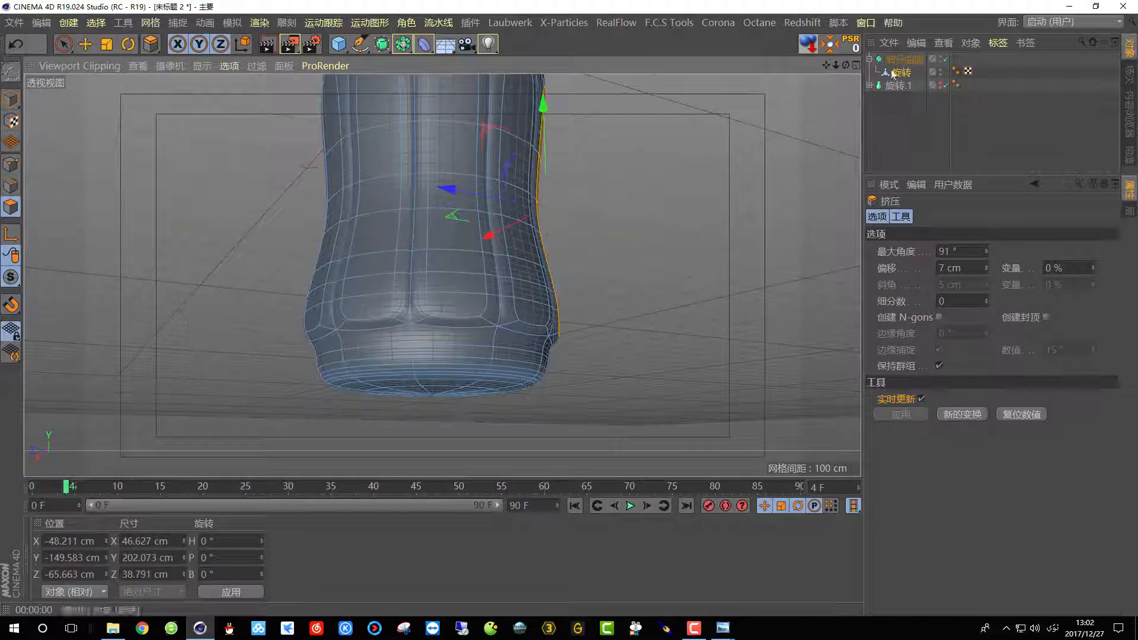
- Turn off the Subdivision Surface and show the bottle's base against the reference photo in the maximised front view
left_click(945, 59)
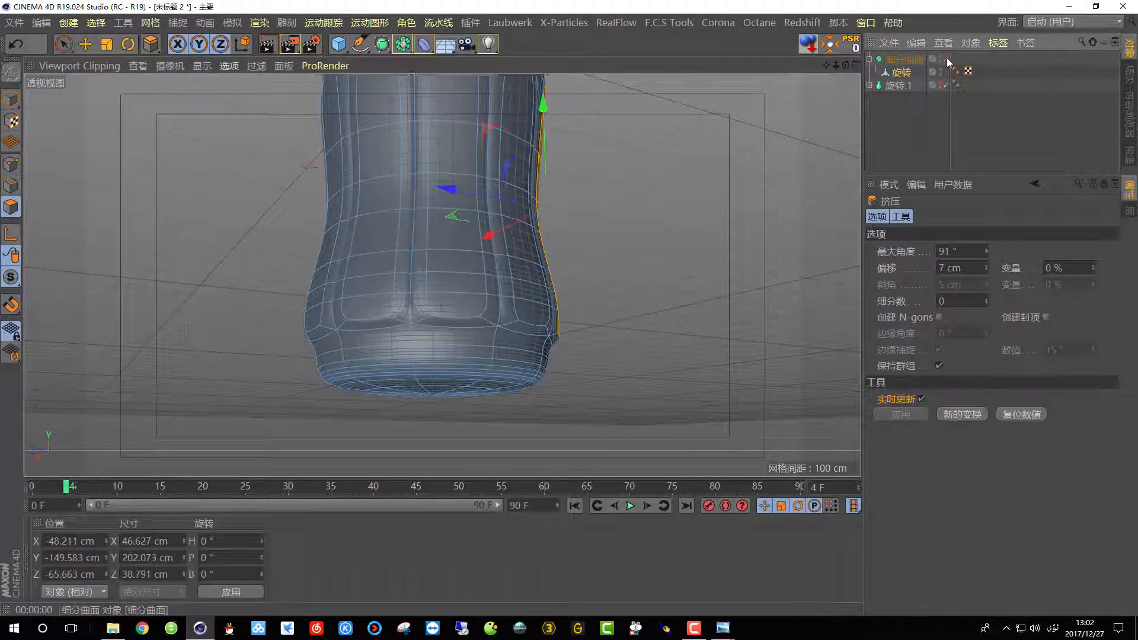
scroll(445, 399, "up", 3)
scroll(508, 323, "up", 2)
scroll(502, 367, "up", 2)
left_click_drag(502, 363, 493, 377, "alt")
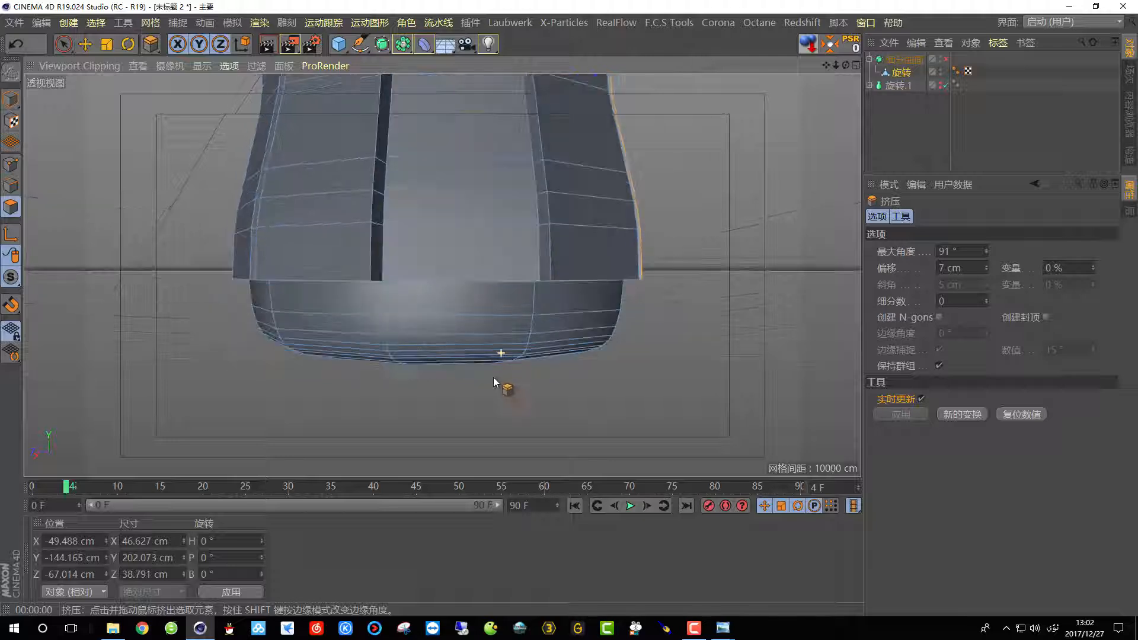
left_click(857, 65)
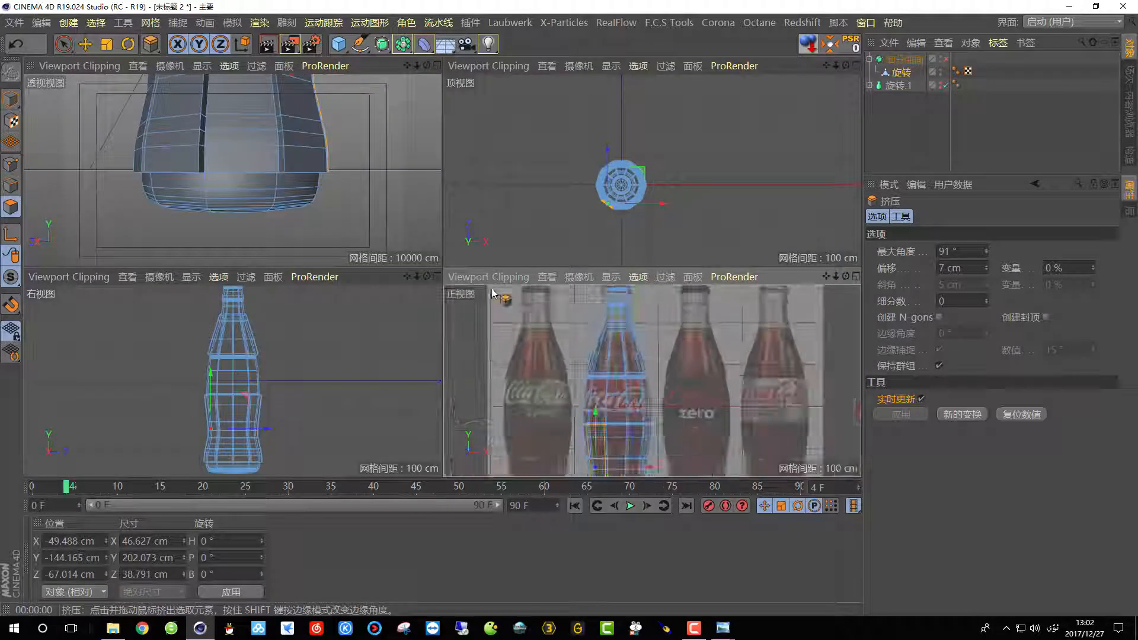
left_click(857, 279)
scroll(539, 412, "up", 8)
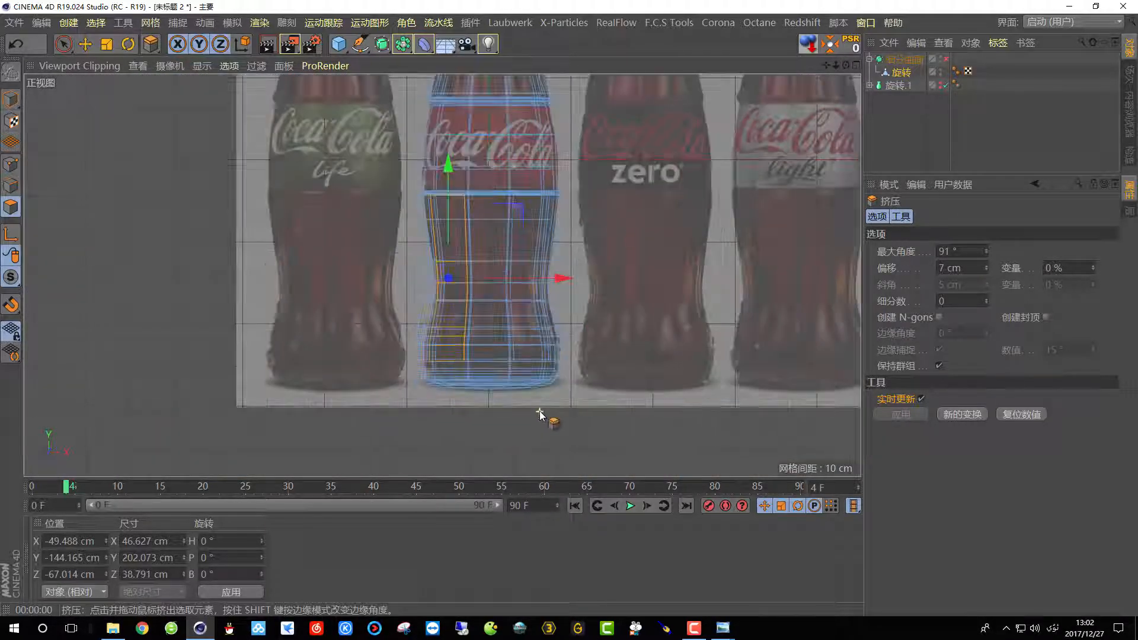
- Select the lowest polygon rows and the closed underside of the base with Rectangle Selection, including hidden polygons, and delete them
left_click_drag(59, 46, 103, 88)
left_click(248, 321)
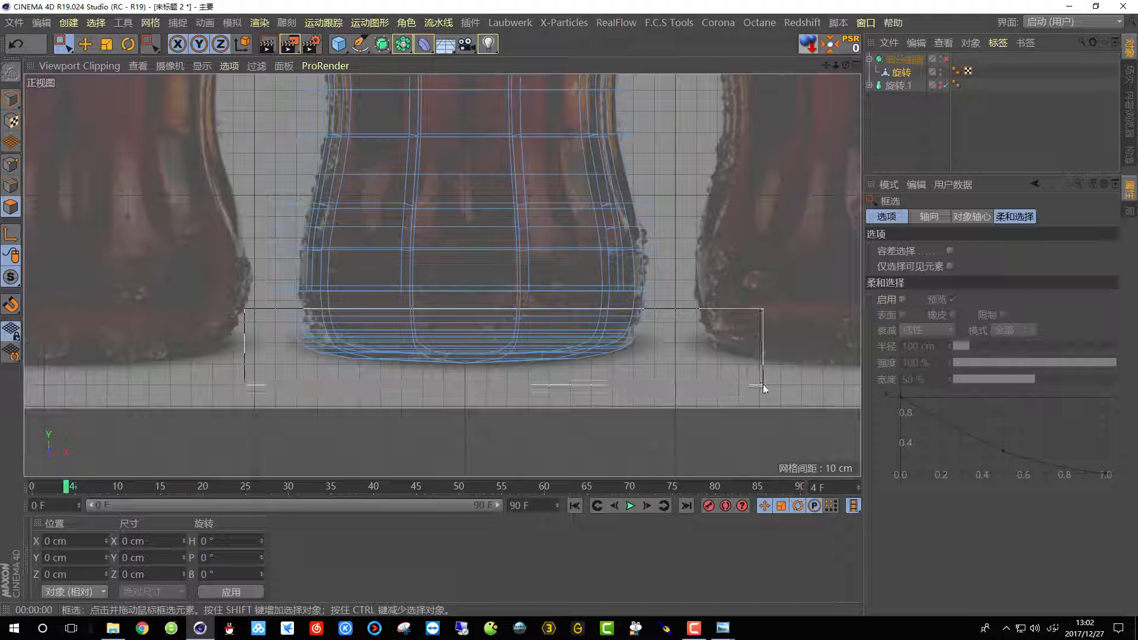
left_click_drag(763, 384, 763, 385)
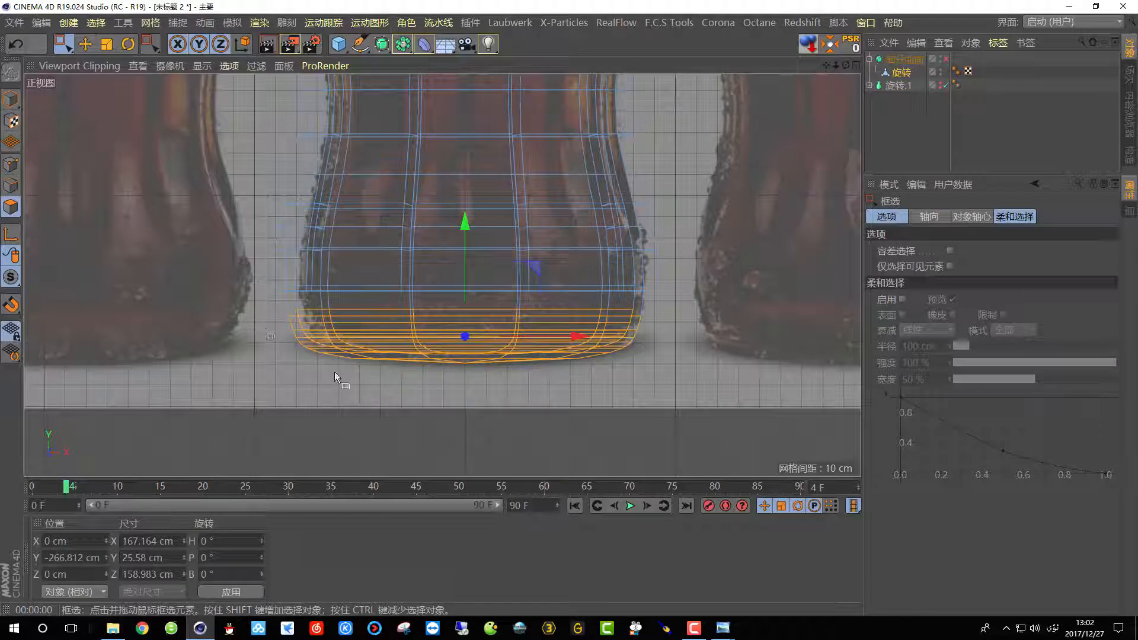
left_click(258, 375)
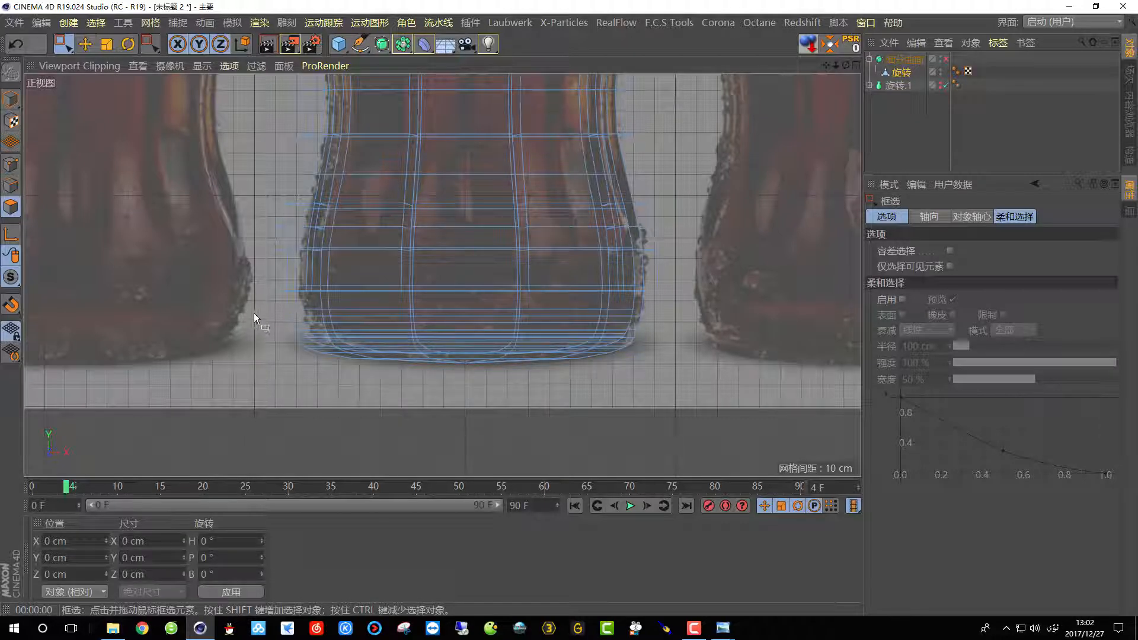
left_click_drag(254, 311, 776, 379)
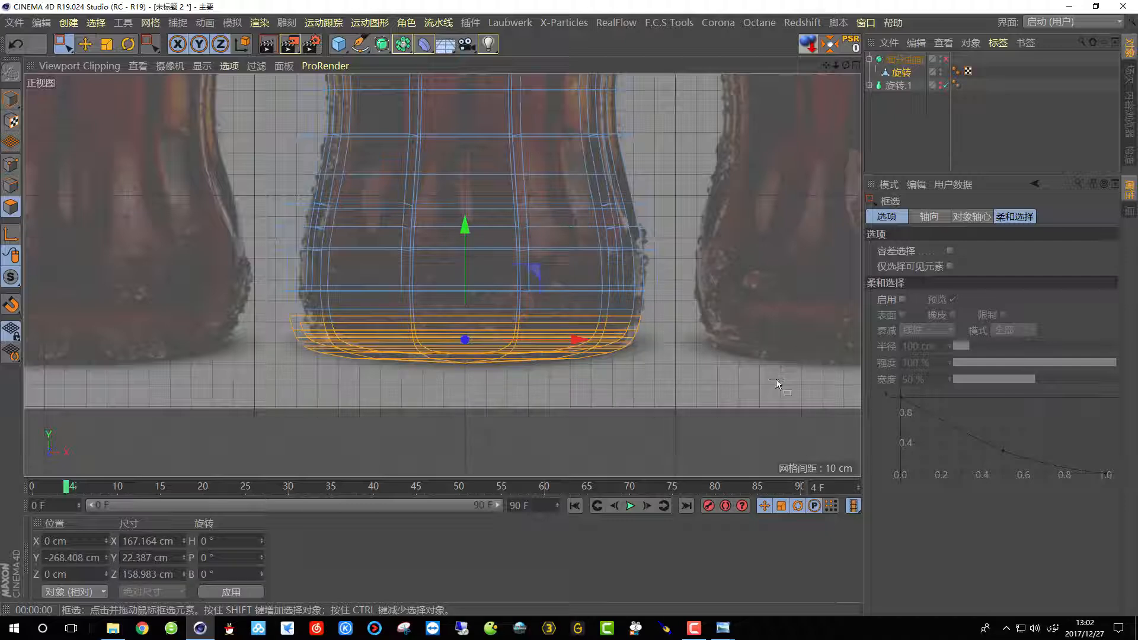
left_click(776, 380)
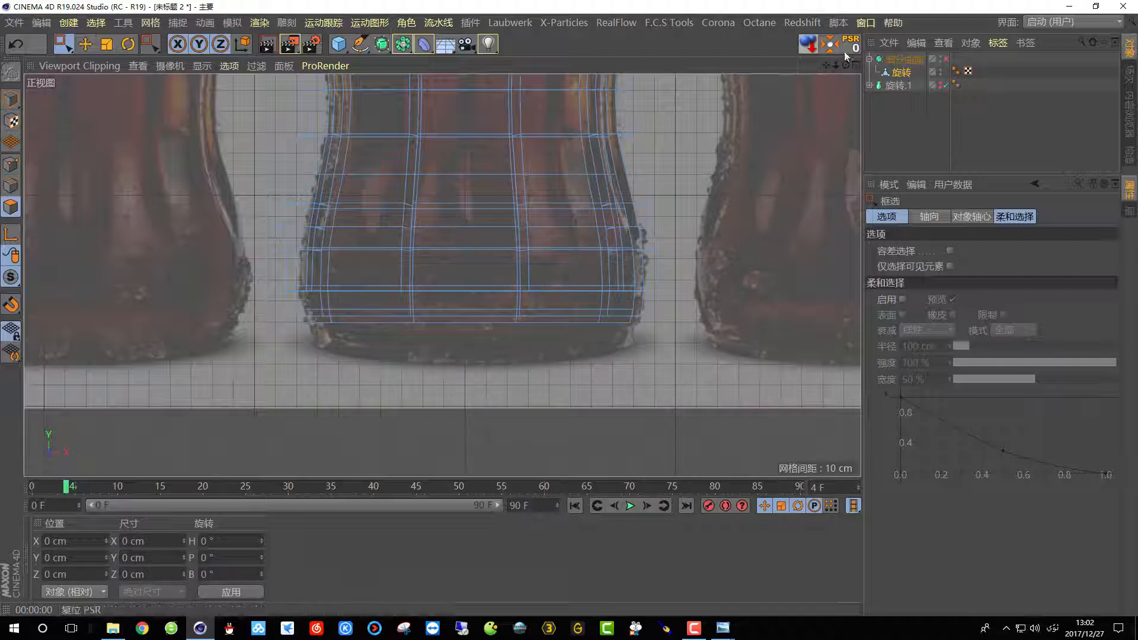
- Close the open underside of the bottle in the perspective view with Close Polygon Hole
middle_click(789, 116)
left_click(438, 67)
scroll(427, 144, "down", 2)
left_click_drag(474, 202, 567, 204, "alt")
right_click(568, 204)
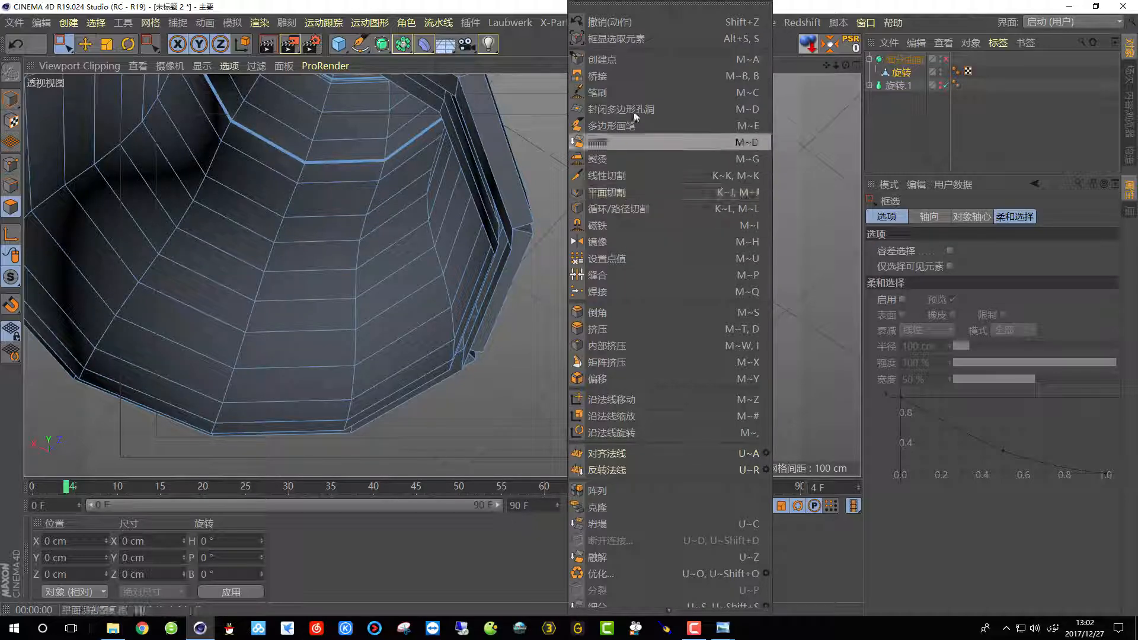
right_click(572, 145)
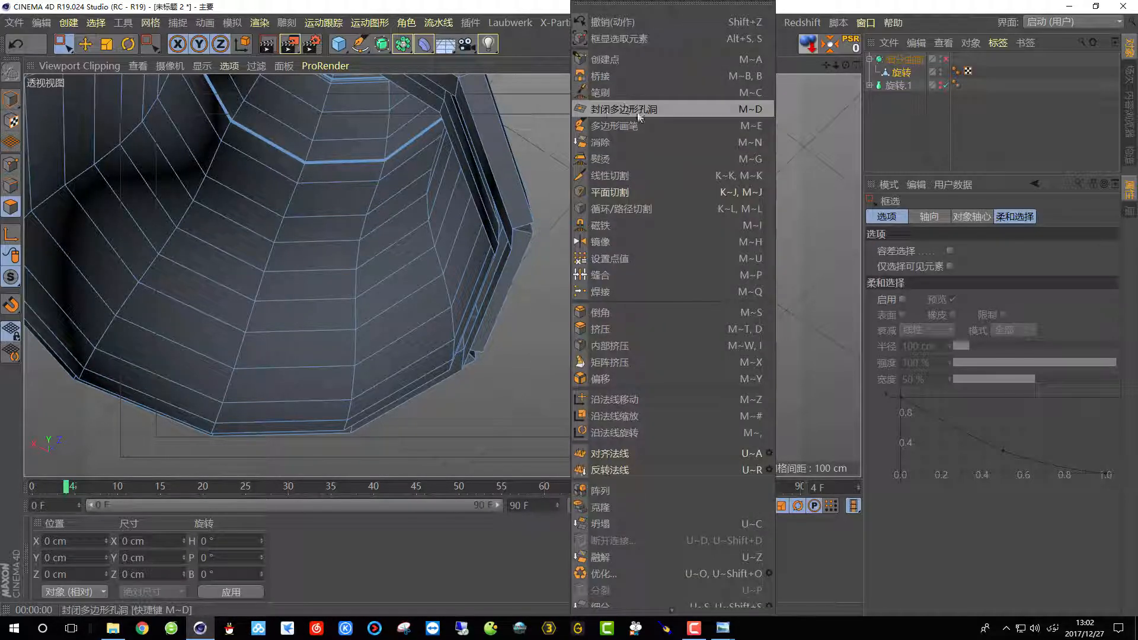
mouse_move(605, 109)
mouse_move(645, 112)
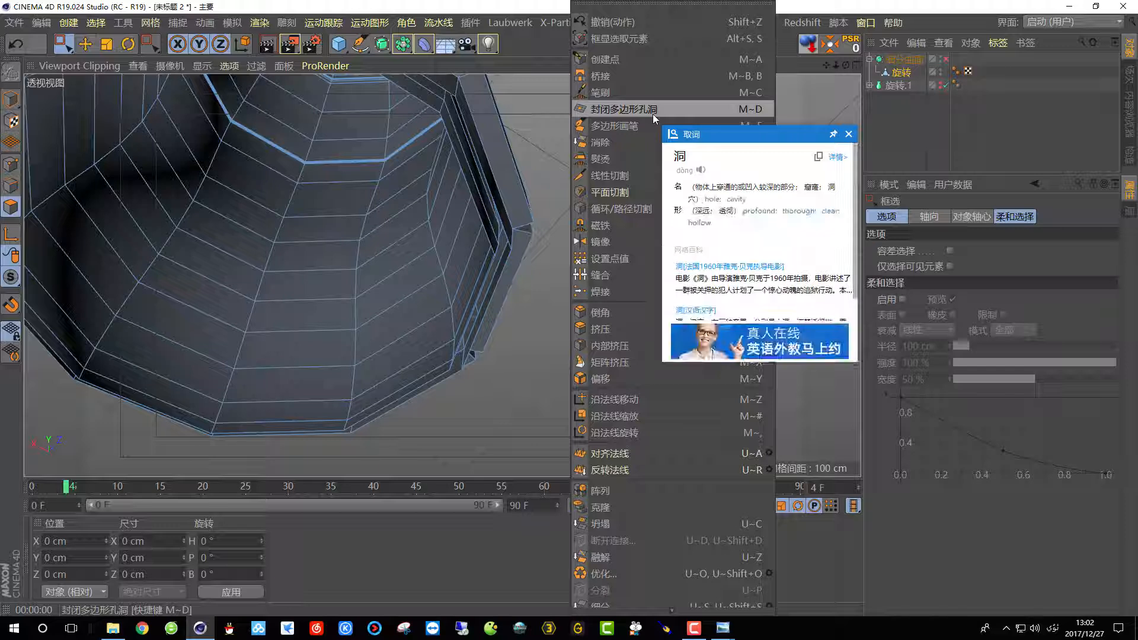
left_click(646, 112)
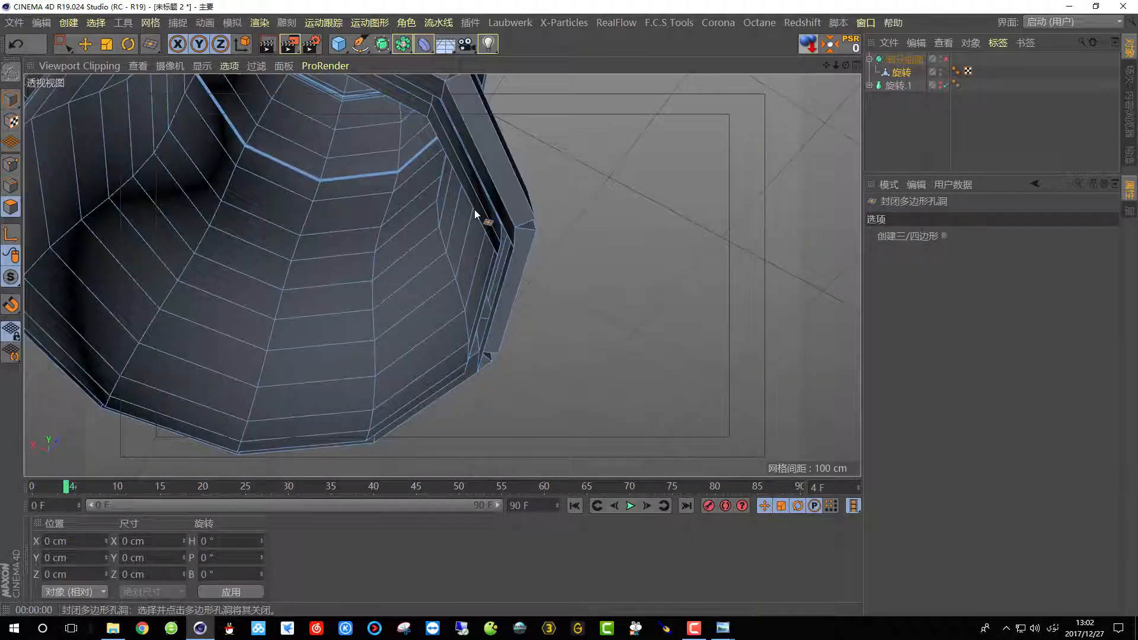
left_click(498, 217)
mouse_move(498, 217)
left_mouse_down("alt")
mouse_move(455, 218)
mouse_move(487, 274)
mouse_move(479, 233)
mouse_move(411, 265)
mouse_move(415, 306)
mouse_move(394, 273)
mouse_move(455, 292)
left_mouse_up("alt")
- Select the lowest edge loop around the bottle's base in edge mode
left_click(85, 21)
left_click(101, 132)
mouse_move(427, 237)
left_mouse_down("alt")
mouse_move(477, 211)
mouse_move(429, 244)
left_mouse_up("alt")
left_click(11, 186)
mouse_move(311, 205)
left_mouse_down("alt")
mouse_move(265, 177)
mouse_move(192, 201)
left_mouse_up("alt")
left_click(304, 201)
left_click_drag(305, 201, 427, 240, "alt")
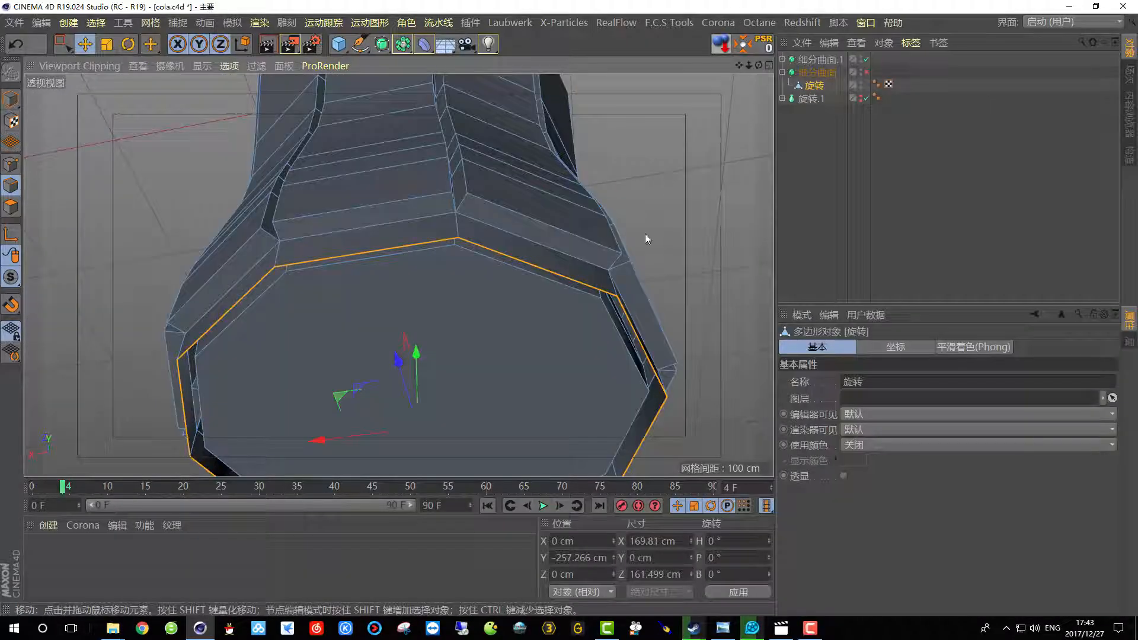
- Lower the selected edge loop to about Y -269.8 cm in the front view, following the bottle in the reference photo
left_click(769, 65)
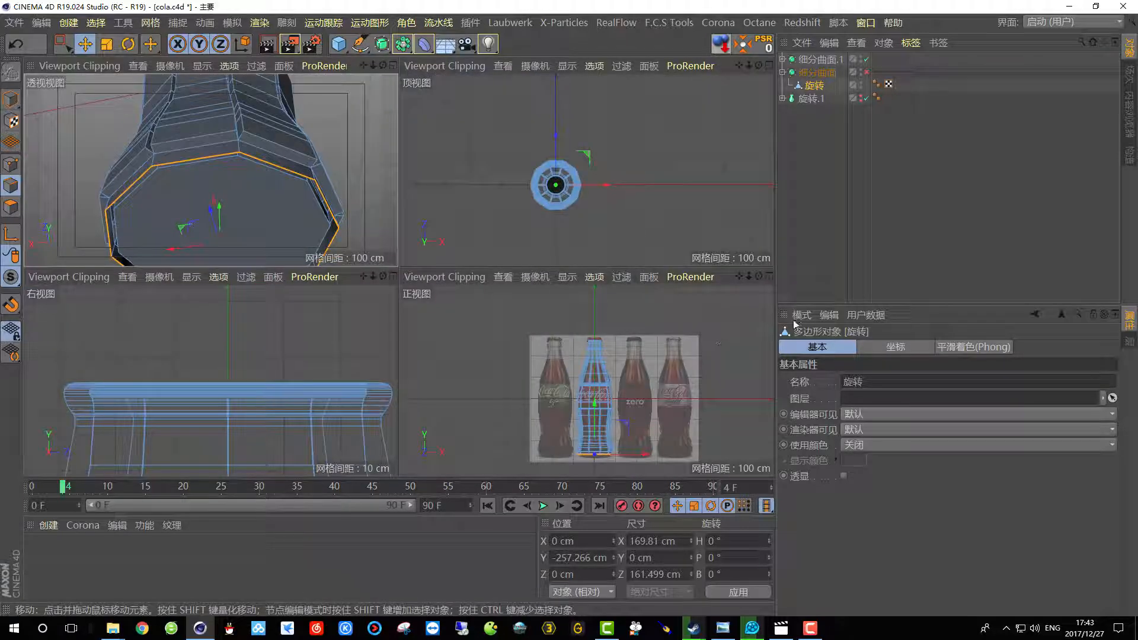
left_click(770, 277)
scroll(433, 348, "up", 8)
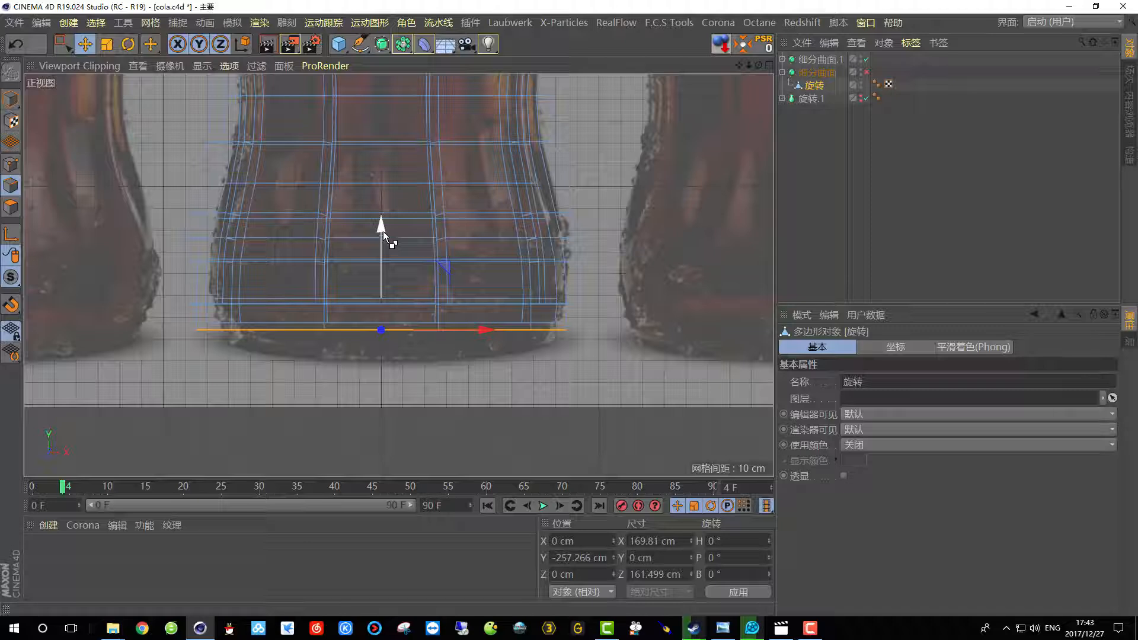
left_click_drag(387, 260, 385, 258)
left_click(769, 65)
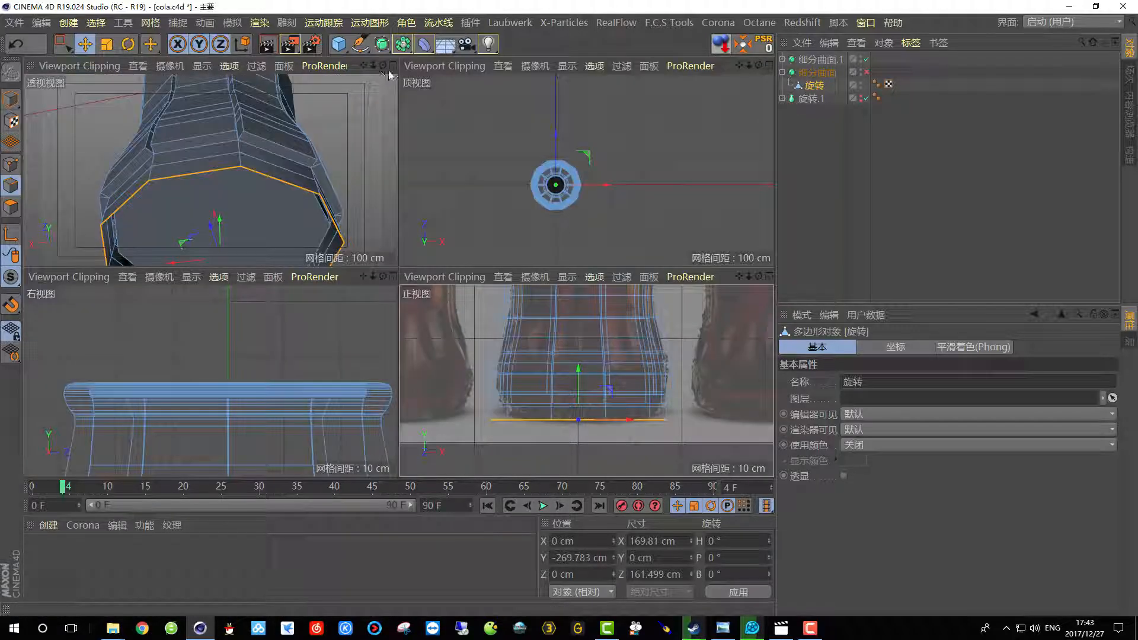
- Close the hole bounded by the lowered bottom edge loop with Close Polygon Hole in the perspective view
left_click(389, 76)
left_click_drag(450, 194, 431, 257, "alt")
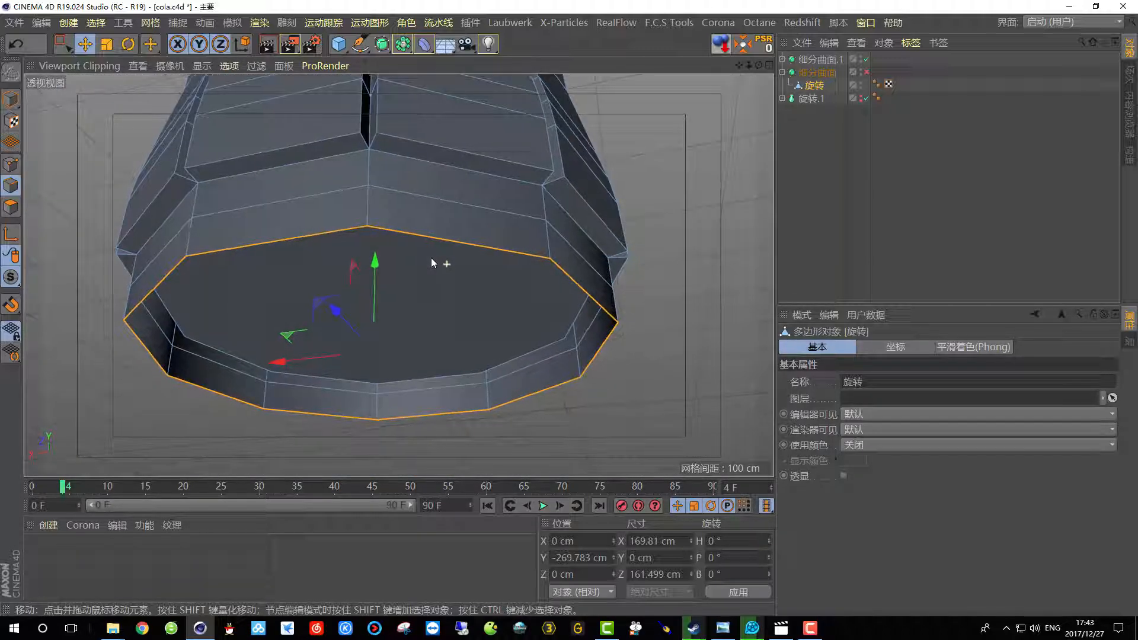
right_click(628, 134)
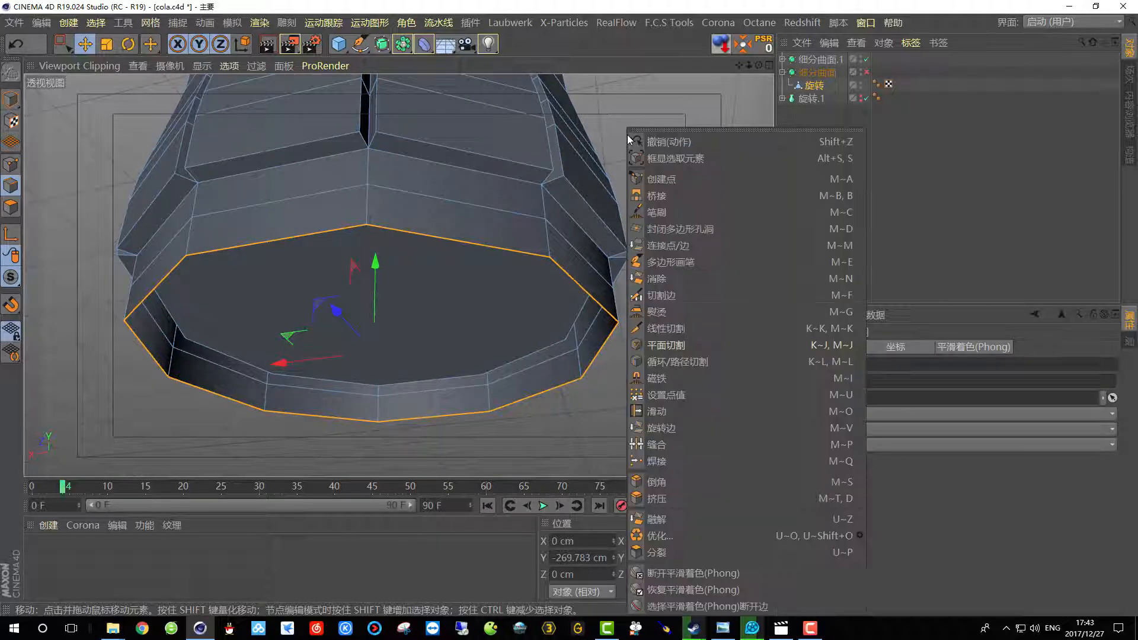
left_click(709, 231)
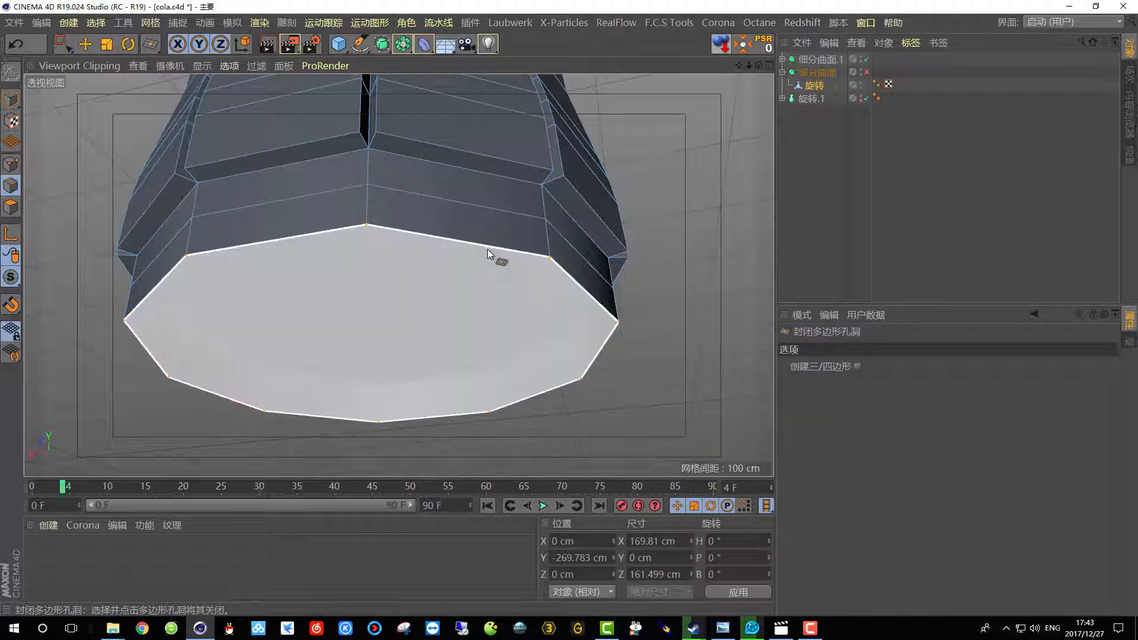
left_click(486, 249)
left_click_drag(490, 240, 473, 297, "alt")
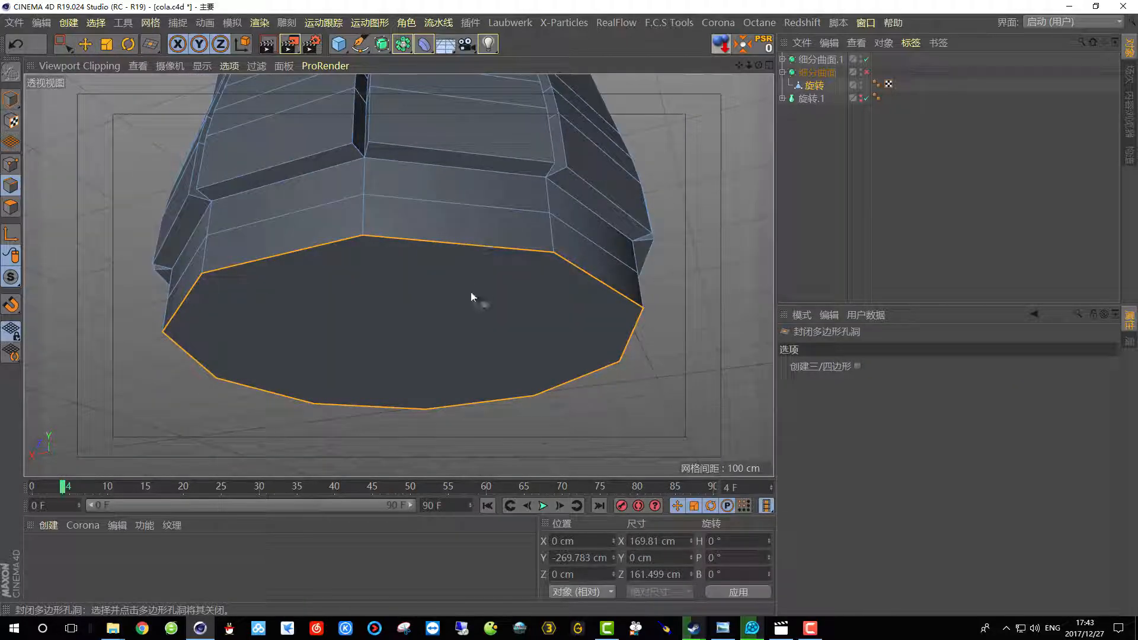
- Select the new bottom cap polygon with Live Selection and subdivide it into segments radiating from its centre
left_click(7, 208)
left_click(67, 48)
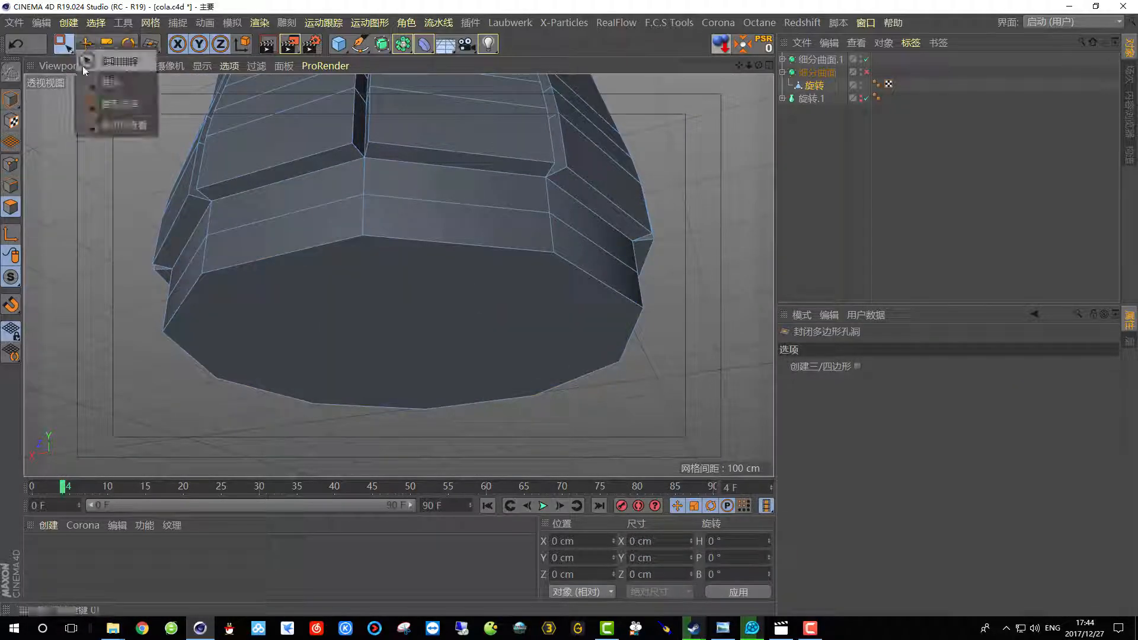
left_click(98, 58)
left_click(424, 279)
right_click(126, 179)
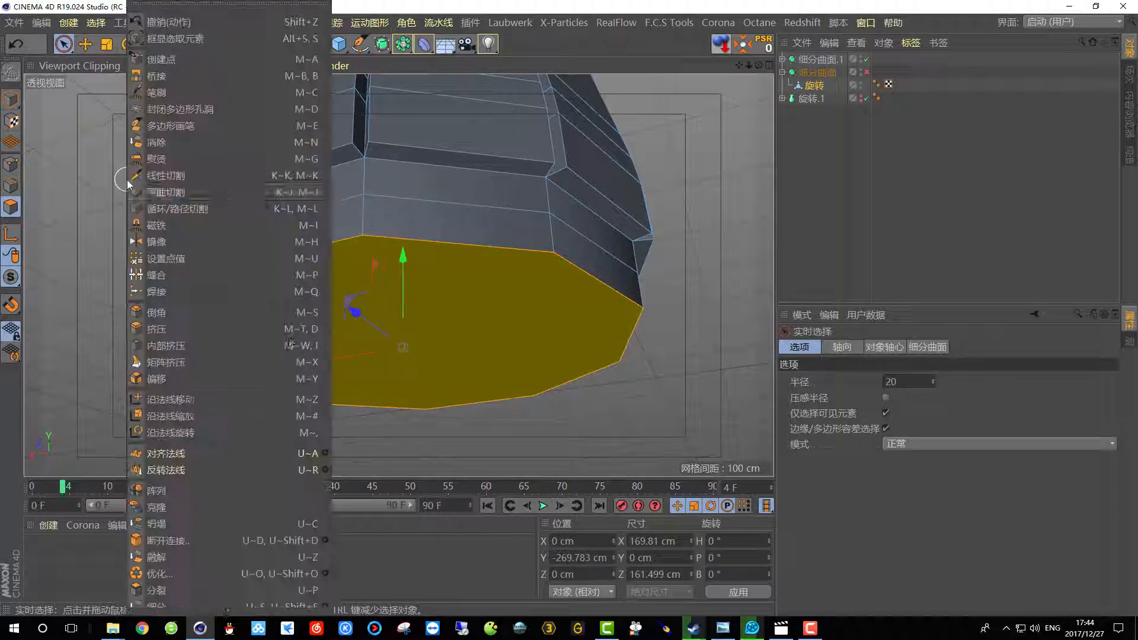
left_click(175, 531)
left_click_drag(463, 345, 261, 228, "alt")
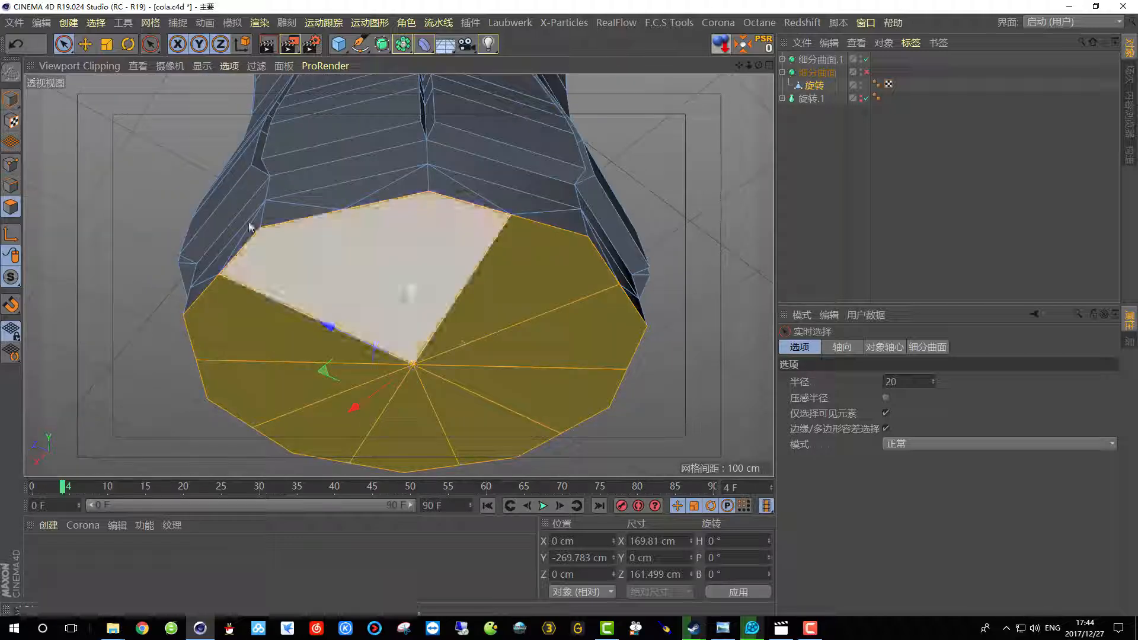
- Scale the subdivided bottom cap down to taper the base, and inner-extrude it by about 25.8 cm
left_click(108, 47)
left_click_drag(648, 183, 716, 171)
right_click(619, 184)
left_click(703, 342)
left_click_drag(491, 168, 474, 224, "alt")
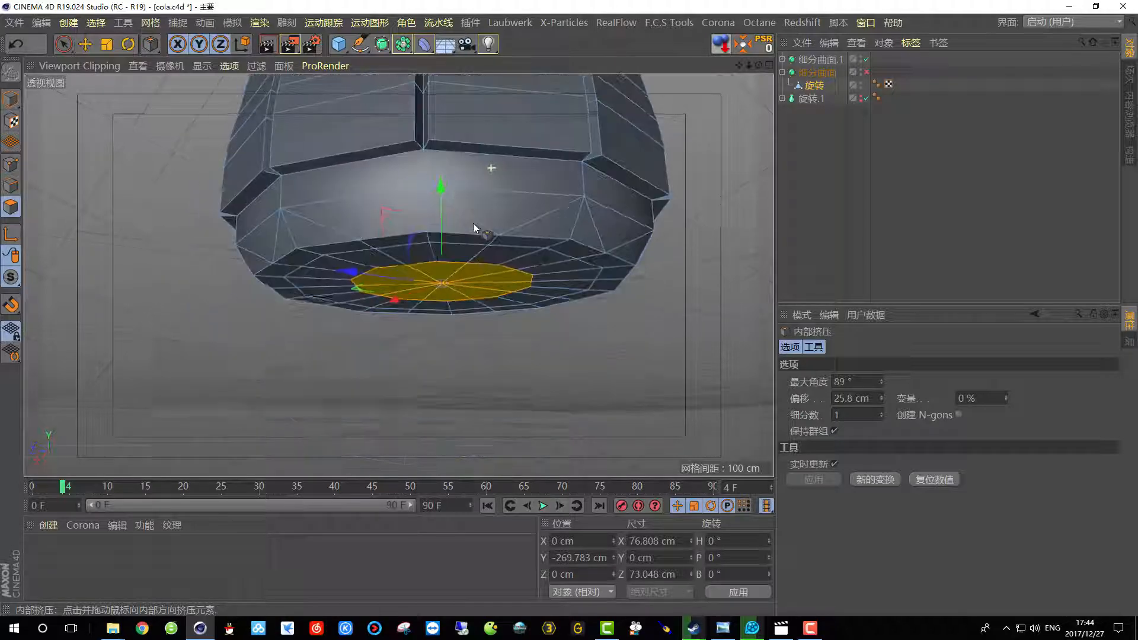
- Raise the inset centre of the base to about Y -262.9 cm and turn the Subdivision Surface back on
left_click_drag(440, 185, 429, 329)
left_click(868, 72)
scroll(428, 329, "down", 5)
middle_click_drag(428, 304, 416, 326, "alt")
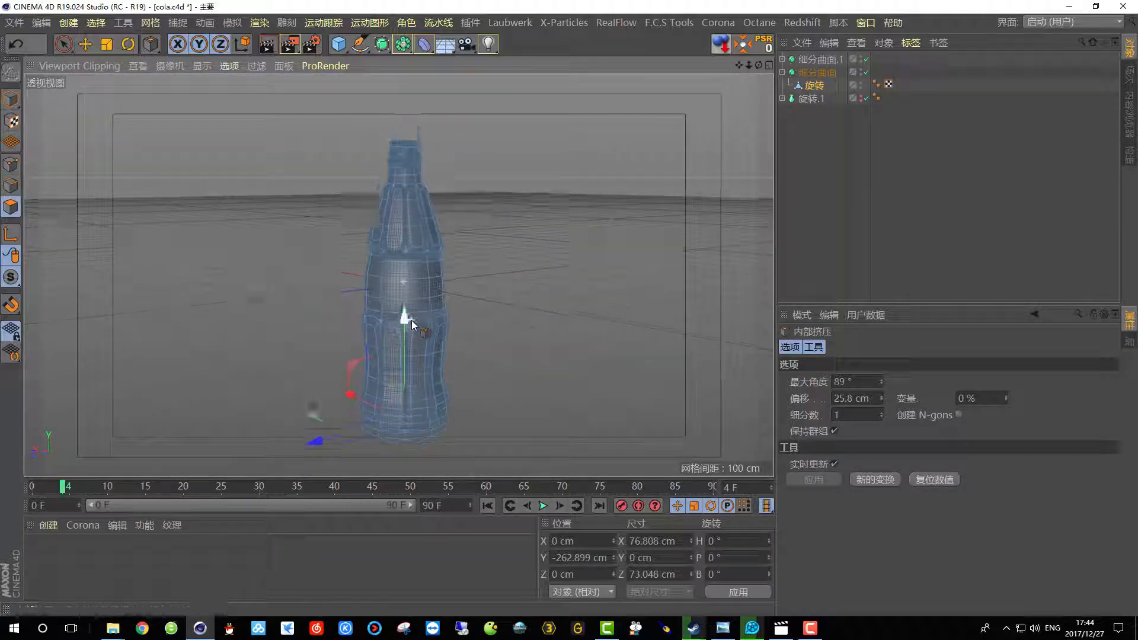
left_click_drag(411, 320, 401, 246, "alt")
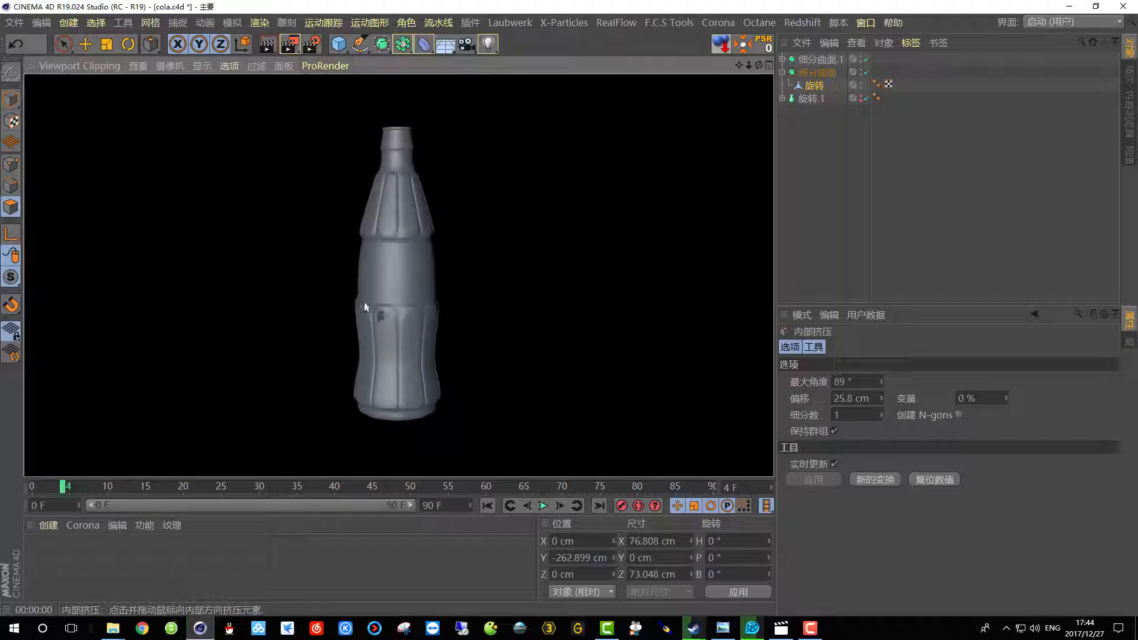
- Render the smoothed underside of the bottle in the active view and inspect the base and overall shape
scroll(393, 383, "up", 4)
left_click_drag(394, 384, 415, 255, "alt")
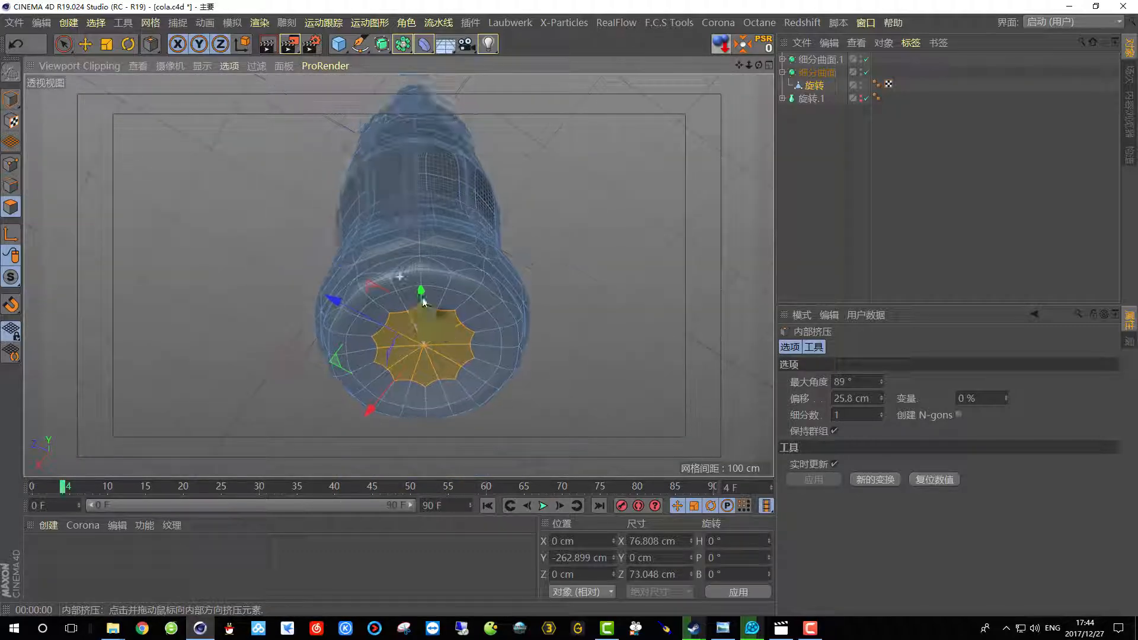
left_click(270, 46)
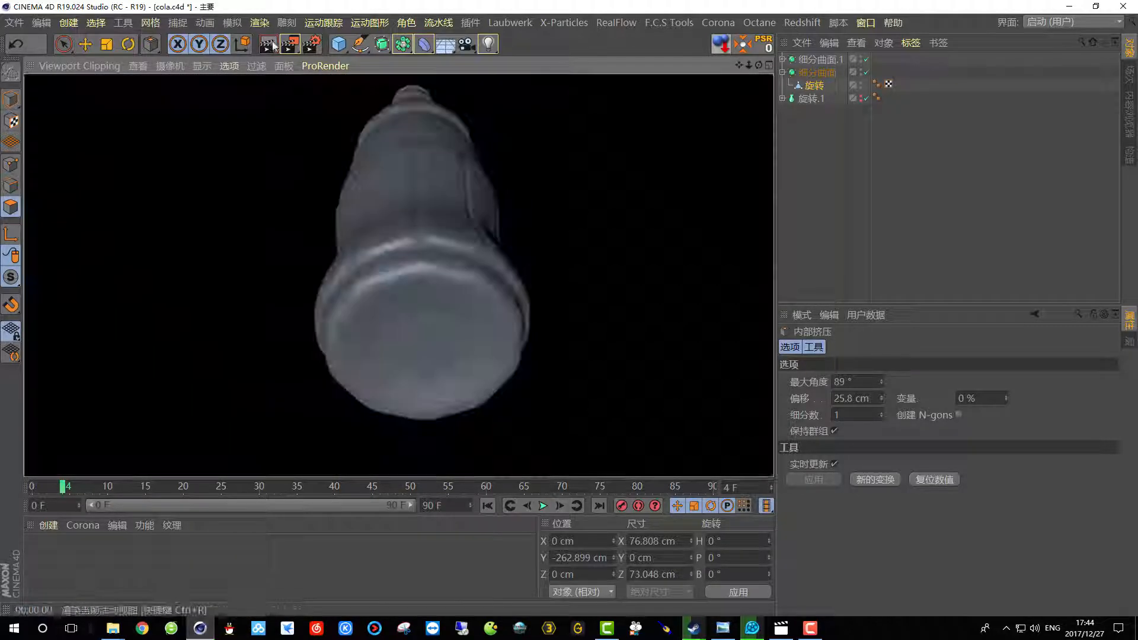
left_click_drag(400, 341, 394, 281, "alt")
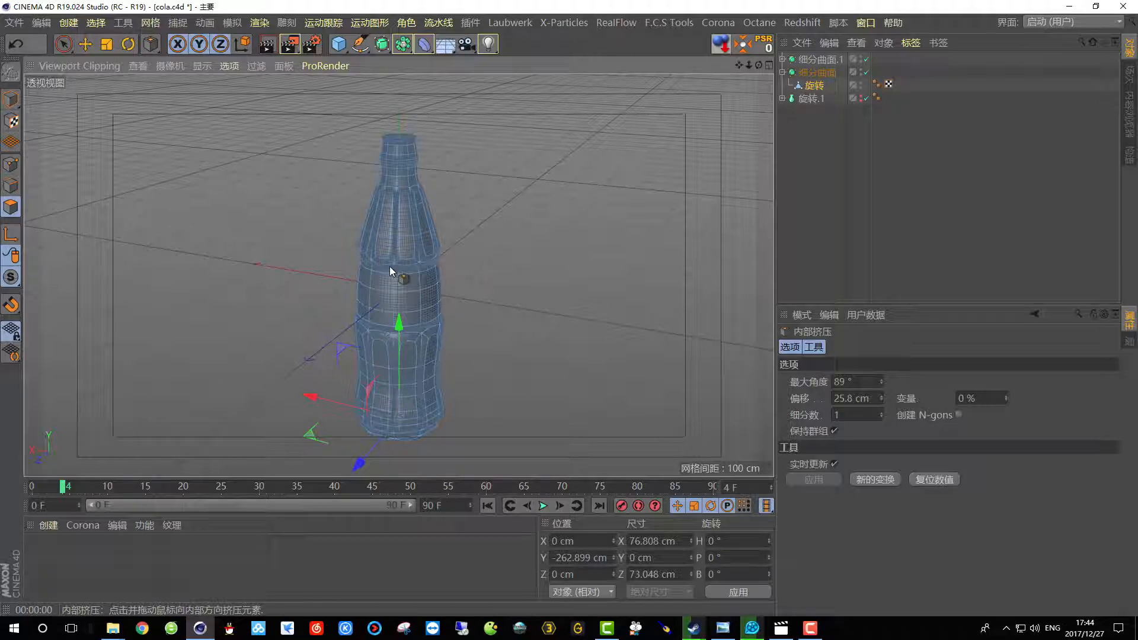
middle_click_drag(390, 271, 386, 253, "alt")
- Switch to model mode and display the whole bottle in shaded mode without wireframe lines
left_click(10, 99)
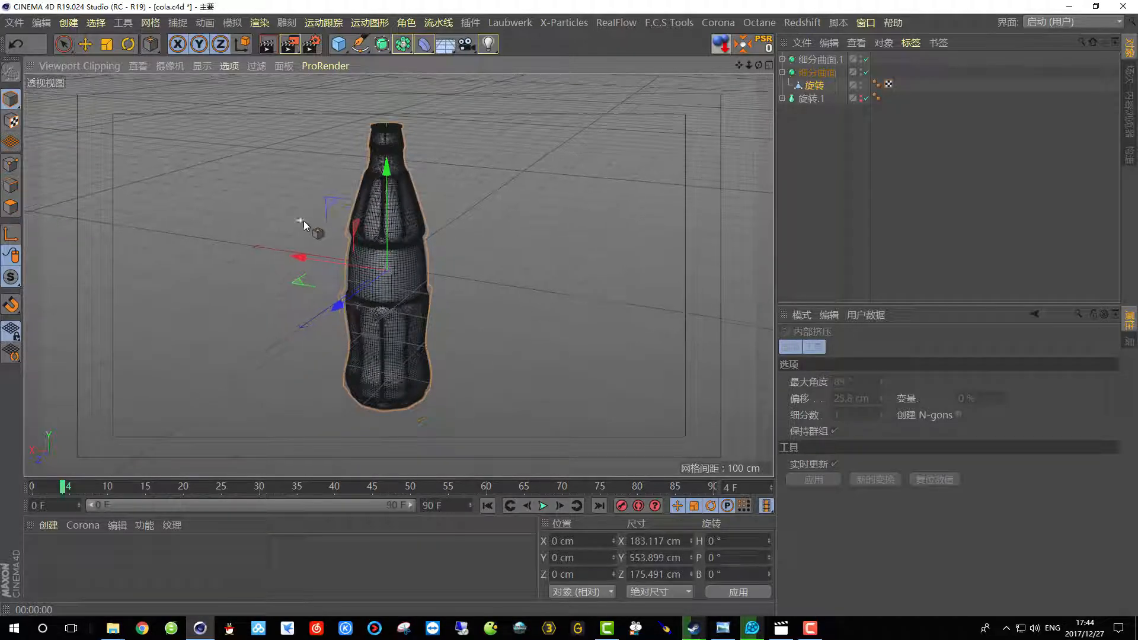
left_click(203, 67)
left_click(217, 87)
scroll(346, 198, "up", 2)
left_click_drag(353, 219, 336, 193, "alt")
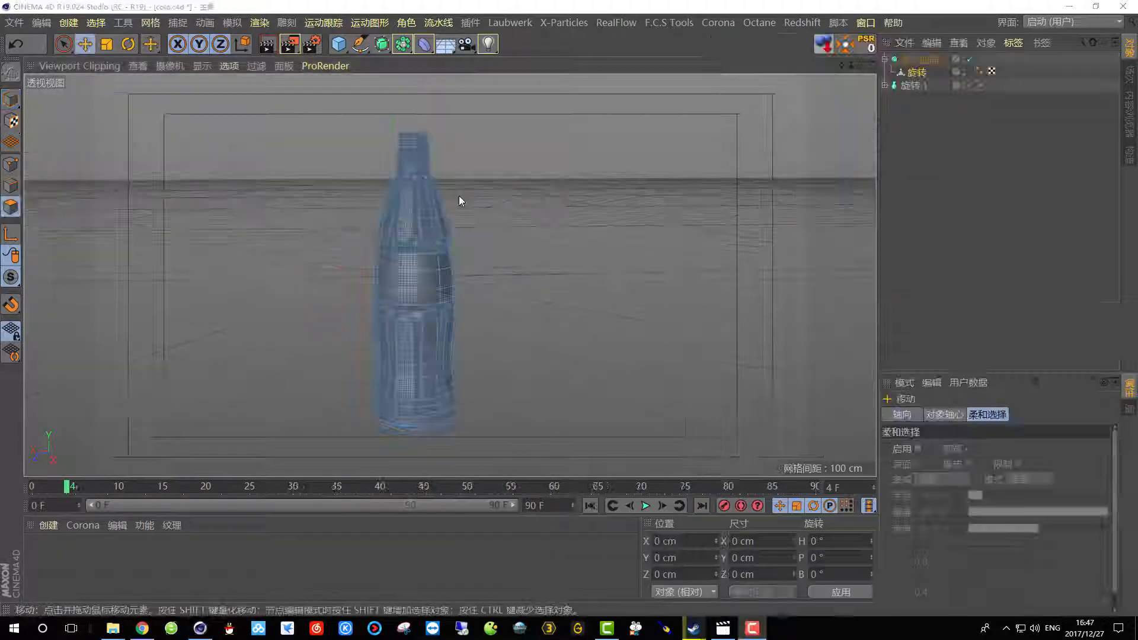
- Examine the bottle's mouth and the bottle cap reference photo timg (2).jpg from the desktop folder daris
scroll(404, 146, "up", 3)
left_click_drag(397, 157, 448, 271, "alt")
scroll(424, 209, "up", 3)
left_click(113, 628)
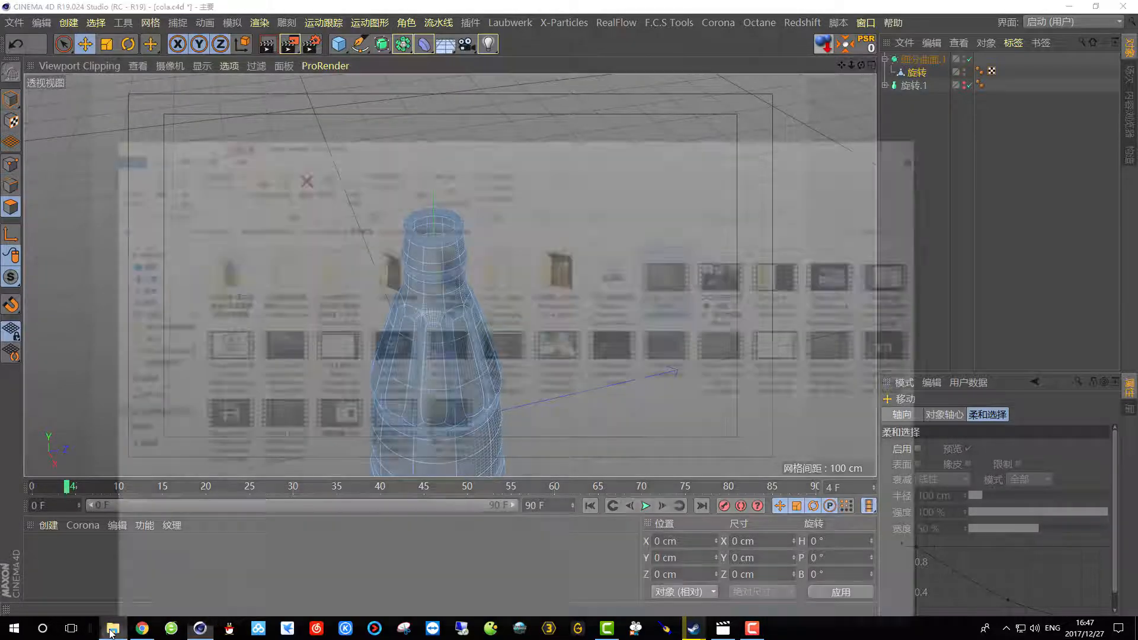
left_click(146, 181)
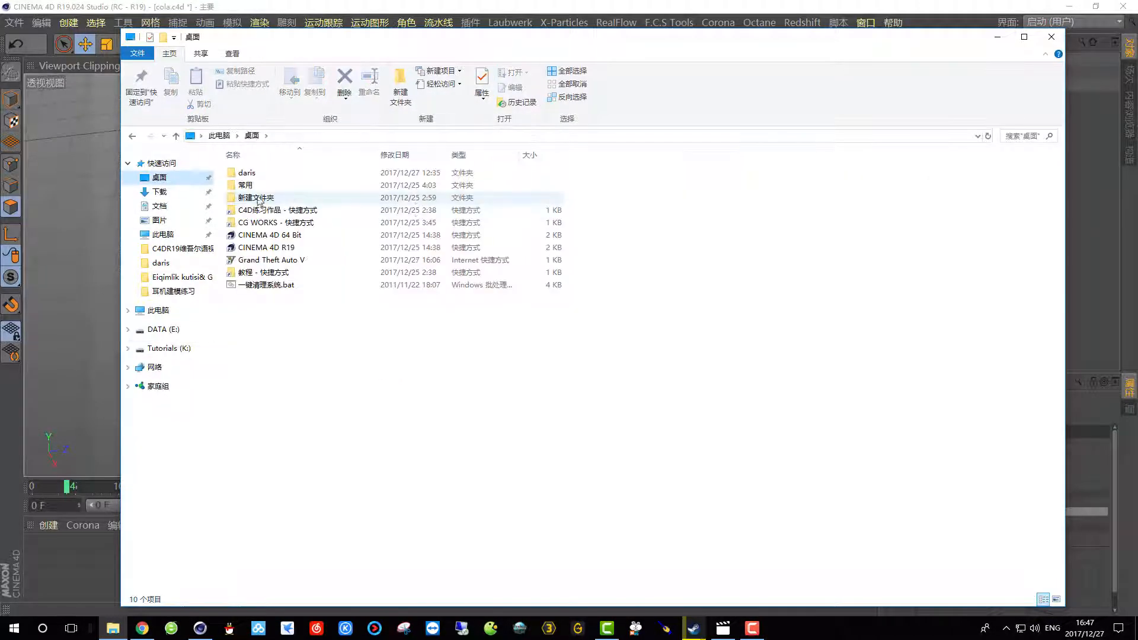
double_click(247, 172)
double_click(966, 187)
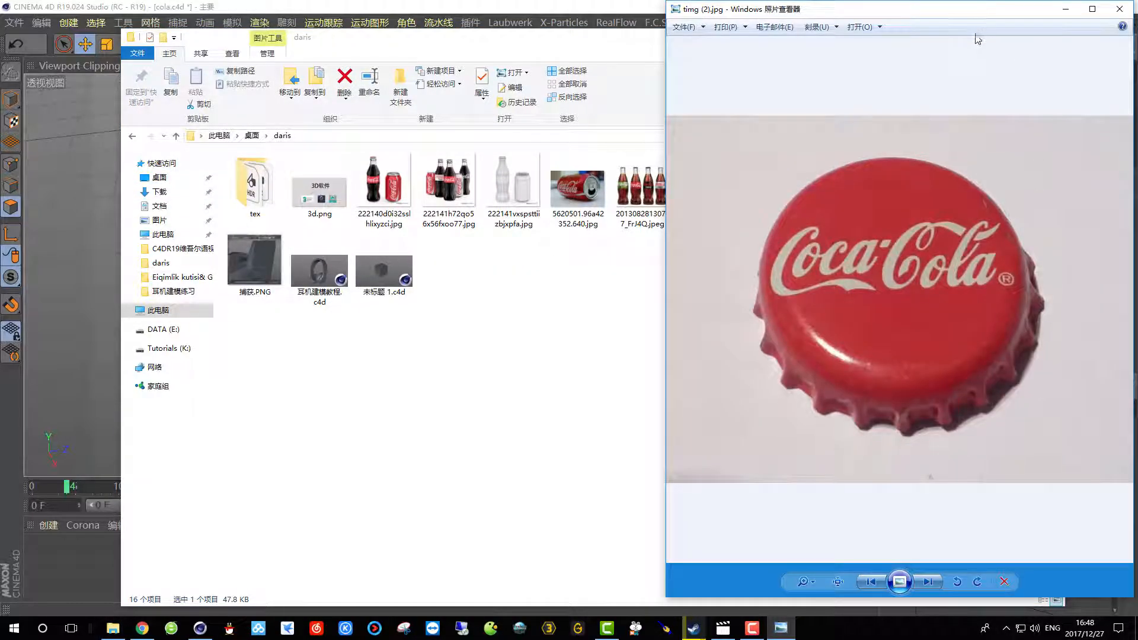
left_click_drag(984, 17, 722, 33)
left_click(802, 26)
left_click(998, 37)
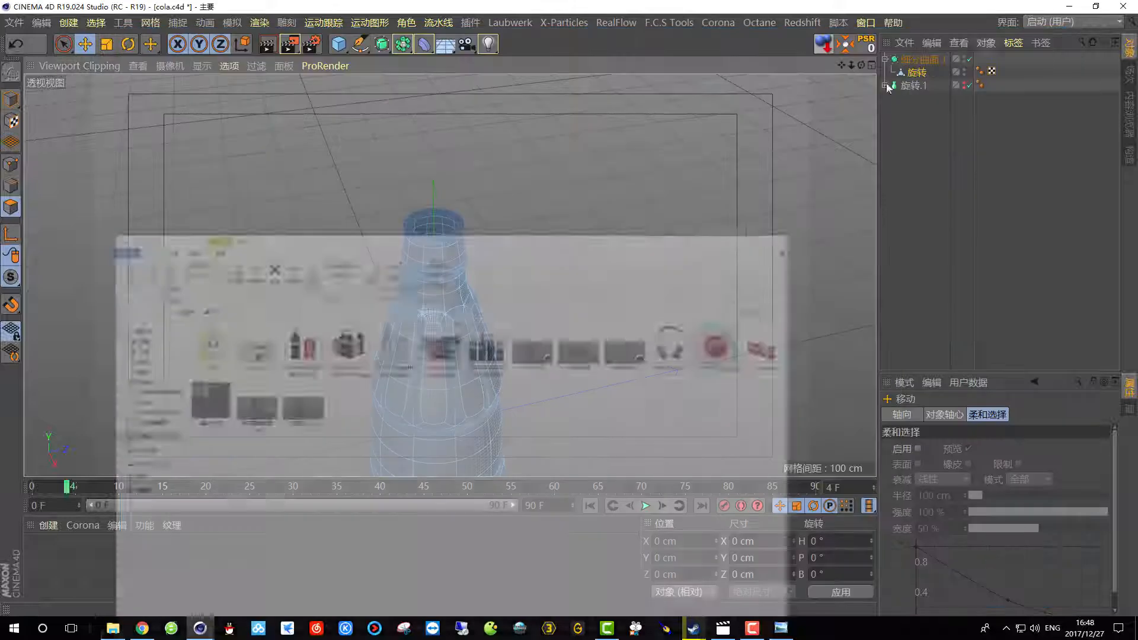
- Collapse the subdivided bottle's hierarchy and hide the bottle in the viewport
scroll(482, 274, "up", 1)
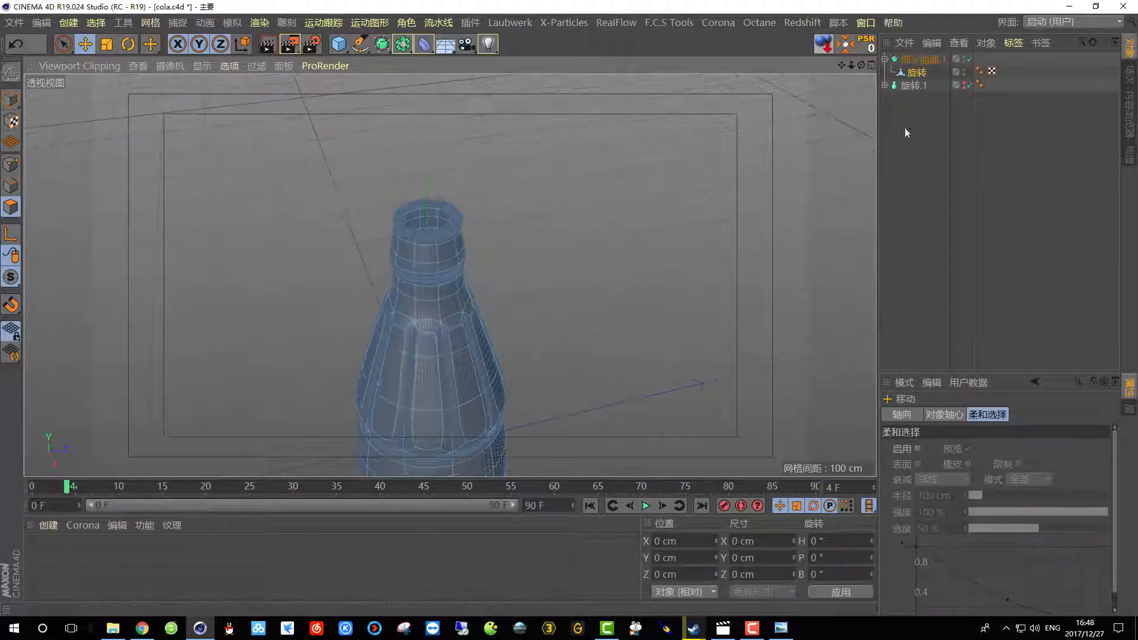
left_click(885, 59)
left_click(965, 59)
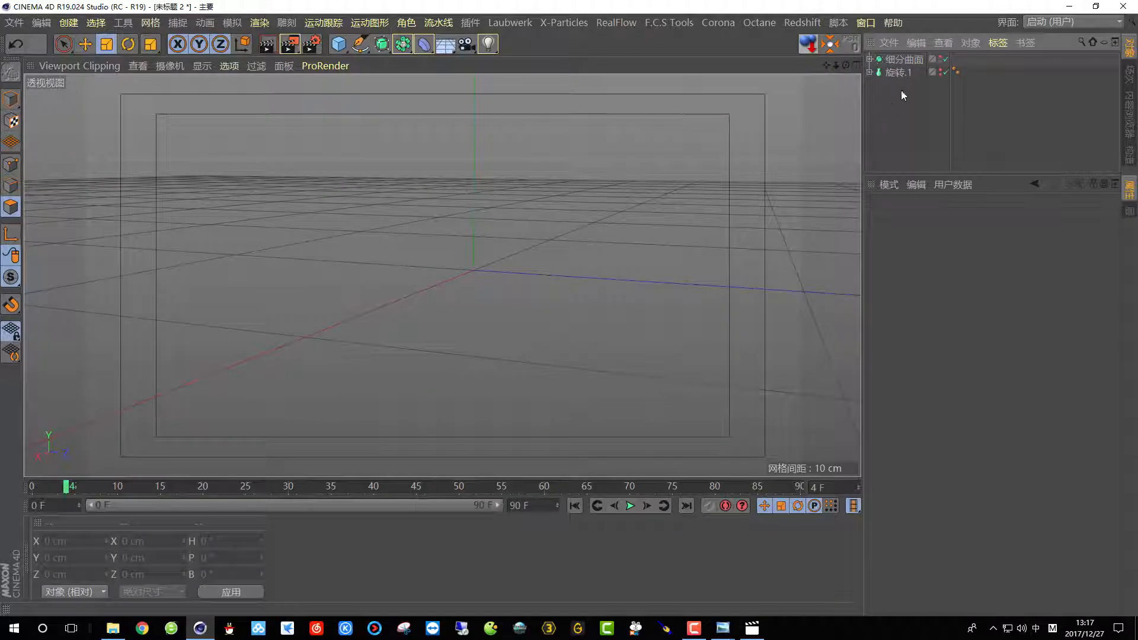
- Add a cylinder primitive and flatten it to a disc about 15.4 cm high
left_click(337, 48)
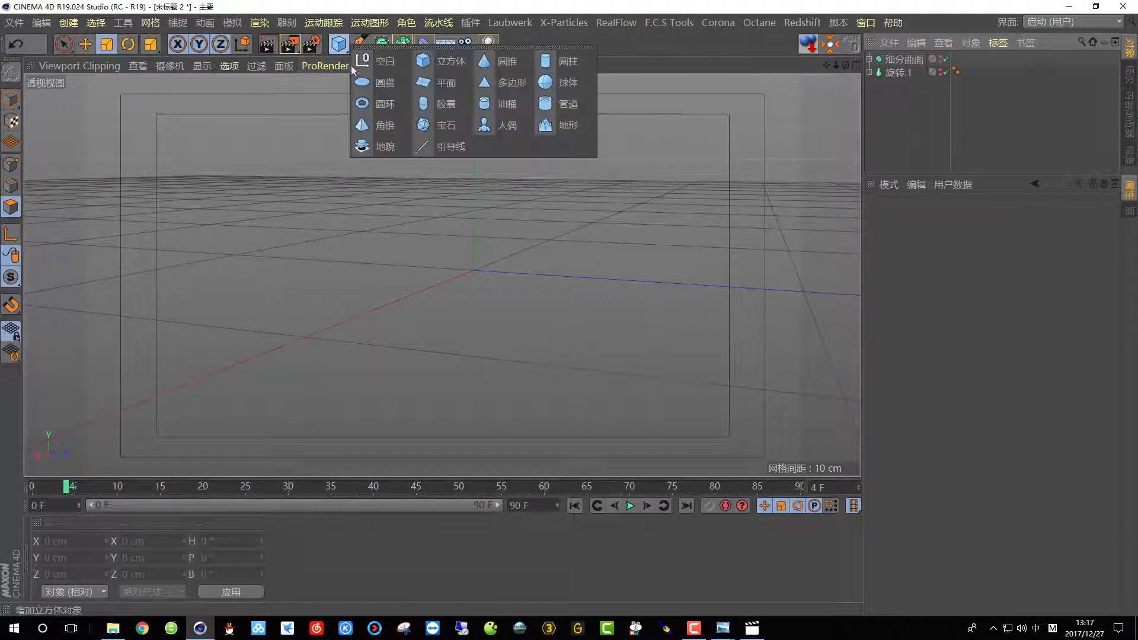
left_click(563, 69)
scroll(465, 273, "down", 6)
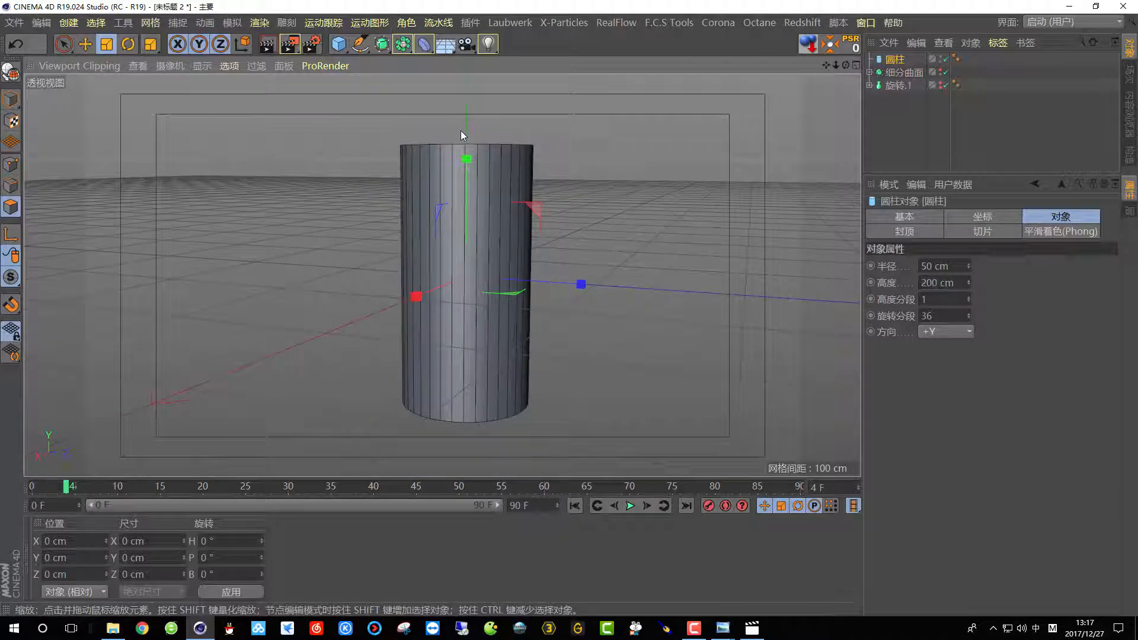
left_click_drag(475, 147, 486, 262)
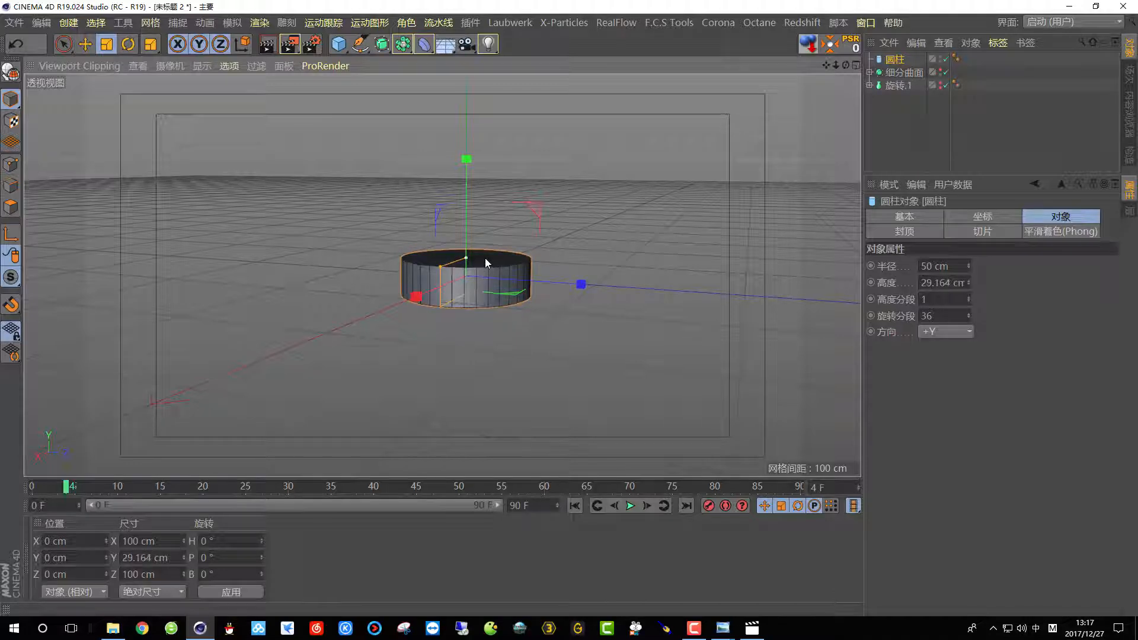
scroll(486, 262, "up", 5)
left_click_drag(443, 211, 453, 229)
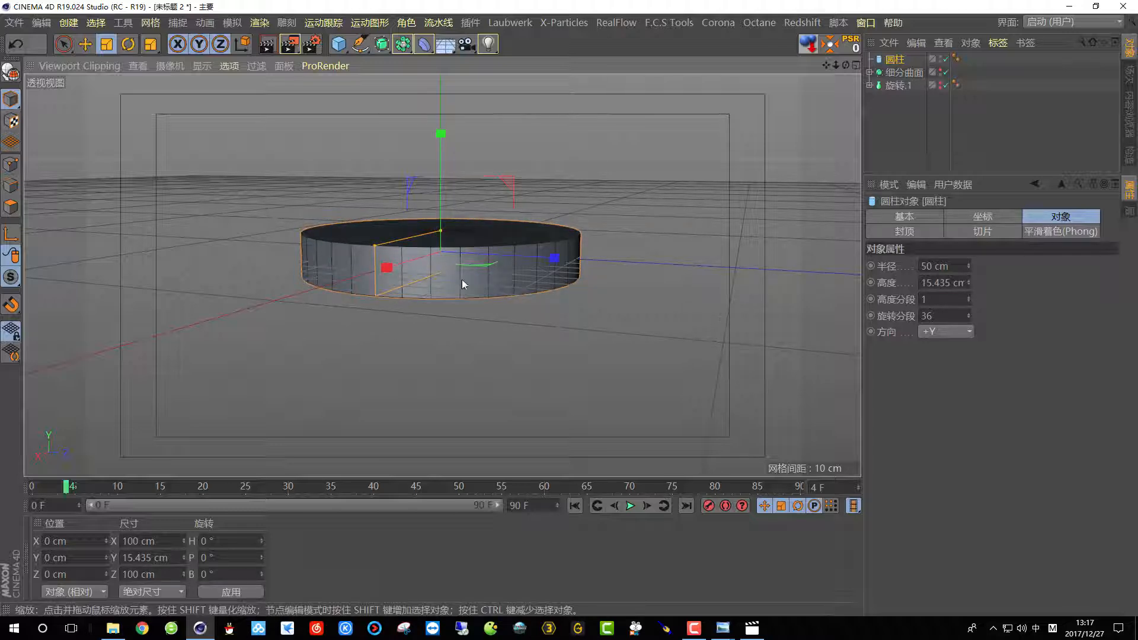
- Set the cylinder's height segments to 2 and its rotation segments to 66
double_click(928, 316)
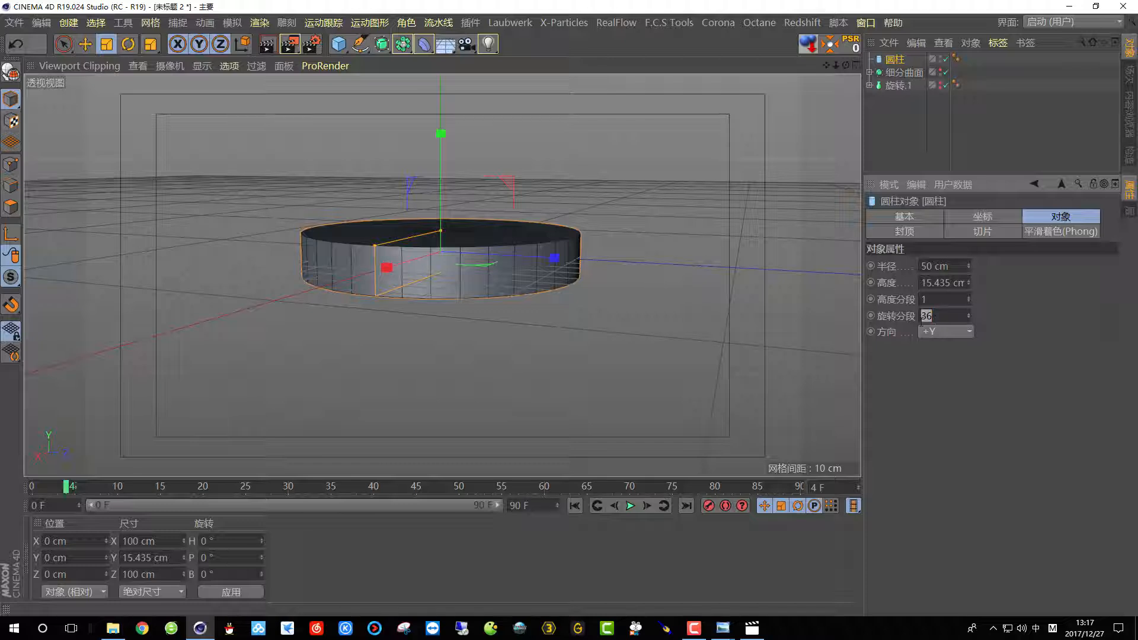
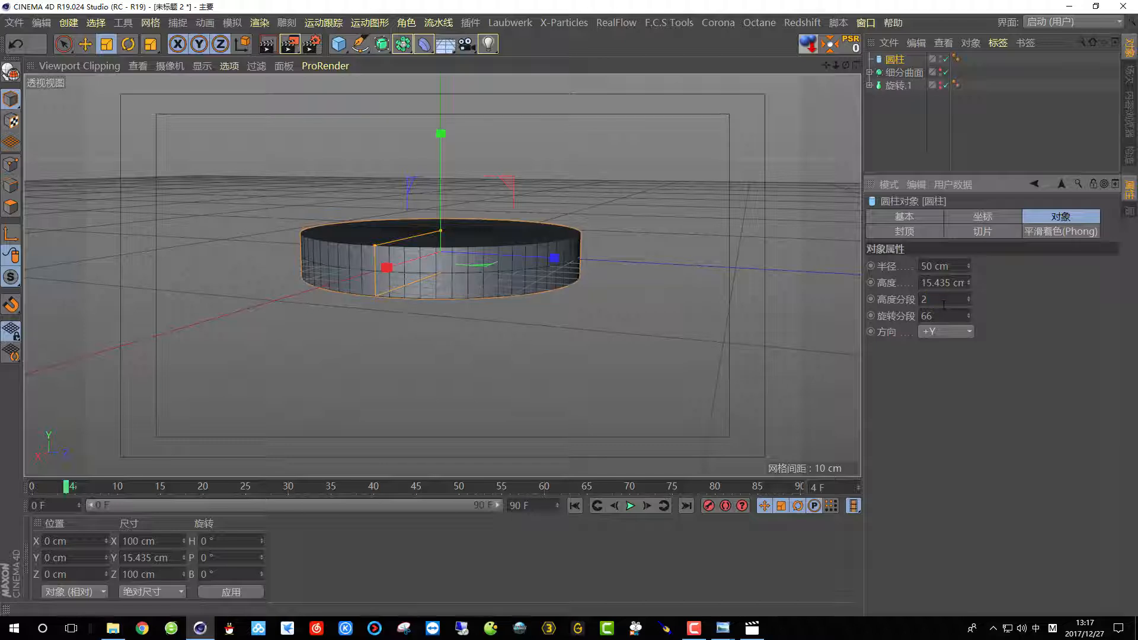
scroll(417, 288, "up", 3)
middle_click_drag(415, 285, 429, 288, "alt")
left_click_drag(429, 285, 435, 231, "alt")
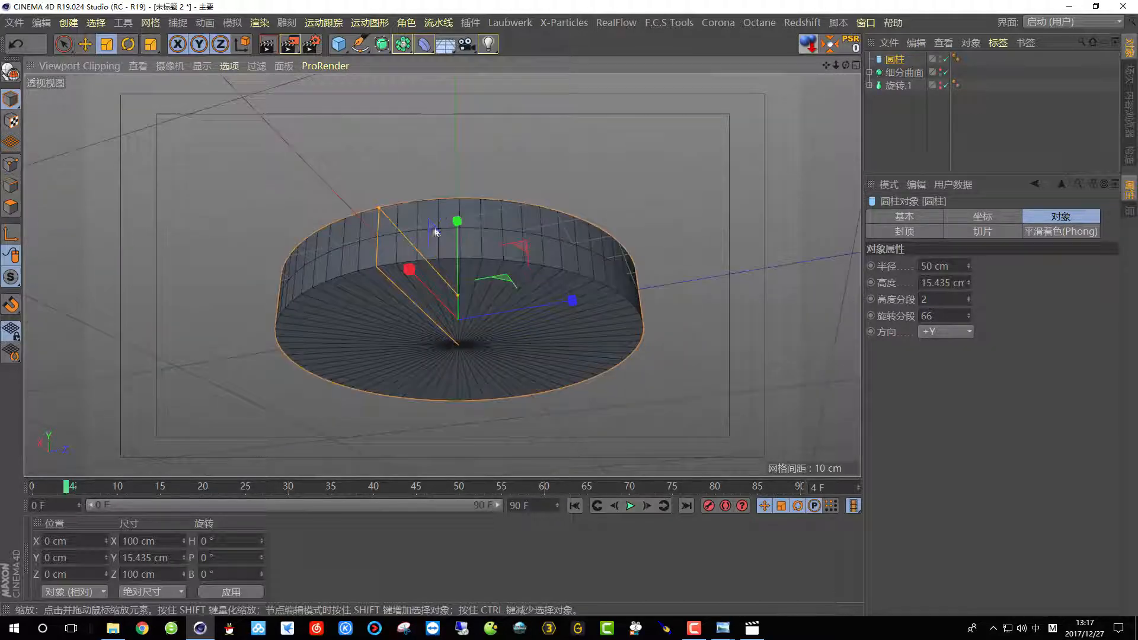
- Make the cylinder editable and delete the polygons of its bottom cap
left_click(9, 72)
left_click(10, 207)
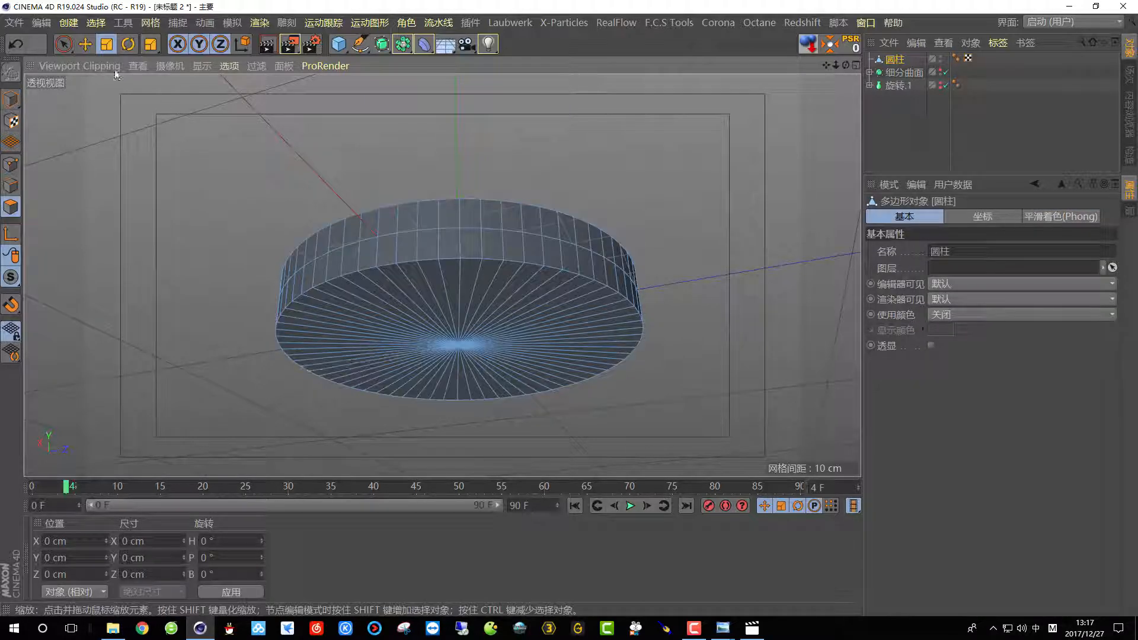
left_click(64, 44)
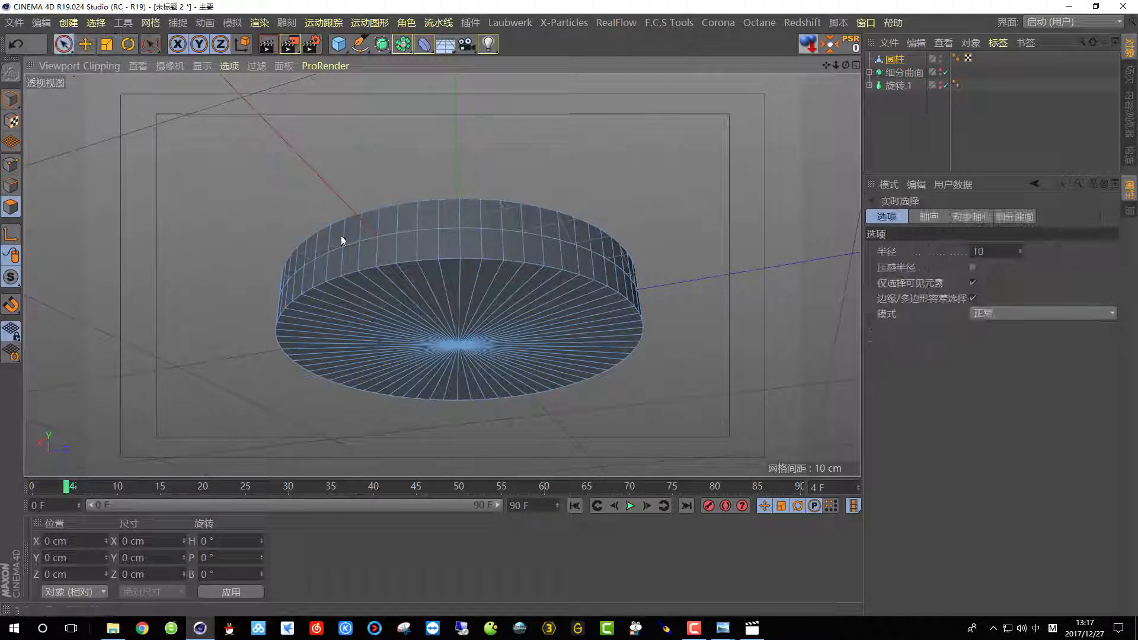
mouse_move(423, 349)
left_mouse_down()
mouse_move(461, 342)
mouse_move(404, 296)
mouse_move(485, 318)
mouse_move(389, 324)
left_mouse_up()
key("Delete")
- Select pairs of adjacent polygons all around the lower row of the cylinder's side, leaving one unselected polygon between pairs
scroll(485, 318, "up", 5)
scroll(389, 324, "down", 2)
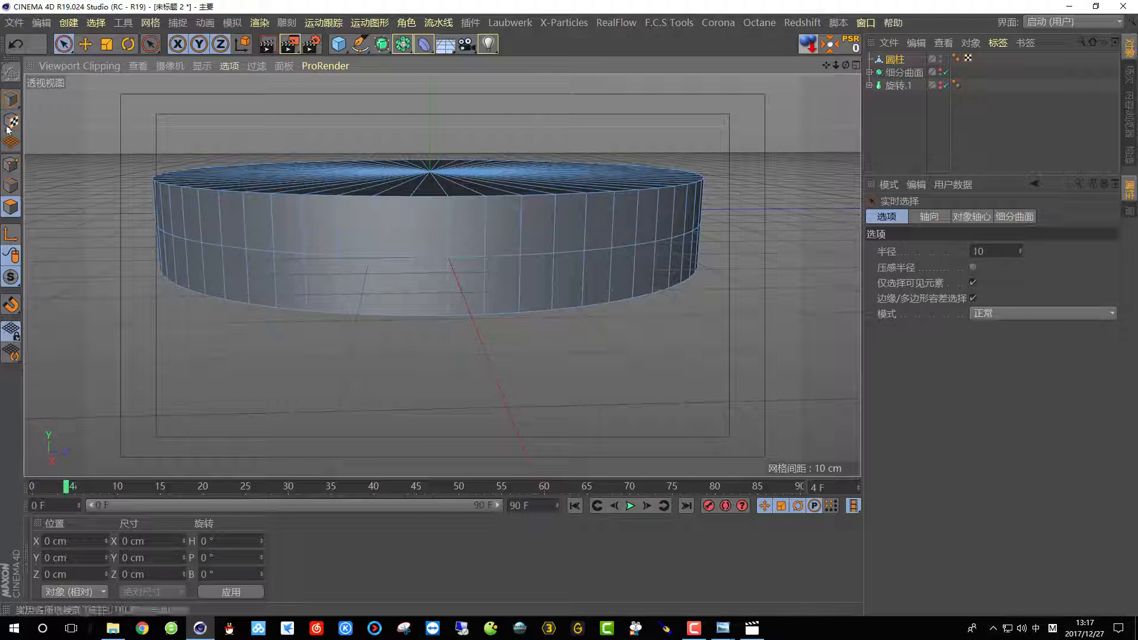
left_click(374, 308)
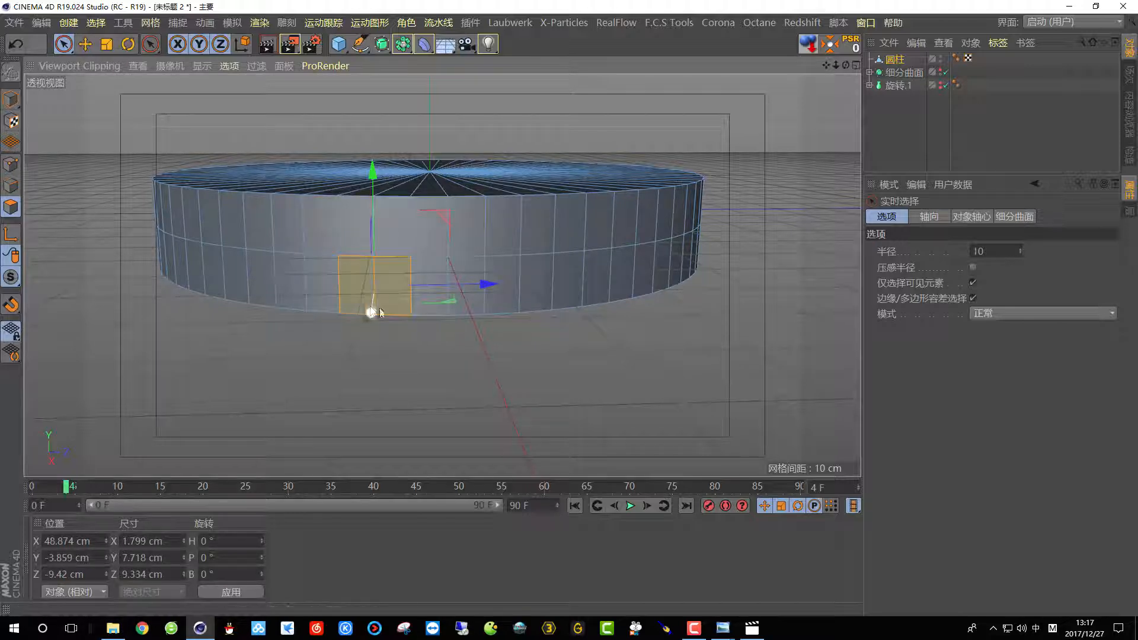
left_click(483, 311, "shift")
left_click(578, 301, "shift")
left_click(588, 292, "shift")
left_click_drag(549, 305, 496, 304, "alt")
left_click(610, 302, "shift")
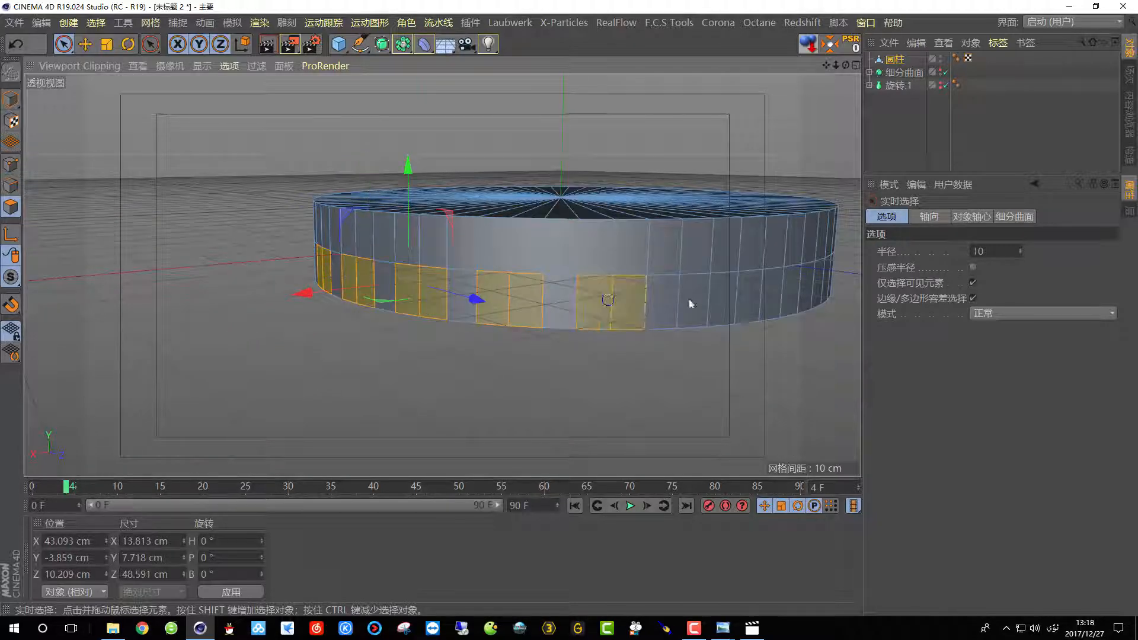
left_click(709, 299, "shift")
left_click_drag(709, 299, 462, 315, "alt")
left_click(496, 315, "shift")
left_click(582, 315, "shift")
left_click(673, 315, "shift")
left_click_drag(666, 312, 437, 332, "alt")
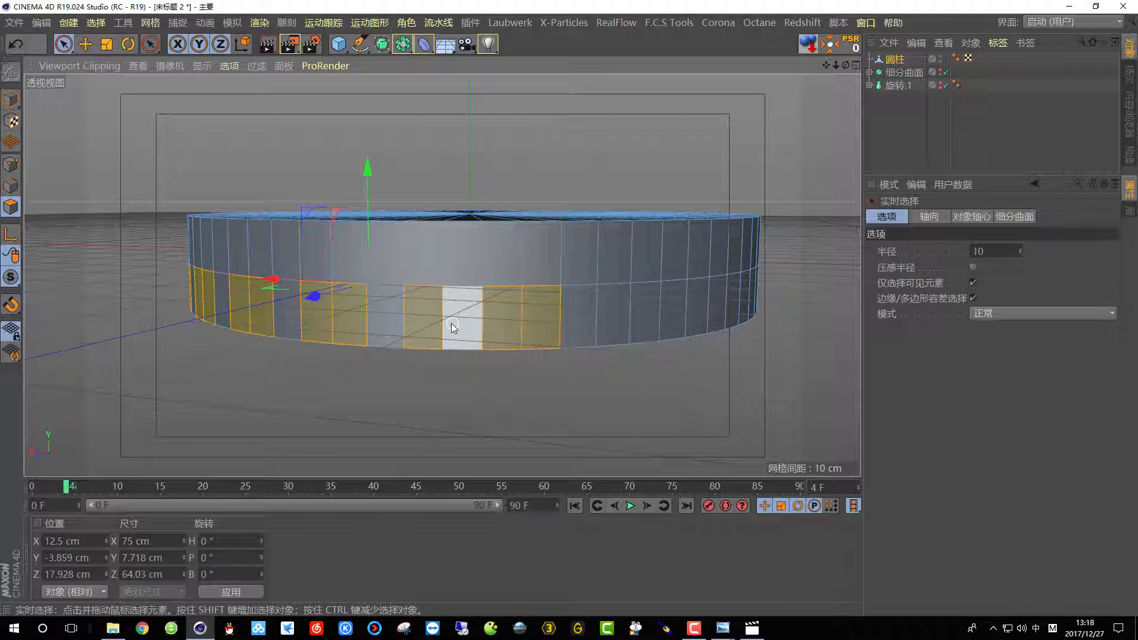
left_click(503, 325, "ctrl")
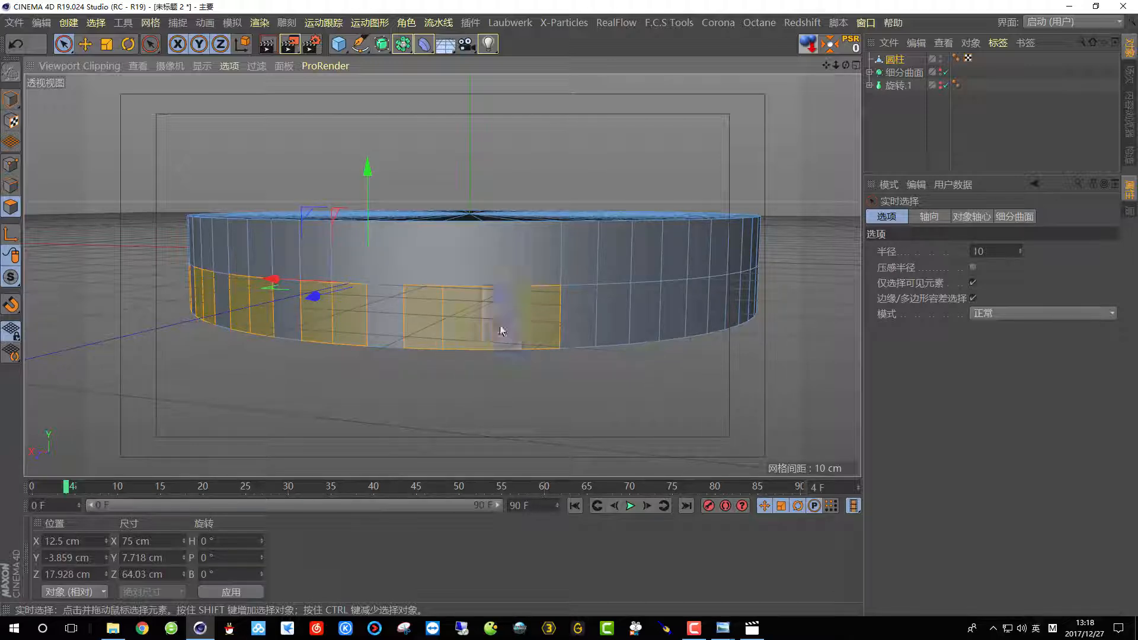
left_click(569, 325, "shift")
left_click(662, 326, "shift")
left_click_drag(658, 325, 422, 314, "alt")
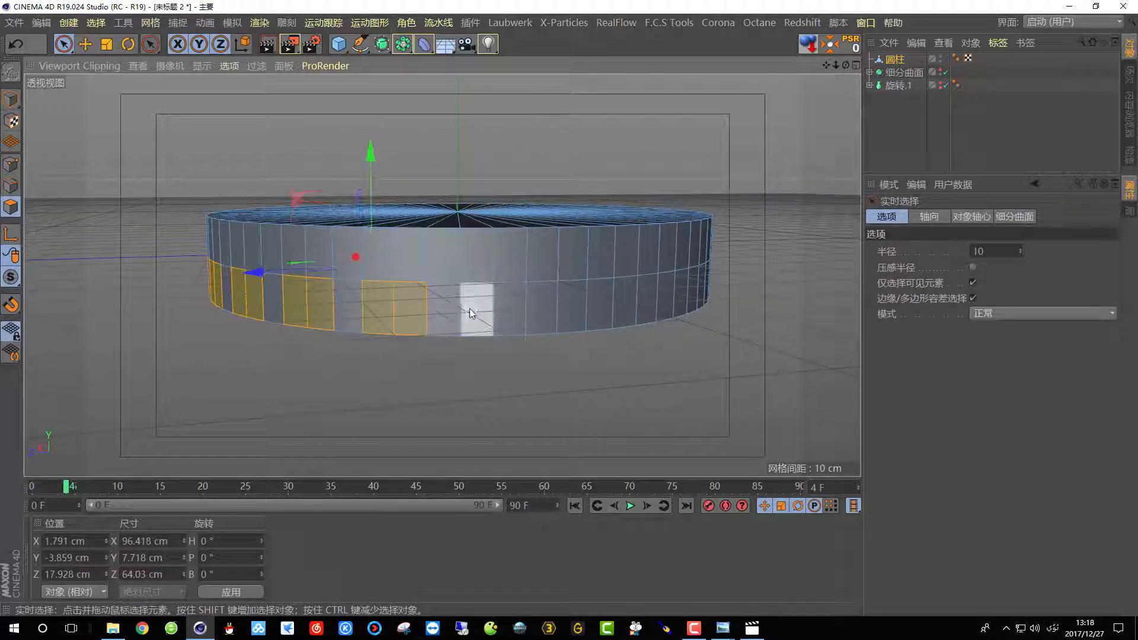
left_click(584, 315, "shift")
left_click_drag(601, 319, 308, 318, "alt")
left_click(528, 328, "shift")
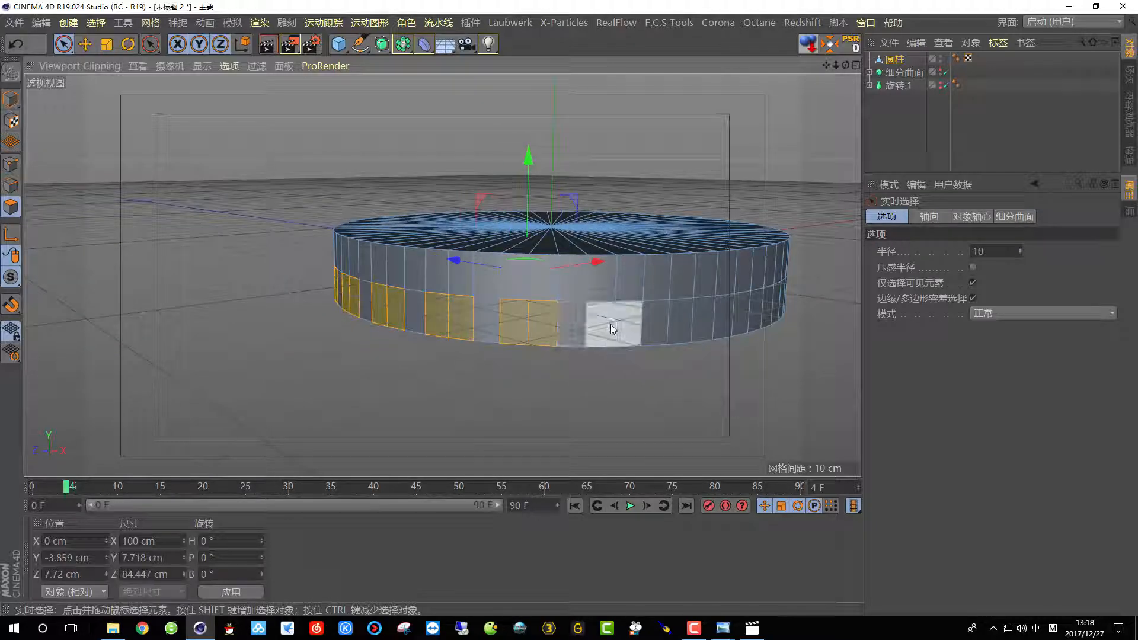
left_click(689, 322, "shift")
left_click_drag(521, 307, 556, 336, "alt")
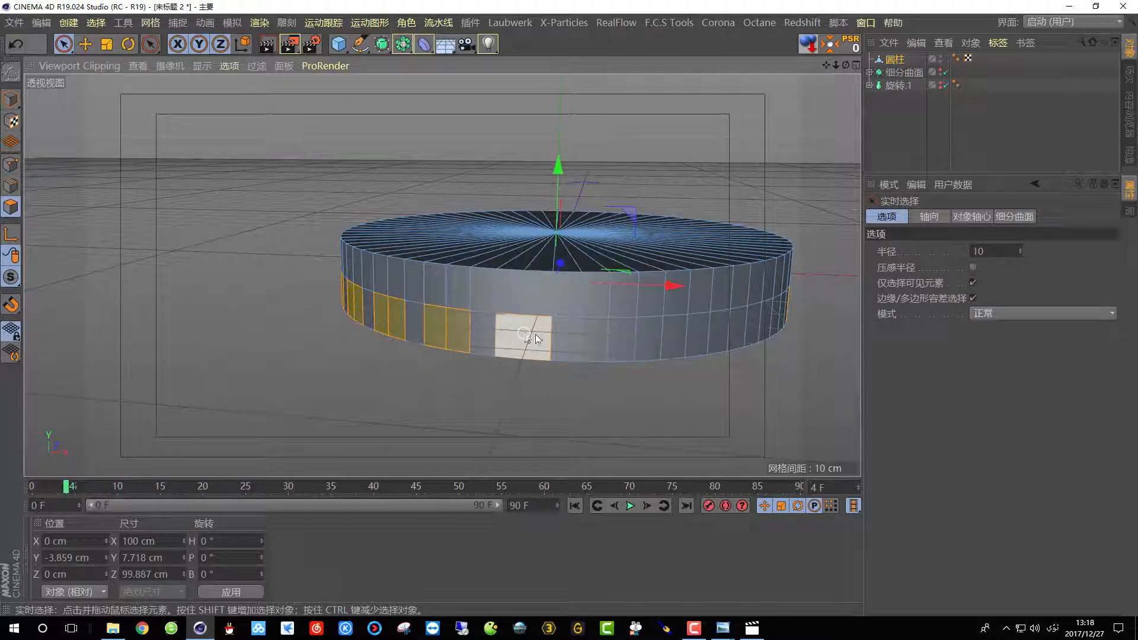
left_click(537, 339, "shift")
left_click(605, 341, "shift")
left_click(684, 338, "shift")
middle_click_drag(684, 338, 485, 322, "alt")
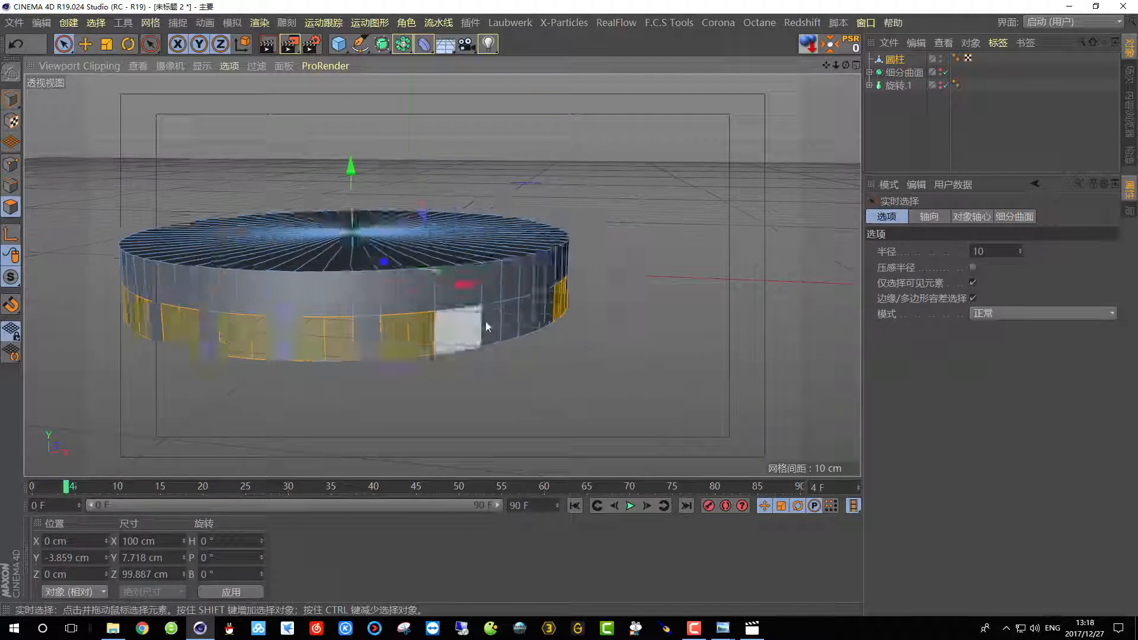
left_click_drag(486, 322, 368, 324, "alt")
left_click(483, 322, "shift")
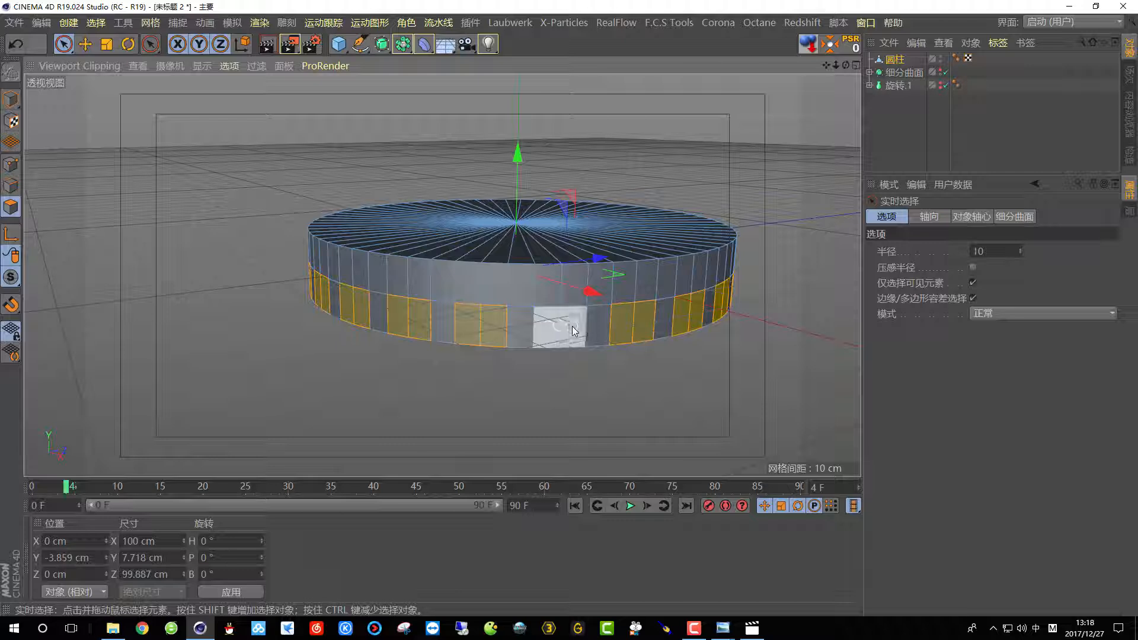
- Extrude the selected side polygons inward by about 3.8 cm to form notches
scroll(515, 368, "up", 5)
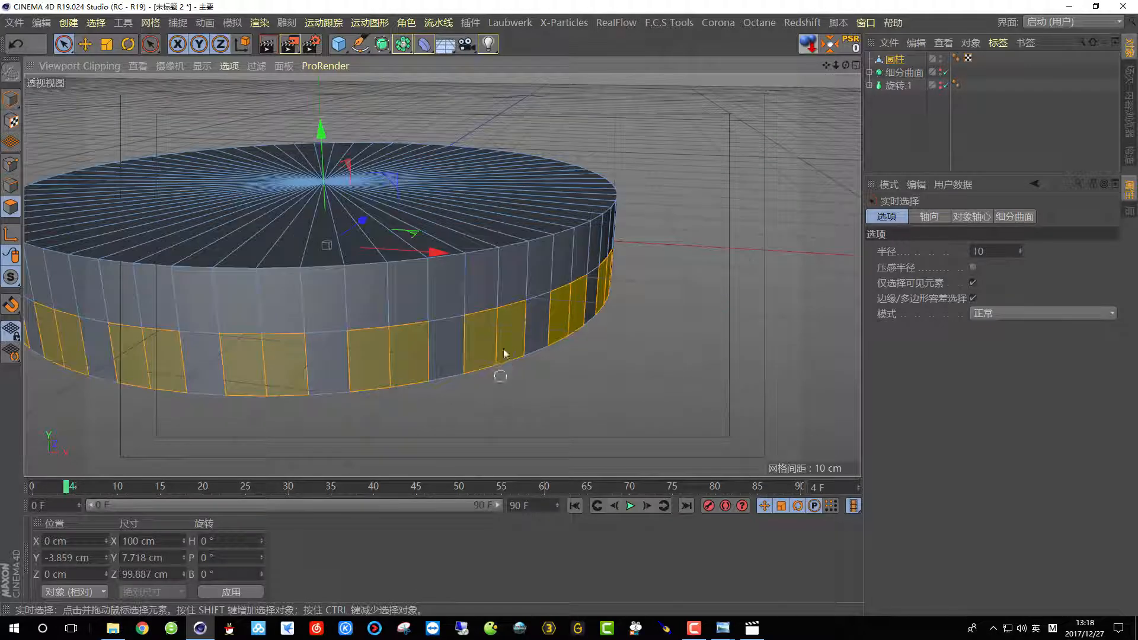
right_click(615, 310)
left_click(686, 328)
left_click_drag(685, 328, 640, 327)
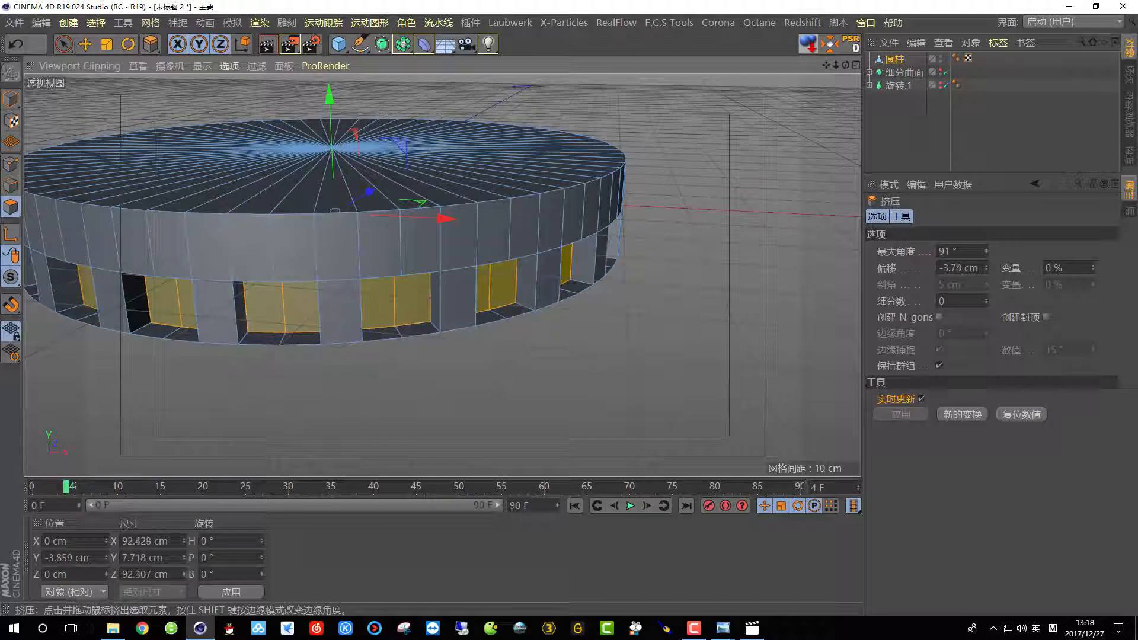
- Scale the recessed notch faces along their normals to about 50.5 %
left_click_drag(485, 355, 496, 291, "alt")
right_click(493, 161)
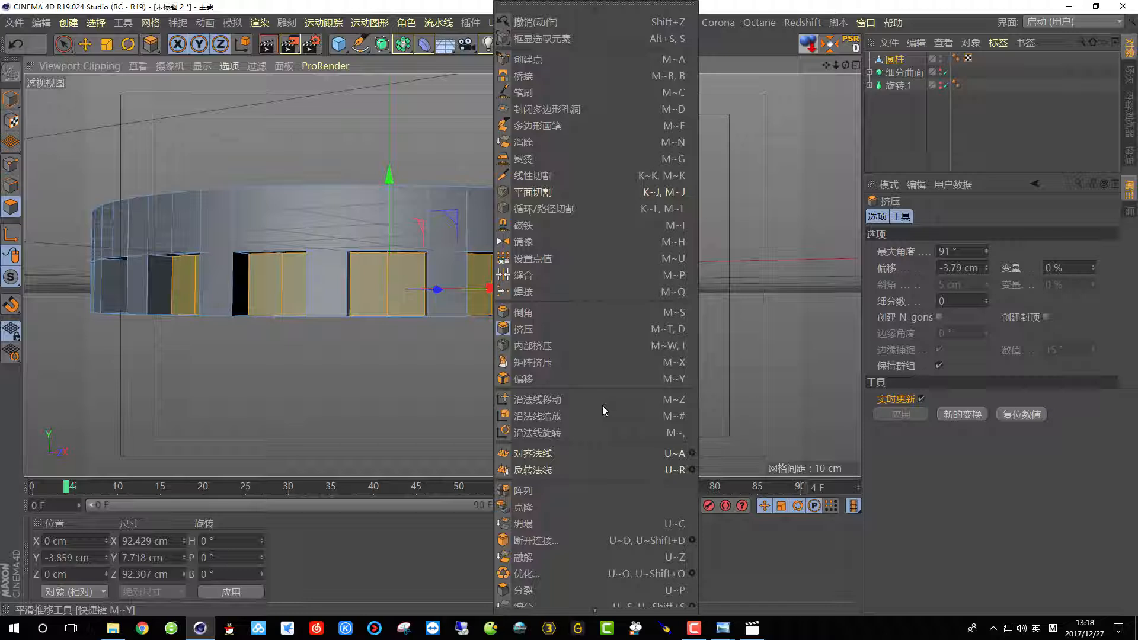
left_click(529, 415)
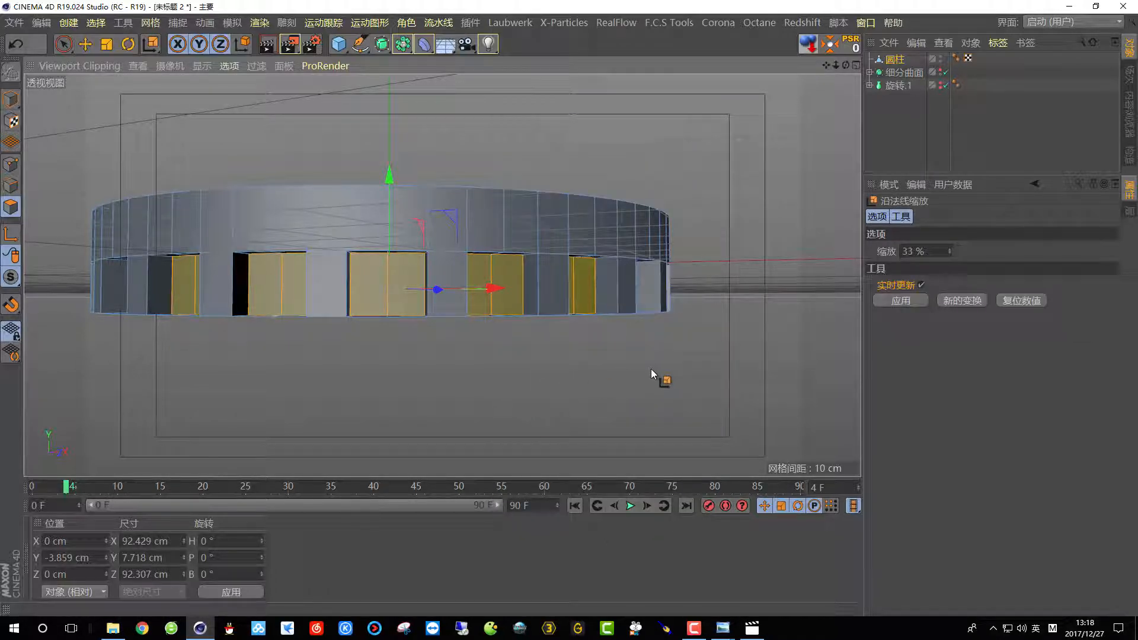
left_click_drag(617, 379, 569, 380)
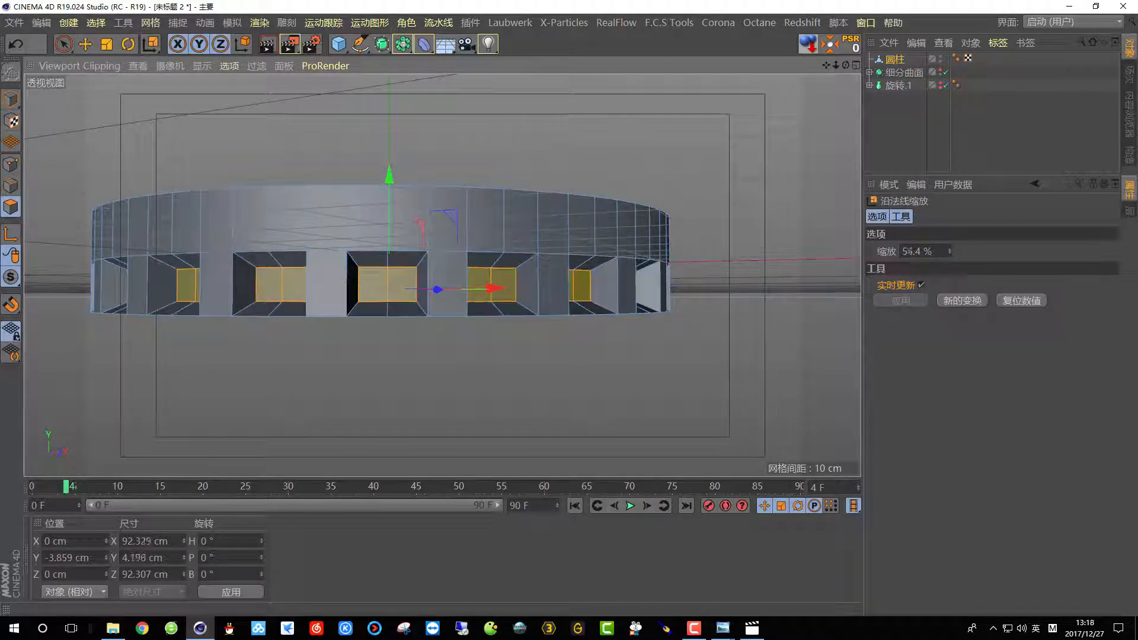
mouse_move(652, 321)
left_mouse_down("alt")
mouse_move(726, 341)
mouse_move(652, 331)
left_mouse_up("alt")
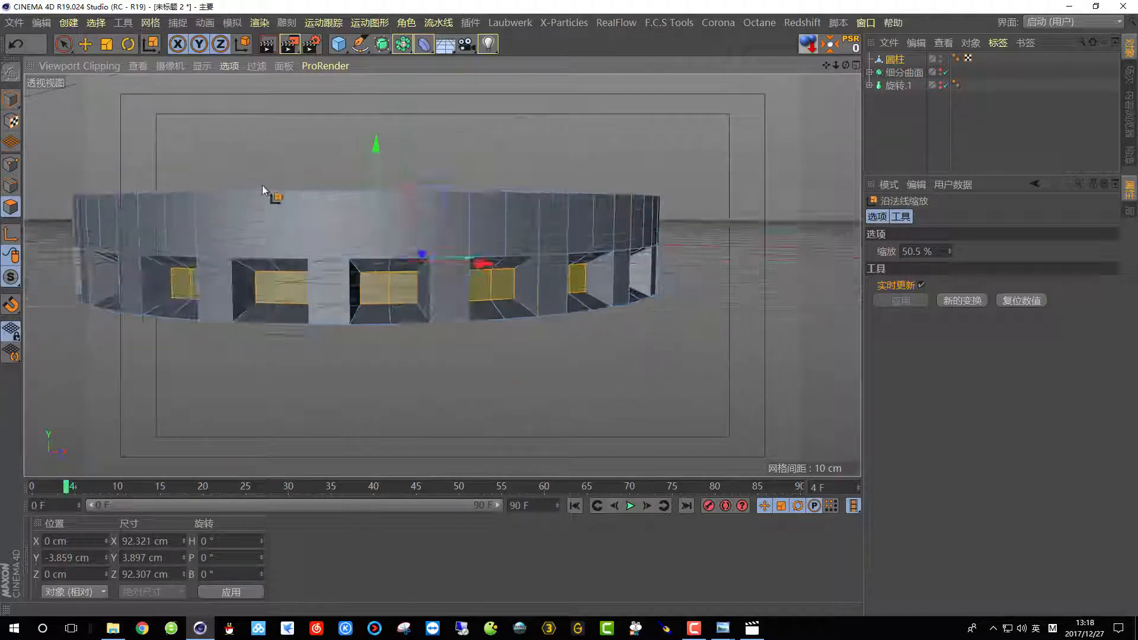
- Stretch the recessed notch faces along Y to a height of about 6.4 cm
left_click(107, 44)
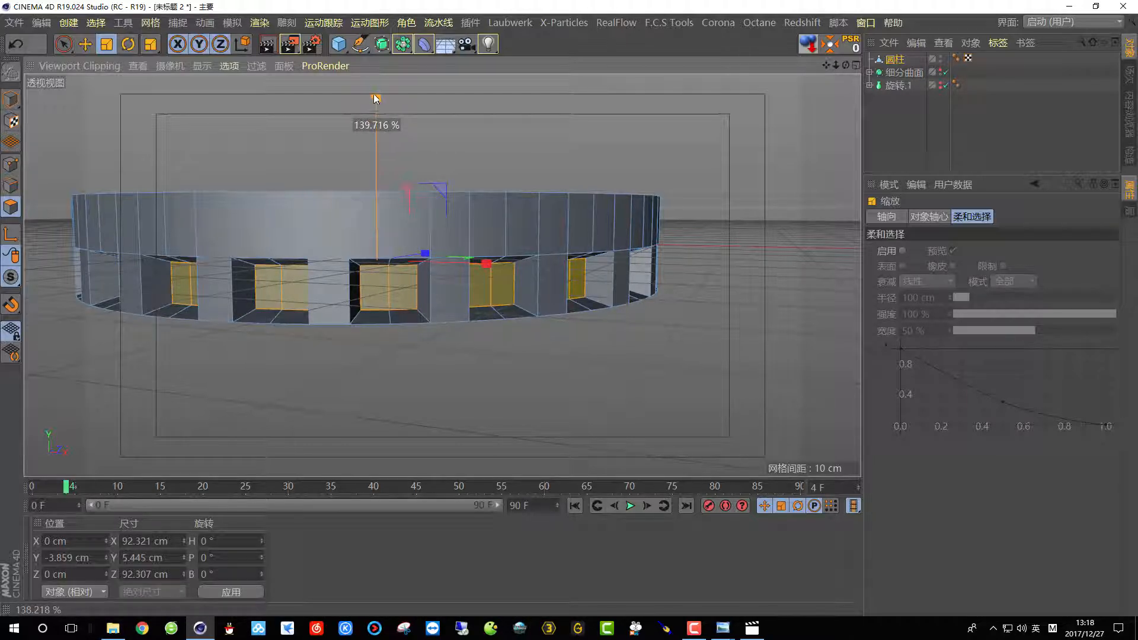
left_click_drag(384, 97, 377, 89)
left_click_drag(371, 196, 400, 241, "alt")
left_click_drag(462, 195, 461, 189)
left_click_drag(541, 250, 492, 250, "alt")
left_click_drag(467, 204, 467, 200)
left_click_drag(475, 226, 468, 250, "alt")
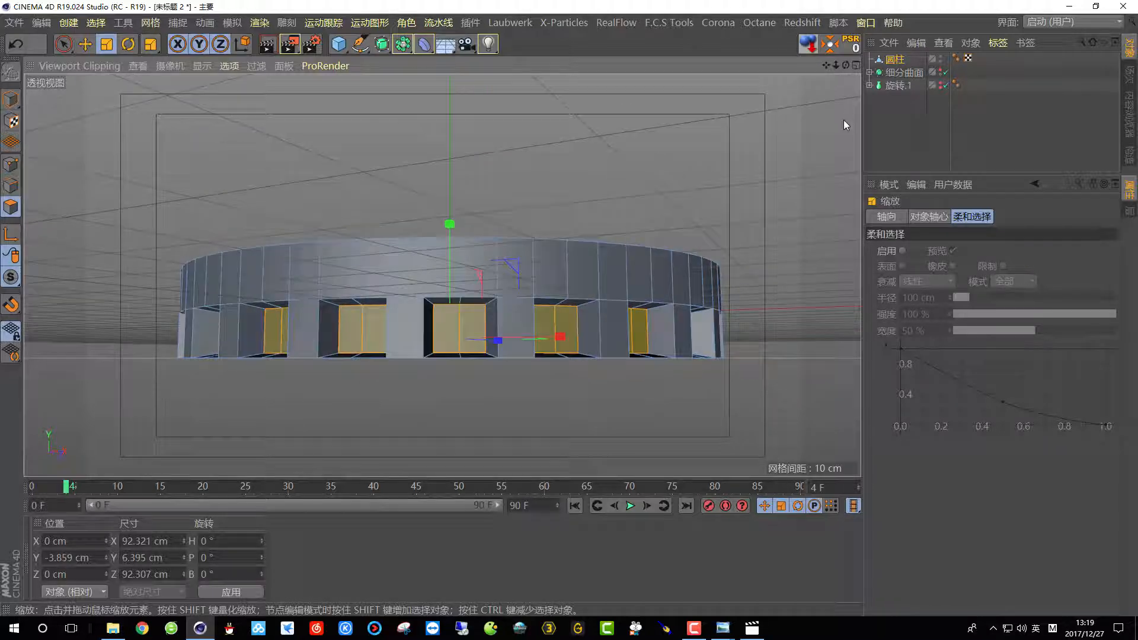
- Box-select the bottom polygons of all notches in the right view and delete them
middle_click(518, 251)
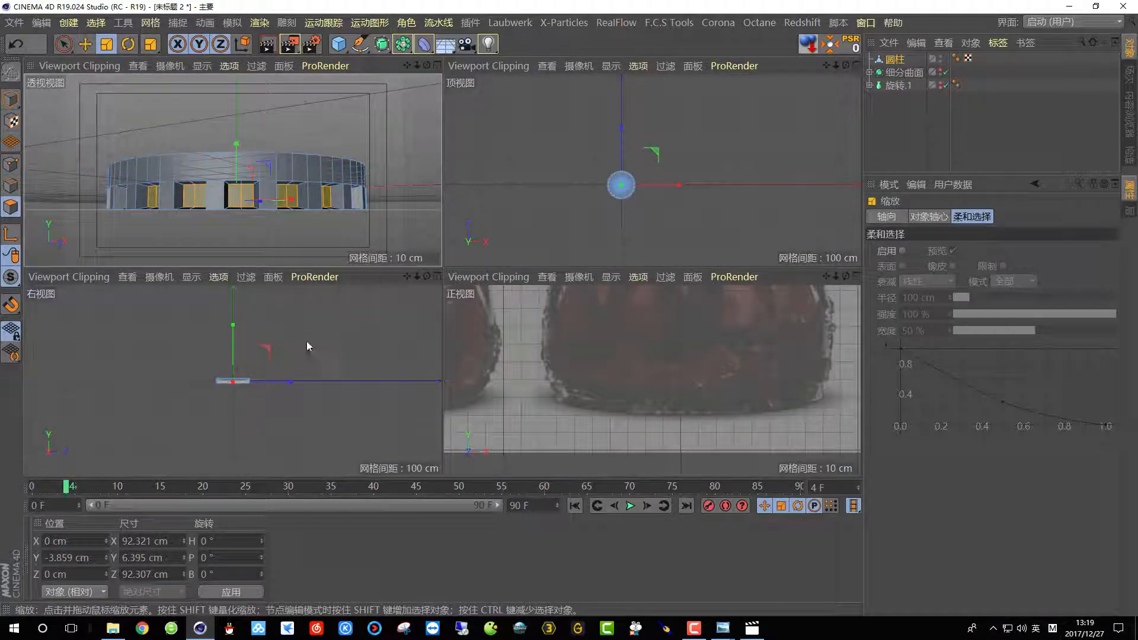
middle_click(418, 339)
scroll(433, 323, "up", 3)
scroll(436, 323, "up", 5)
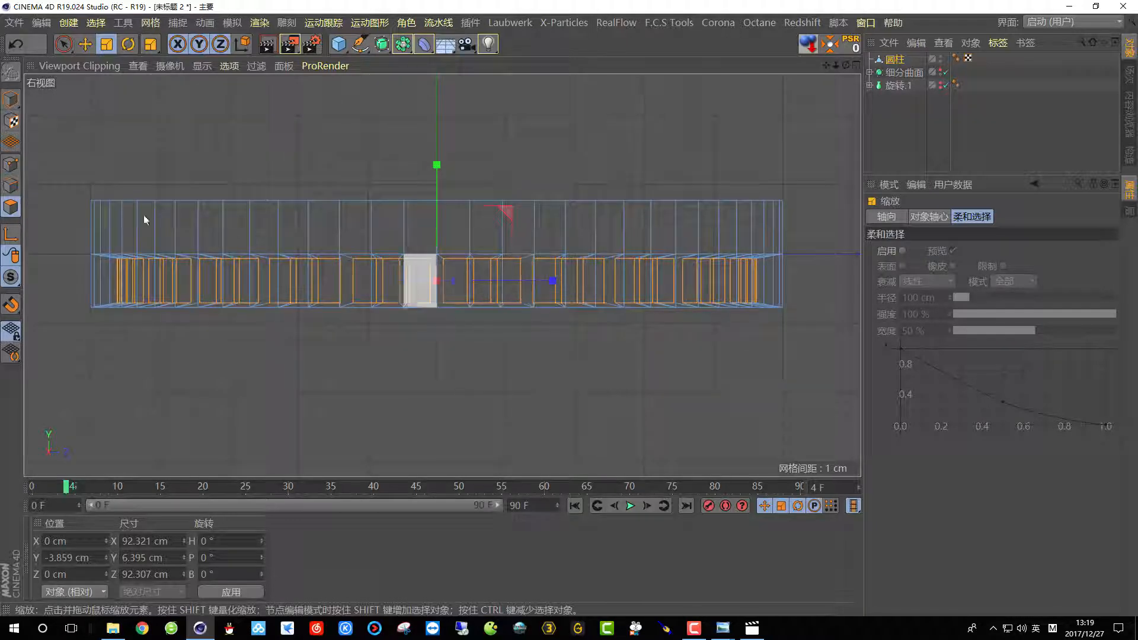
left_click(63, 44)
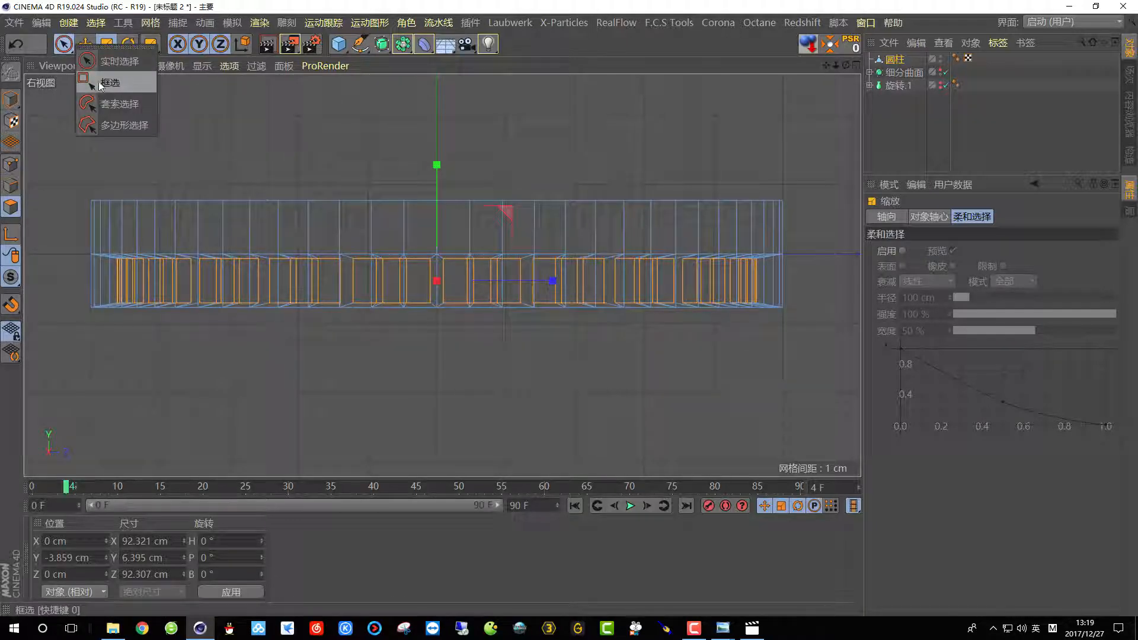
left_click(100, 83)
left_click_drag(69, 297, 856, 372)
left_click(856, 65)
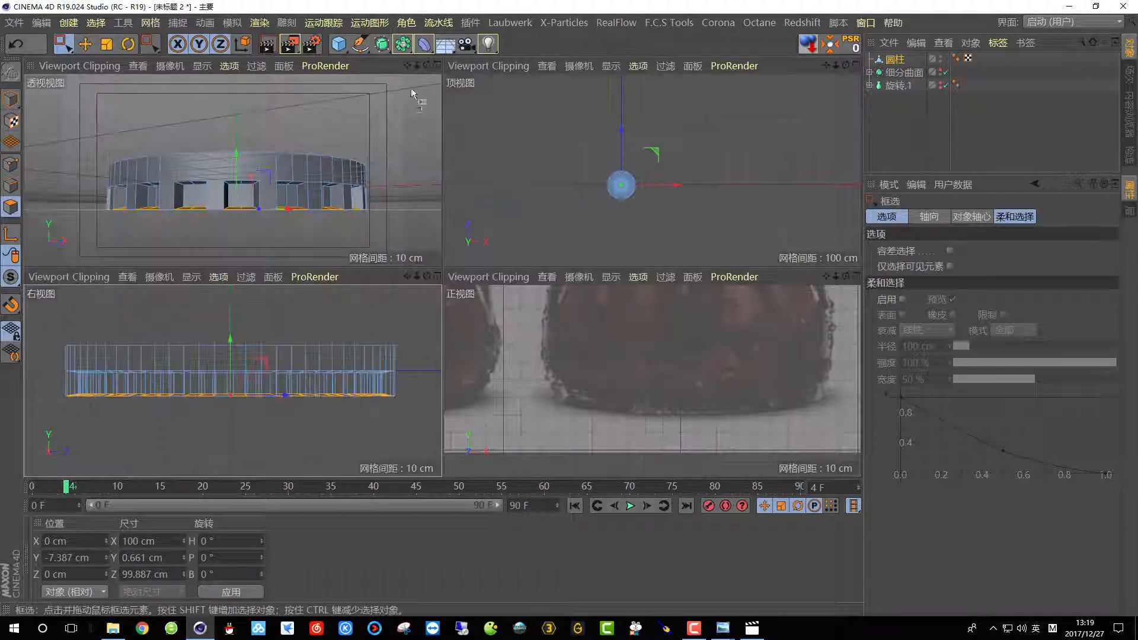
left_click(437, 66)
left_click_drag(426, 278, 461, 346, "alt")
scroll(434, 343, "up", 3)
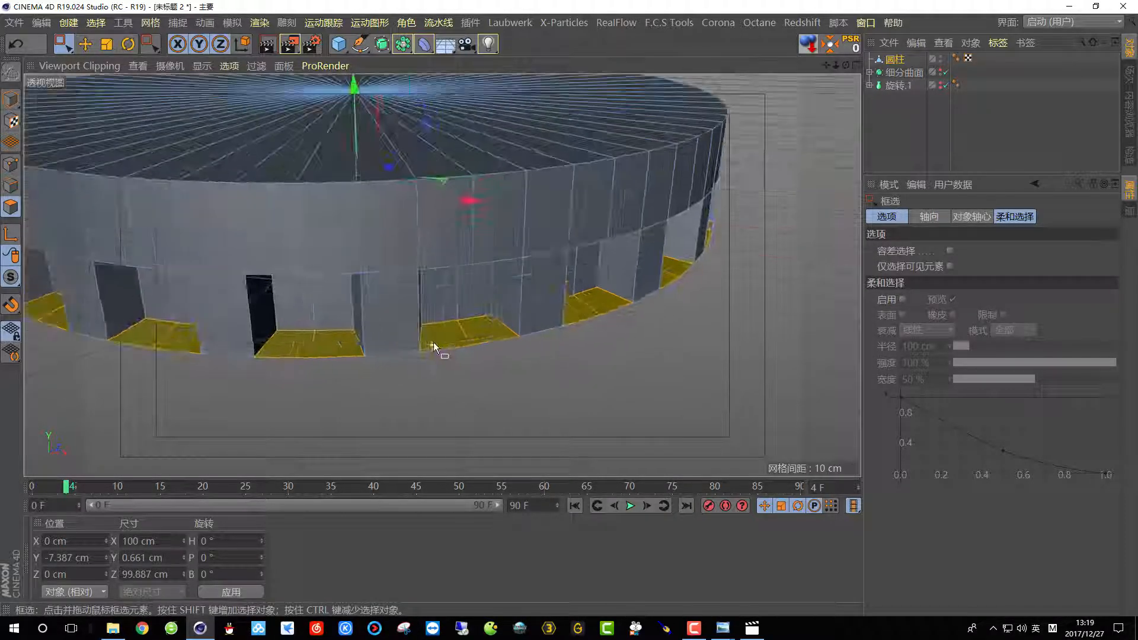
key("Delete")
scroll(484, 336, "down", 2)
left_click_drag(464, 337, 493, 257, "alt")
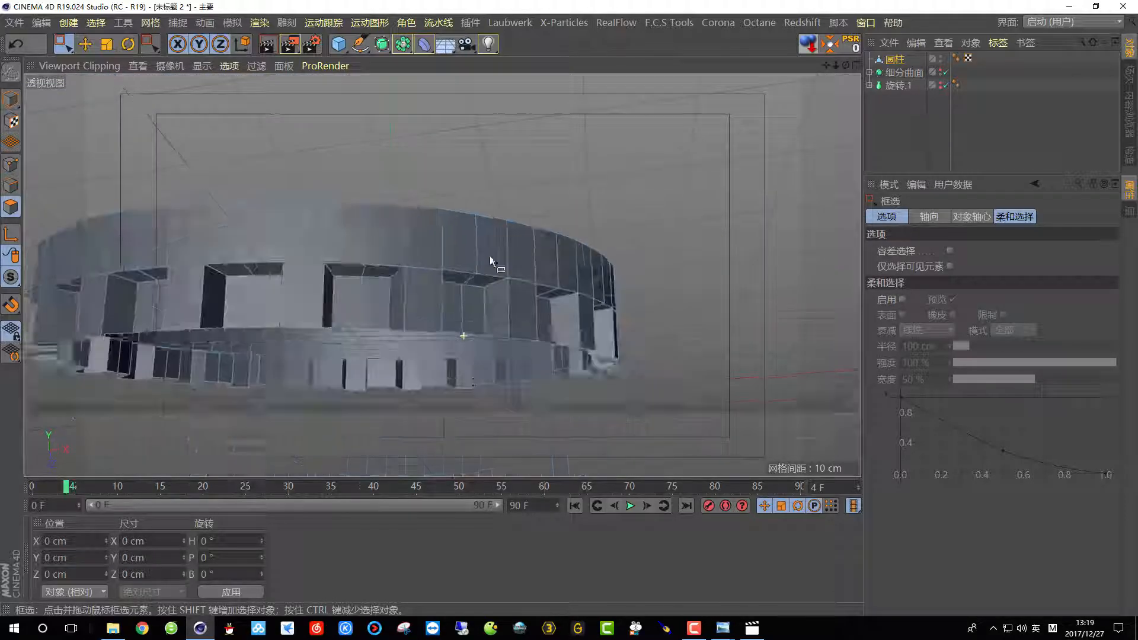
- Place the cap cylinder inside a new Subdivision Surface
left_click_drag(381, 44, 408, 60, "alt")
left_click_drag(428, 243, 466, 228, "alt")
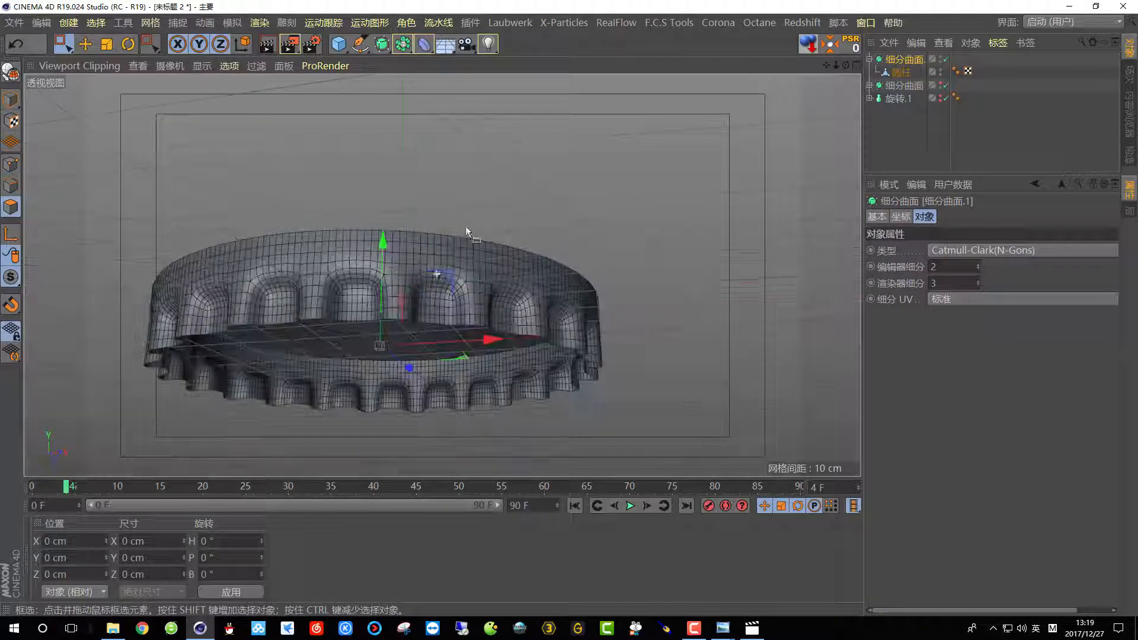
- Open the reference photo timg (2).jpg from the daris folder, close it, and compare the cap's notches with it
left_click(113, 629)
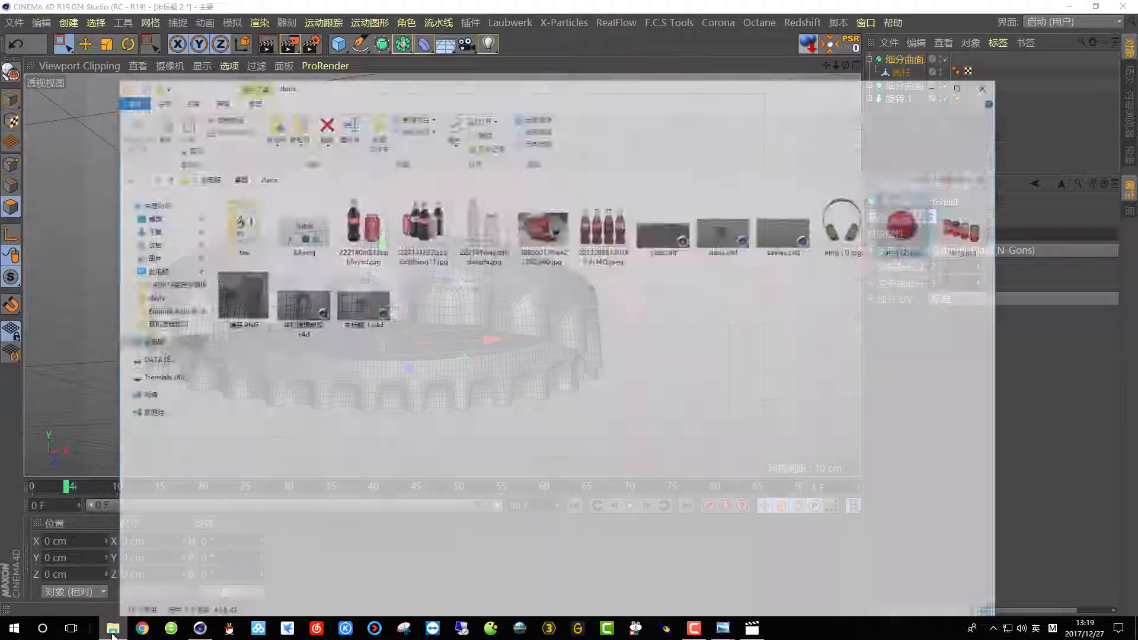
double_click(984, 197)
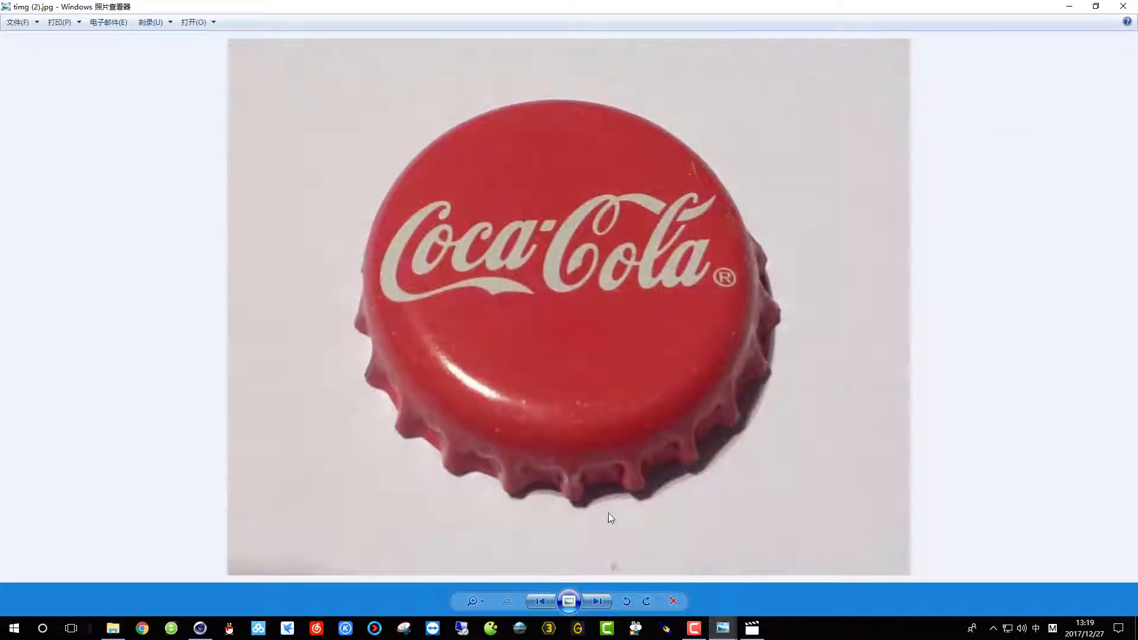
left_click(1124, 6)
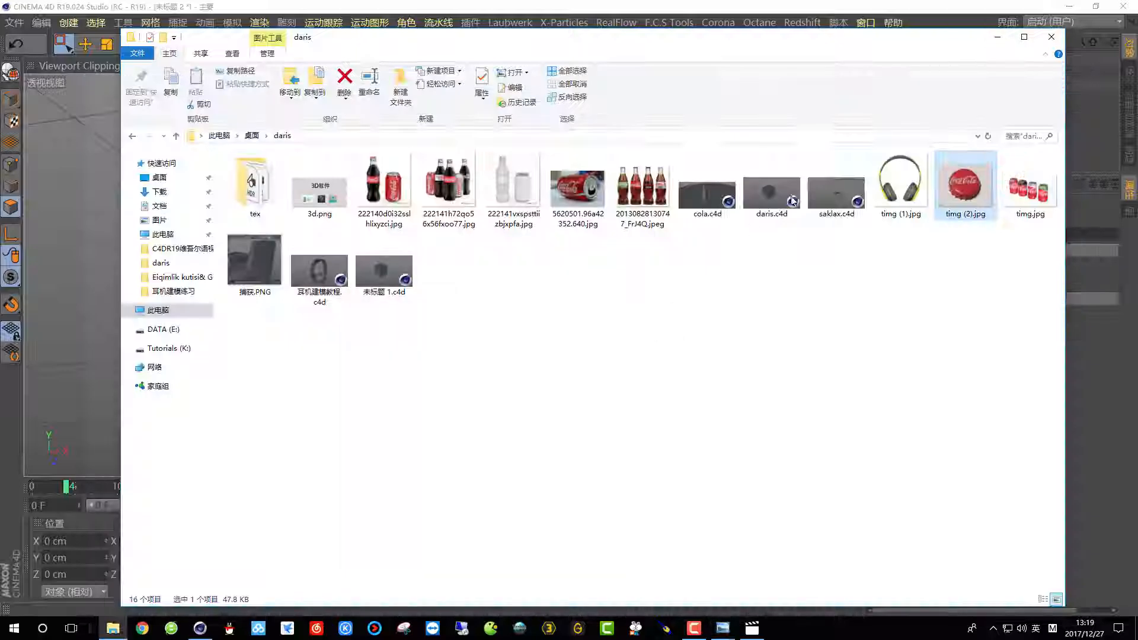
left_click(997, 38)
scroll(368, 372, "up", 4)
left_click_drag(378, 282, 341, 306, "alt")
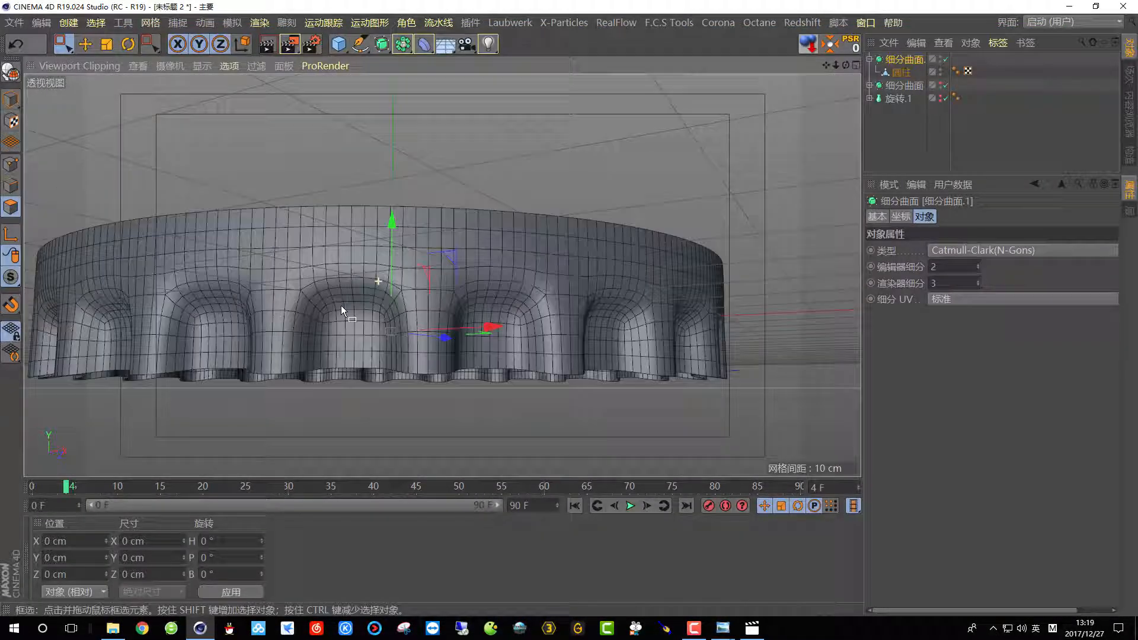
scroll(341, 306, "down", 1)
- Disable the cap's Subdivision Surface and loop-cut the top face at about 54.387 % and 12.49 %, and the upper side at about 61.326 %
left_click(928, 69)
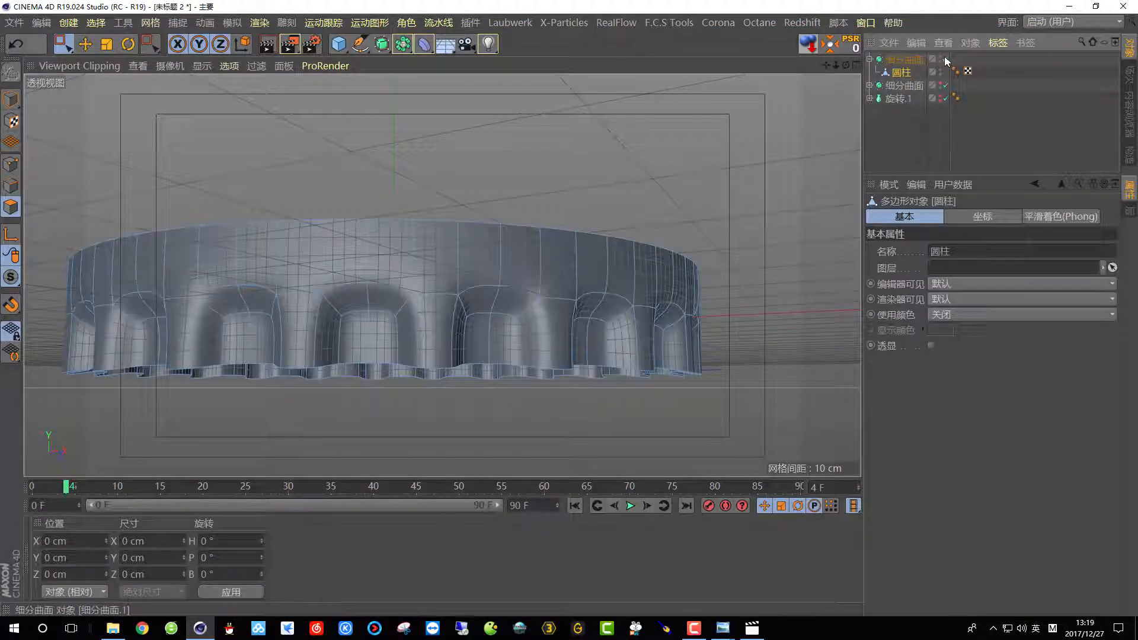
left_click(946, 60)
left_click_drag(324, 309, 574, 323, "alt")
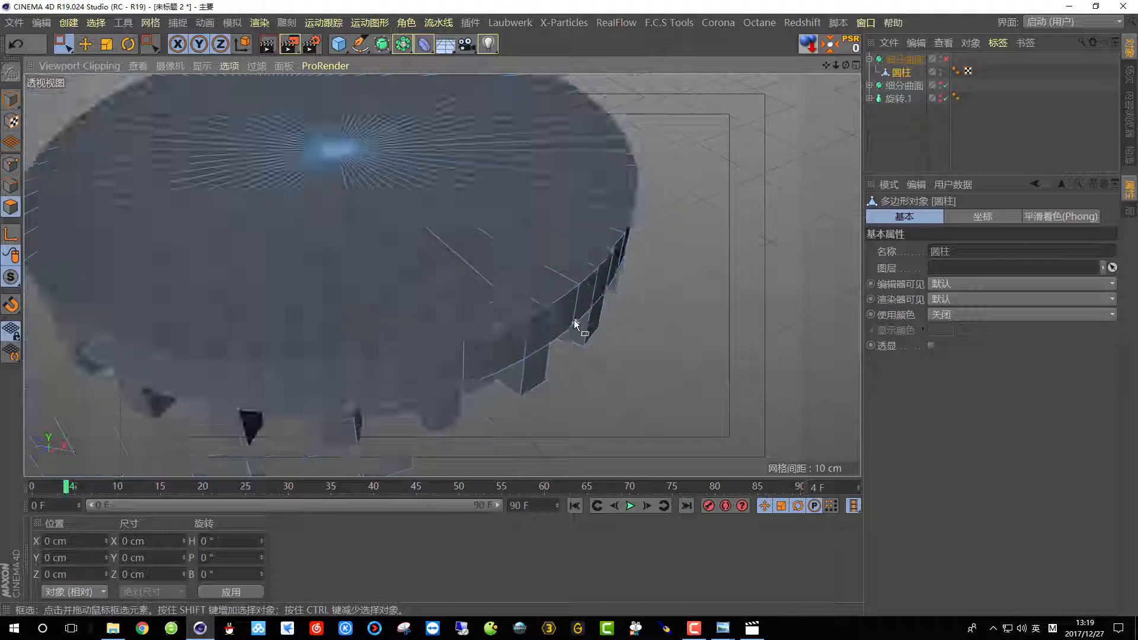
right_click(684, 208)
left_click(741, 214)
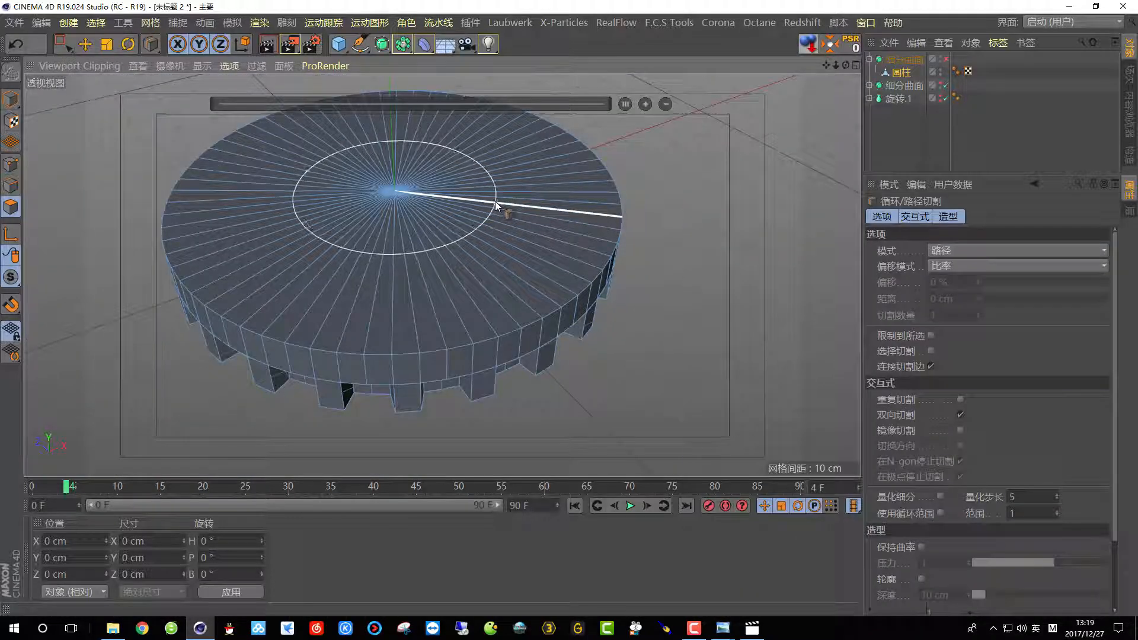
left_click(497, 202)
left_click_drag(568, 244, 551, 208, "alt")
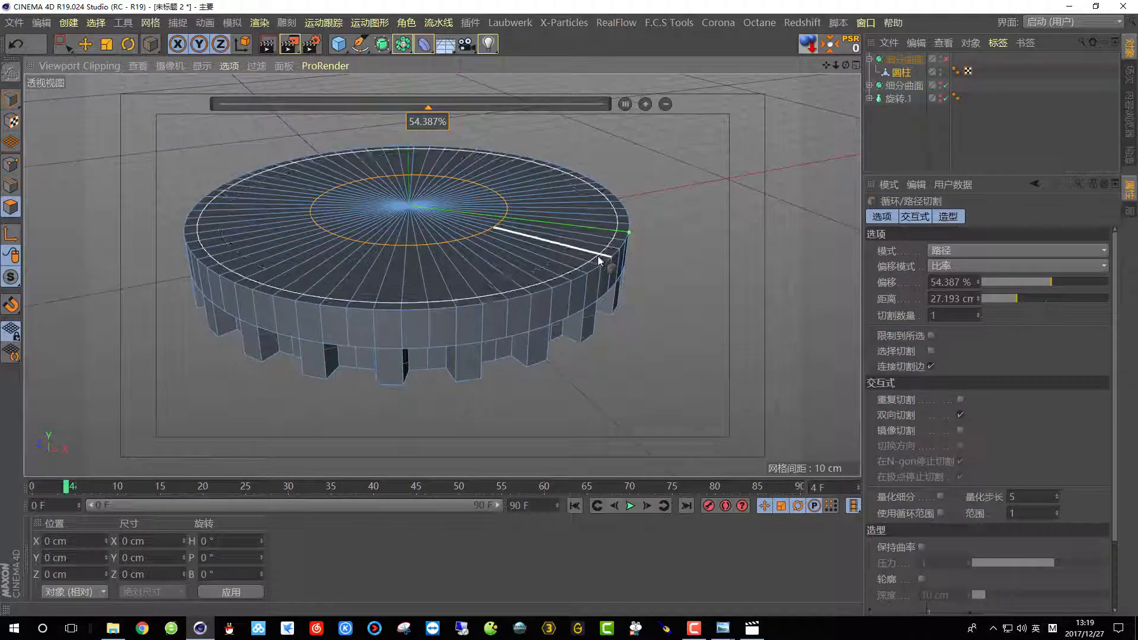
left_click(605, 261)
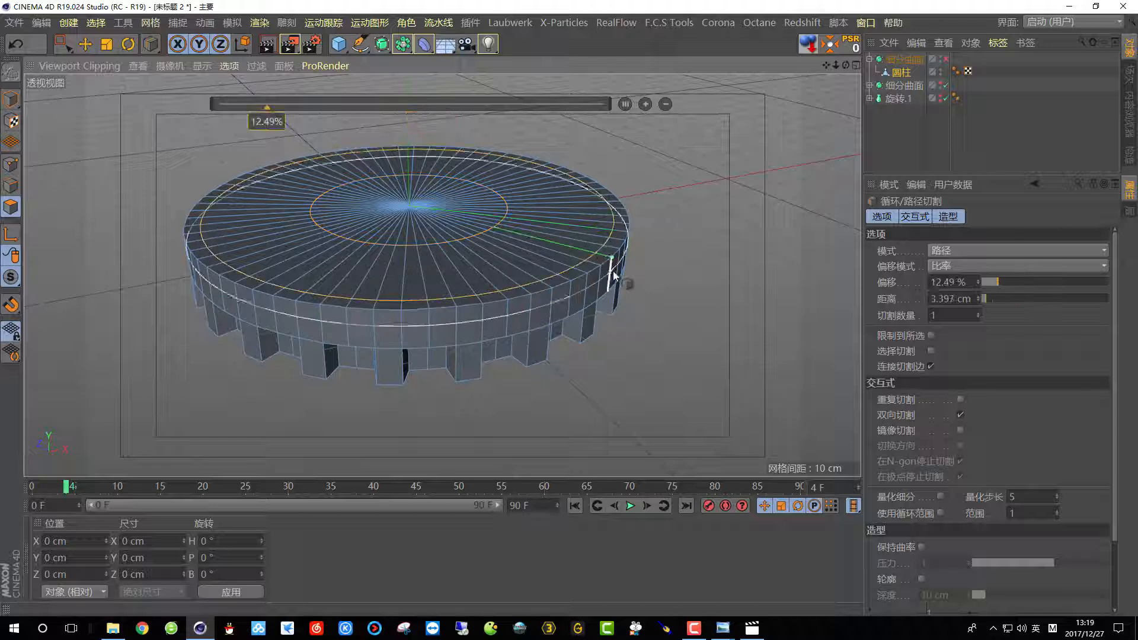
left_click_drag(613, 274, 645, 275)
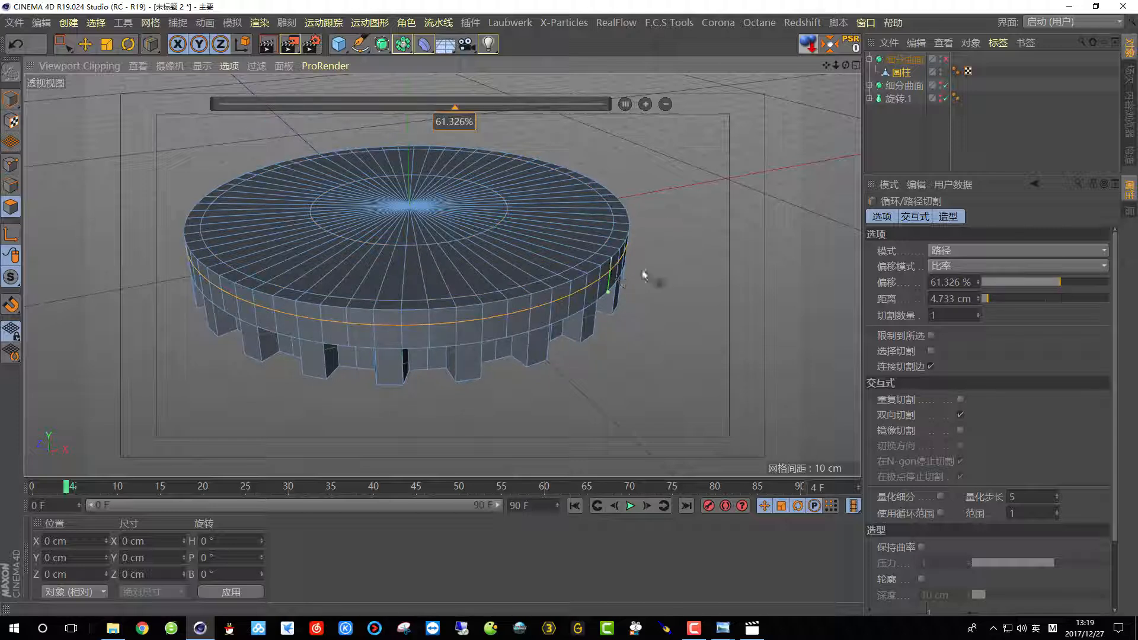
- Re-enable the cap's Subdivision Surface and render the view to check the tightened rim
left_click(946, 59)
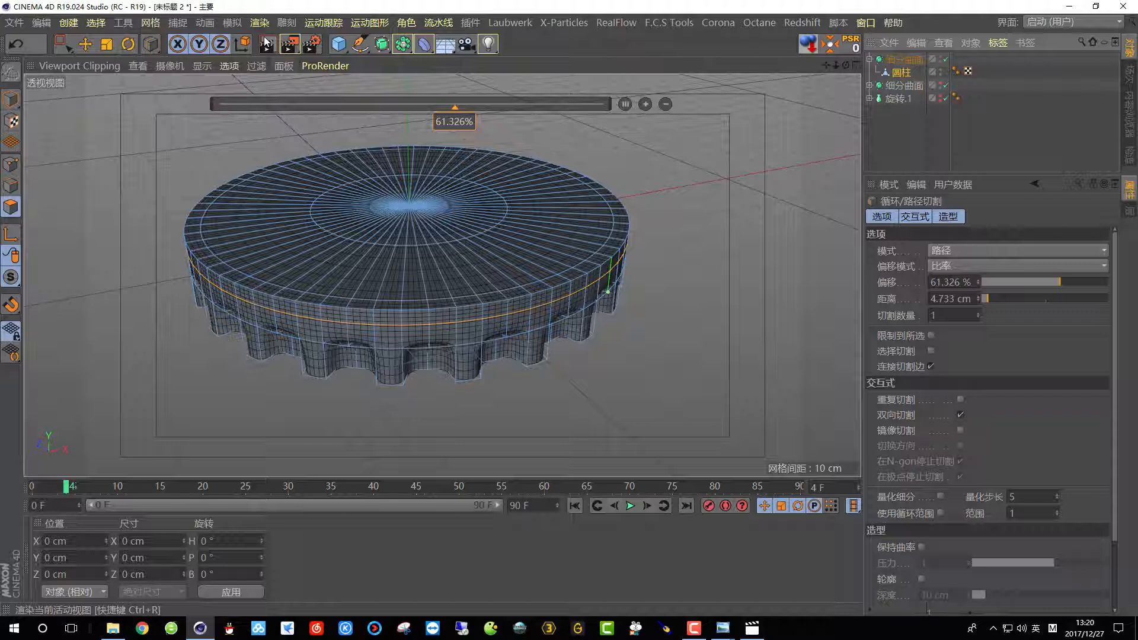
left_click(266, 42)
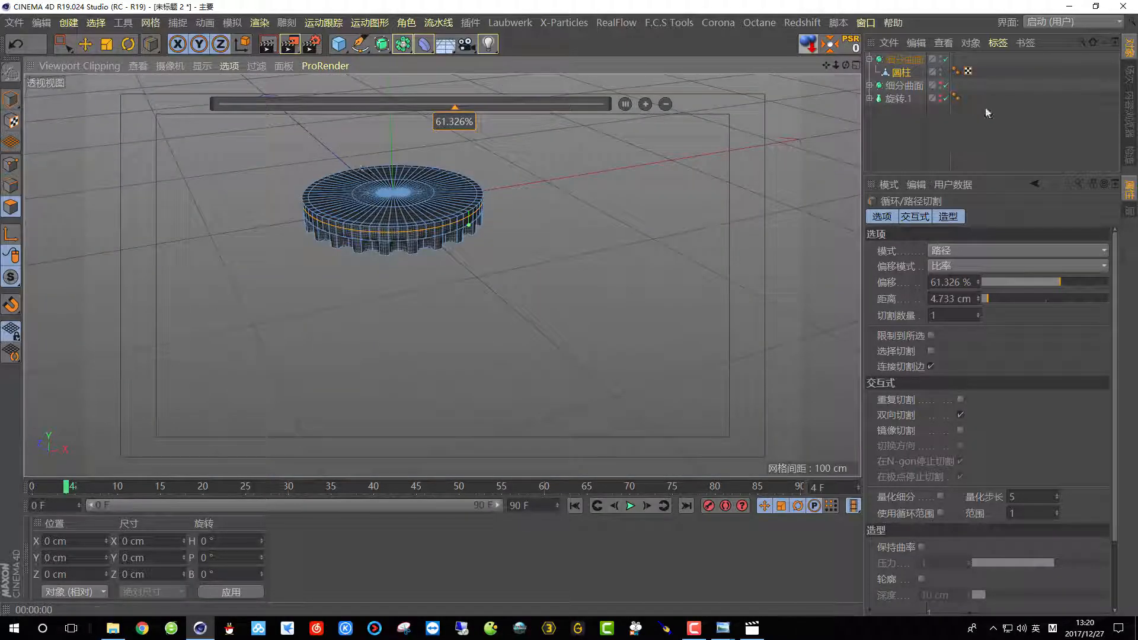
left_click(266, 43)
scroll(329, 214, "up", 6)
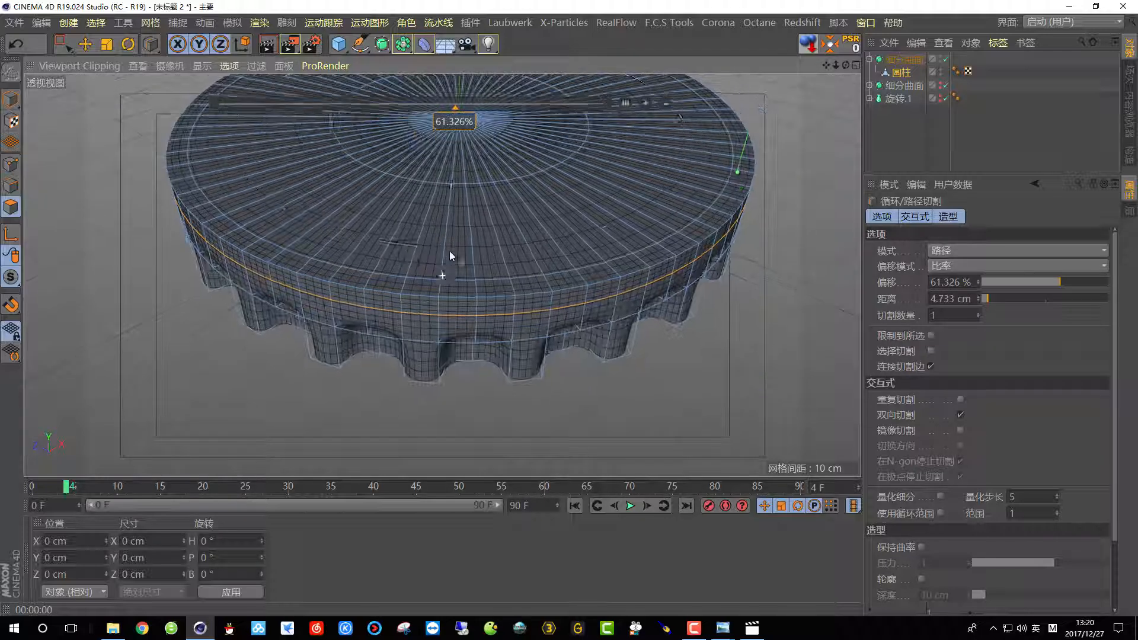
scroll(450, 256, "up", 3)
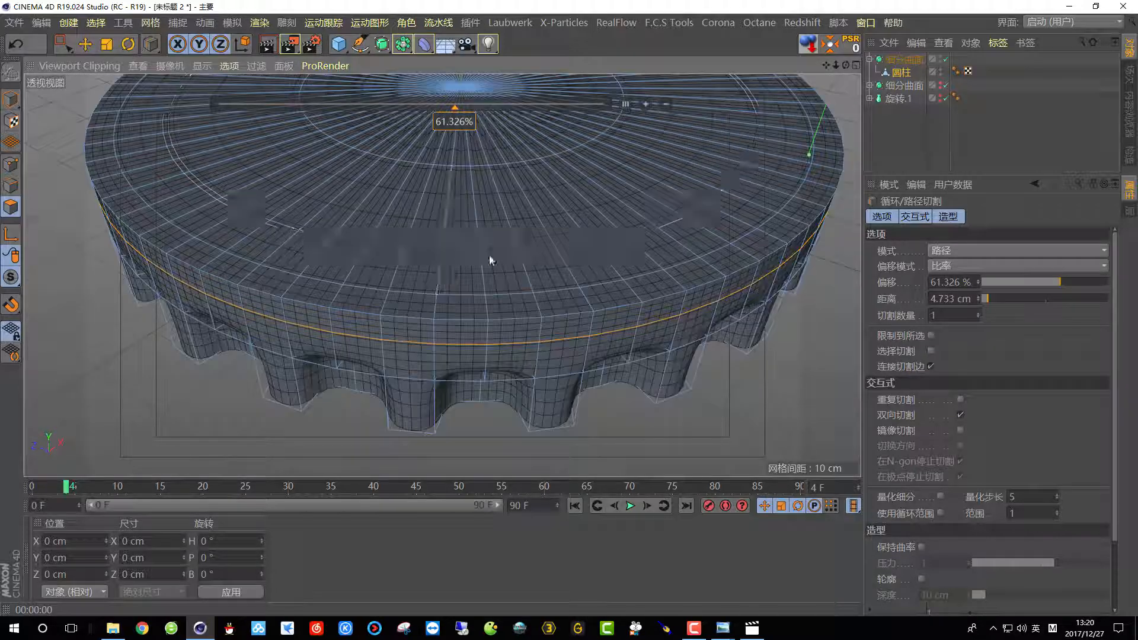
- Loop-select the outer rim edges of the cap's top face
left_click(96, 22)
left_click(118, 133)
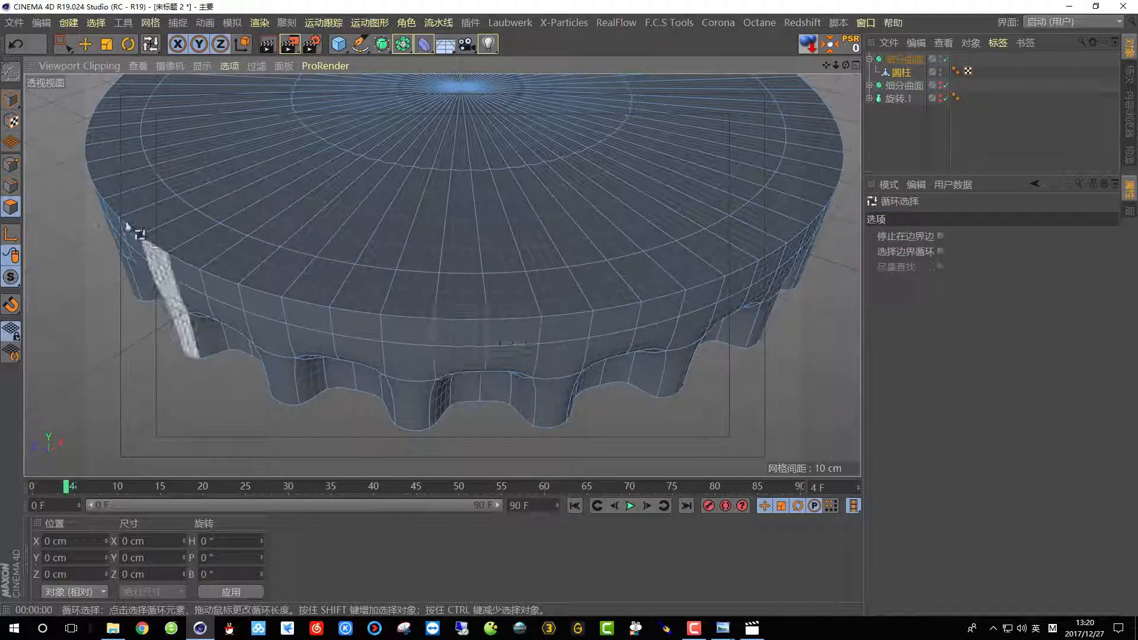
left_click(507, 316)
left_click_drag(520, 342, 545, 250, "alt")
- Try to bevel the selected rim edges by about 2.62 cm, and undo the bevel
right_click(545, 250)
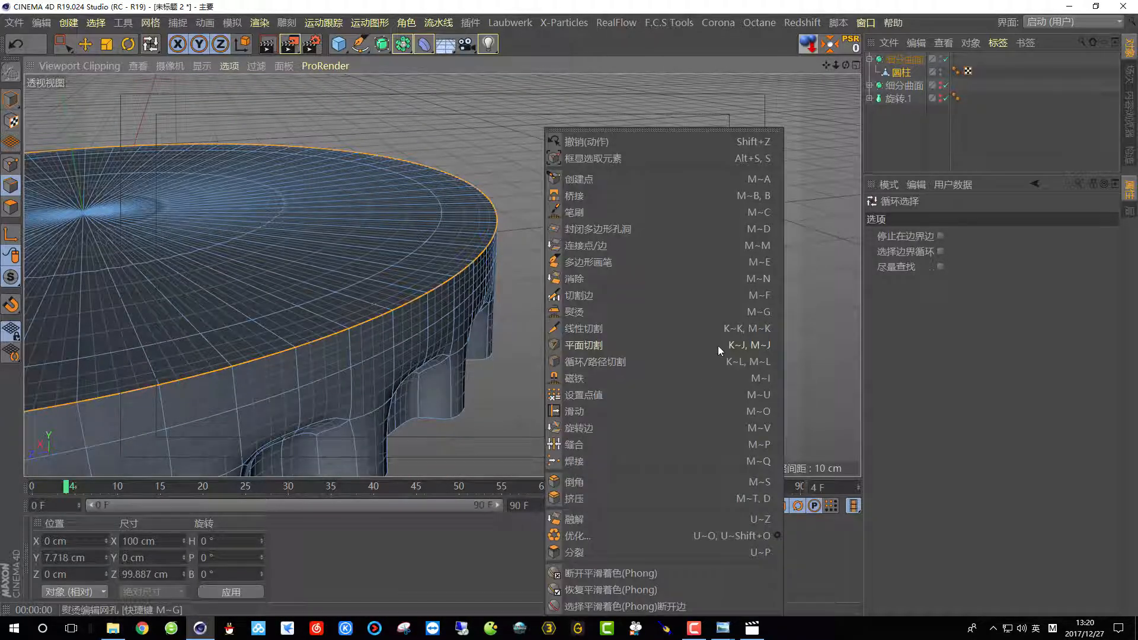
left_click(593, 498)
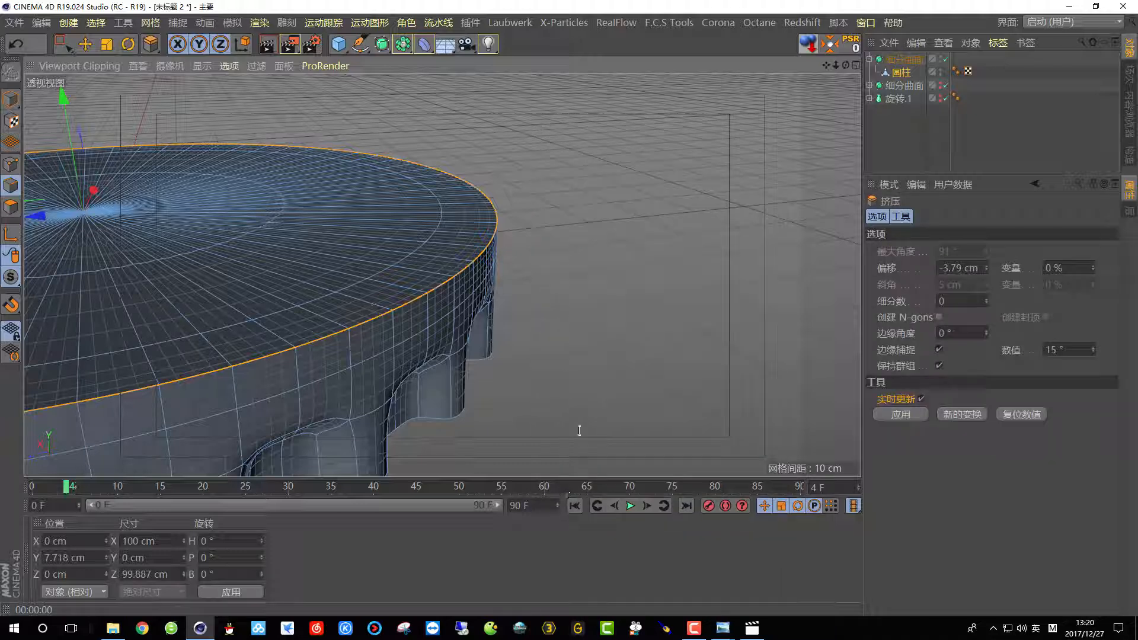
right_click(569, 427)
left_click(596, 484)
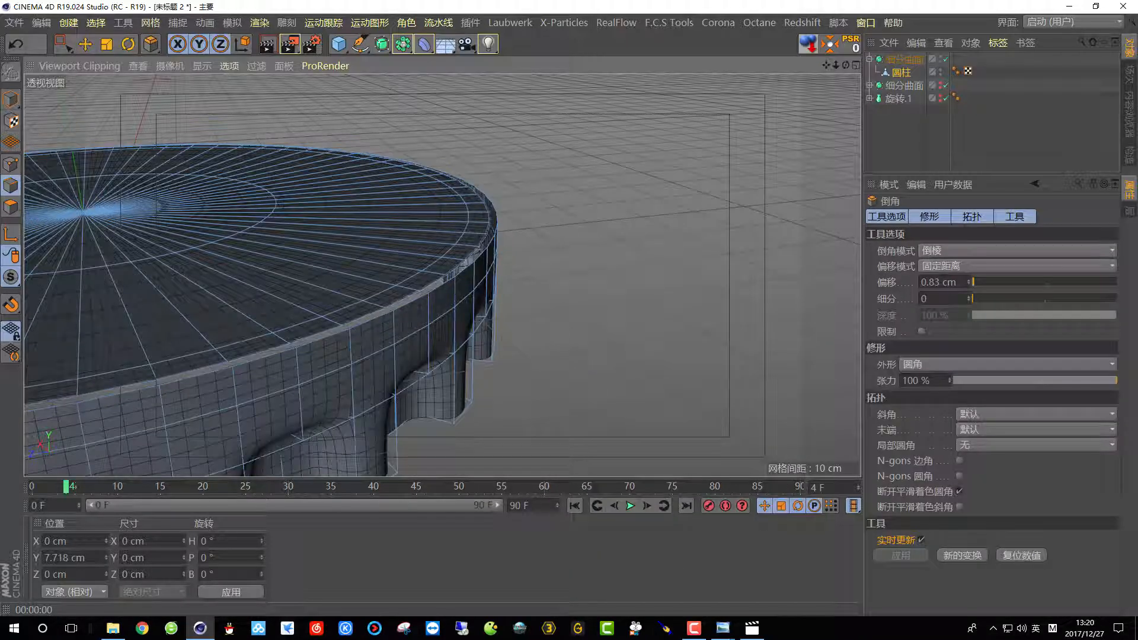
left_click_drag(575, 326, 583, 326)
key("ctrl+z")
left_click_drag(439, 272, 401, 297, "alt")
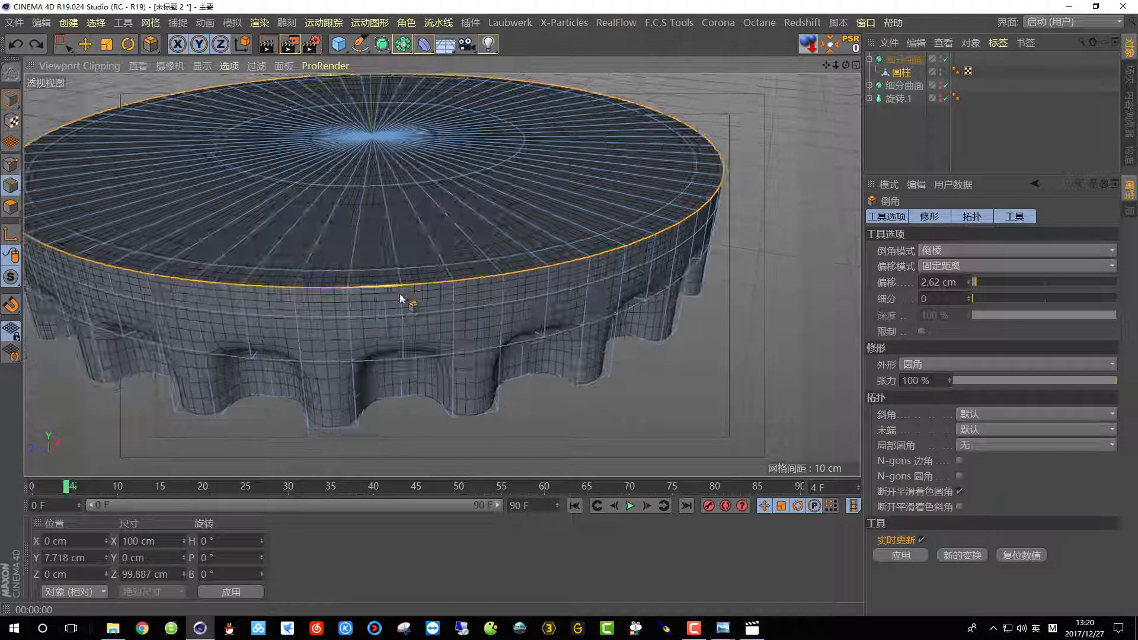
- Optimize the cap mesh in point mode to merge its duplicate points
left_click(11, 165)
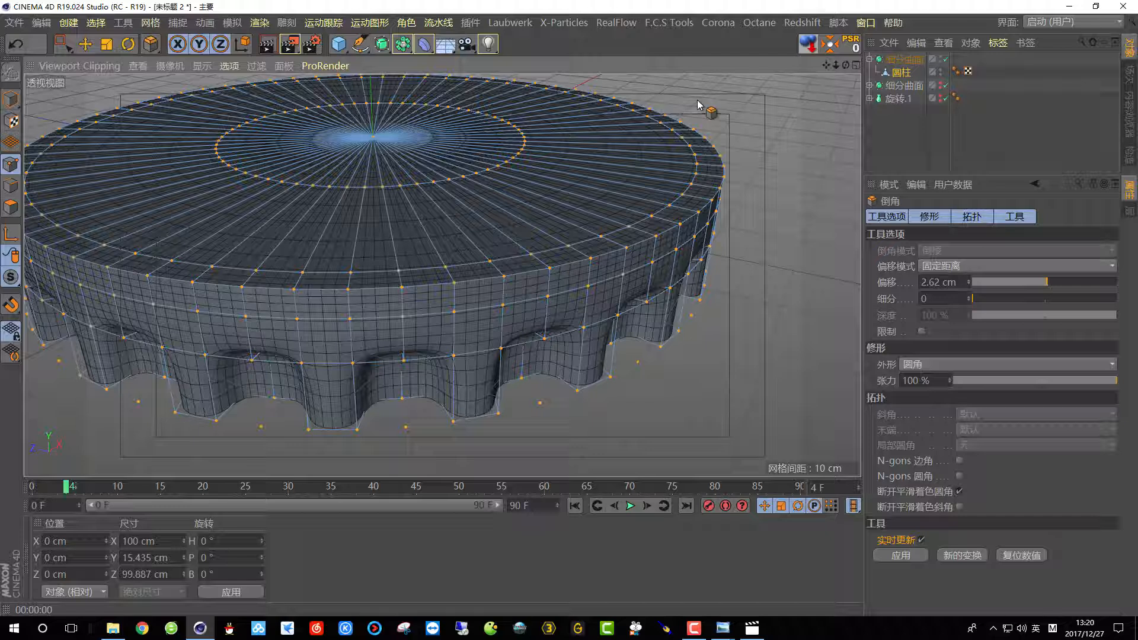
right_click(700, 105)
left_click(708, 545)
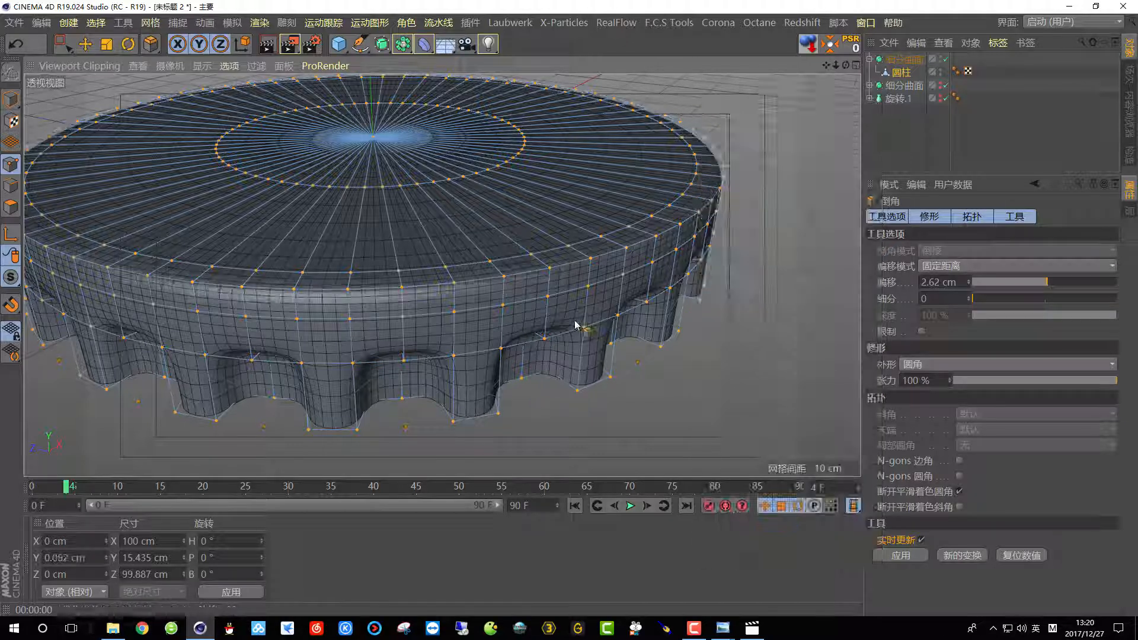
scroll(636, 295, "down", 1)
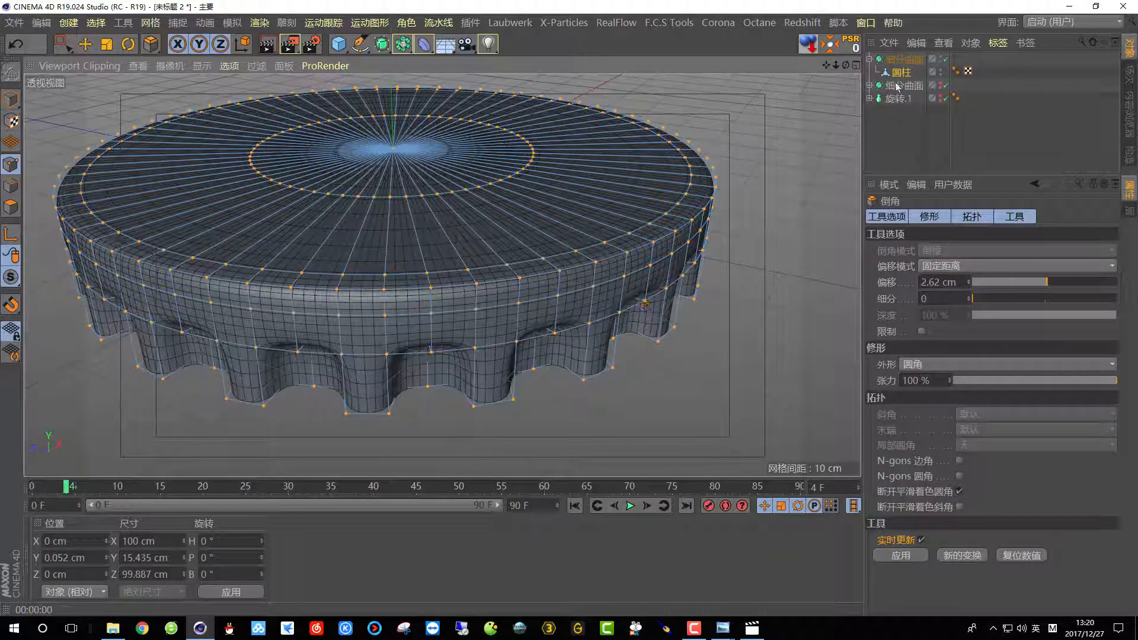
- Return to model mode and render the view to inspect the optimized cap
left_click(11, 99)
scroll(382, 287, "down", 5)
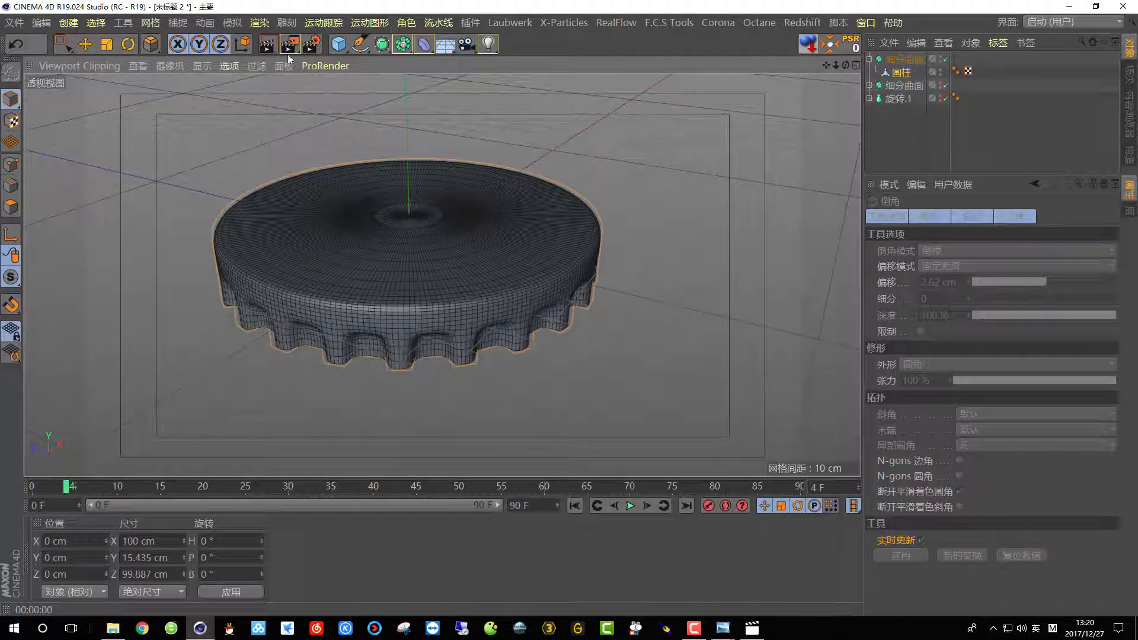
left_click(268, 44)
scroll(335, 244, "up", 3)
left_click_drag(338, 247, 409, 282, "alt")
- Disable the cap's Subdivision Surface and bevel the selected top rim edges by about 0.88 cm
left_click(946, 59)
scroll(593, 291, "up", 3)
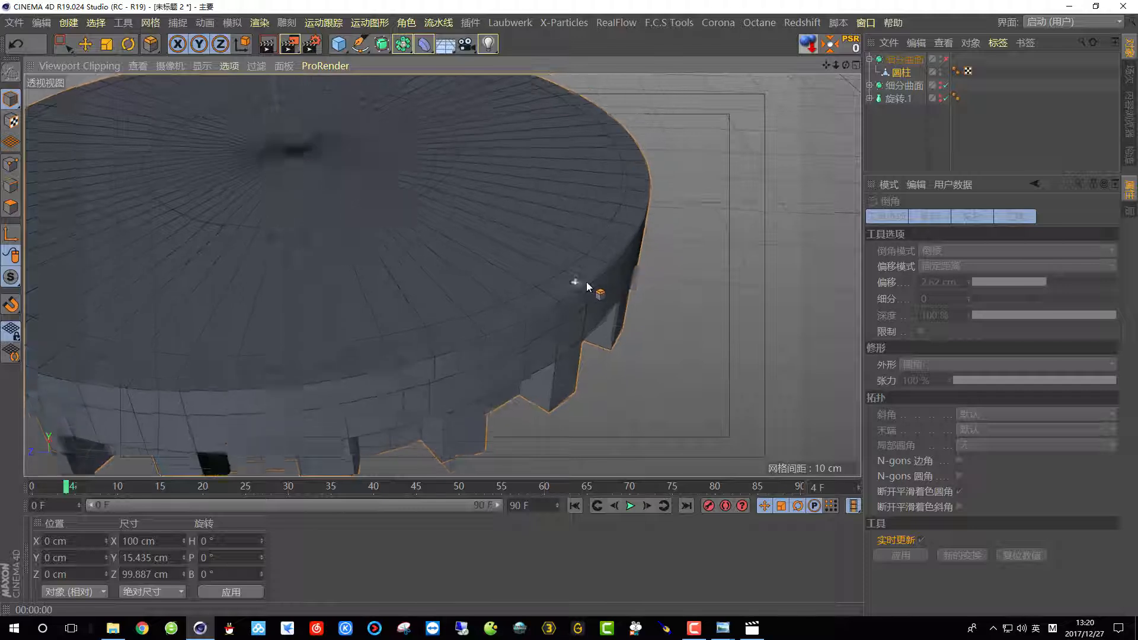
left_click(11, 184)
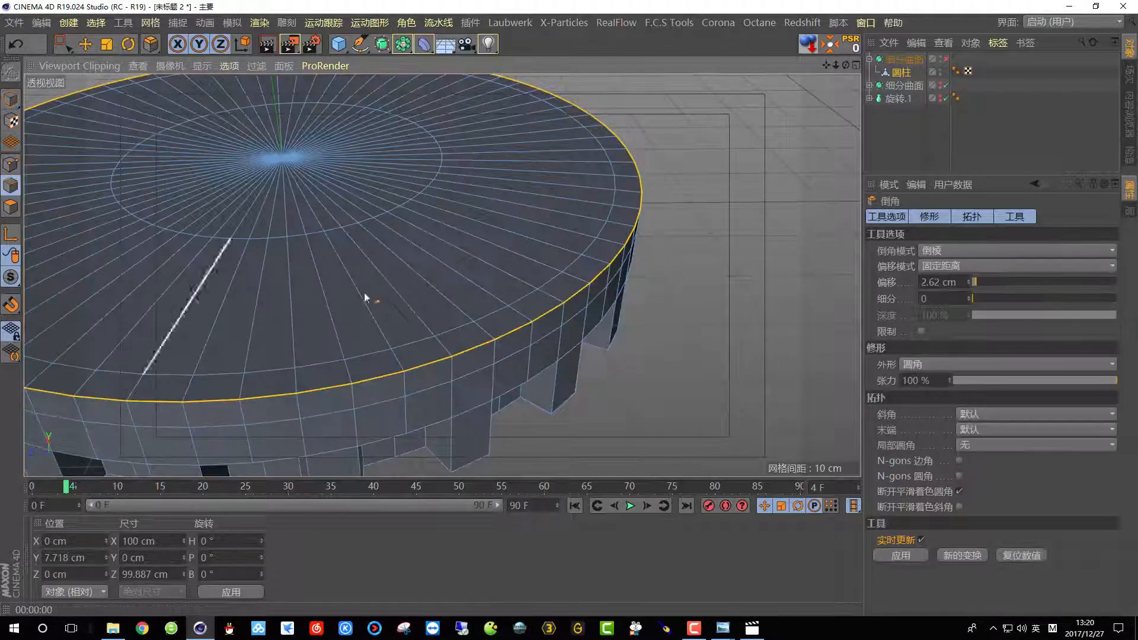
right_click(669, 261)
left_click(697, 483)
left_click_drag(682, 311, 650, 311)
left_click_drag(651, 311, 714, 267, "alt")
- Turn the cap's Subdivision Surface back on and render the view to examine the beveled rim
left_click(947, 60)
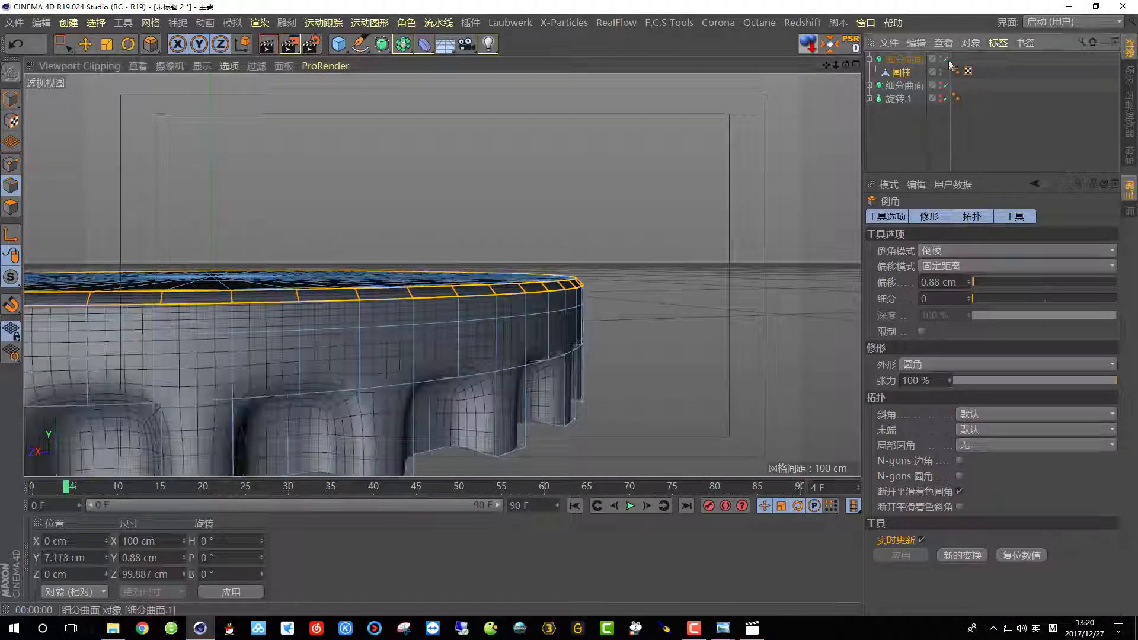
scroll(617, 309, "down", 4)
mouse_move(460, 291)
left_mouse_down("alt")
mouse_move(453, 327)
mouse_move(401, 335)
mouse_move(469, 293)
left_mouse_up("alt")
left_click(267, 44)
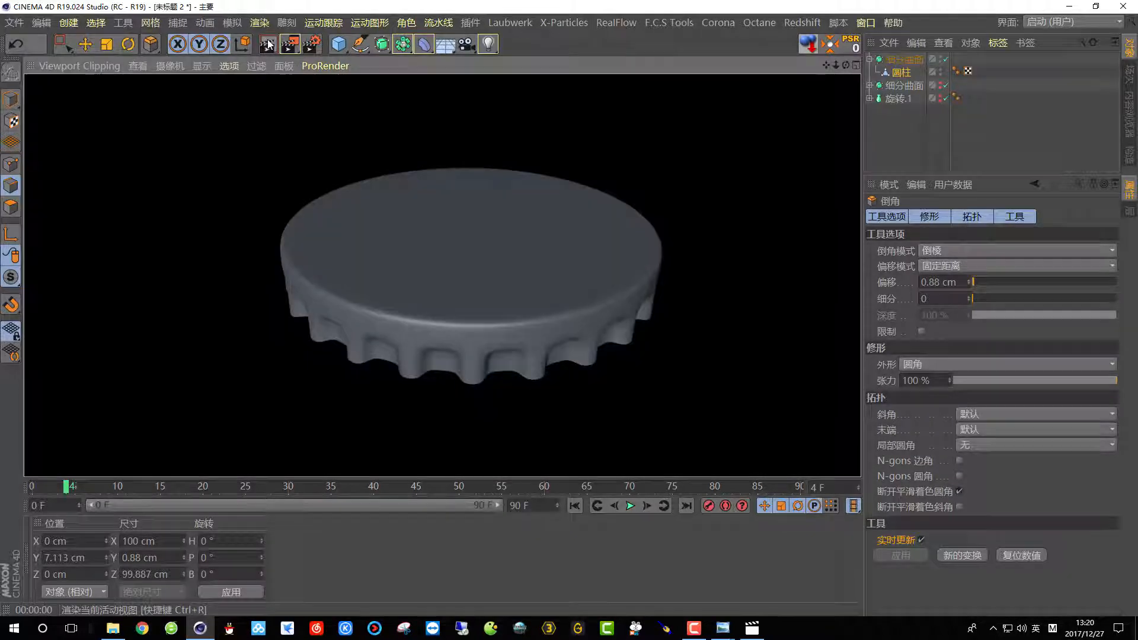
scroll(453, 183, "up", 1)
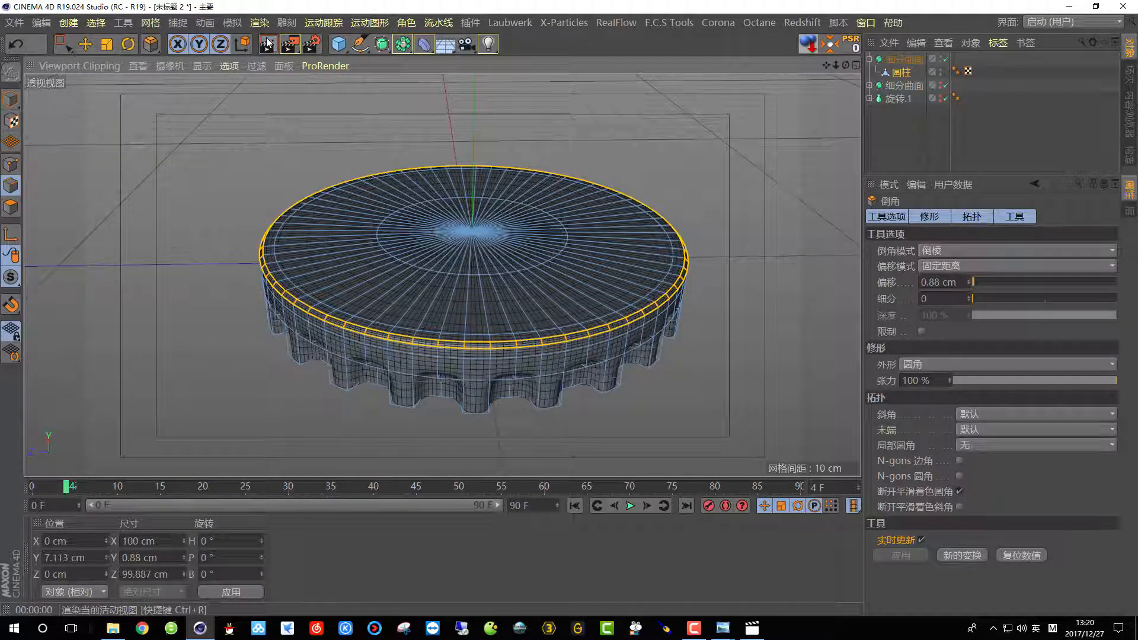
left_click(267, 44)
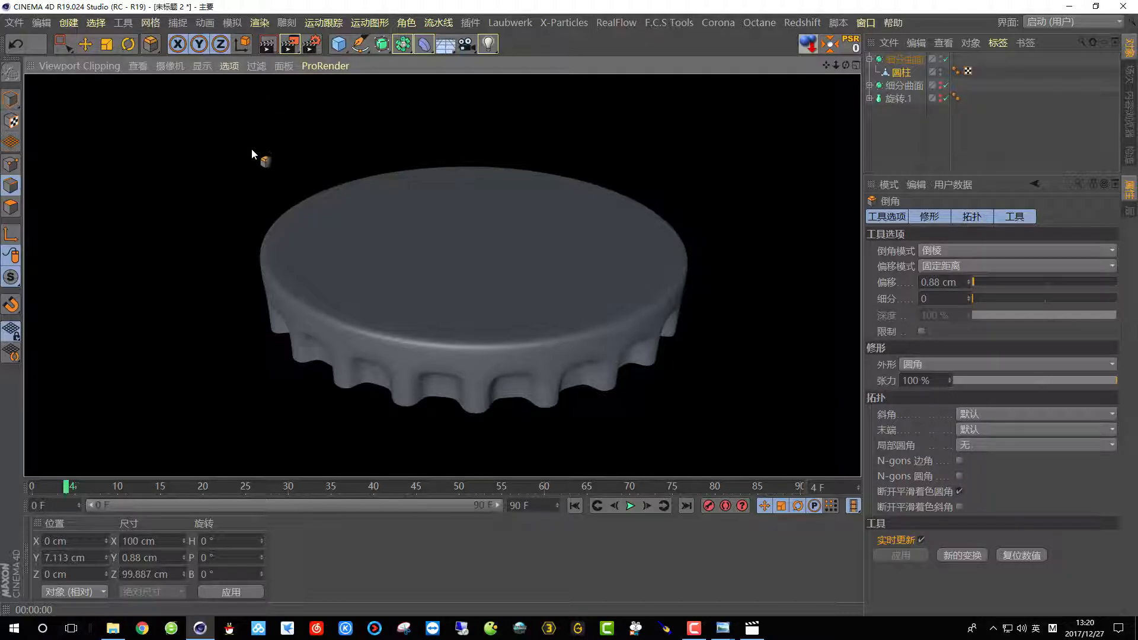
scroll(253, 149, "down", 1)
right_click_drag(417, 290, 534, 308, "alt")
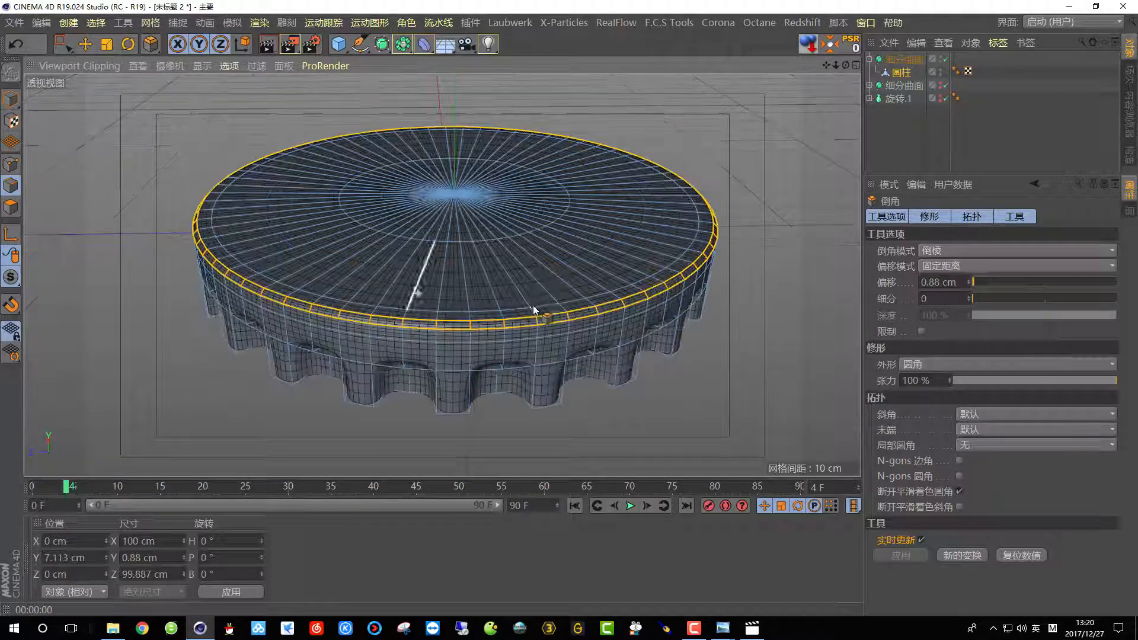
- Undo the 0.88 cm bevel on the cap's top rim
left_click_drag(533, 308, 628, 303, "alt")
scroll(627, 302, "up", 3)
key("ctrl+z")
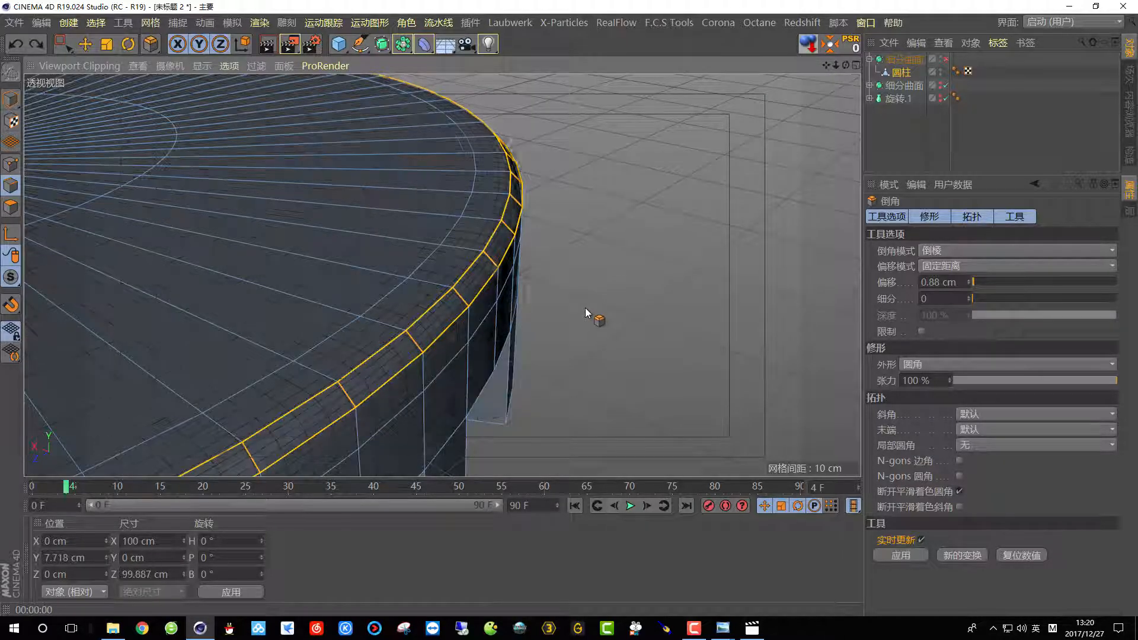
left_click_drag(473, 323, 464, 280, "alt")
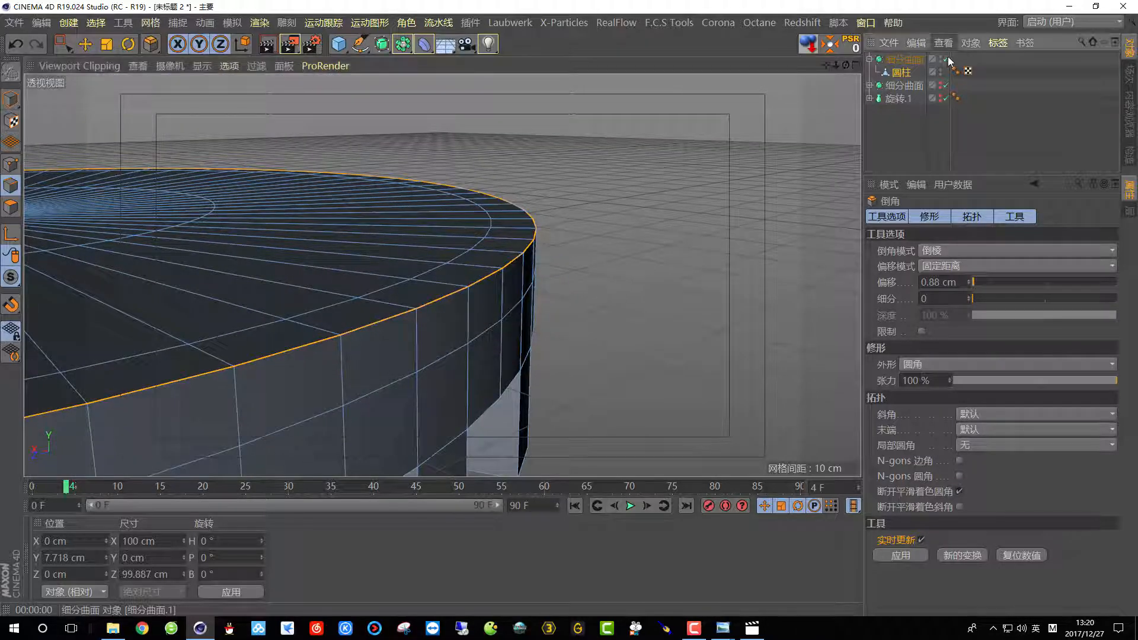
- Re-enable the cap's Subdivision Surface and render the view to compare the rim without the bevel
left_click(946, 60)
scroll(611, 307, "down", 2)
scroll(478, 331, "down", 5)
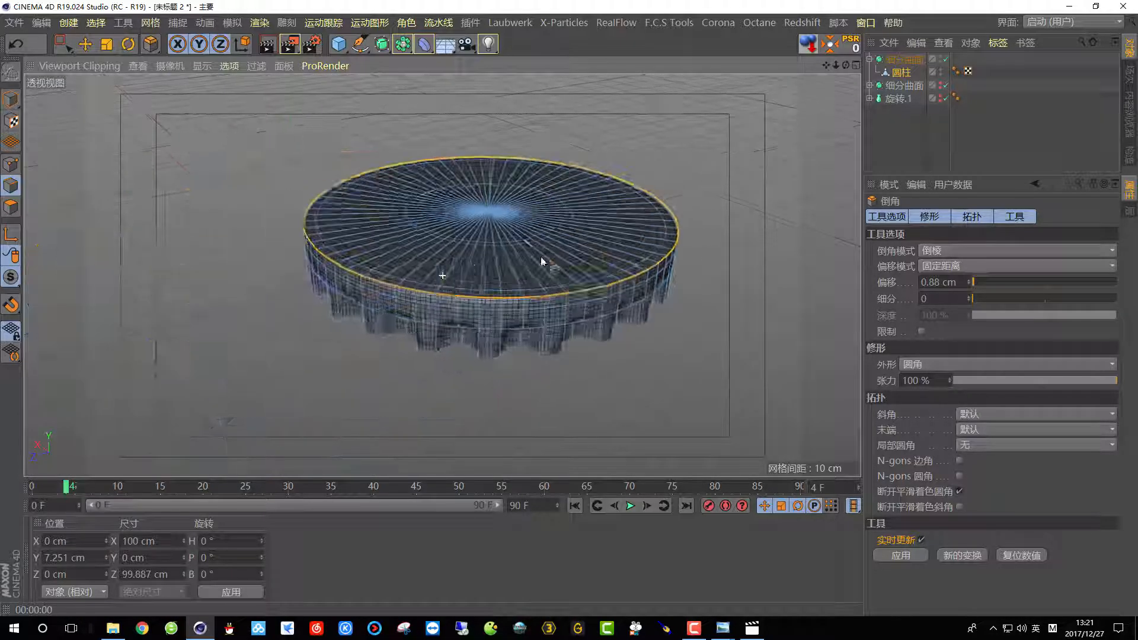
left_click(270, 44)
scroll(564, 215, "up", 3)
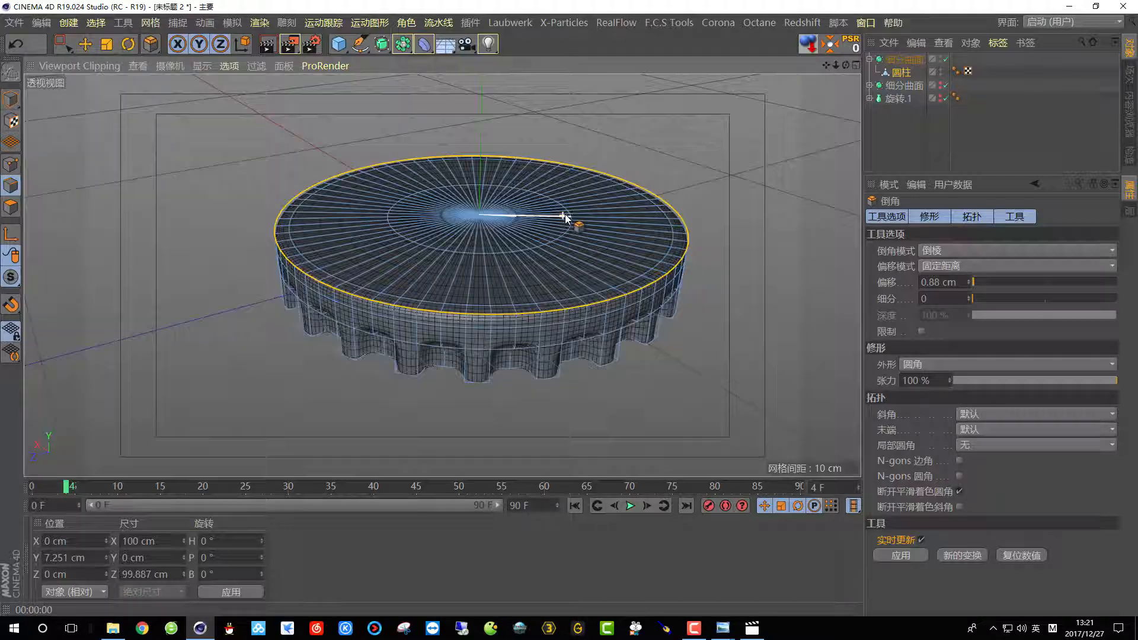
- Switch to the photo viewer to examine the red Coca-Cola cap reference, and return to Cinema 4D
mouse_move(722, 628)
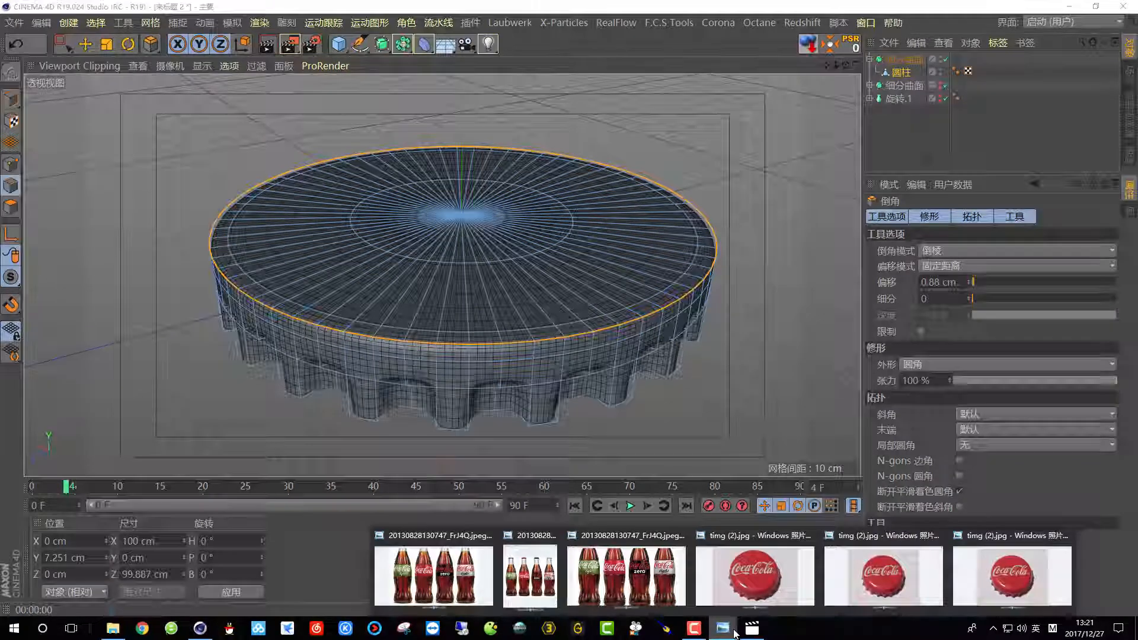
left_click(731, 593)
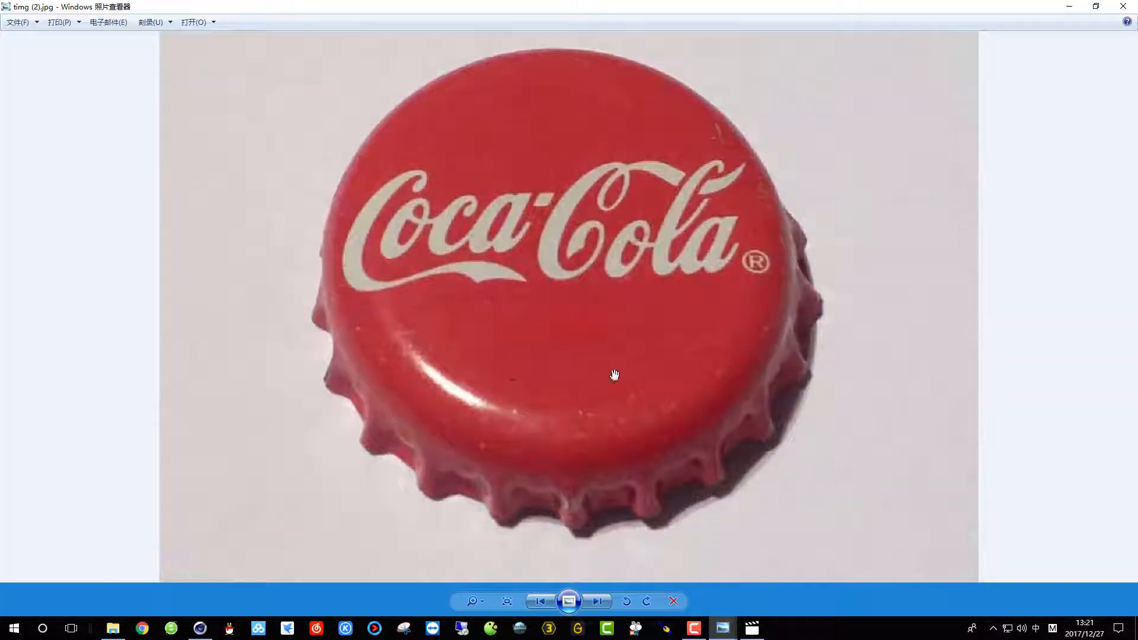
left_click(1069, 8)
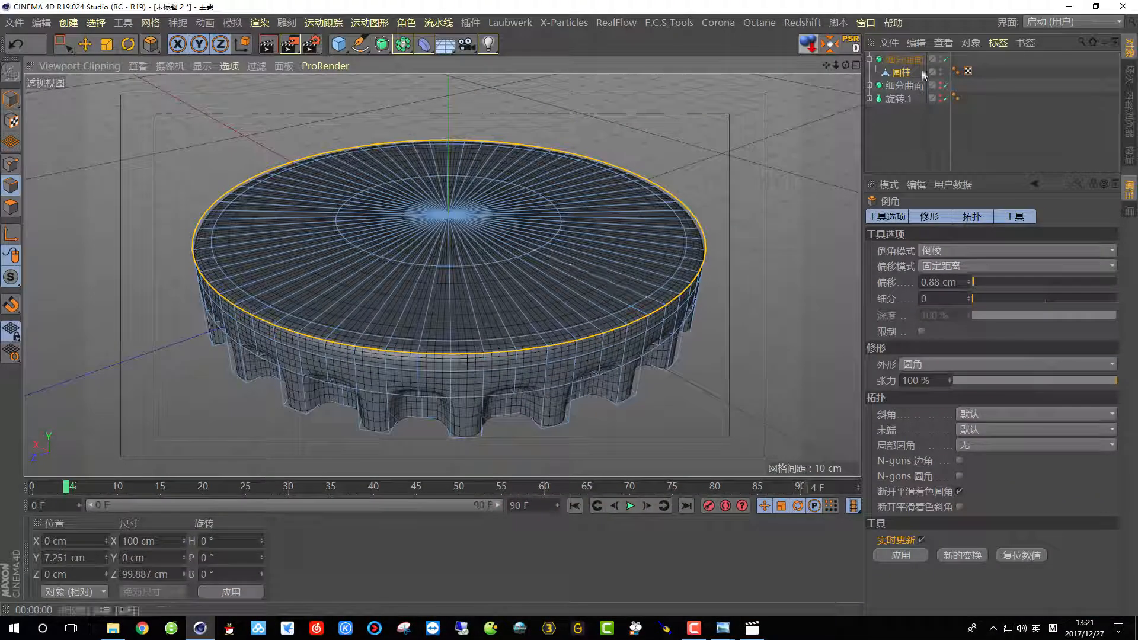
- Disable the cap's Subdivision Surface and select all polygons of its flat top in polygon mode
left_click(947, 60)
left_click_drag(517, 250, 534, 278, "alt")
left_click(63, 43)
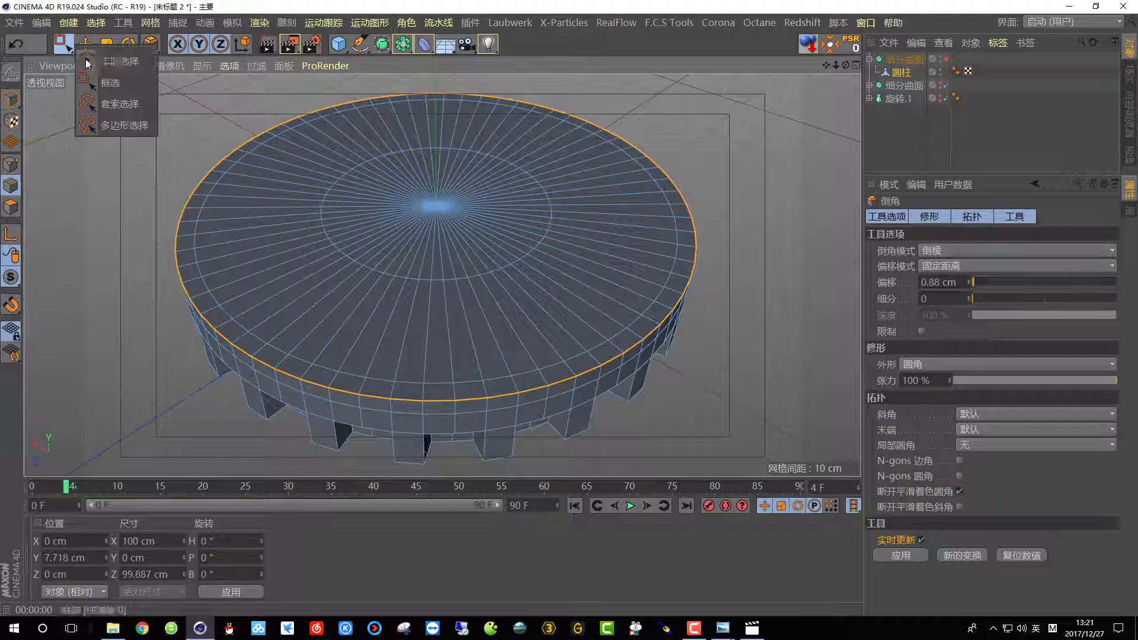
left_click(12, 208)
mouse_move(293, 271)
left_mouse_down()
mouse_move(373, 275)
mouse_move(461, 176)
mouse_move(557, 173)
mouse_move(318, 240)
mouse_move(602, 236)
left_mouse_up()
left_click_drag(520, 205, 439, 100, "alt")
left_click_drag(511, 123, 529, 166, "alt")
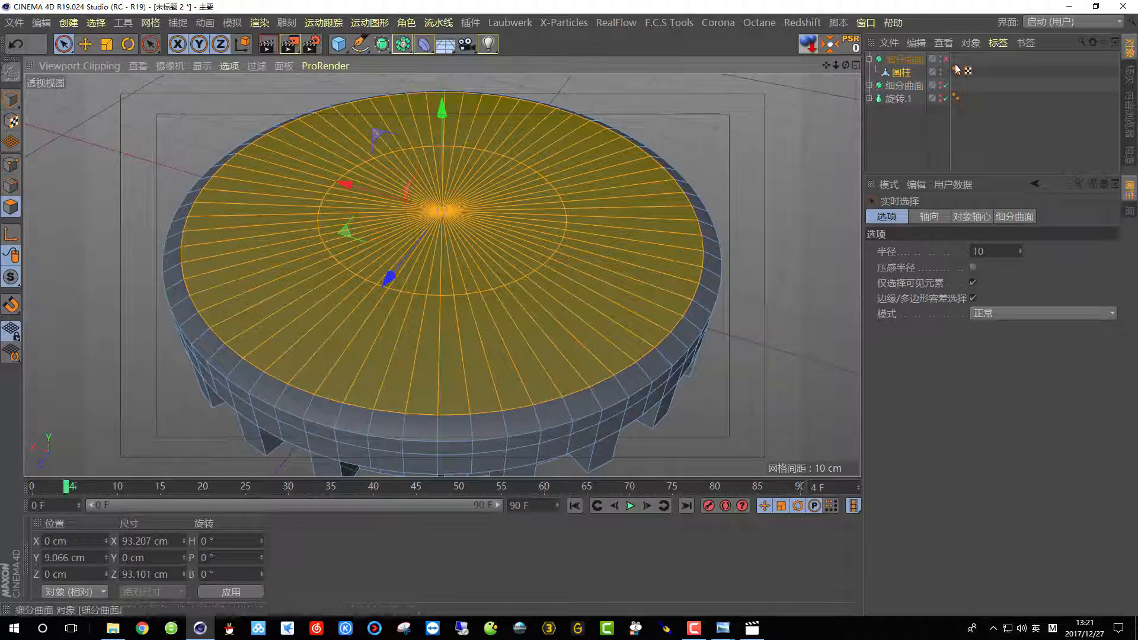
- Turn the cap's Subdivision Surface back on and inner-extrude the selected top polygons by about 4.4 cm
left_click(946, 59)
left_click_drag(655, 170, 536, 189, "alt")
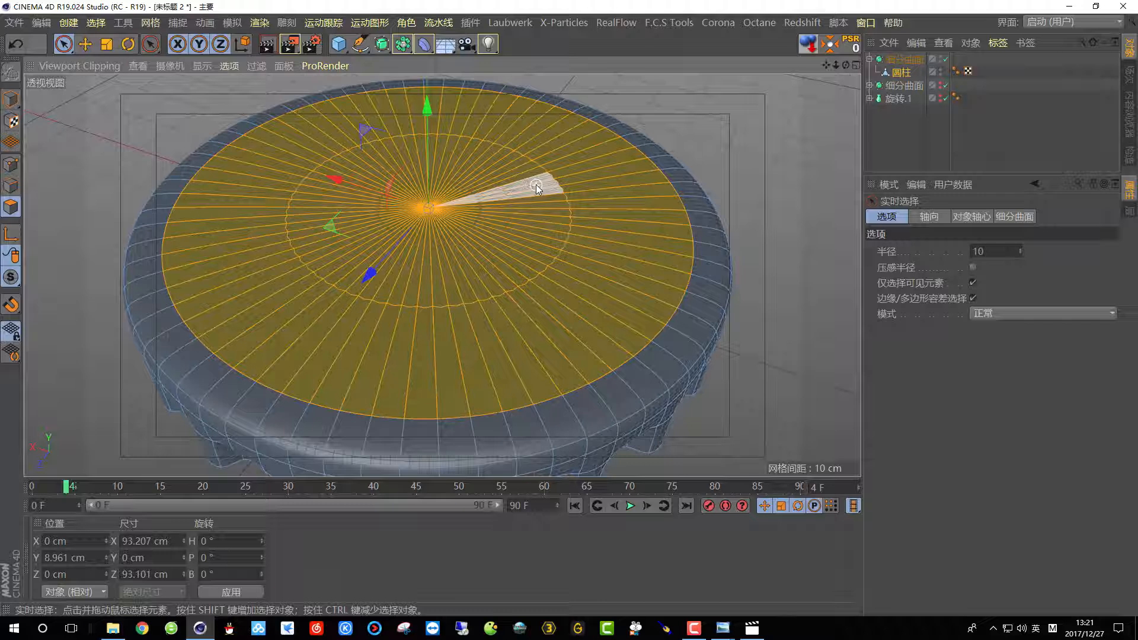
right_click(680, 125)
left_click(735, 350)
left_click_drag(732, 350, 700, 350)
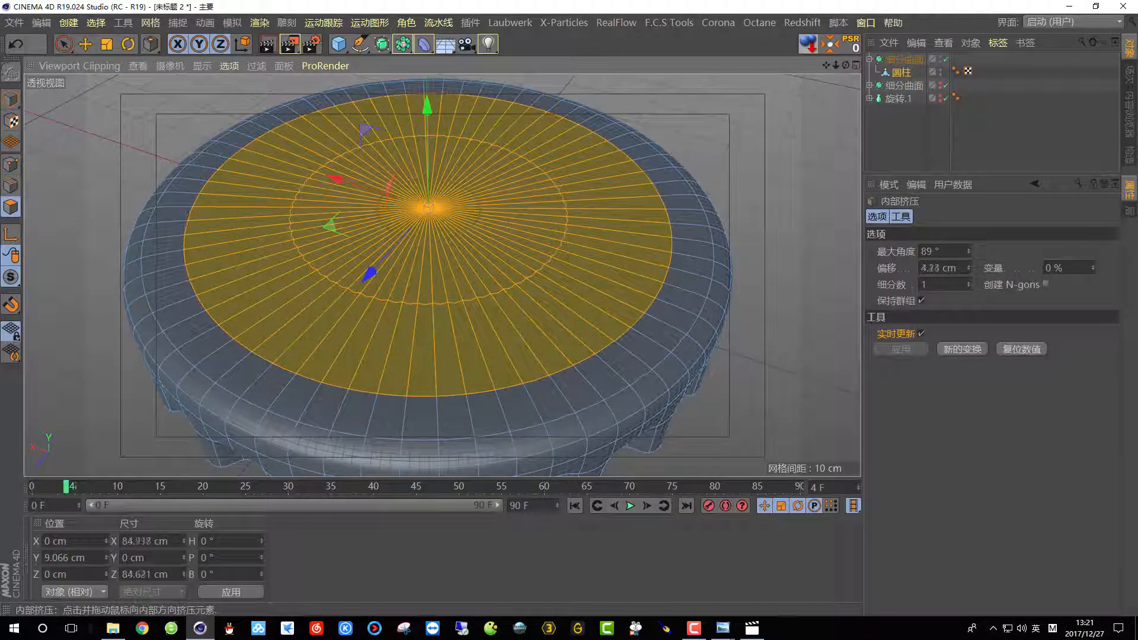
- With the Subdivision Surface off, inner-extrude the top polygons again by about 6.9 cm and lower them by about 1.8 cm
left_click_drag(427, 109, 436, 118)
key("ctrl+z")
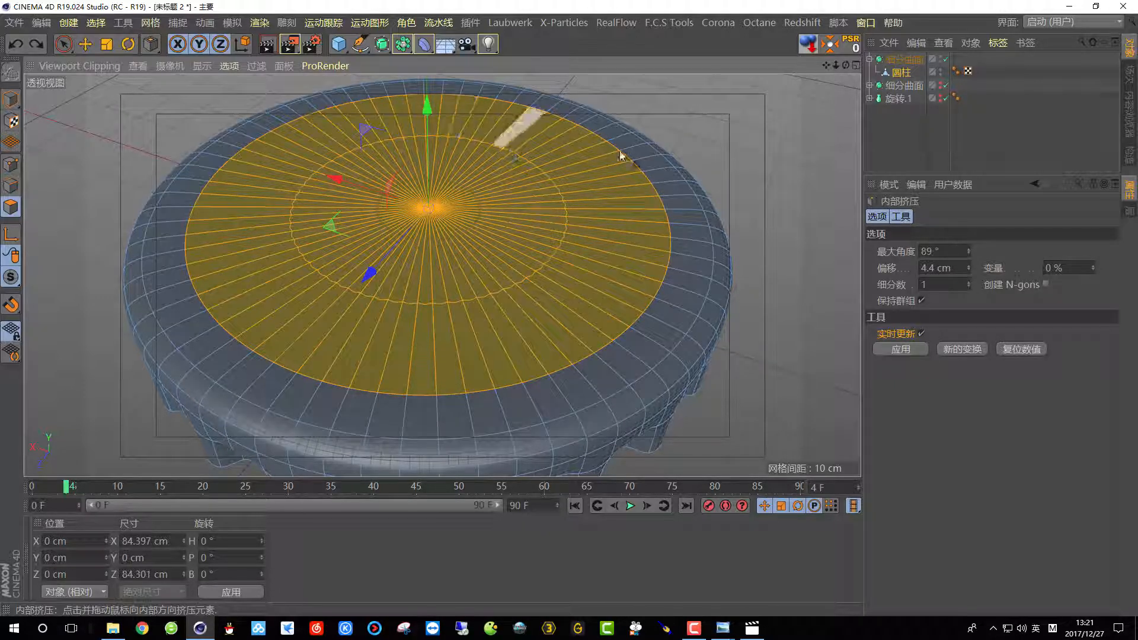
left_click(946, 59)
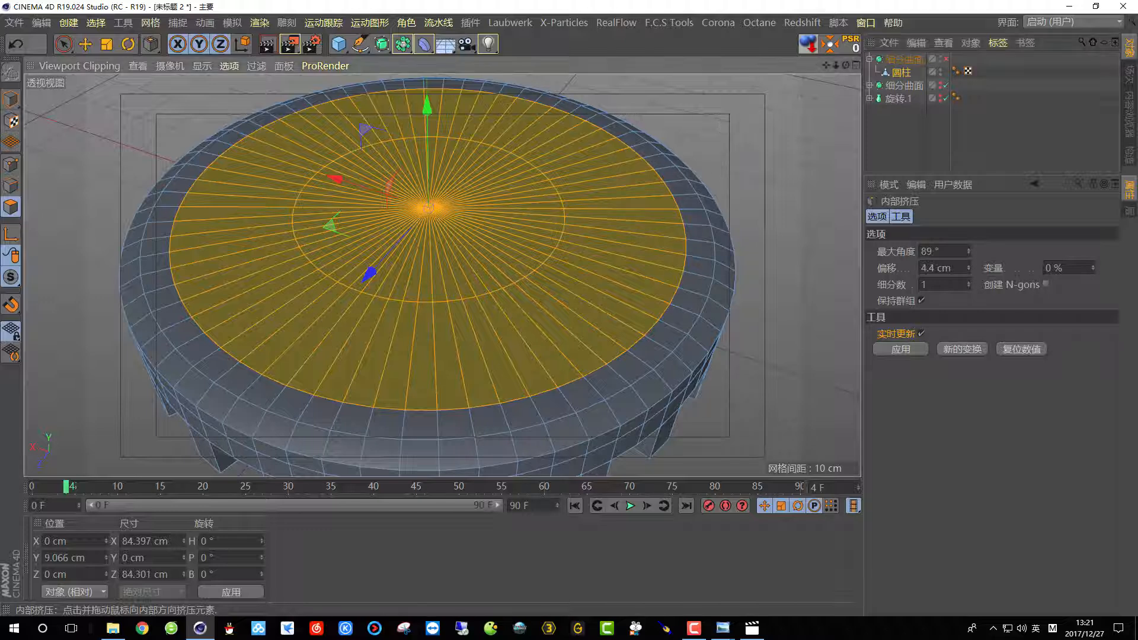
left_click_drag(498, 267, 460, 267)
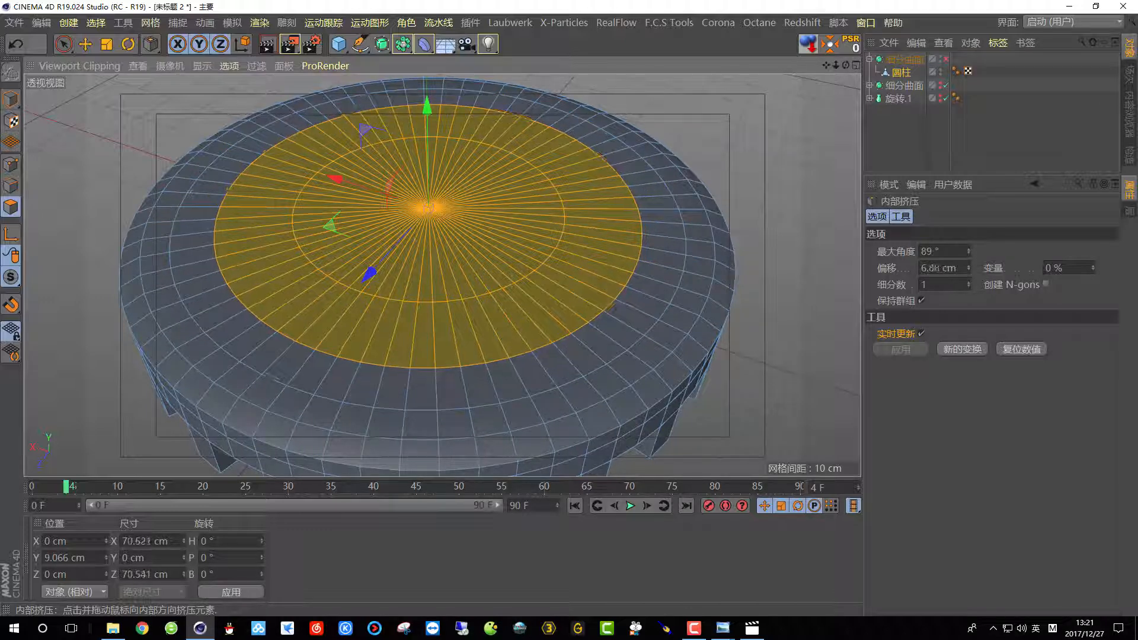
left_click_drag(426, 108, 429, 113)
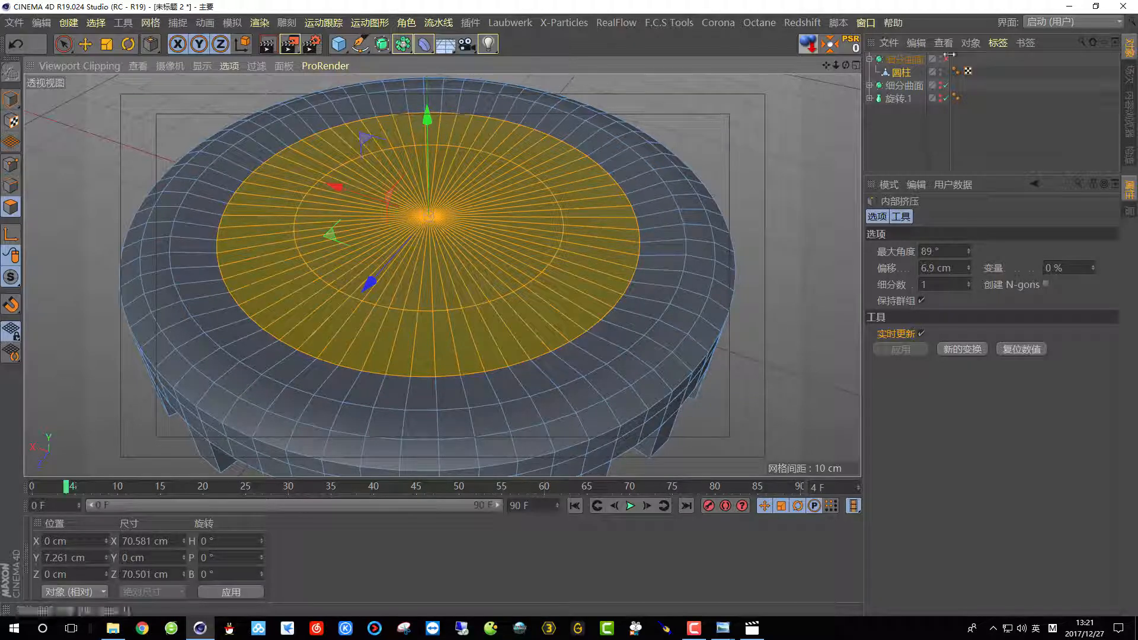
- Render the smoothed cap to examine its recessed top, and inspect its hollow underside in model mode
left_click_drag(514, 243, 536, 204, "alt")
scroll(534, 205, "down", 3)
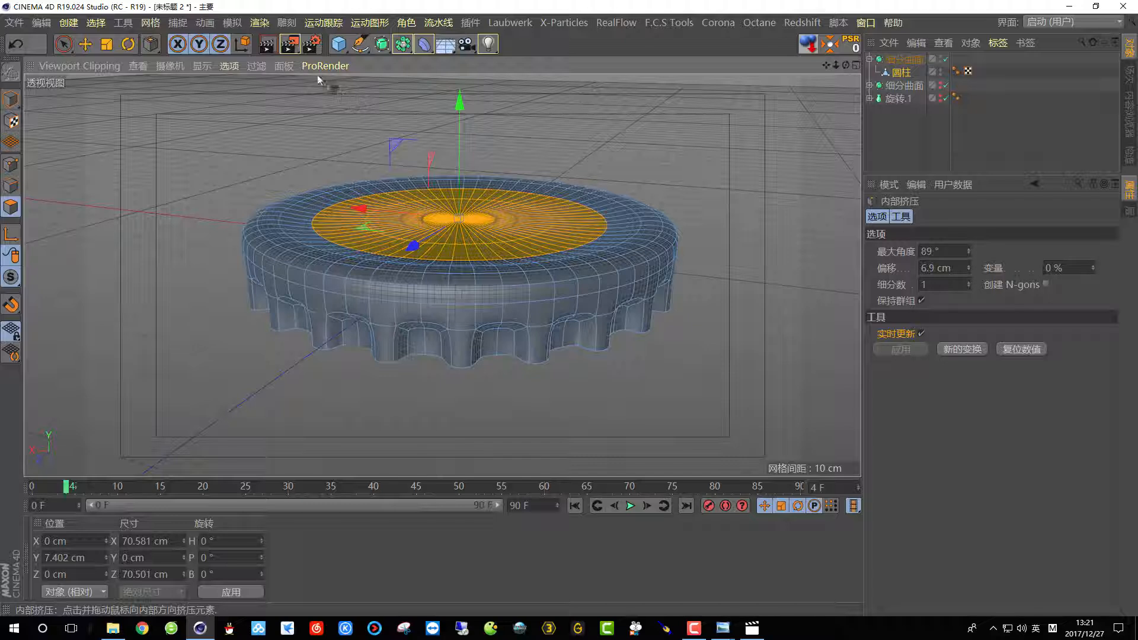
left_click(264, 44)
scroll(354, 241, "up", 1)
left_click_drag(383, 250, 544, 178, "alt")
left_click(9, 101)
middle_click_drag(385, 137, 658, 98, "alt")
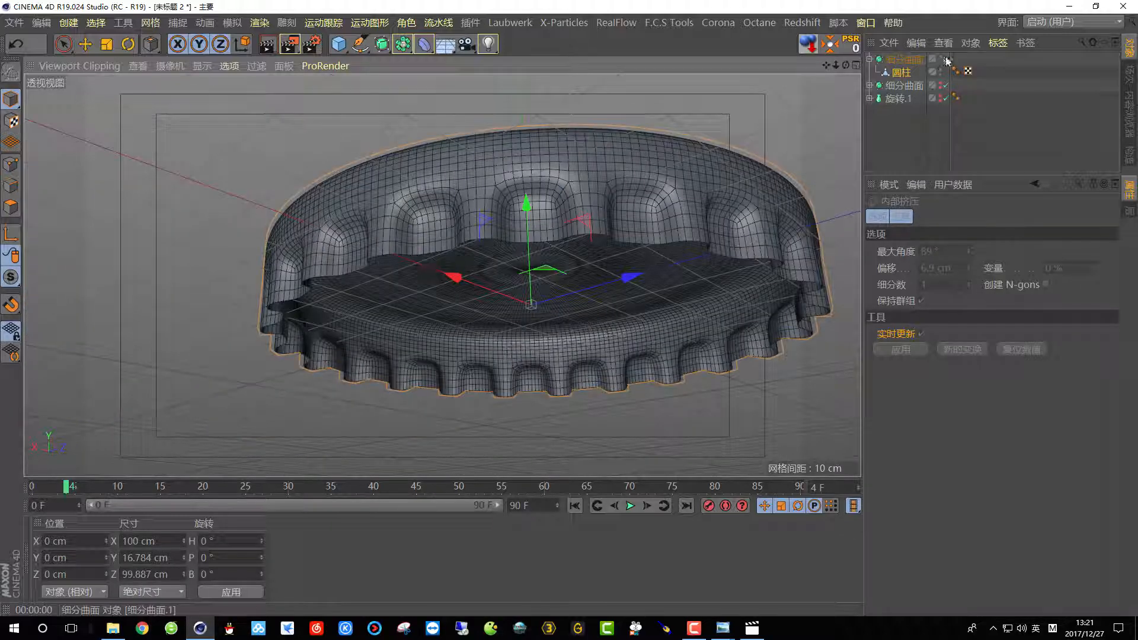
- Disable the Subdivision Surface, select all the cap's polygons, and extrude them by about 0.87 cm to thicken the shell
left_click(947, 60)
left_click(15, 214)
left_click_drag(428, 188, 599, 142, "alt")
key("ctrl+a")
right_click(604, 136)
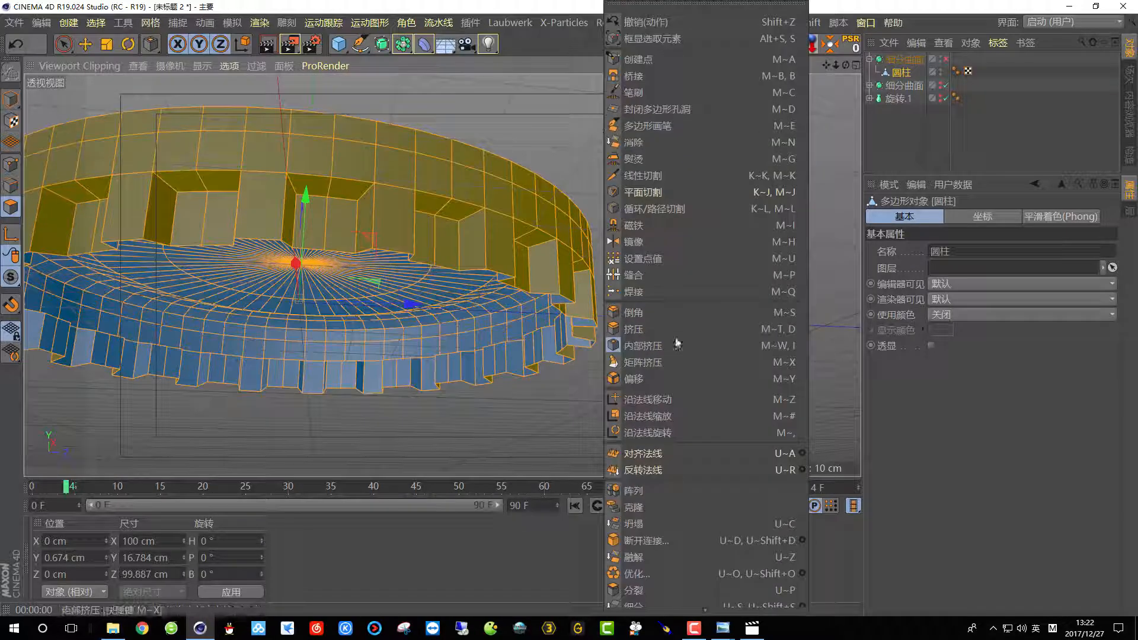
left_click(655, 314)
right_click(685, 319)
left_click(661, 329)
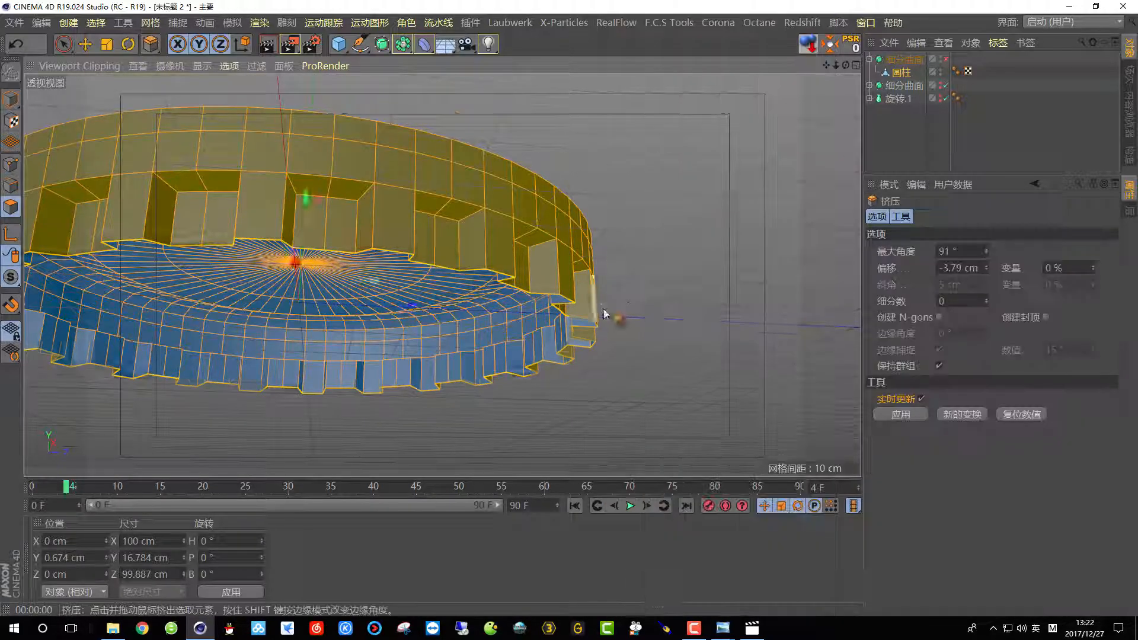
scroll(649, 282, "up", 6)
left_click_drag(648, 283, 686, 282)
left_click_drag(585, 251, 503, 294, "alt")
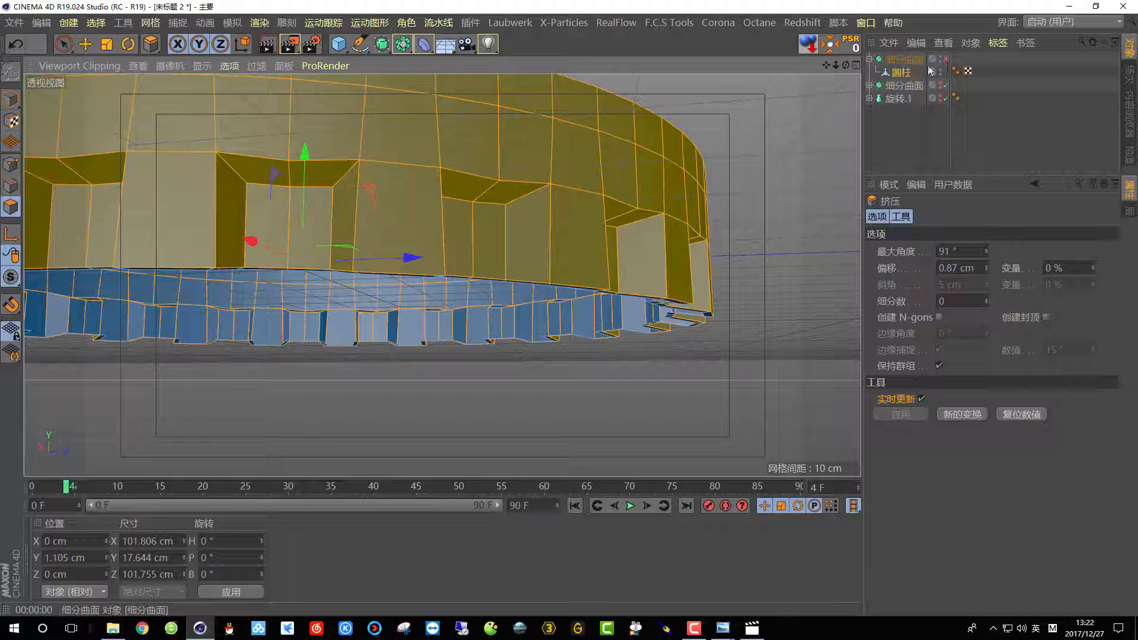
- Re-enable the cap's Subdivision Surface and render the view to check the thickened cap
left_click(947, 60)
scroll(450, 372, "down", 3)
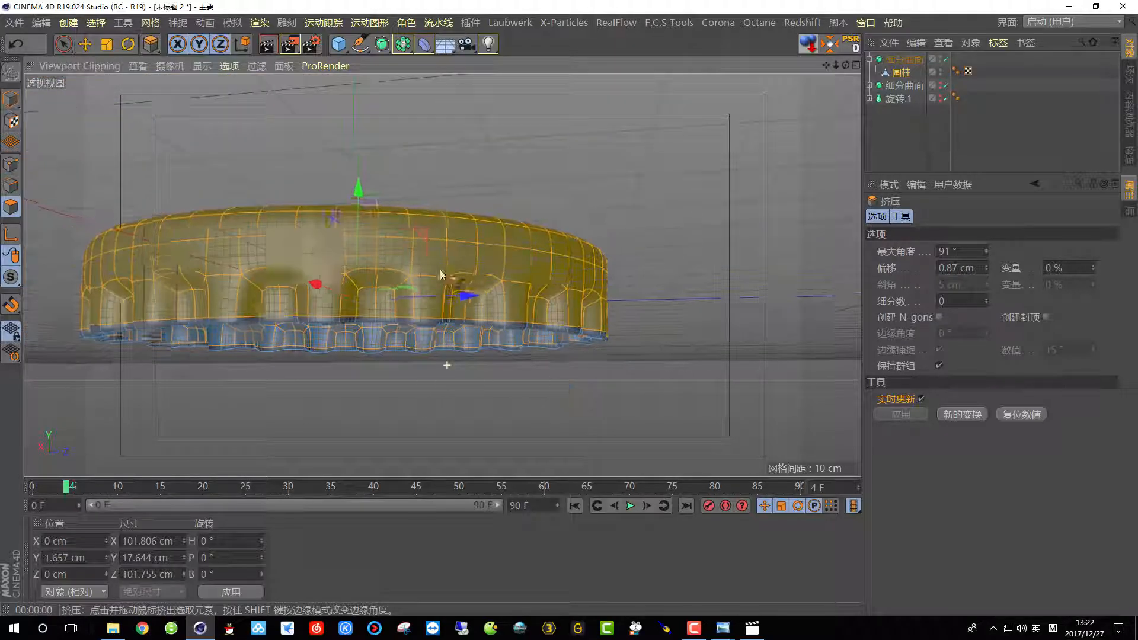
left_click_drag(447, 363, 383, 275, "alt")
scroll(382, 274, "down", 2)
left_click_drag(459, 289, 427, 321, "alt")
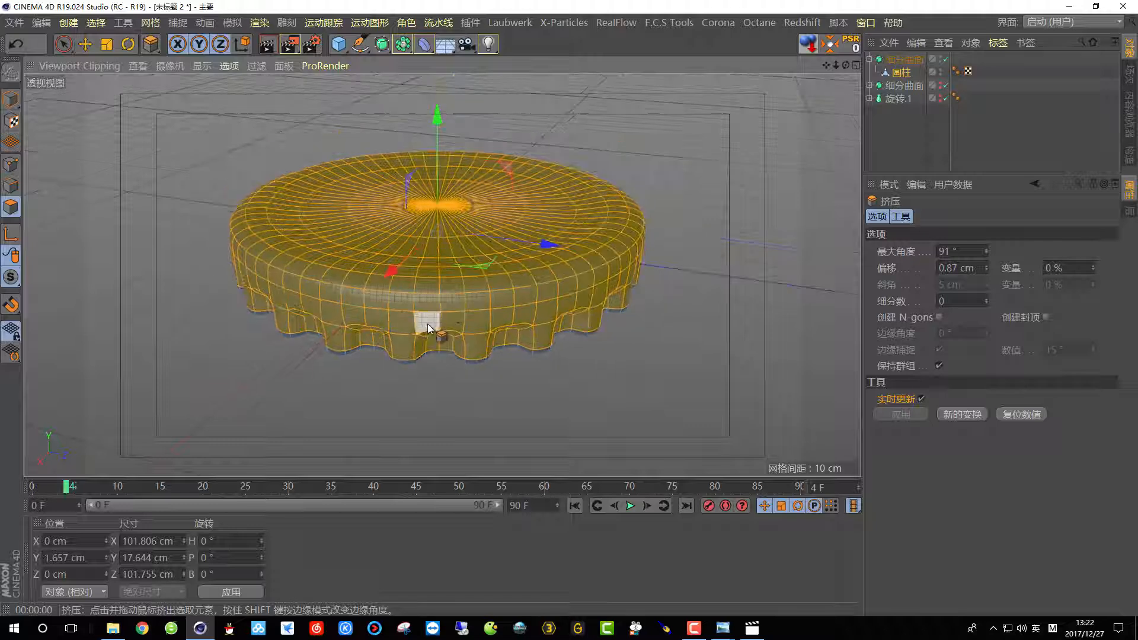
left_click(268, 44)
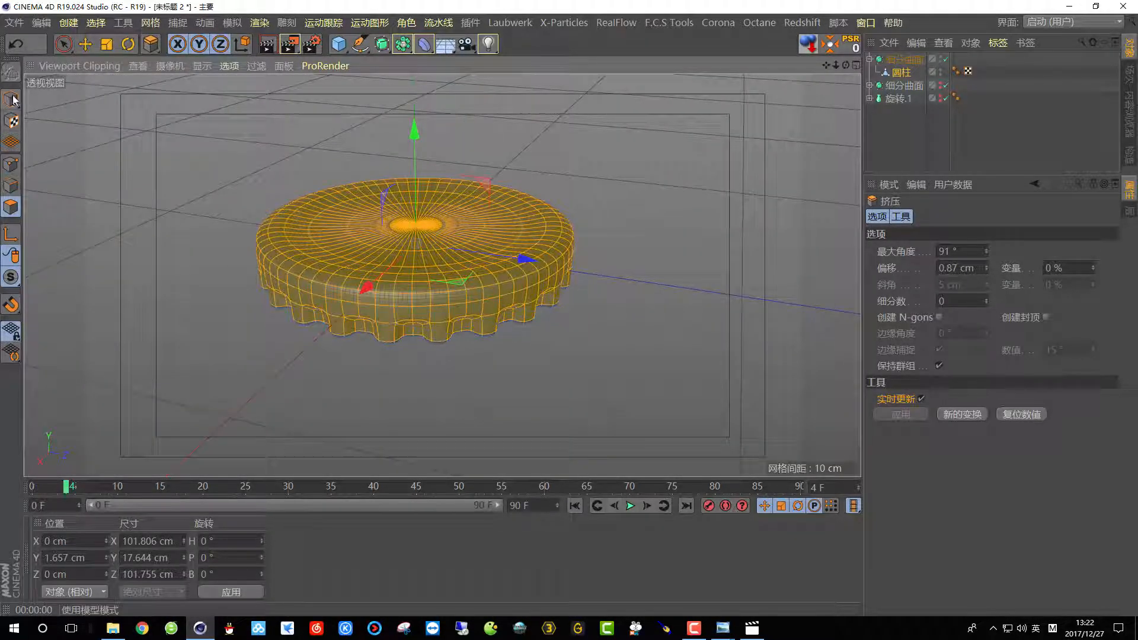
- Return to model mode, show the smoothed bottle again, and set the viewport display to Gouraud shading without lines
left_click(13, 99)
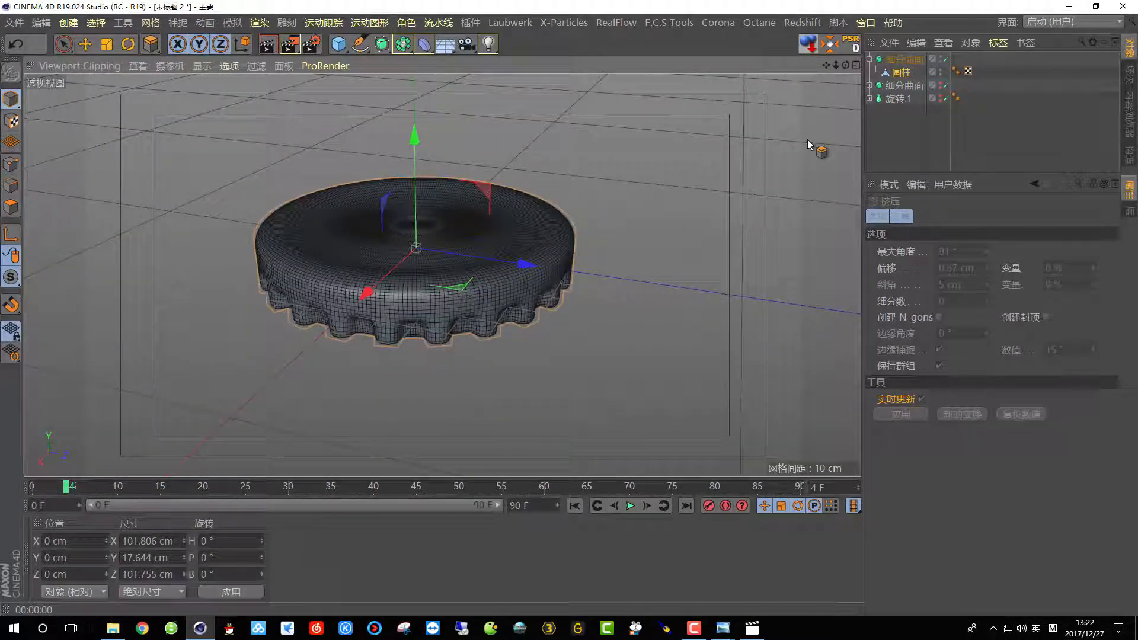
left_click(944, 86)
scroll(506, 300, "down", 12)
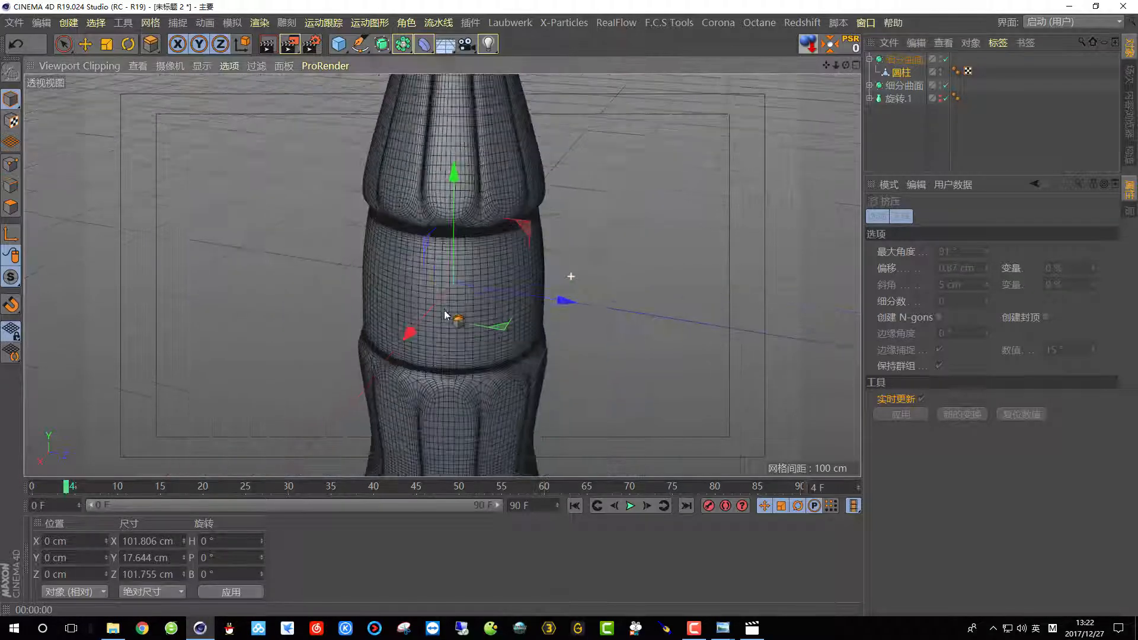
middle_click_drag(450, 224, 446, 284, "alt")
left_click(201, 66)
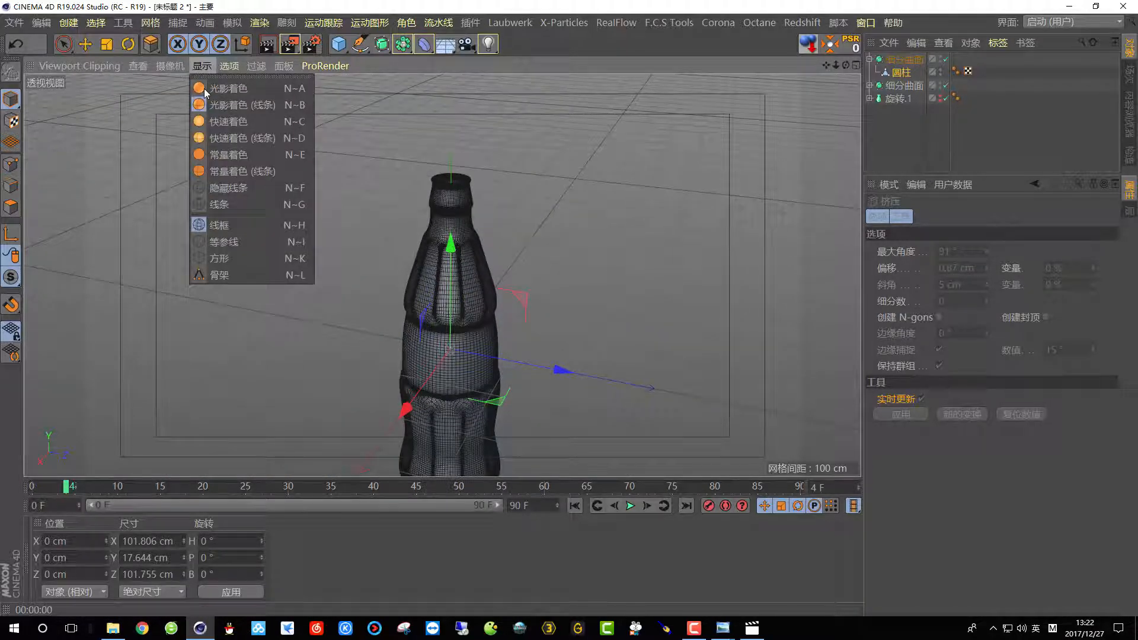
left_click(218, 78)
- Select the cap's Subdivision Surface object and raise it above the bottle mouth to about Y 291 cm
left_click_drag(904, 59, 694, 125)
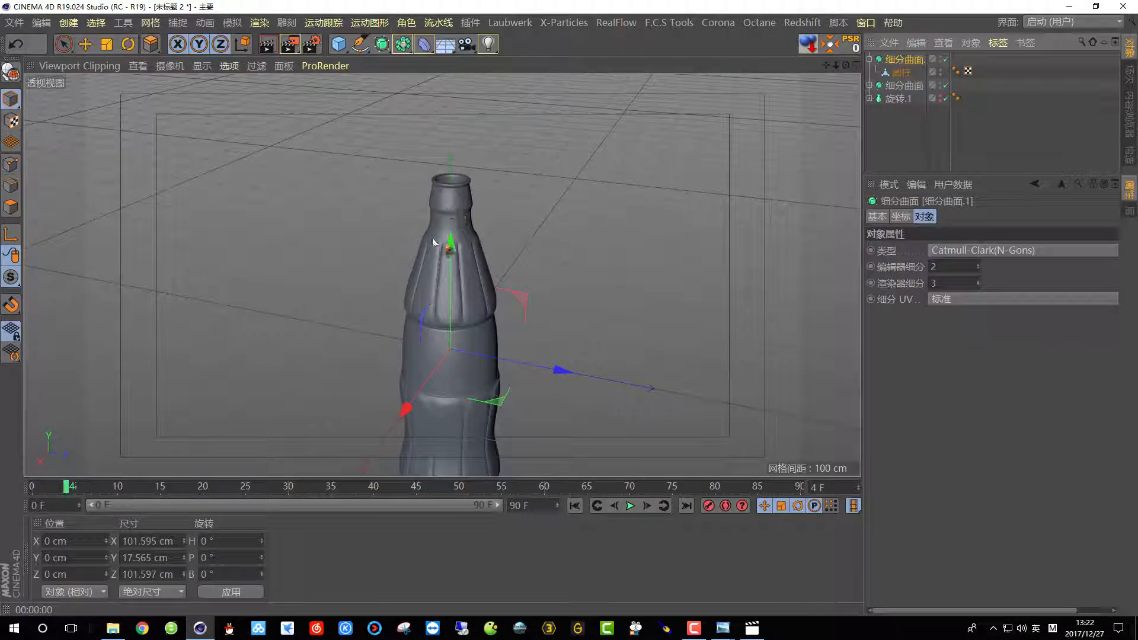
left_click_drag(446, 247, 460, 47)
scroll(449, 266, "up", 5)
middle_click_drag(442, 275, 467, 430, "alt")
scroll(461, 307, "up", 5)
left_click_drag(488, 250, 487, 221, "alt")
- Scale the cap uniformly to about 61.2 cm wide and lower it onto the bottle mouth at about Y 283.2 cm
left_click(107, 44)
left_click_drag(656, 170, 466, 238)
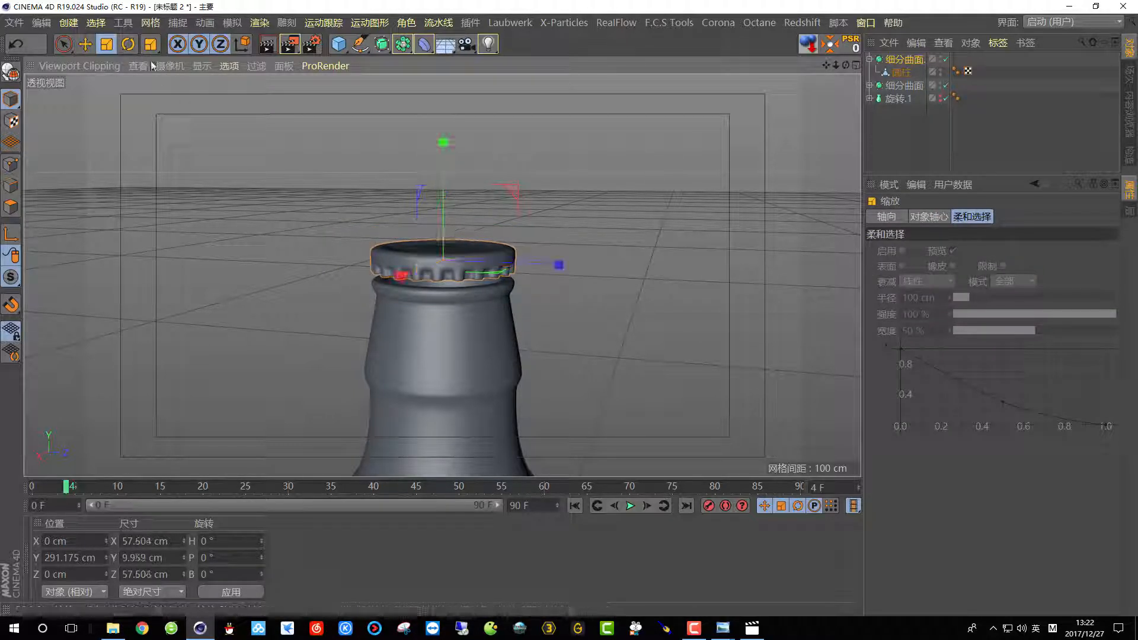
left_click_drag(443, 160, 450, 176)
scroll(454, 294, "up", 4)
left_click_drag(137, 106, 195, 125)
left_click_drag(303, 231, 310, 113, "alt")
scroll(396, 255, "up", 3)
left_click_drag(424, 254, 366, 333, "alt")
scroll(374, 329, "up", 2)
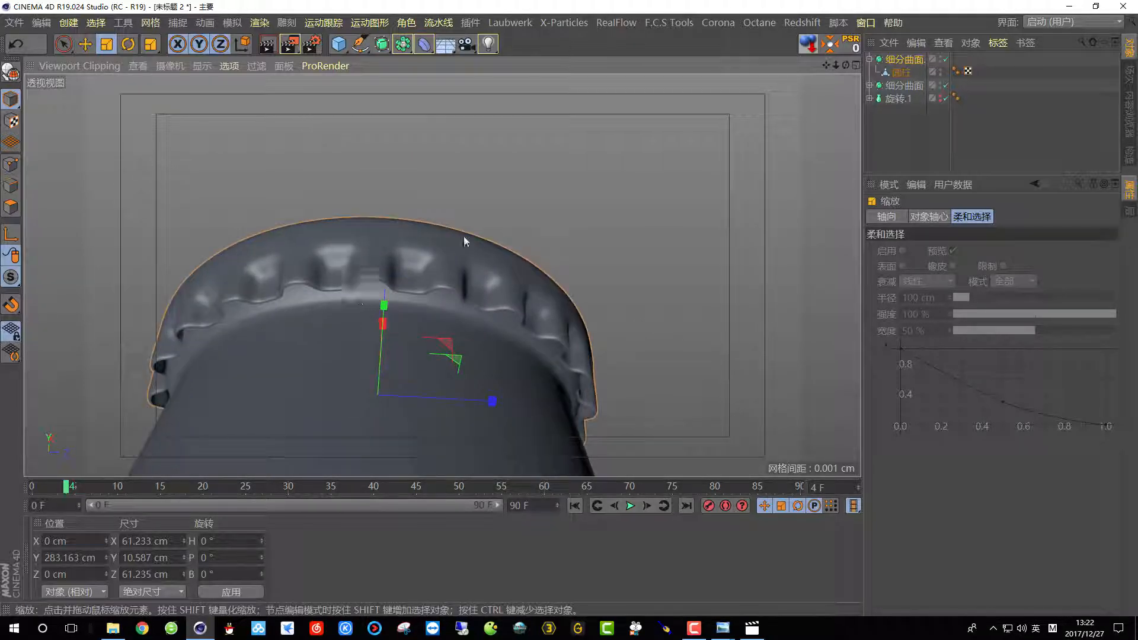
- Disable the cap's Subdivision Surface, select its cylinder mesh, and display the viewport in Gouraud shading with lines
middle_click_drag(464, 236, 552, 180, "alt")
left_click(947, 59)
scroll(470, 253, "up", 4)
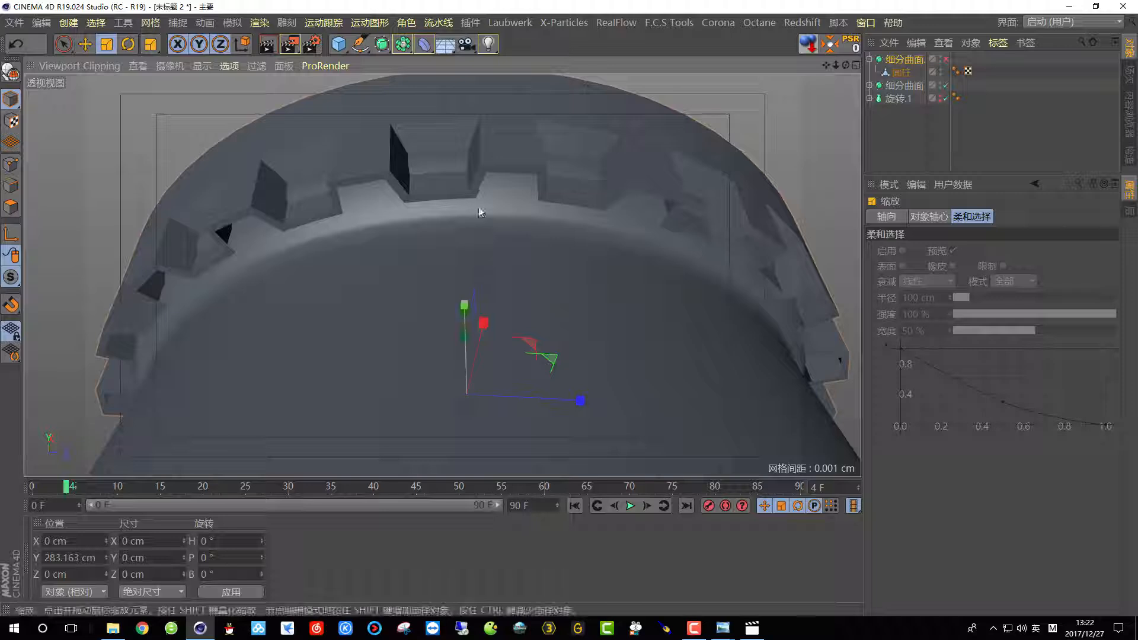
left_click_drag(477, 208, 561, 206, "alt")
key("c")
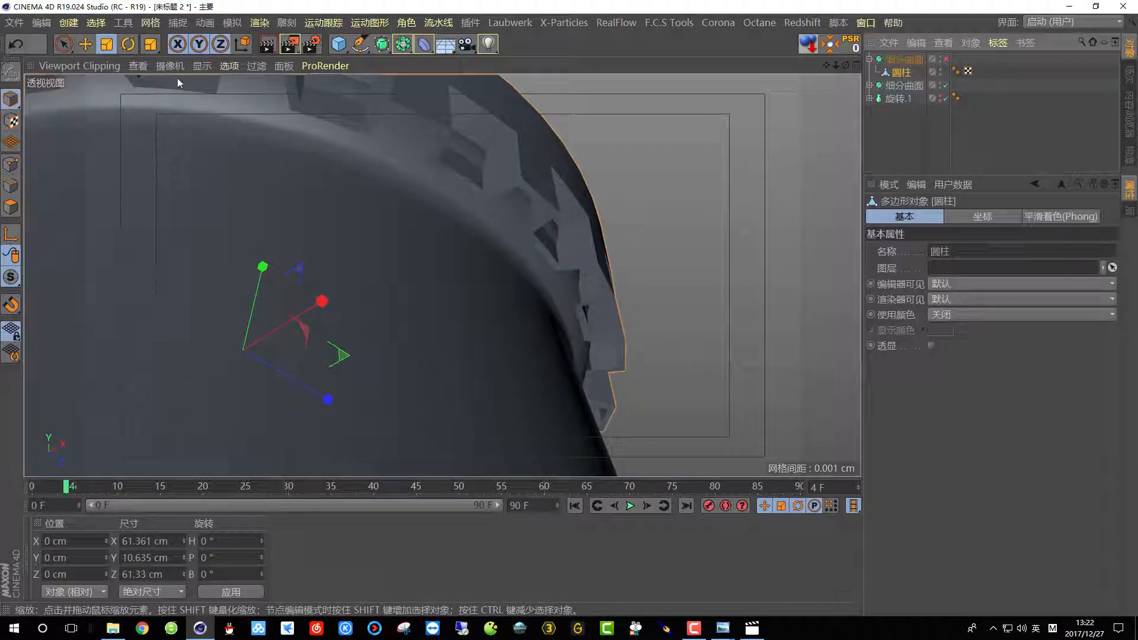
left_click(229, 66)
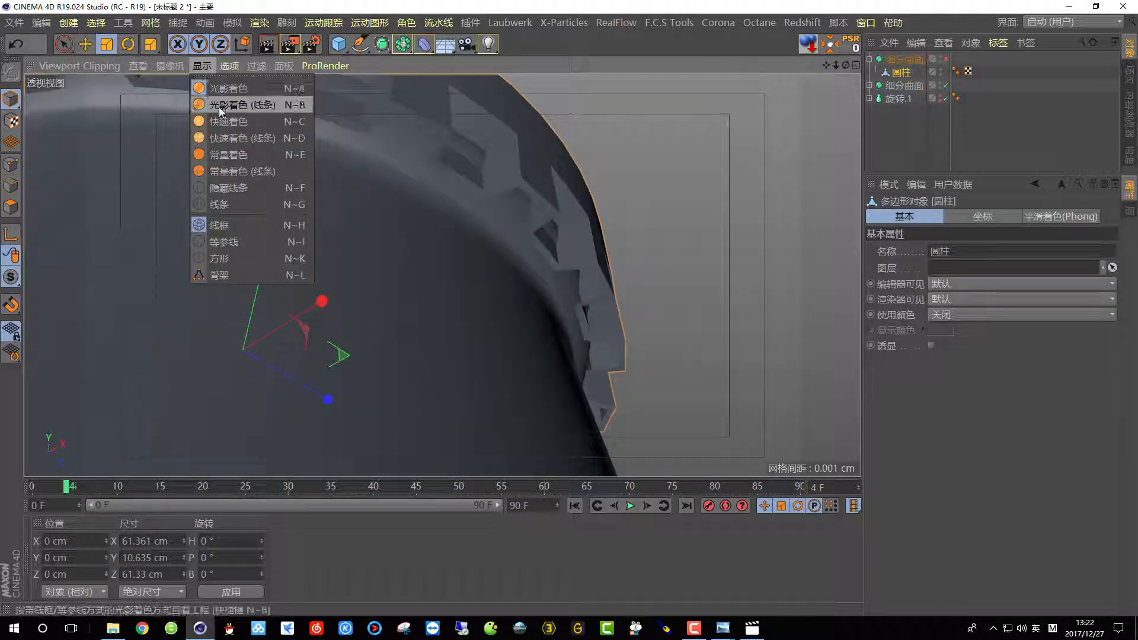
left_click(221, 110)
middle_click_drag(359, 211, 429, 310, "alt")
- Loop-select the edge loops along the cap's notched bottom rim and scale them inward to about 59.4 cm wide
left_click(12, 184)
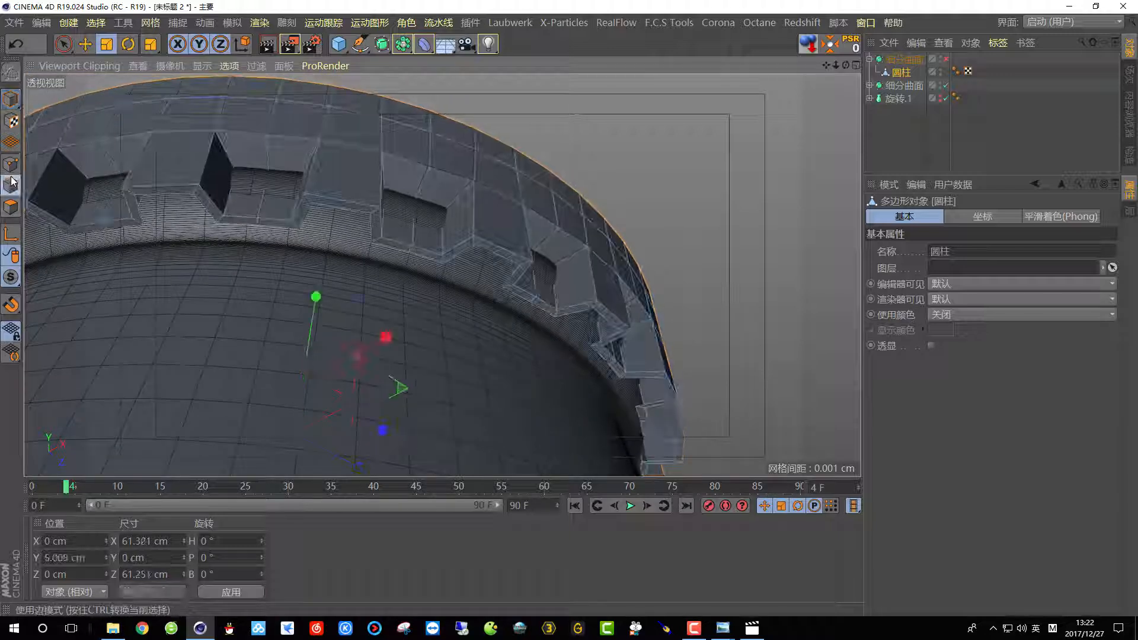
scroll(386, 230, "up", 5)
right_click(650, 120)
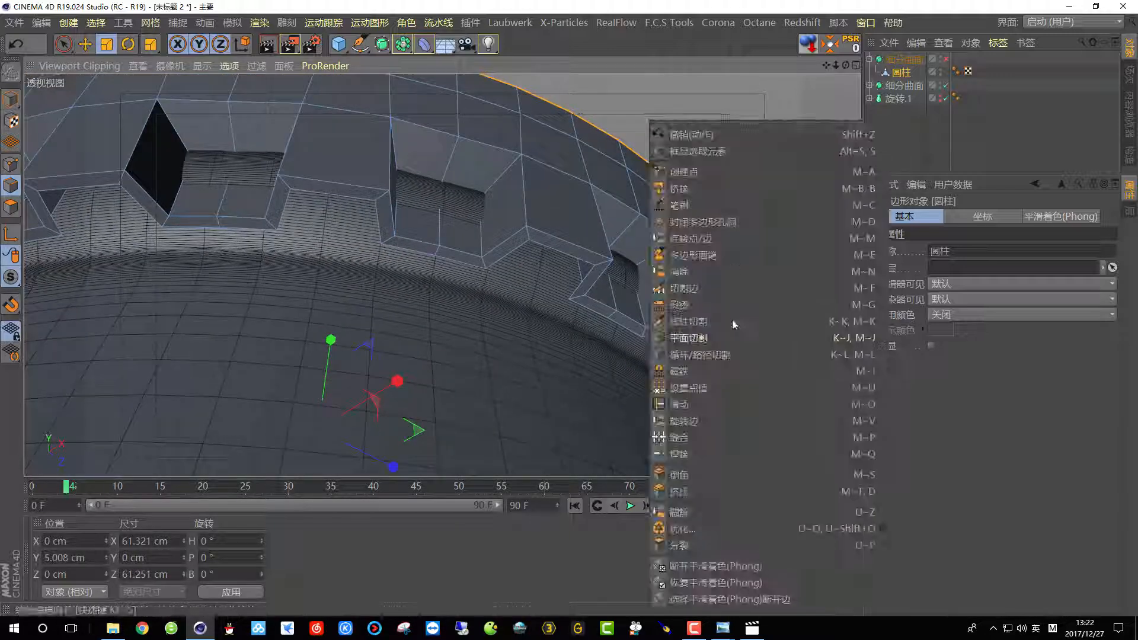
left_click(102, 25)
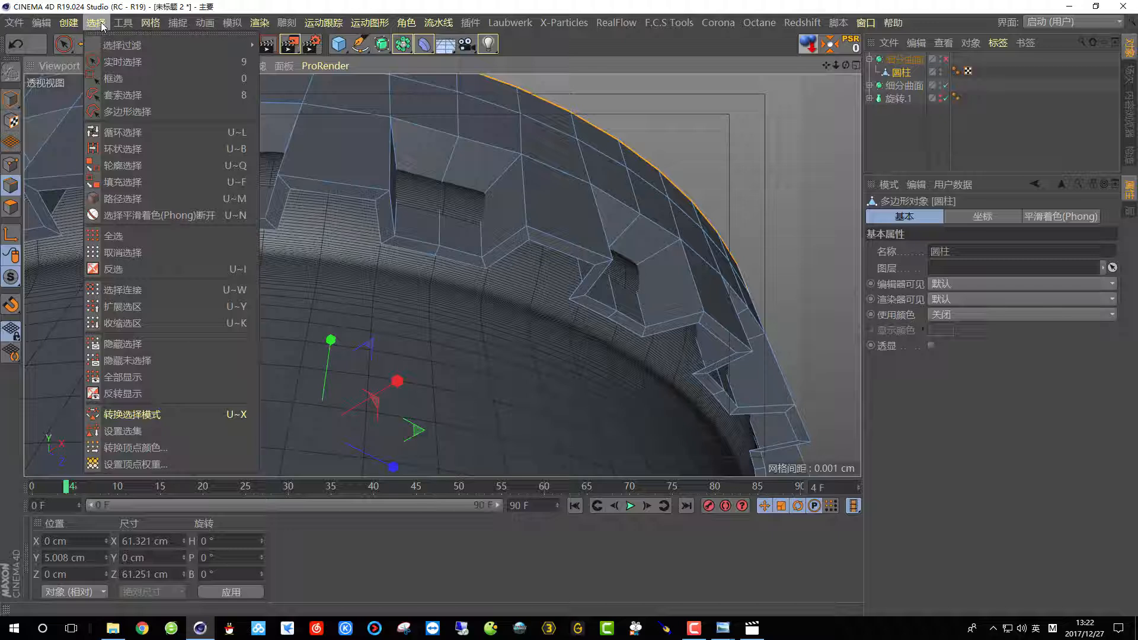
left_click(115, 134)
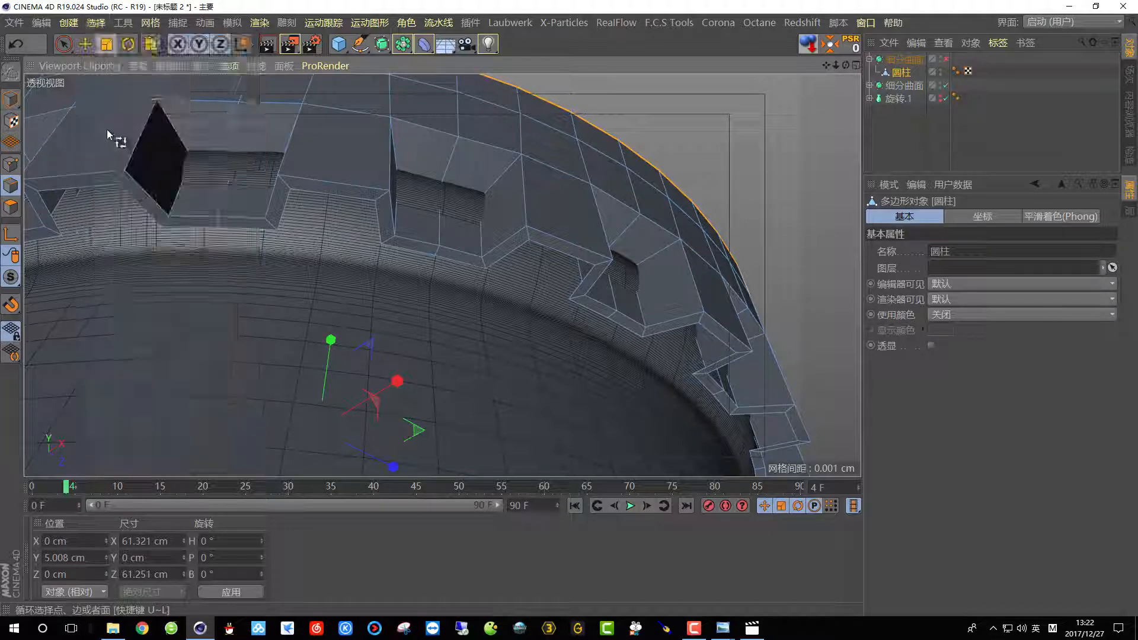
left_click(356, 185)
left_click(354, 198, "shift")
left_click_drag(528, 234, 549, 245, "alt")
left_click(109, 46)
middle_click_drag(403, 254, 487, 298, "alt")
left_click_drag(710, 263, 605, 296)
- Turn the Subdivision Surface back on and widen the selected bottom rim loops to about 60.2 cm
left_click(946, 59)
right_click_drag(605, 295, 676, 291, "alt")
left_click_drag(675, 291, 677, 320, "alt")
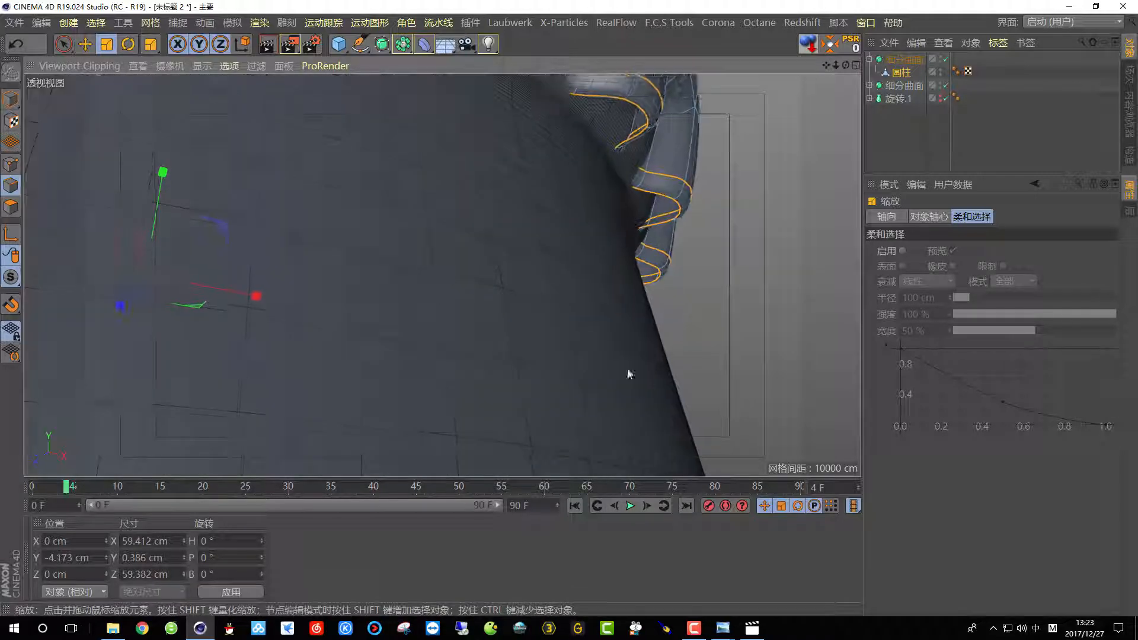
middle_click_drag(627, 368, 614, 404, "alt")
right_click_drag(614, 405, 596, 385, "alt")
left_click_drag(596, 386, 607, 386)
- Render the view and examine how the cap fits on the bottle neck
right_click_drag(545, 377, 463, 332, "alt")
left_click_drag(462, 332, 442, 371, "alt")
right_click_drag(442, 371, 364, 201, "alt")
left_click(269, 45)
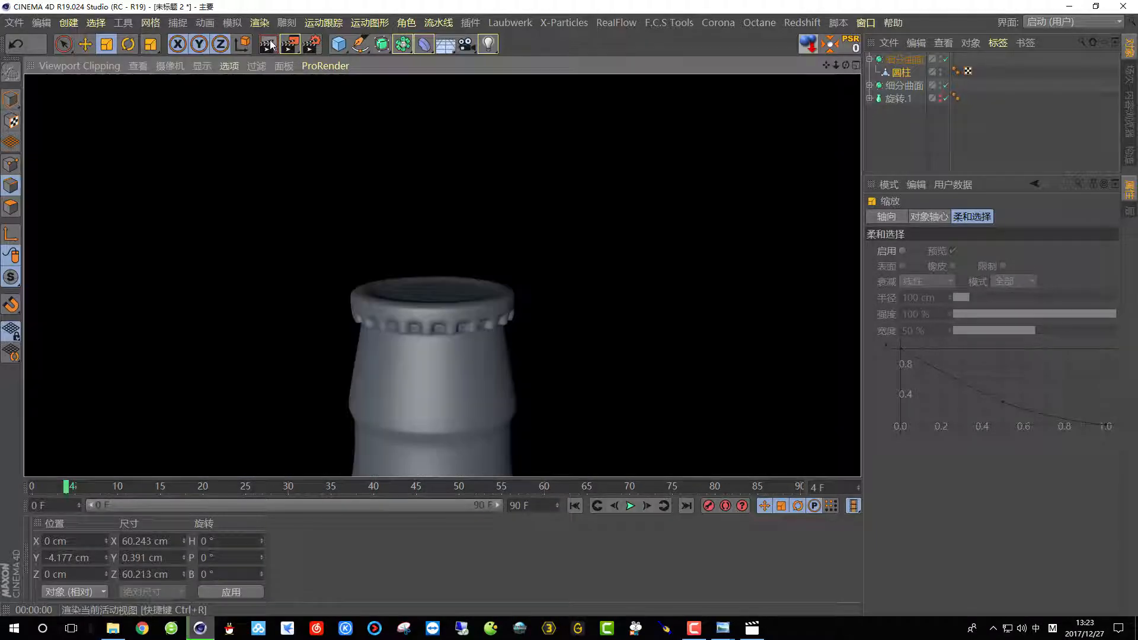
scroll(440, 155, "down", 5)
scroll(441, 251, "up", 6)
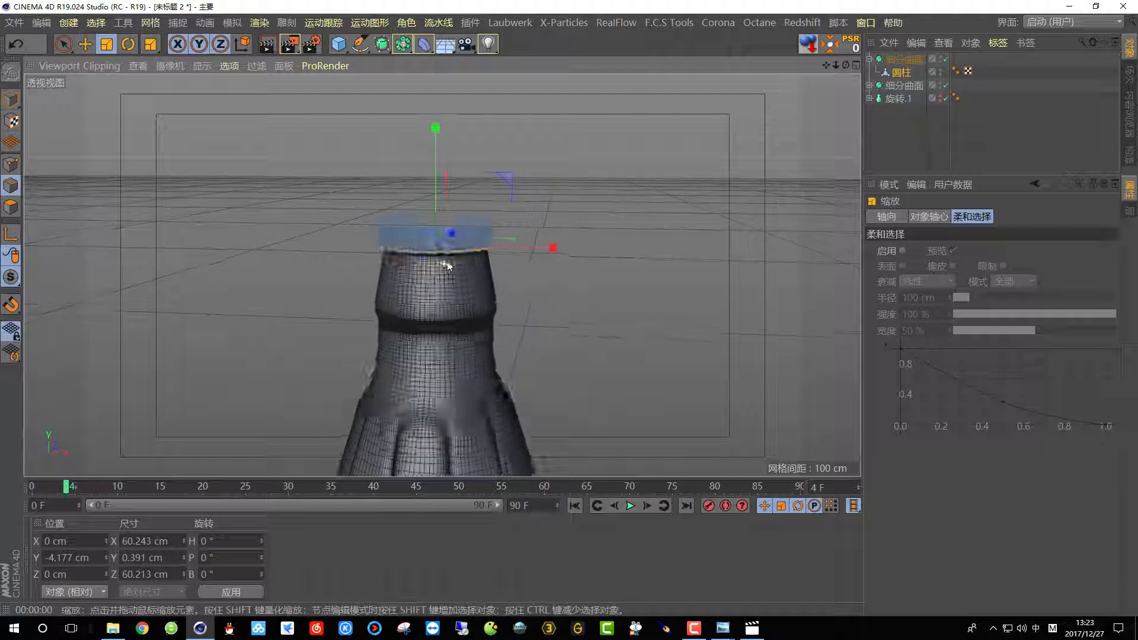
- Render the whole bottle in the perspective view and examine the cap's proportions against the neck
left_click_drag(439, 247, 527, 319, "alt")
scroll(526, 318, "down", 10)
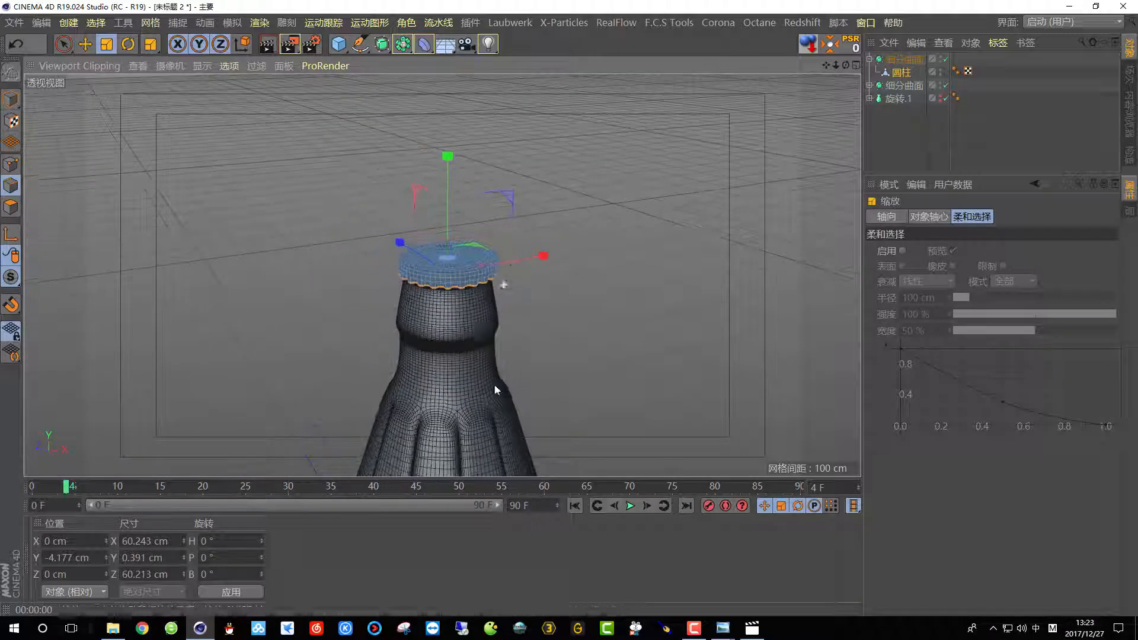
scroll(466, 273, "down", 3)
middle_click_drag(487, 264, 470, 190, "alt")
scroll(471, 194, "down", 1)
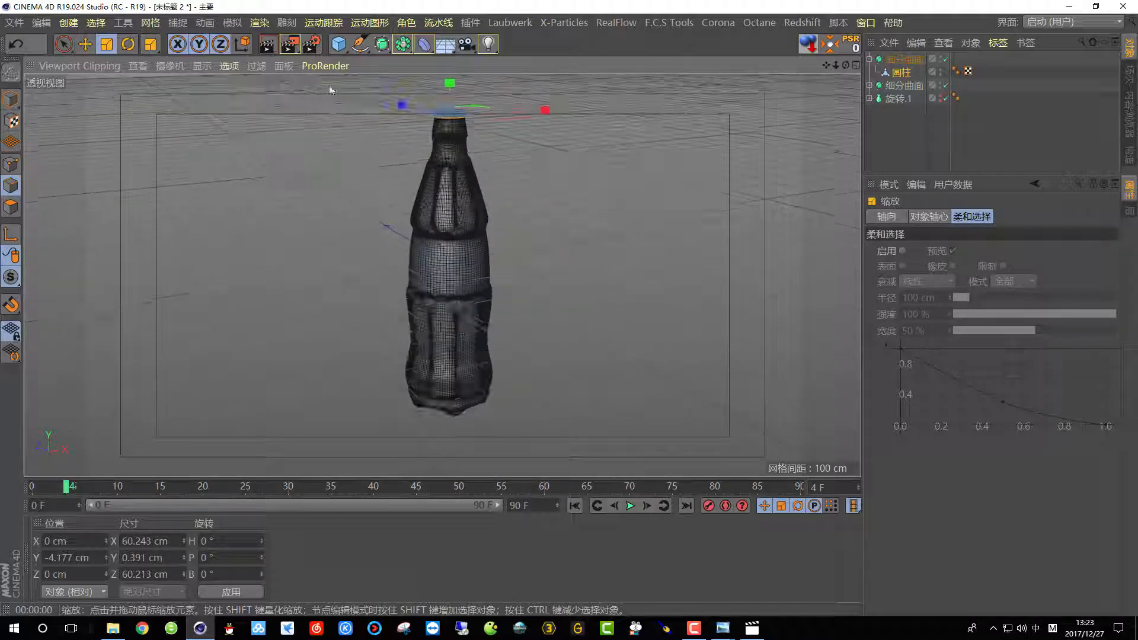
left_click(269, 44)
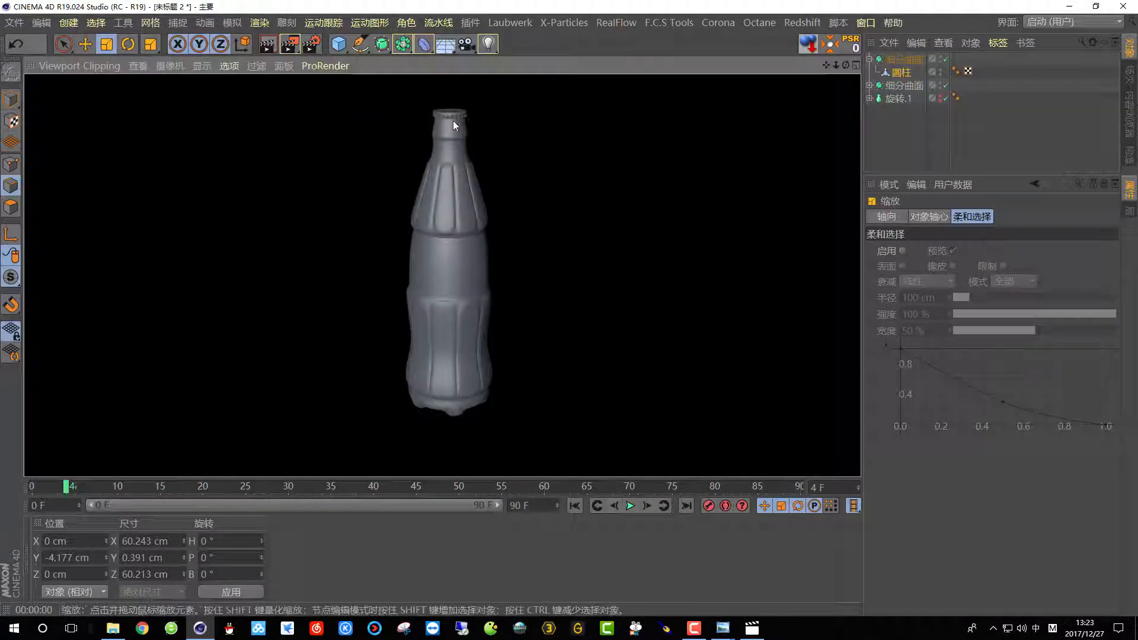
scroll(458, 104, "up", 10)
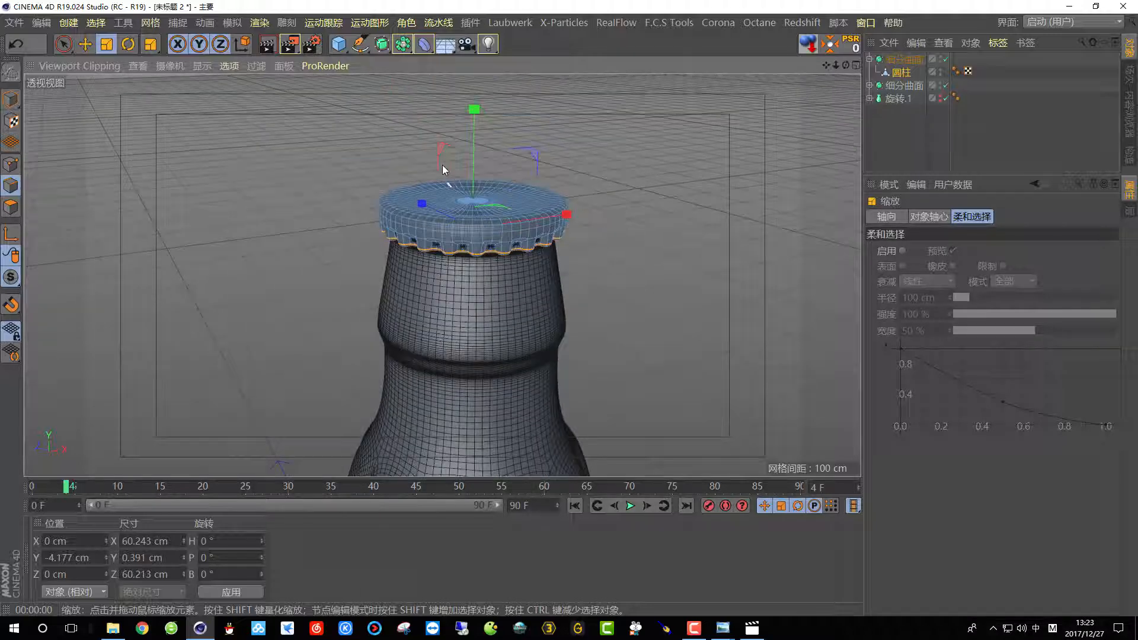
left_click_drag(442, 164, 446, 142, "alt")
scroll(454, 191, "up", 5)
left_click_drag(455, 192, 489, 220, "alt")
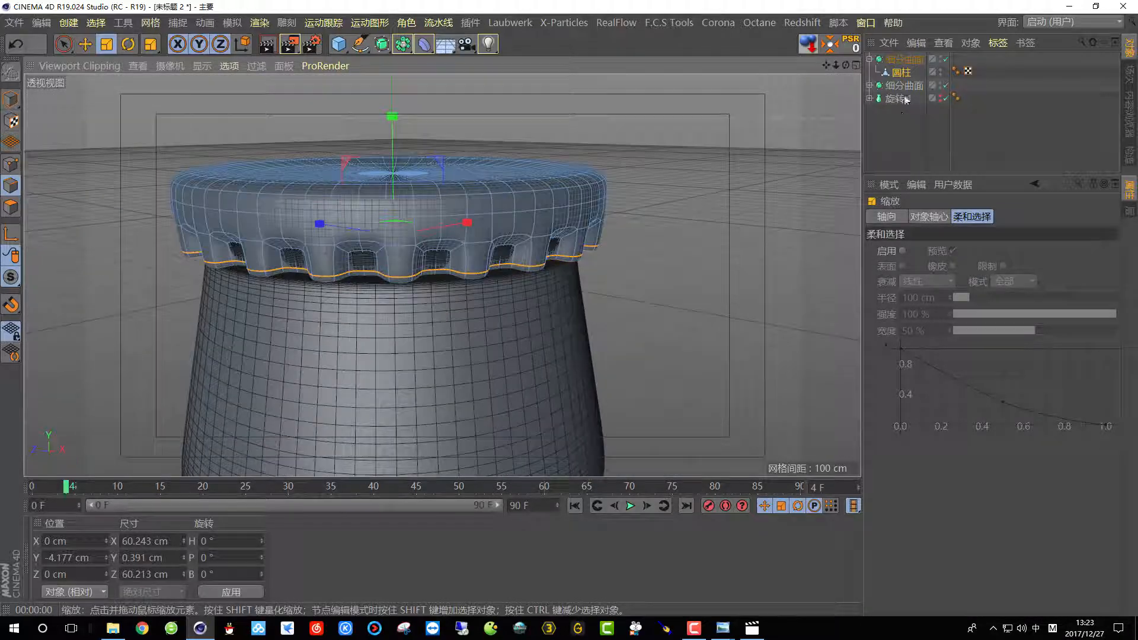
- Turn off the cap's Subdivision Surface and examine the notched rim where it meets the bottle neck
left_click(946, 60)
left_click_drag(364, 212, 355, 278, "alt")
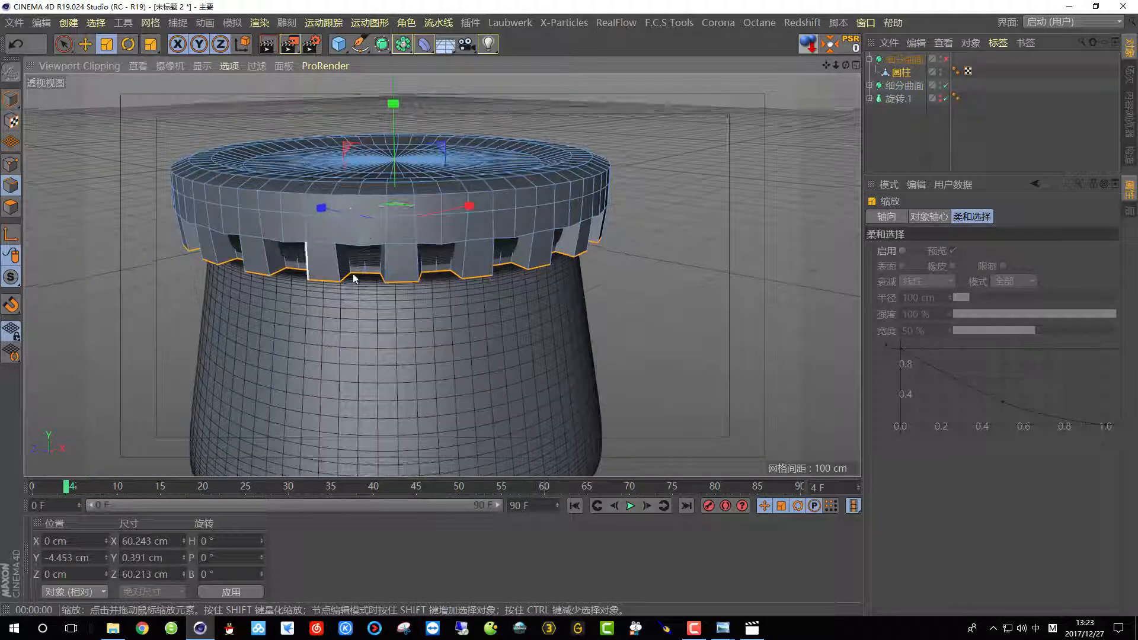
left_click_drag(597, 124, 628, 120)
key("ctrl+z")
left_click_drag(544, 289, 497, 227, "alt")
scroll(497, 226, "up", 3)
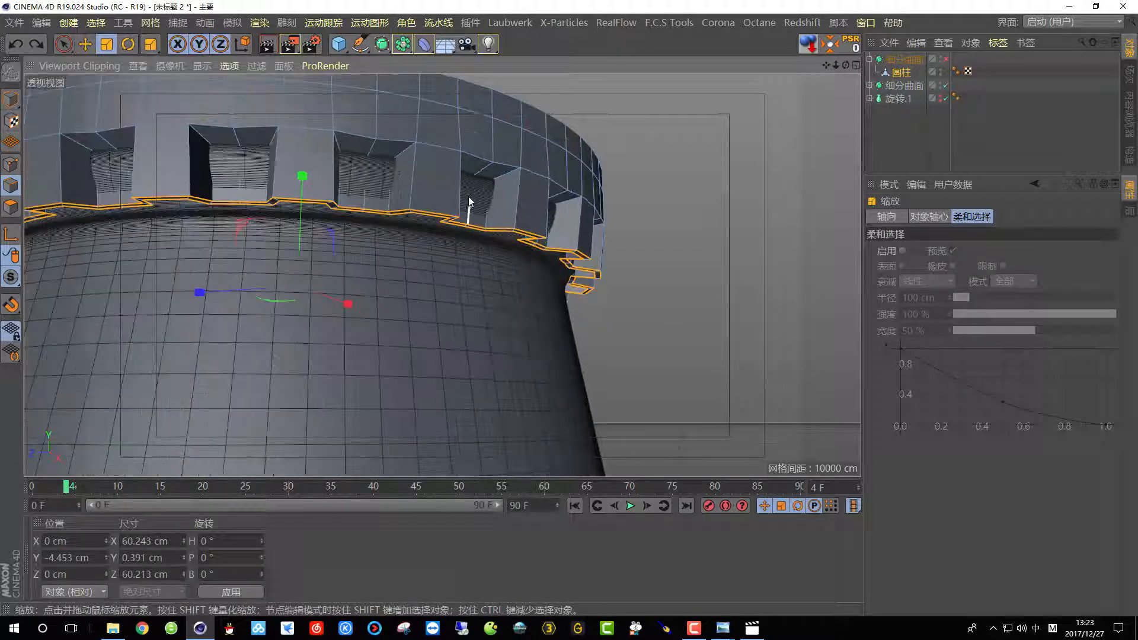
middle_click_drag(467, 200, 534, 256, "alt")
scroll(532, 253, "up", 3)
left_click_drag(531, 252, 552, 278, "alt")
scroll(639, 307, "down", 4)
left_click_drag(452, 277, 388, 249, "alt")
- Rectangle-select the cap's upper edges in the Right view and raise them to a Y position of about 6.46 cm
left_click(64, 43)
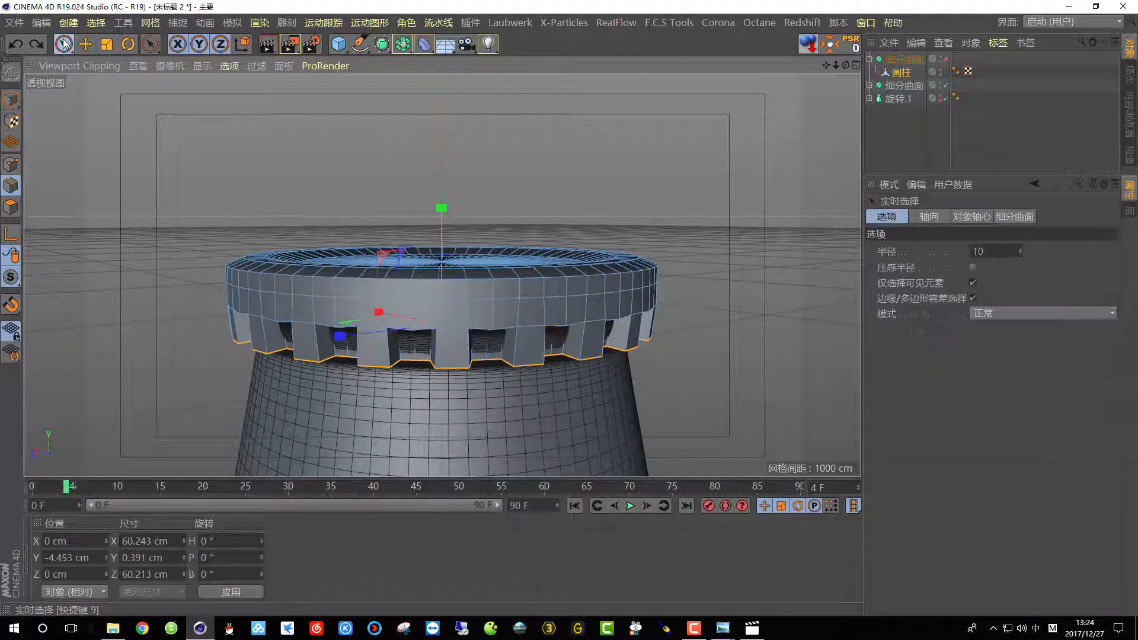
left_click_drag(73, 53, 94, 85)
scroll(203, 147, "down", 2)
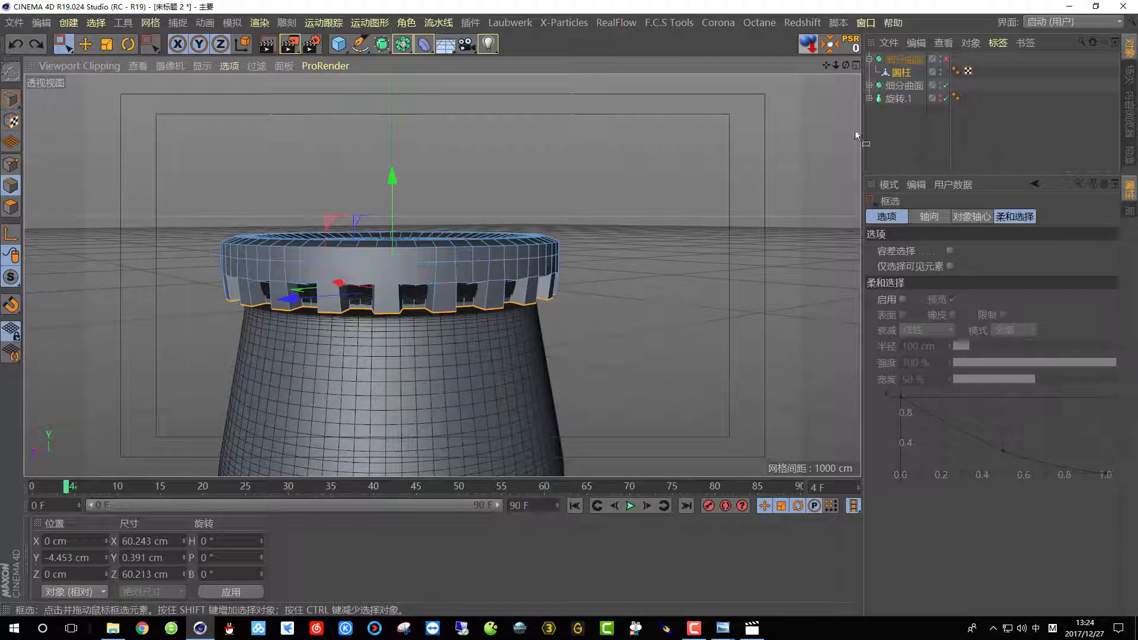
left_click(855, 67)
scroll(297, 388, "down", 4)
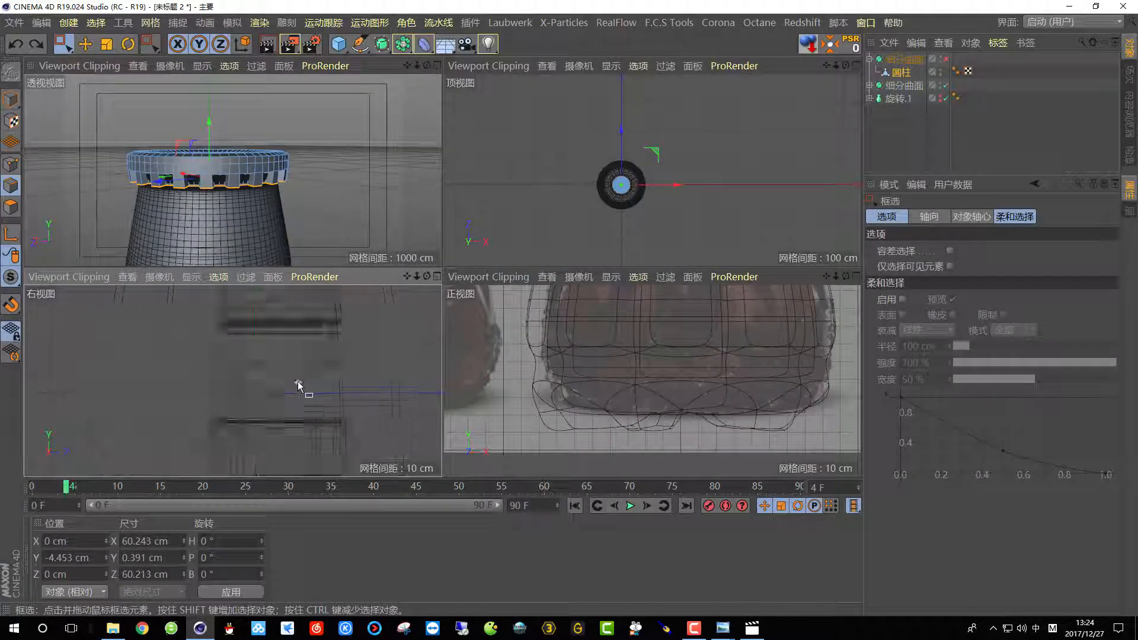
scroll(246, 397, "up", 3)
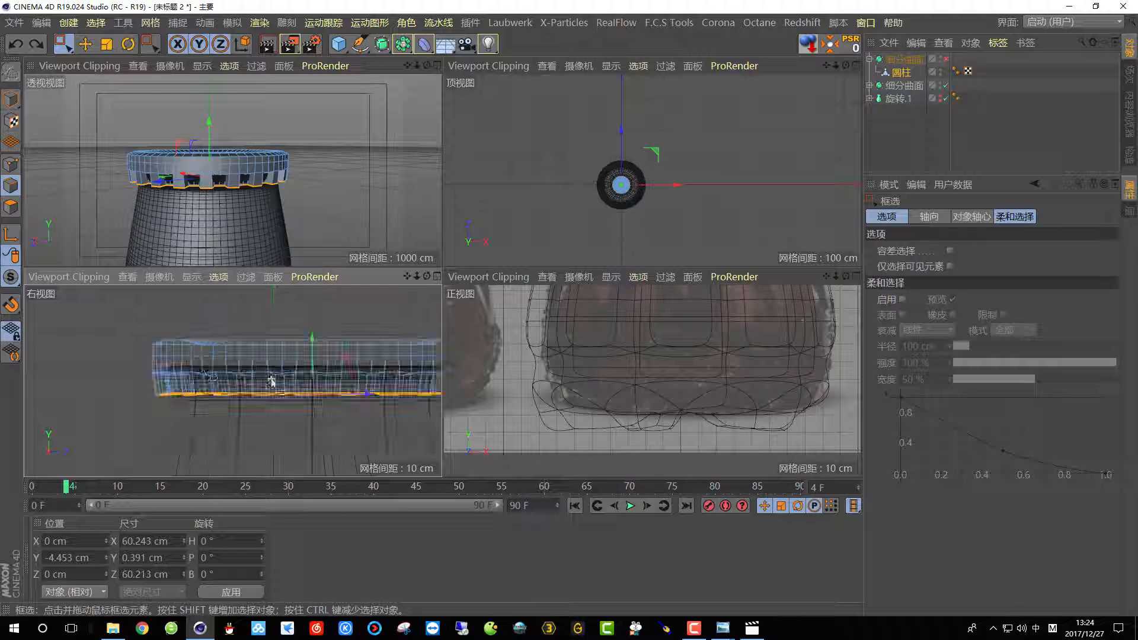
scroll(67, 382, "down", 1)
left_click(437, 277)
scroll(440, 276, "down", 1)
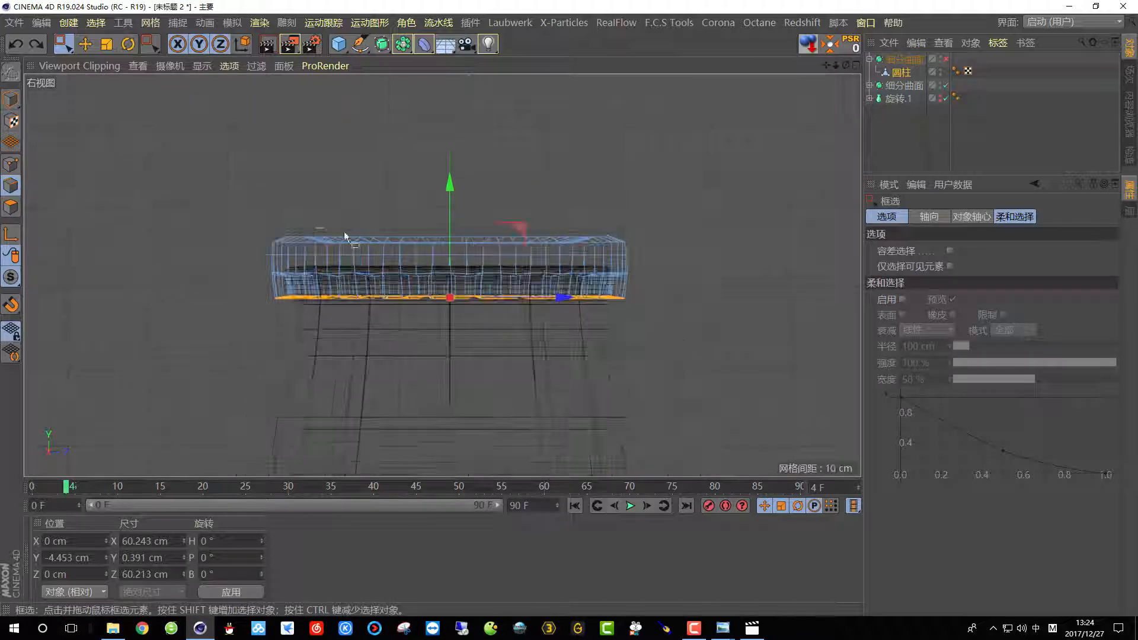
left_click_drag(692, 258, 694, 260)
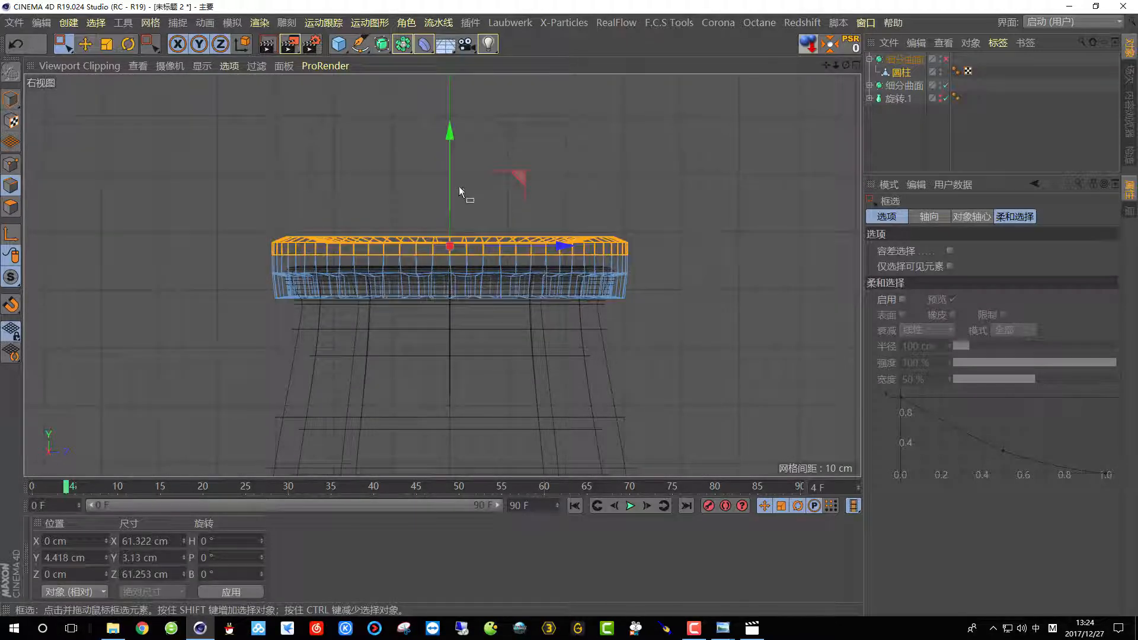
left_click_drag(451, 186, 451, 173)
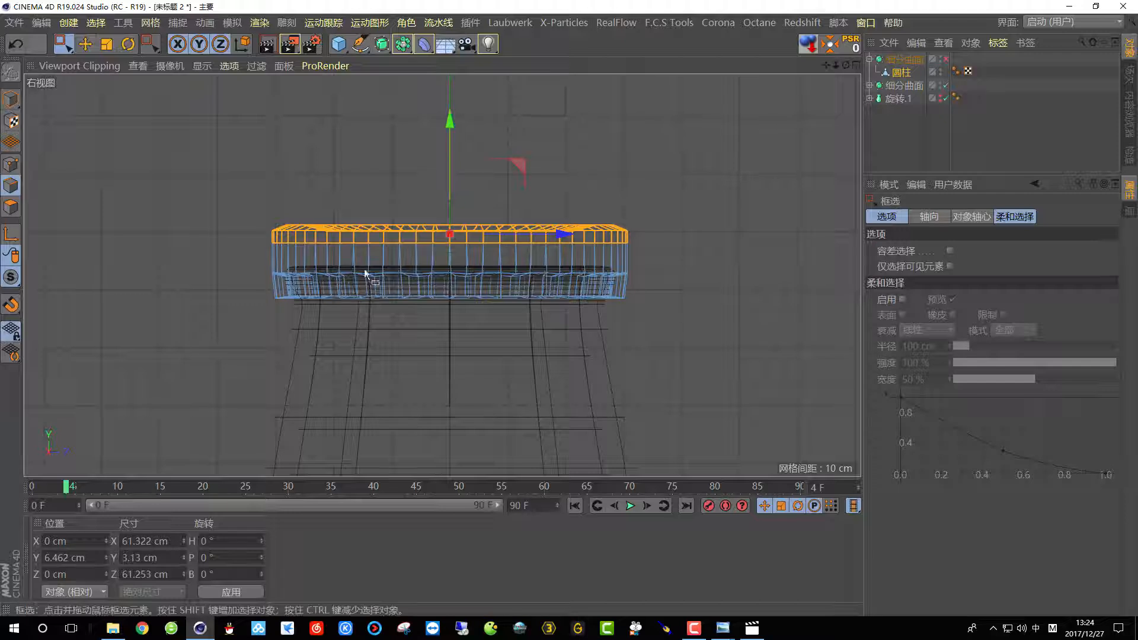
- Try to lower the edges of the cap's notched bottom band
left_click_drag(746, 340, 746, 339)
left_click_drag(452, 173, 459, 183)
left_click(16, 43)
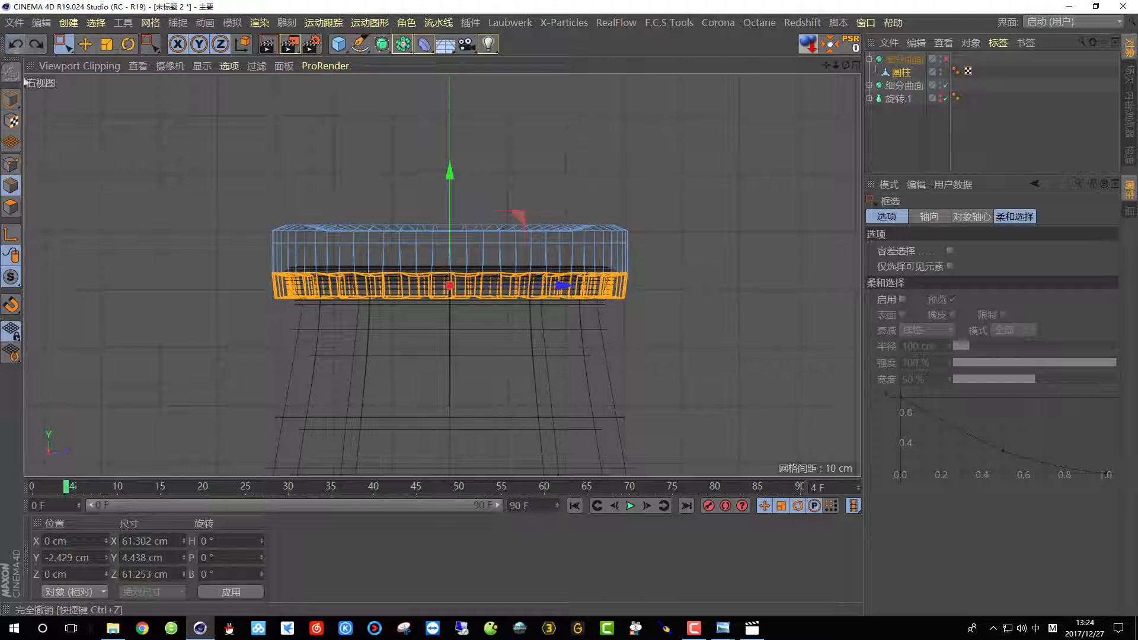
- Switch to model mode, select the cap's Subdivision Surface object and adjust its height to Y 279.483 cm
left_click(10, 99)
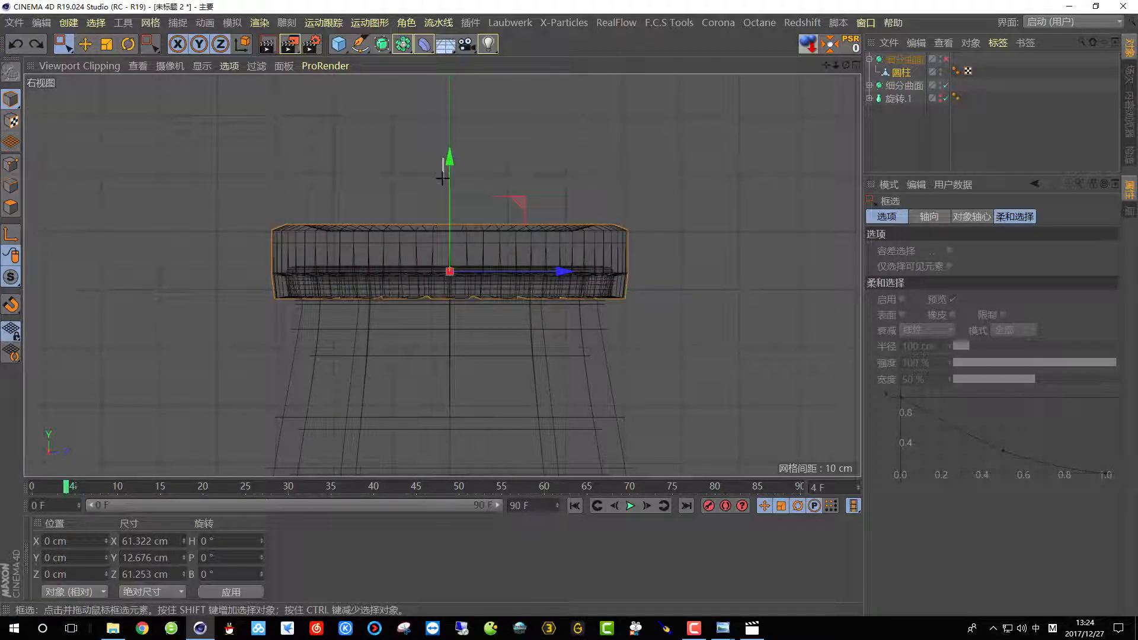
left_click(442, 178)
left_click(910, 61)
left_click_drag(442, 161, 632, 258)
left_click(856, 65)
left_click(437, 66)
- Turn the cap's Subdivision Surface back on and examine its shape on the neck against the reference cap photos
scroll(447, 239, "up", 3)
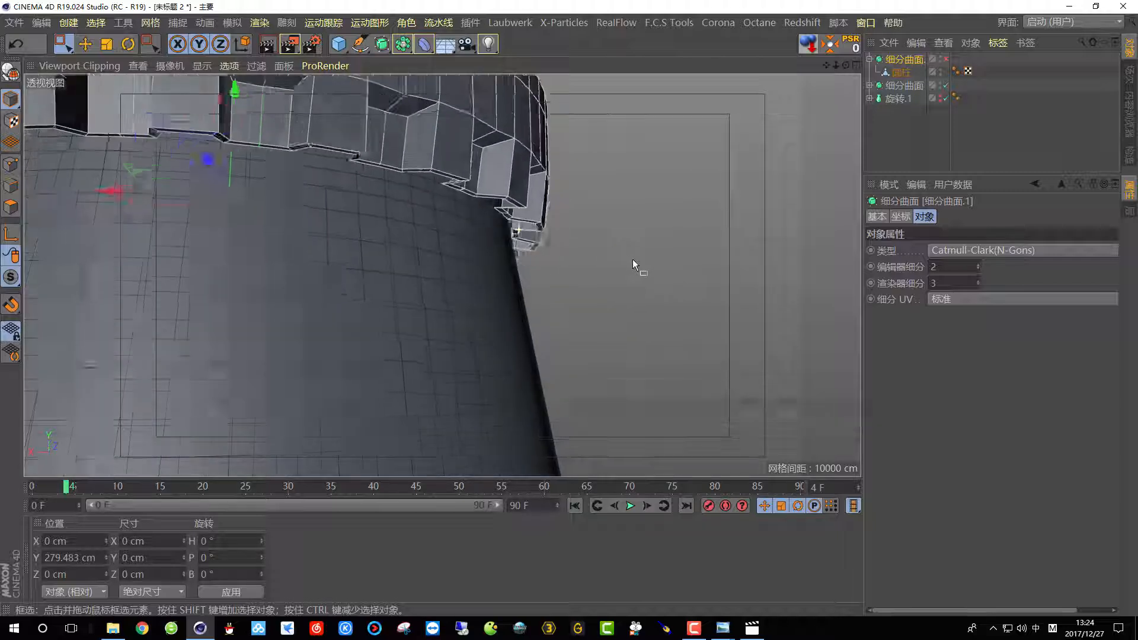
left_click(946, 61)
left_click_drag(442, 274, 504, 191, "alt")
right_click_drag(498, 229, 496, 280, "alt")
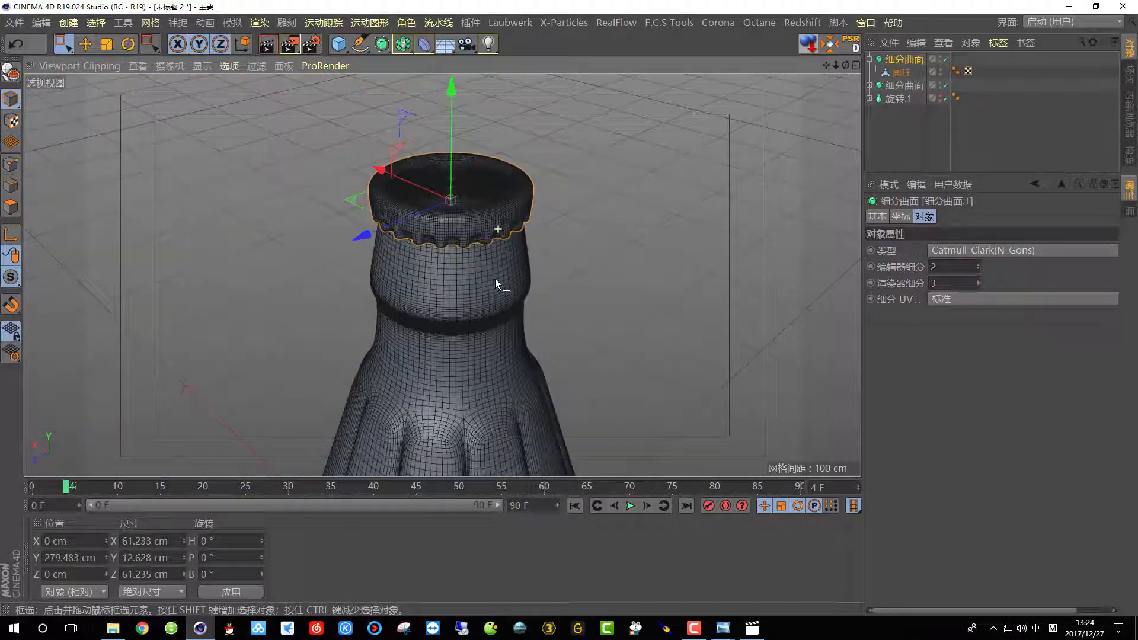
left_click_drag(469, 233, 471, 187, "alt")
scroll(460, 205, "up", 5)
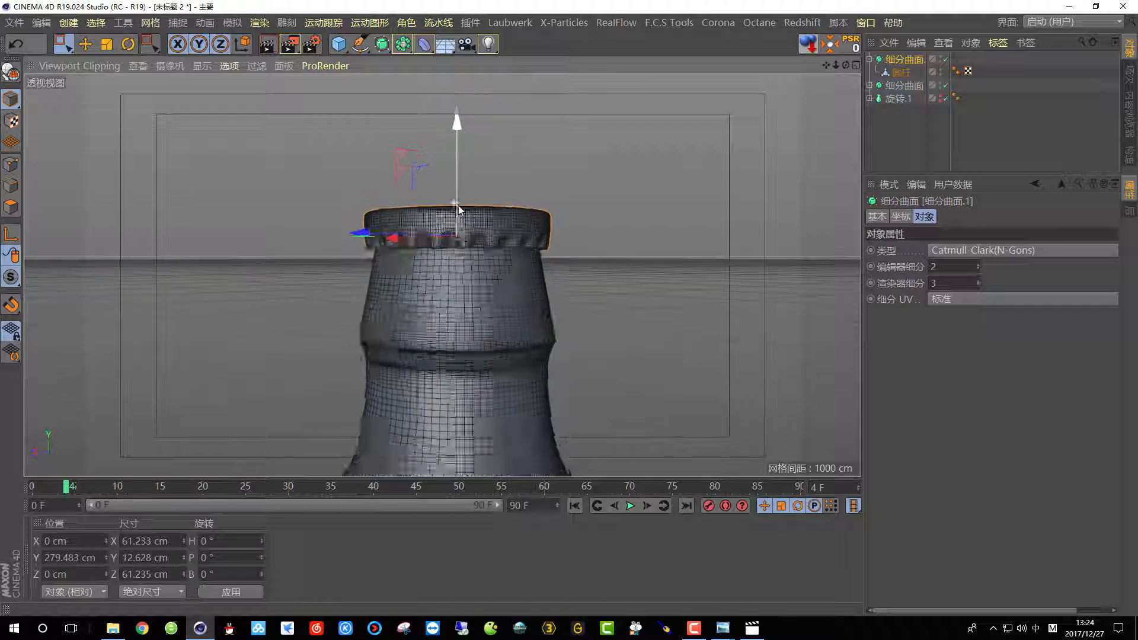
mouse_move(728, 629)
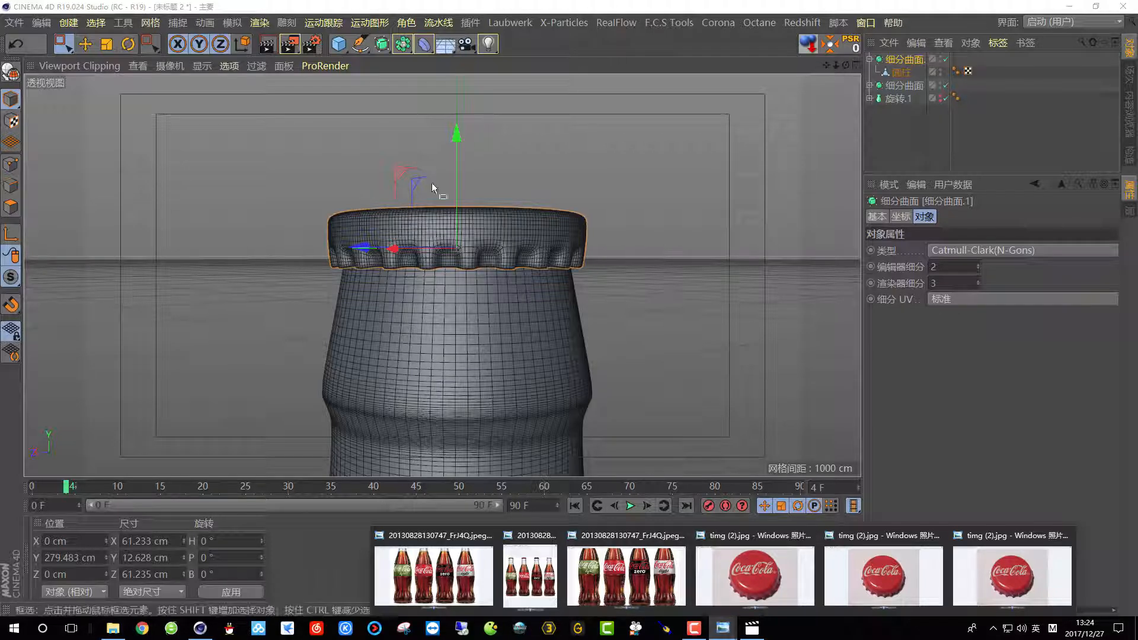
scroll(445, 204, "up", 4)
left_click_drag(457, 221, 501, 279, "alt")
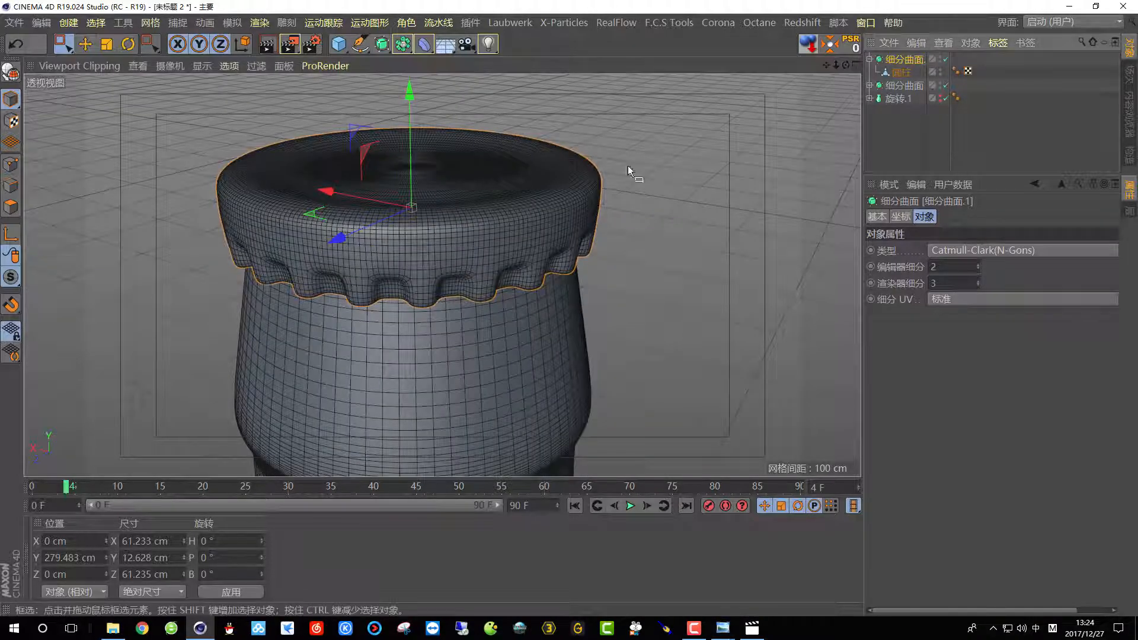
- Turn off the cap's Subdivision Surface and put its cylinder mesh in edge mode
left_click(947, 60)
left_click(900, 72)
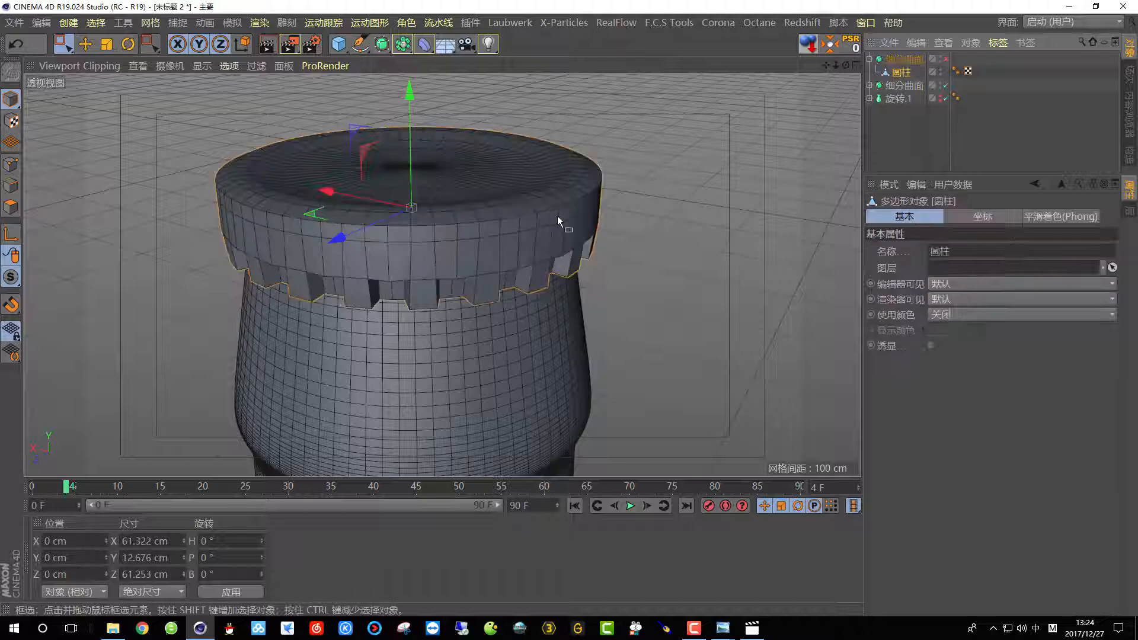
left_click_drag(486, 243, 470, 205, "alt")
middle_click_drag(447, 222, 470, 223, "alt")
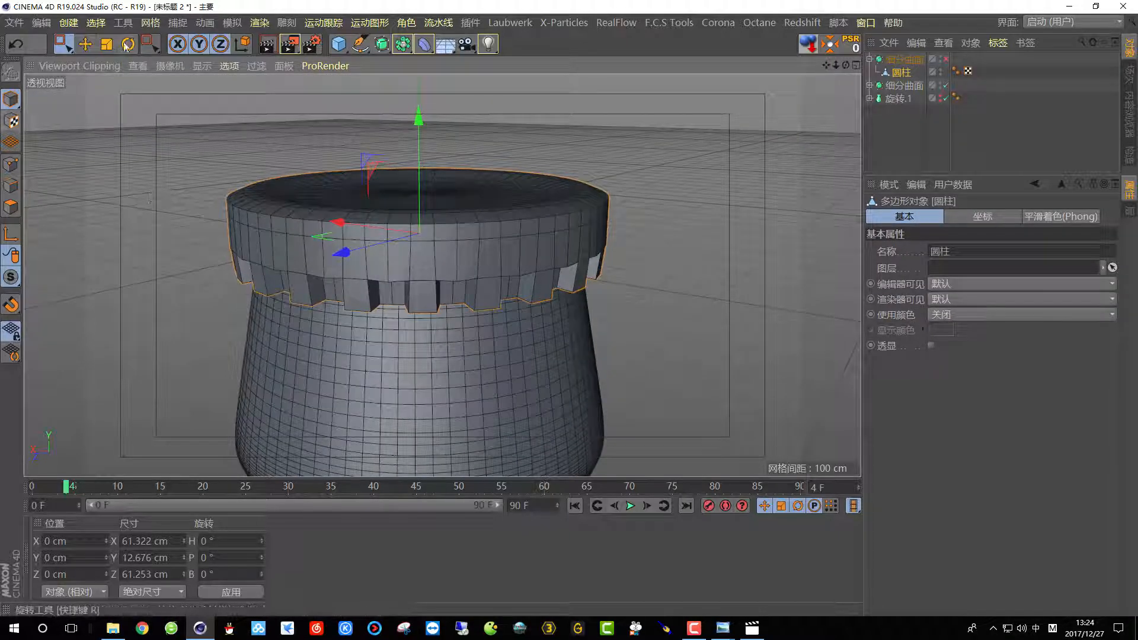
left_click(11, 186)
- Loop-select the edge loops around the cap's upper side and top face and scale them inward to about 59.1 cm wide
left_click(65, 43)
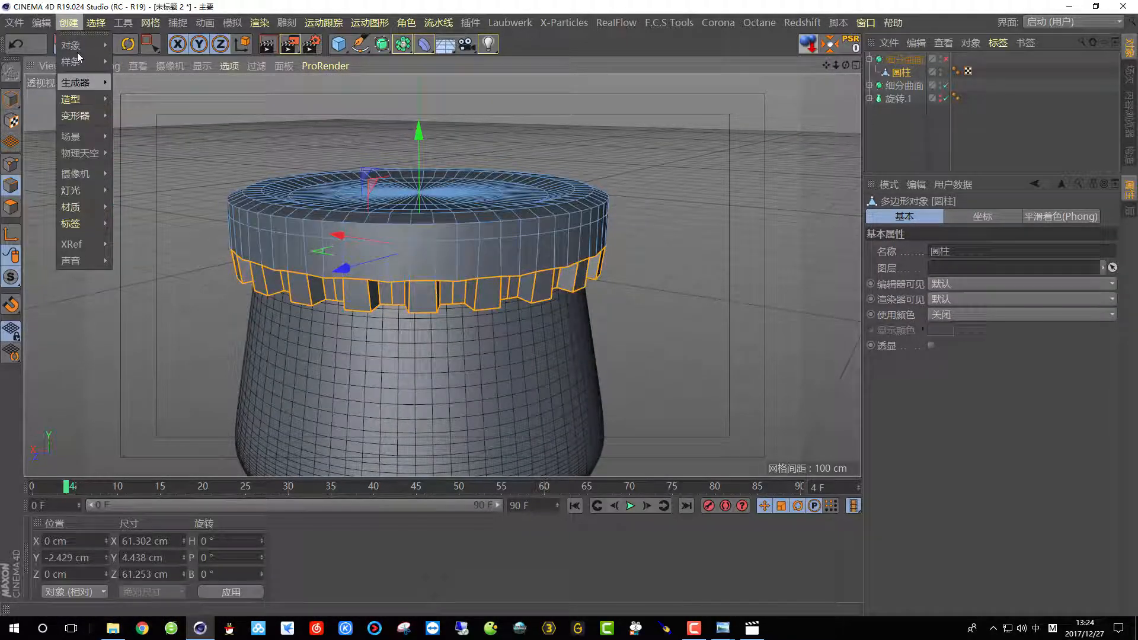
left_click(95, 22)
left_click(114, 131)
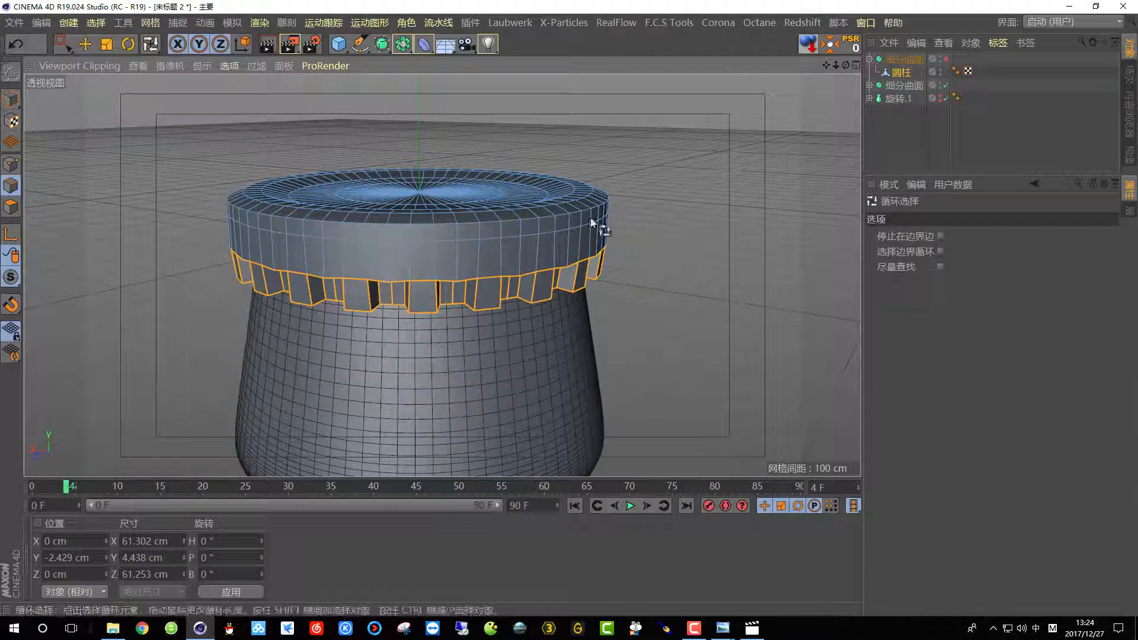
left_click(465, 241)
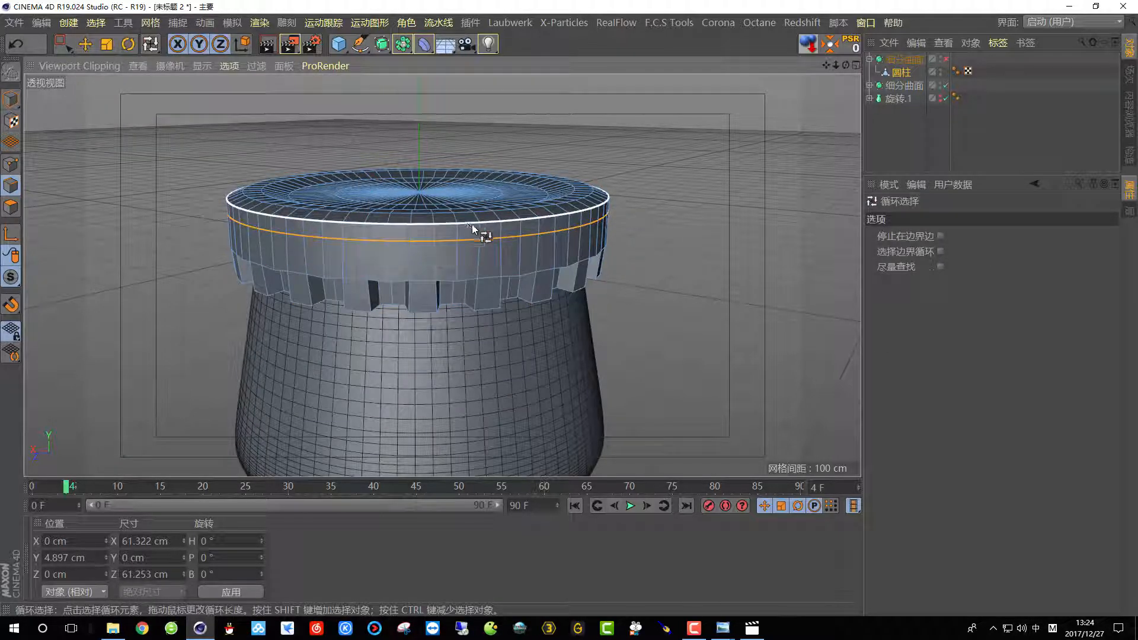
left_click_drag(475, 231, 524, 269, "alt")
scroll(518, 244, "up", 2)
left_click(515, 255, "shift")
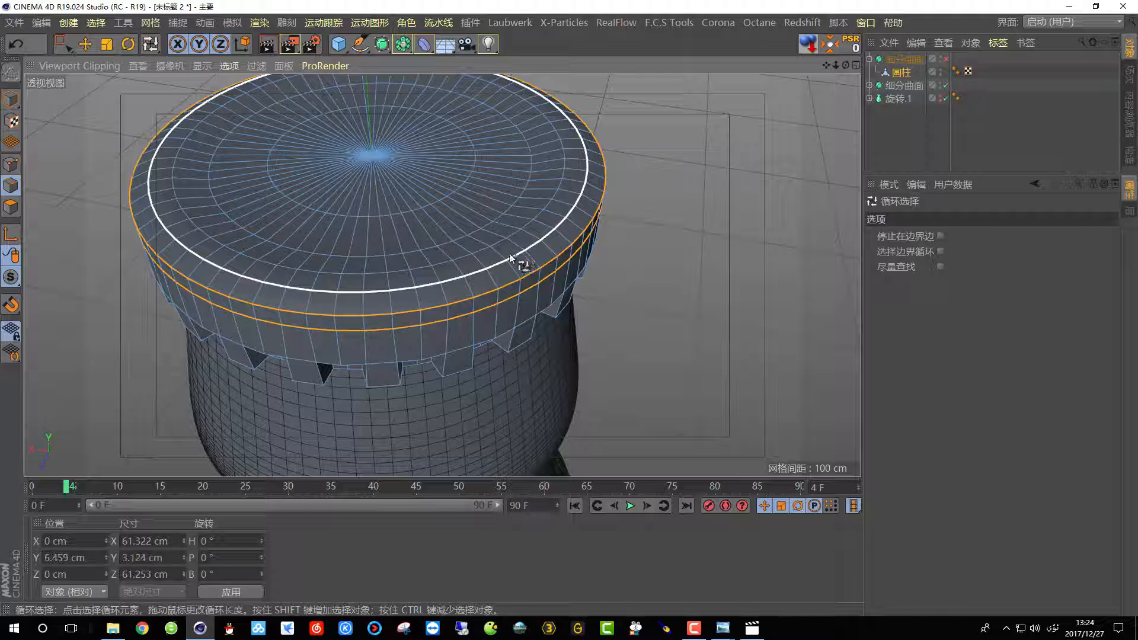
left_click(474, 230, "shift")
left_click_drag(474, 230, 210, 125, "alt")
left_click(107, 44)
left_click_drag(628, 178, 615, 193)
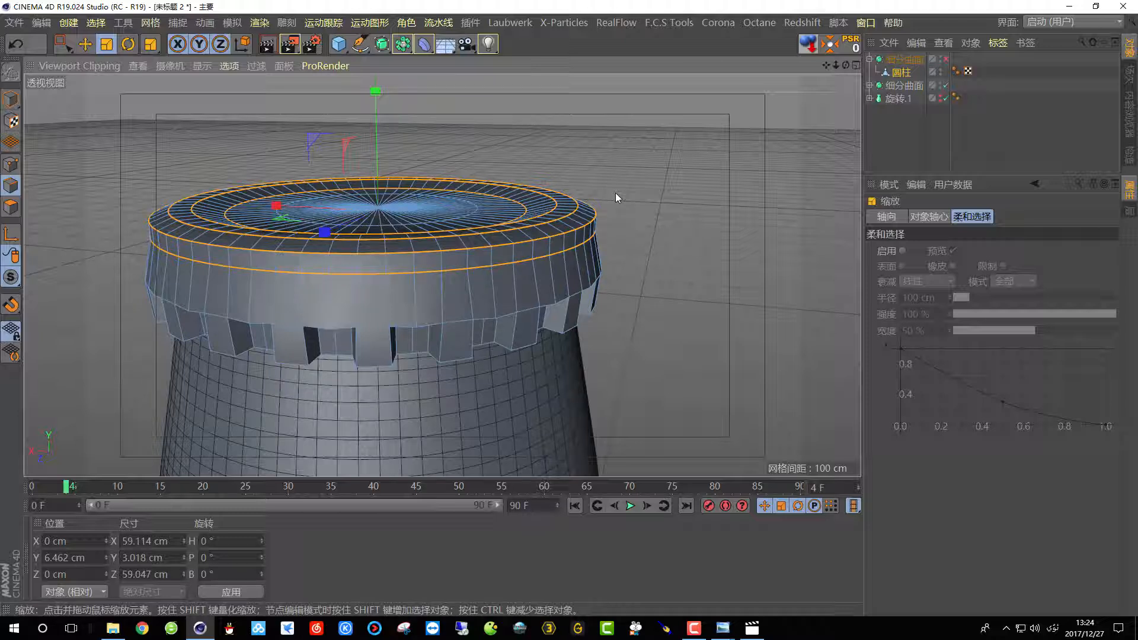
- Scale only the cap's top rim edge loop inward to about 53.1 cm wide
left_click(581, 231)
left_click_drag(671, 220, 639, 209)
left_click(566, 220)
- Turn on the cap's Subdivision Surface and render the view to check the rounded top edge
left_click(946, 59)
scroll(552, 255, "down", 5)
left_click_drag(510, 277, 507, 254, "alt")
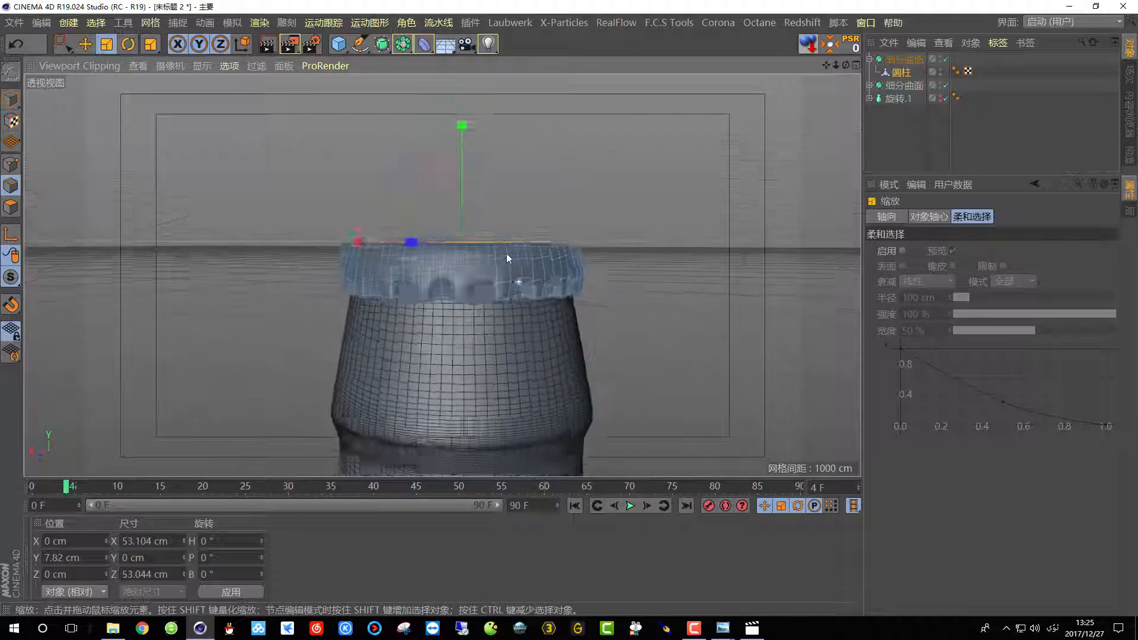
scroll(507, 252, "down", 2)
left_click(268, 44)
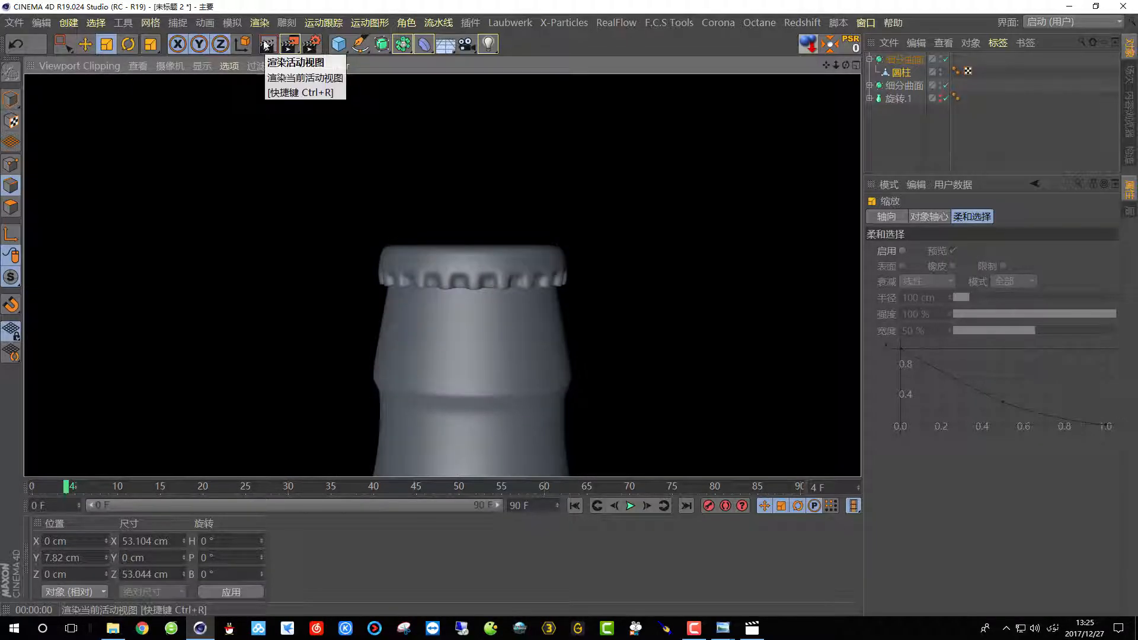
scroll(483, 290, "up", 4)
mouse_move(488, 302)
left_mouse_down("alt")
mouse_move(543, 272)
mouse_move(660, 261)
mouse_move(601, 295)
mouse_move(480, 313)
left_mouse_up("alt")
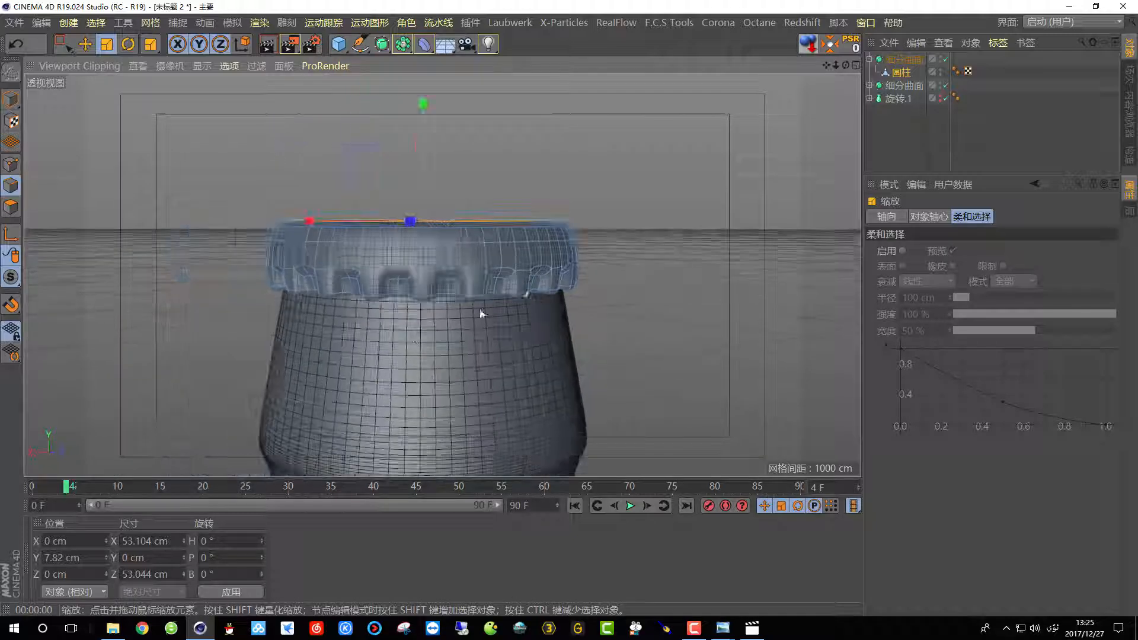
- Rectangle-select the cap's bottom rim edges in the Right view and lower them to a Y position of about -5.93 cm
scroll(413, 303, "up", 3)
middle_click(532, 278)
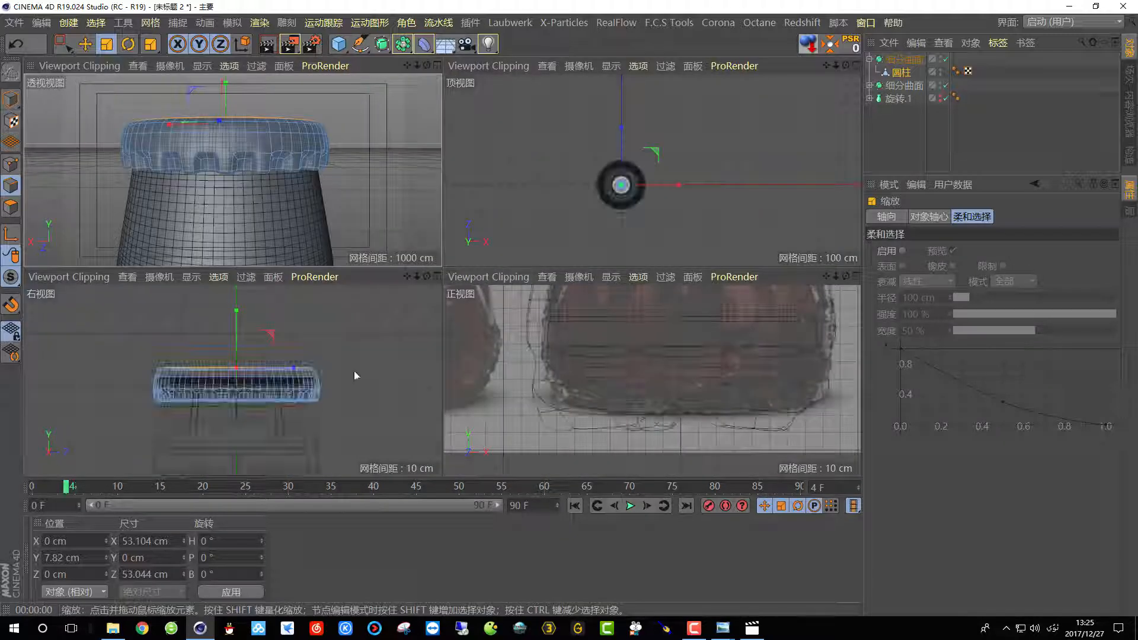
left_click(437, 277)
scroll(418, 349, "up", 5)
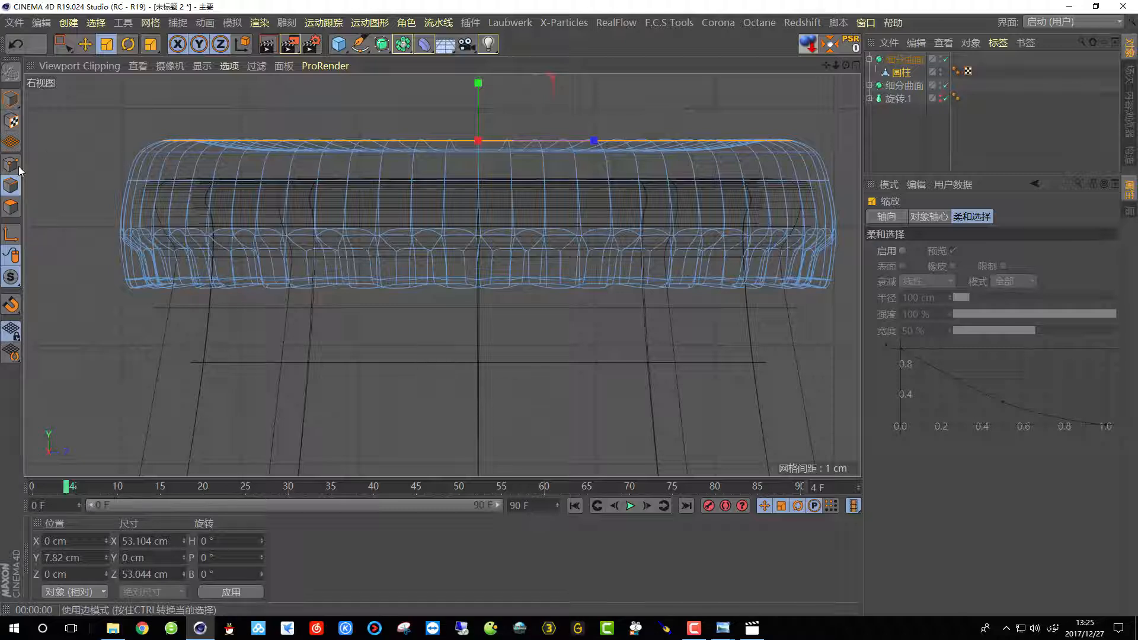
key("0")
left_click_drag(58, 260, 801, 353)
left_click_drag(482, 176, 494, 204)
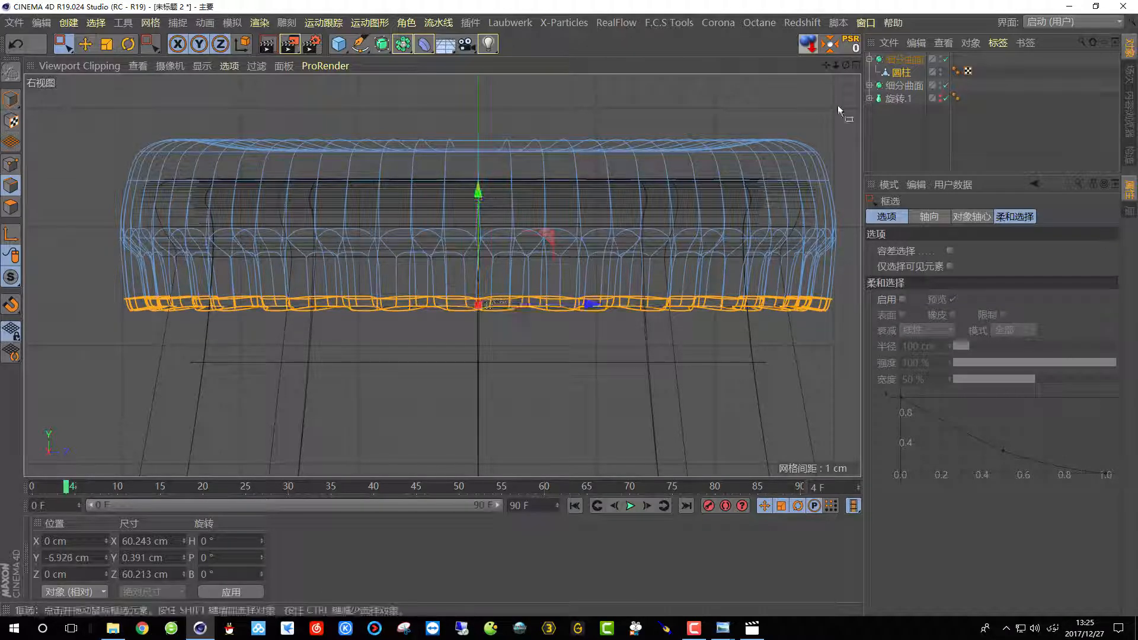
left_click(857, 65)
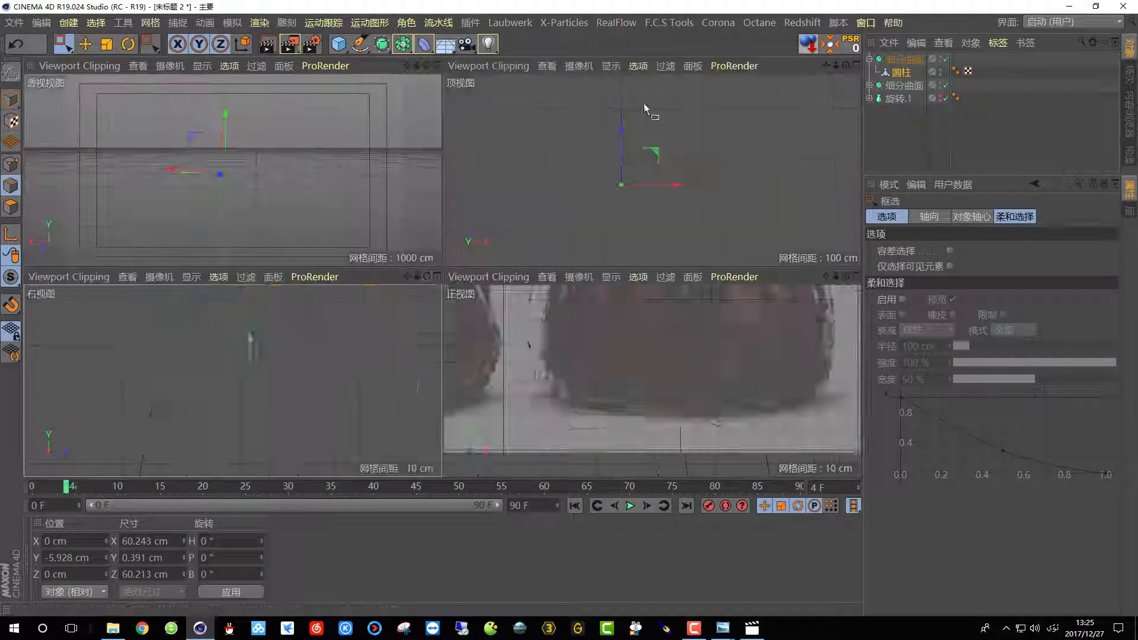
- Scale the cap's selected bottom rim edges slightly inward to about 59.9 cm wide in the perspective view
left_click(440, 64)
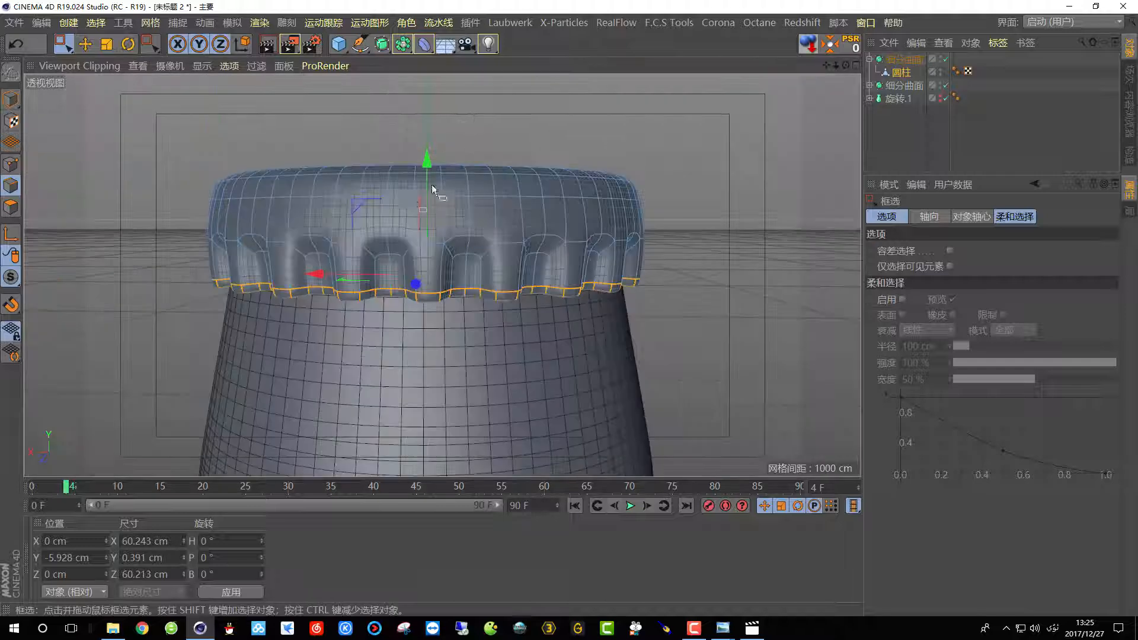
scroll(480, 183, "up", 6)
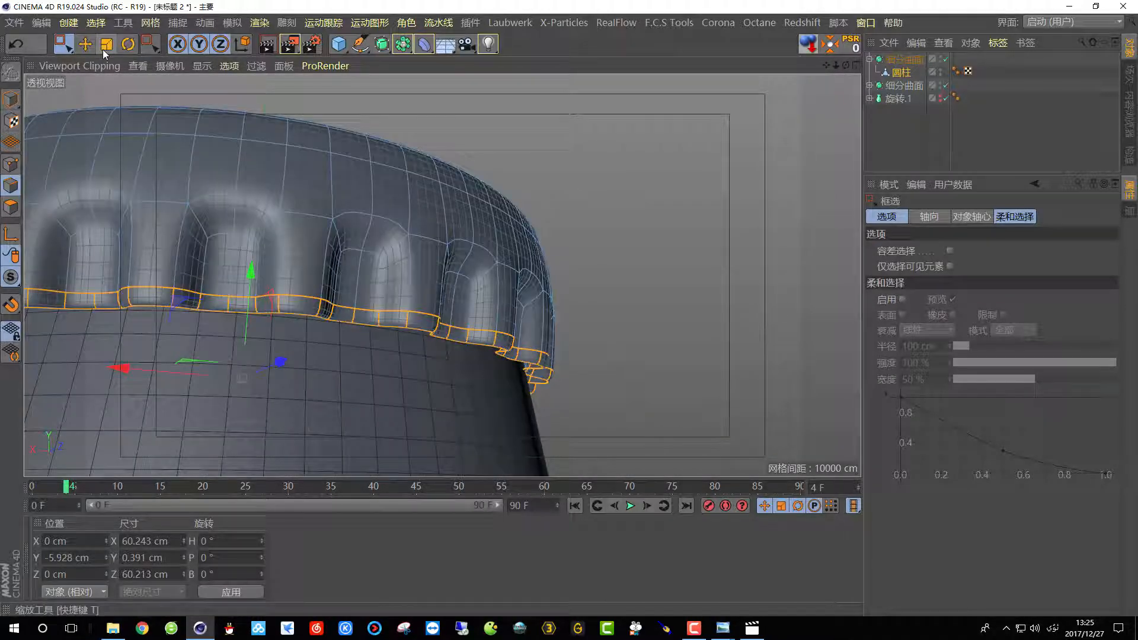
left_click(107, 44)
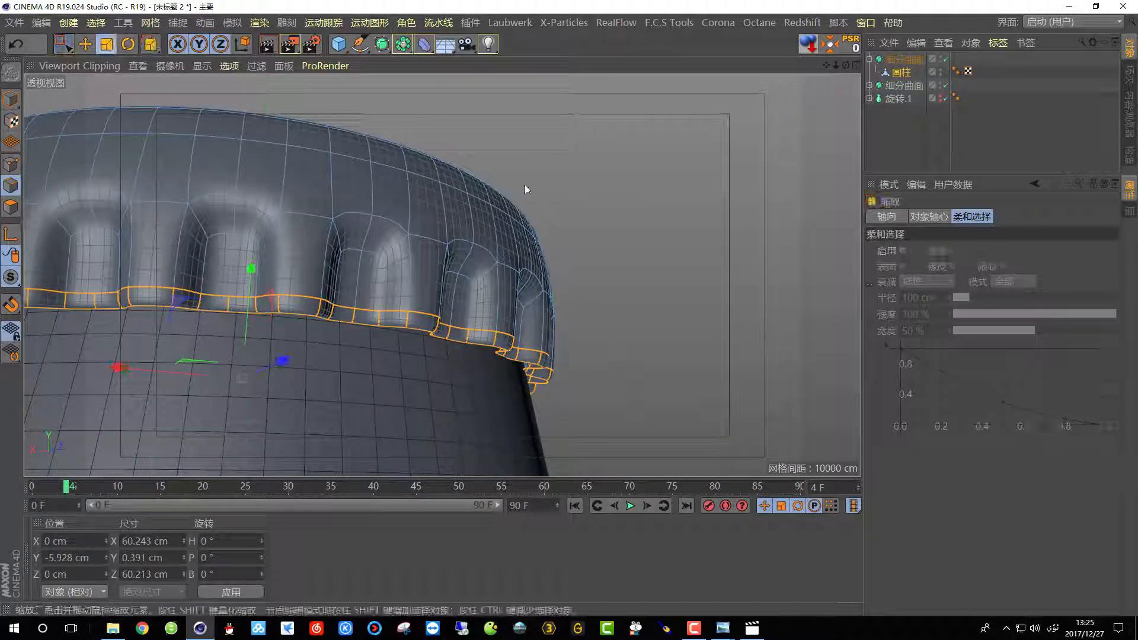
left_click_drag(646, 215, 649, 215)
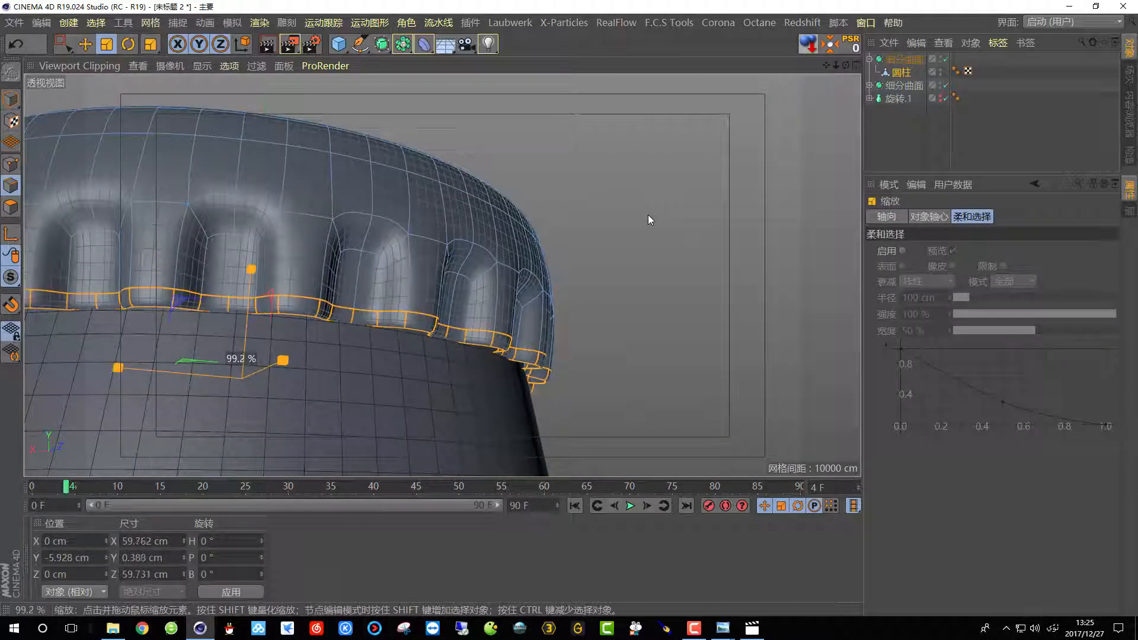
scroll(658, 293, "down", 6)
left_click_drag(502, 357, 496, 349, "alt")
scroll(498, 350, "down", 7)
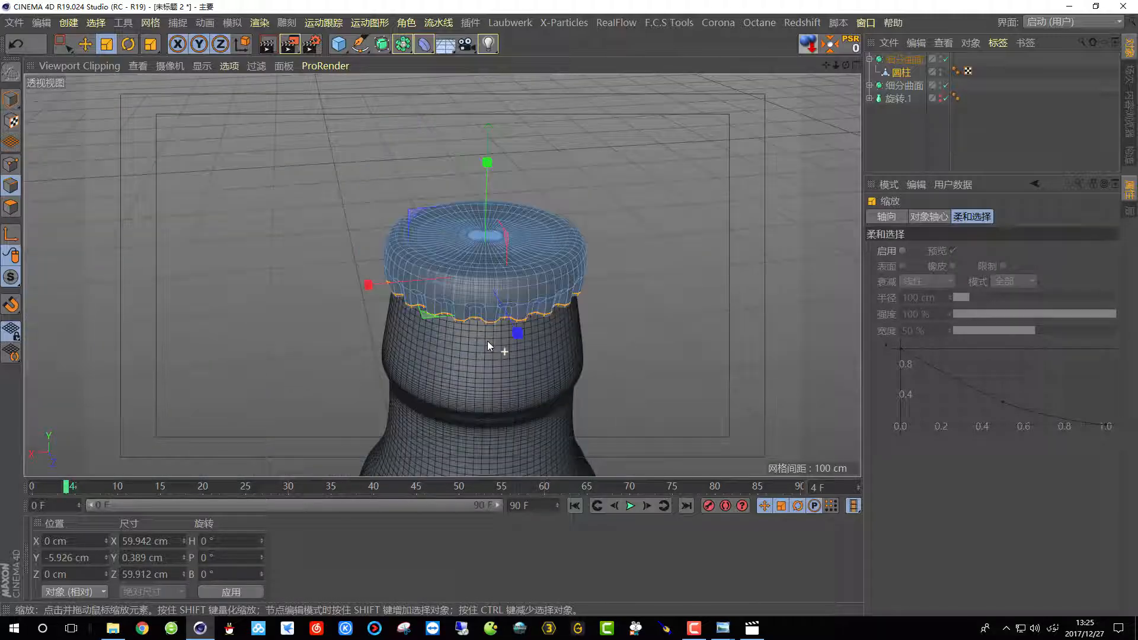
middle_click_drag(465, 275, 452, 205, "alt")
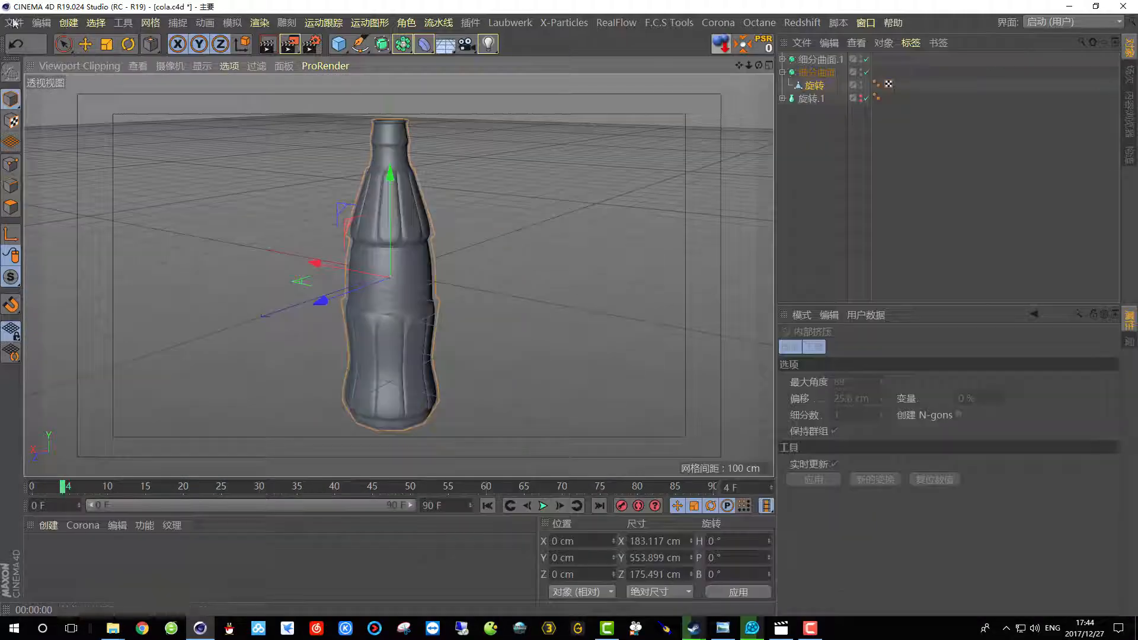
- Create a new project and view the plastic Coca-Cola bottle reference photo from the daris folder
left_click(14, 22)
left_click(33, 45)
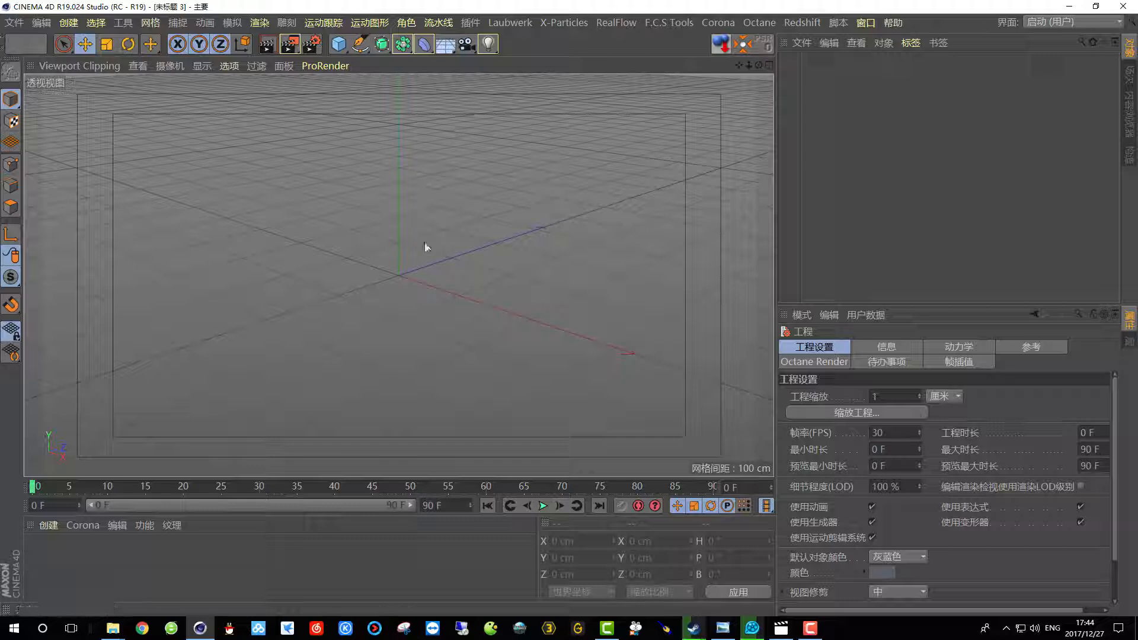
mouse_move(113, 628)
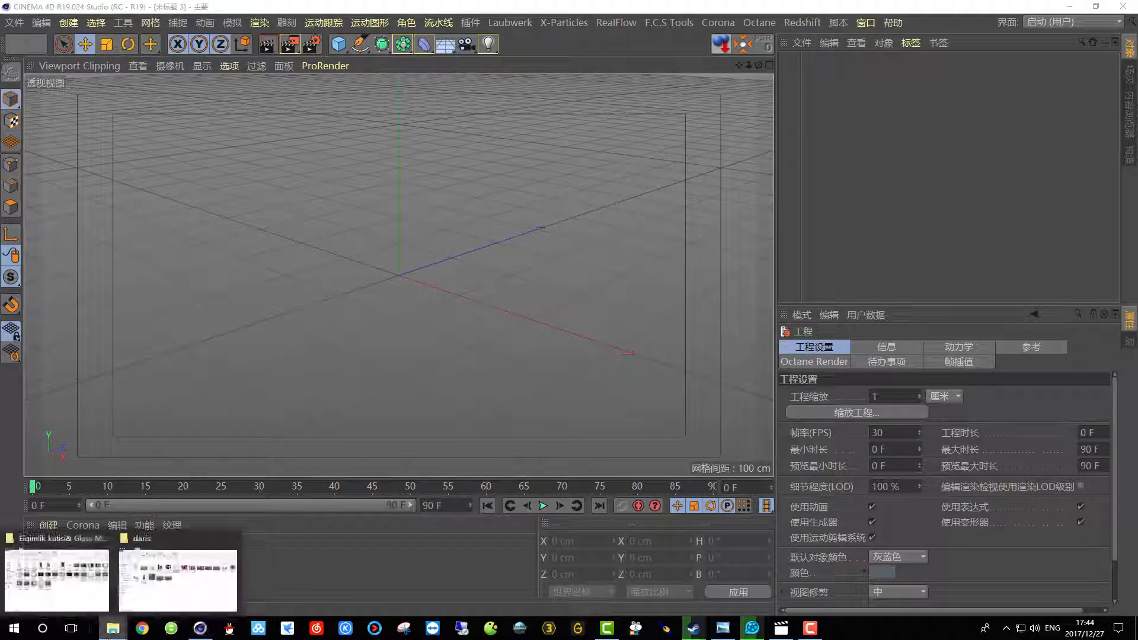
left_click(169, 576)
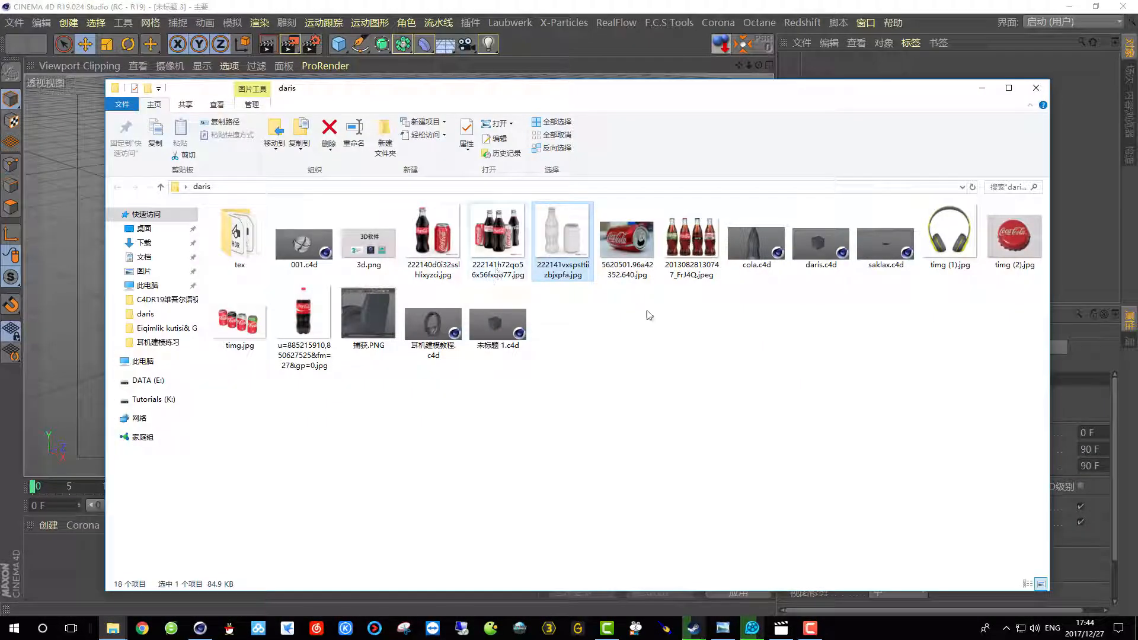
double_click(303, 314)
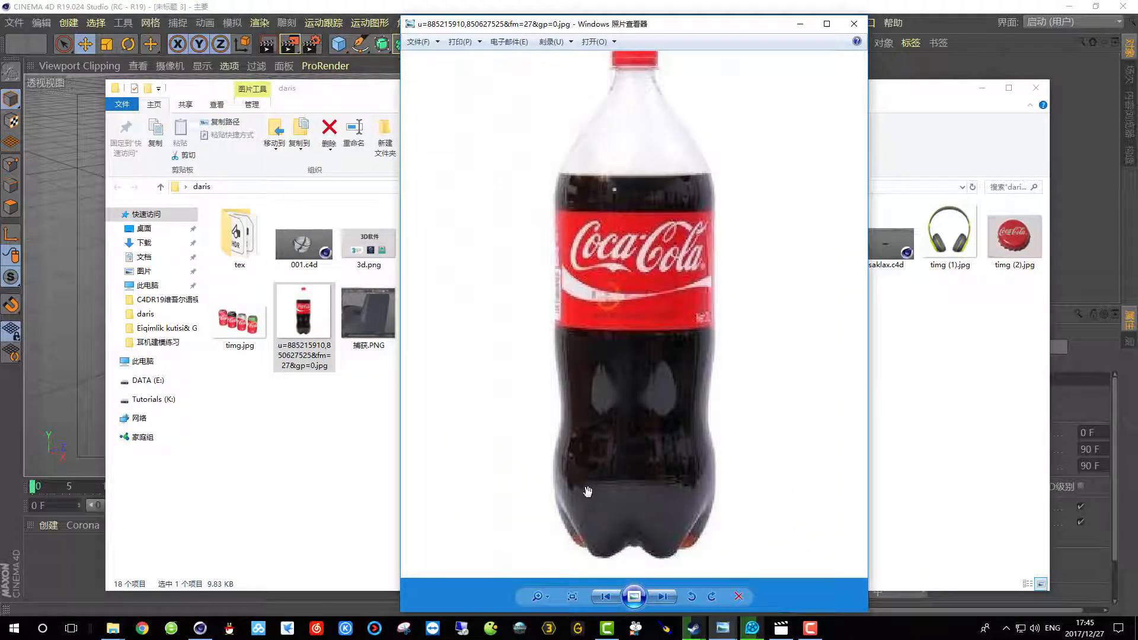
scroll(654, 521, "down", 1)
left_click(849, 24)
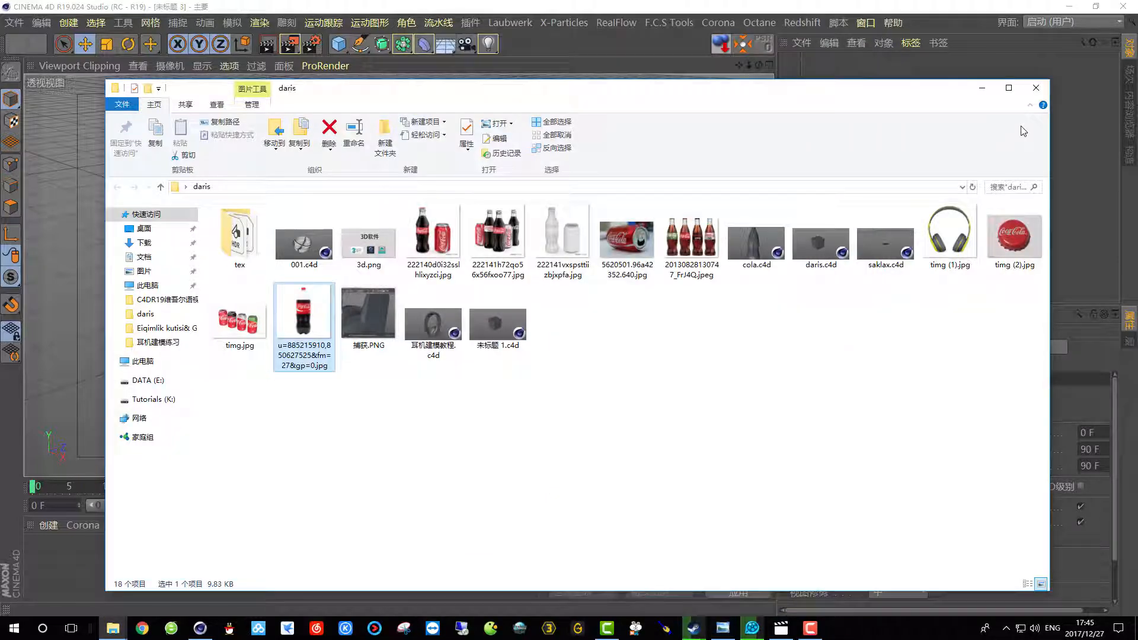
left_click(1035, 88)
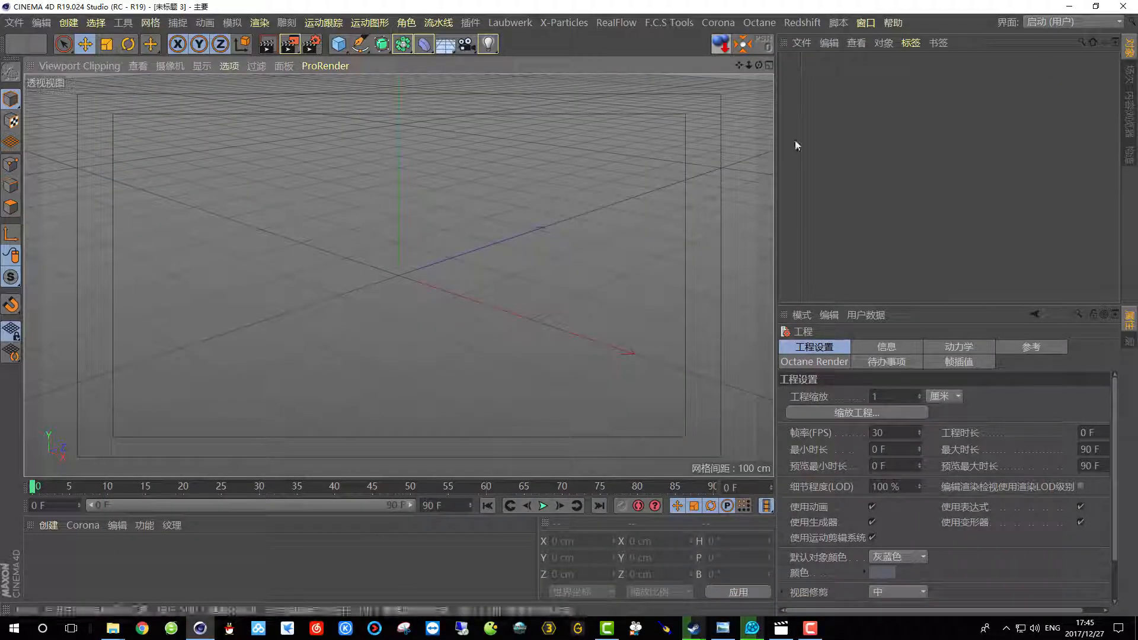
- Load the plastic Coca-Cola bottle photo from the daris folder as the Front view's background image
left_click(768, 65)
left_click(768, 261)
scroll(492, 291, "down", 1)
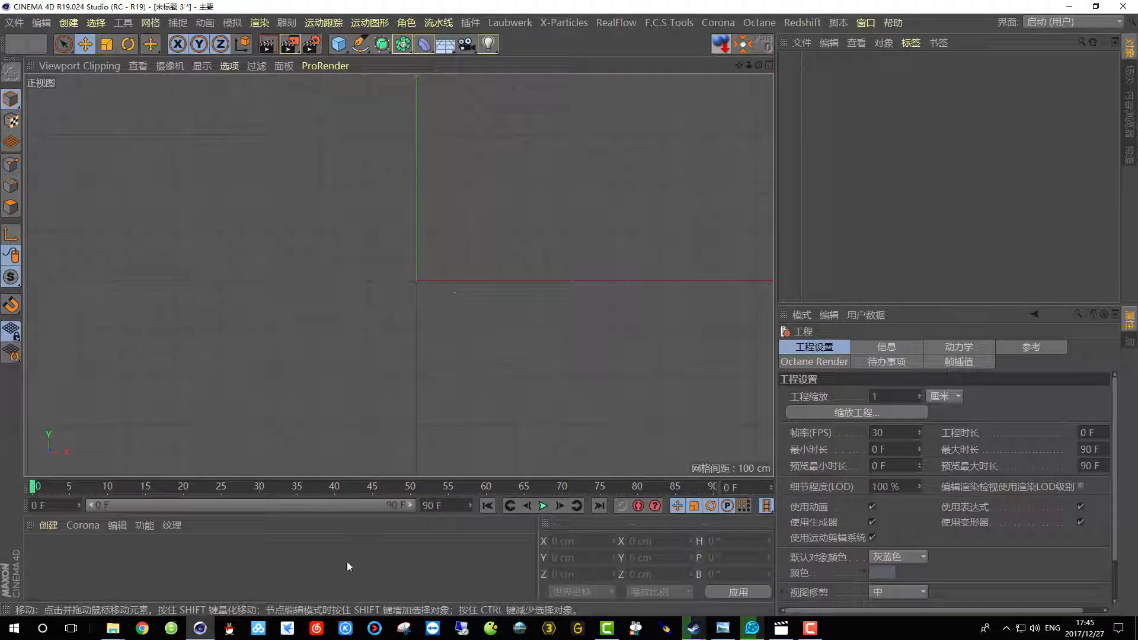
mouse_move(115, 636)
left_click(169, 573)
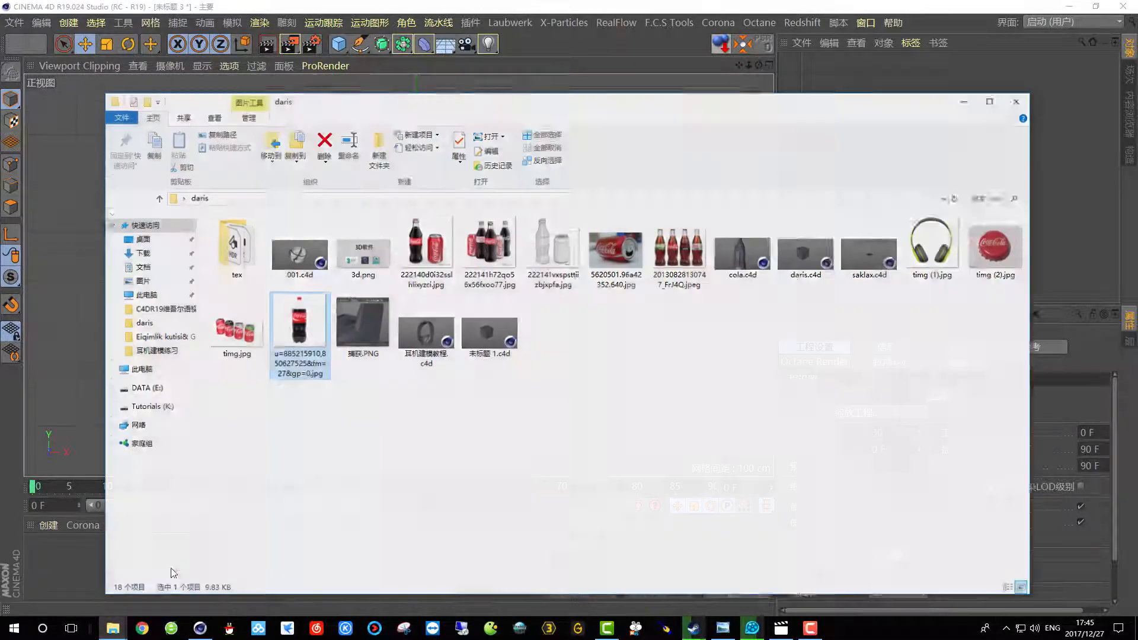
left_click_drag(303, 312, 100, 349)
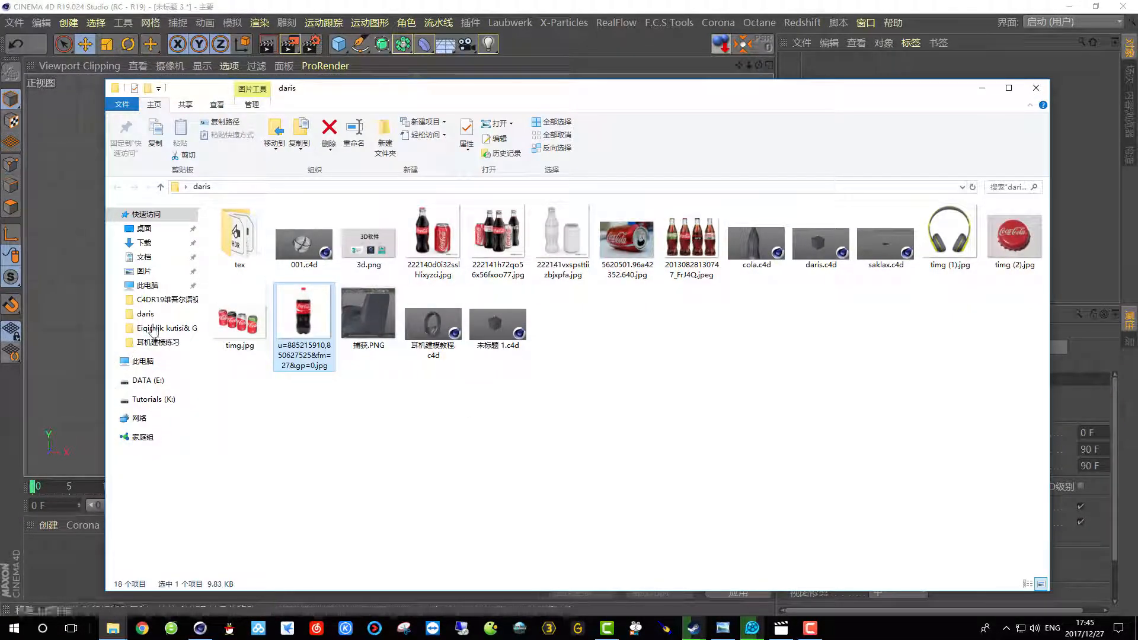
left_click_drag(738, 95, 612, 384)
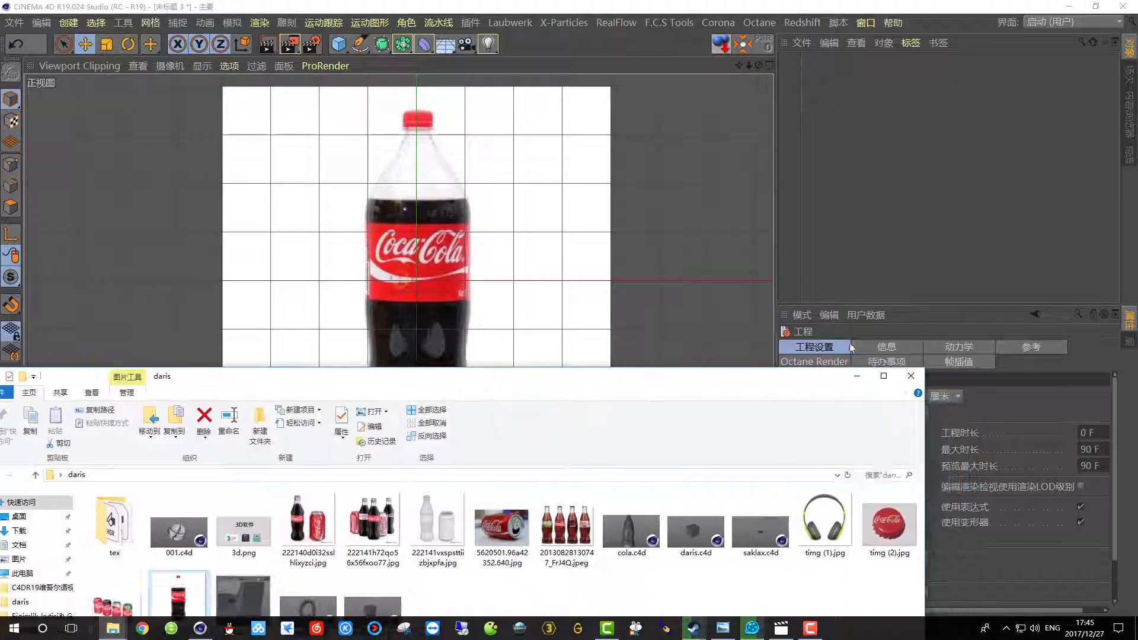
left_click(857, 377)
- Set the Front view background image's transparency to 76%
key("shift+v")
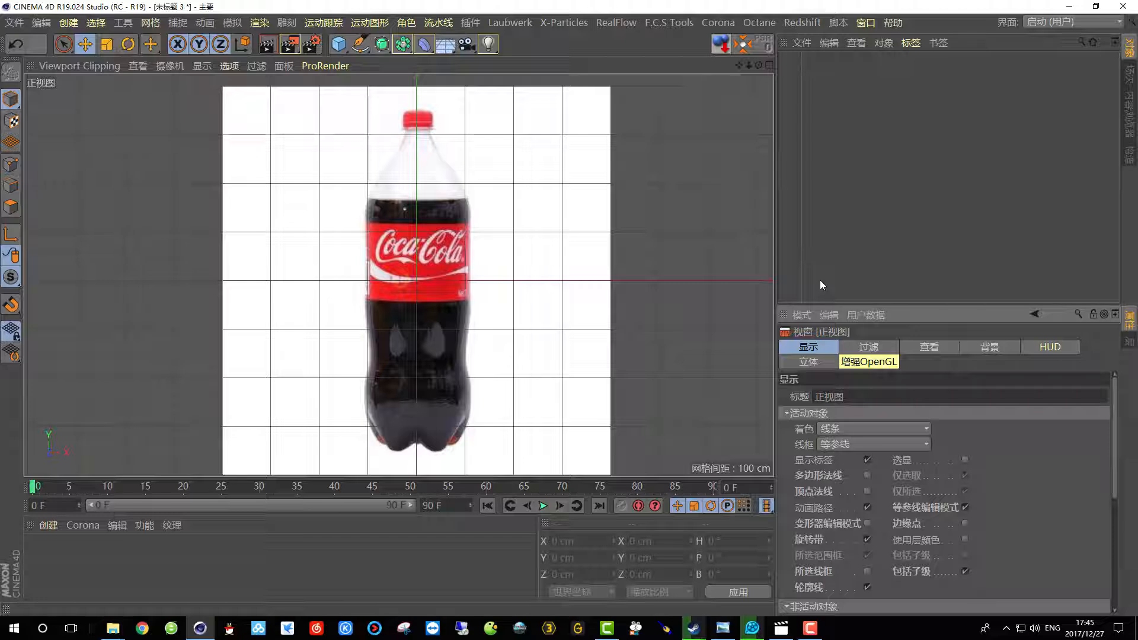
left_click(1049, 347)
left_click(990, 347)
left_click_drag(943, 509, 1061, 513)
scroll(497, 319, "down", 2)
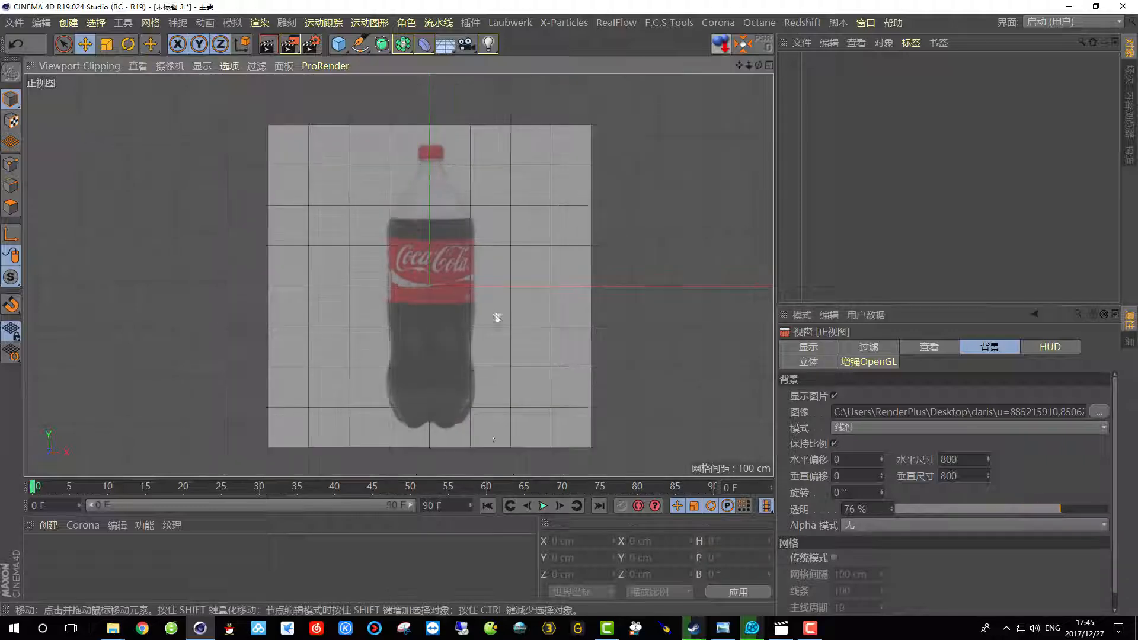
scroll(485, 431, "up", 2)
scroll(395, 350, "down", 4)
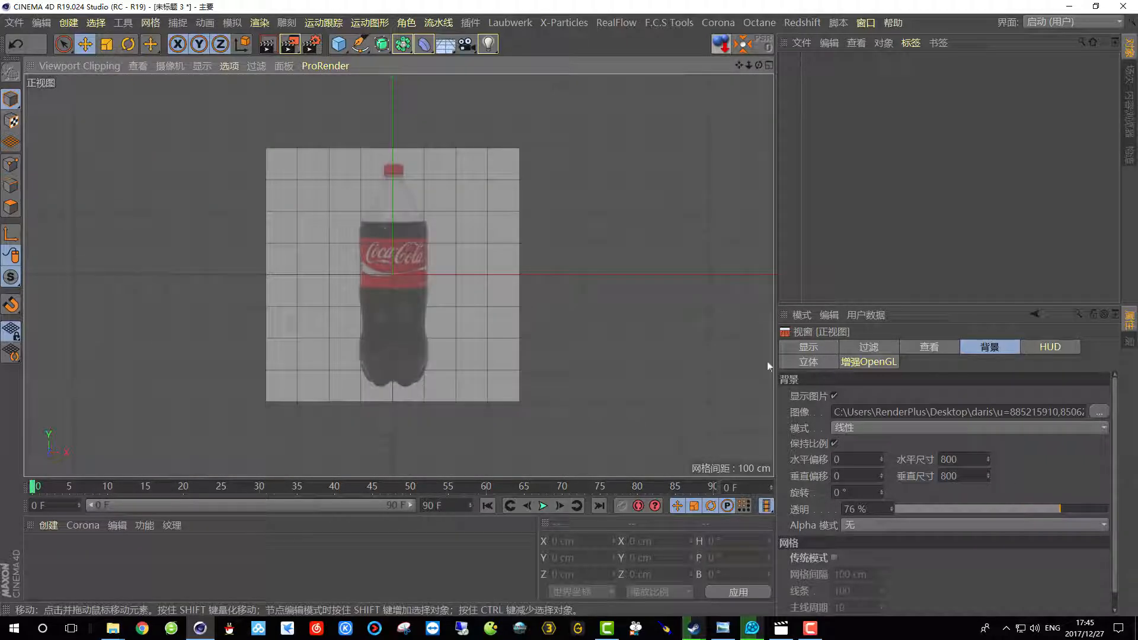
- Keep the background image's horizontal offset at 0 and set its vertical offset to 346, aligning the bottle base with the X axis
left_click_drag(882, 460, 883, 474)
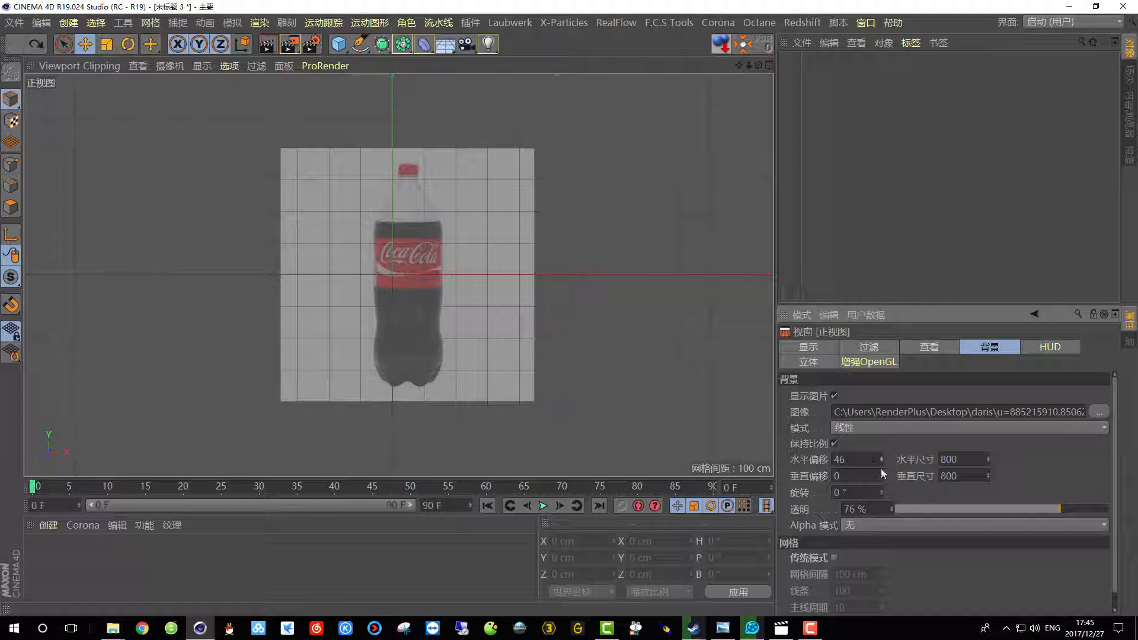
key("Return")
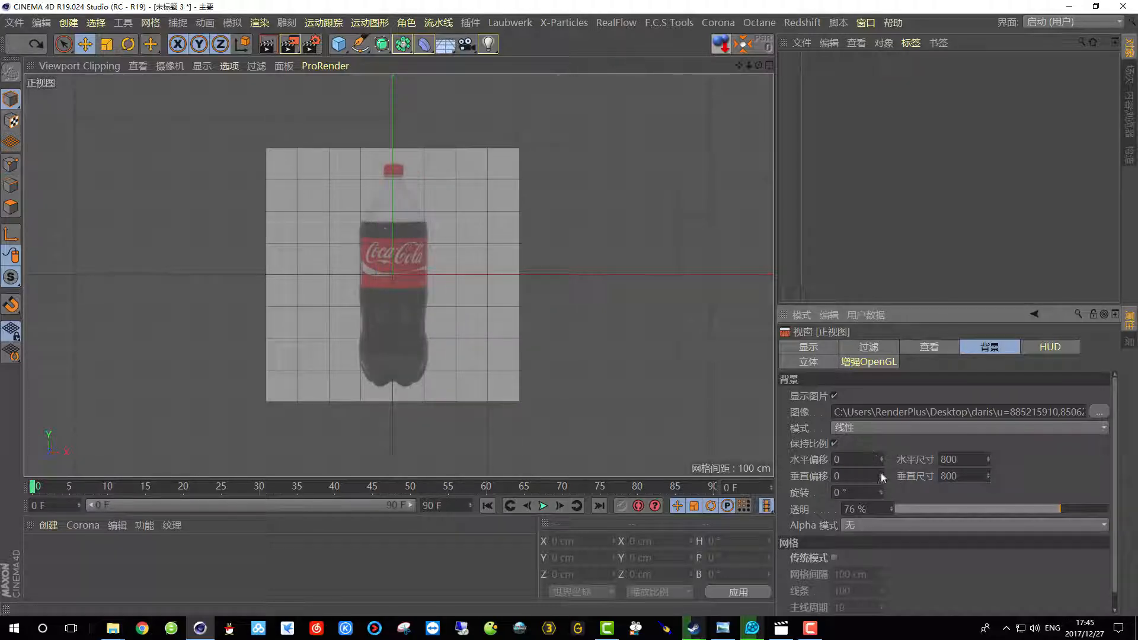
left_click_drag(881, 476, 881, 466)
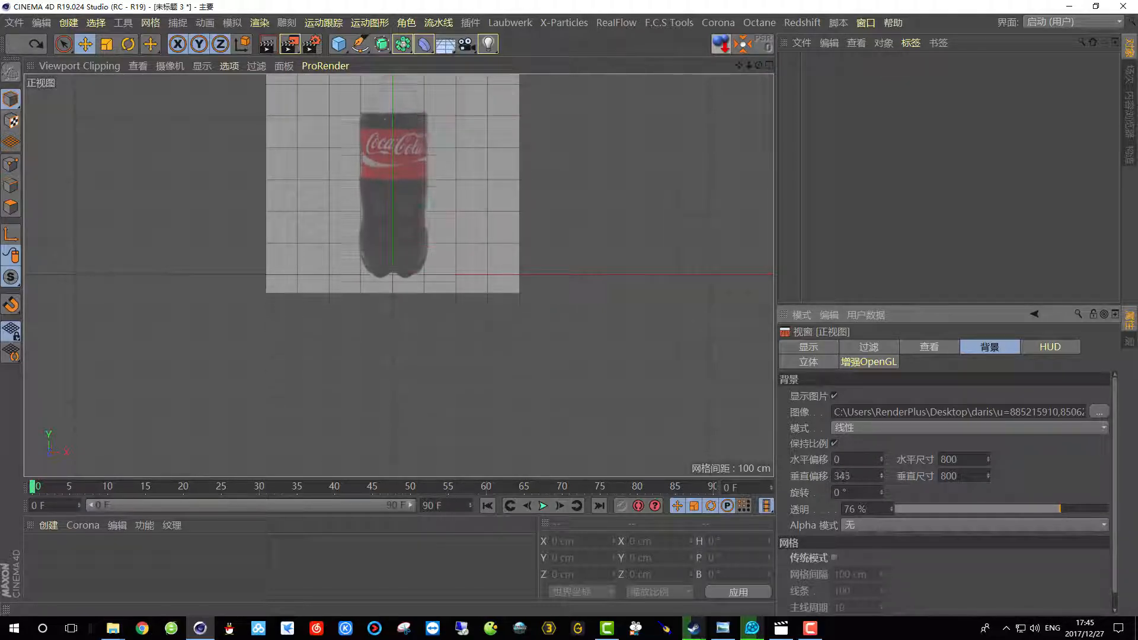
scroll(428, 326, "up", 5)
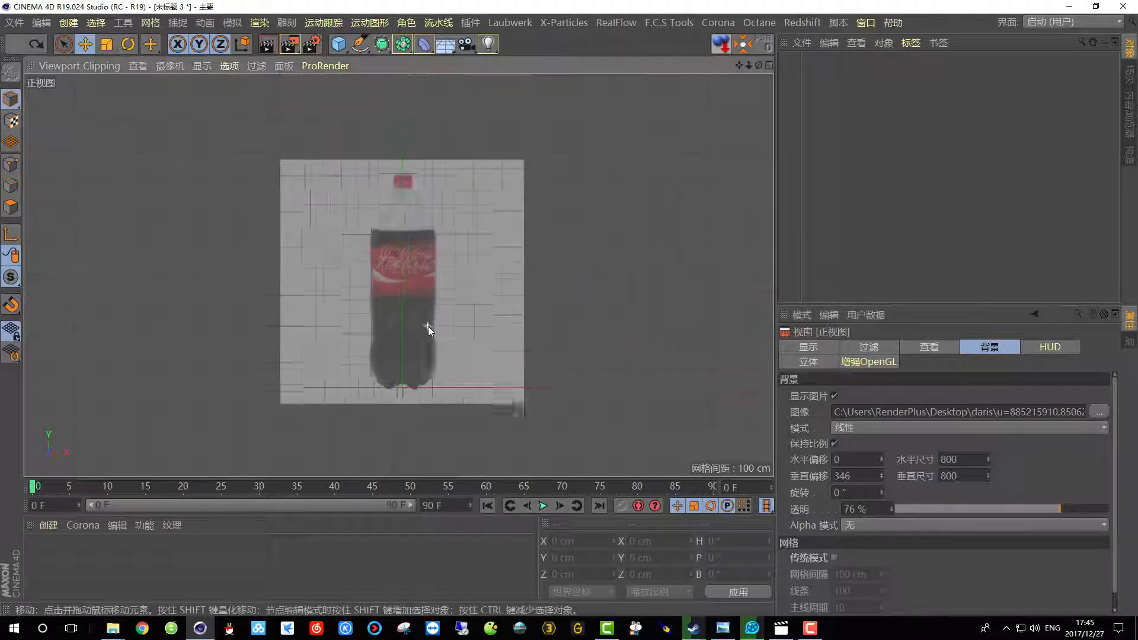
scroll(434, 354, "up", 2)
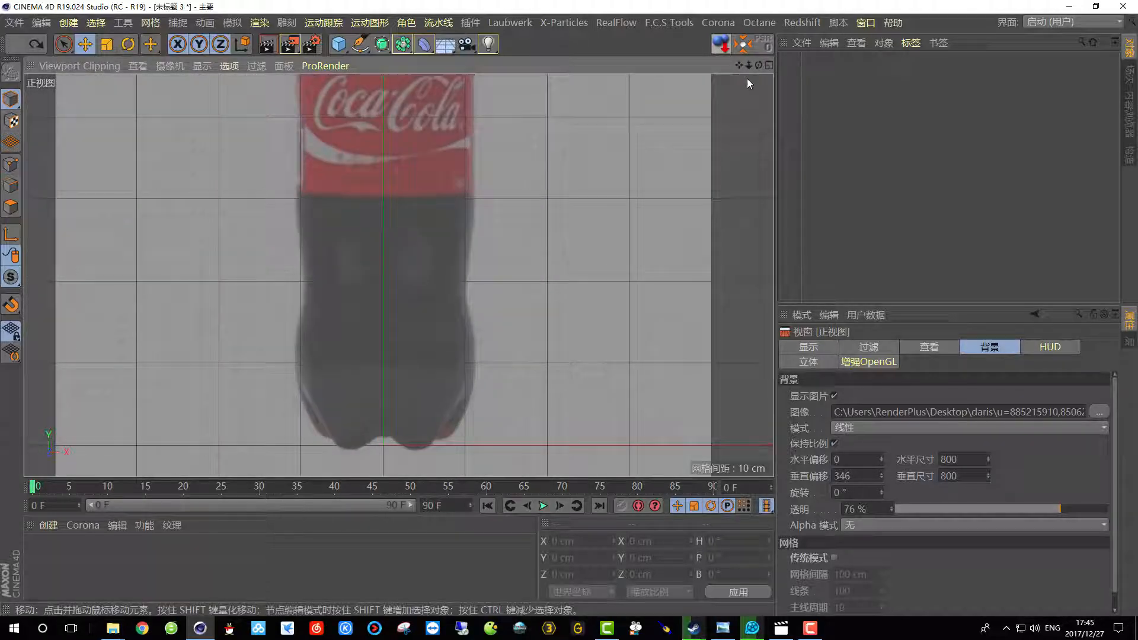
- Add a Disc primitive with 12 rotation segments and 3 disc segments
left_click_drag(341, 46, 376, 88)
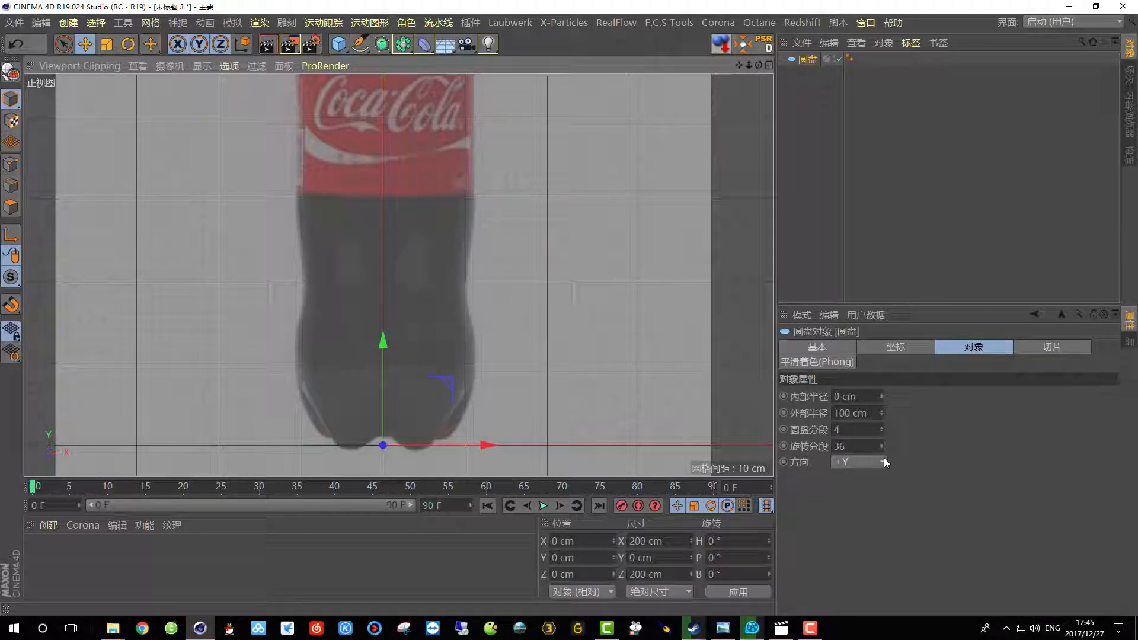
double_click(854, 446)
type("12")
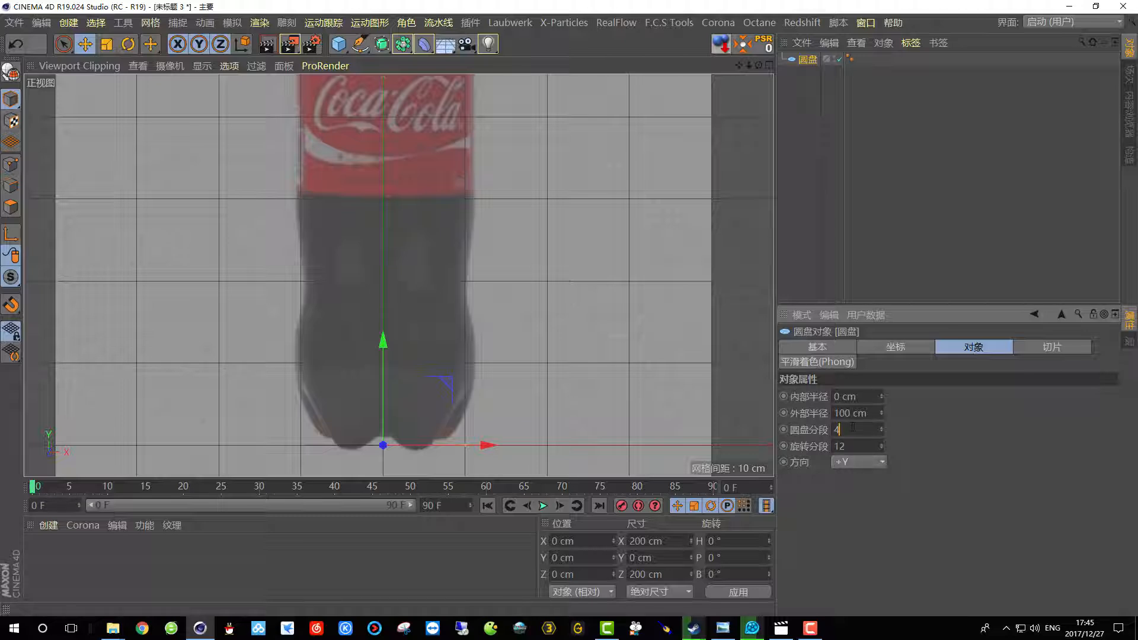
type("3")
- Convert the disc to an editable polygon object and display the perspective view as Gouraud shading with lines
left_click(769, 66)
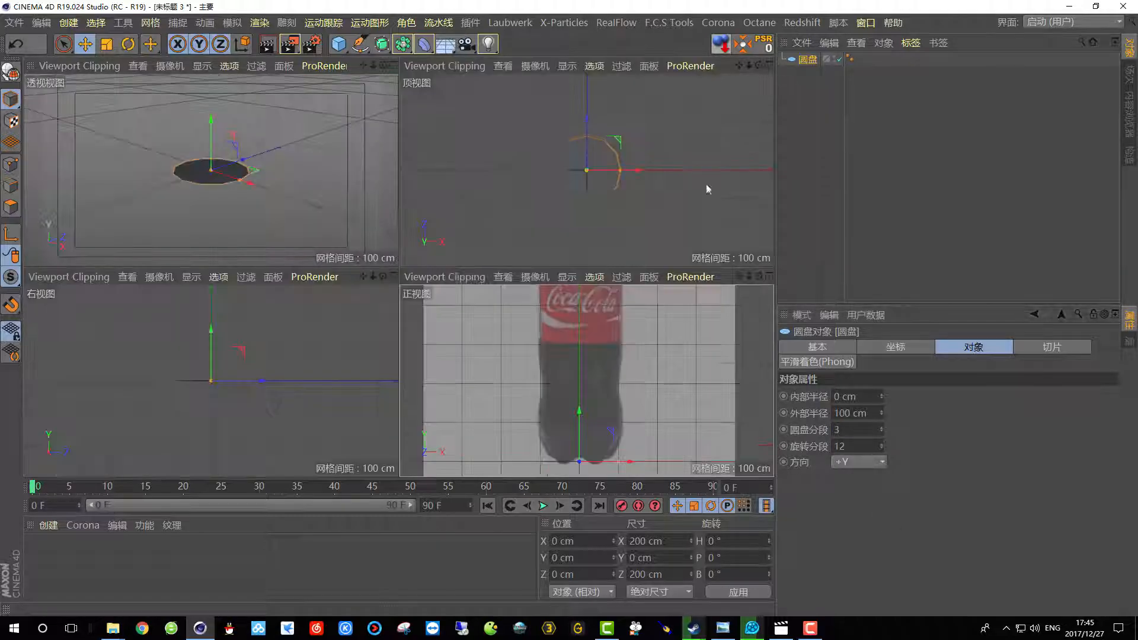
middle_click(378, 155)
scroll(413, 254, "up", 3)
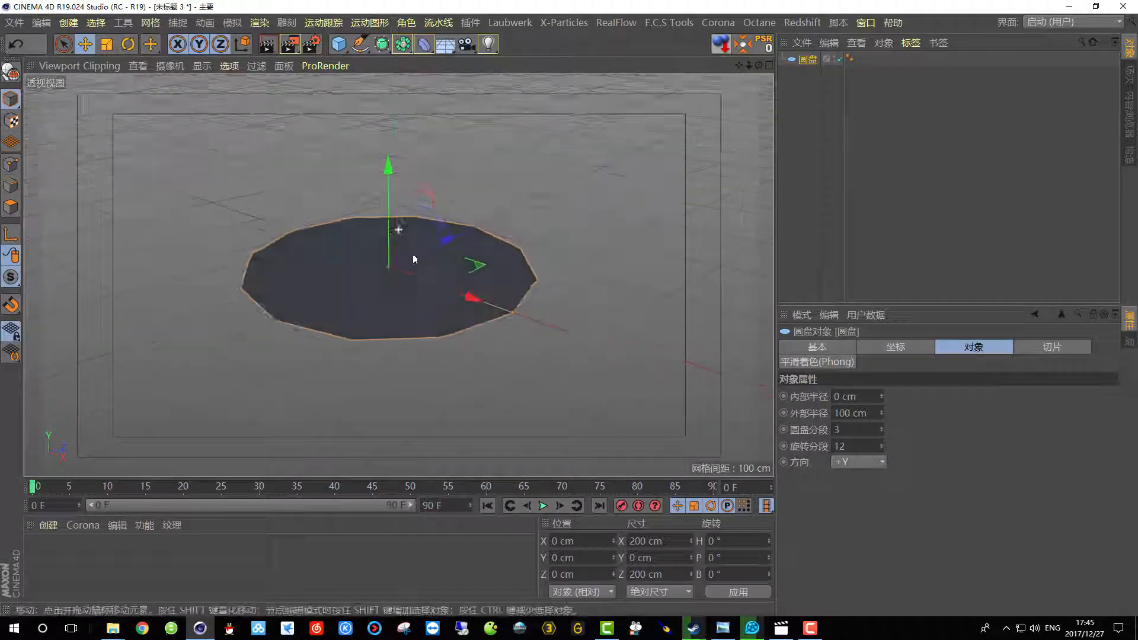
scroll(412, 254, "up", 5)
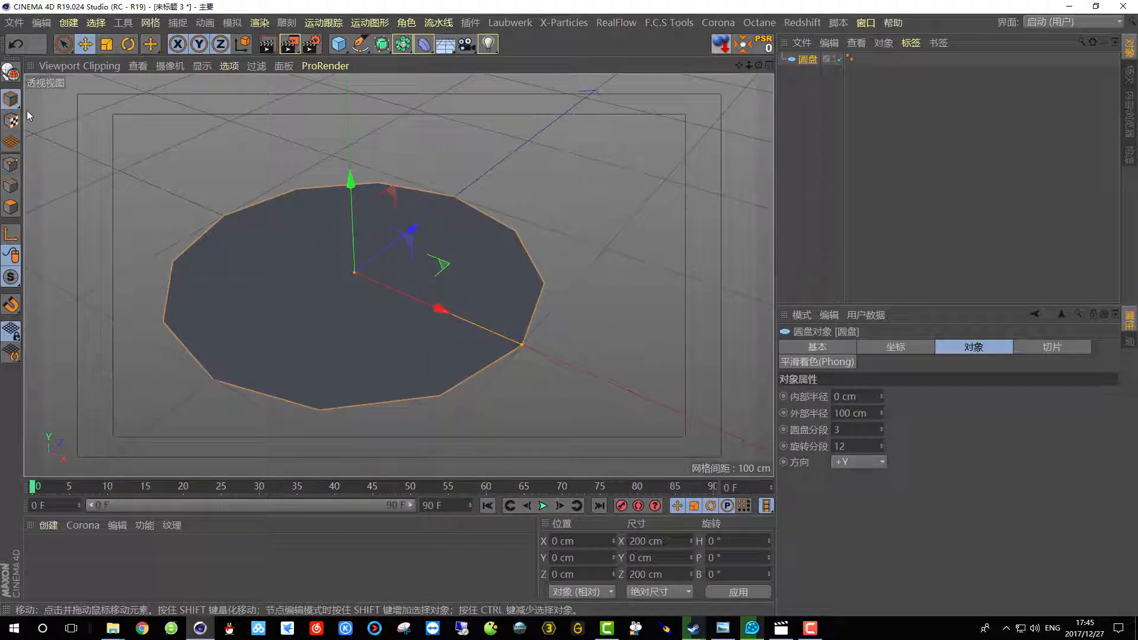
left_click(10, 71)
left_click(201, 65)
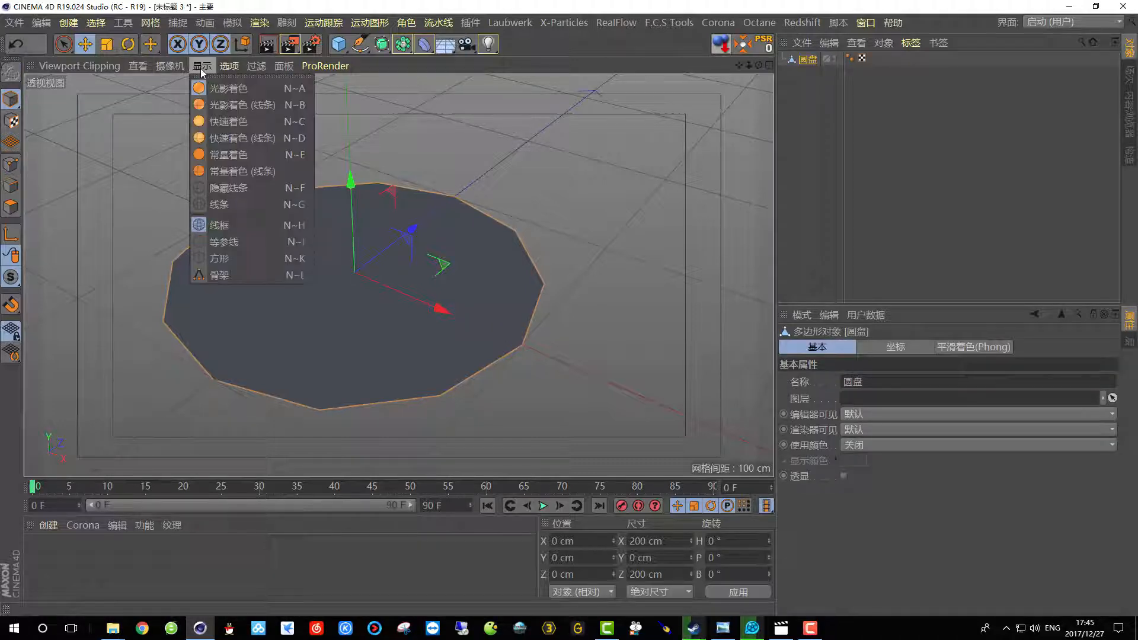
left_click(217, 105)
scroll(325, 258, "up", 5)
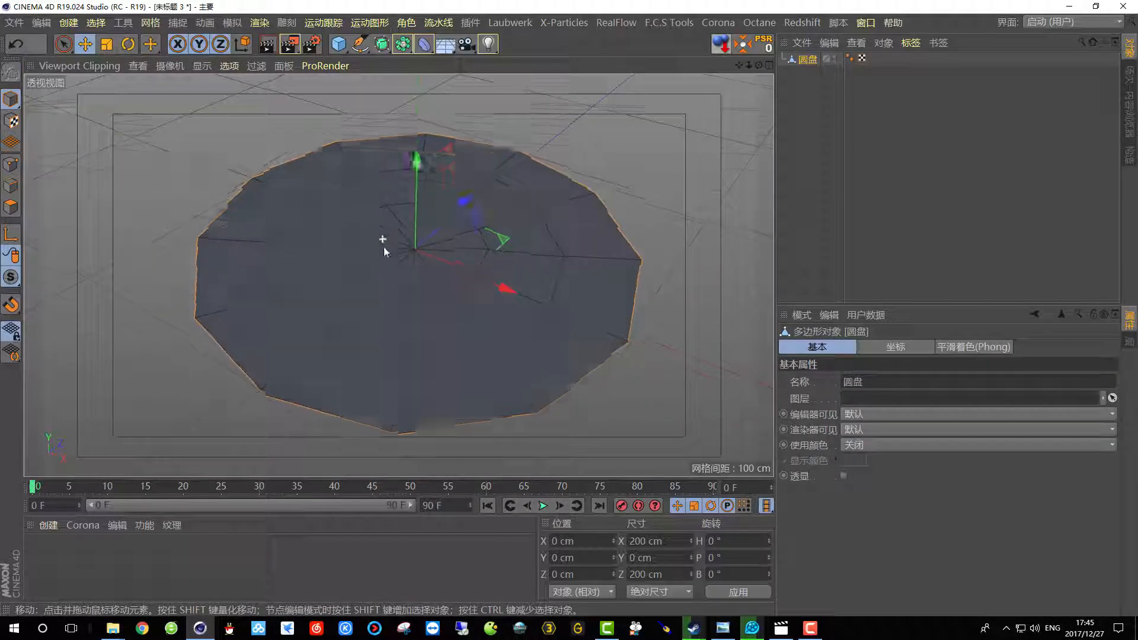
left_click_drag(398, 255, 380, 297, "alt")
- Select four pairs of adjacent polygons in the disc's middle ring with Live Selection, leaving one unselected polygon between pairs
left_click(11, 207)
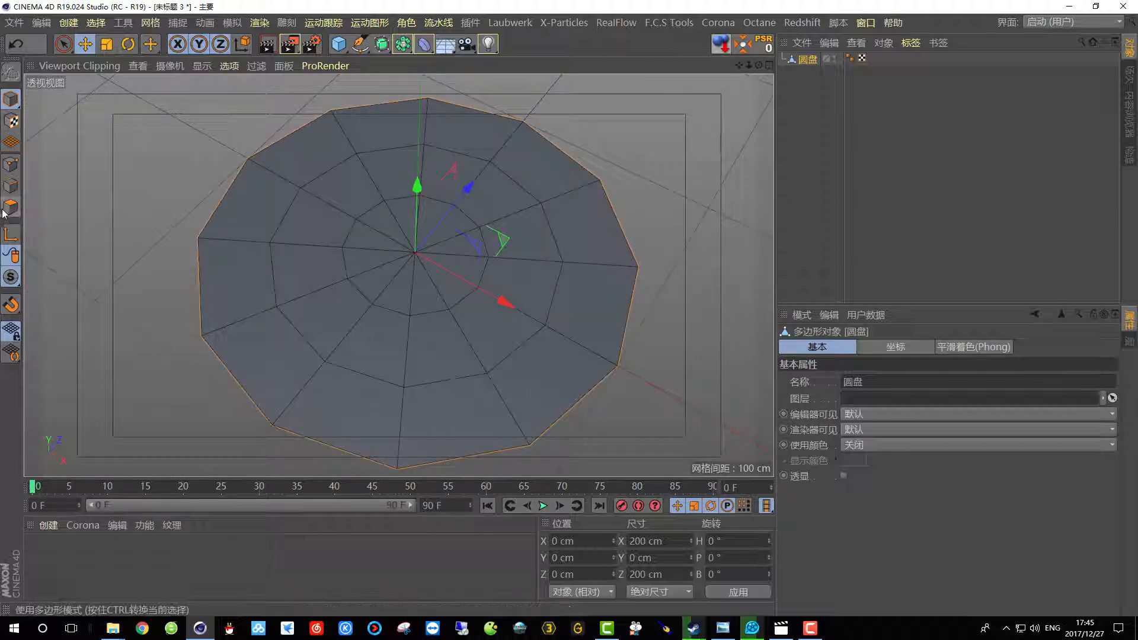
left_click(324, 222)
scroll(328, 221, "up", 3)
left_click_drag(67, 47, 116, 61)
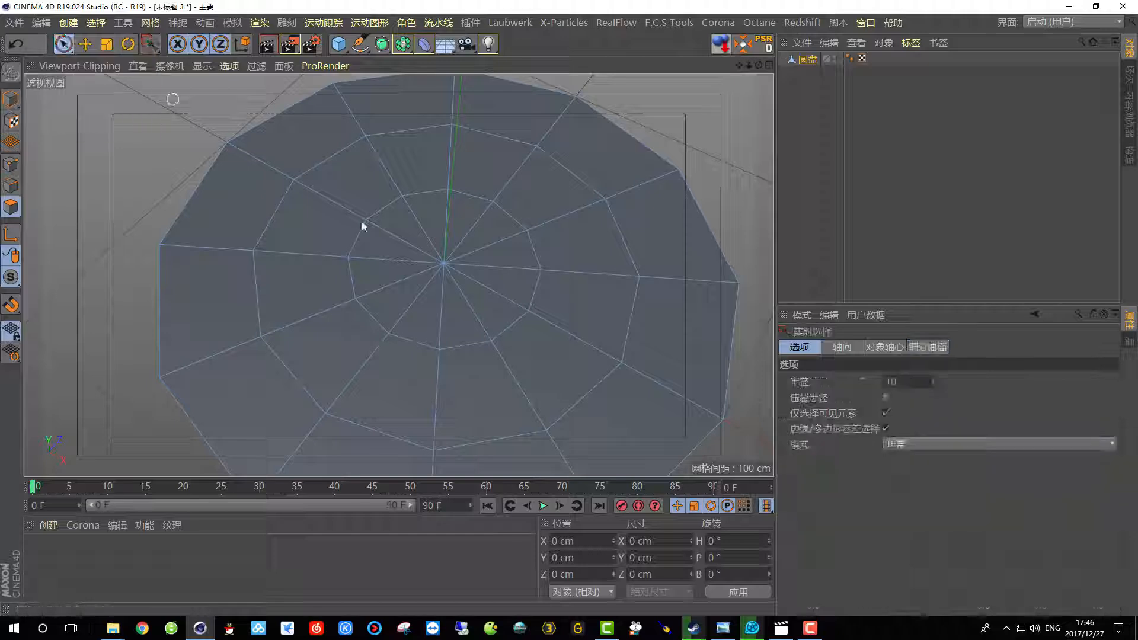
left_click(326, 204)
left_click(326, 204)
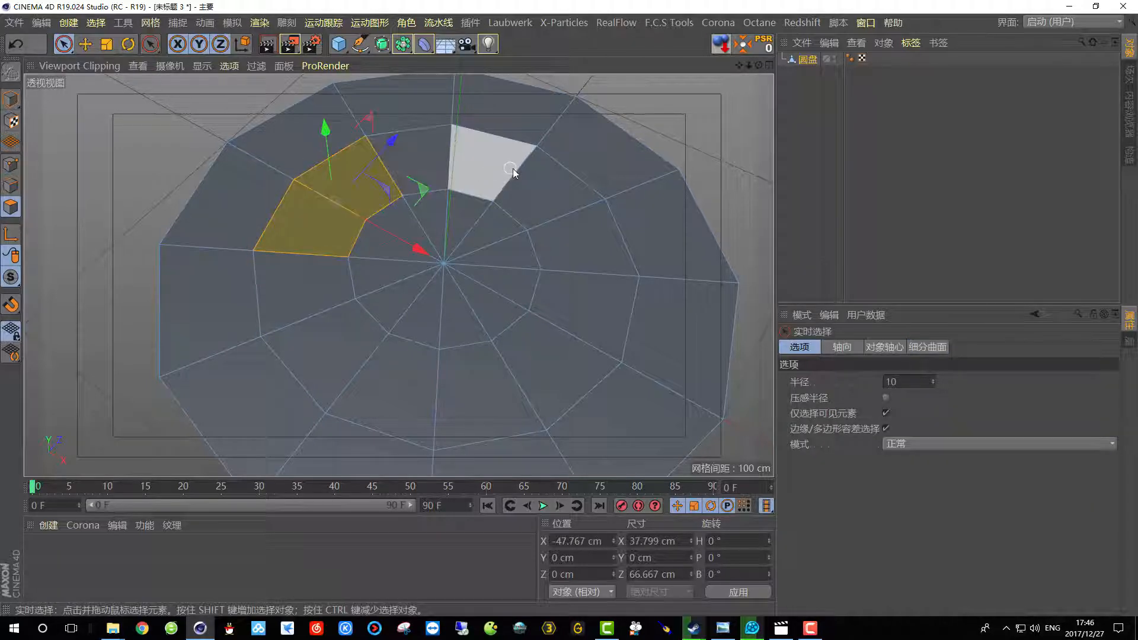
left_click(514, 172, "shift")
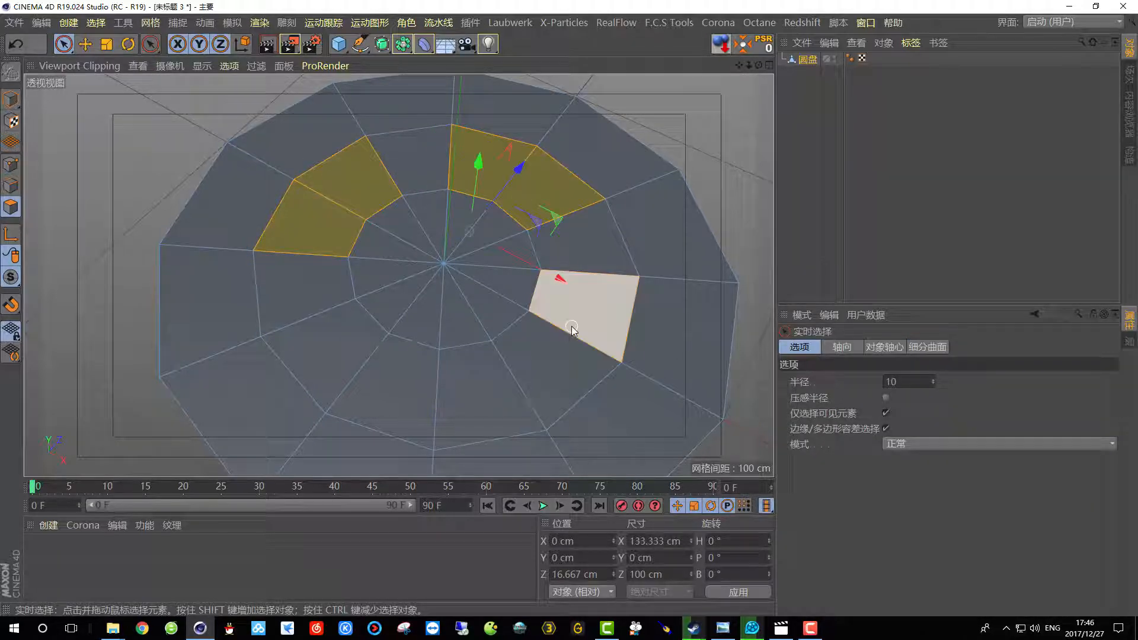
left_click(568, 336, "shift")
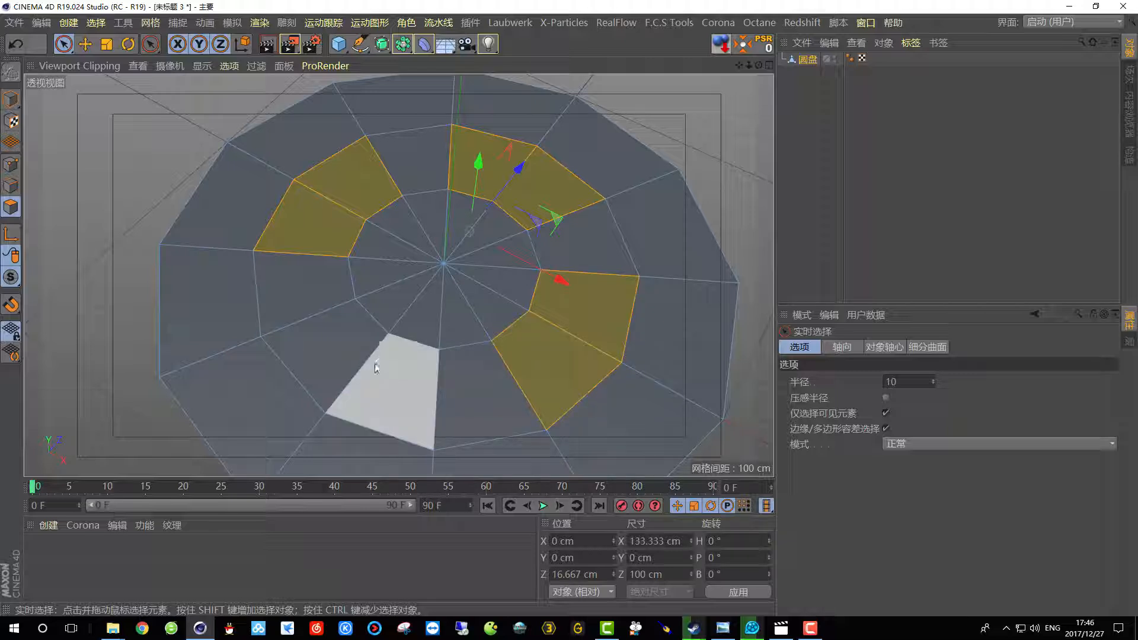
left_click_drag(365, 359, 365, 392)
scroll(367, 393, "down", 4)
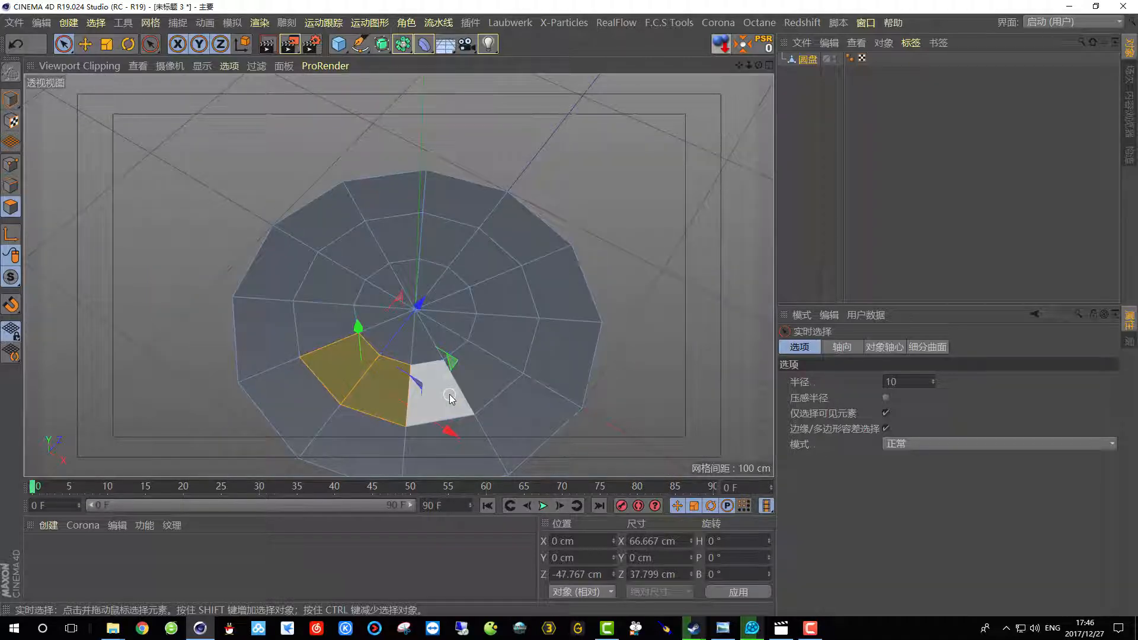
left_click(493, 353, "shift")
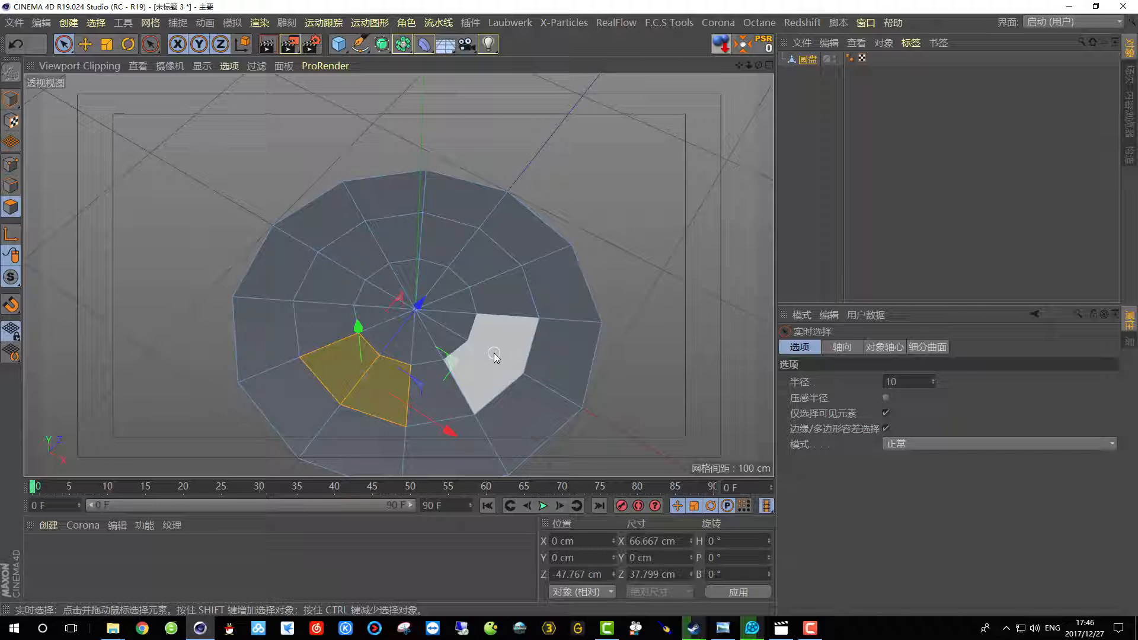
left_click(503, 343, "shift")
left_click(465, 244, "shift")
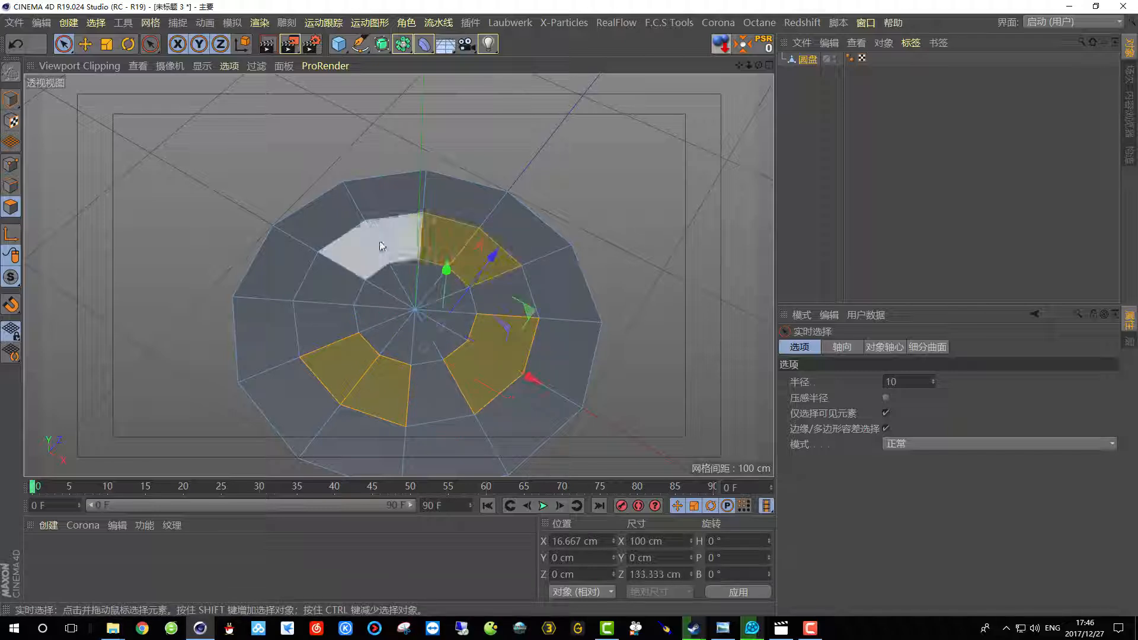
left_click(347, 269, "shift")
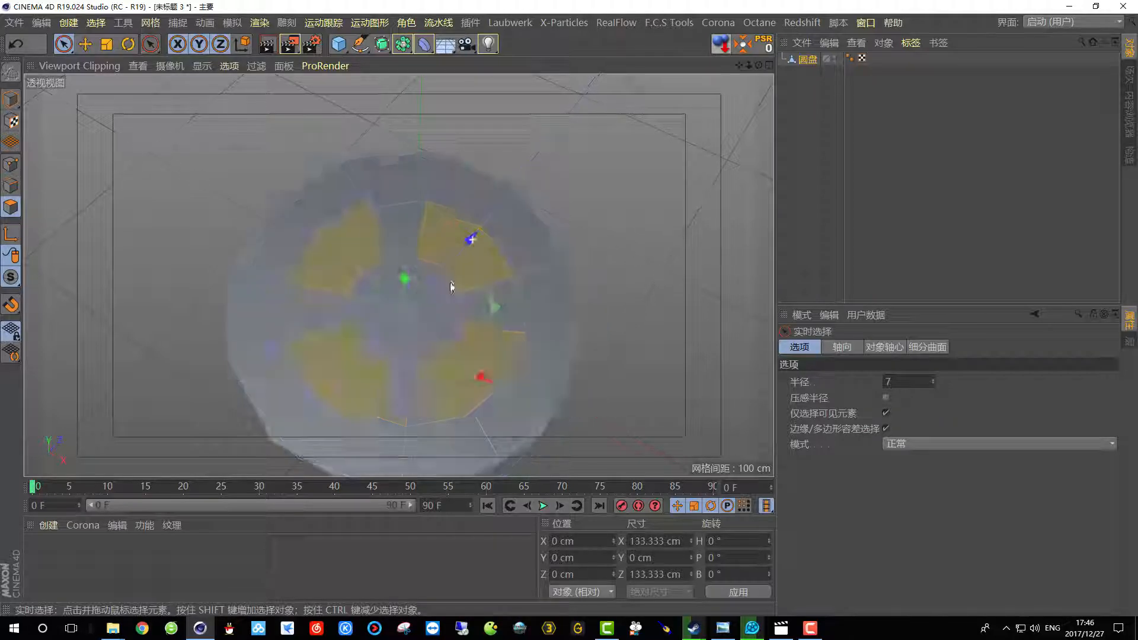
- Extrude the four selected polygon pairs downward about 35.7 cm to form the bottle's feet
scroll(479, 189, "down", 5)
left_click(769, 65)
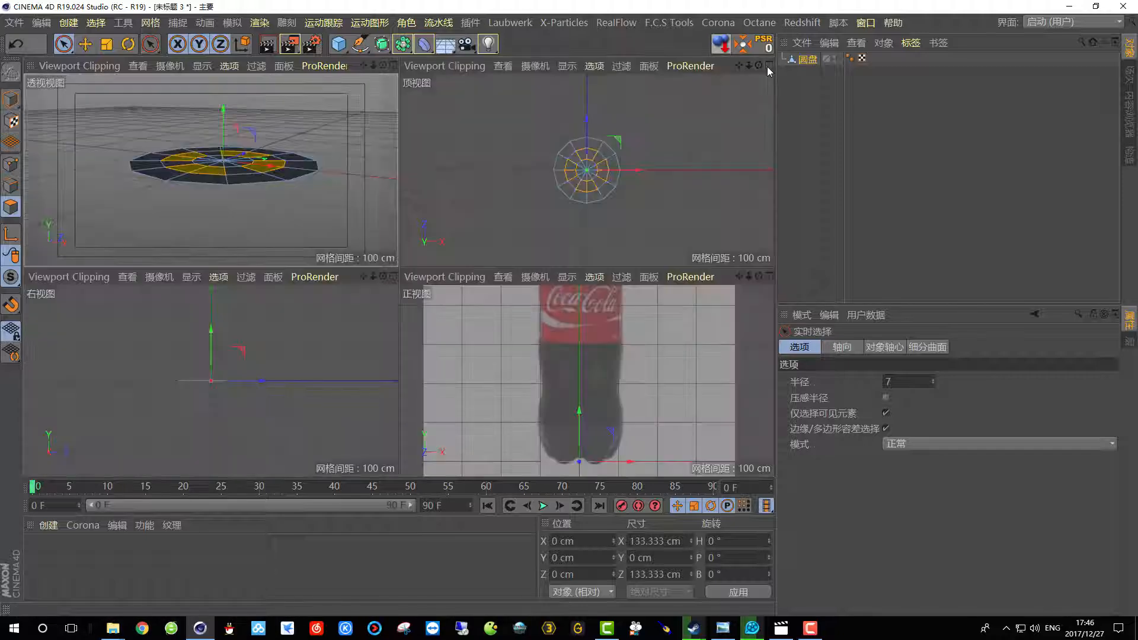
left_click_drag(223, 113, 224, 152)
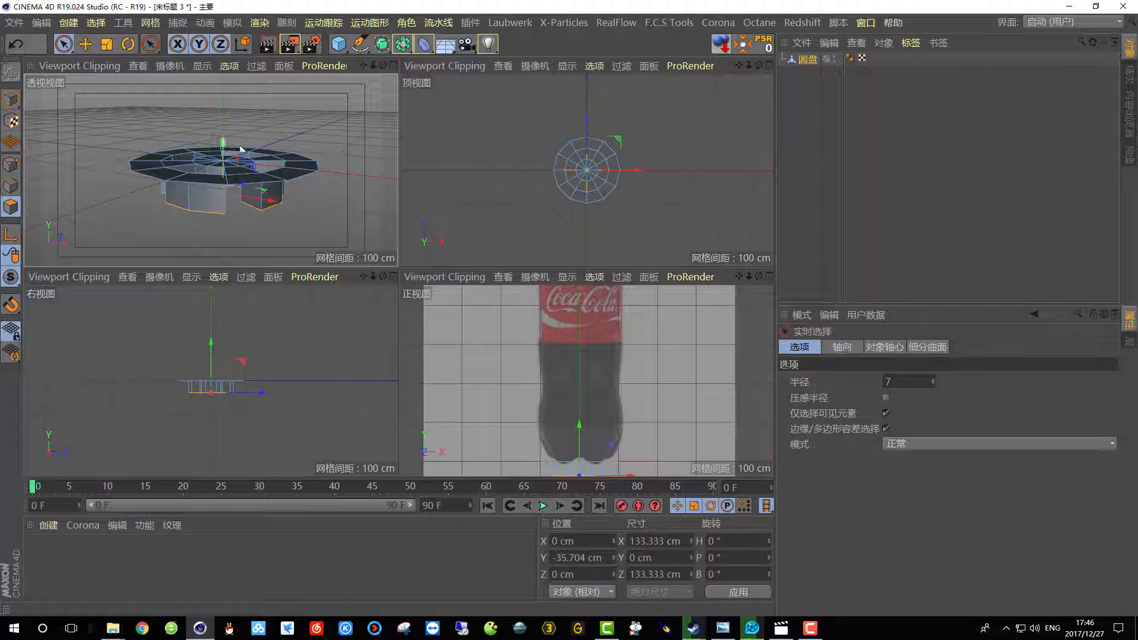
- Raise the whole disc object to about Y 72.8 cm over the bottle's base in the reference photo
left_click(805, 61)
left_click(11, 99)
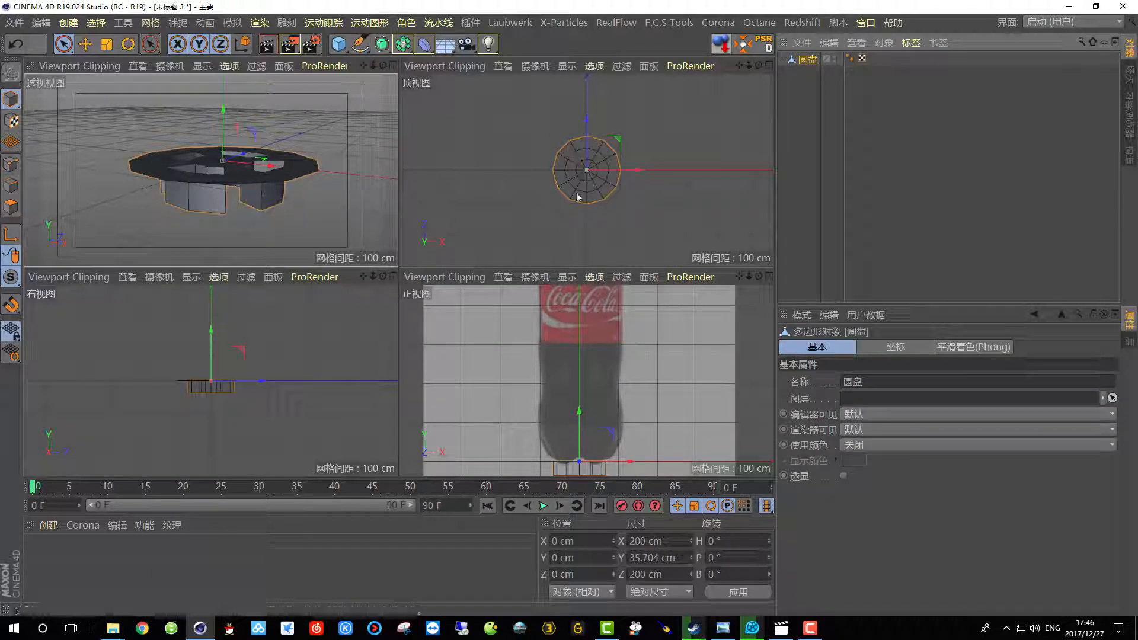
left_click_drag(588, 425, 584, 396)
- Lengthen the feet by moving their selected bottom polygons down to about Y -67.2 cm
left_click(391, 66)
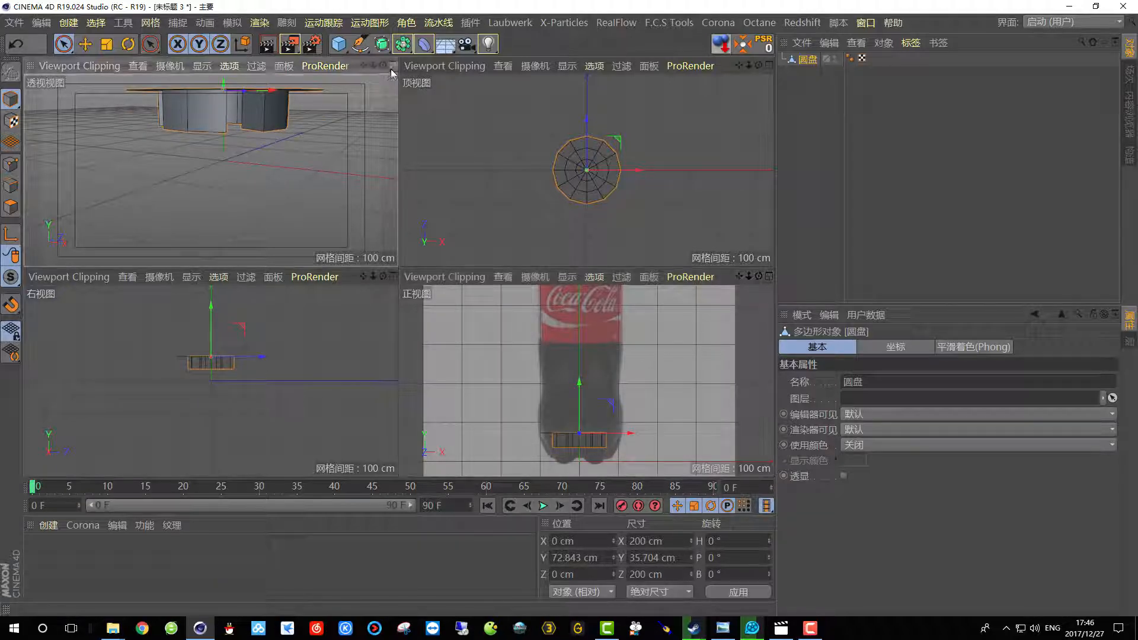
left_click(3, 189)
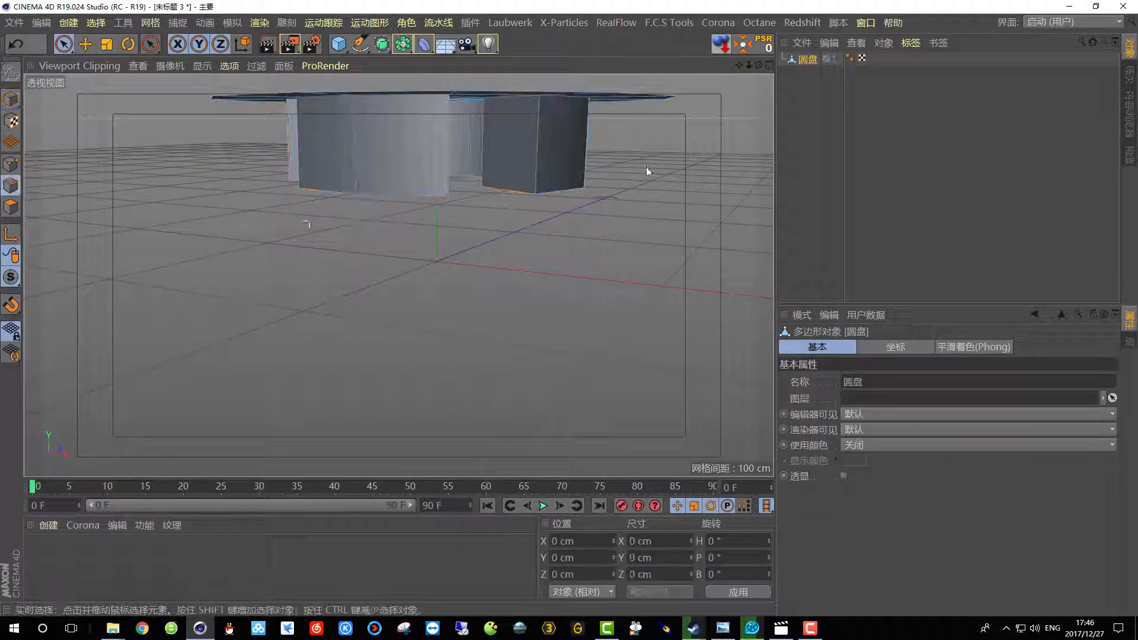
left_click(770, 66)
scroll(300, 191, "down", 5)
scroll(299, 191, "up", 5)
left_click_drag(288, 176, 266, 111, "alt")
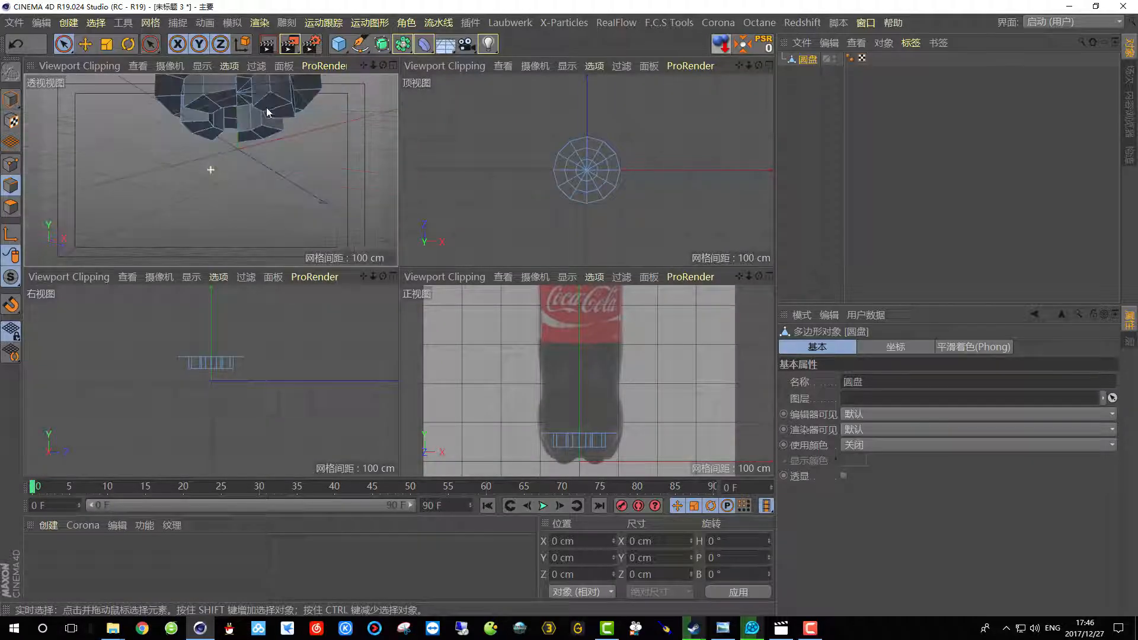
middle_click_drag(267, 111, 261, 172, "alt")
left_click_drag(261, 172, 234, 185, "alt")
left_click(15, 209)
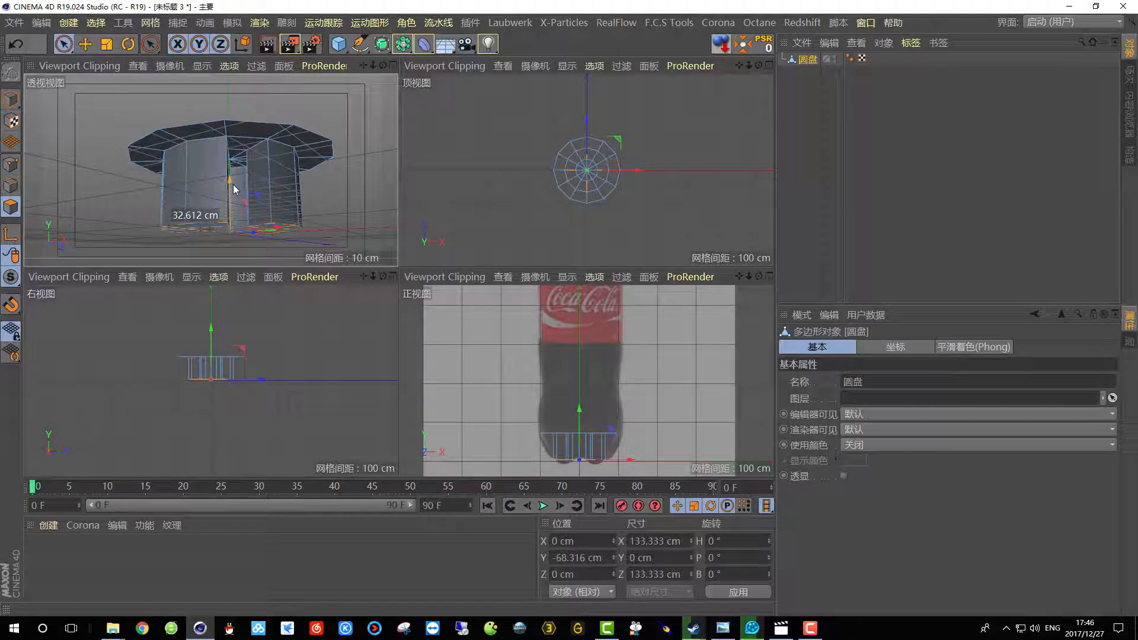
left_click_drag(233, 184, 233, 183)
- Place the disc under a Subdivision Surface generator to smooth the base
left_click(395, 66)
scroll(265, 197, "down", 5)
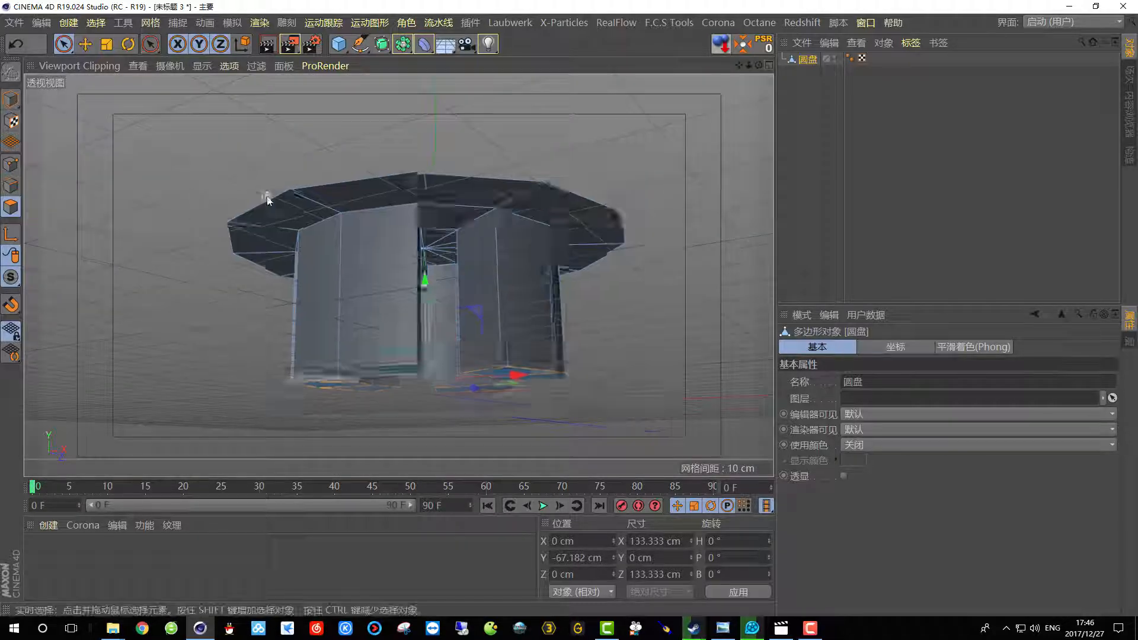
left_click_drag(385, 181, 382, 208, "alt")
scroll(383, 208, "up", 4)
middle_click_drag(385, 210, 397, 281, "alt")
left_click_drag(379, 43, 383, 48, "alt")
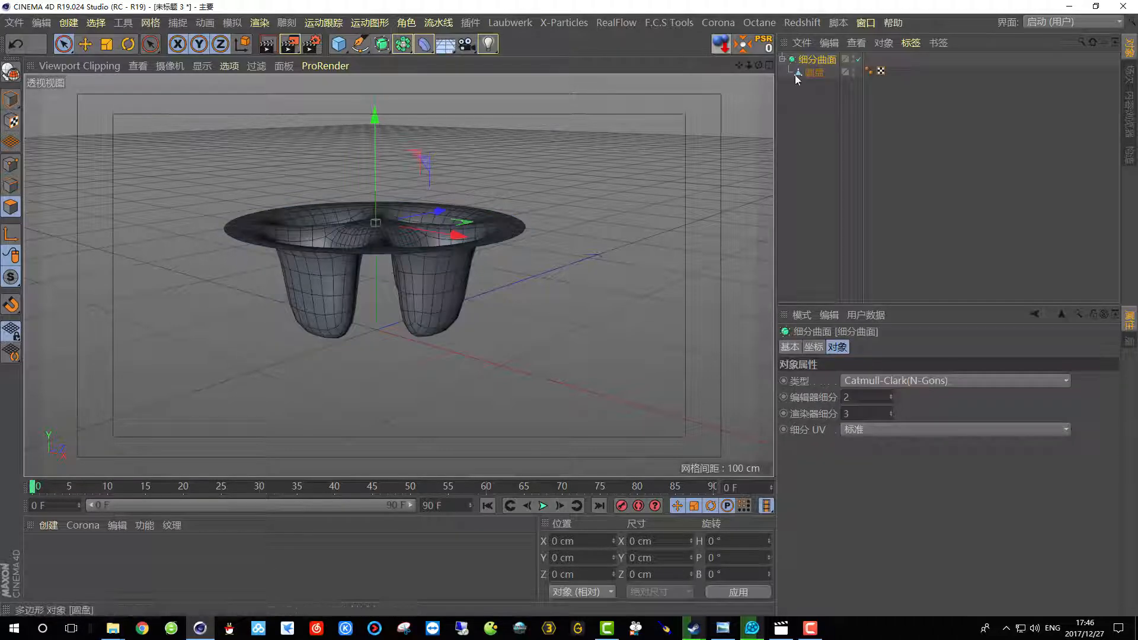
- Shorten the feet to about Y -57.9 cm and compare them with the bottle's base in the Front view
left_click(810, 72)
left_click_drag(463, 190, 467, 259, "alt")
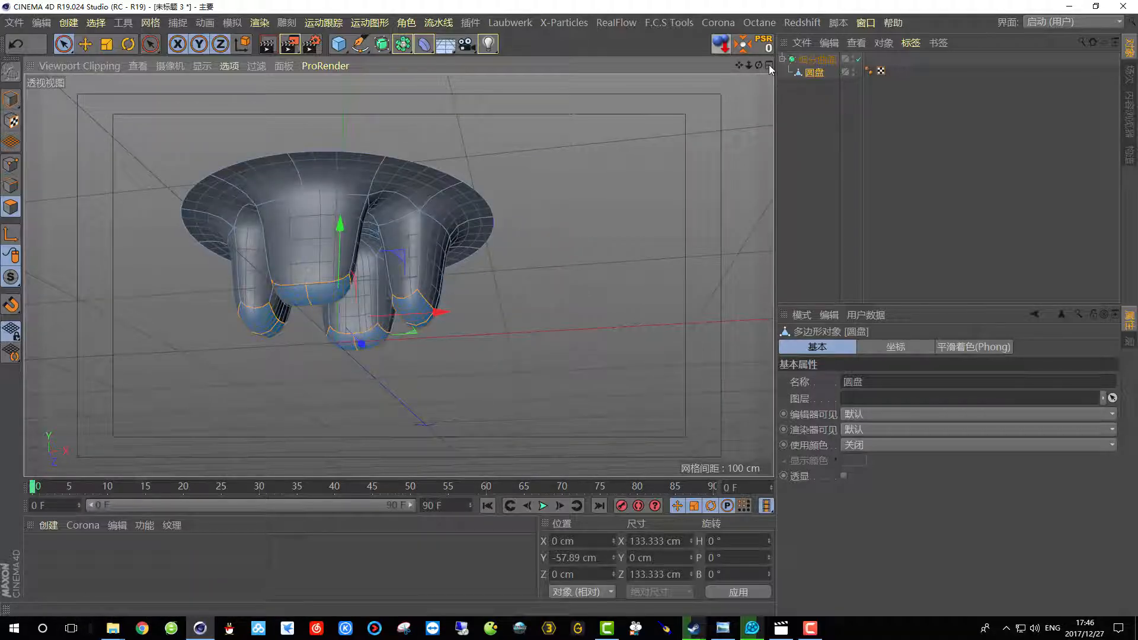
left_click(770, 66)
left_click(769, 277)
scroll(400, 260, "down", 3)
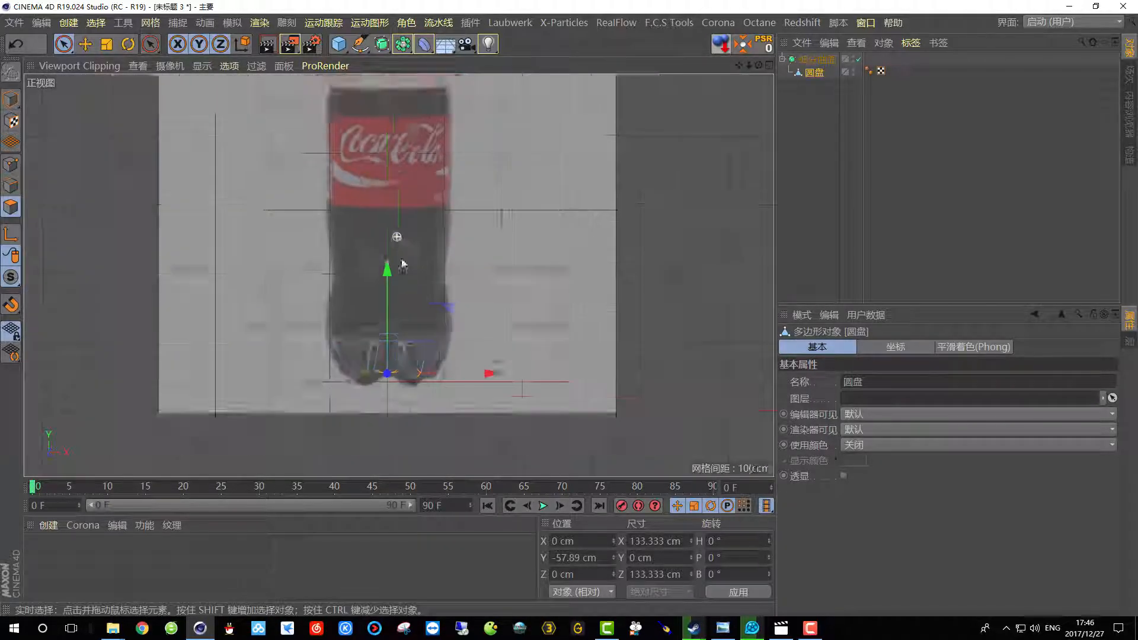
scroll(347, 403, "up", 10)
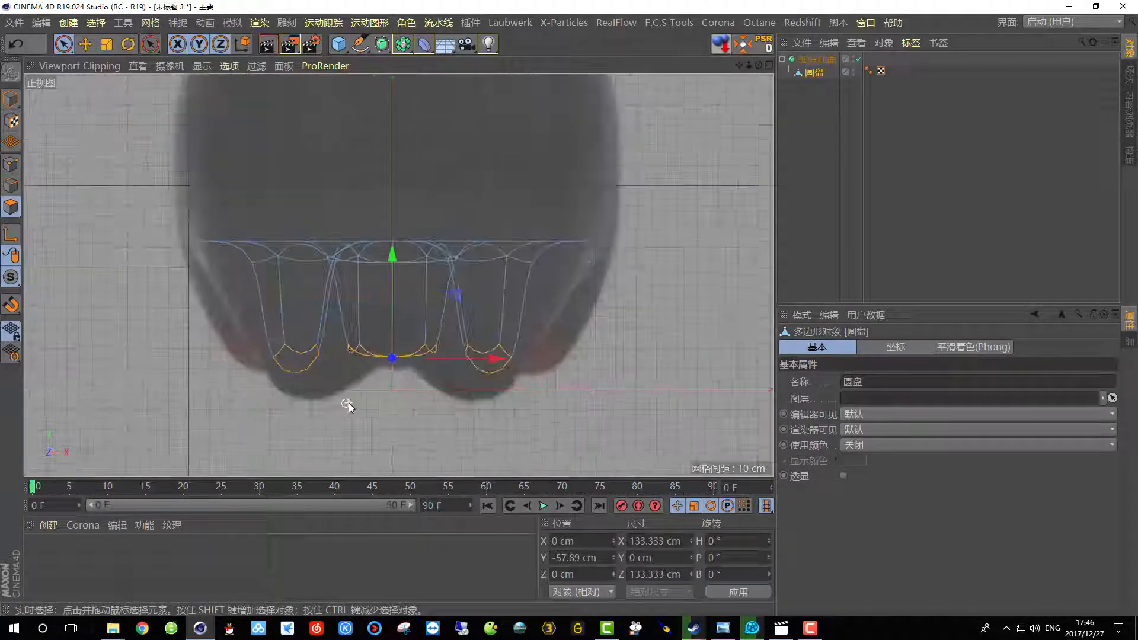
- Scale the whole subdivided base uniformly to about 236.5 cm wide to fit the bottle's outline
left_click(817, 60)
left_click(107, 45)
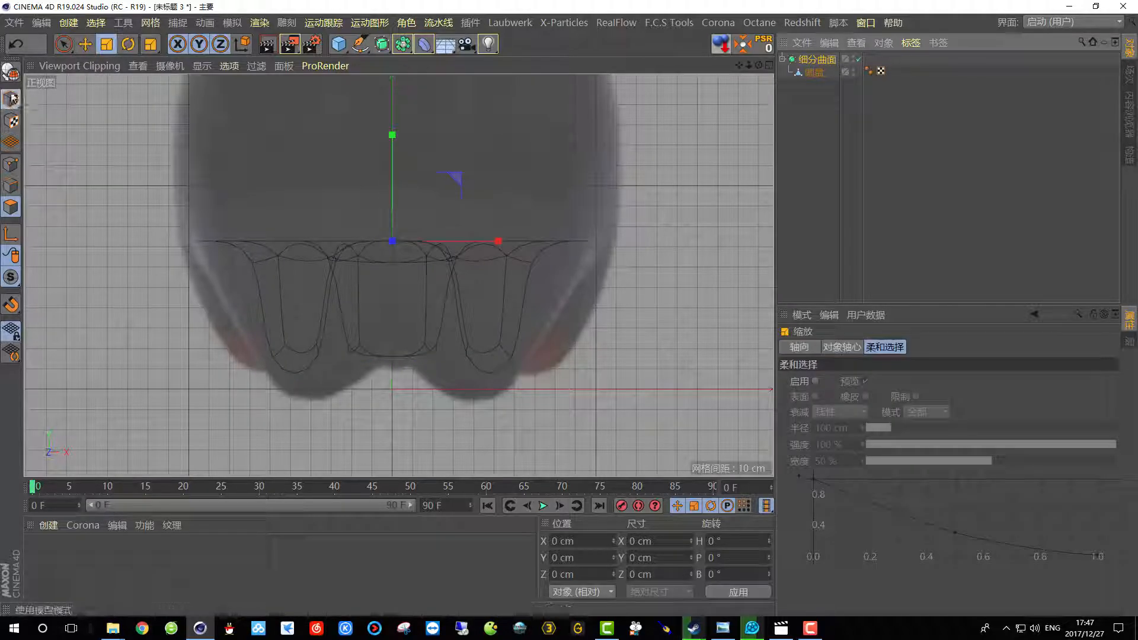
left_click_drag(336, 199, 440, 211)
left_click_drag(440, 210, 440, 211)
left_click(769, 66)
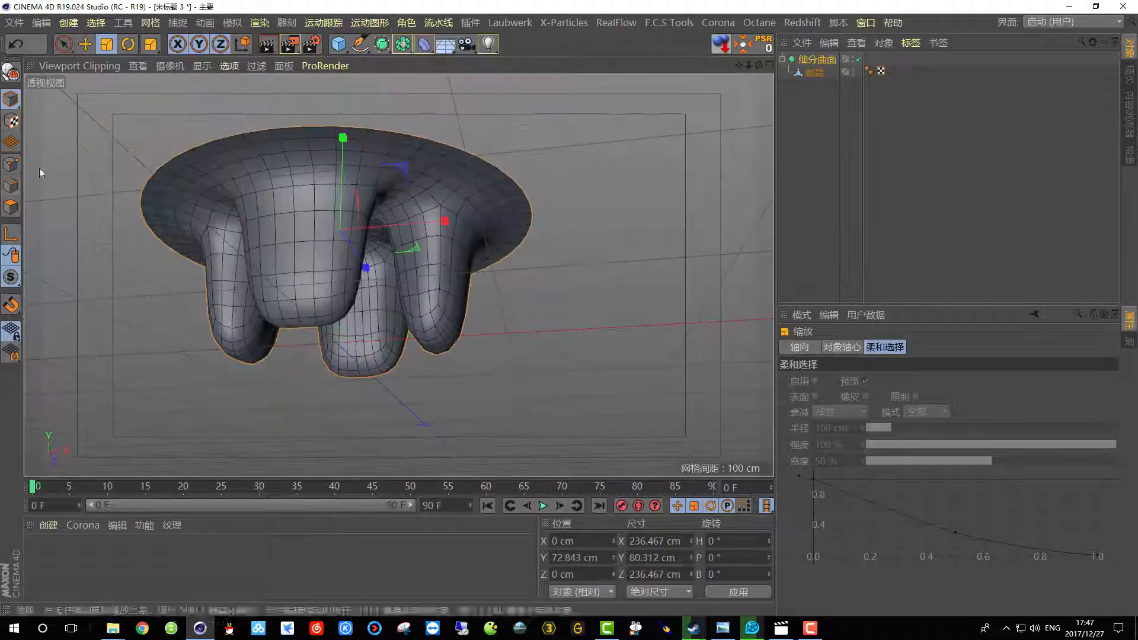
- Move the disc's selected foot-bottom polygons up to about Y -54.9 cm
middle_click(290, 168)
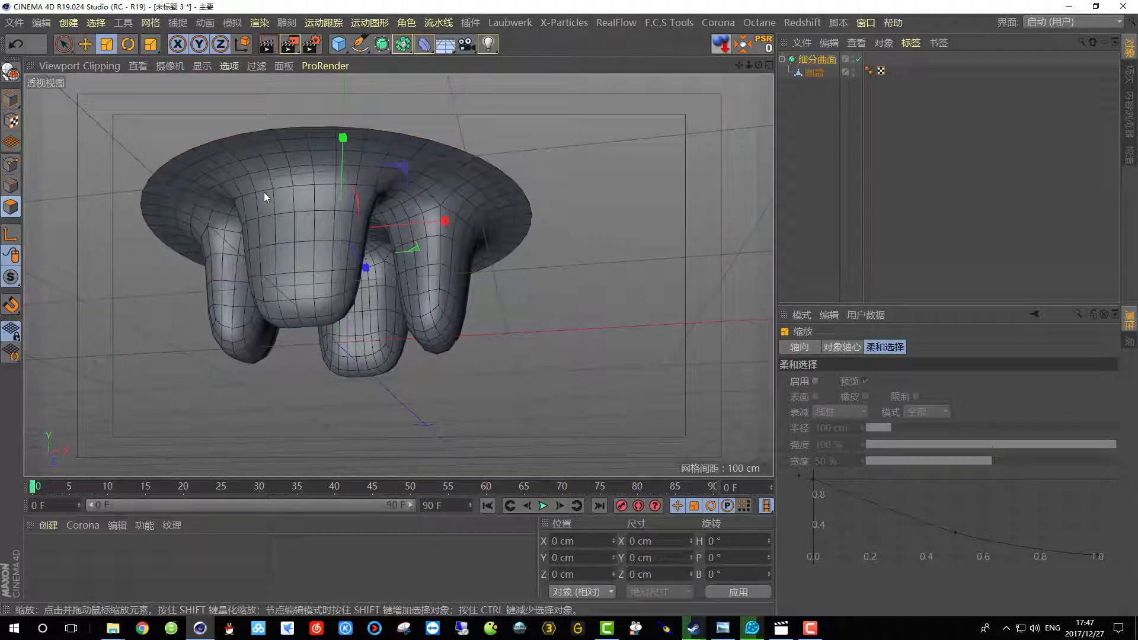
left_click_drag(264, 197, 303, 204, "alt")
left_click(812, 73)
left_click_drag(474, 175, 339, 142, "alt")
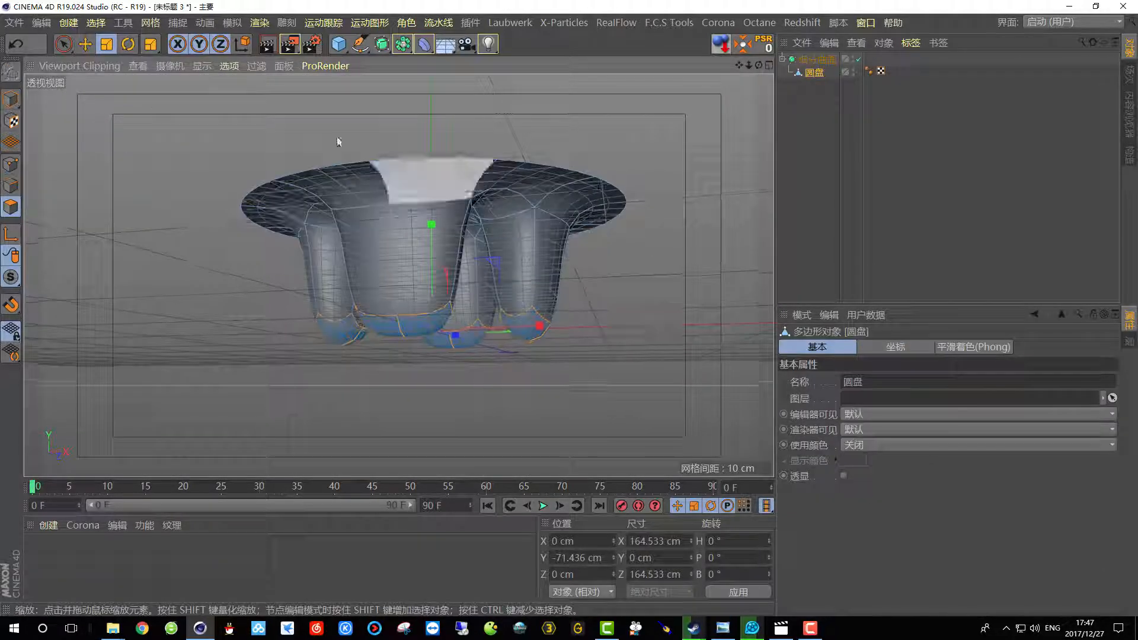
key("e")
left_click_drag(431, 230, 416, 145)
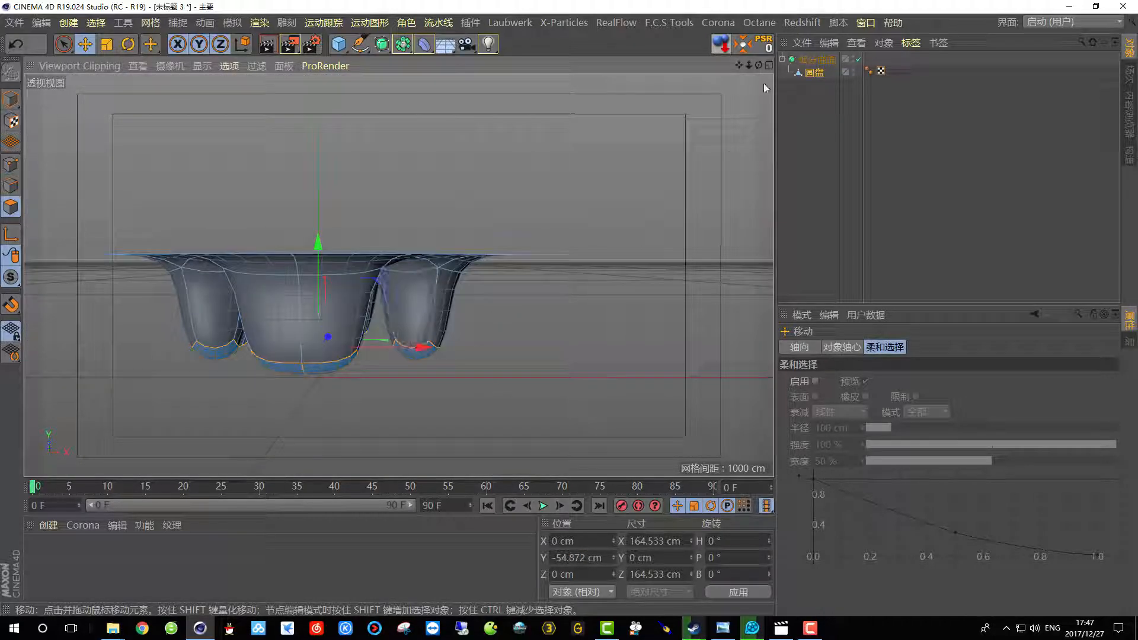
- Select the disc's outer rim edges with Loop Selection in edge mode
middle_click(740, 128)
left_click_drag(257, 128, 261, 187, "alt")
left_click(9, 189)
left_click(95, 22)
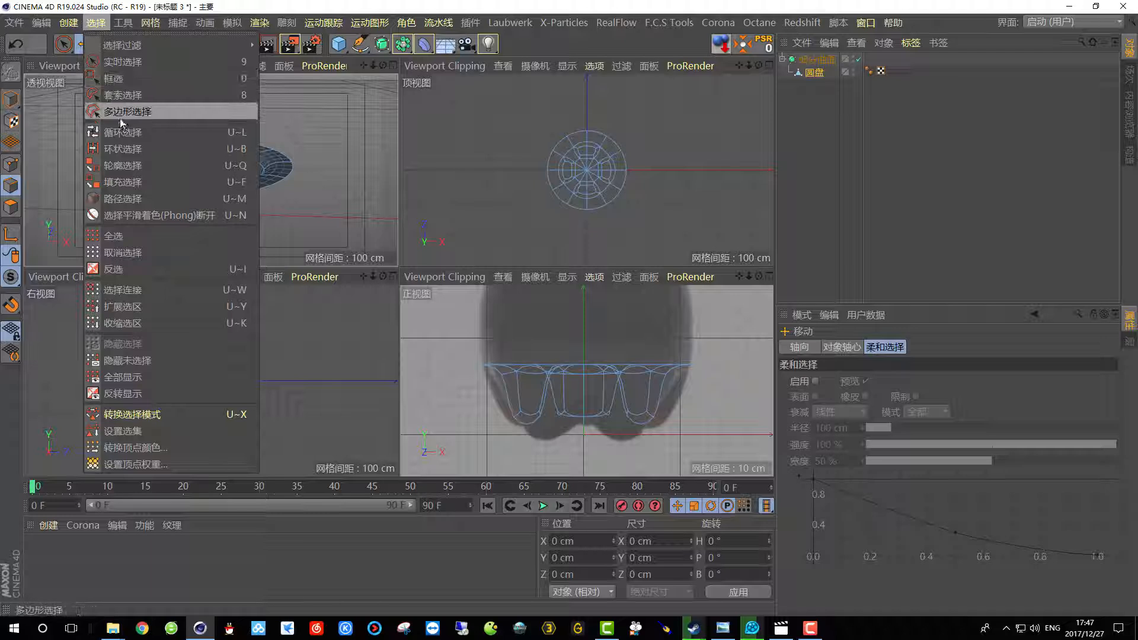
left_click(122, 149)
left_click(96, 22)
left_click(124, 135)
left_click(265, 188)
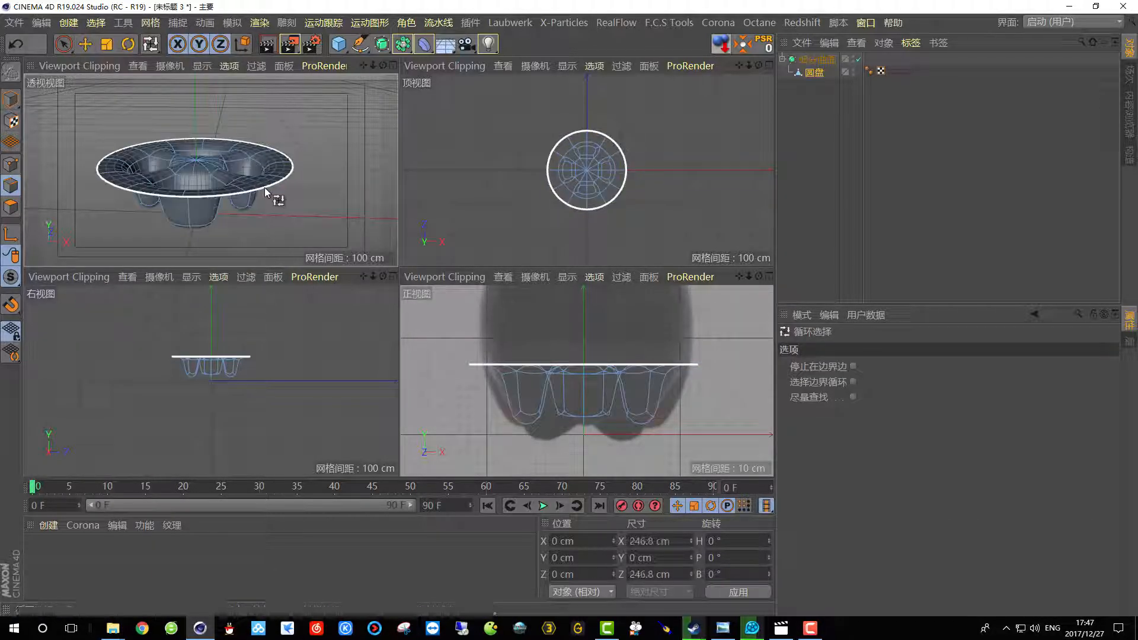
- Raise the rim edge loop to about Y 15.5 cm and extrude it upward to about Y 99.4 cm along the bottle
key("e")
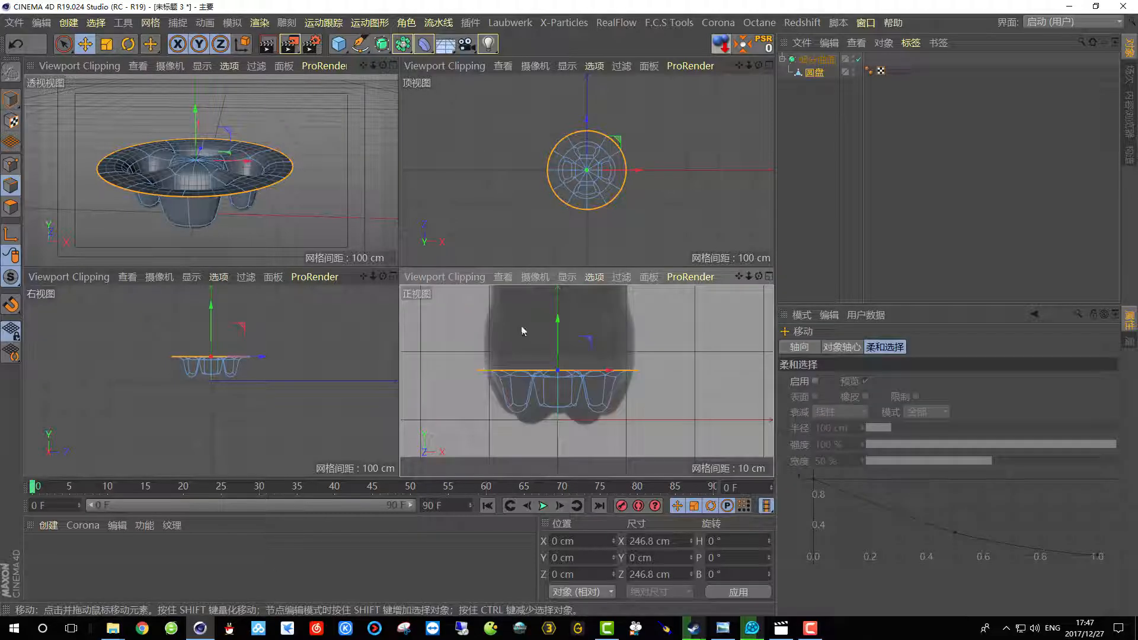
left_click_drag(522, 331, 522, 341)
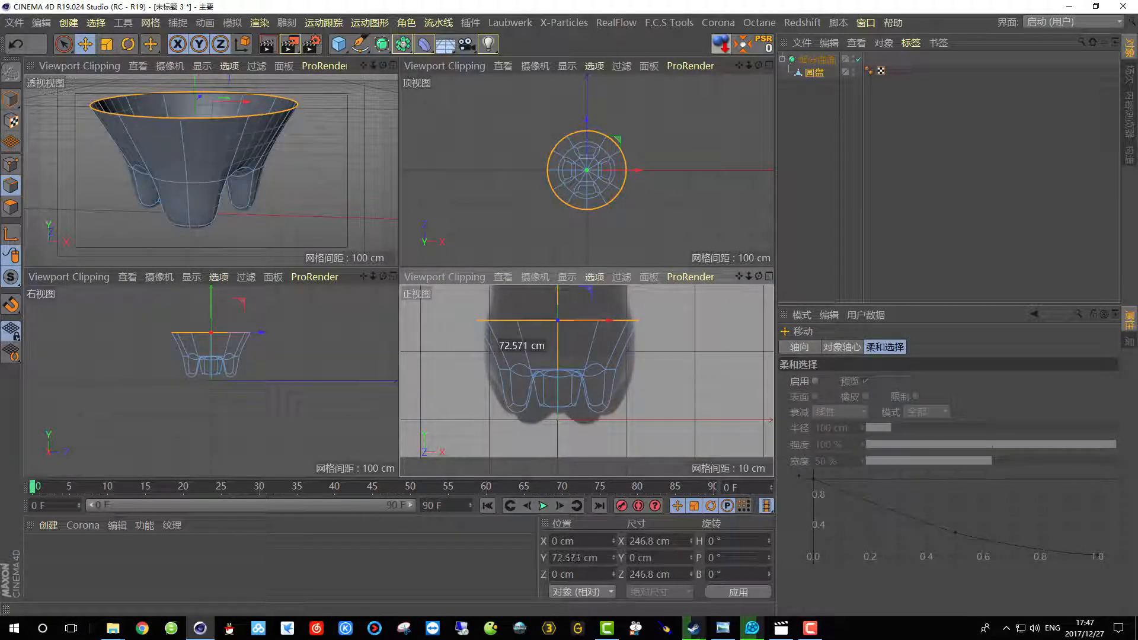
left_click_drag(564, 276, 564, 290)
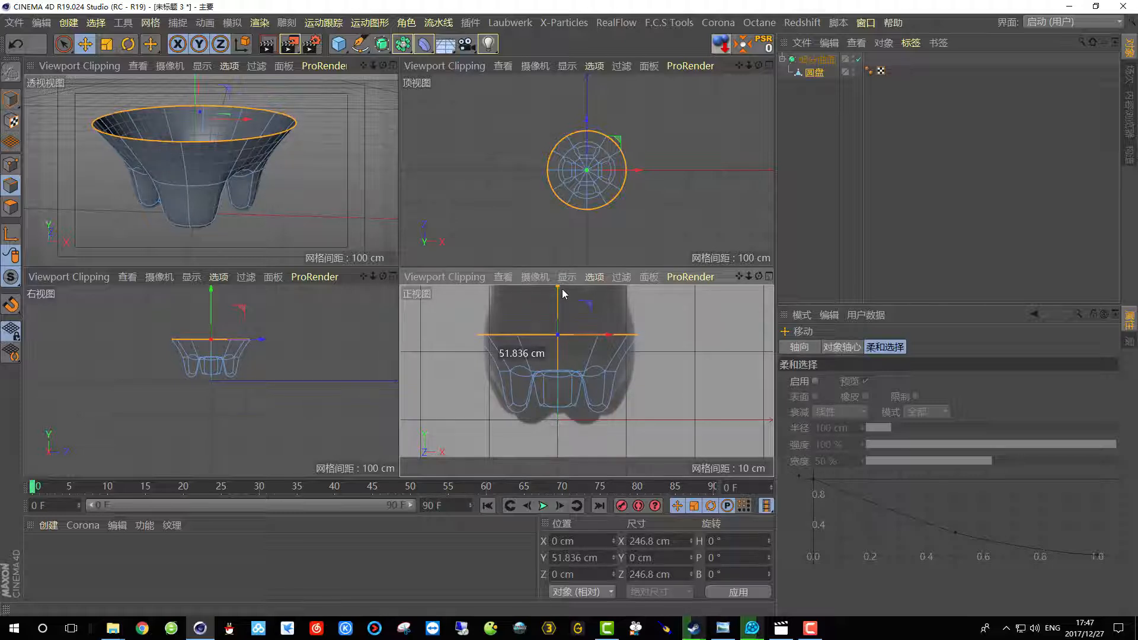
mouse_move(564, 293)
left_mouse_down()
mouse_move(564, 325)
mouse_move(563, 284)
left_mouse_up()
left_click_drag(522, 348, 522, 309)
- Select the edge loop just above the feet and lower it to about Y 14.3 cm, checking the shape from below
left_click(770, 277)
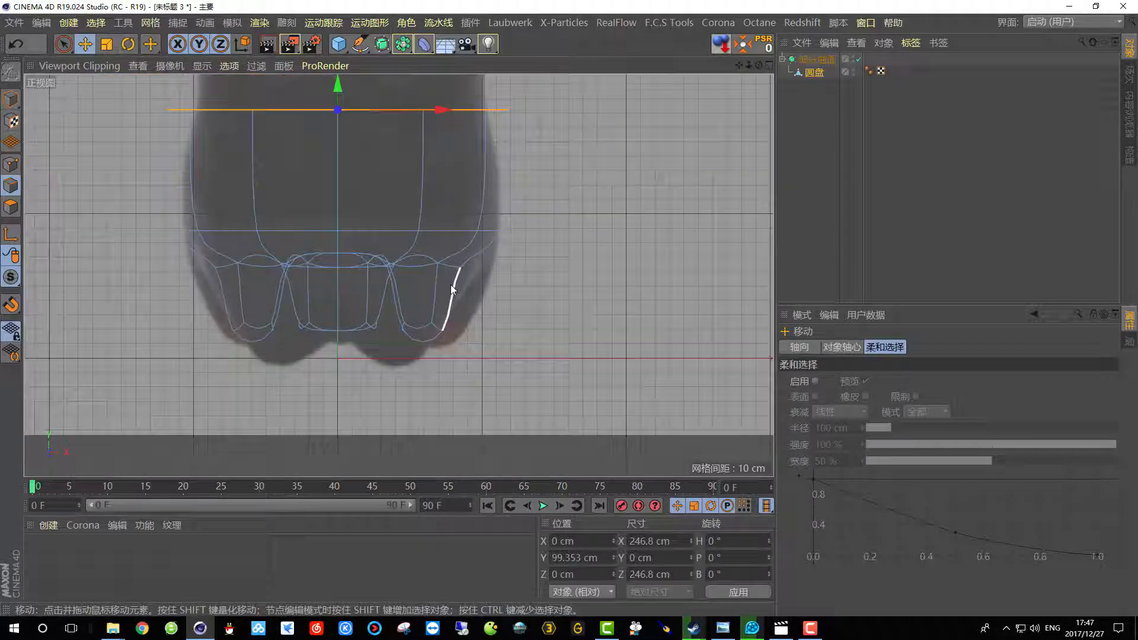
scroll(380, 270, "up", 3)
middle_click_drag(382, 269, 427, 327, "alt")
scroll(426, 327, "up", 1)
double_click(410, 254)
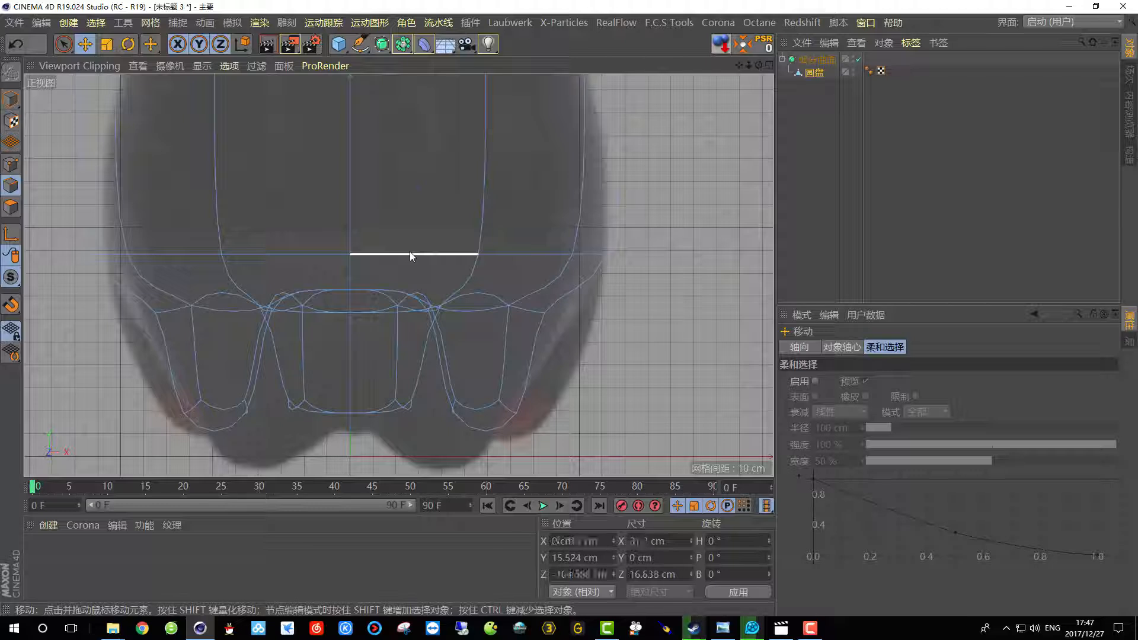
scroll(456, 260, "down", 2)
middle_click_drag(457, 260, 482, 335, "alt")
mouse_move(407, 259)
left_mouse_down()
mouse_move(406, 221)
mouse_move(409, 261)
left_mouse_up()
left_click(769, 66)
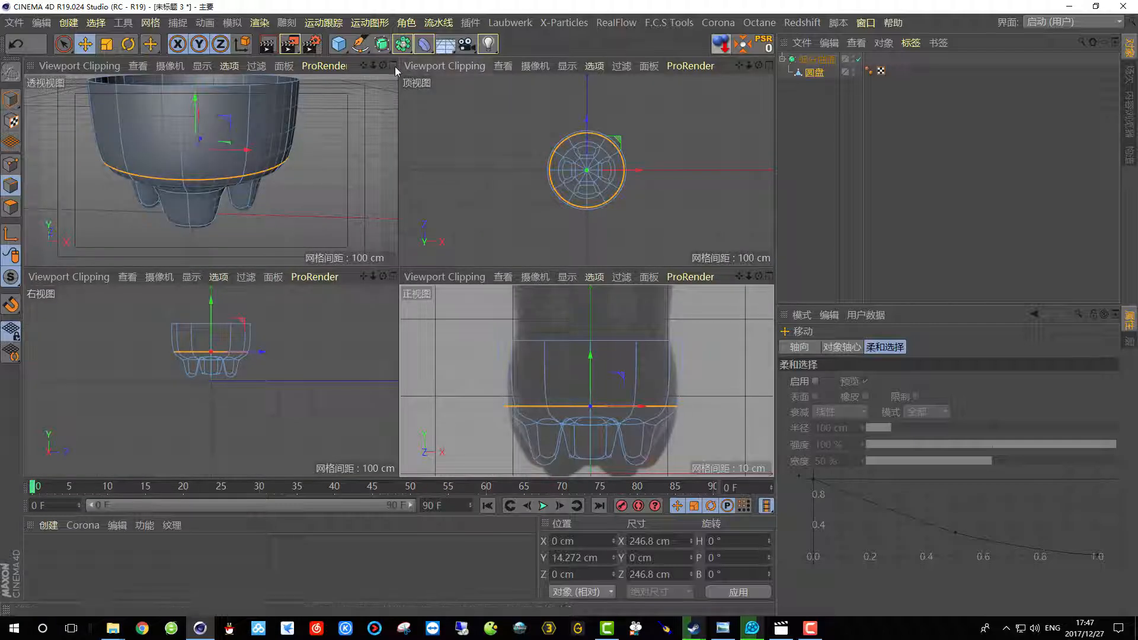
left_click(394, 66)
mouse_move(410, 225)
left_mouse_down("alt")
mouse_move(415, 162)
mouse_move(409, 233)
left_mouse_up("alt")
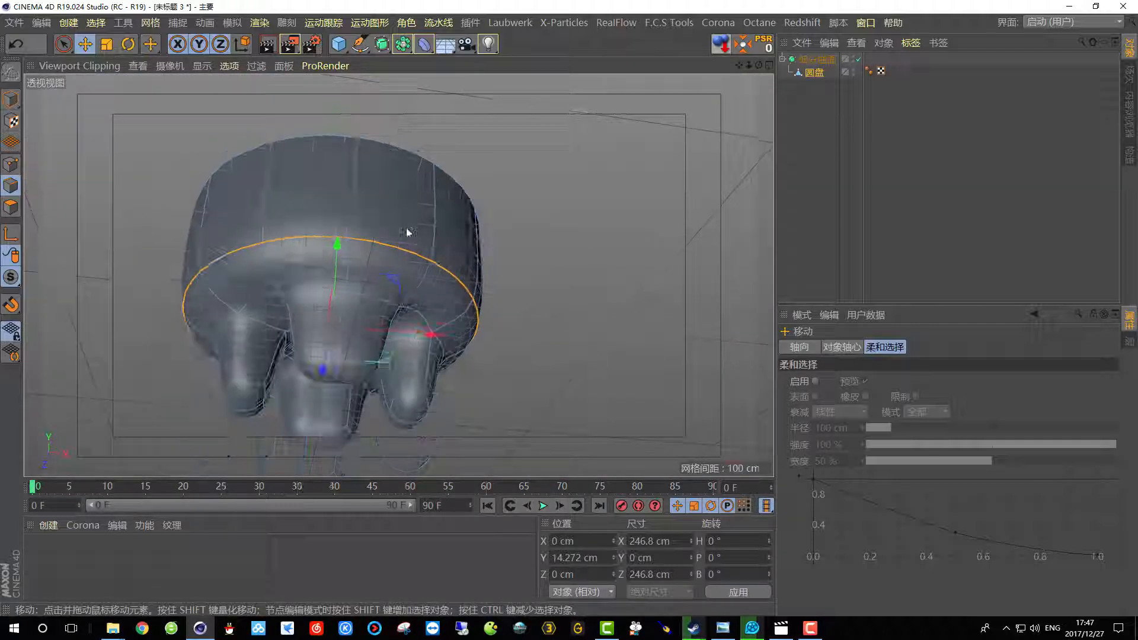
- Scale the selected edge loop above the feet outward to about 273.7 cm across
left_click_drag(143, 129, 228, 149)
left_click_drag(487, 262, 391, 278, "alt")
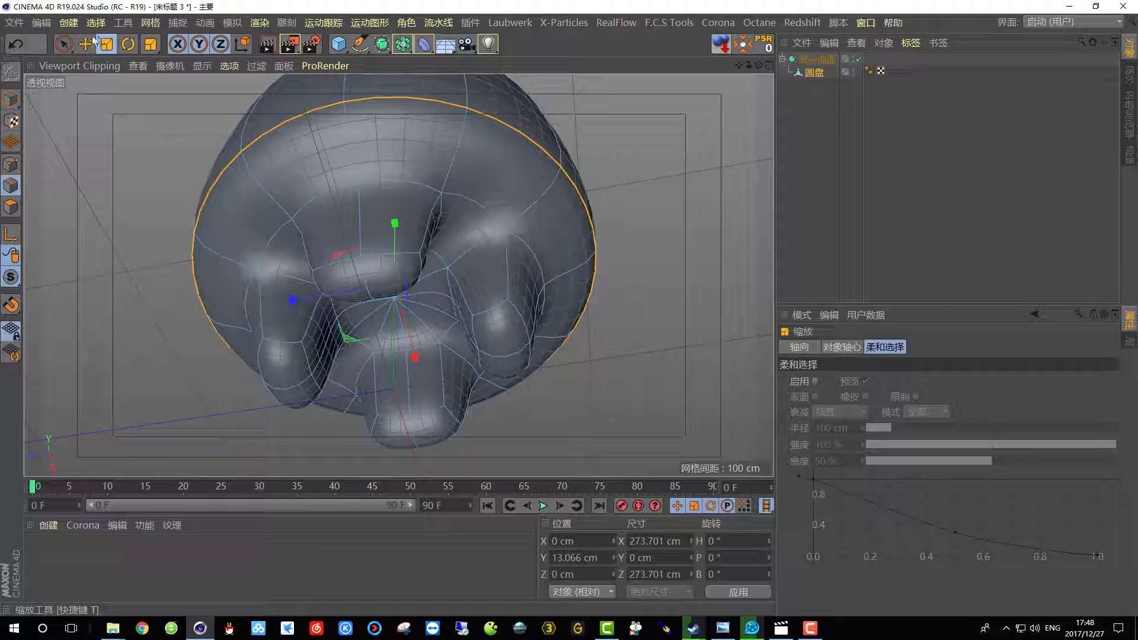
- Select the closed ring of edges where the feet meet the body with Live Selection, working around the whole base
left_click(63, 44)
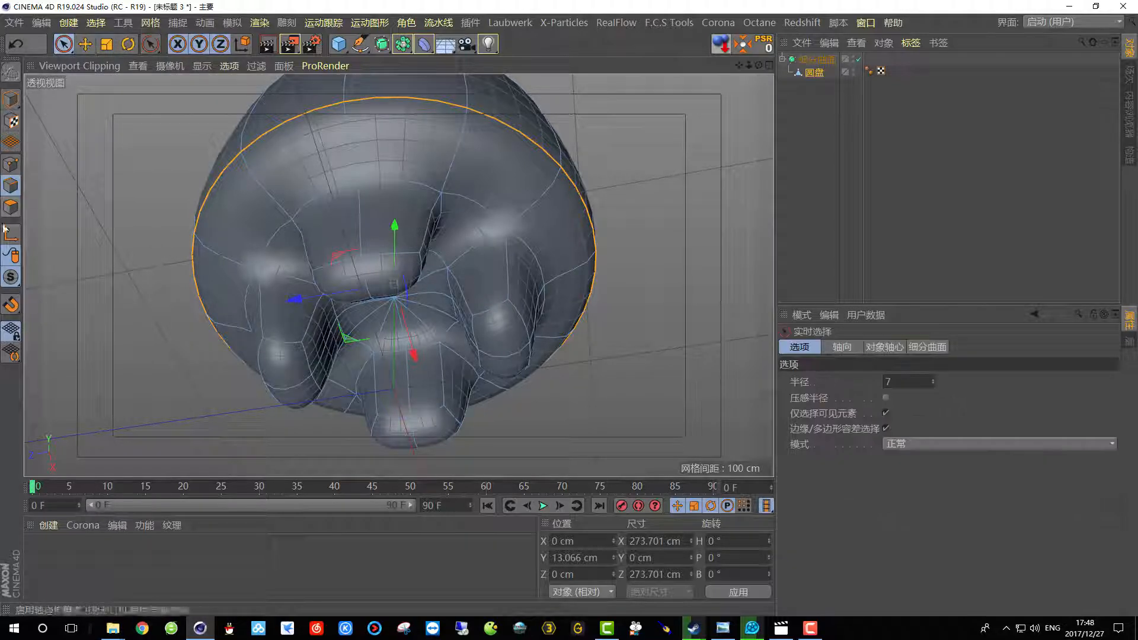
left_click(11, 181)
left_click(330, 196)
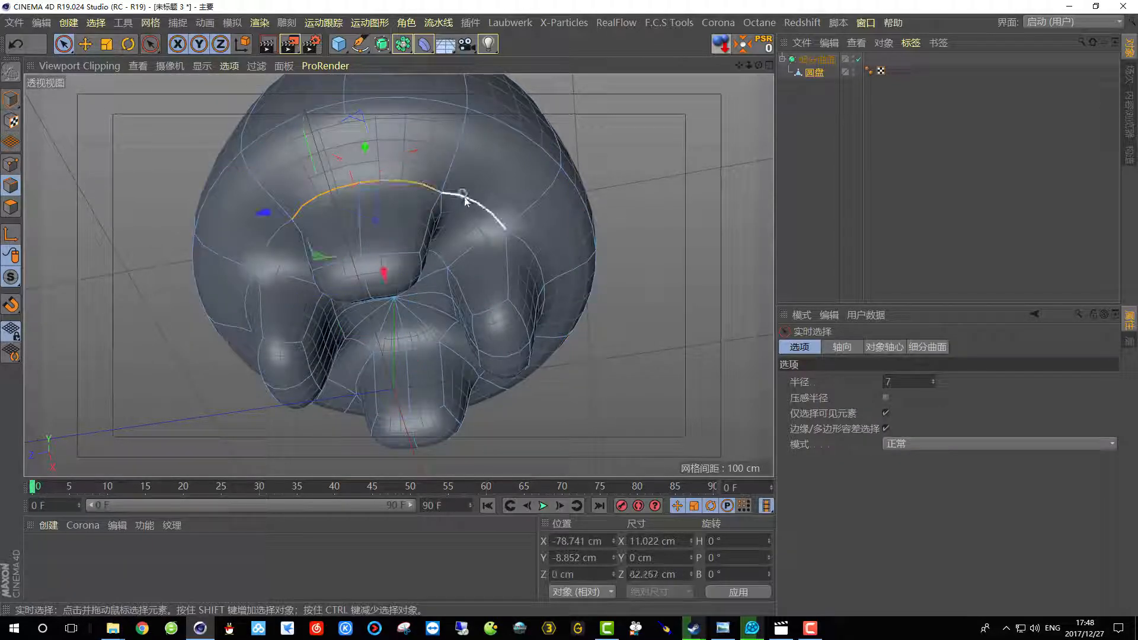
left_click(535, 255, "shift")
left_click_drag(535, 256, 457, 301, "alt")
left_click(517, 282, "shift")
left_click_drag(517, 283, 293, 294, "alt")
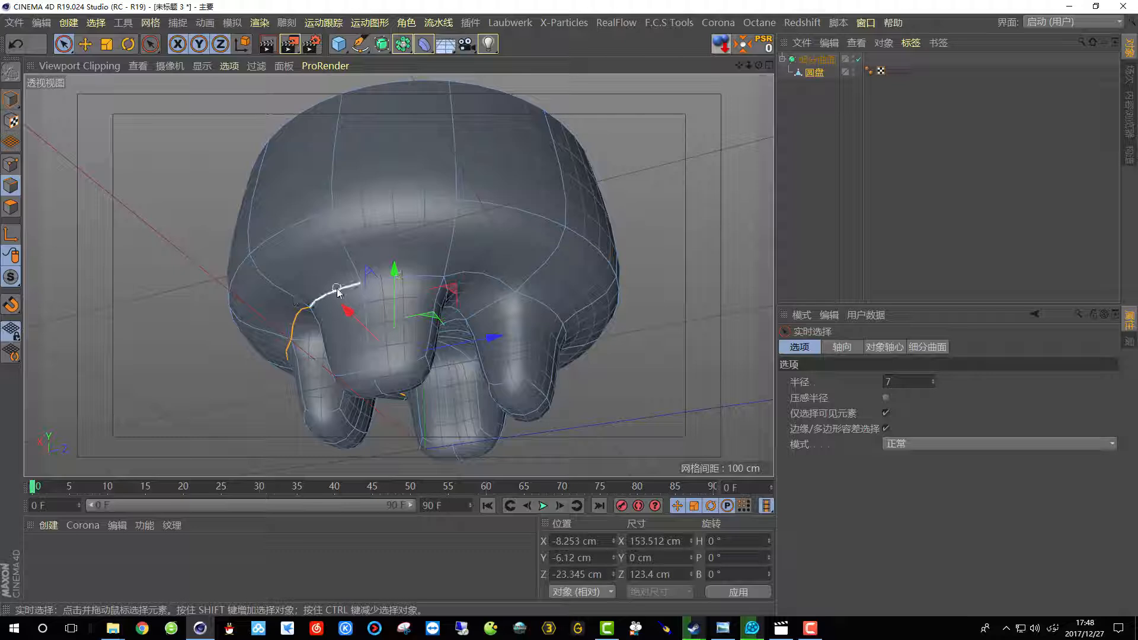
left_click(490, 257)
left_click_drag(571, 245, 459, 293, "alt")
left_click(414, 269)
left_click(476, 276, "shift")
left_click(562, 284, "shift")
left_click_drag(562, 284, 321, 270, "alt")
left_click(590, 289, "shift")
left_click_drag(590, 289, 395, 290, "alt")
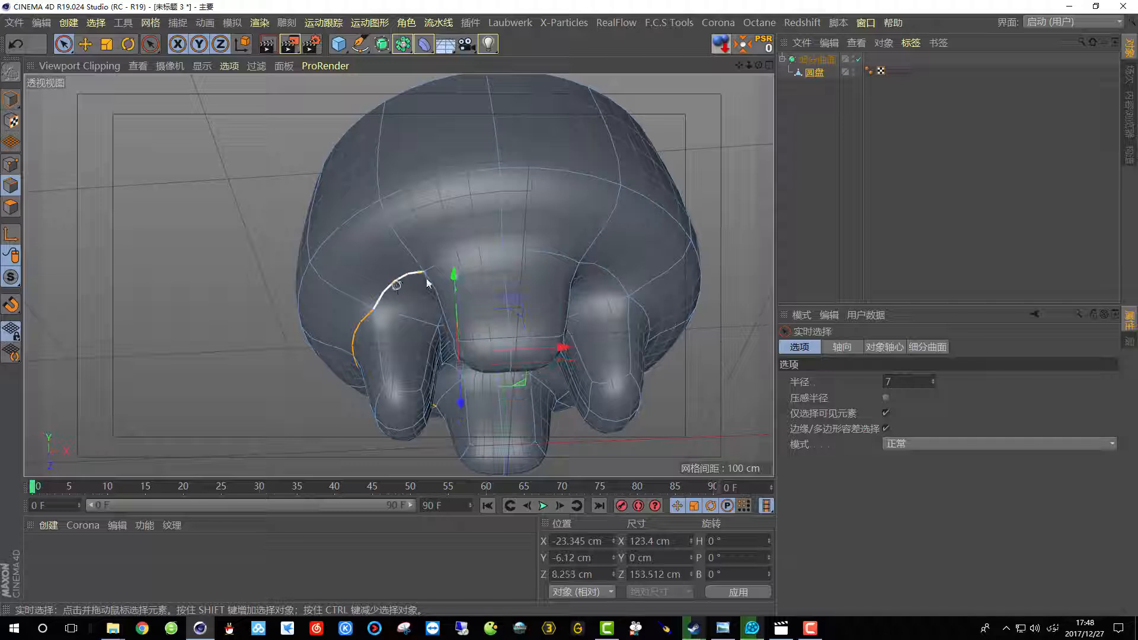
left_click(461, 264, "shift")
left_click_drag(588, 253, 490, 300, "alt")
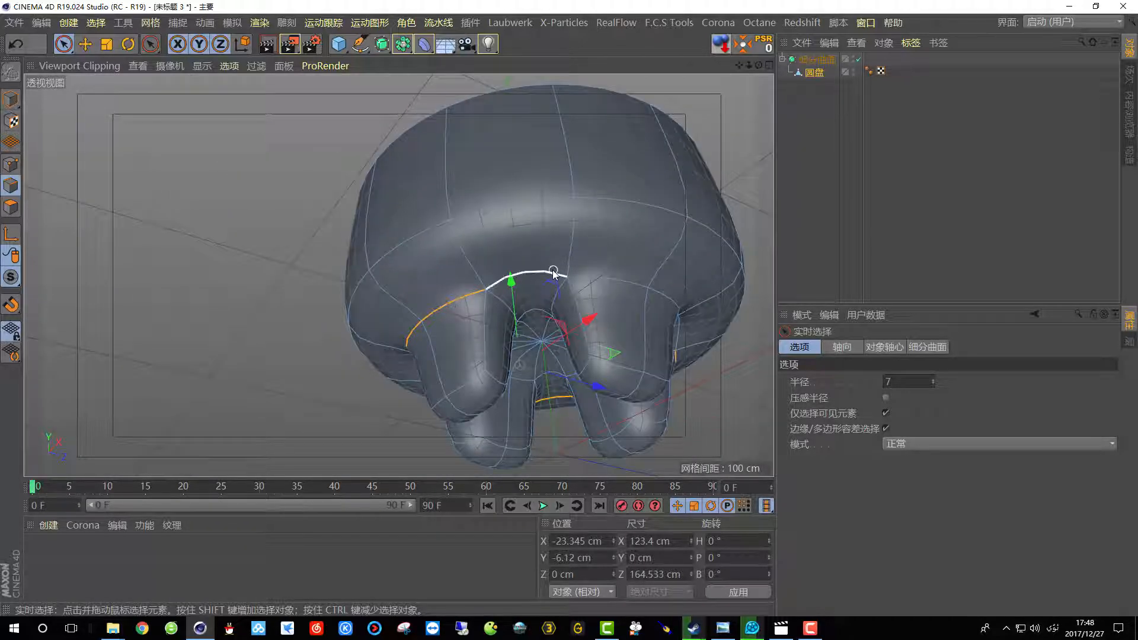
middle_click_drag(519, 287, 401, 277, "alt")
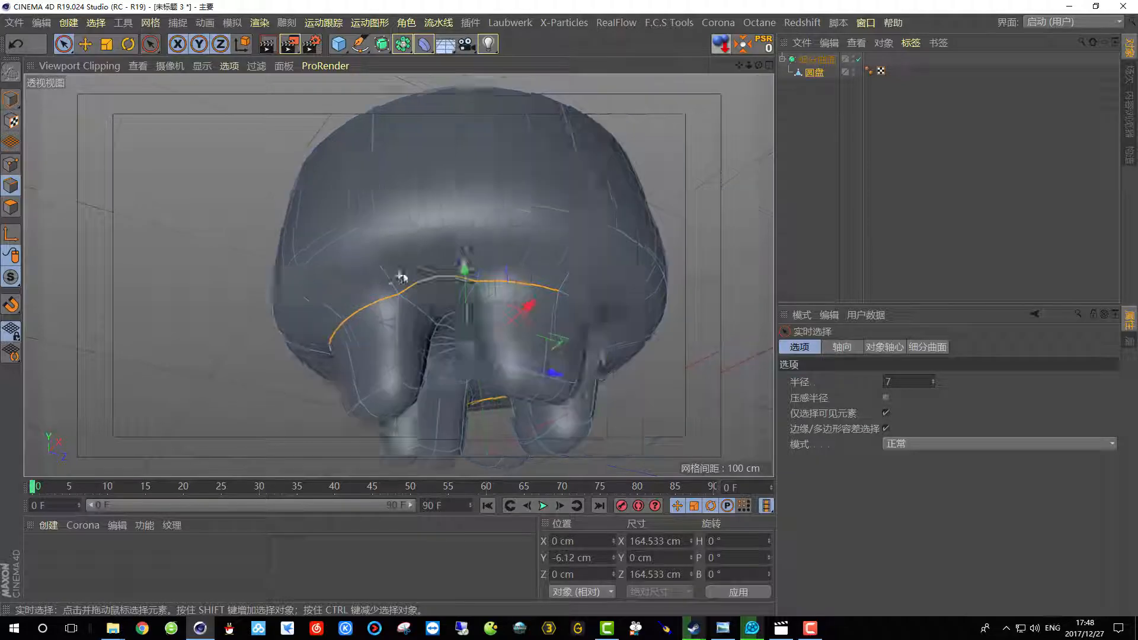
left_click_drag(513, 266, 292, 282, "alt")
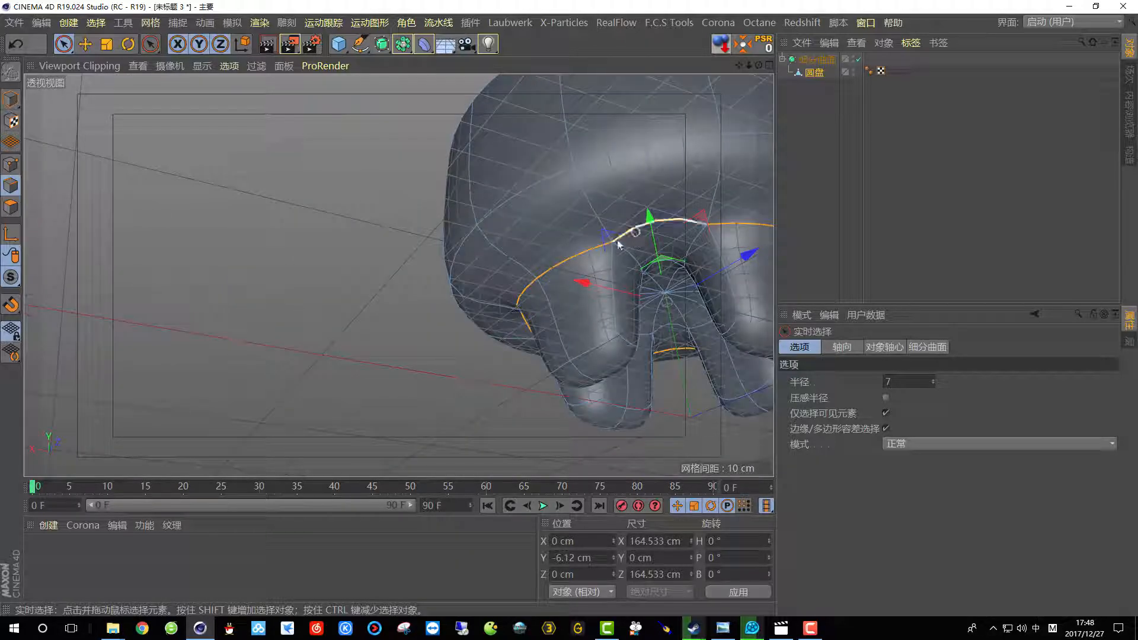
left_click_drag(617, 245, 653, 275, "alt")
middle_click_drag(538, 243, 437, 261, "alt")
left_click_drag(437, 255, 432, 193, "alt")
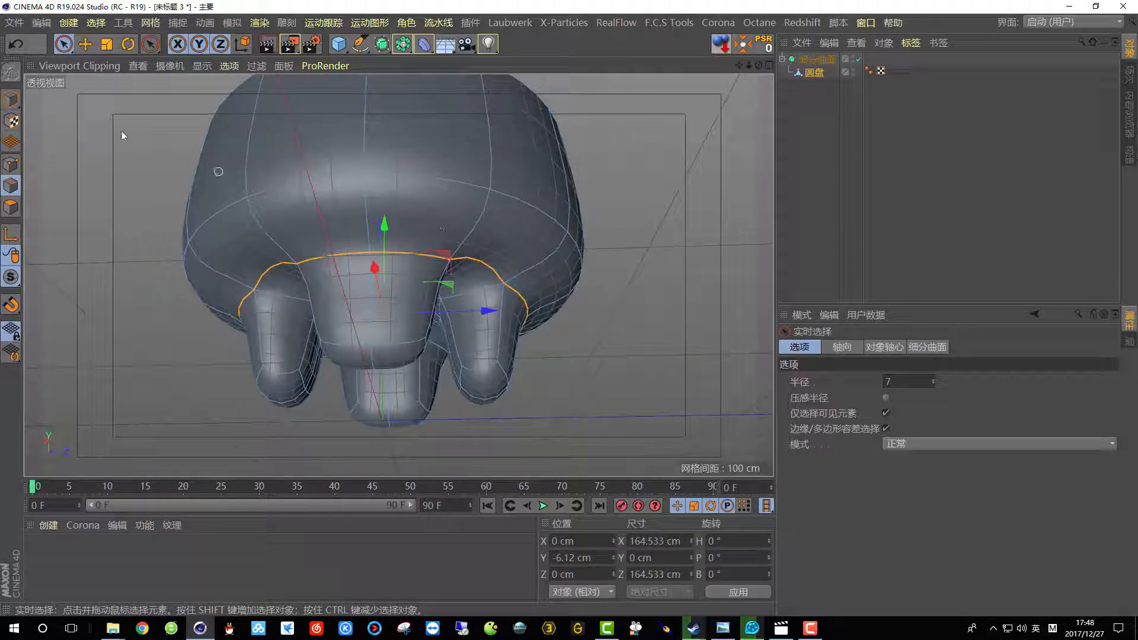
- Scale the ring around the feet to about 226.4 cm and the loop above it to about 228.5 cm, following the reference outline
left_click(108, 44)
left_click_drag(96, 172, 253, 182)
scroll(413, 238, "down", 2)
left_click_drag(758, 65, 793, 114)
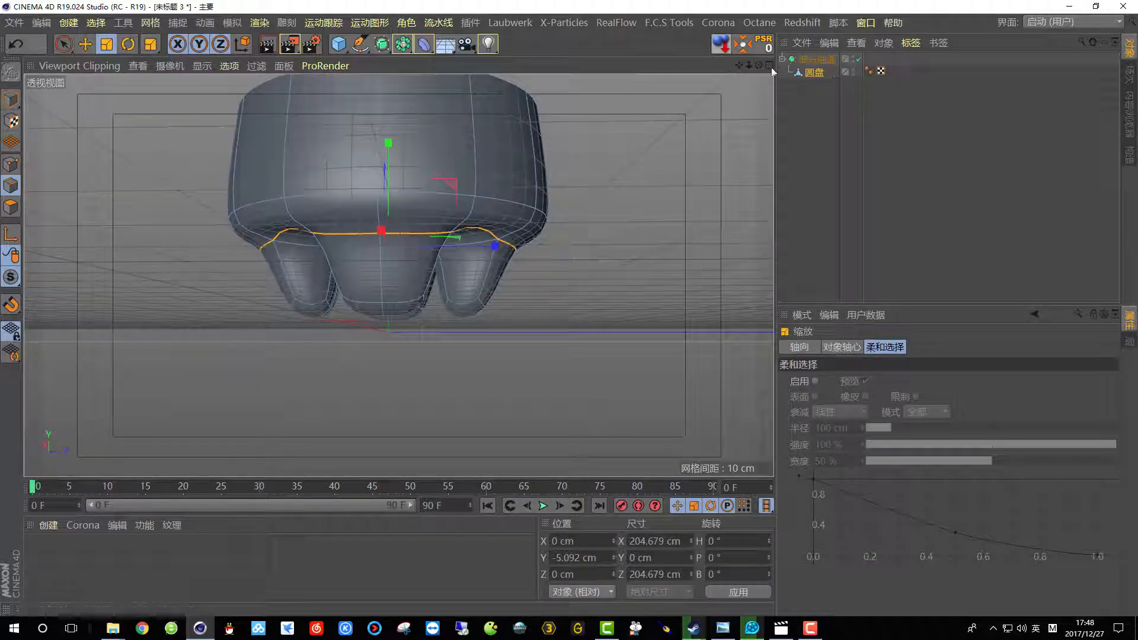
middle_click(642, 131)
left_click(769, 276)
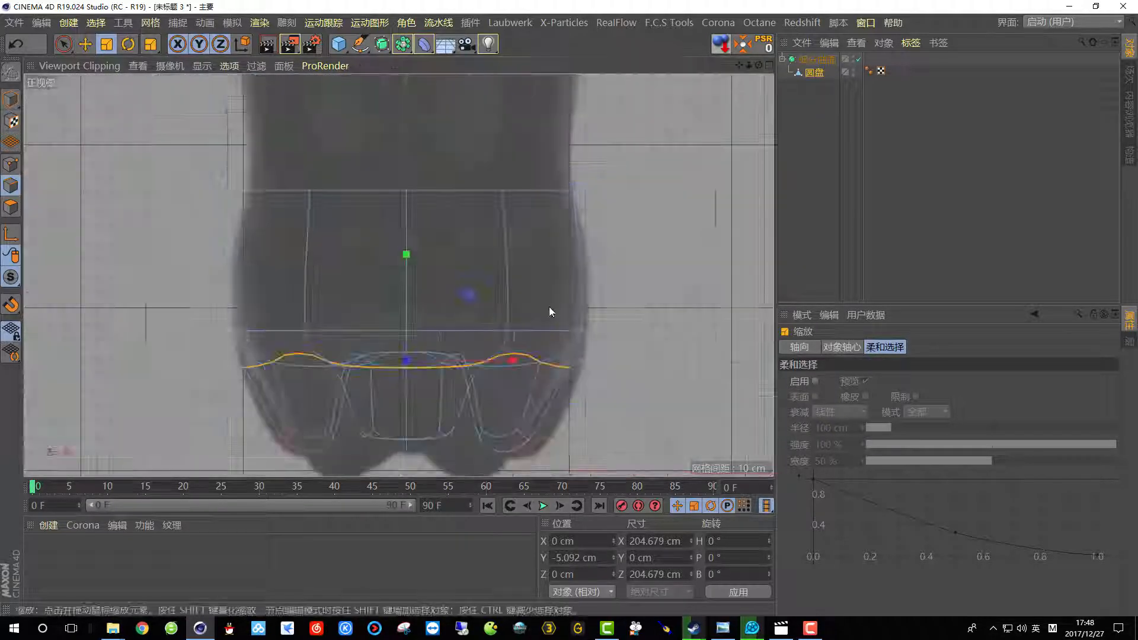
left_click_drag(159, 396, 216, 403)
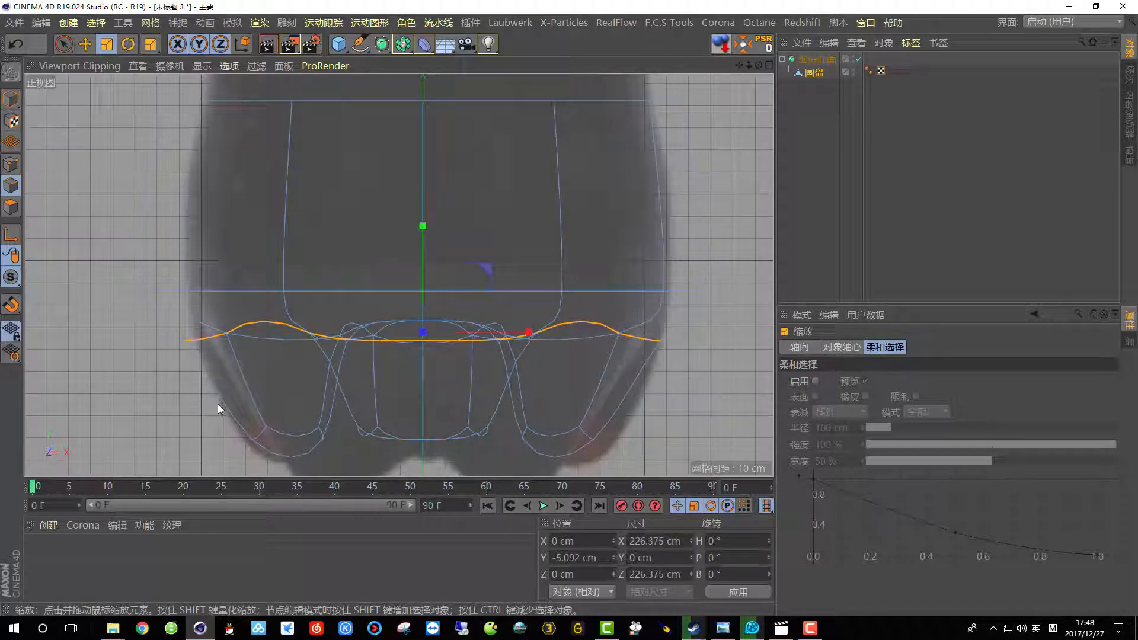
left_click(621, 289)
left_click_drag(734, 235, 641, 255)
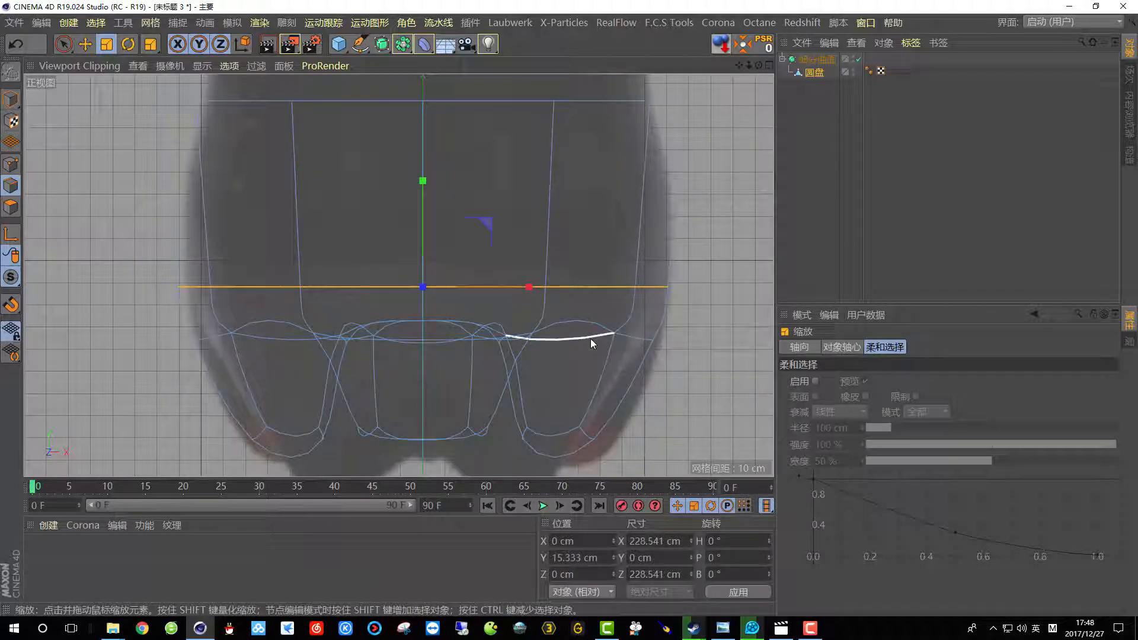
- Switch to the selected foot-bottom polygons and move them up to about Y -39.7 cm
left_click(768, 64)
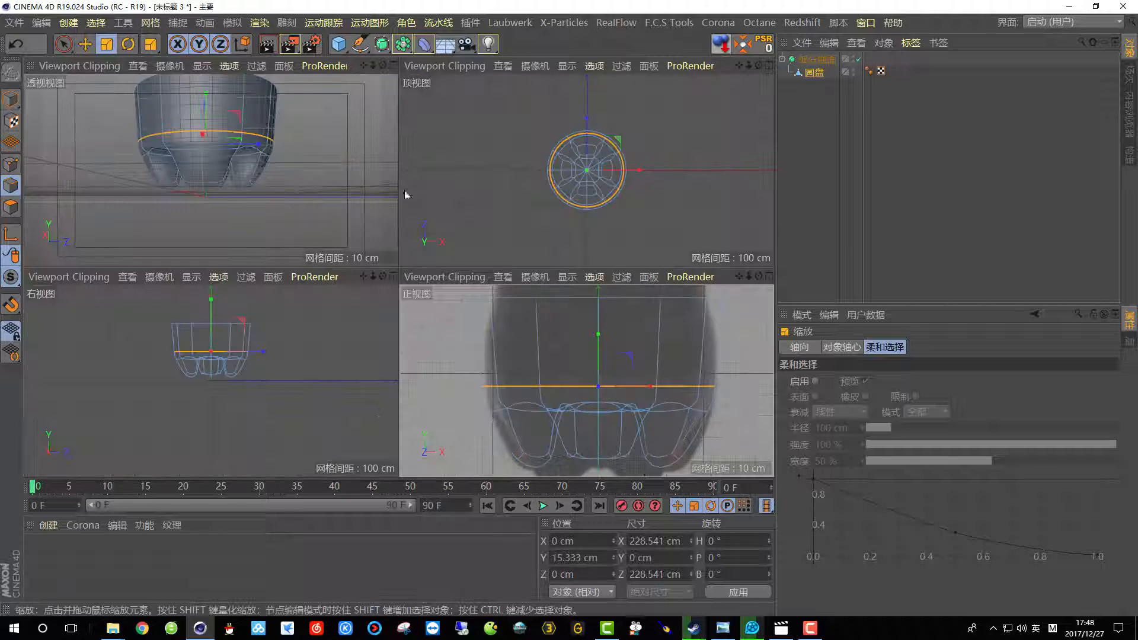
left_click(393, 64)
mouse_move(486, 220)
left_mouse_down("alt")
mouse_move(485, 78)
mouse_move(495, 237)
mouse_move(523, 117)
mouse_move(508, 212)
mouse_move(432, 240)
mouse_move(456, 309)
mouse_move(468, 229)
left_mouse_up("alt")
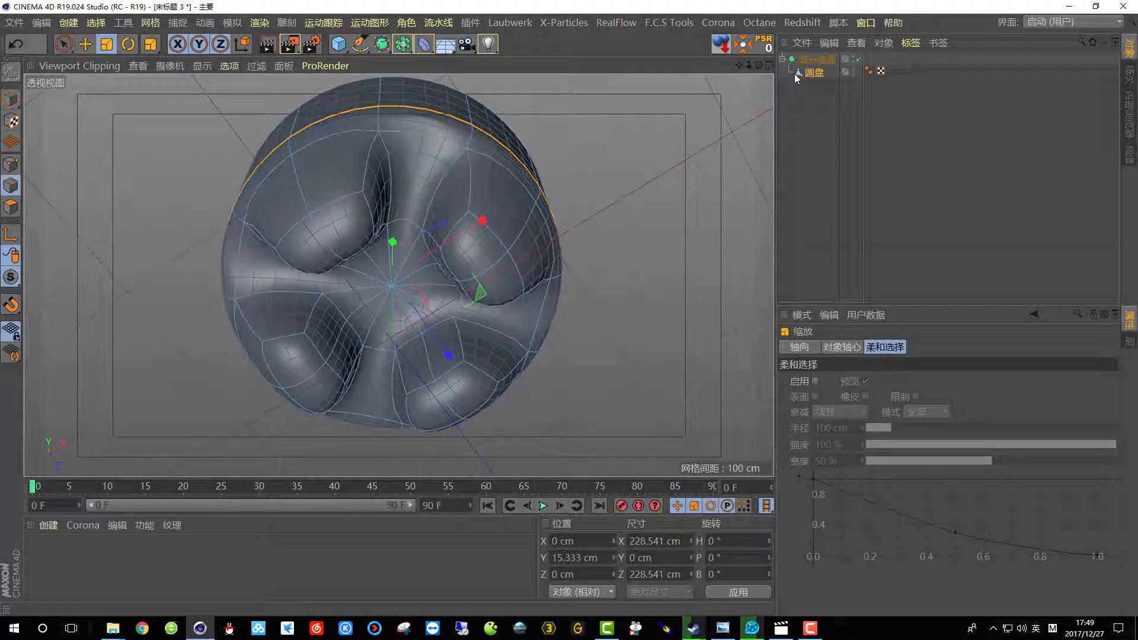
left_click(12, 207)
left_click_drag(271, 241, 307, 96, "alt")
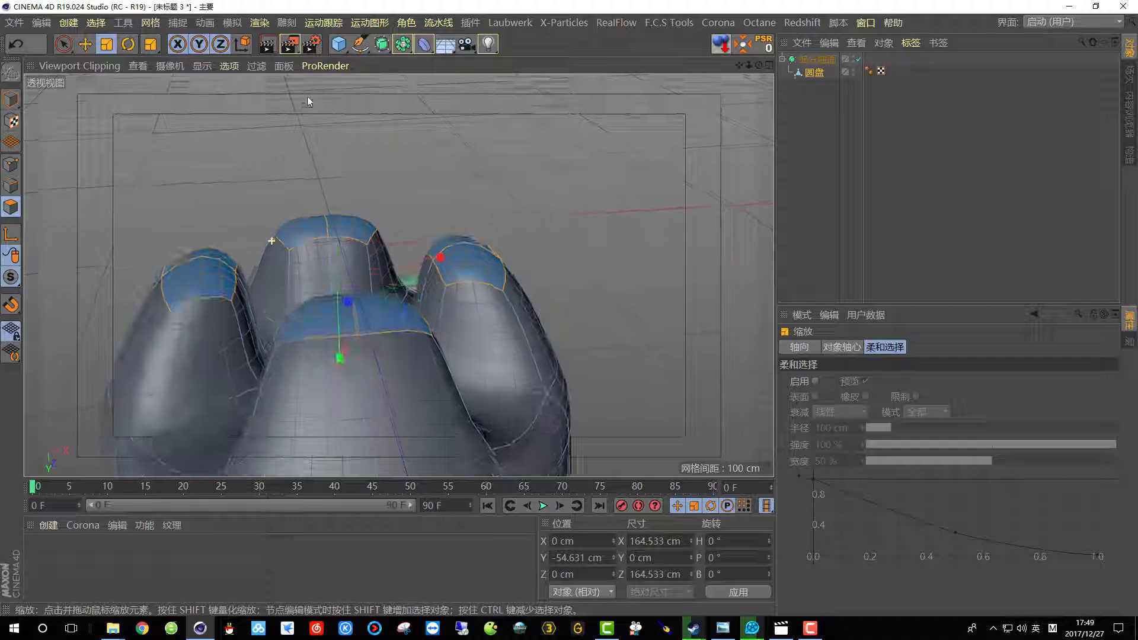
left_click(86, 45)
left_click_drag(398, 275, 381, 186, "alt")
left_click_drag(541, 274, 540, 312)
left_click_drag(543, 311, 565, 388, "alt")
middle_click_drag(468, 348, 401, 380, "alt")
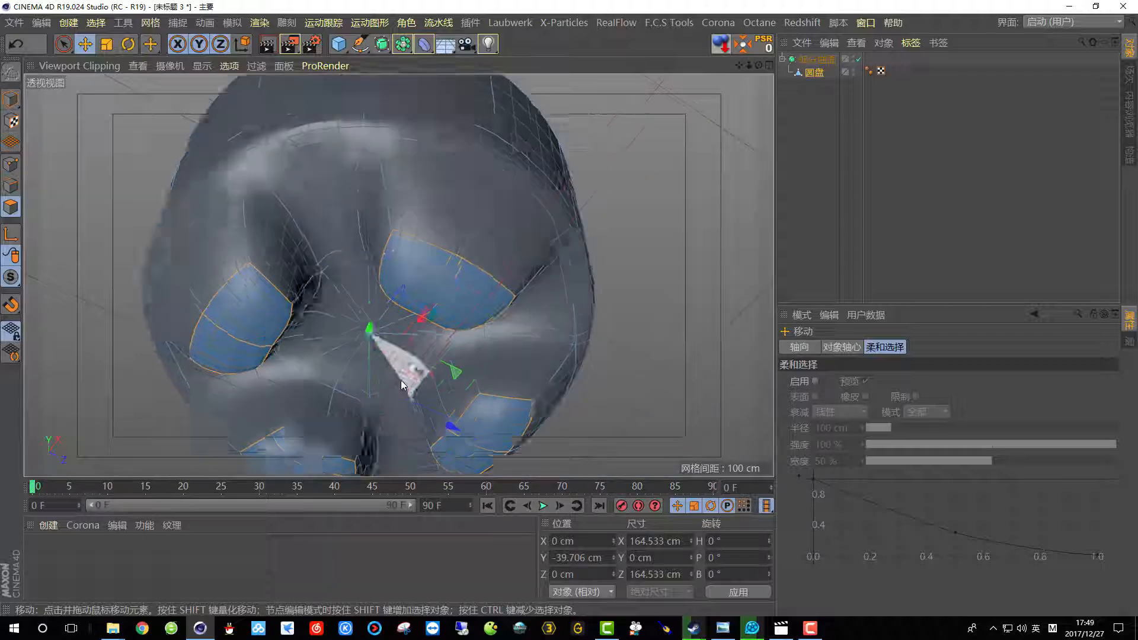
- Turn off the Subdivision Surface and inset the fan of polygons at the base's centre by about 13.8 cm
scroll(399, 378, "up", 5)
left_click_drag(360, 371, 367, 415, "alt")
left_click(813, 73)
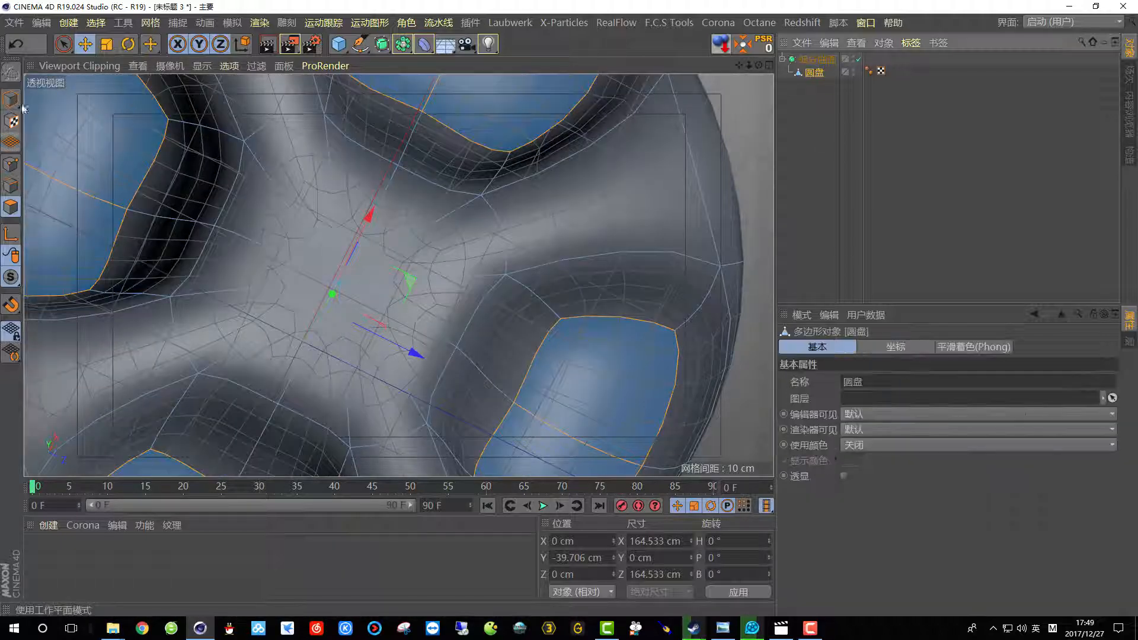
left_click(64, 45)
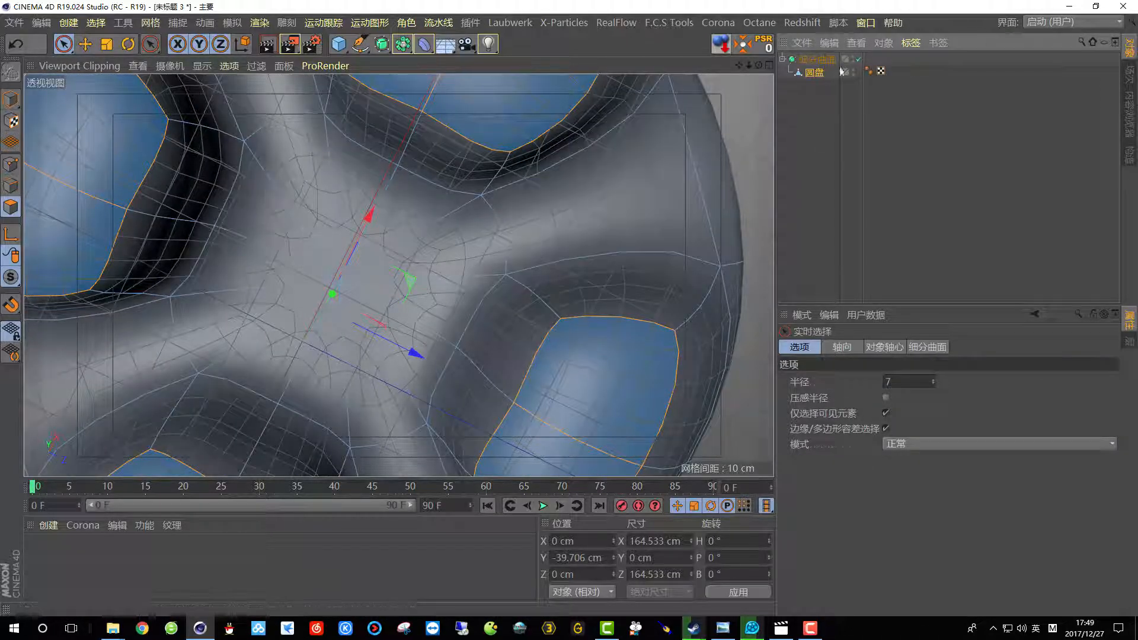
left_click(859, 59)
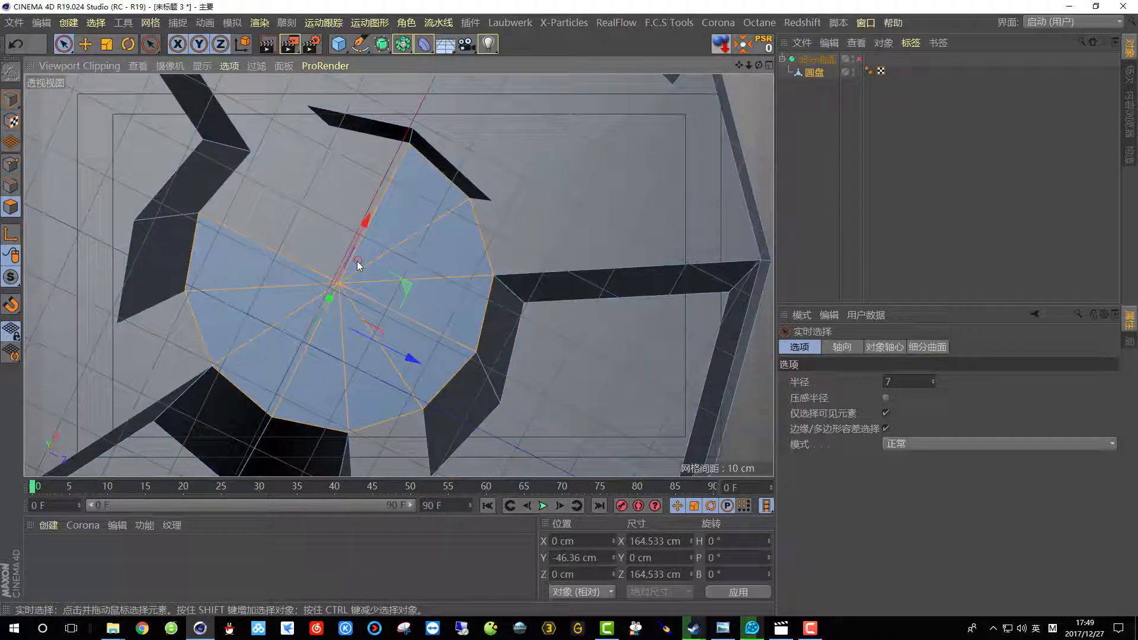
left_click(406, 204)
right_click(406, 203)
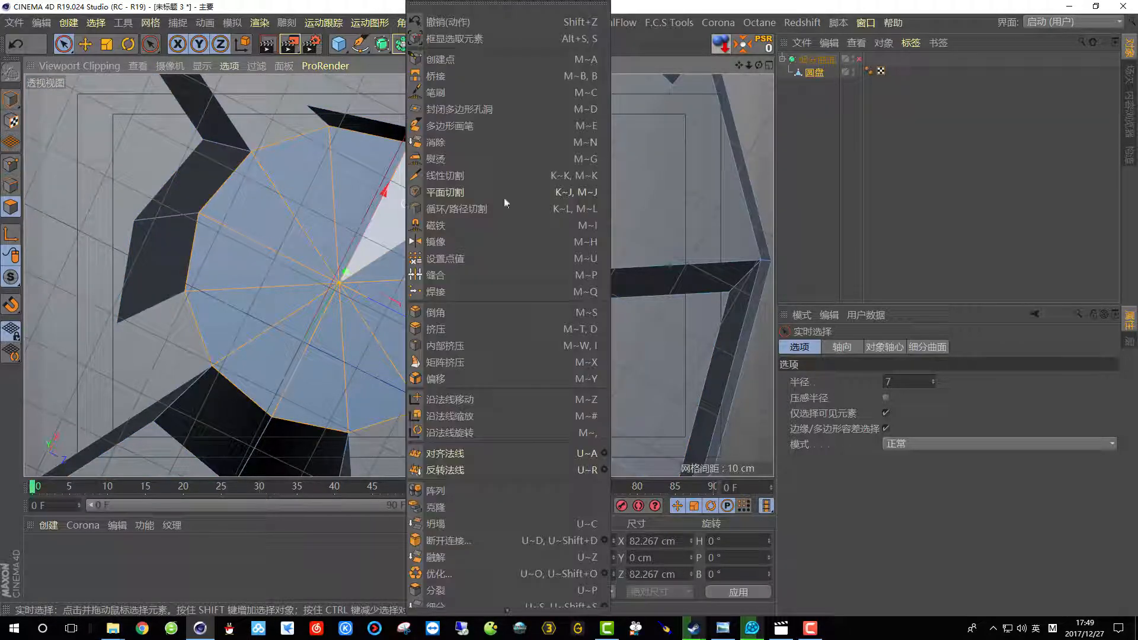
left_click(498, 345)
left_click_drag(390, 350, 385, 349)
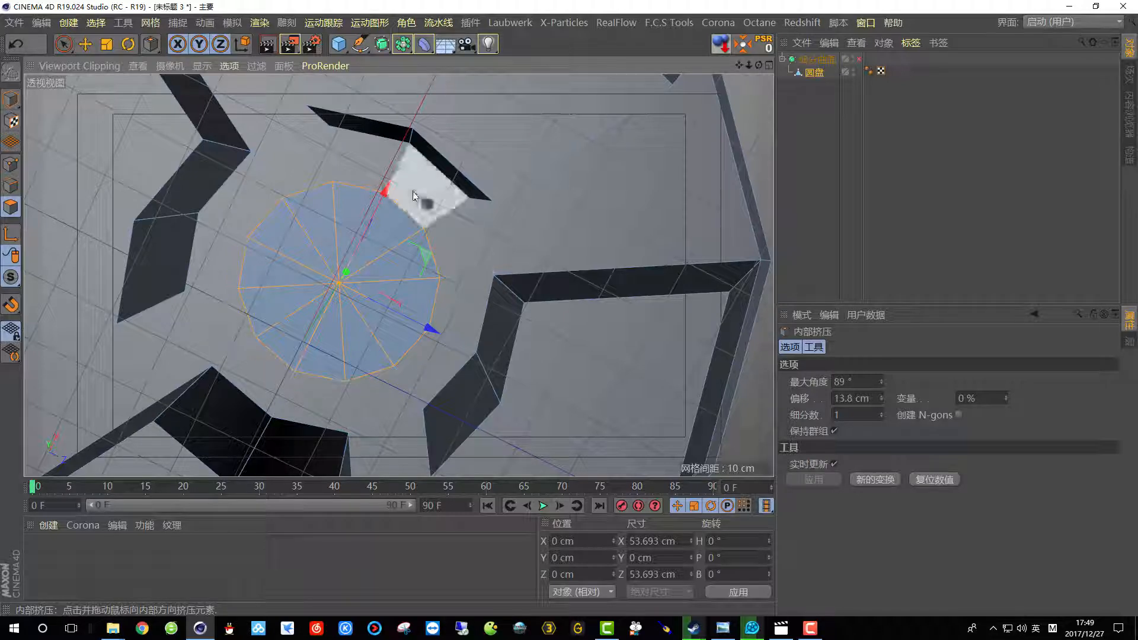
- Move the inset centre polygons to about Y -13.2 cm and turn the Subdivision Surface back on
left_click_drag(411, 190, 485, 289, "alt")
left_click_drag(311, 156, 314, 187)
left_click(859, 60)
- Cut a loop at about 42.6% inside the base's central disc and another loop just outside its rim
left_click_drag(390, 217, 443, 265, "alt")
right_click(443, 265)
left_click(492, 221)
left_click(439, 202)
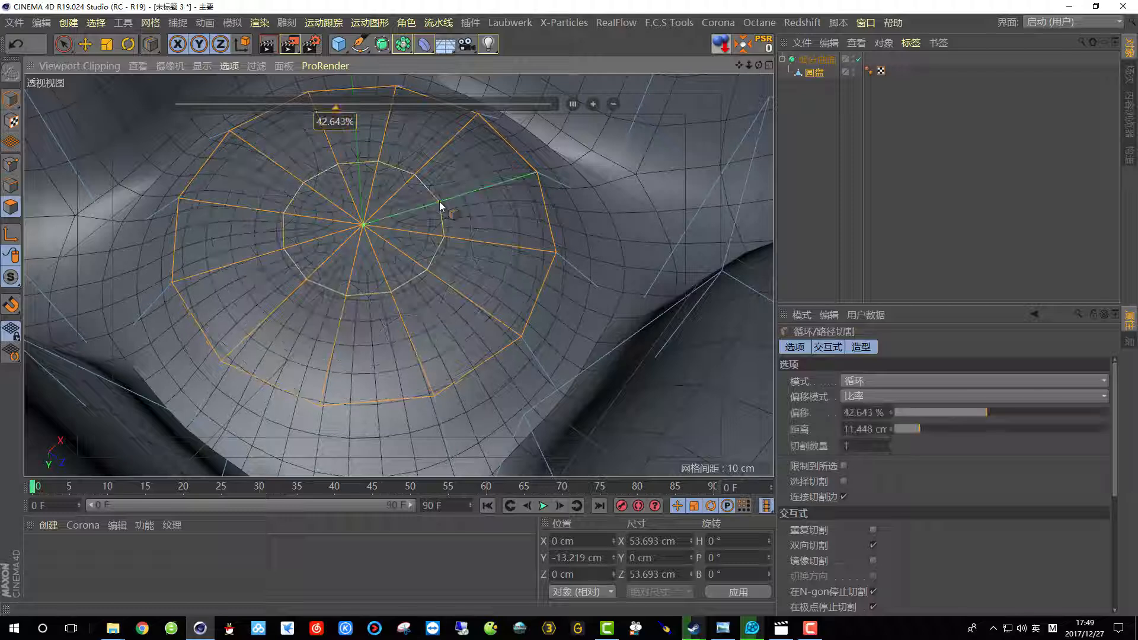
left_click_drag(419, 272, 541, 272, "alt")
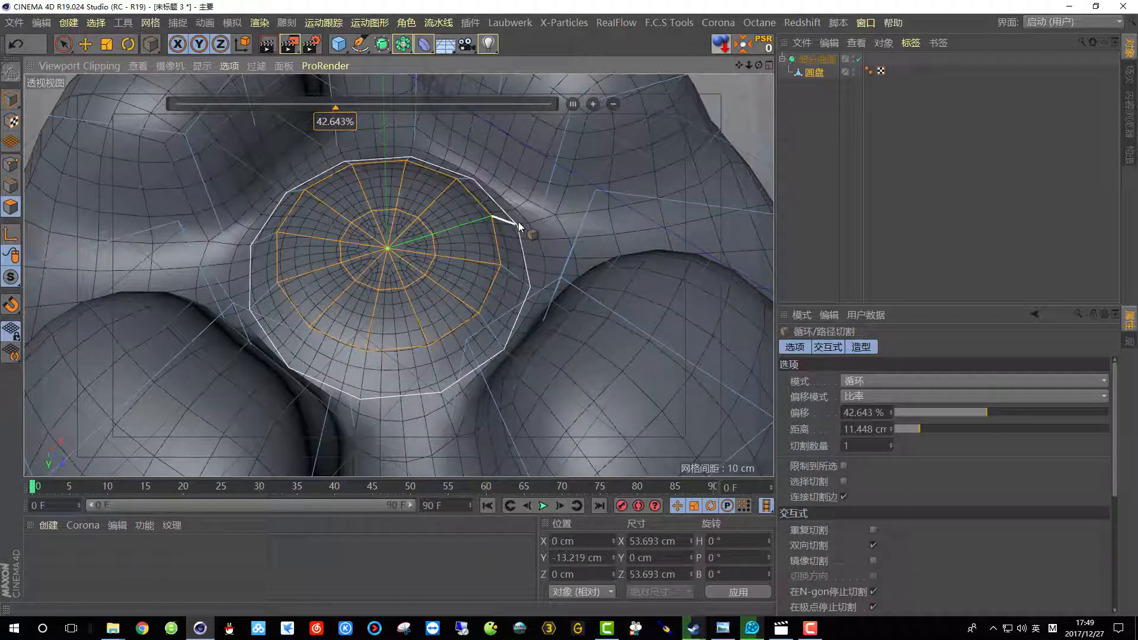
left_click_drag(520, 226, 521, 226)
- Undo and redo the loop cut outside the central disc to compare the shapes, and render the base from below
scroll(521, 231, "down", 5)
left_click_drag(493, 356, 484, 393, "alt")
key("ctrl+z")
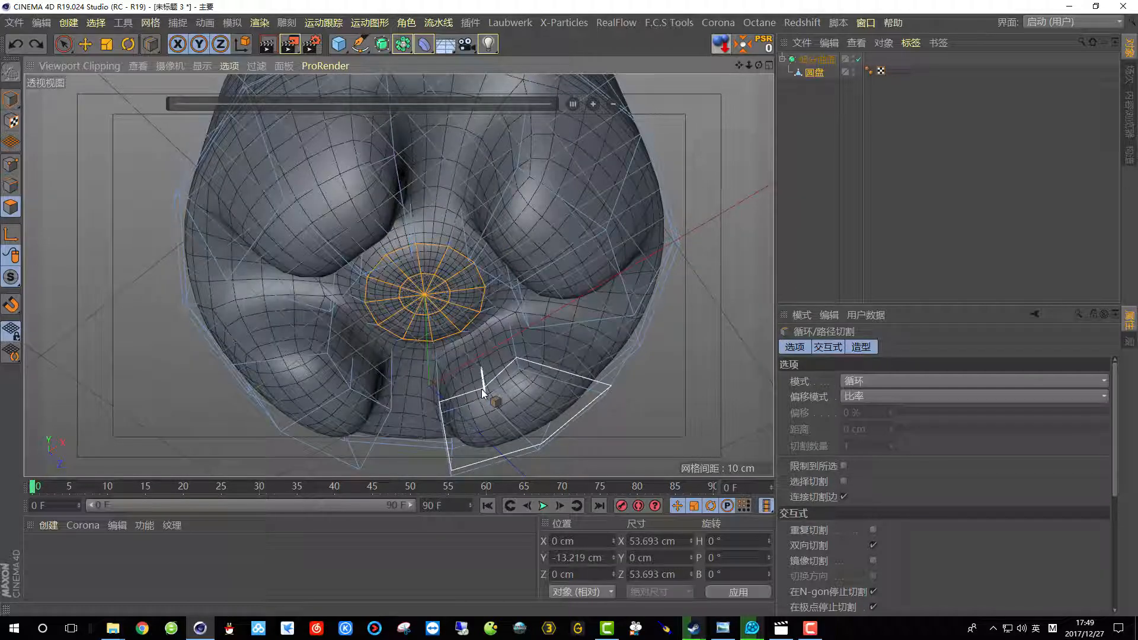
left_click(36, 43)
left_click(267, 44)
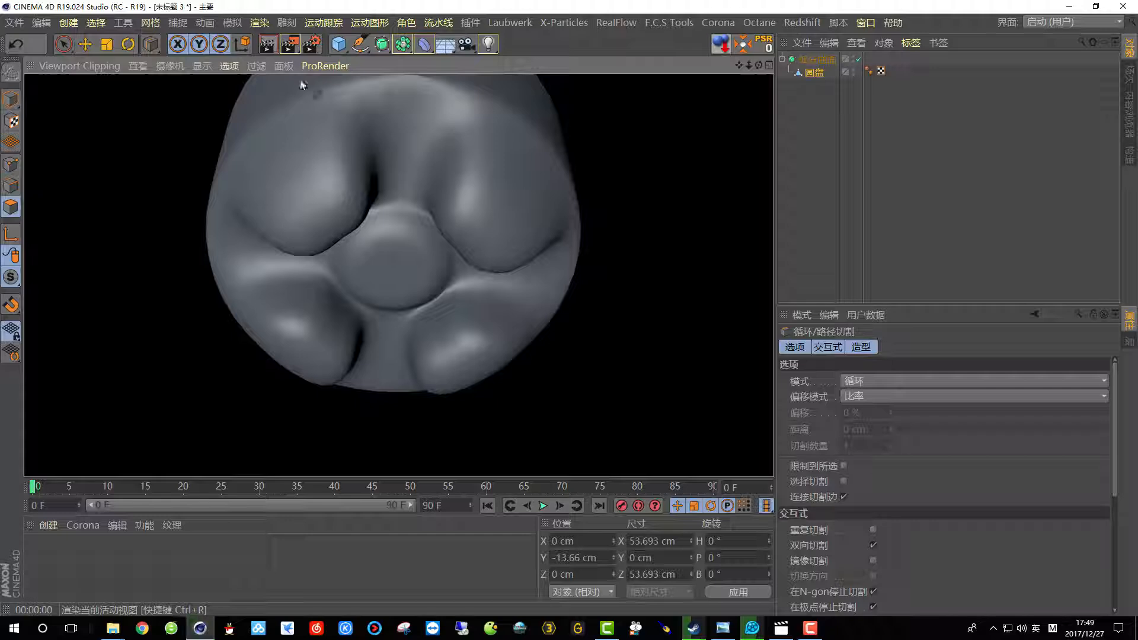
- Move the whole Subdivision Surface down to about Y 41 cm in the front view, aligning its feet with the reference bottle's bottom
scroll(379, 245, "down", 3)
left_click_drag(401, 219, 436, 282, "alt")
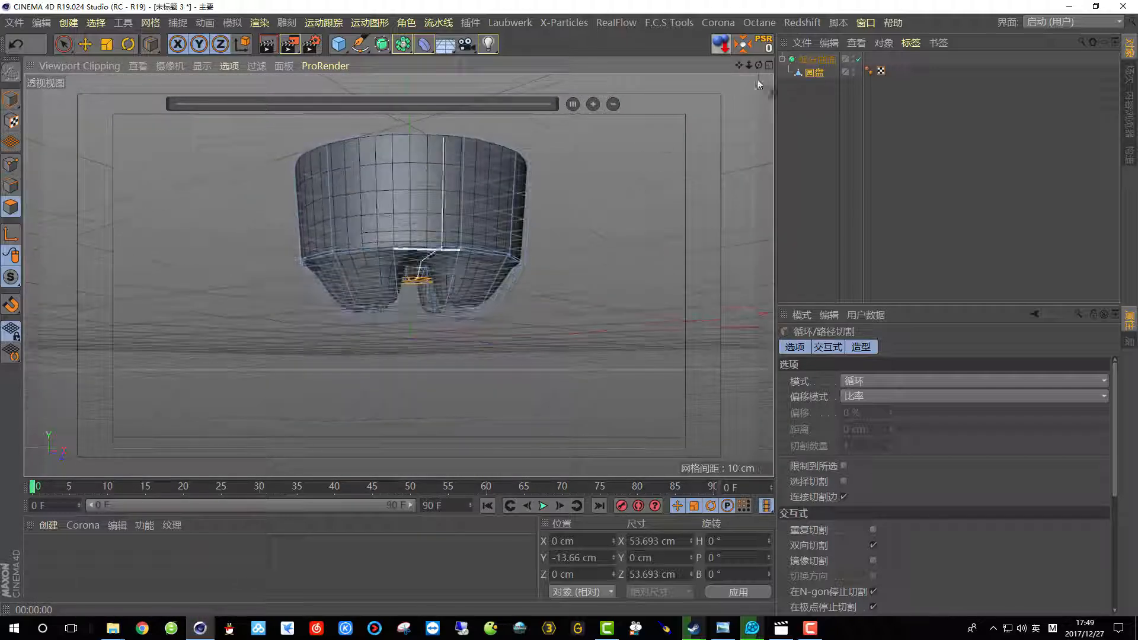
left_click(769, 65)
scroll(600, 364, "down", 1)
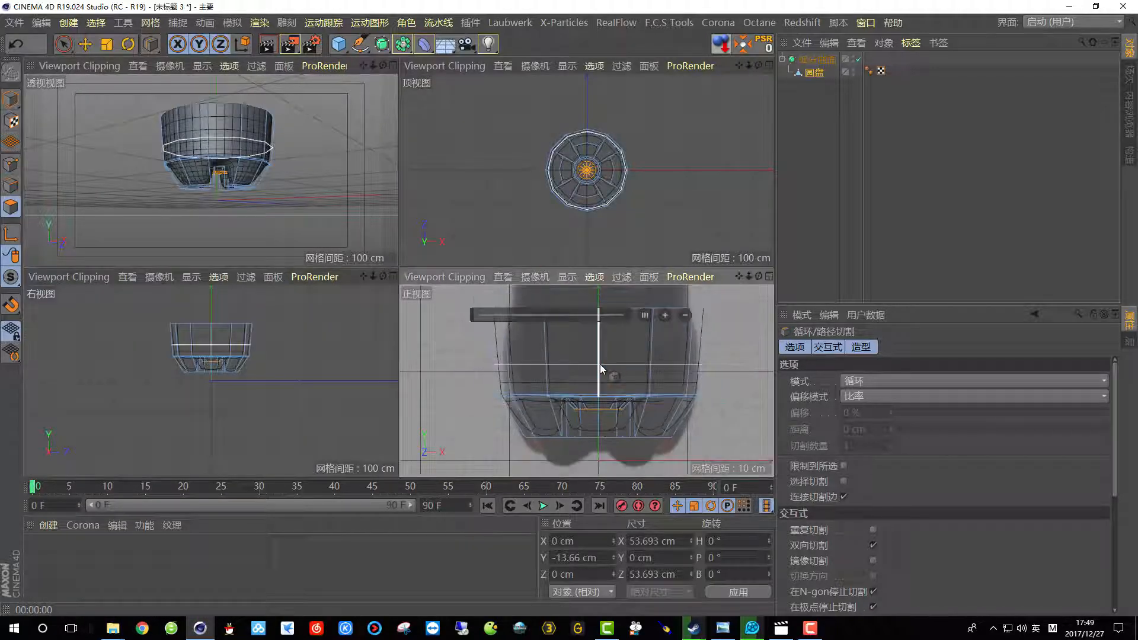
left_click(769, 279)
left_click(10, 99)
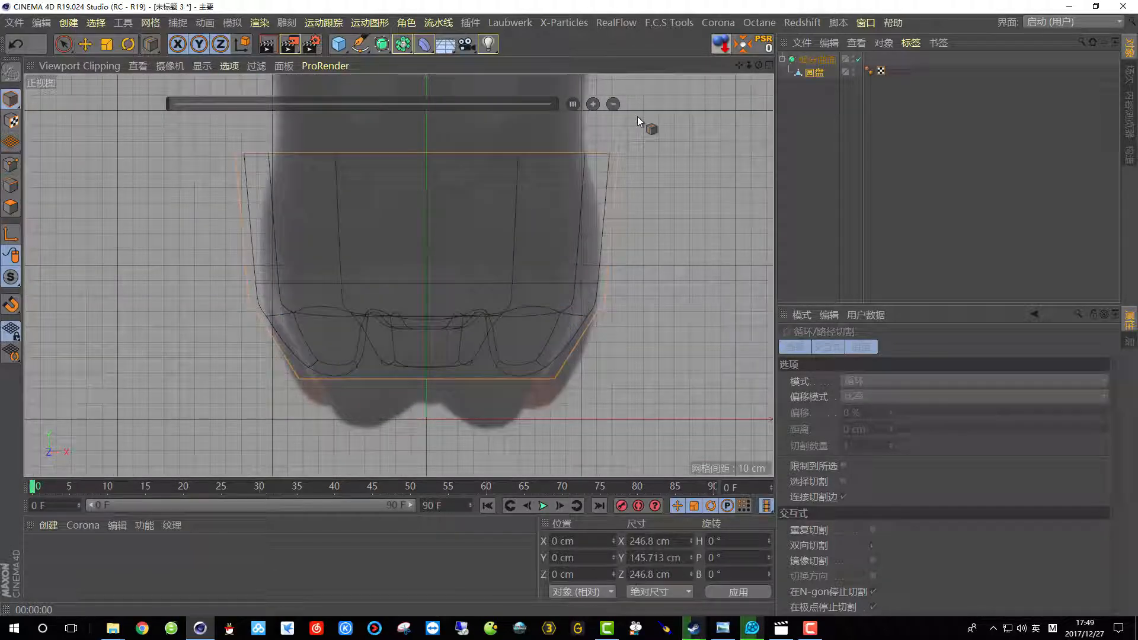
left_click(814, 62)
left_click(85, 45)
scroll(319, 262, "down", 3)
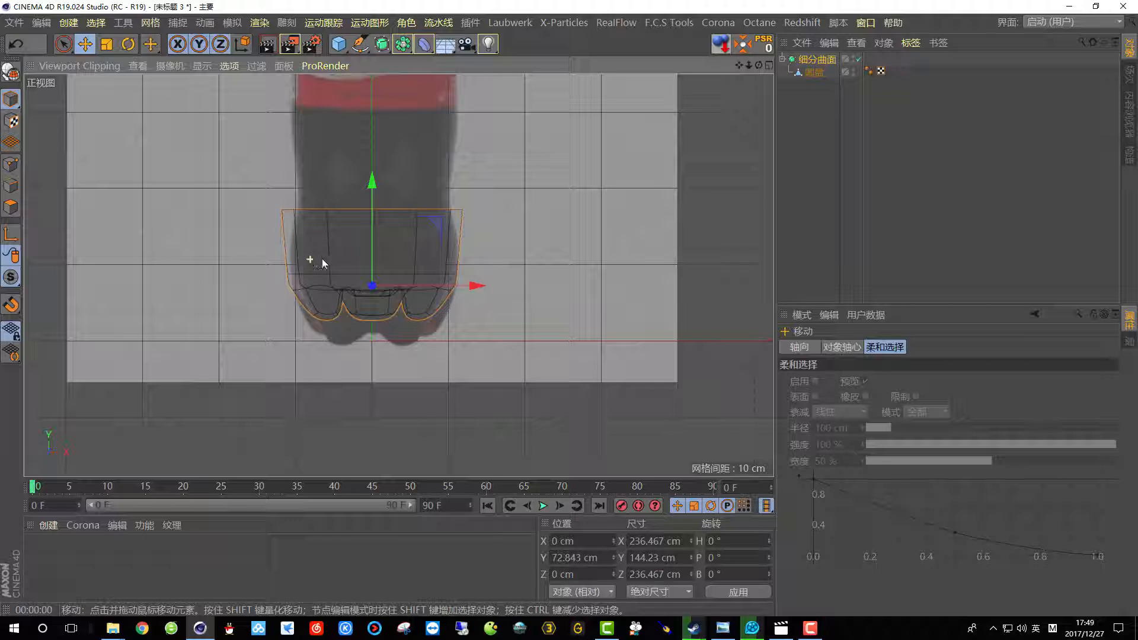
left_click_drag(371, 185, 375, 210)
scroll(365, 332, "up", 4)
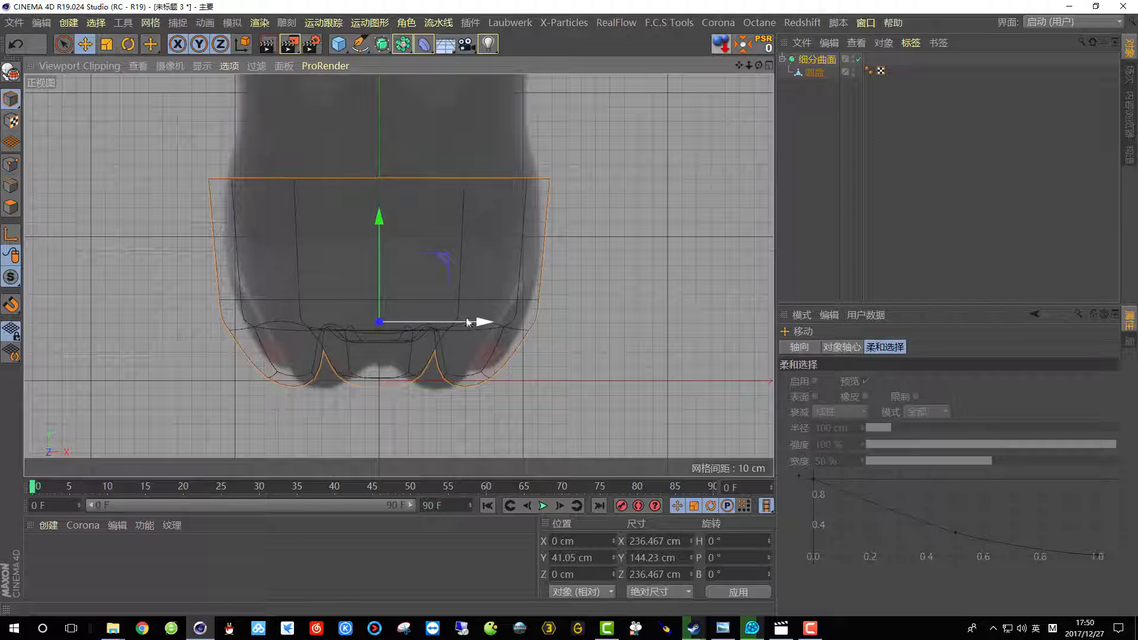
- Set the front view background image's horizontal offset to -4
key("shift+v")
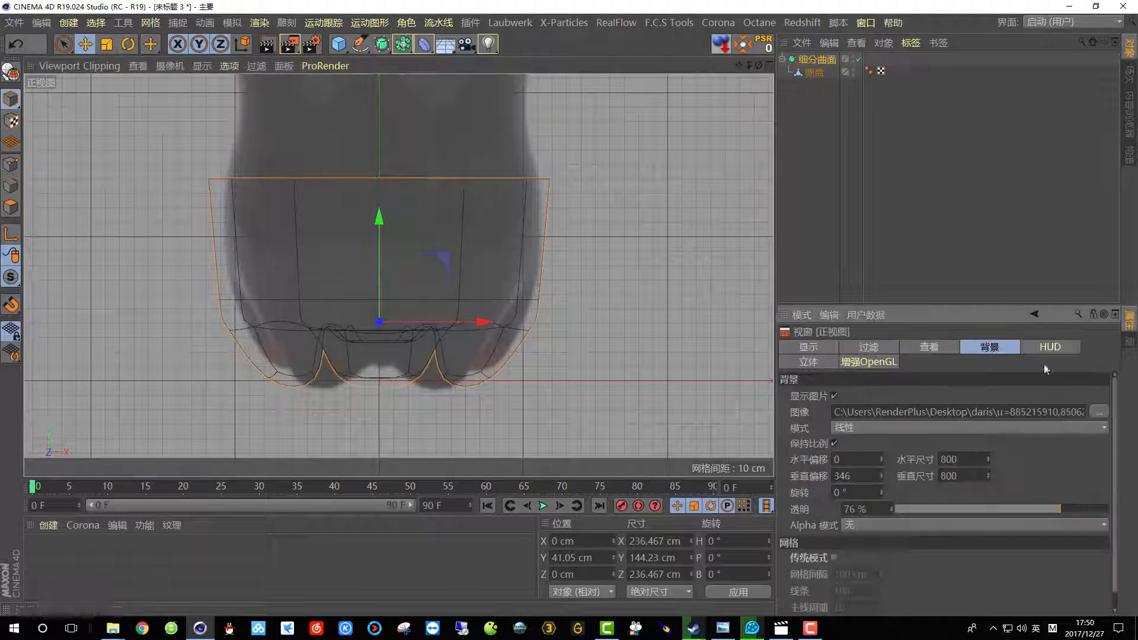
left_click(876, 459)
left_click_drag(880, 457, 881, 464)
- Scale the Subdivision Surface uniformly to about 219.9 cm wide and 134.1 cm high to fit the reference bottle
left_click_drag(546, 247, 576, 262)
key("ctrl+z")
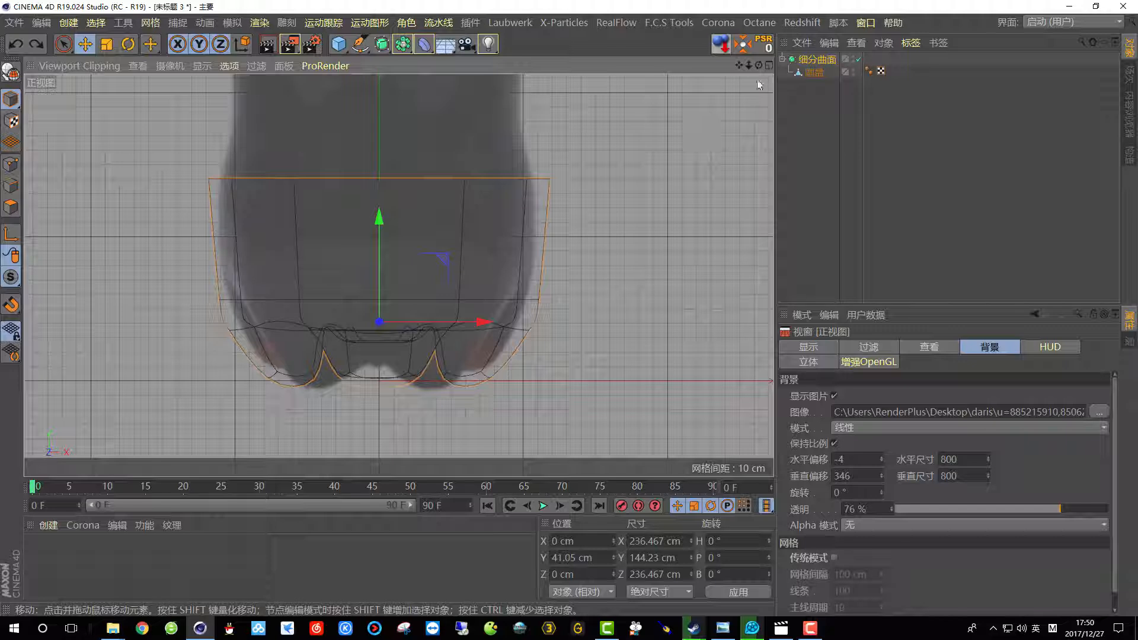
left_click(807, 61)
key("t")
left_click_drag(609, 240, 589, 248)
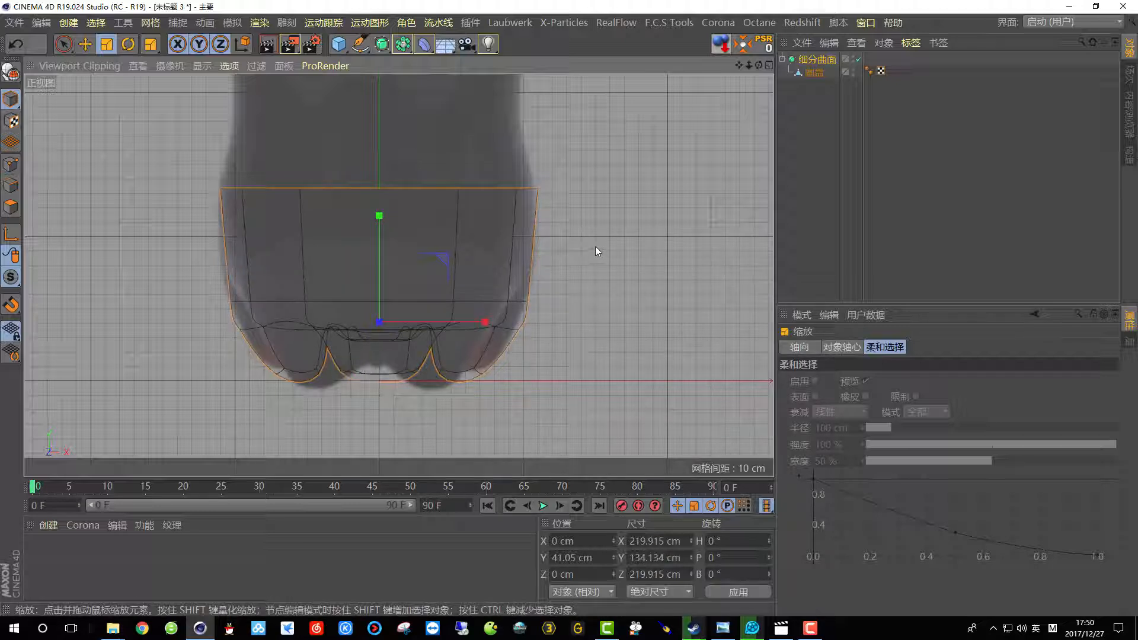
left_click(769, 65)
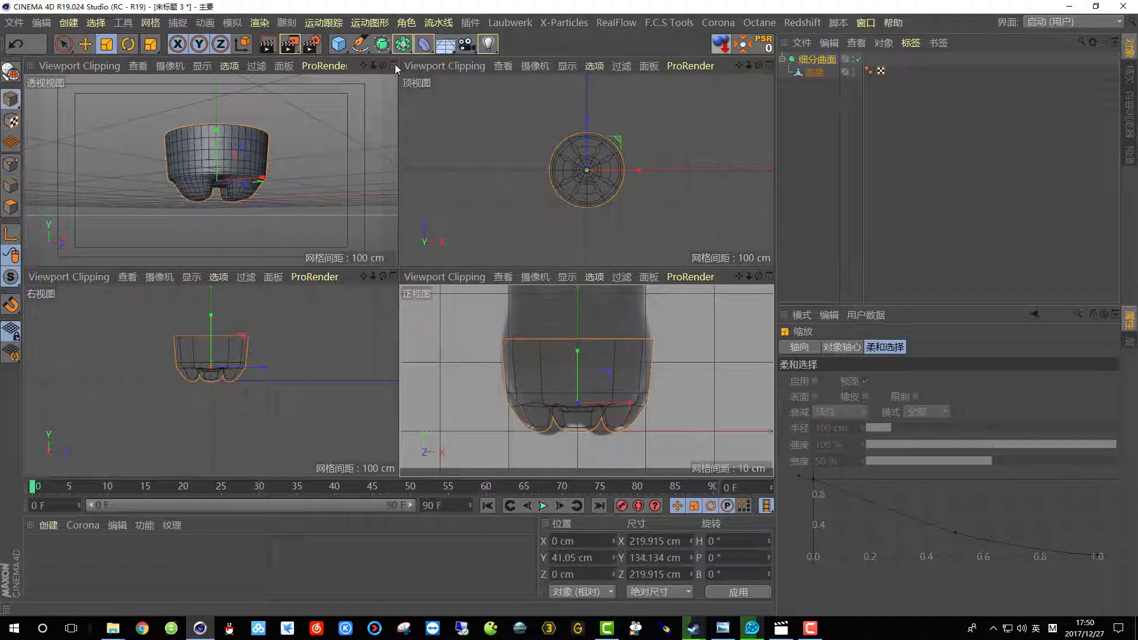
- Turn off the subdivision and loop-cut the disc's upright wall at about 48.6% of its height
left_click(394, 66)
scroll(355, 212, "up", 2)
left_click(858, 60)
scroll(484, 216, "up", 3)
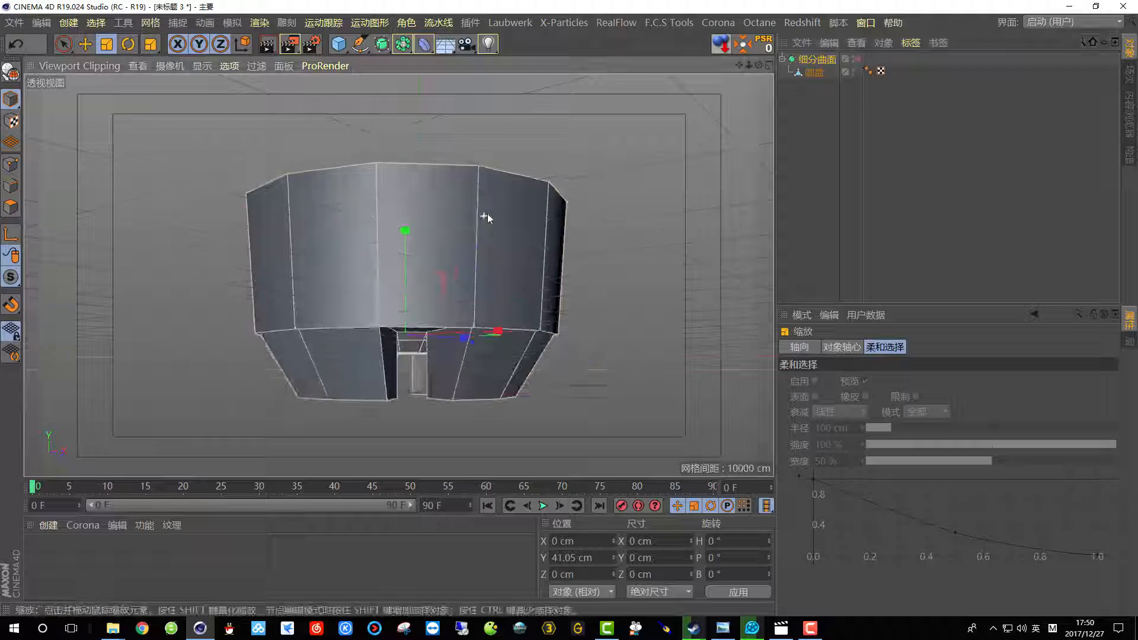
left_click_drag(486, 218, 531, 112, "alt")
right_click(531, 112)
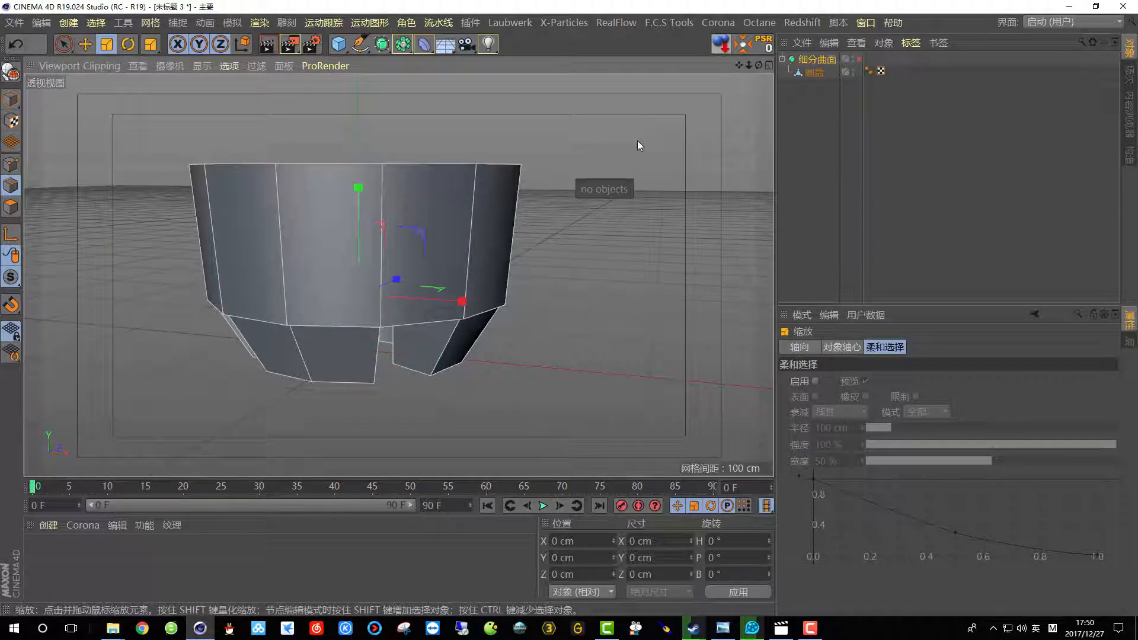
left_click(813, 73)
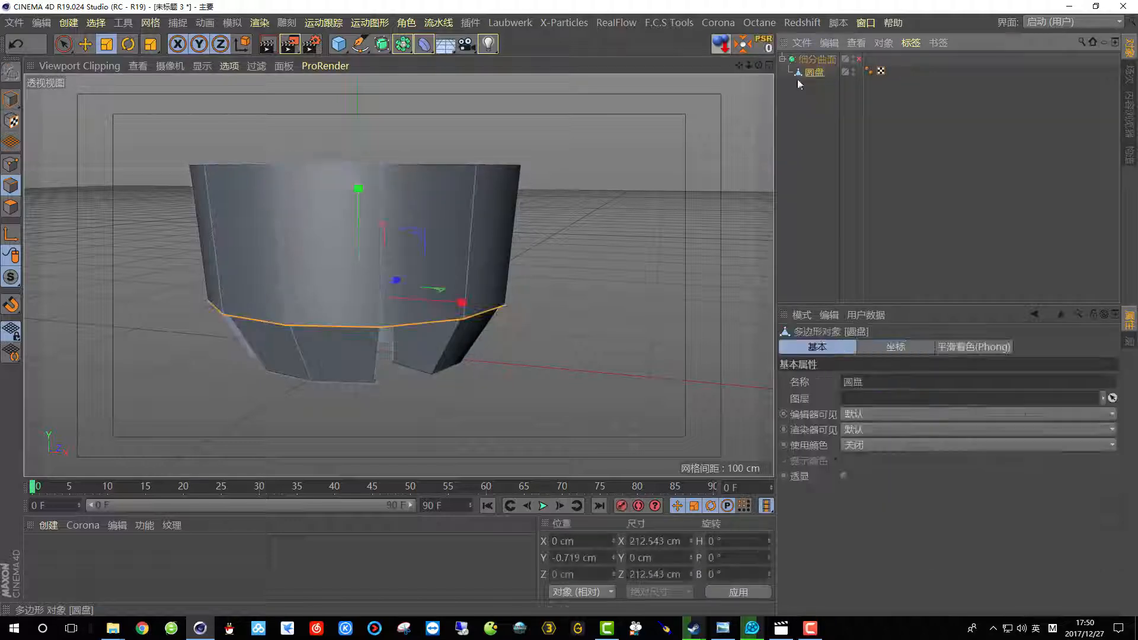
right_click(560, 182)
left_click(615, 361)
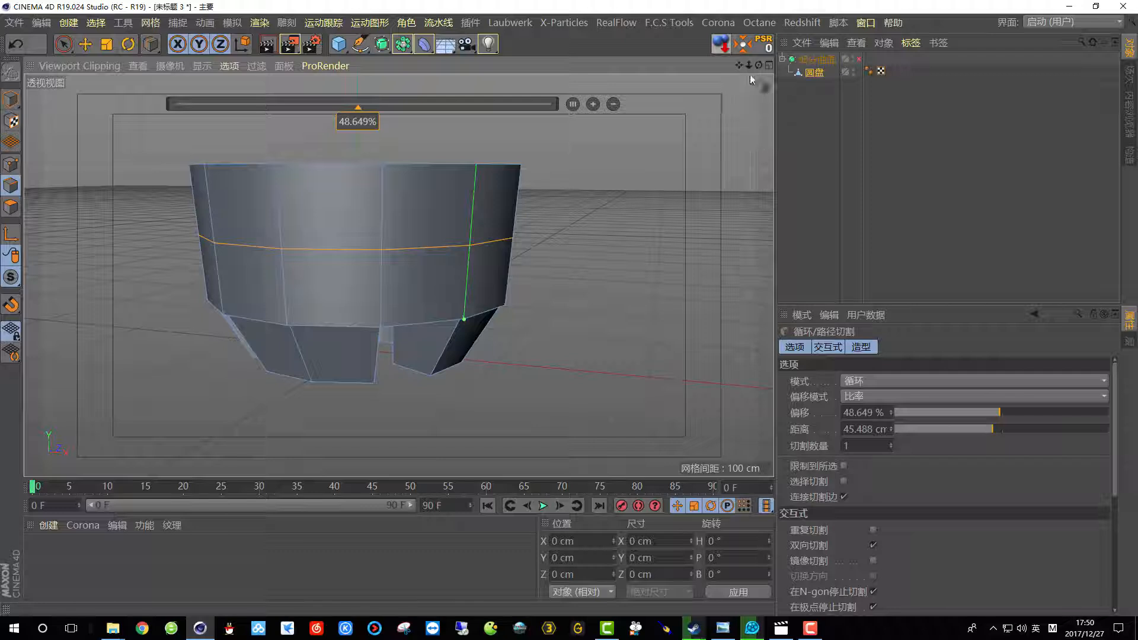
- Scale the wall's new edge loop to about 238.2 cm across in the front view and re-enable the subdivision
left_click(769, 64)
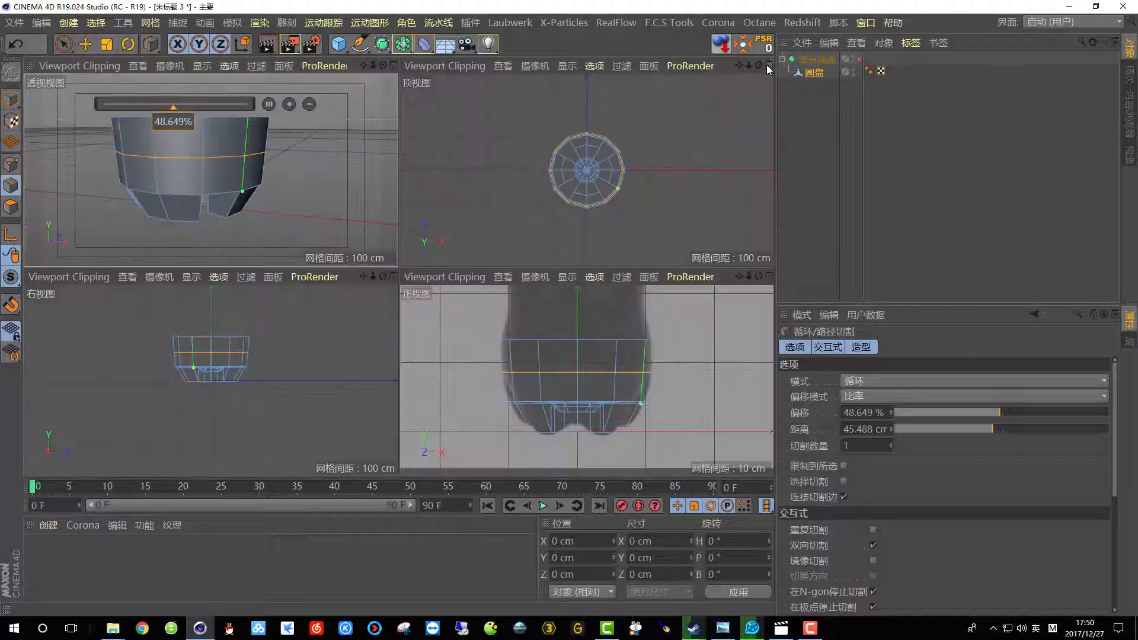
left_click(772, 275)
key("t")
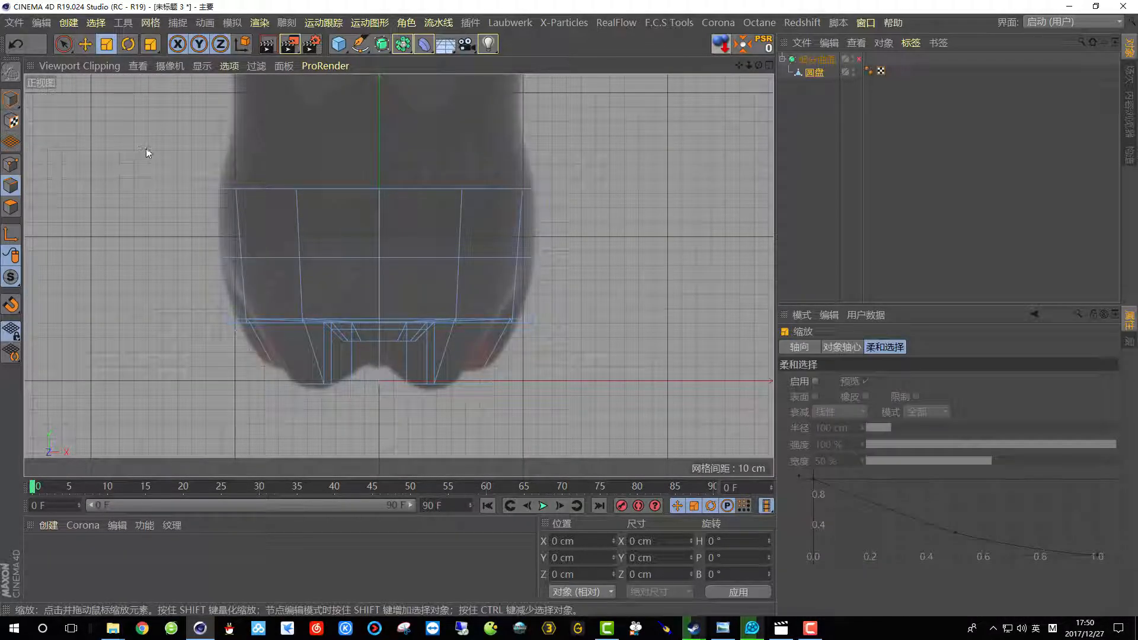
double_click(321, 258)
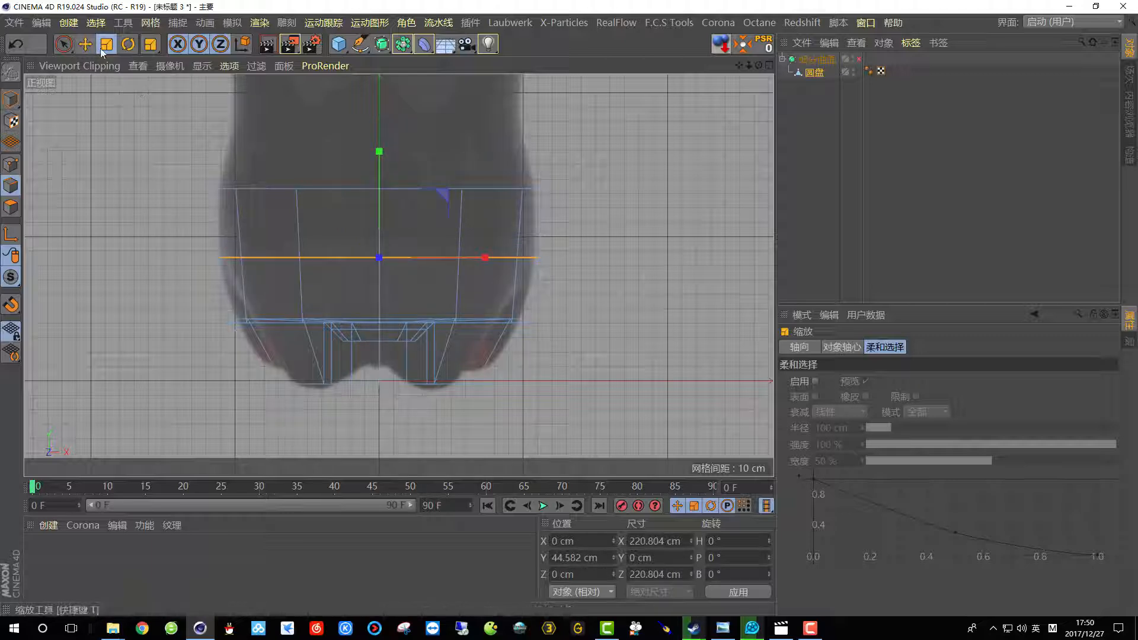
left_click_drag(152, 207, 191, 204)
left_click(859, 59)
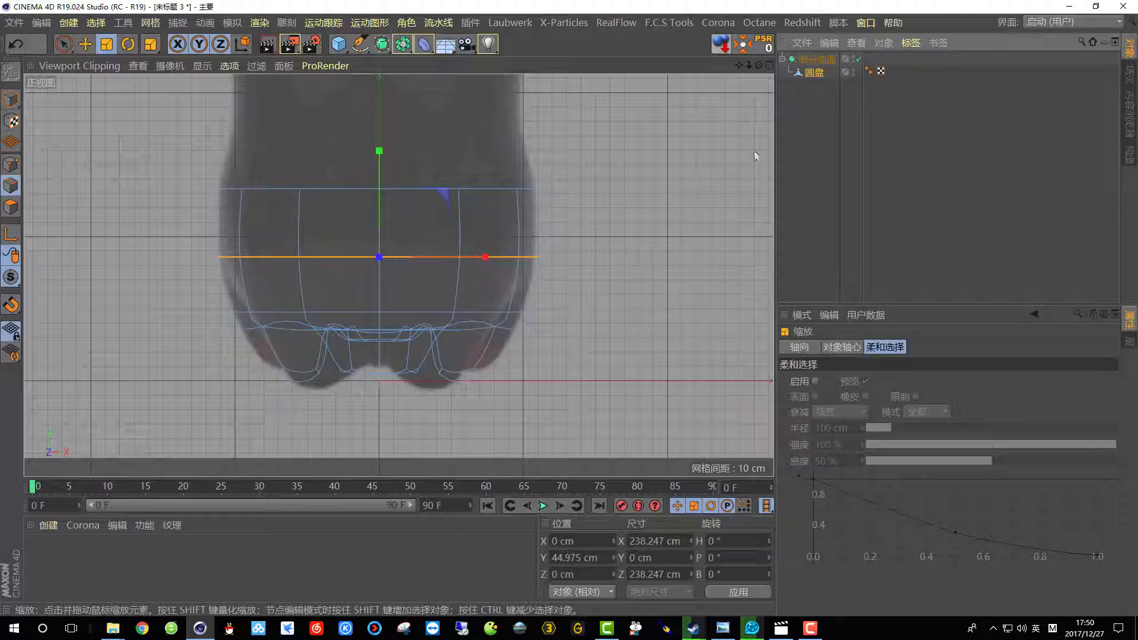
- Select the outer upper edges of the feet all around the base and move them down to about Y -9.7 cm
left_click(769, 65)
left_click(396, 66)
left_click_drag(448, 262, 531, 299, "alt")
scroll(312, 271, "up", 5)
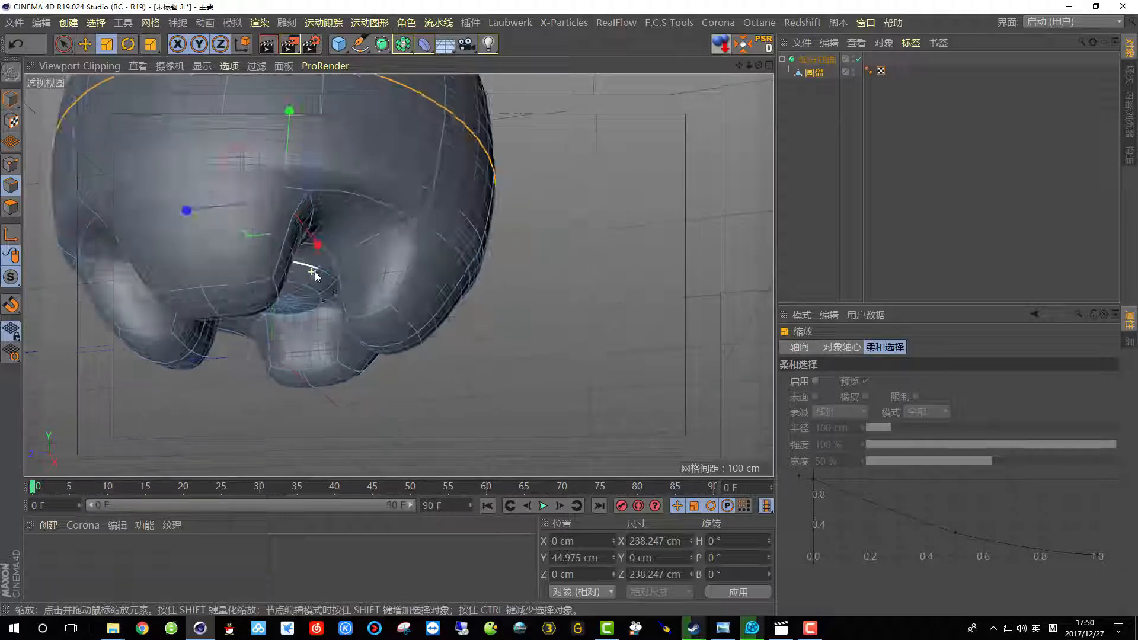
left_click_drag(404, 217, 350, 212, "alt")
double_click(353, 207)
left_click_drag(464, 232, 373, 246, "alt")
left_click(542, 219, "shift")
left_click_drag(676, 216, 581, 208, "alt")
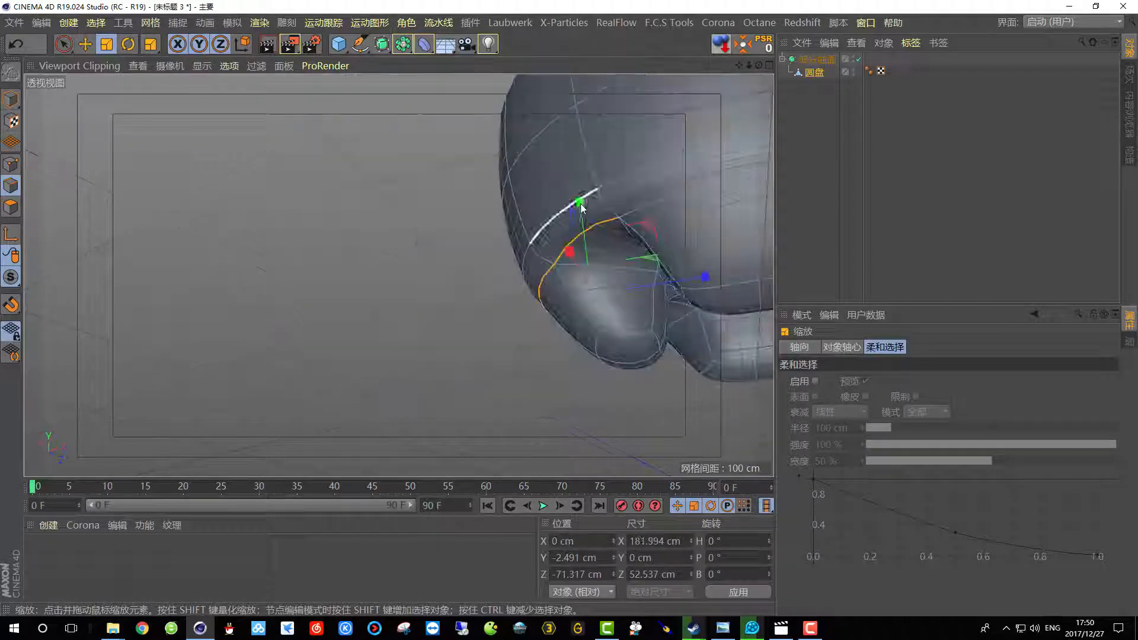
middle_click_drag(581, 209, 418, 236, "alt")
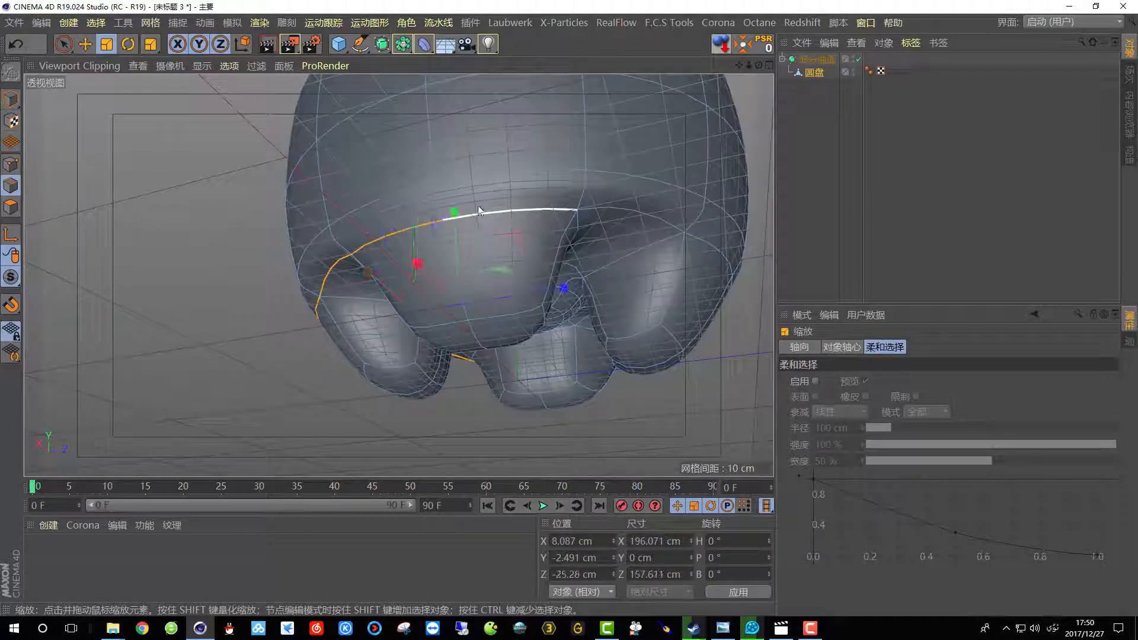
left_click_drag(479, 208, 416, 194, "alt")
left_click(577, 179, "shift")
left_click_drag(578, 179, 468, 208, "alt")
middle_click_drag(468, 207, 160, 284, "alt")
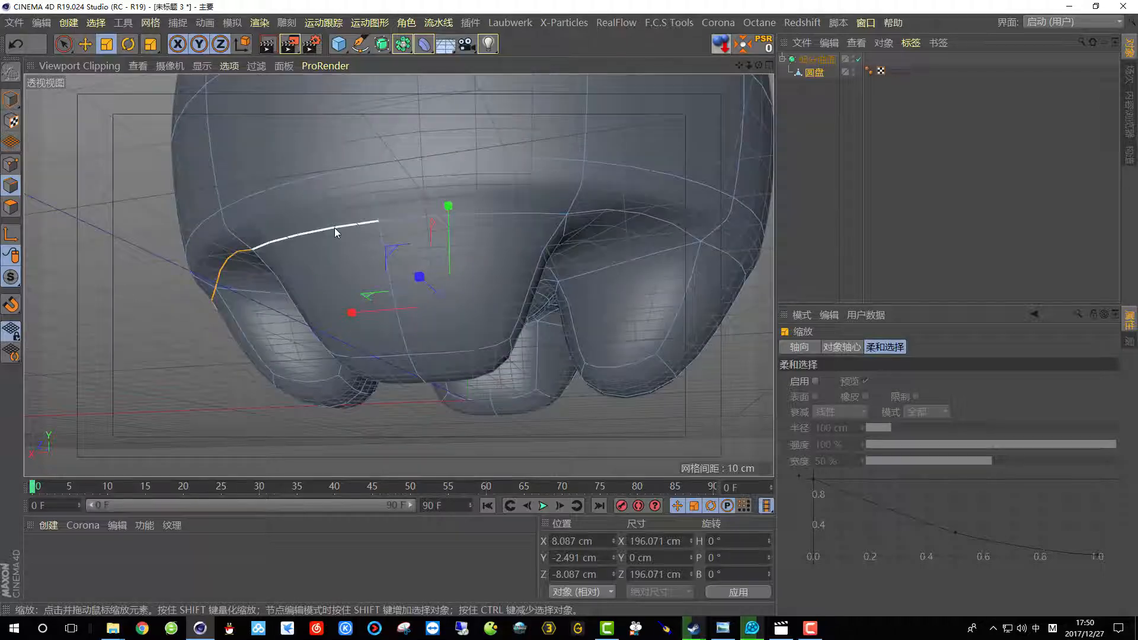
left_click(535, 198, "shift")
left_click_drag(614, 192, 492, 184, "alt")
middle_click_drag(492, 184, 237, 237, "alt")
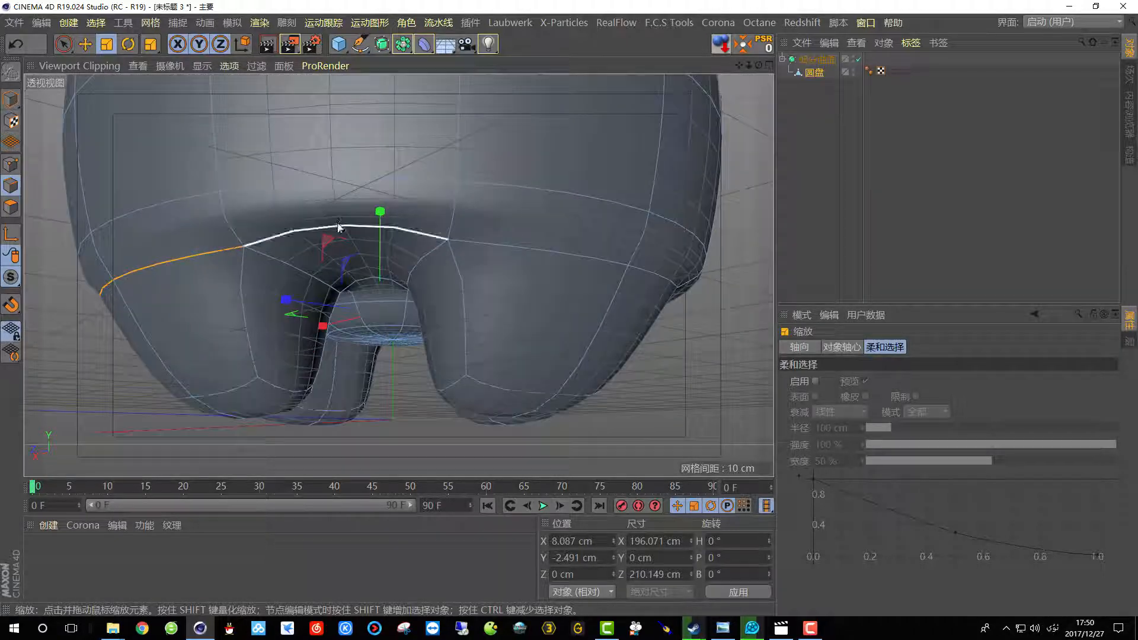
left_click(530, 251, "shift")
left_click_drag(658, 214, 533, 210, "alt")
middle_click_drag(533, 211, 296, 237, "alt")
left_click(407, 257, "shift")
middle_click_drag(629, 236, 468, 244, "alt")
scroll(466, 244, "down", 3)
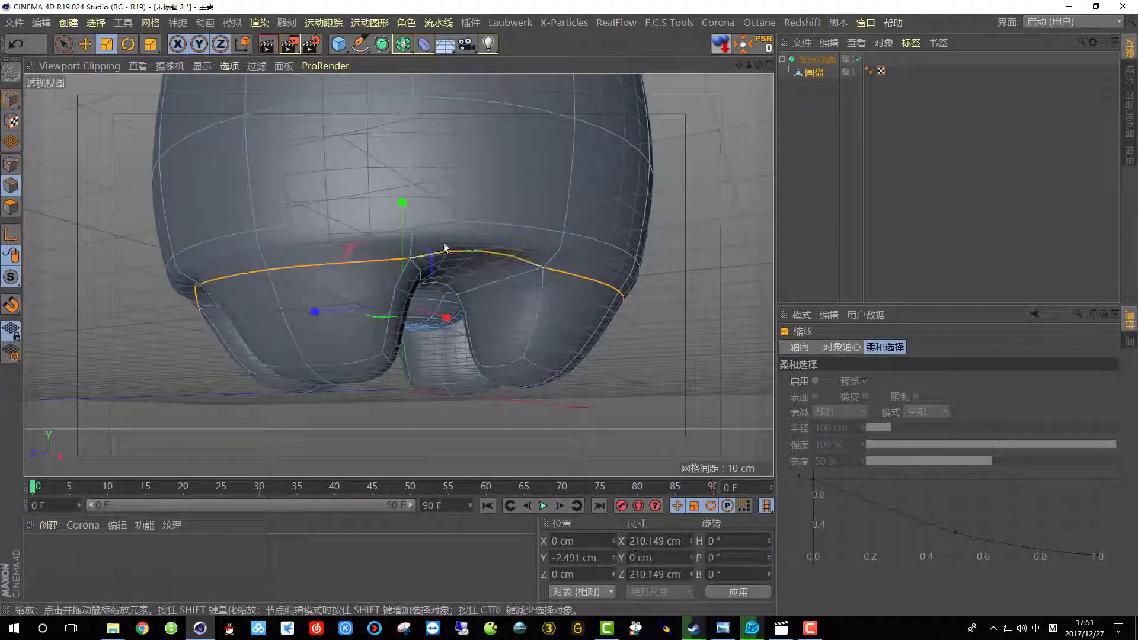
left_click_drag(444, 246, 474, 258, "alt")
left_click(86, 44)
left_click_drag(344, 157, 355, 189)
- Render the base from below and set the Subdivision Surface's editor subdivision to 4
right_click_drag(508, 196, 409, 283, "alt")
left_click_drag(426, 251, 593, 119, "alt")
right_click_drag(349, 338, 466, 359, "alt")
left_click_drag(389, 298, 342, 278, "alt")
left_click(267, 44)
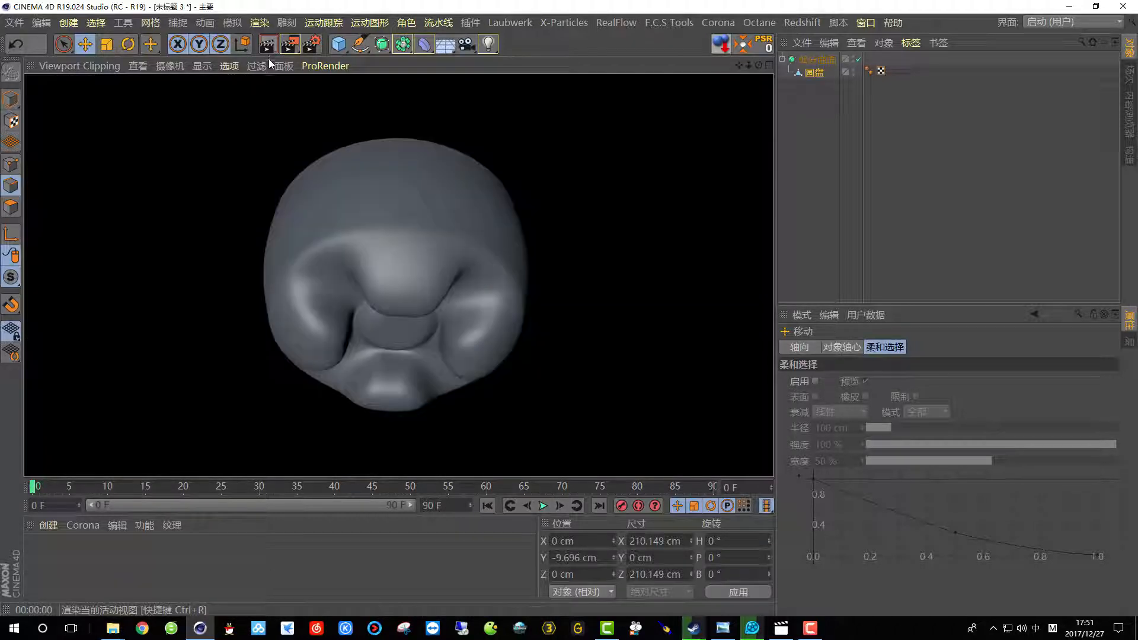
left_click(815, 61)
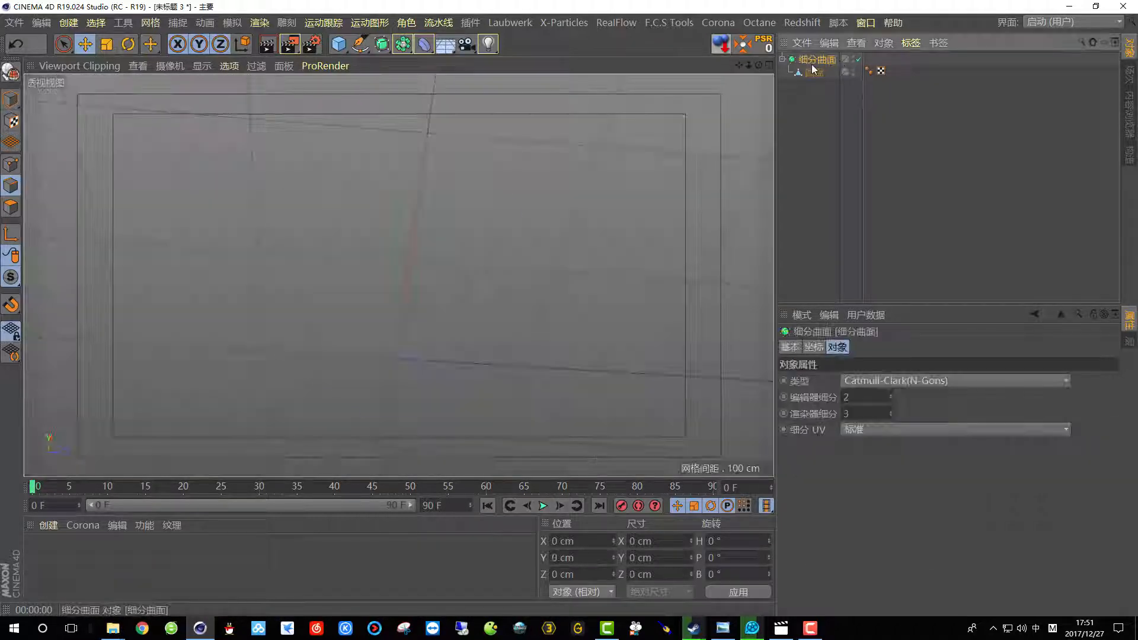
left_click(891, 395)
left_click(891, 395)
left_click(267, 44)
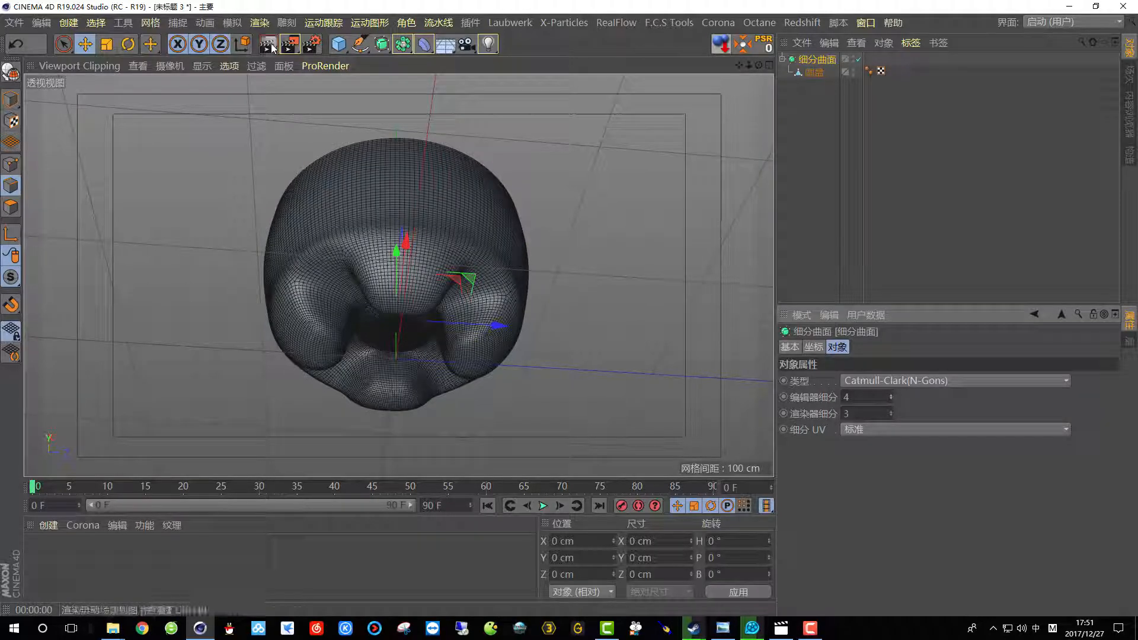
- Display the perspective view shaded without mesh lines and compare the base's outline with the reference bottle in the front view
mouse_move(371, 251)
left_mouse_down("alt")
mouse_move(386, 269)
mouse_move(468, 231)
left_mouse_up("alt")
left_click(202, 66)
left_click(223, 123)
left_click_drag(288, 235, 454, 347, "alt")
left_click(769, 65)
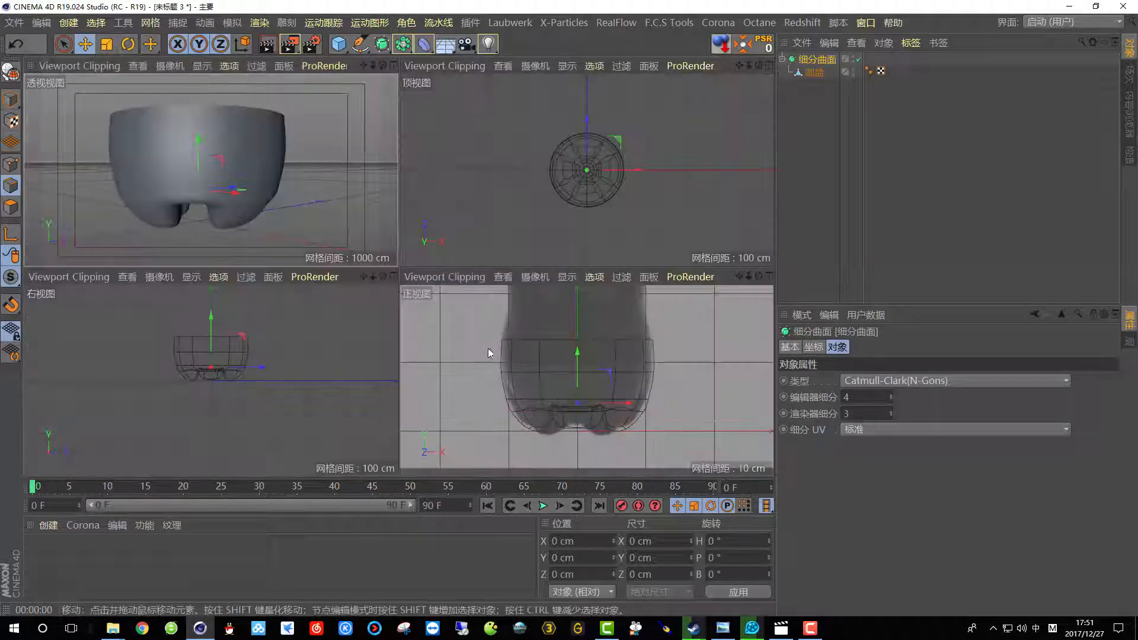
left_click(769, 276)
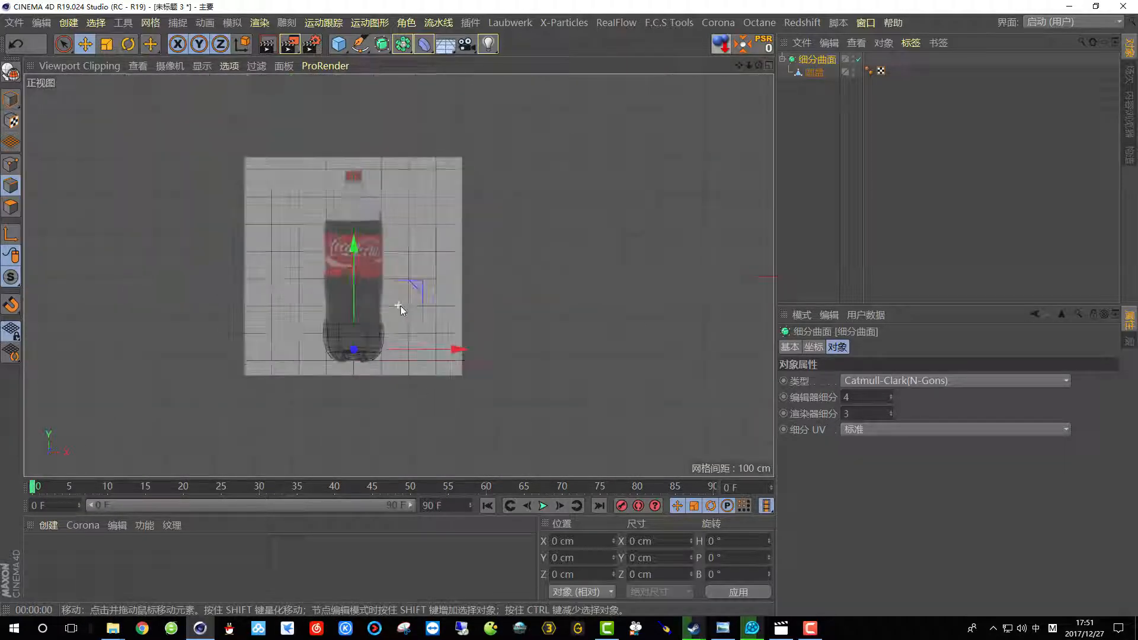
scroll(401, 305, "up", 3)
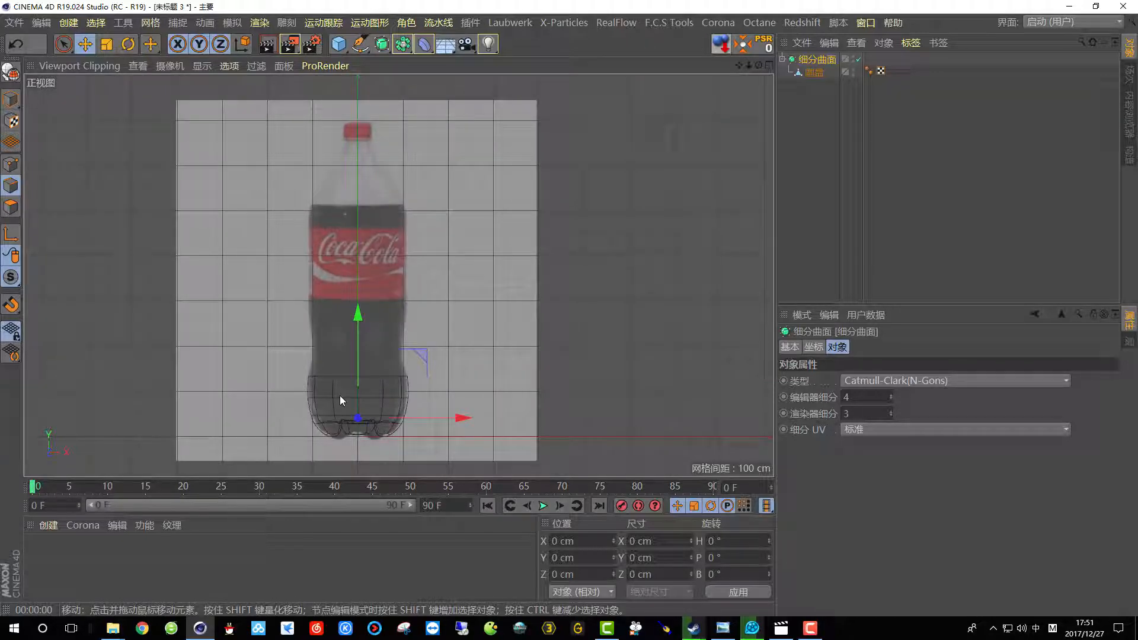
scroll(358, 436, "up", 6)
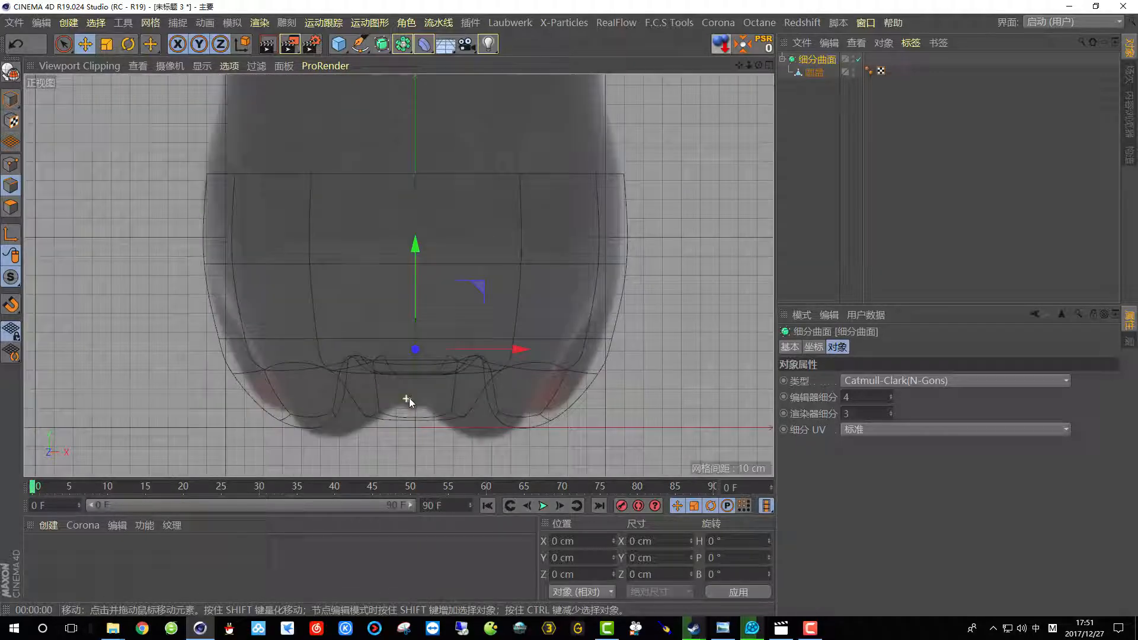
left_click(769, 66)
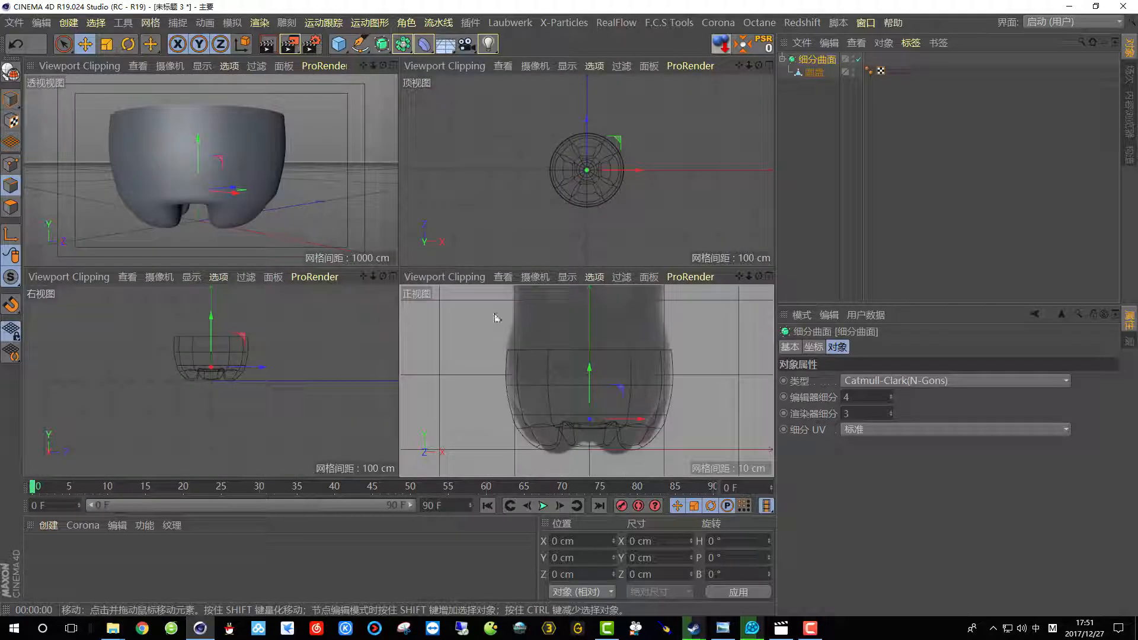